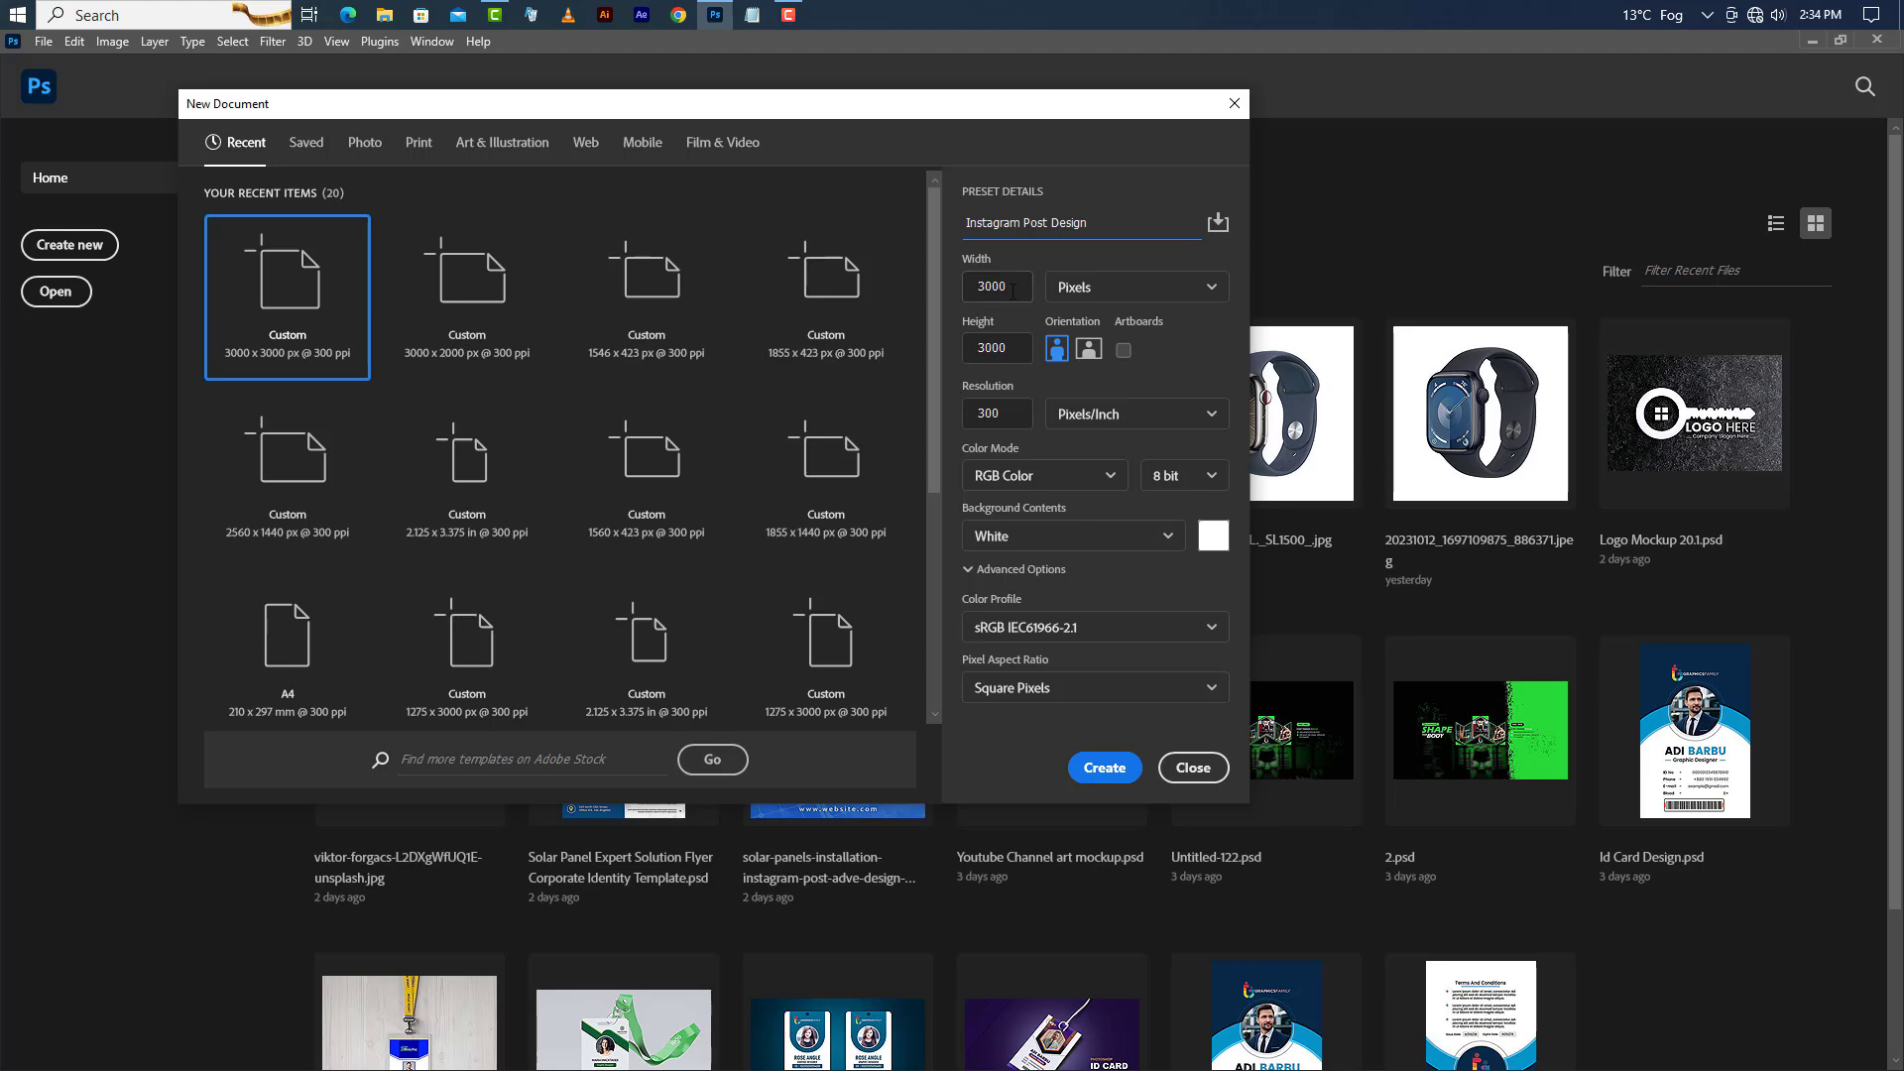
# Create a new 3000 × 3000 px, 300 ppi document named Instagram Post Design.
pyautogui.click(1012, 290)
pyautogui.press('Tab')
pyautogui.click(1104, 767)
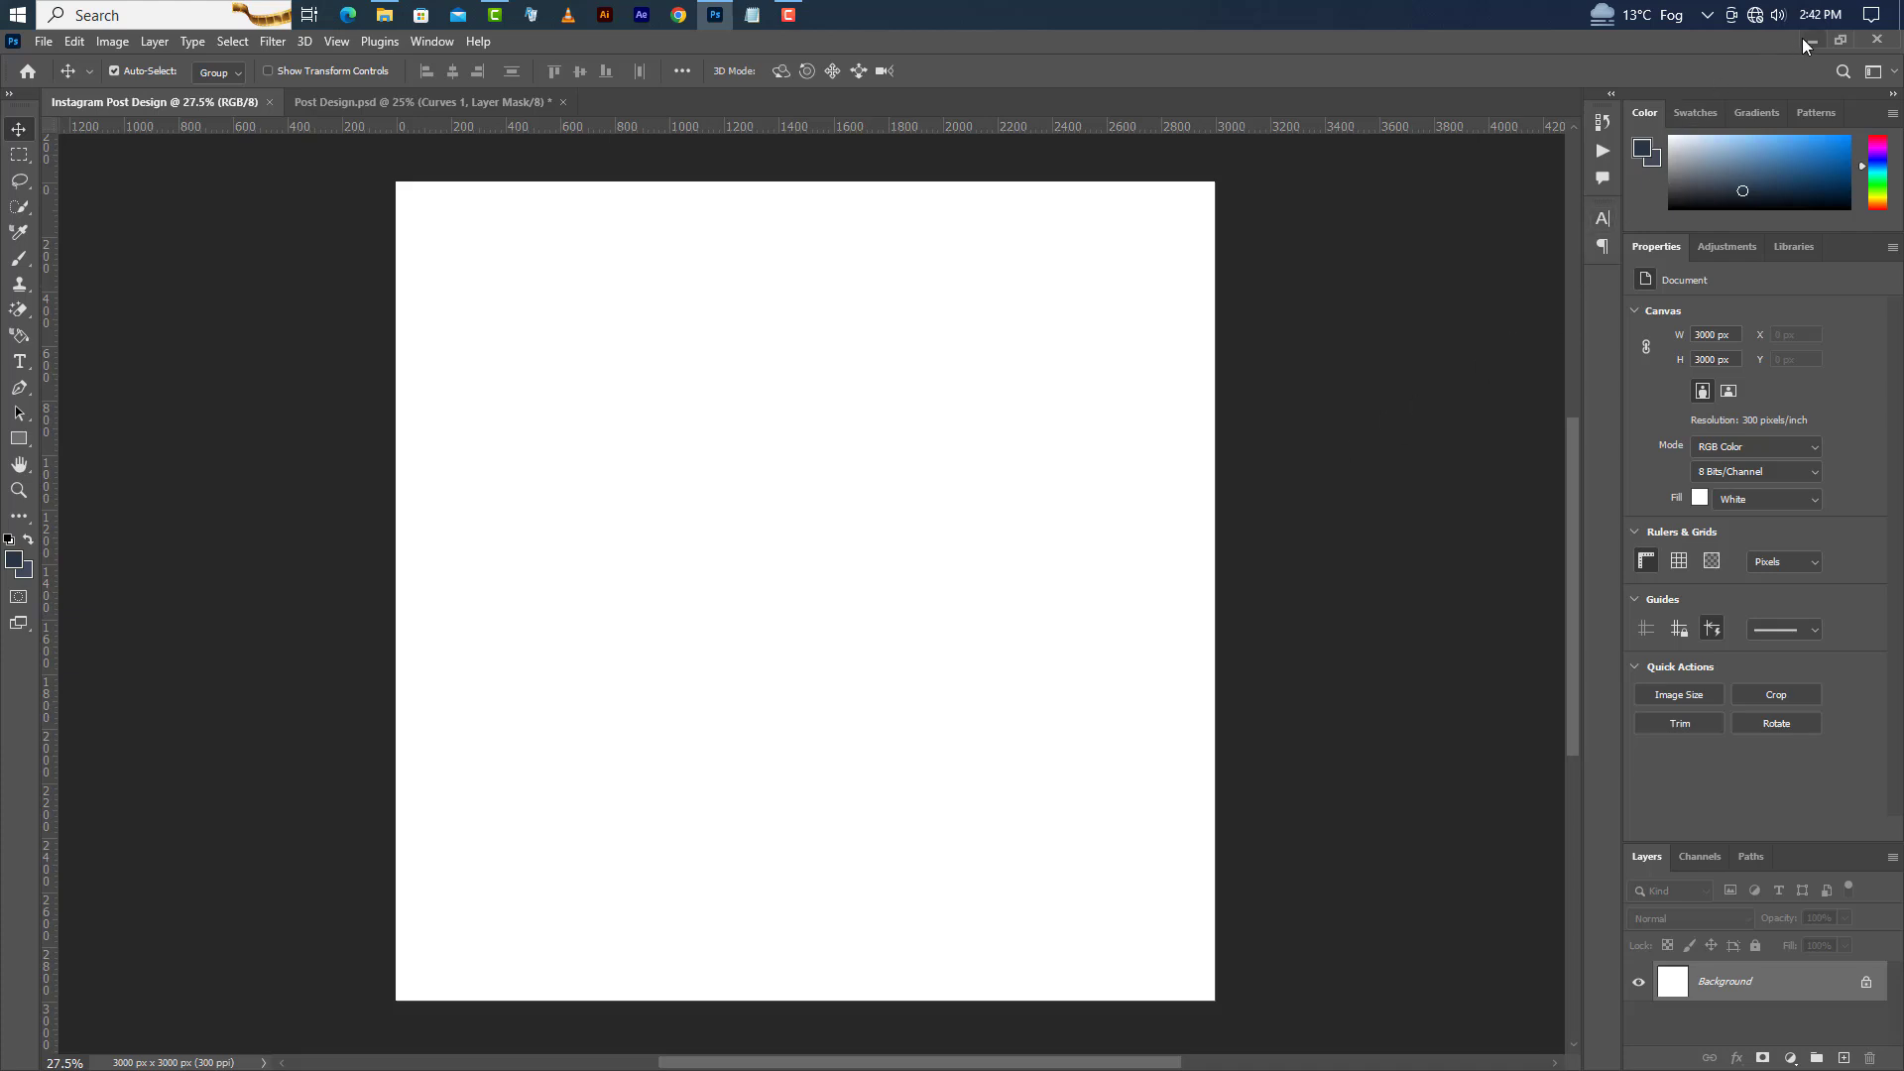
# Place Background.jpg from the folder onto the canvas and commit the placement.
pyautogui.click(1808, 39)
pyautogui.moveTo(430, 149); pyautogui.dragTo(744, 714)
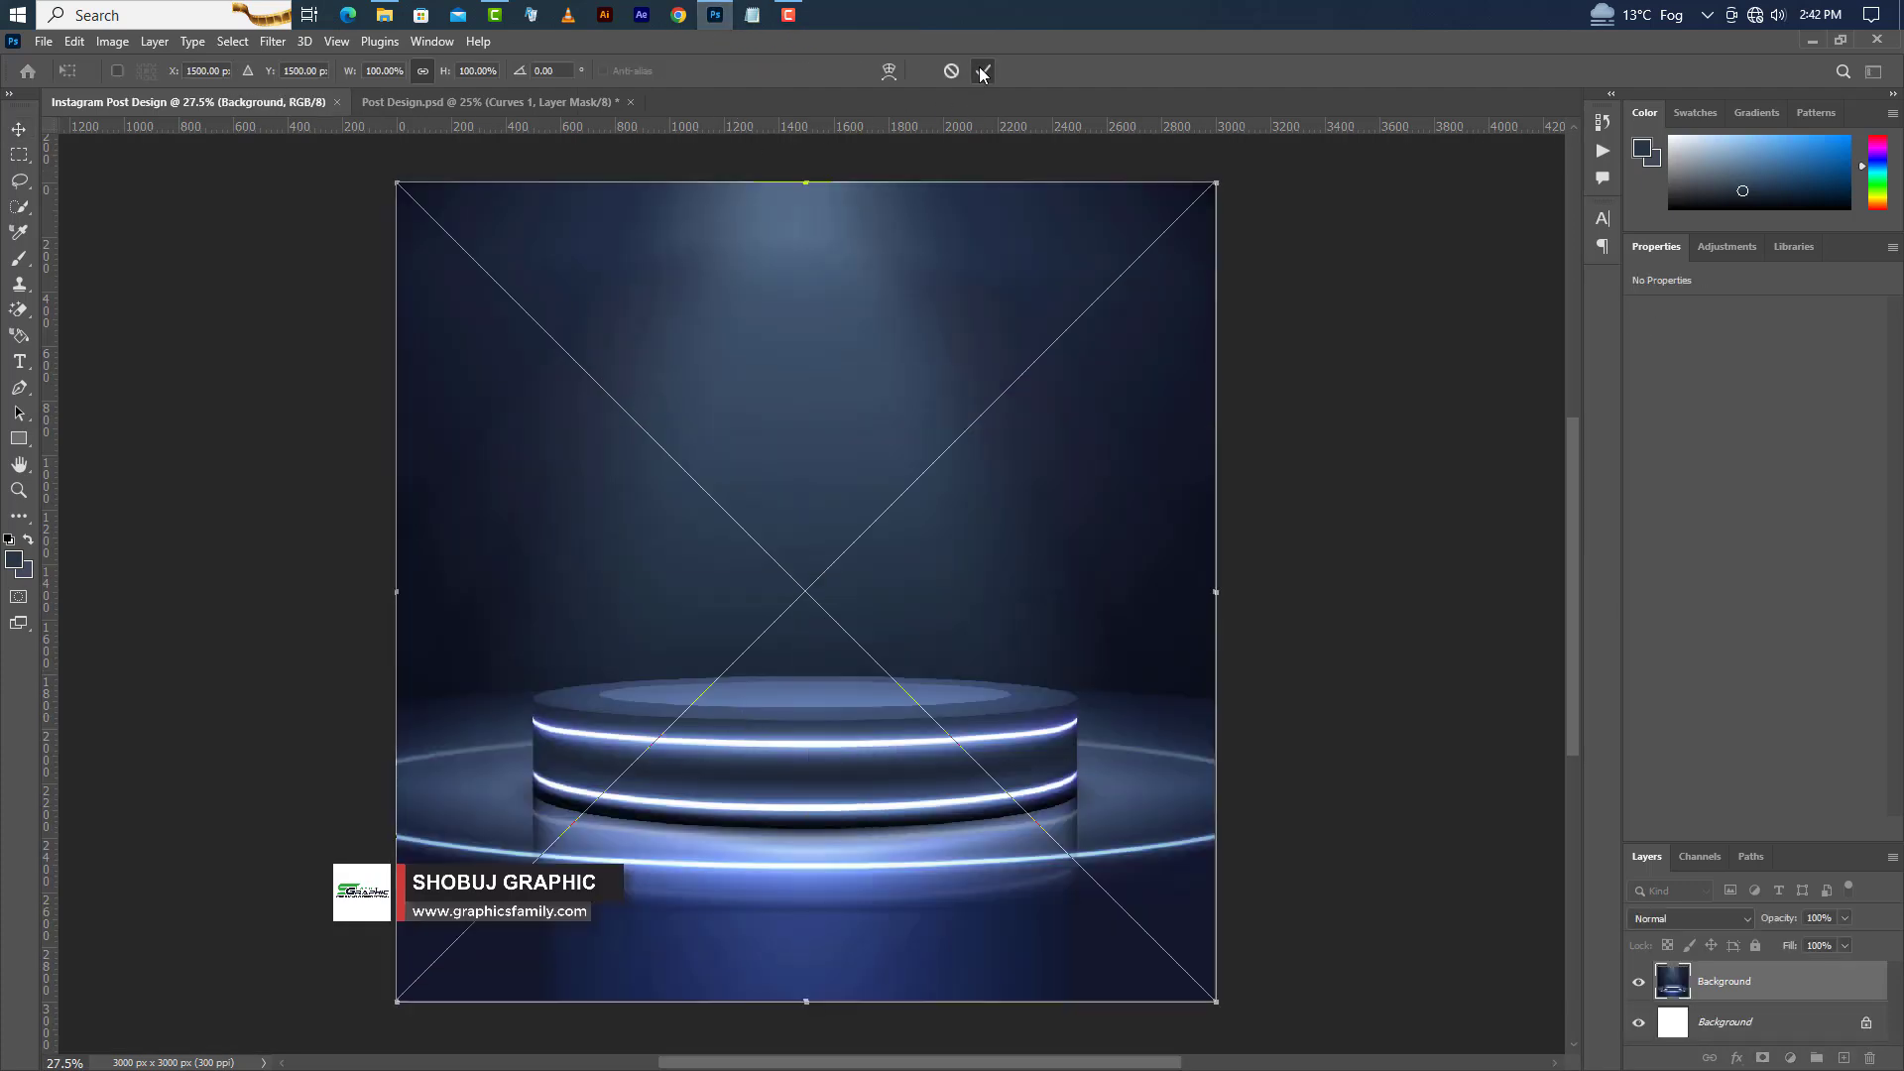
pyautogui.click(982, 72)
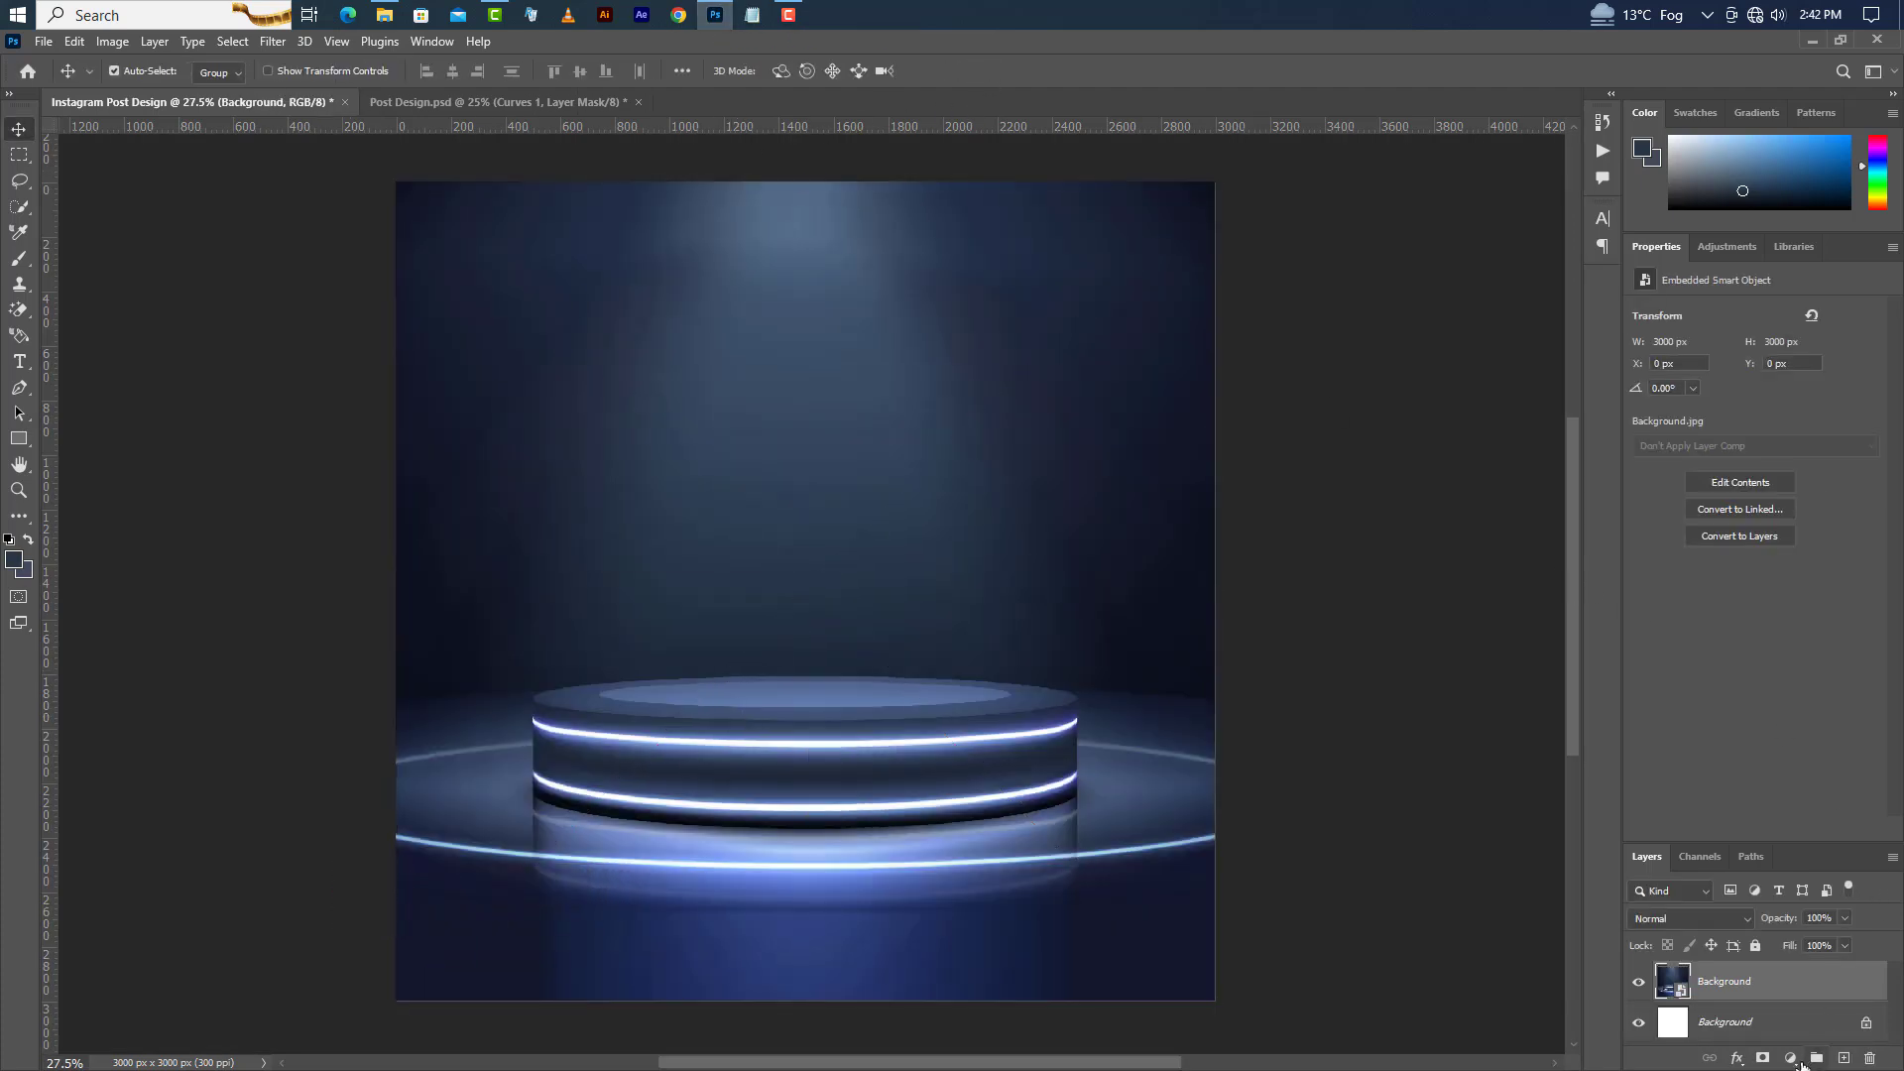
# Add a Curves adjustment layer above the background and set the RGB black point input to 7.
pyautogui.click(1791, 1061)
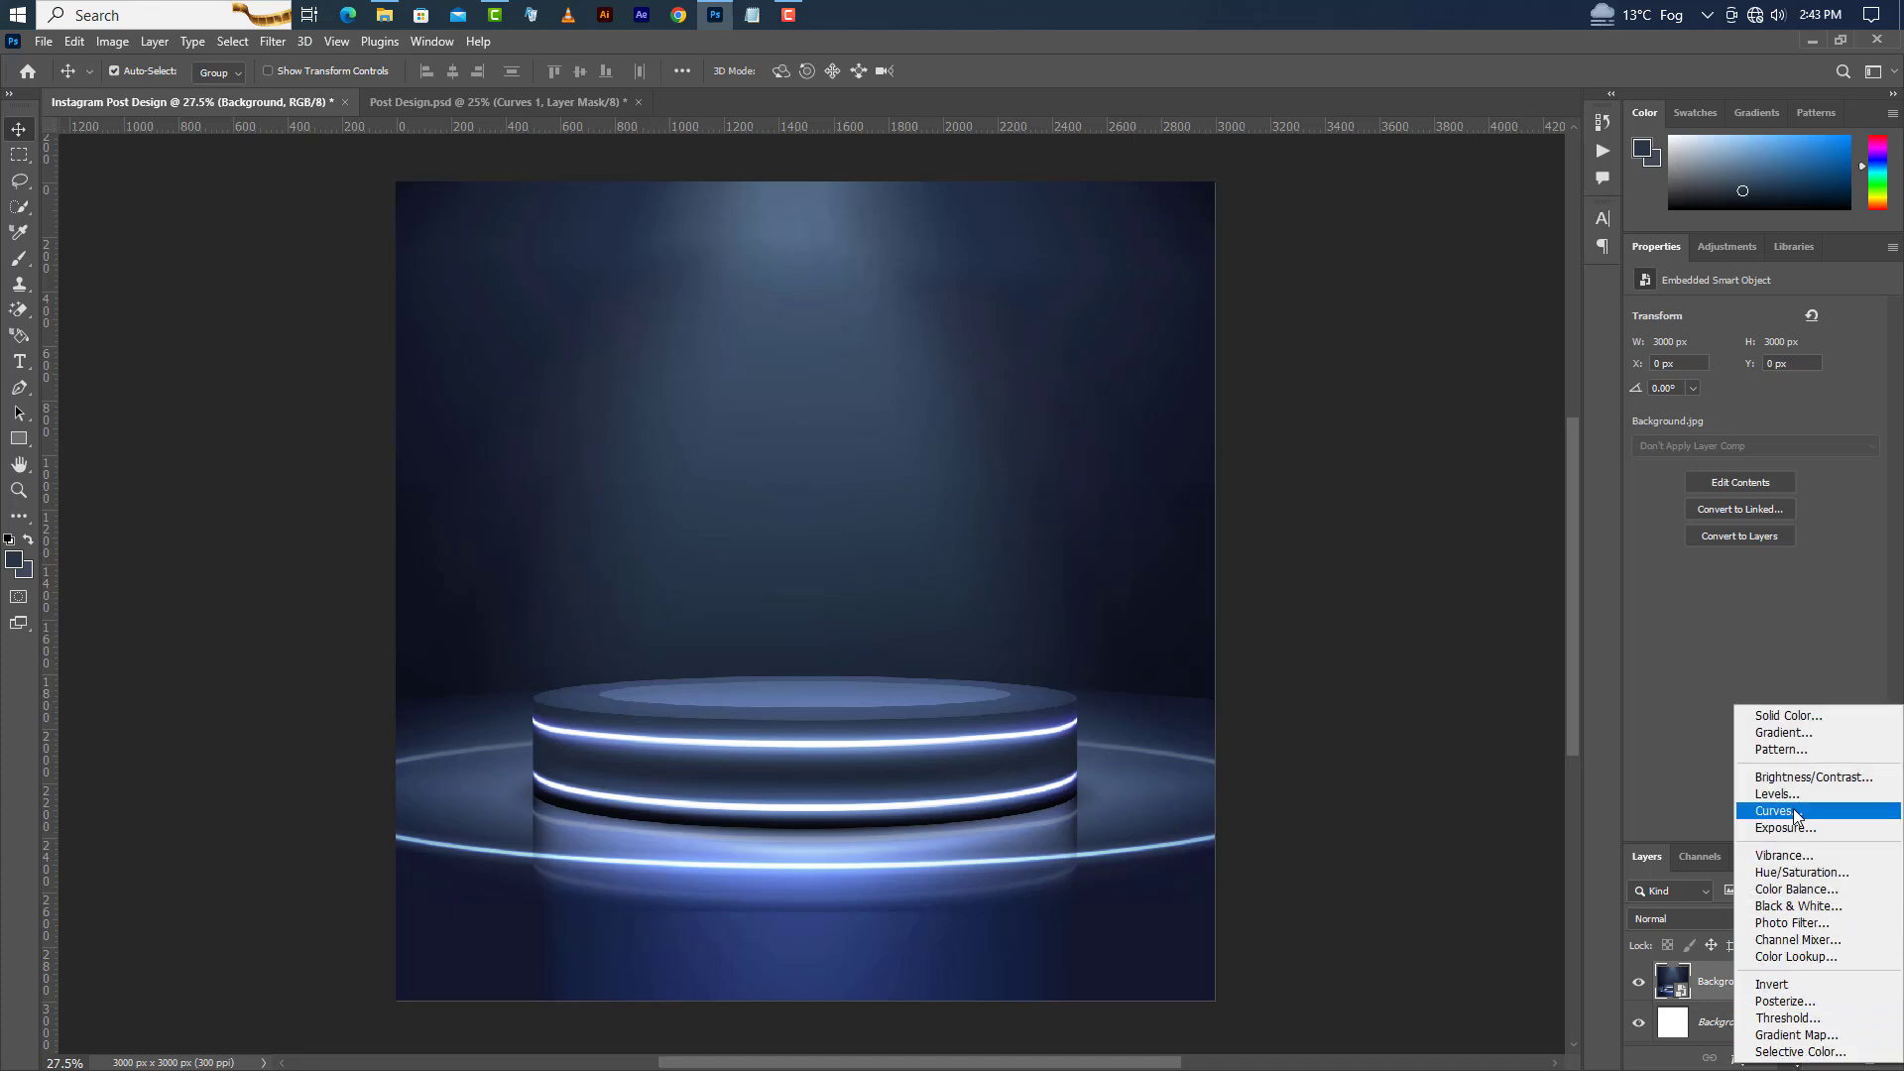
pyautogui.click(1782, 697)
pyautogui.click(1680, 562)
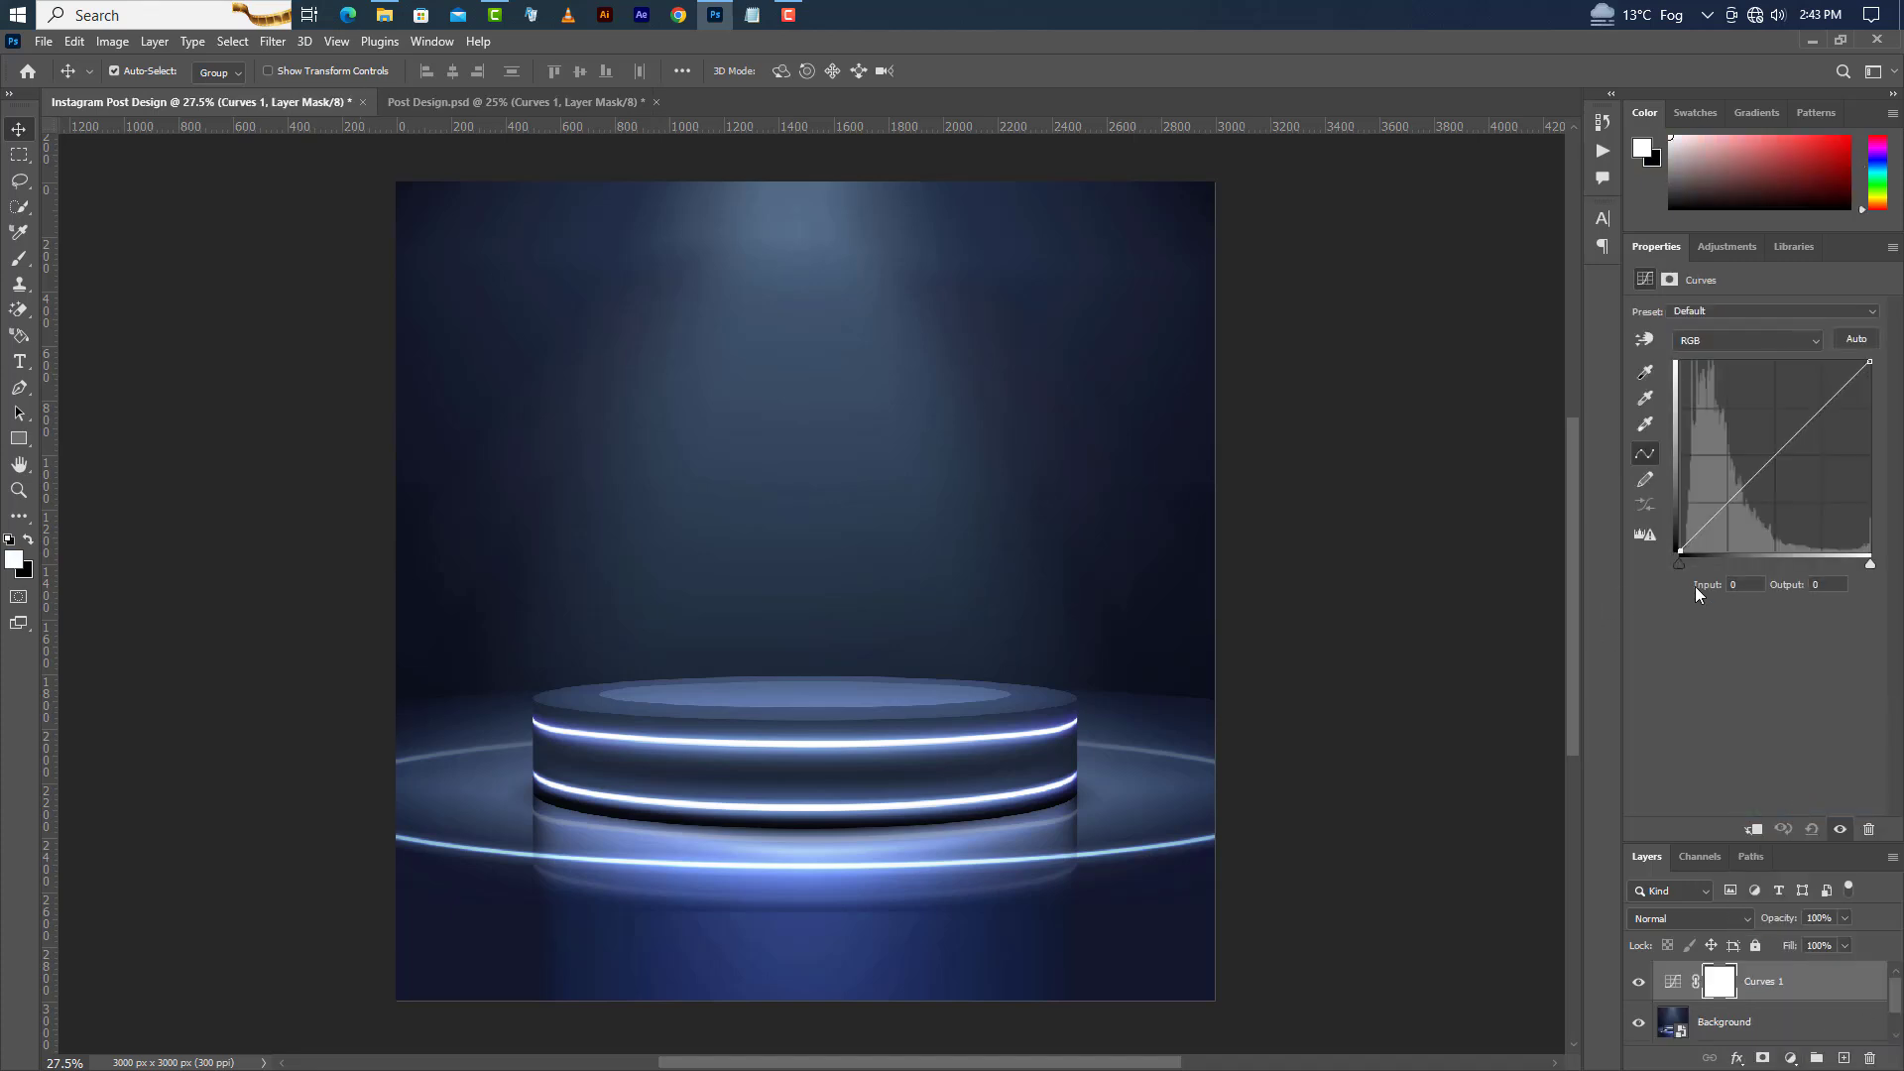
pyautogui.write('7')
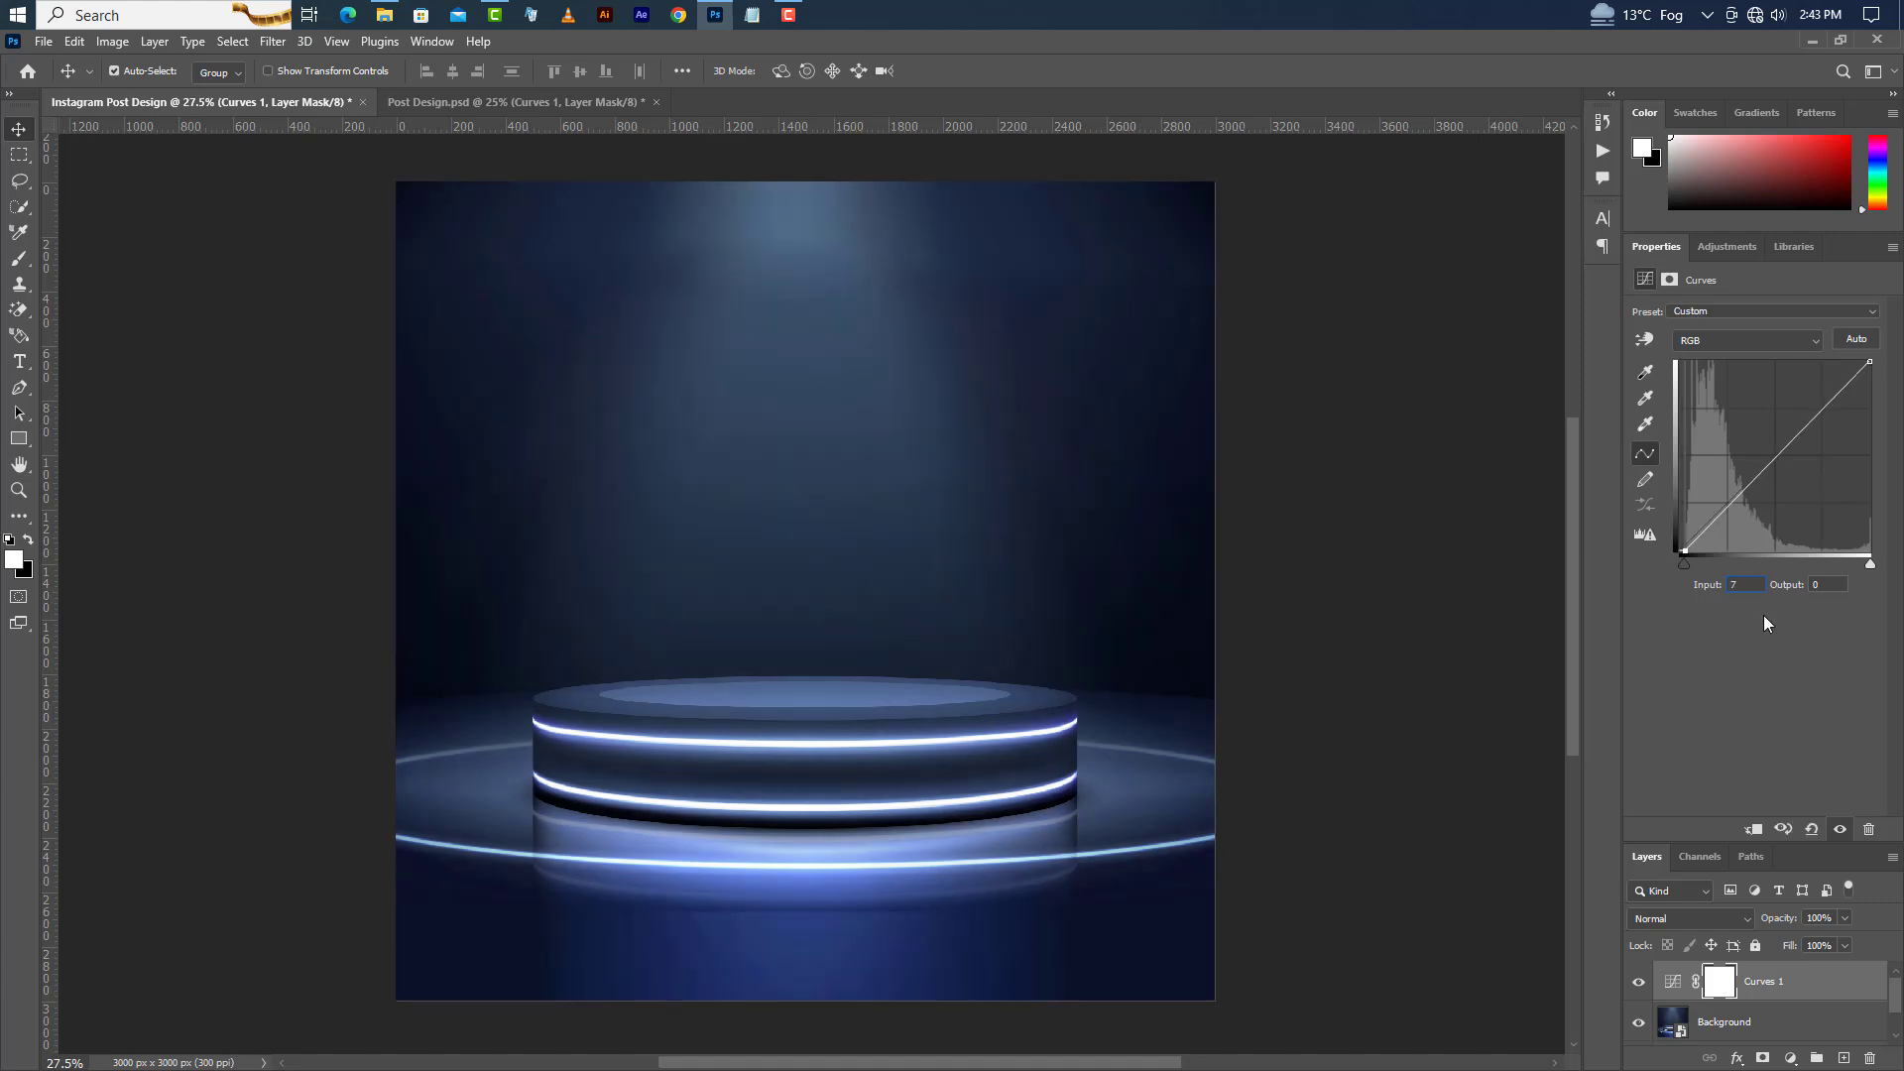
# Adjust the curves in the Red, Green and Blue channels of the Curves adjustment.
pyautogui.click(1745, 340)
pyautogui.click(1738, 375)
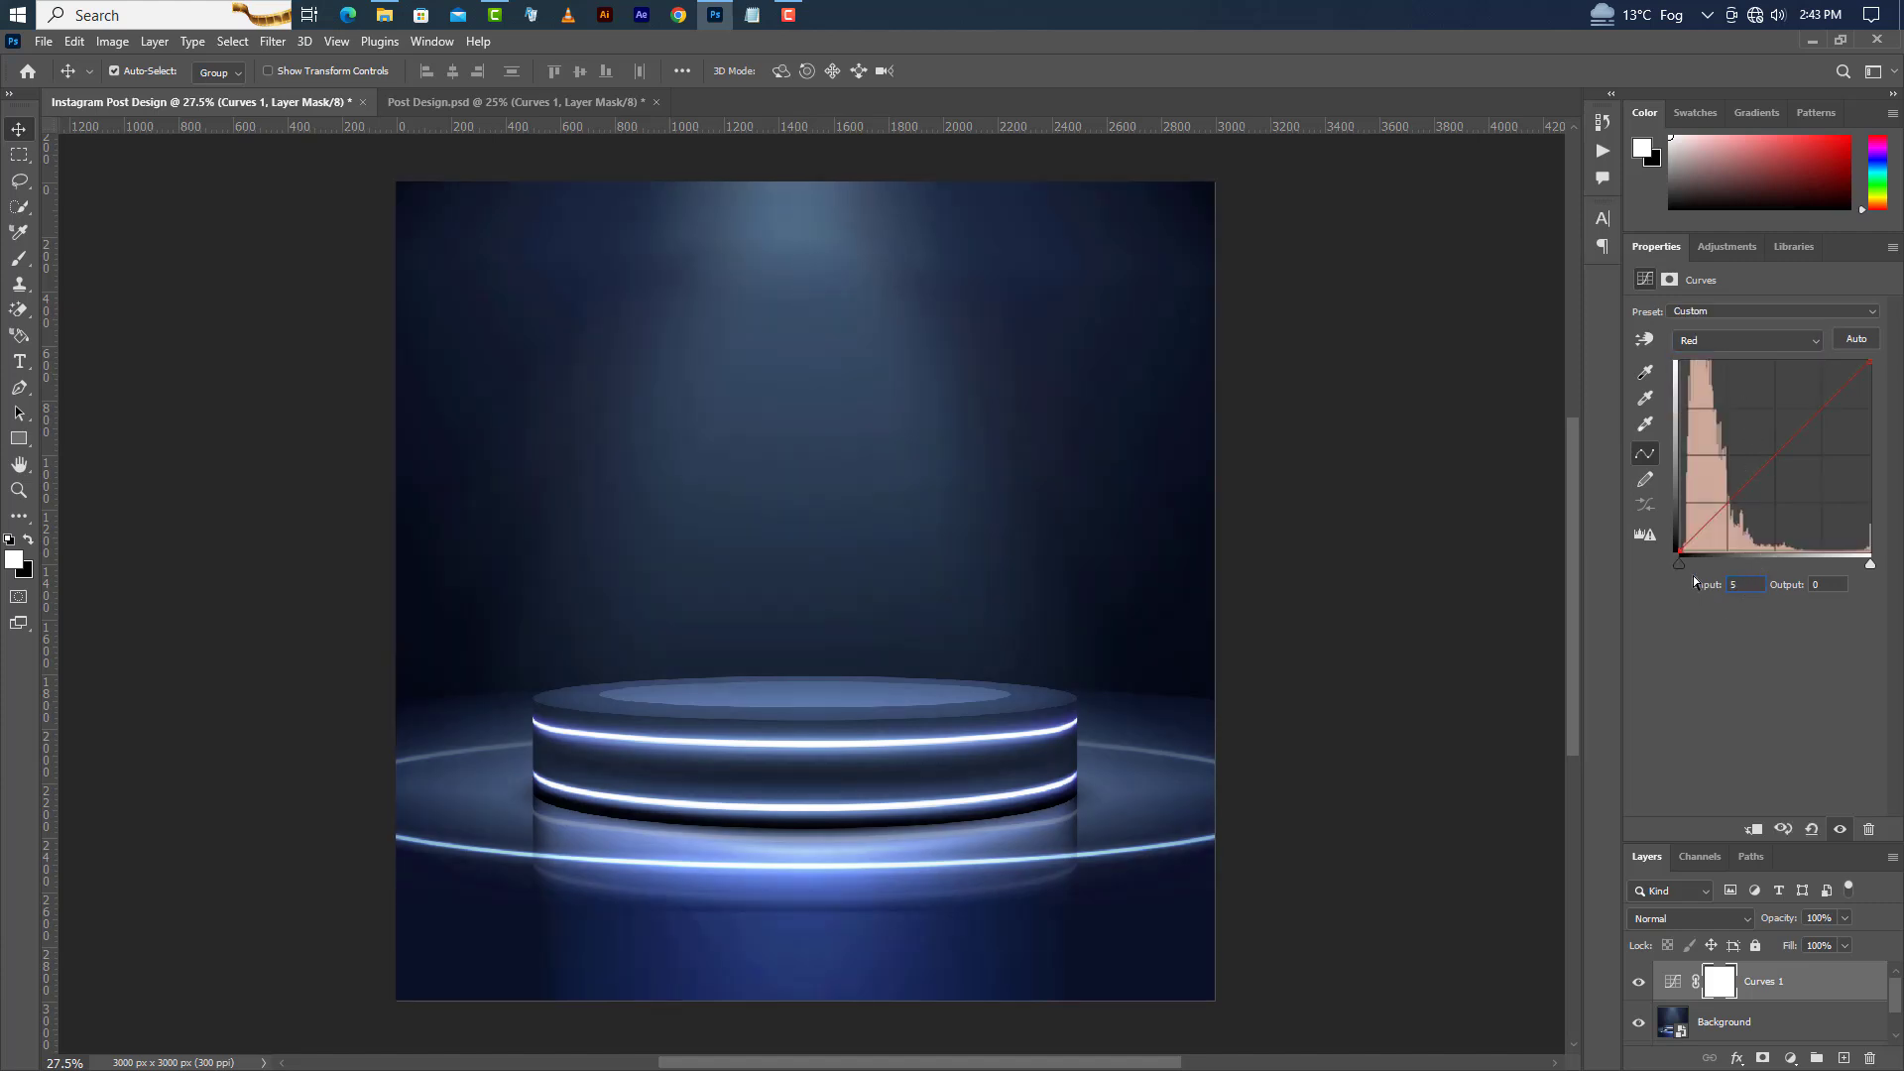
pyautogui.click(1732, 354)
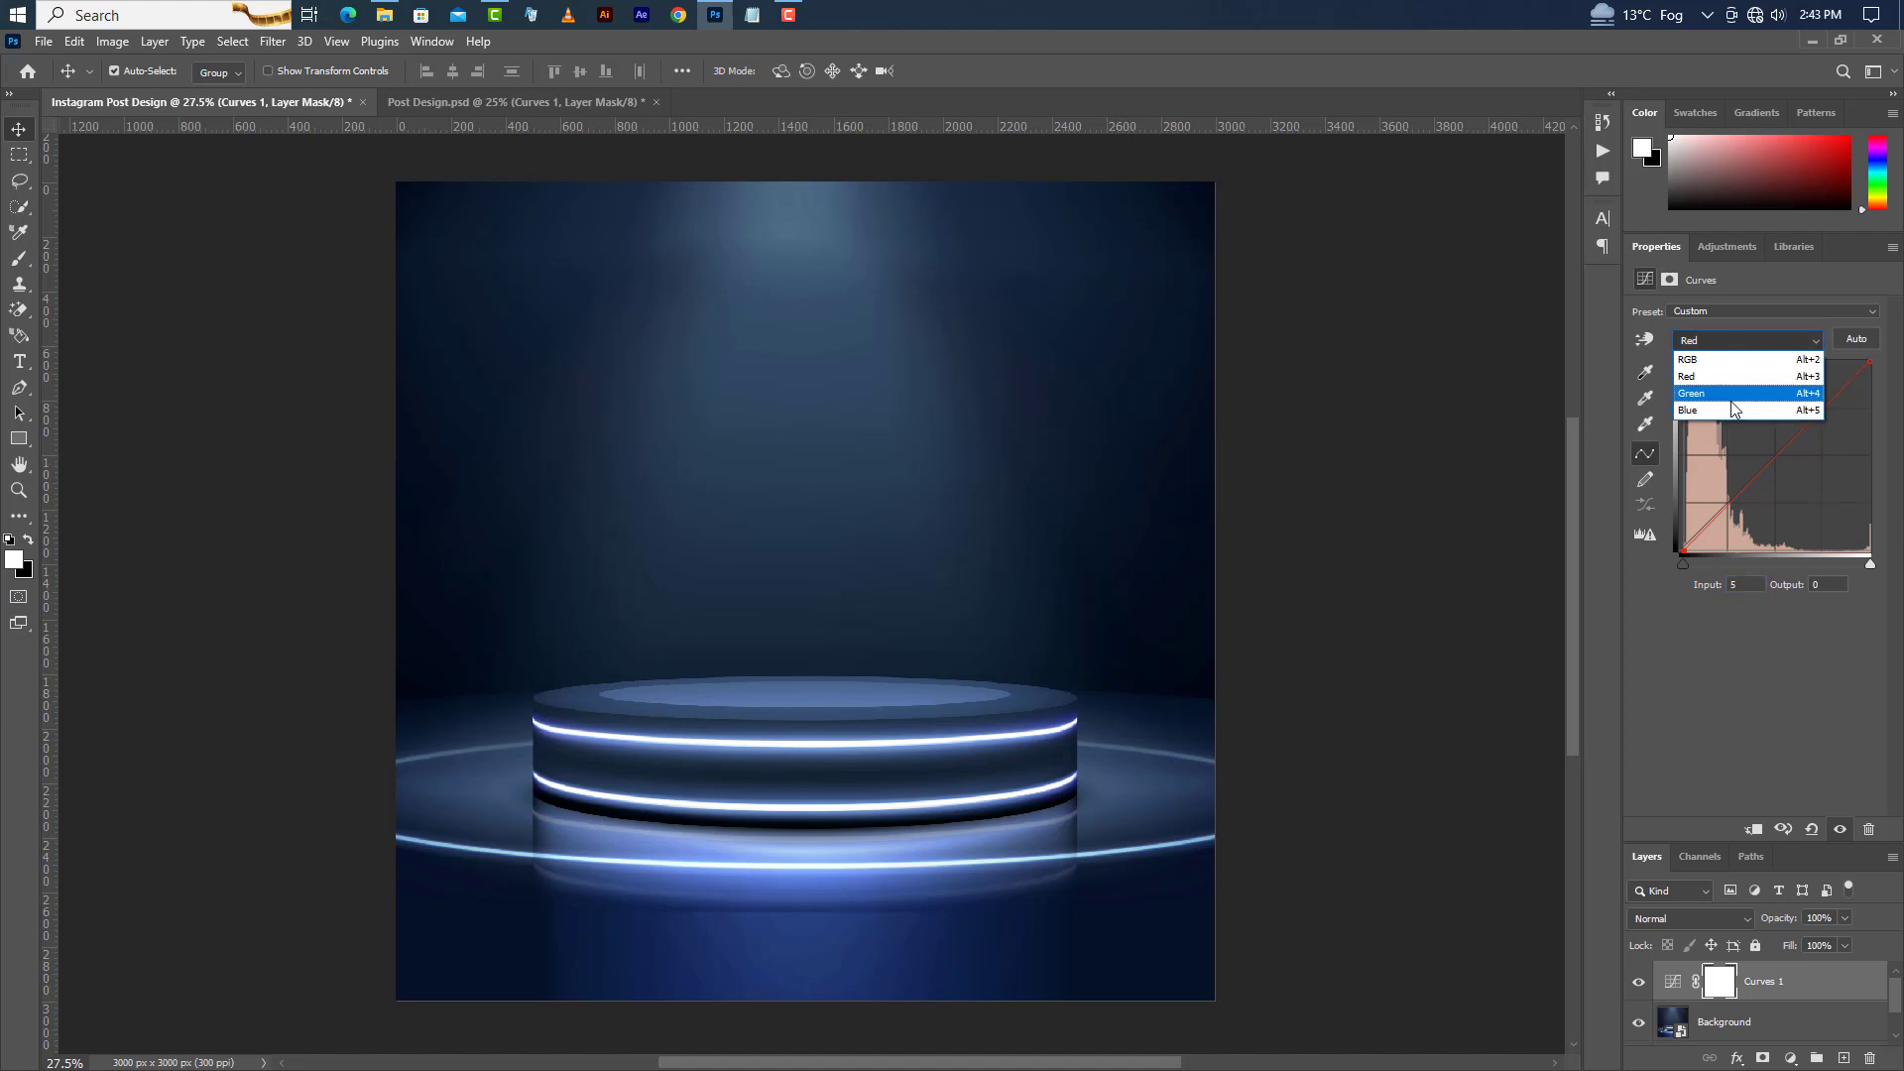
pyautogui.click(1735, 391)
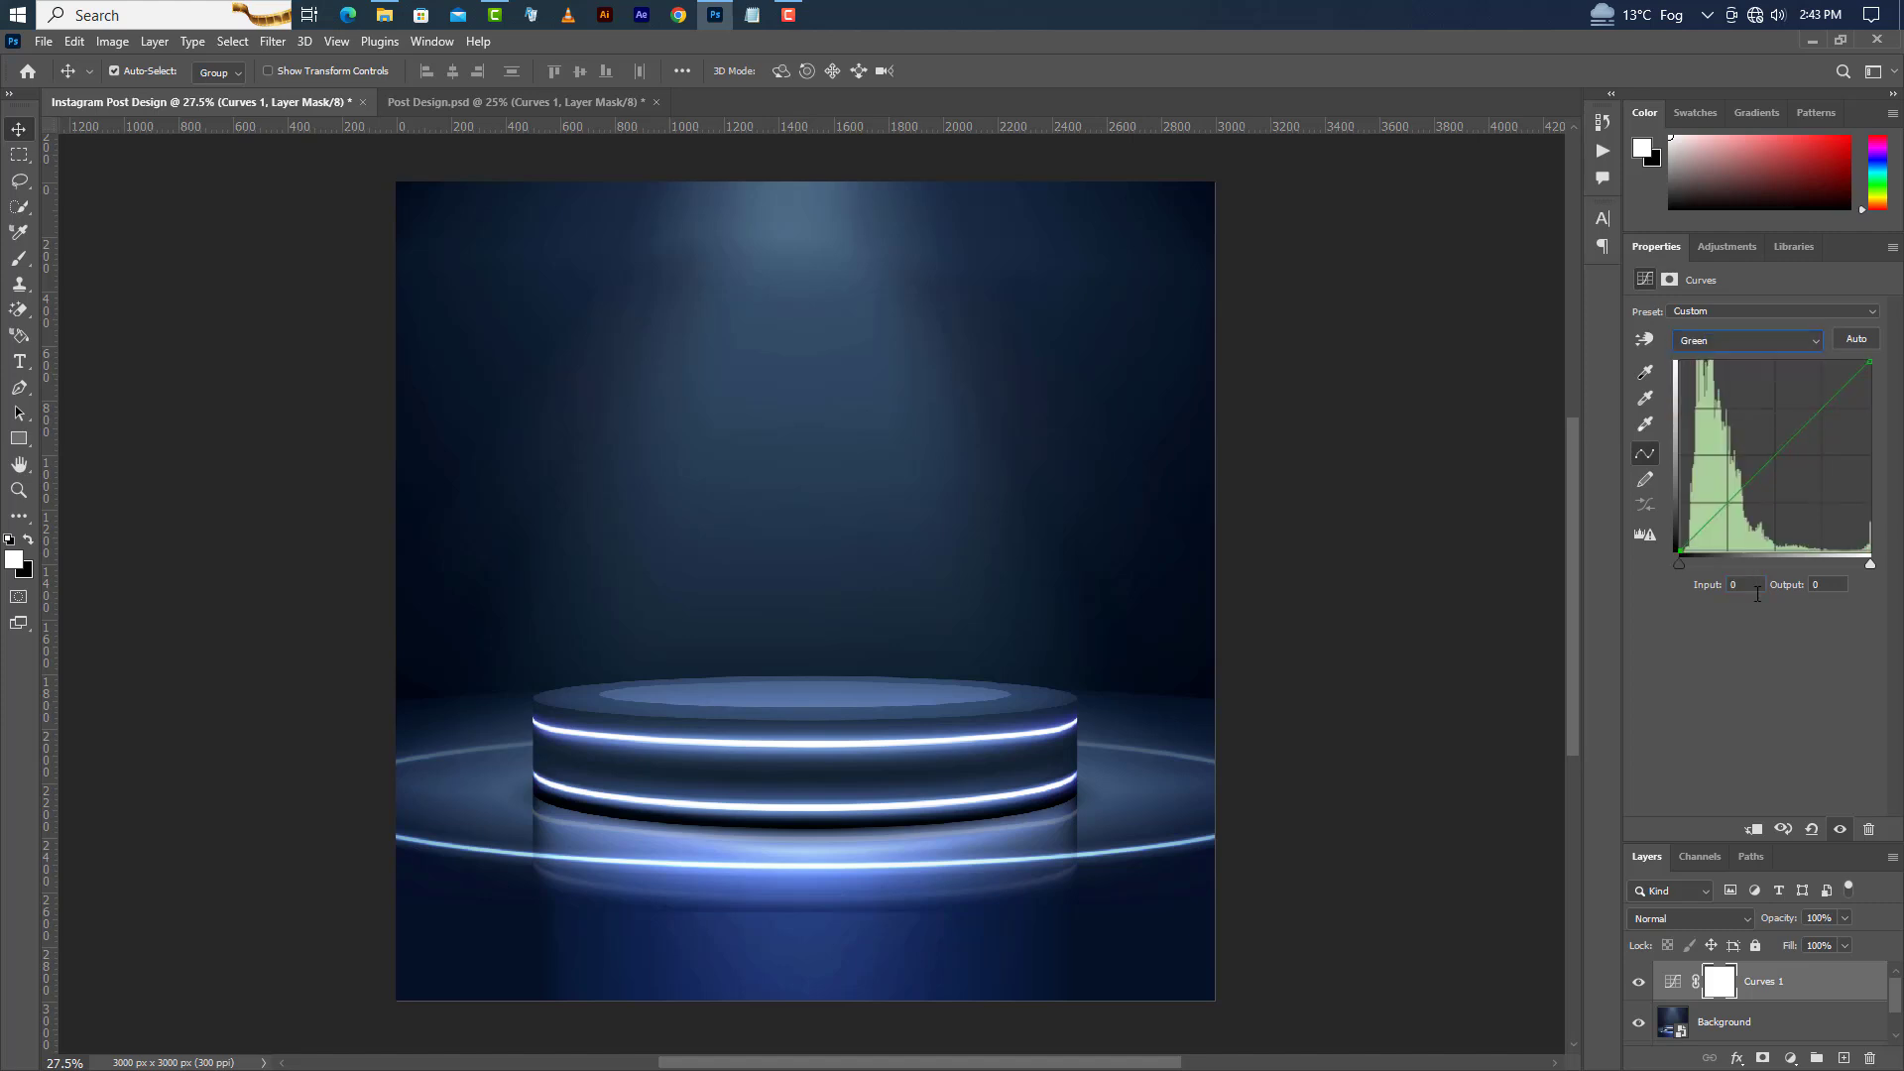
pyautogui.click(1744, 339)
pyautogui.click(1742, 408)
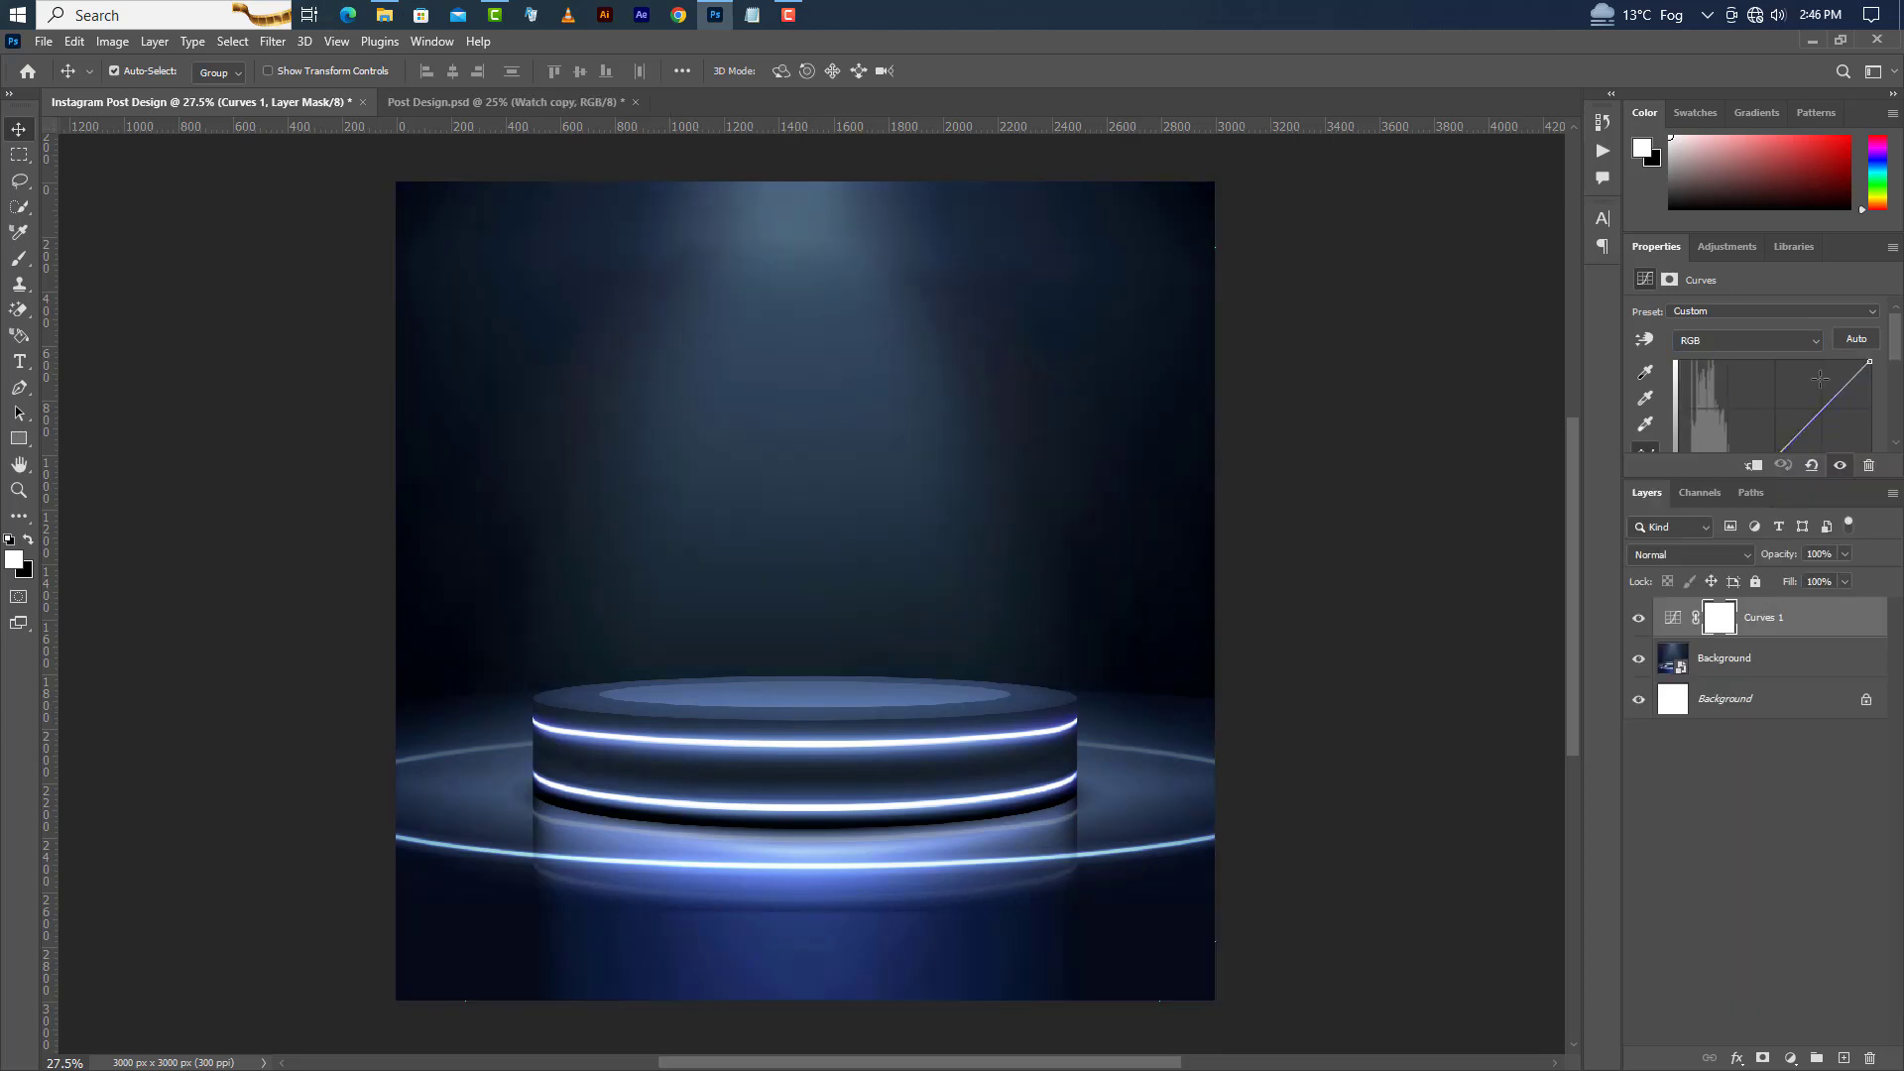
# Place Watch.png on the canvas, move it up to sit on the podium, and commit.
pyautogui.click(1808, 40)
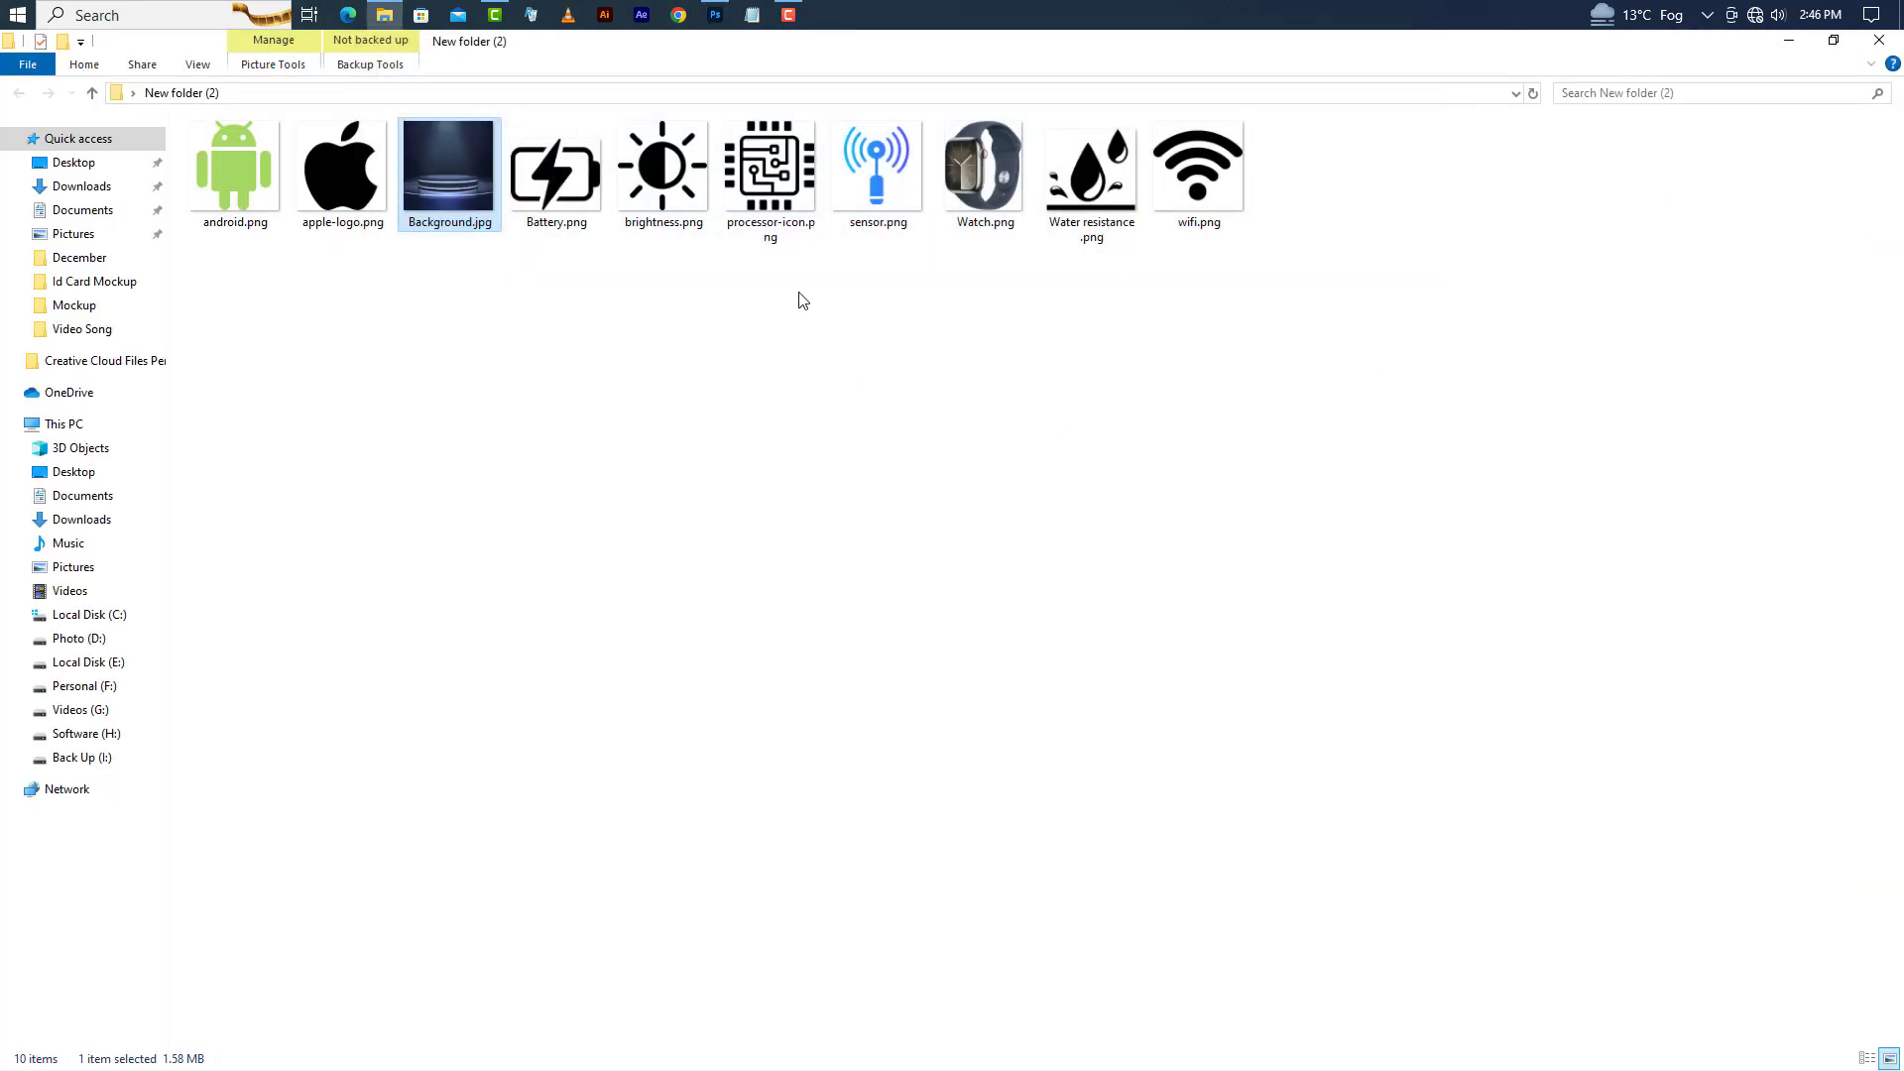
pyautogui.moveTo(1019, 139); pyautogui.dragTo(885, 607)
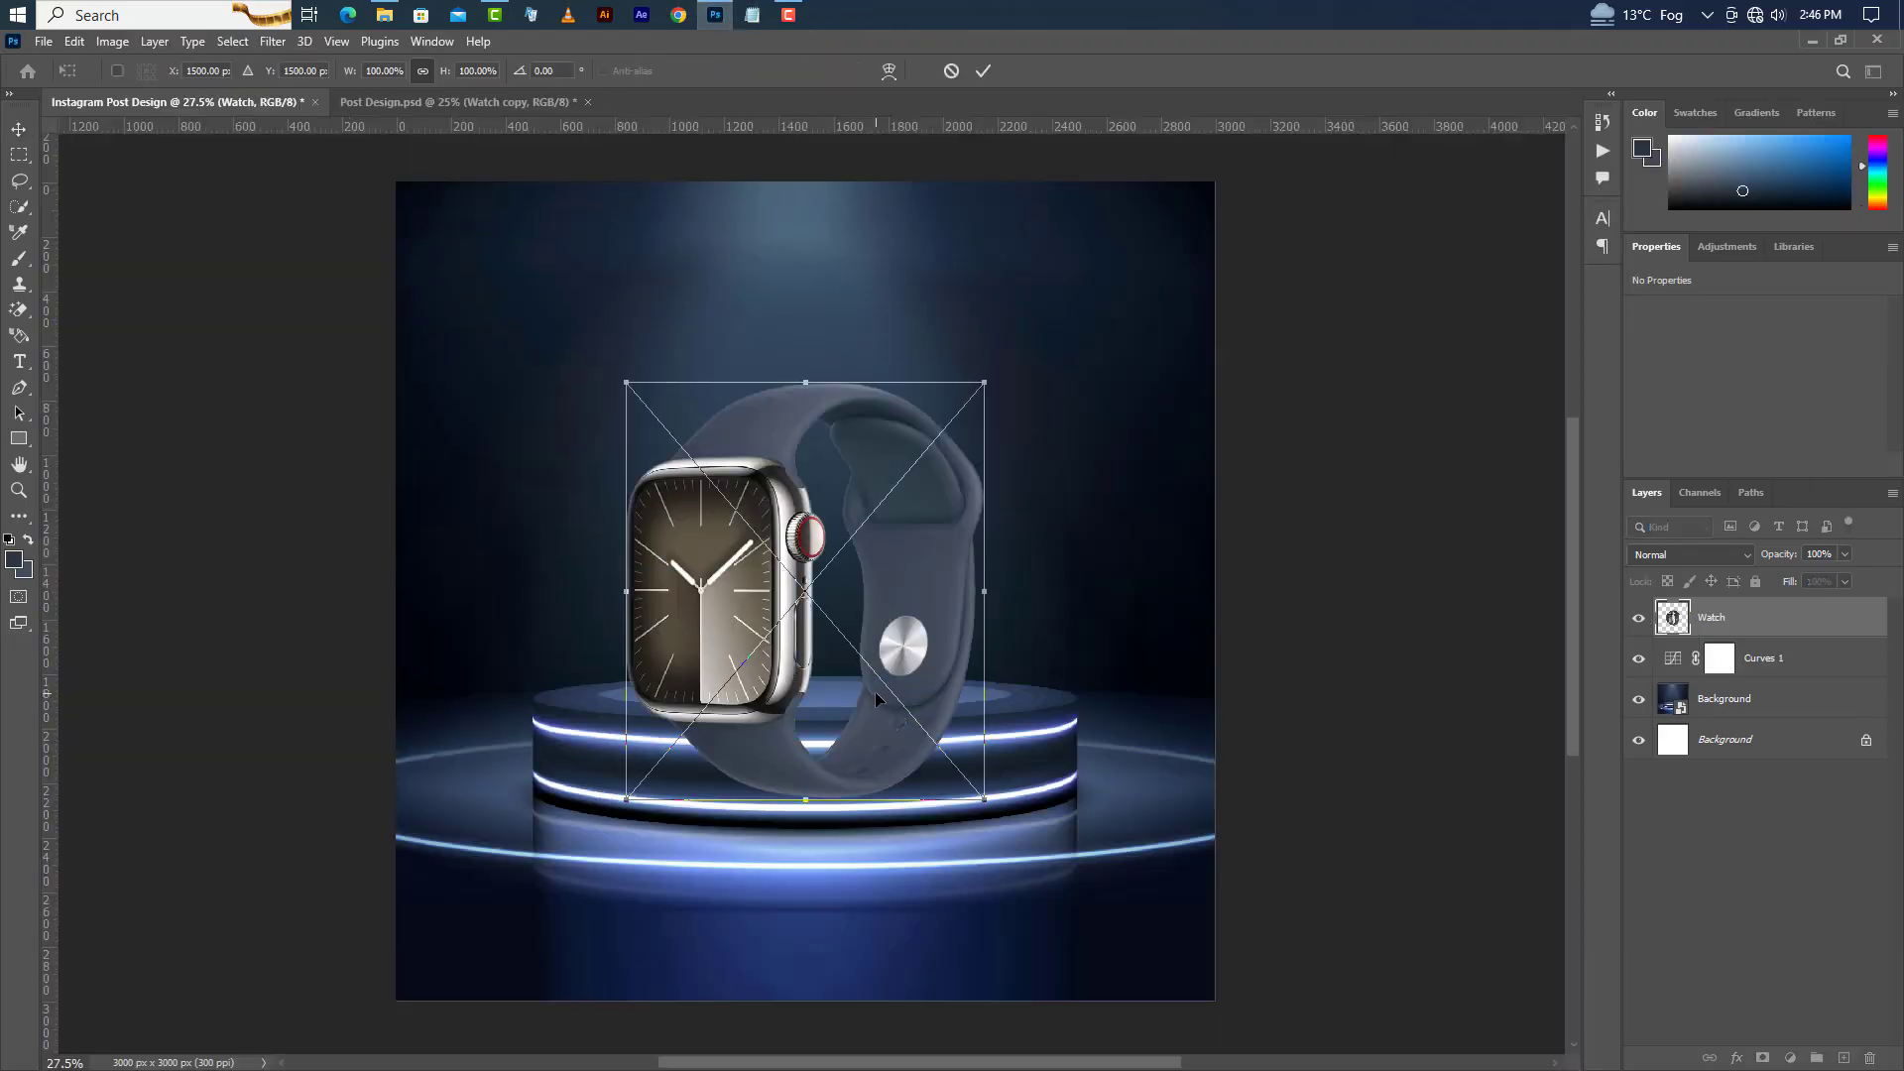
pyautogui.moveTo(874, 693); pyautogui.dragTo(875, 622)
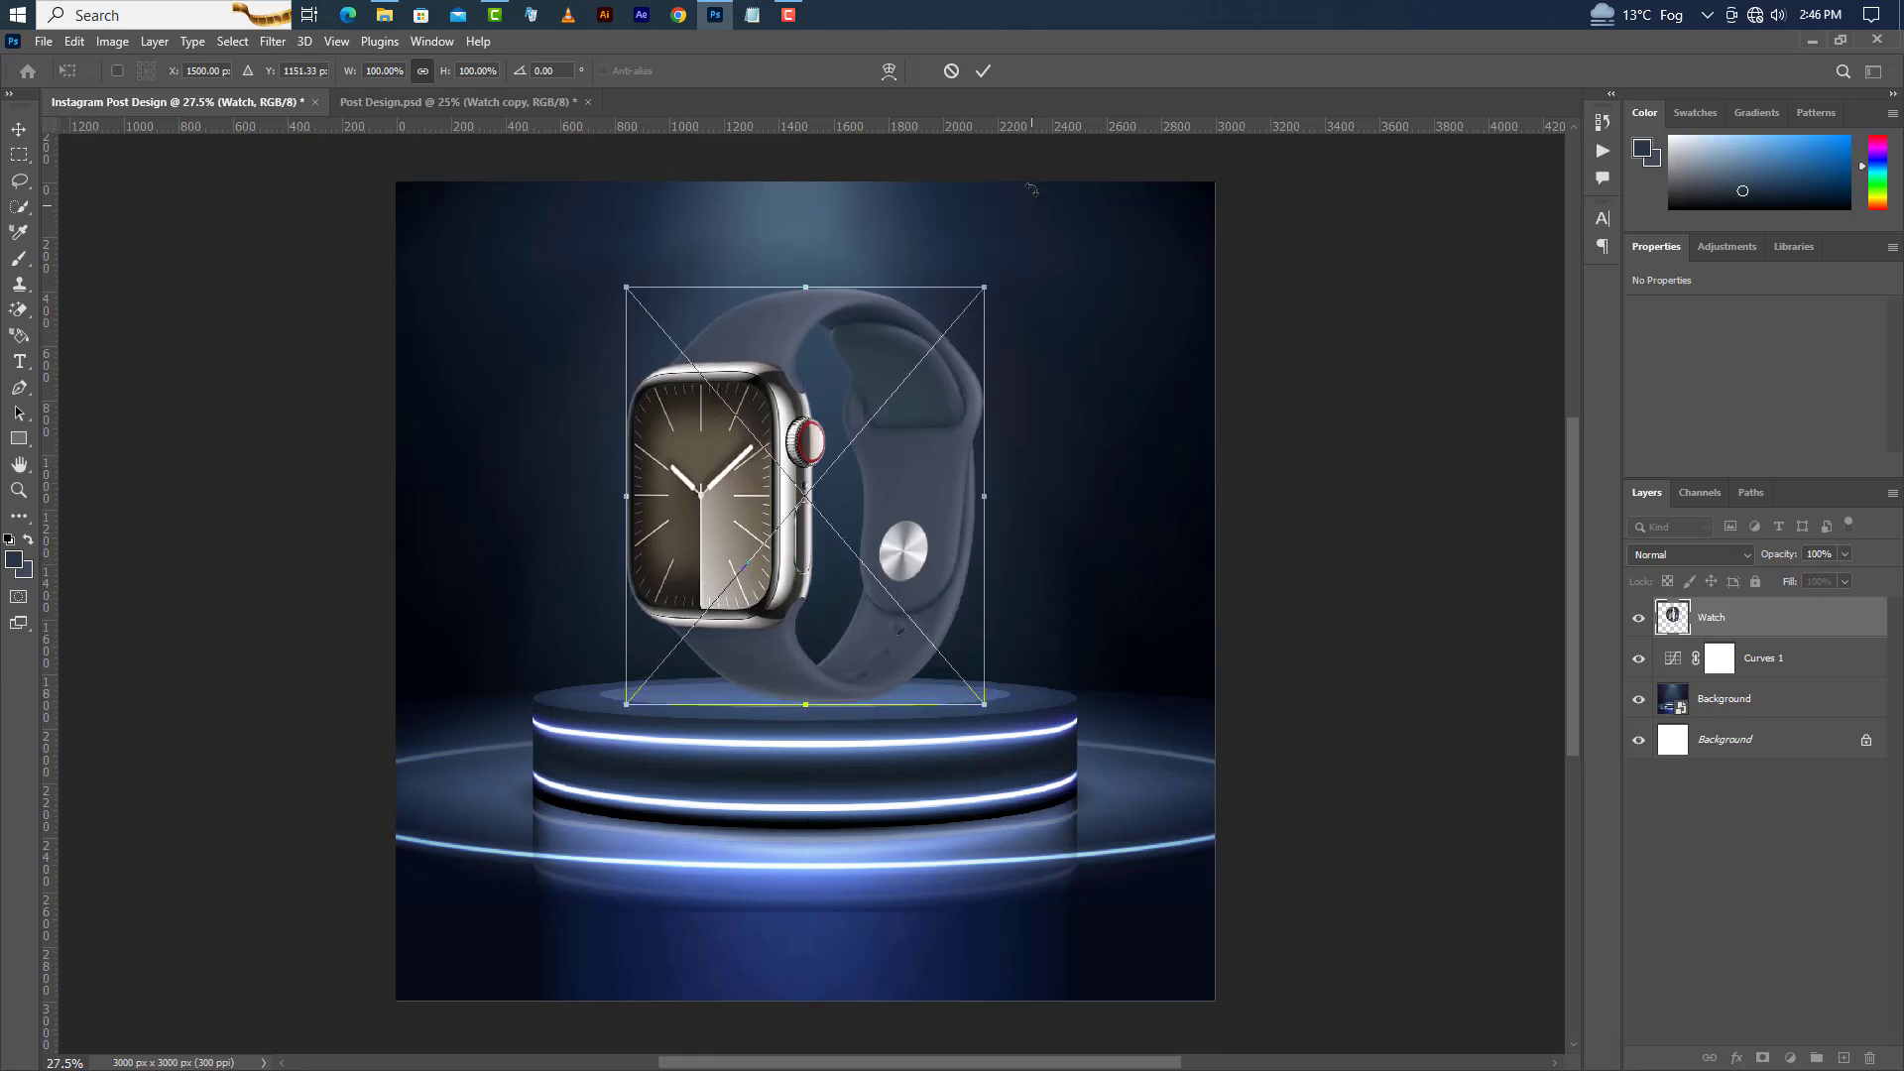
pyautogui.click(992, 72)
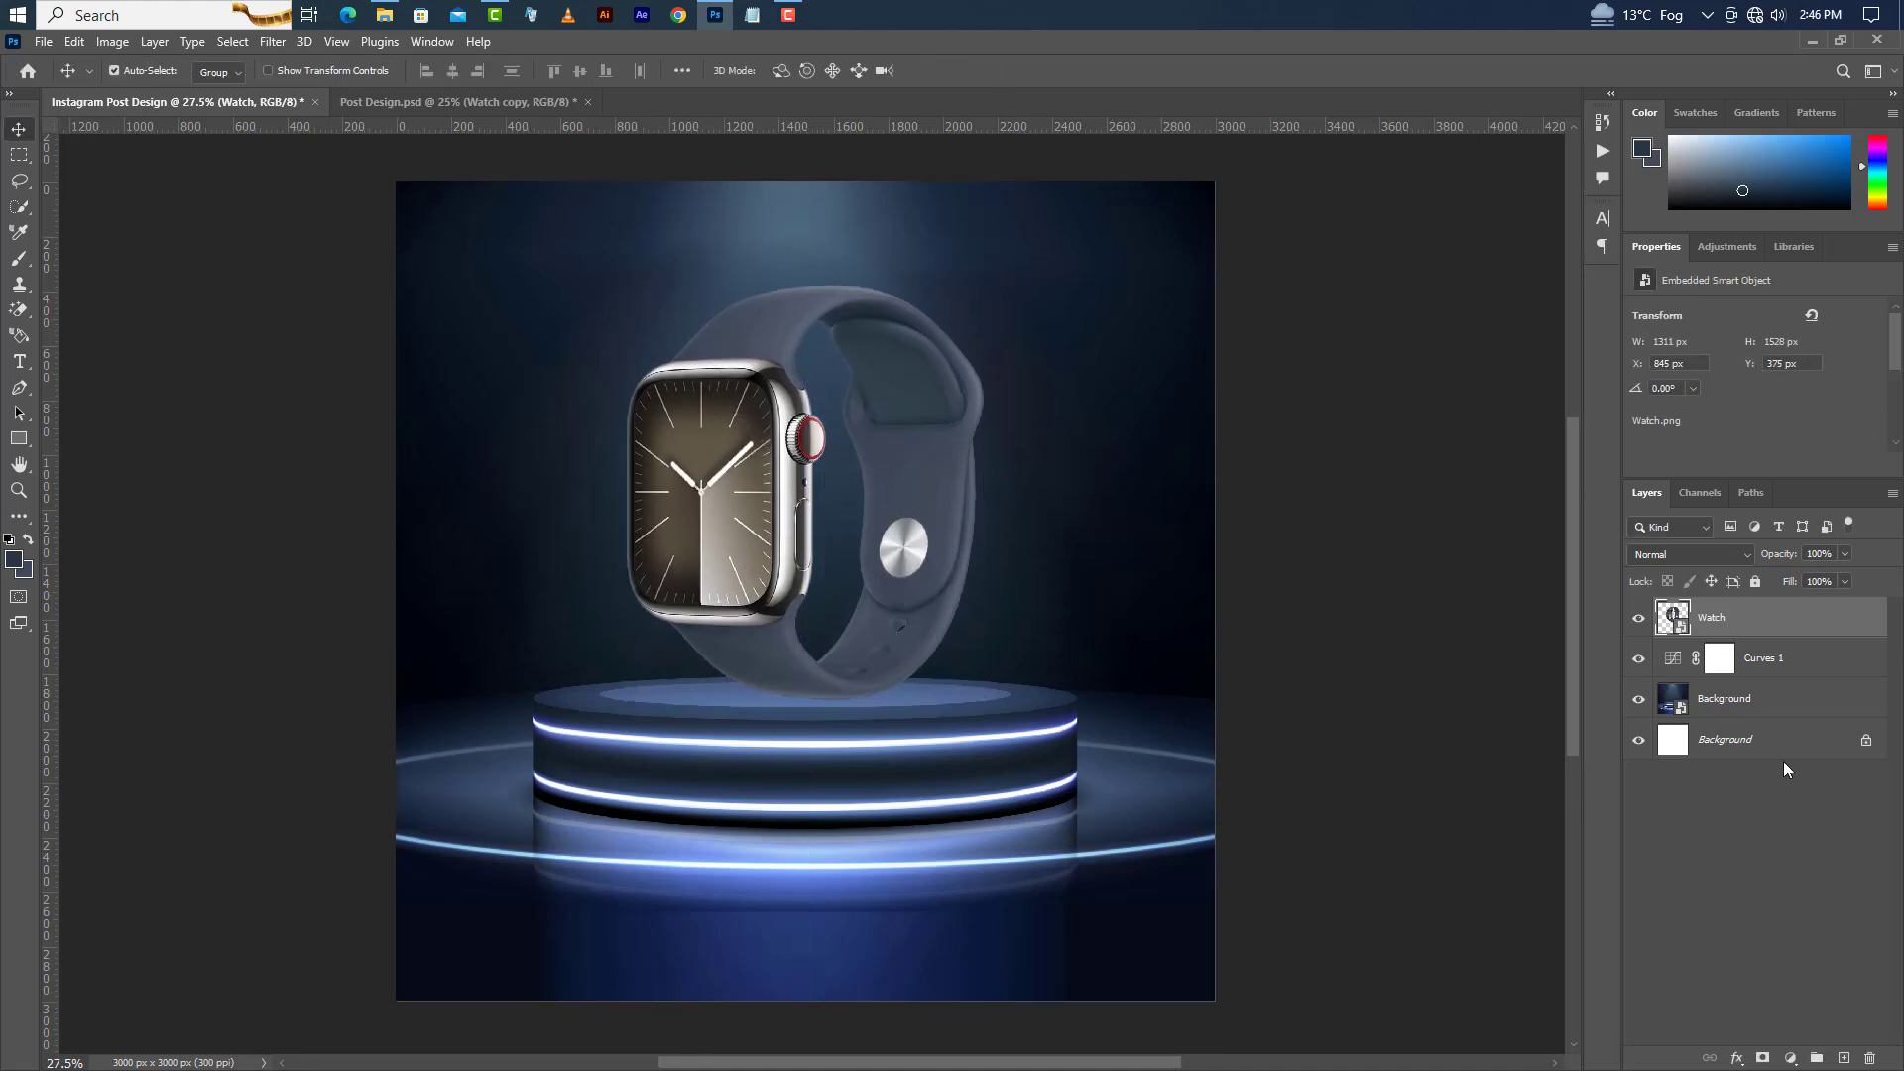
# Add a new layer beneath the watch and draw a flat ellipse about 213 × 23 px under the strap.
pyautogui.click(1841, 1059)
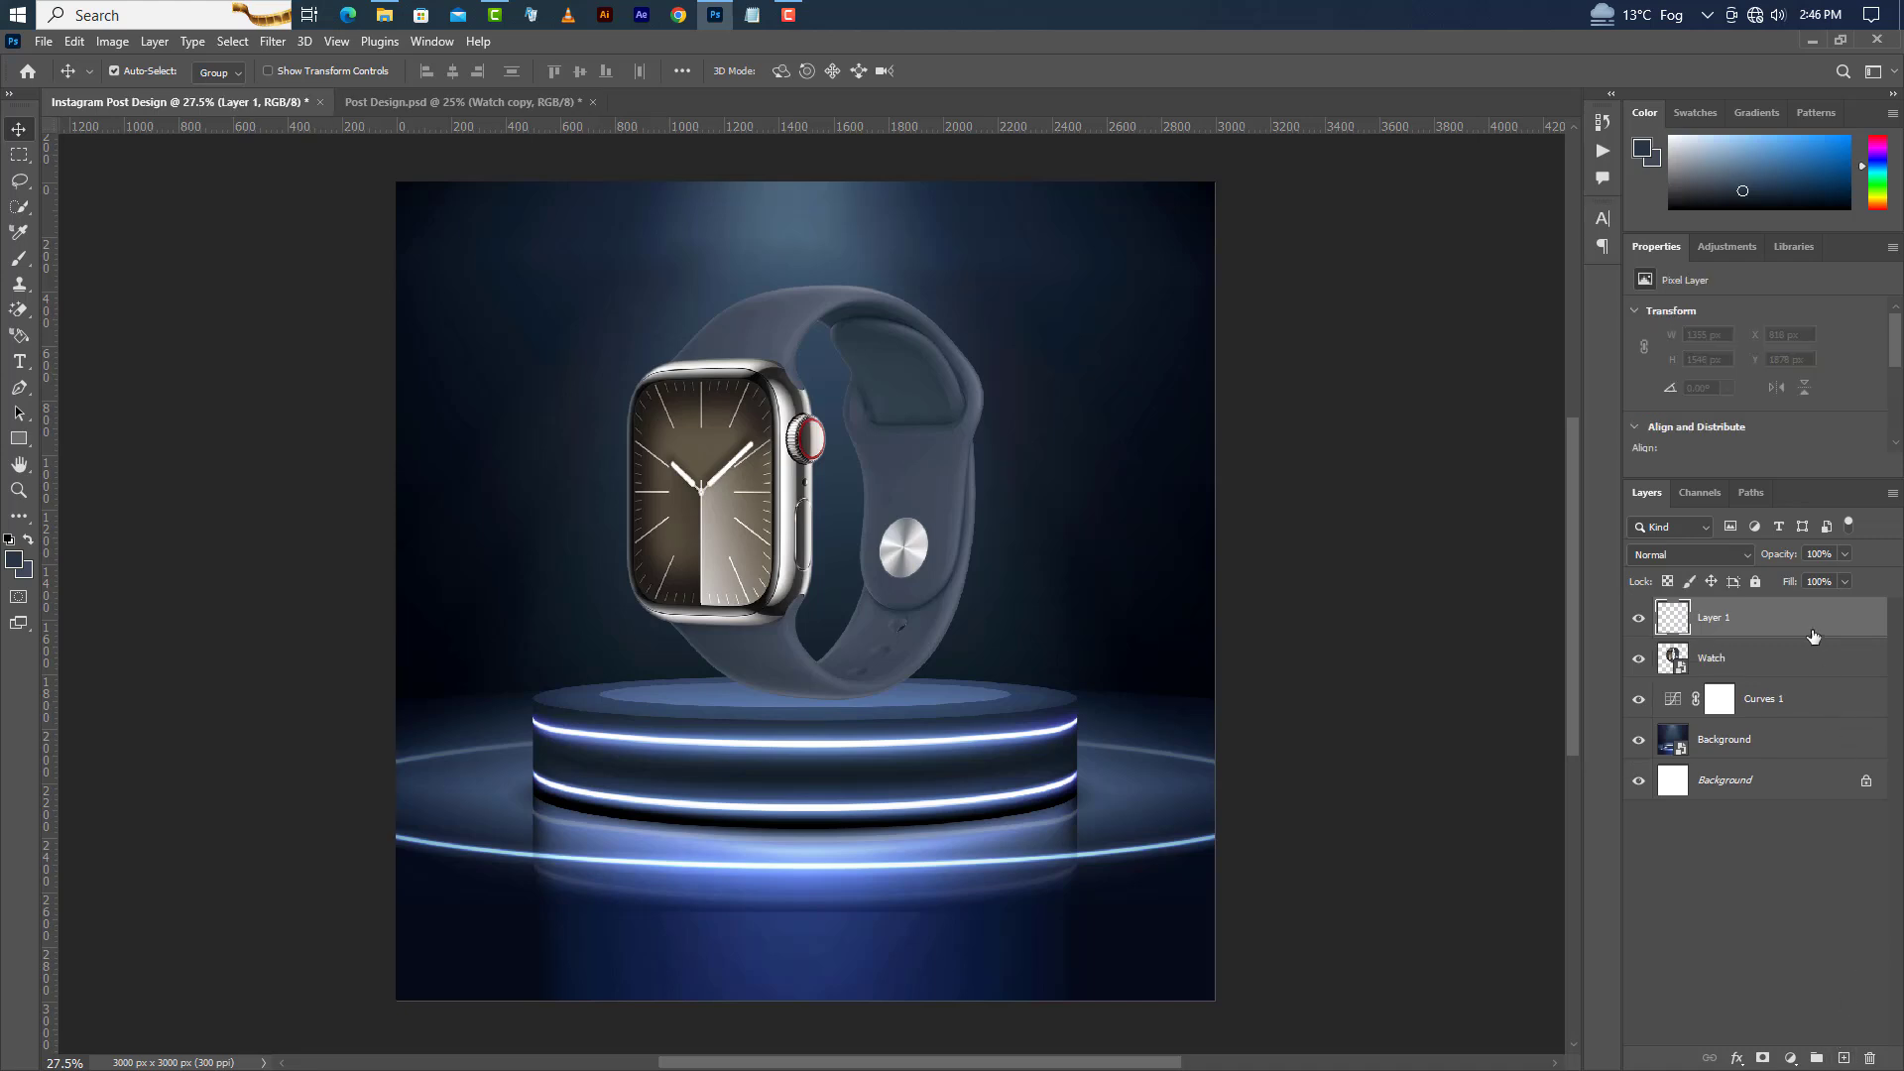
pyautogui.moveTo(1815, 635); pyautogui.dragTo(1815, 683)
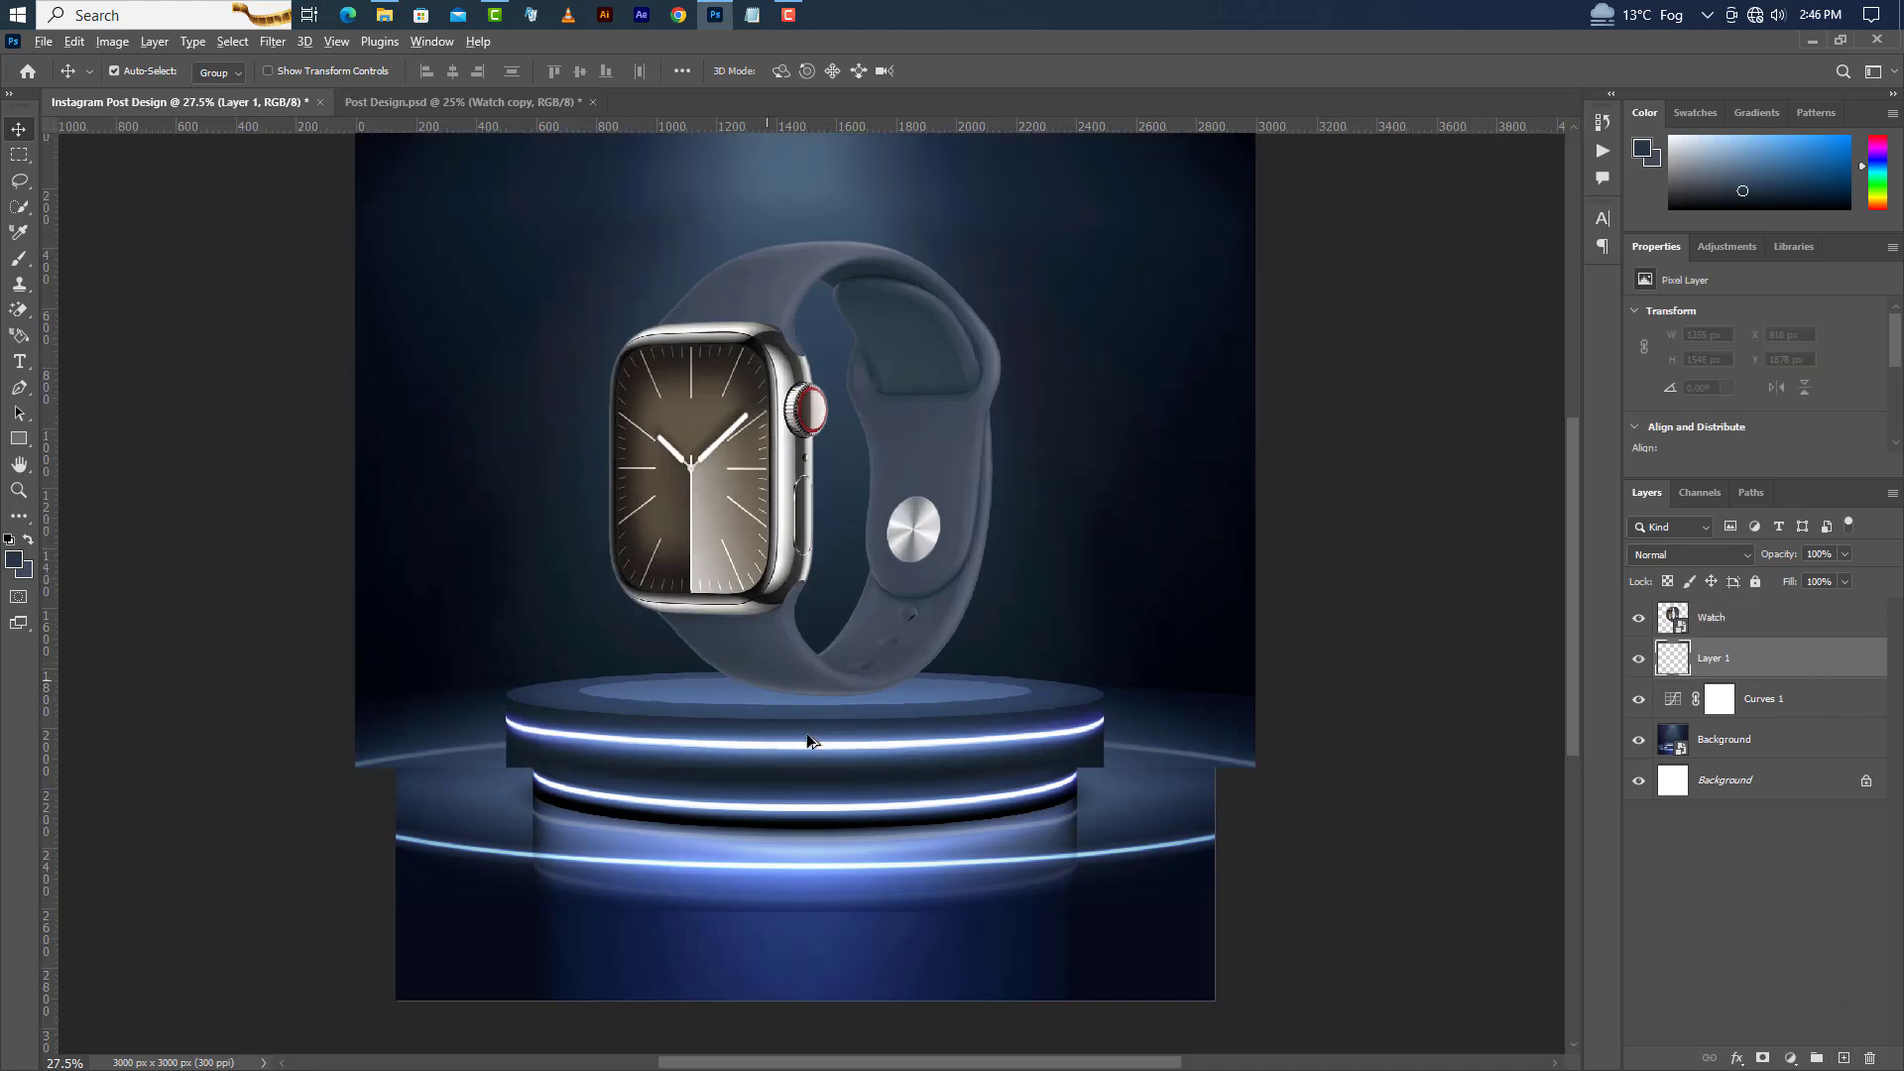
pyautogui.scroll(5, 806, 734)
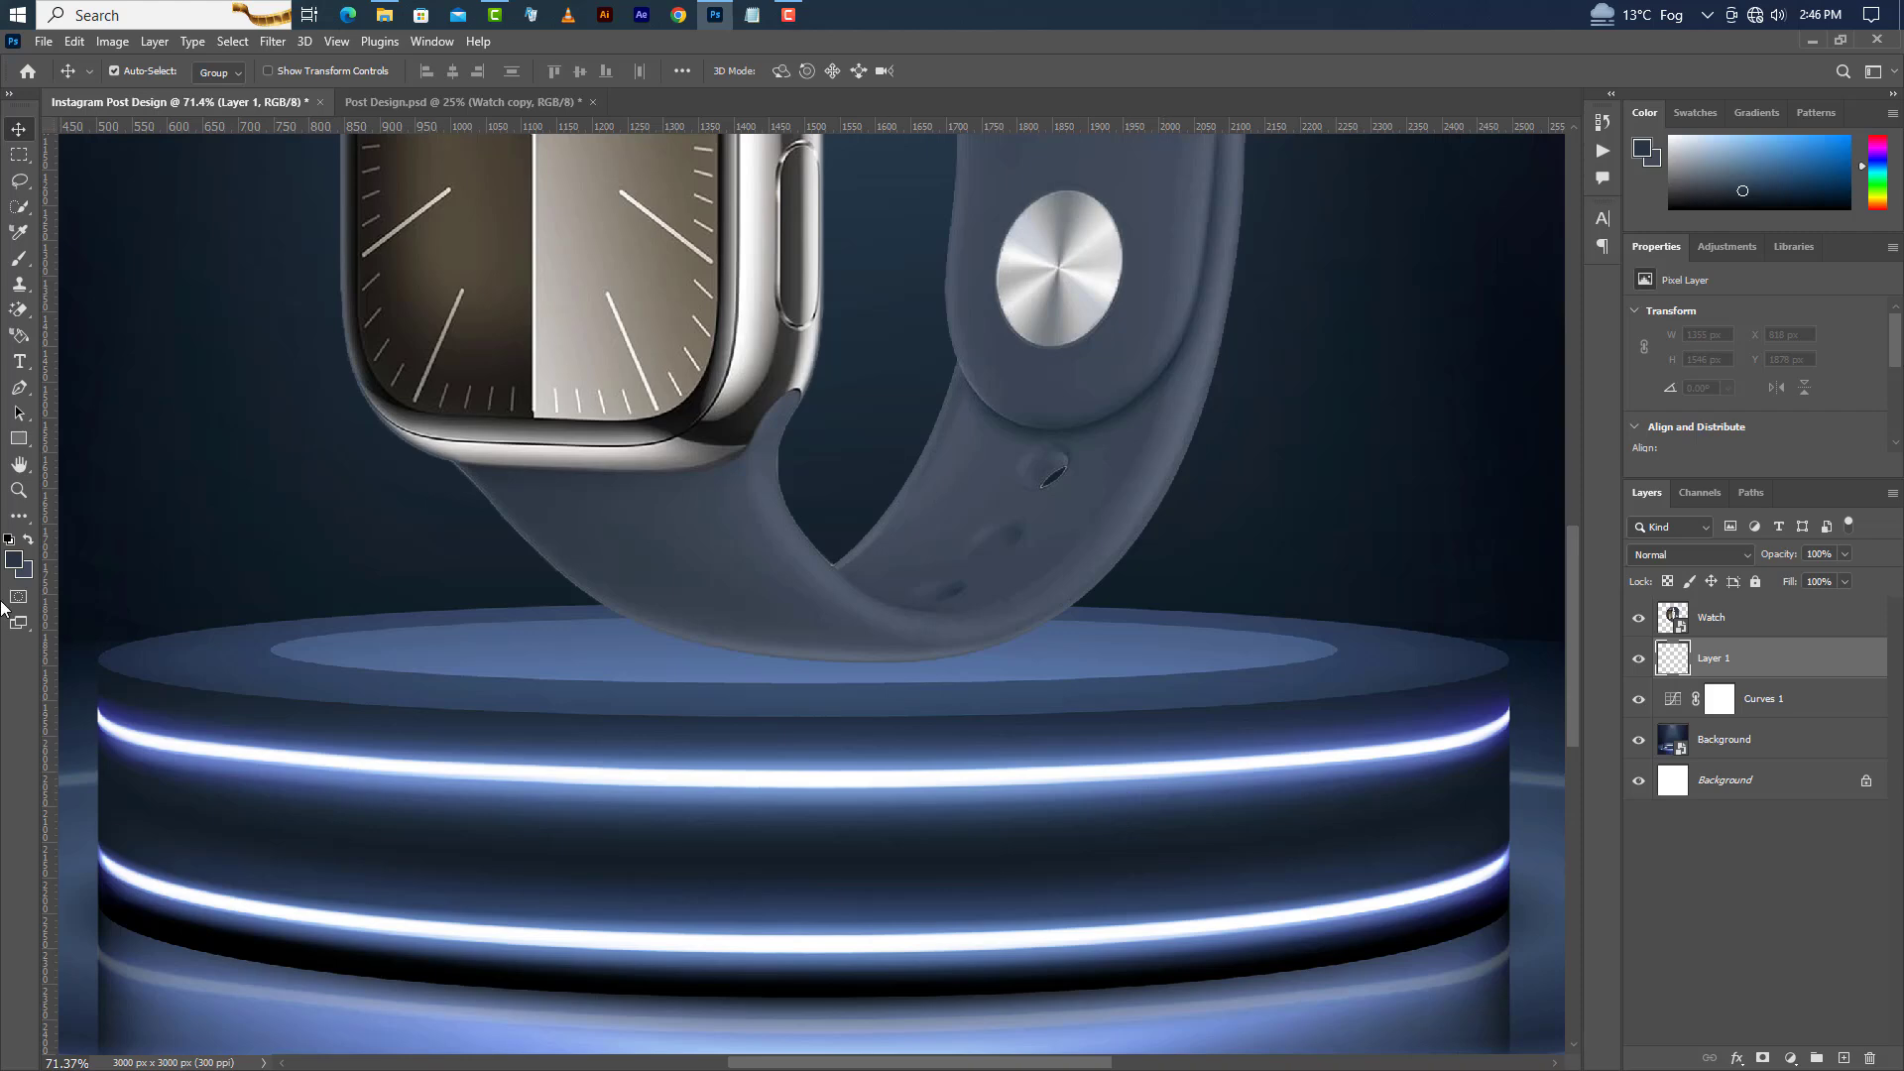
pyautogui.click(18, 438)
pyautogui.click(77, 448)
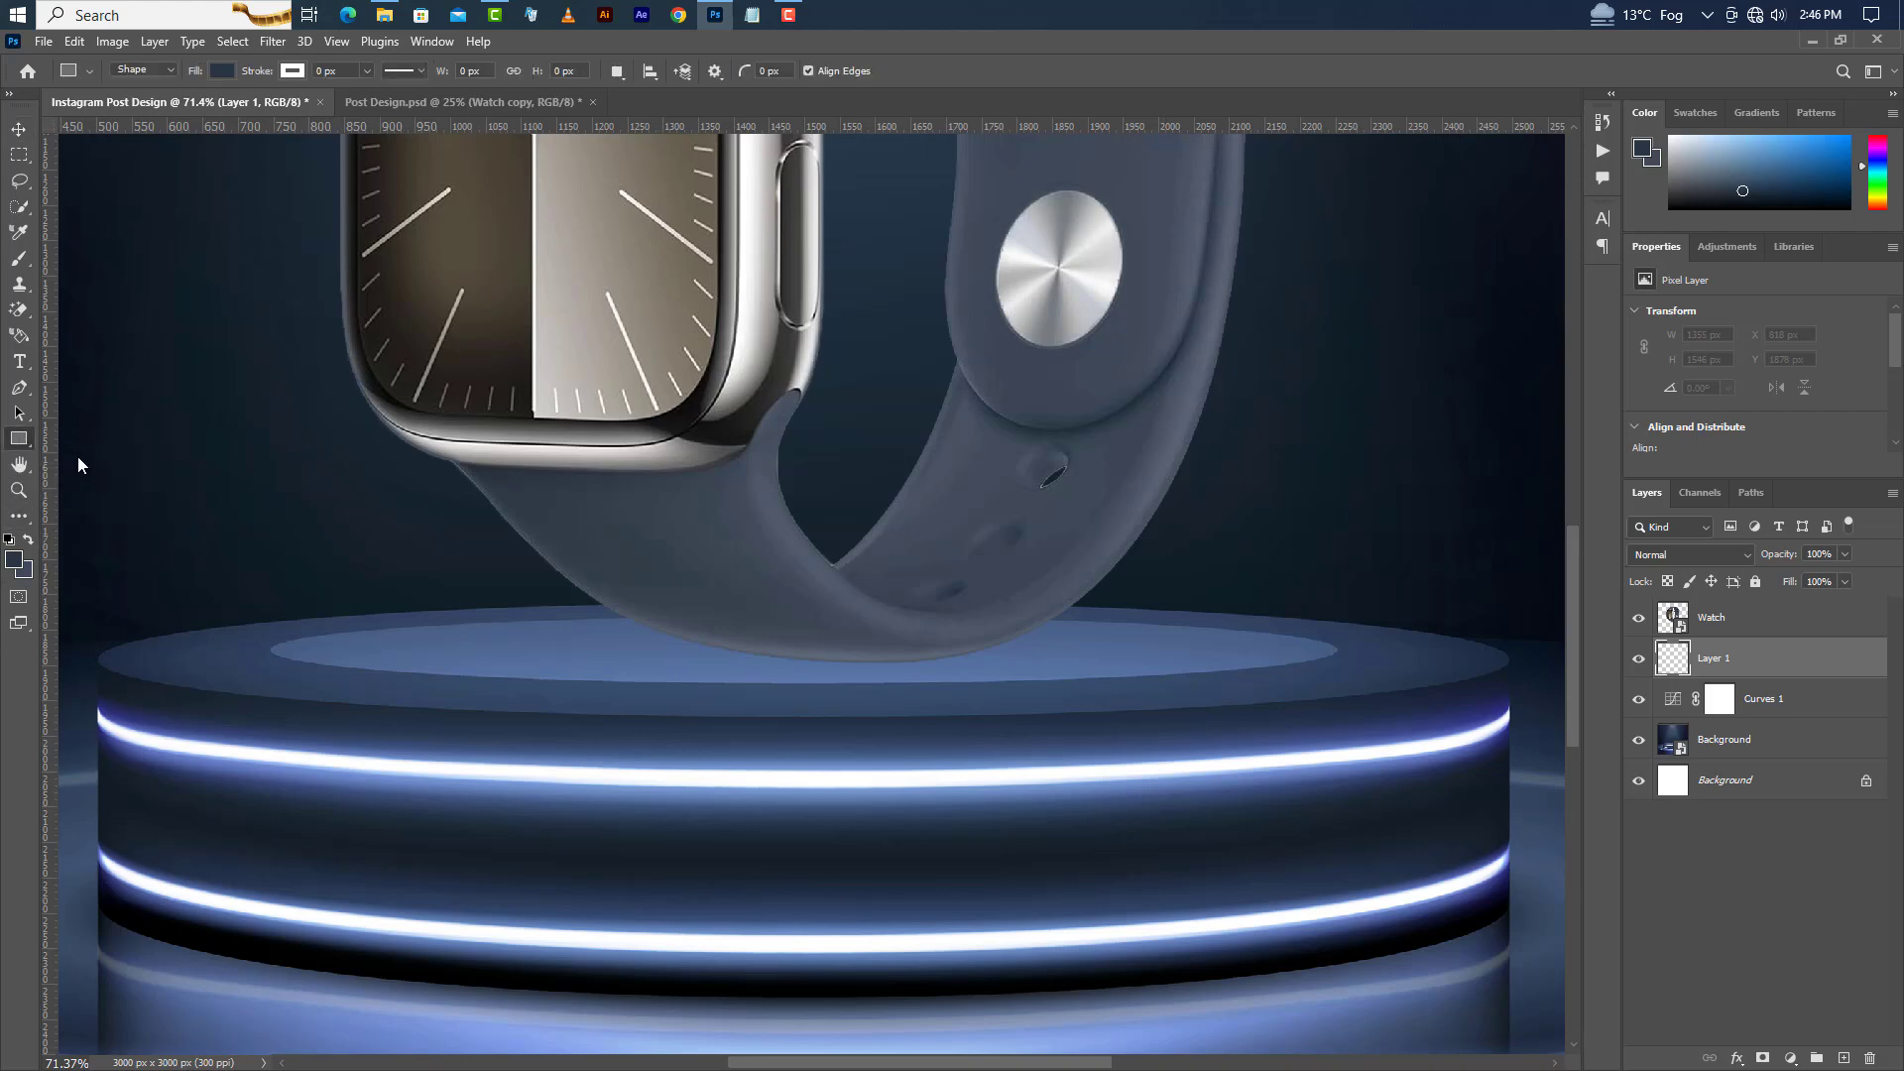
pyautogui.moveTo(789, 659); pyautogui.dragTo(937, 676)
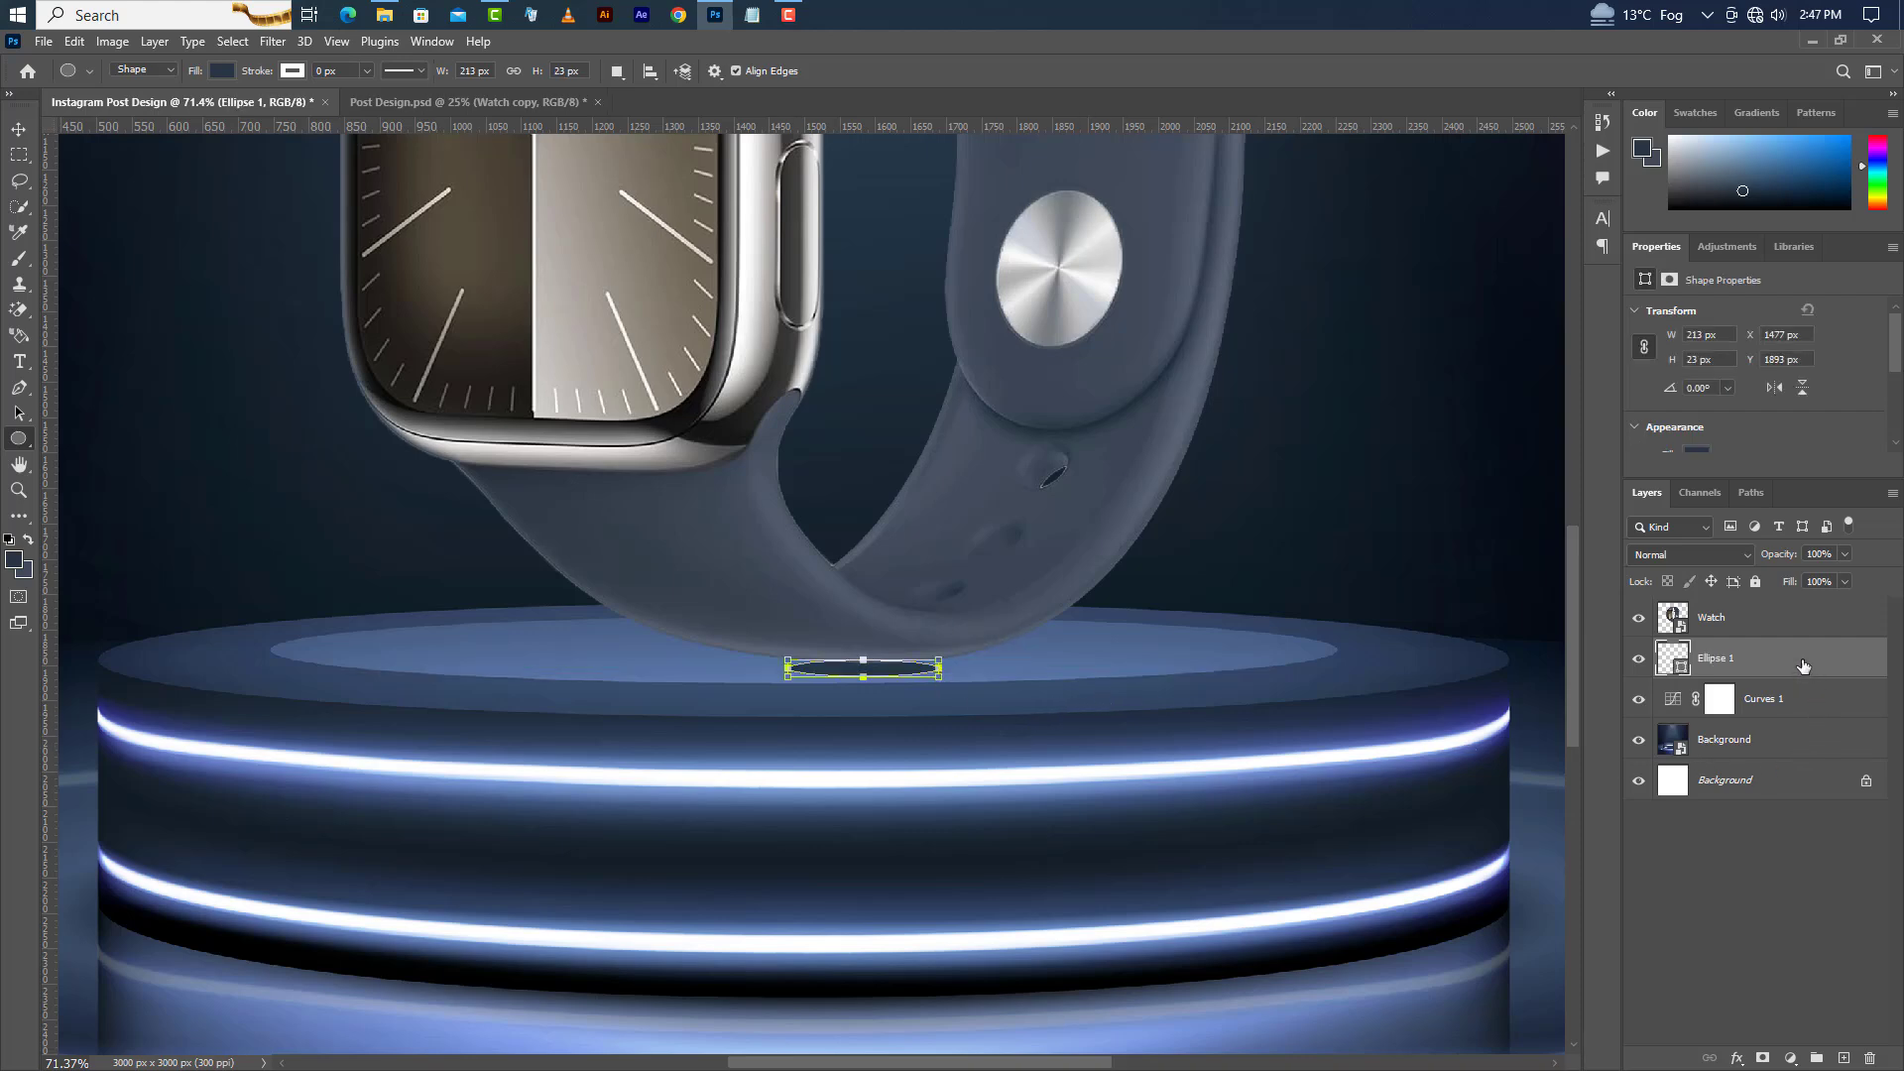
# Convert the ellipse to a smart object and apply a Gaussian Blur with a 5.0 pixel radius.
pyautogui.rightClick(1803, 666)
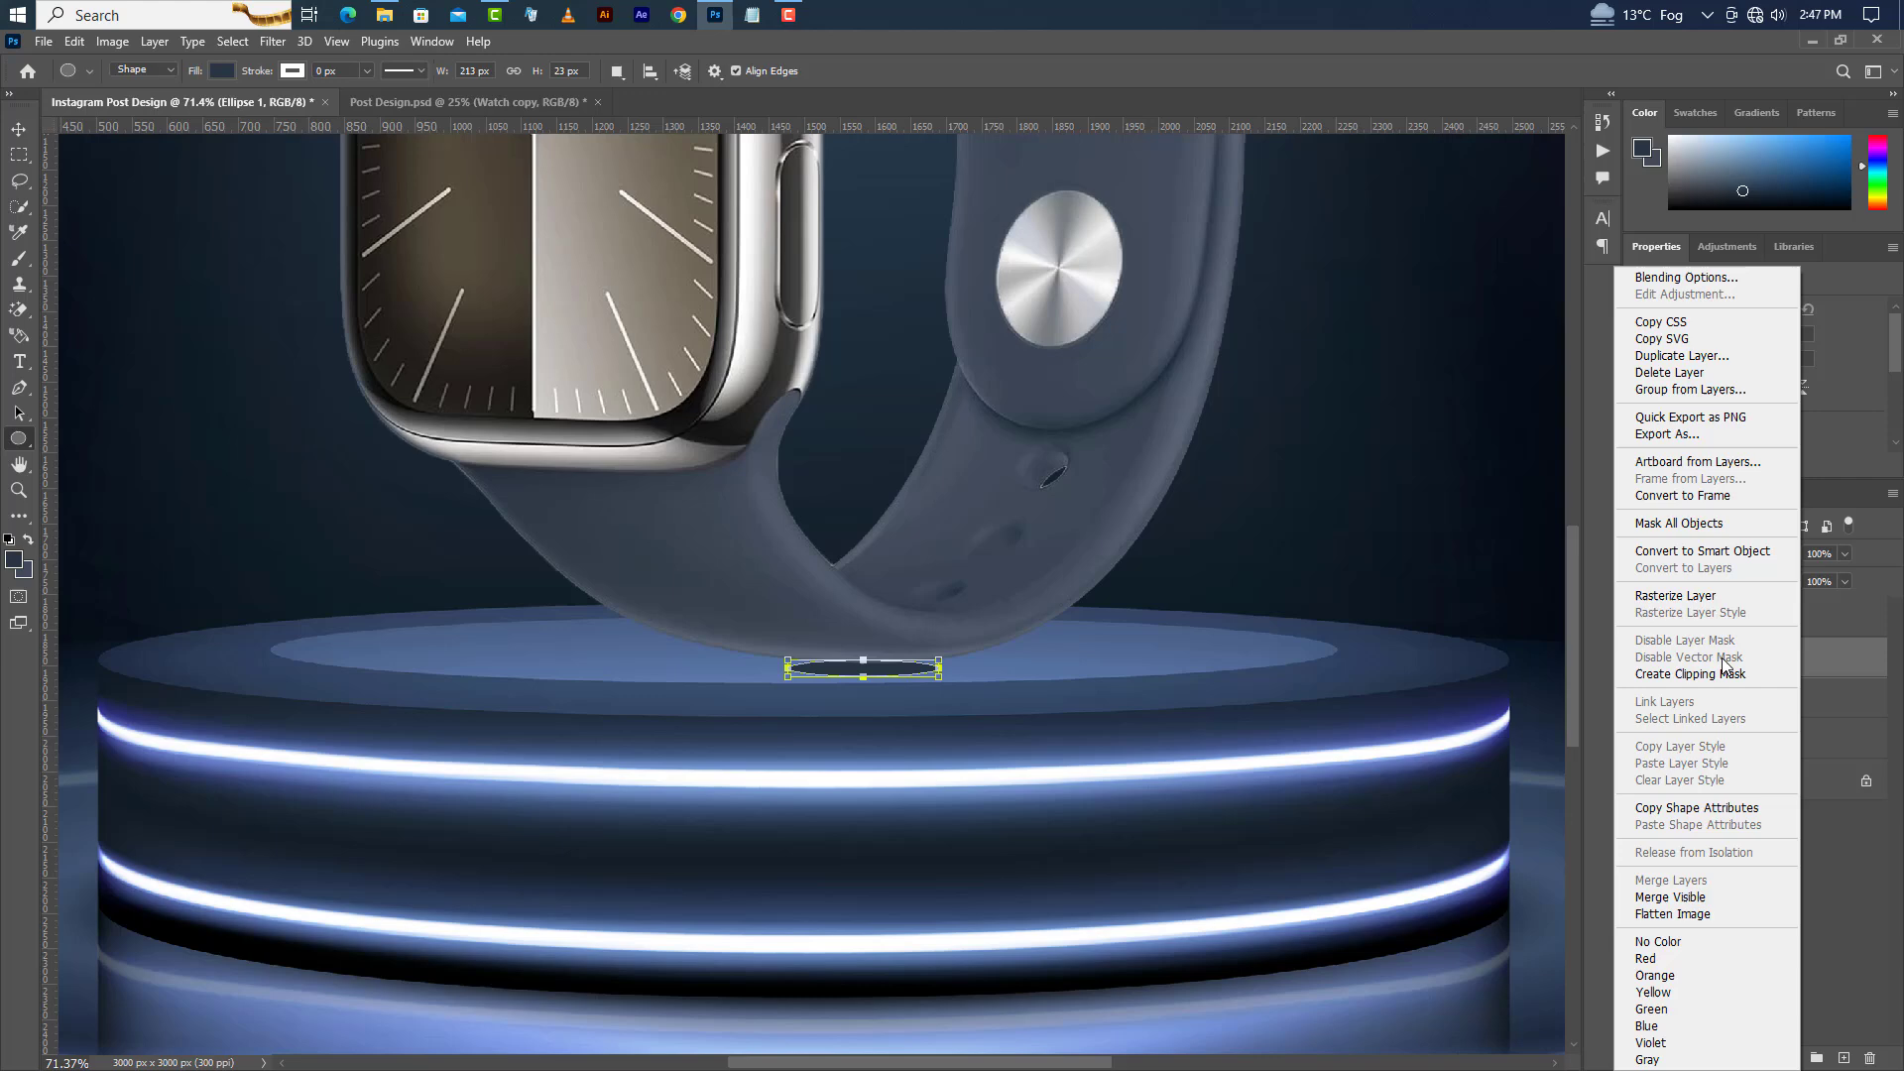
pyautogui.click(1730, 555)
pyautogui.click(273, 41)
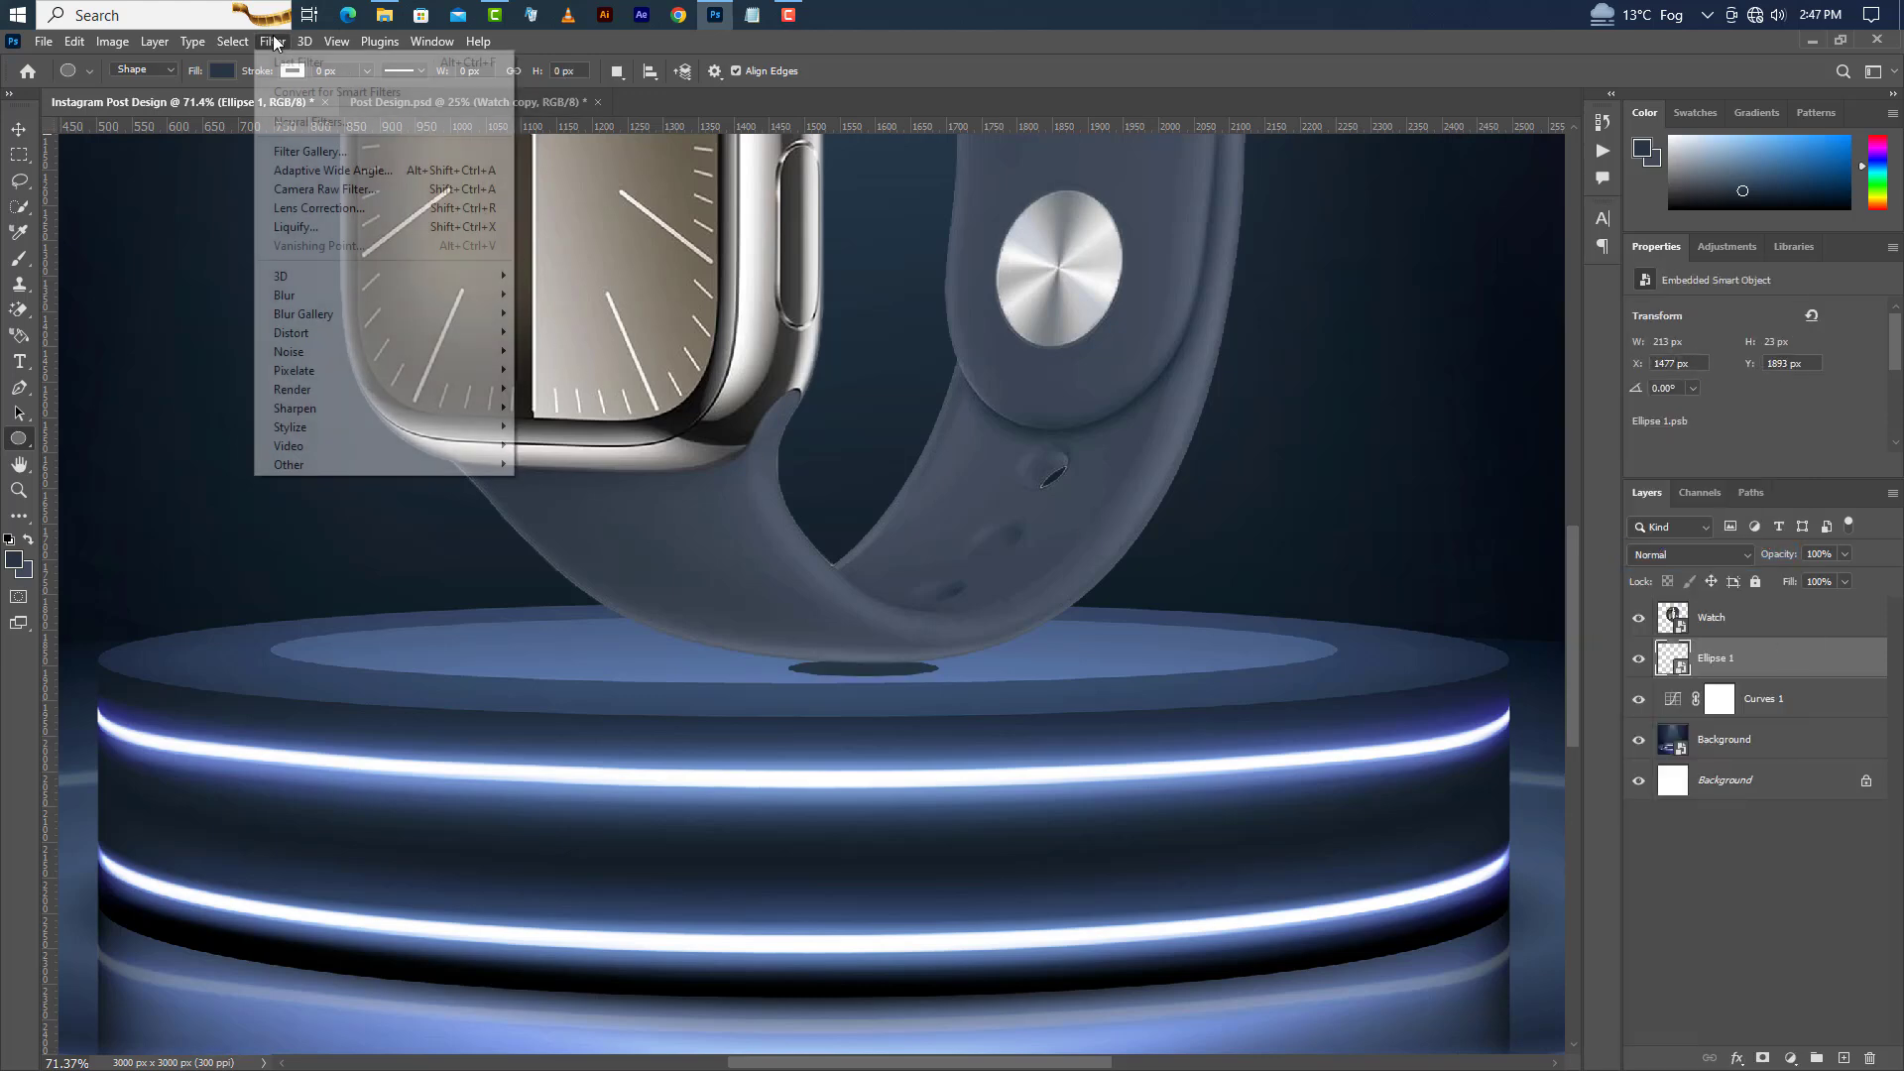
pyautogui.moveTo(392, 298)
pyautogui.click(567, 369)
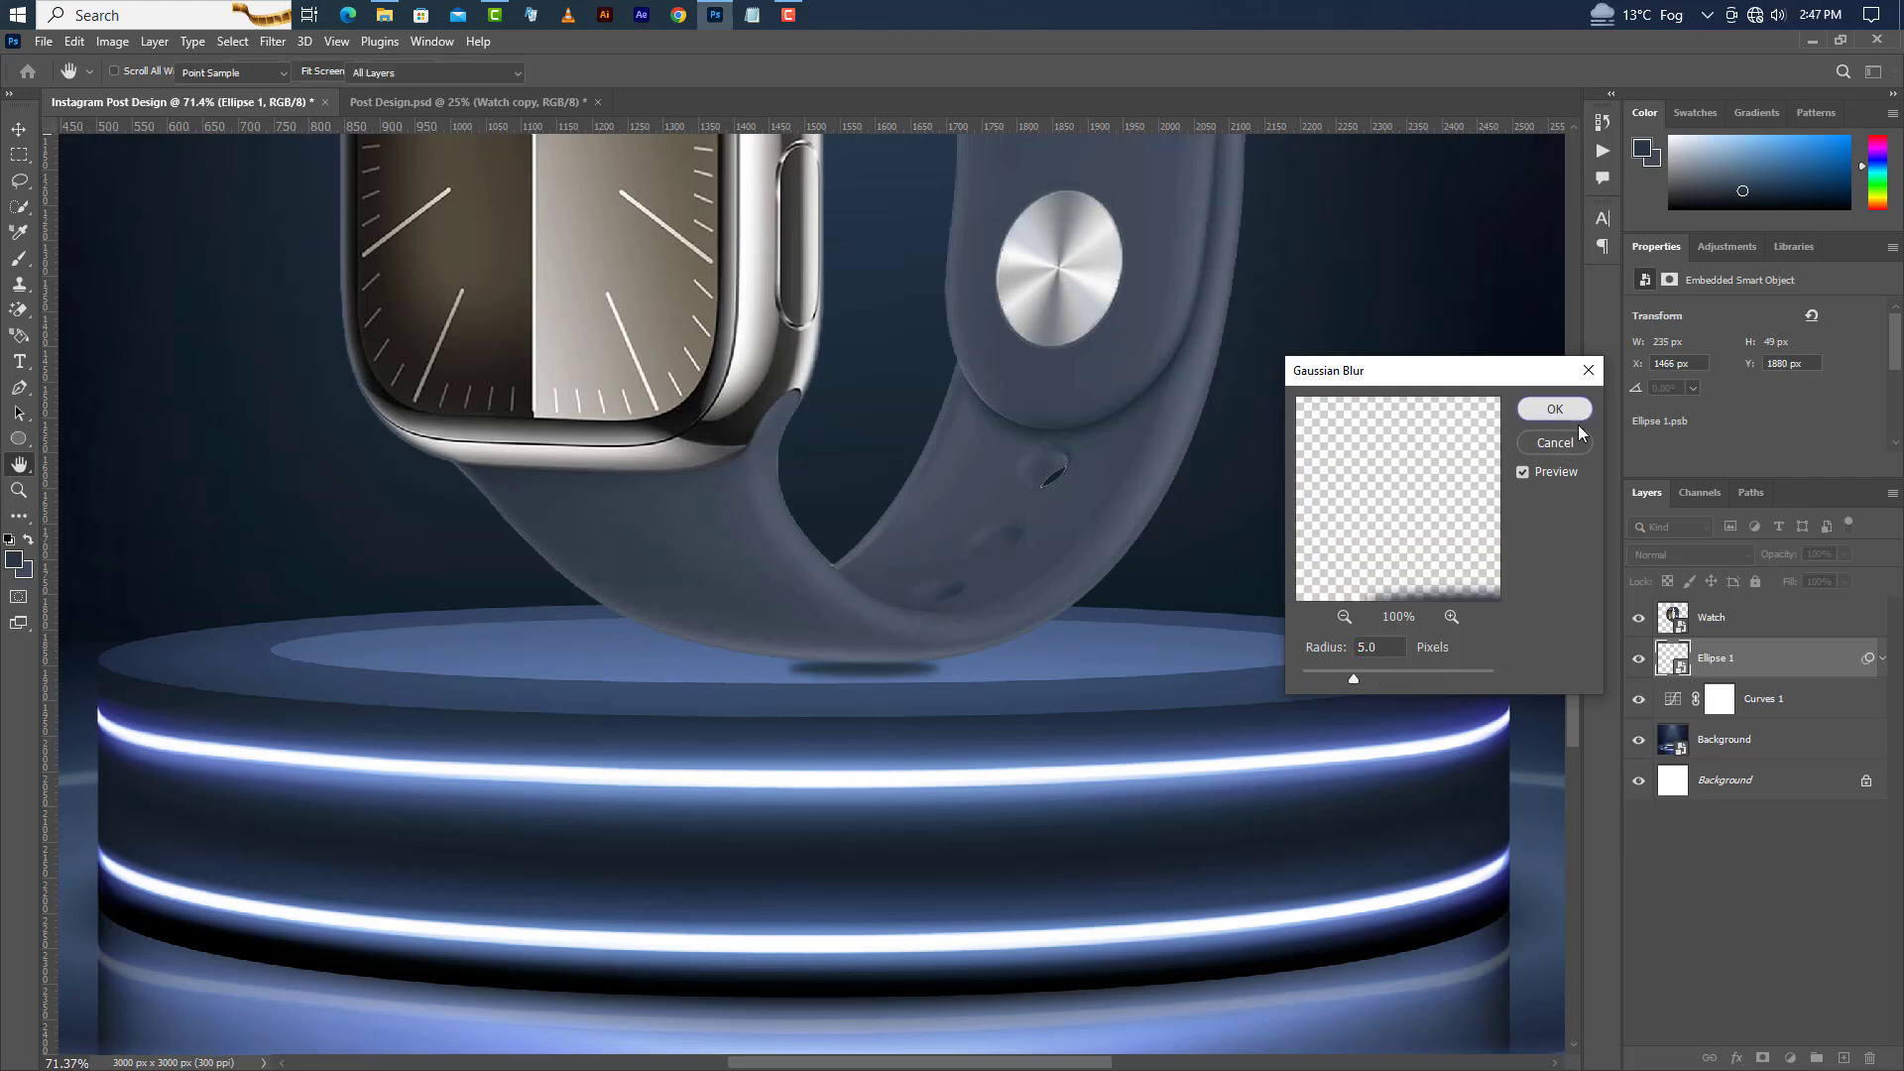
pyautogui.click(1558, 409)
# Nudge the blurred ellipse shadow slightly upward beneath the watch.
pyautogui.click(17, 137)
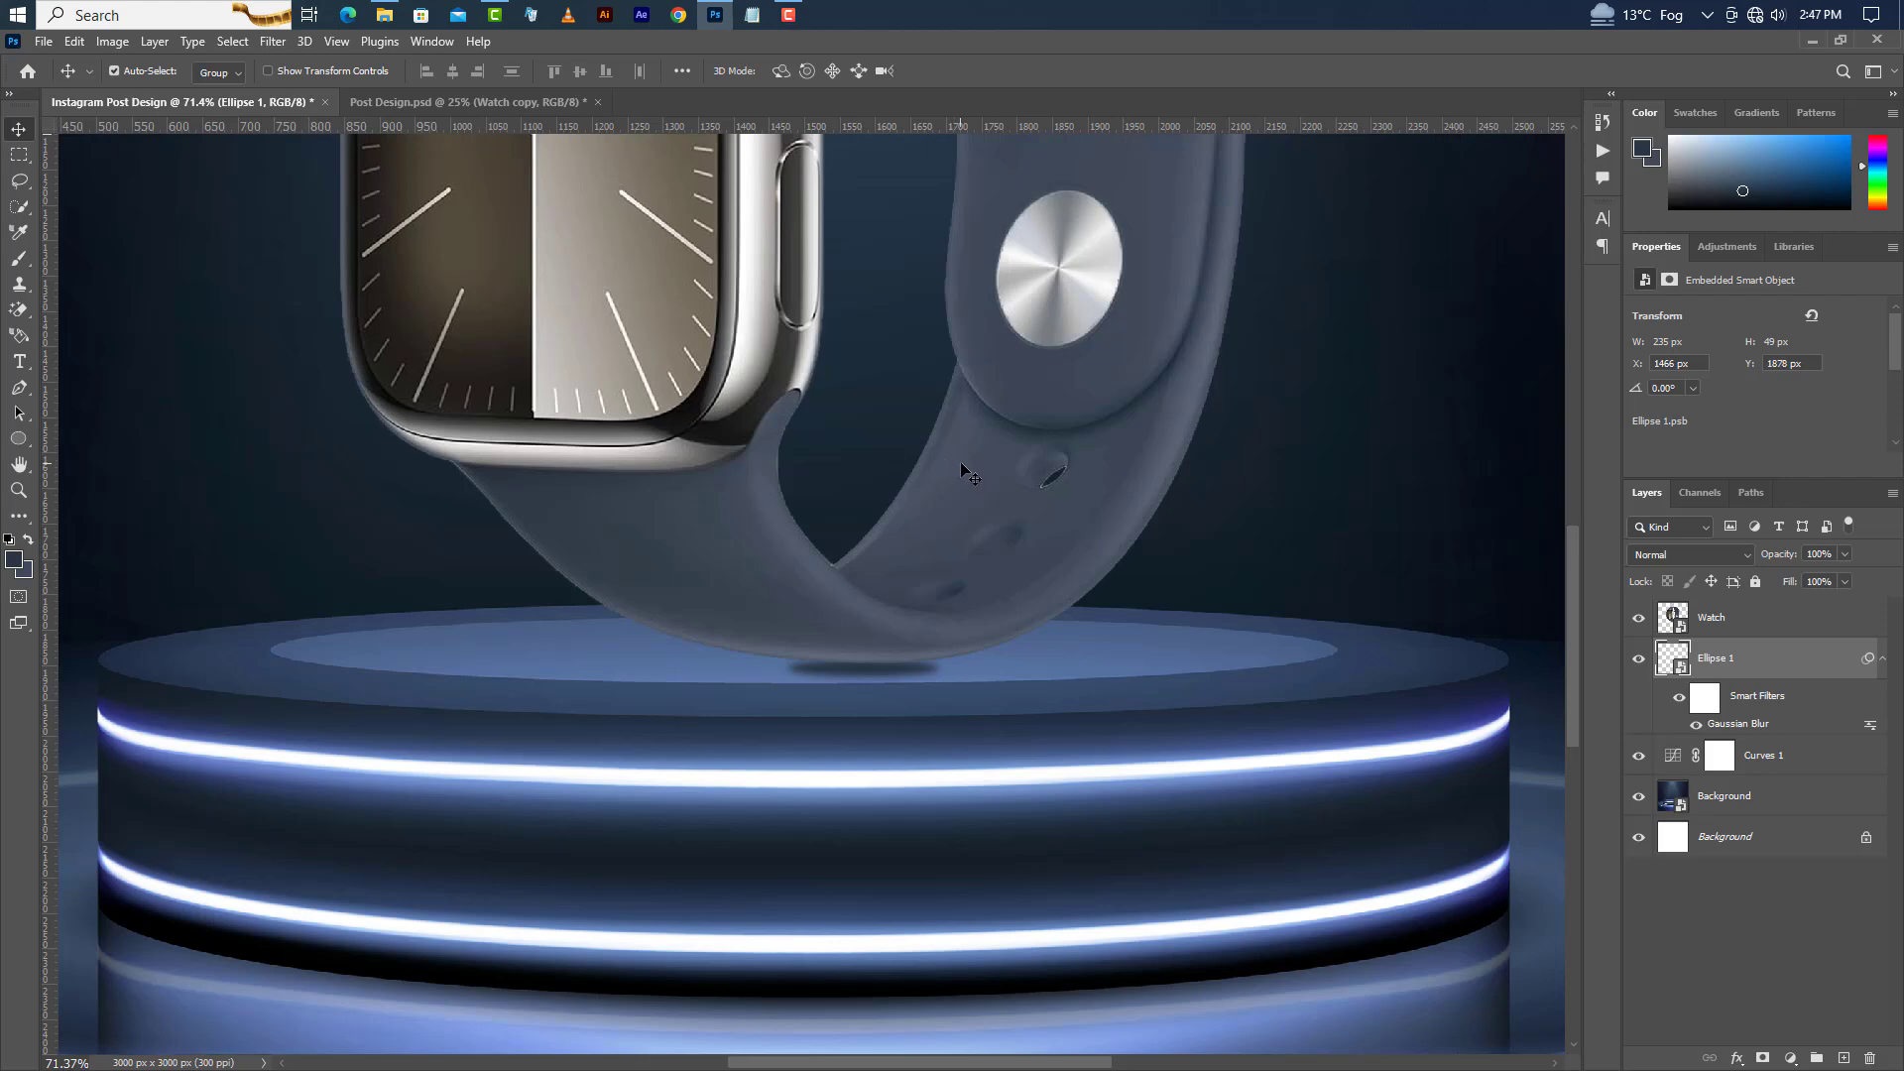
pyautogui.press('Up')
pyautogui.press('Up')
pyautogui.press('Up')
pyautogui.press('Up')
pyautogui.press('Up')
pyautogui.press('Up')
pyautogui.scroll(-3, 891, 584)
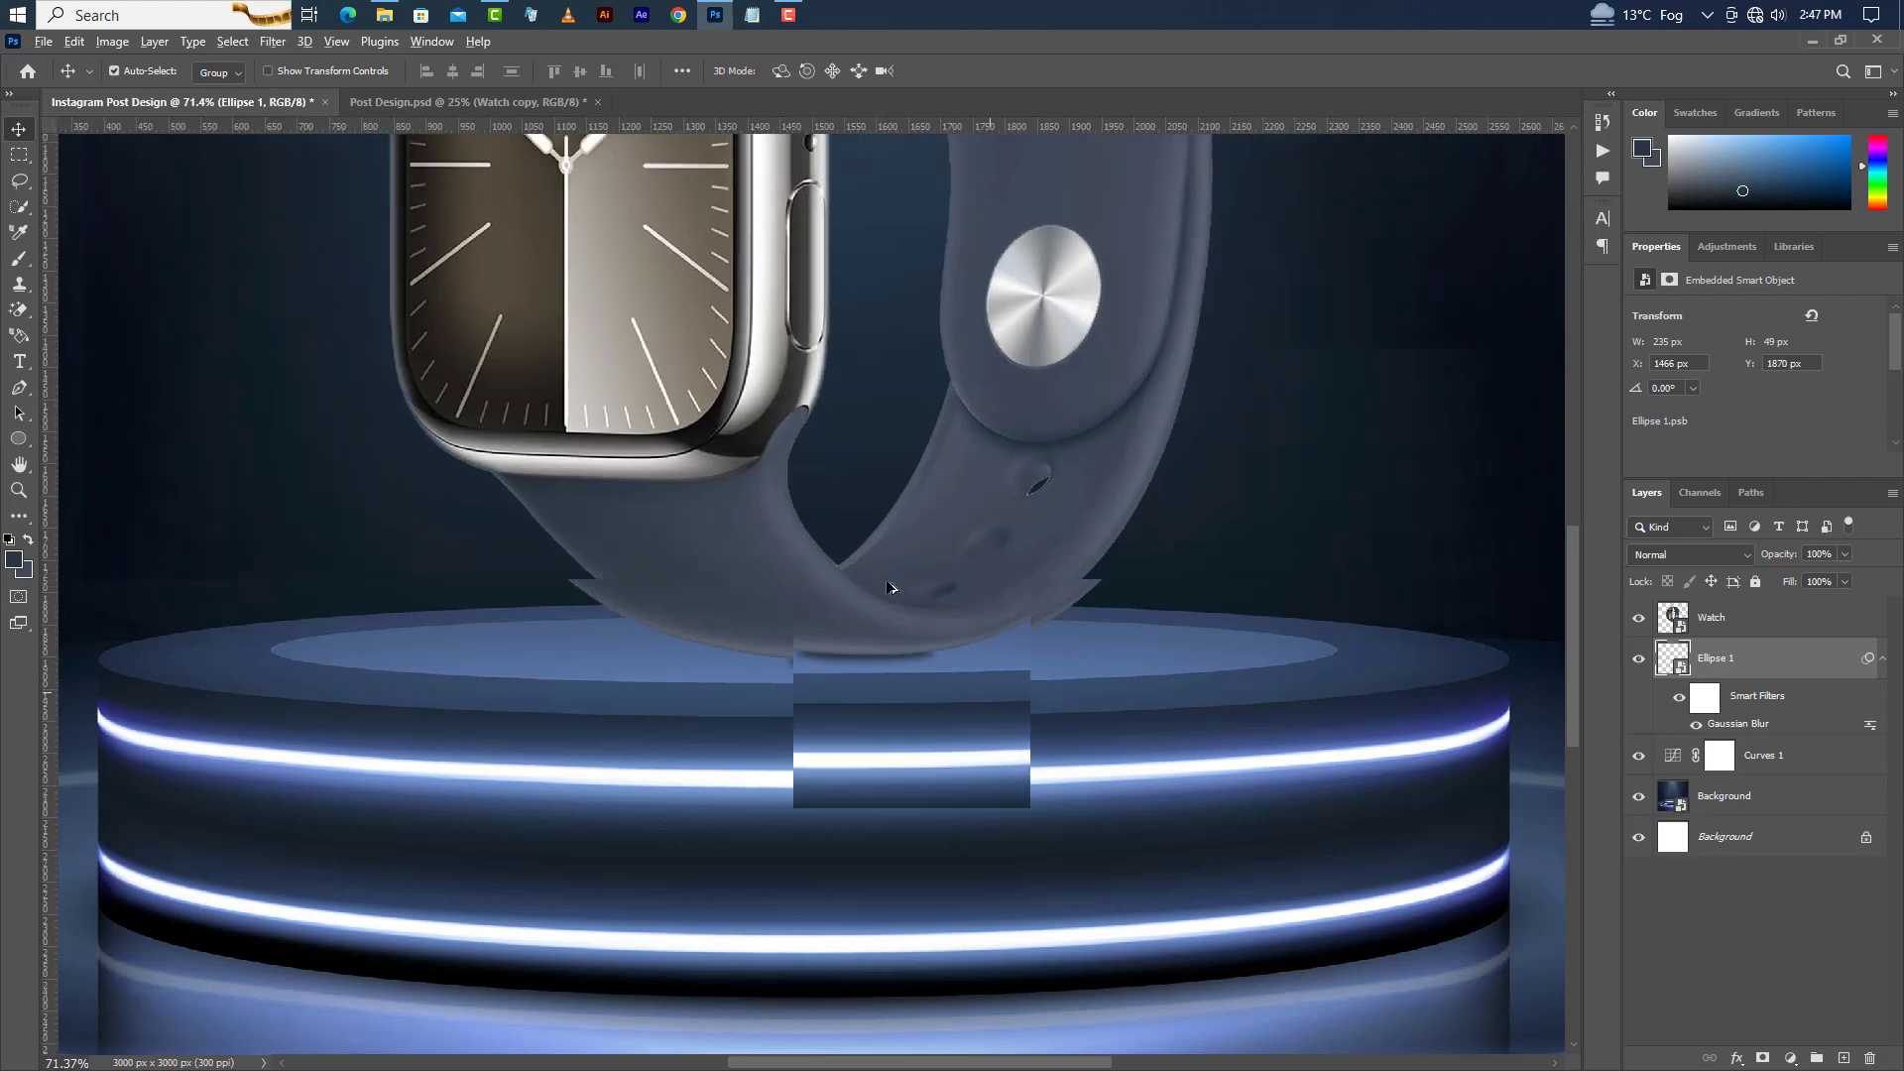
pyautogui.press('Down')
pyautogui.press('Down')
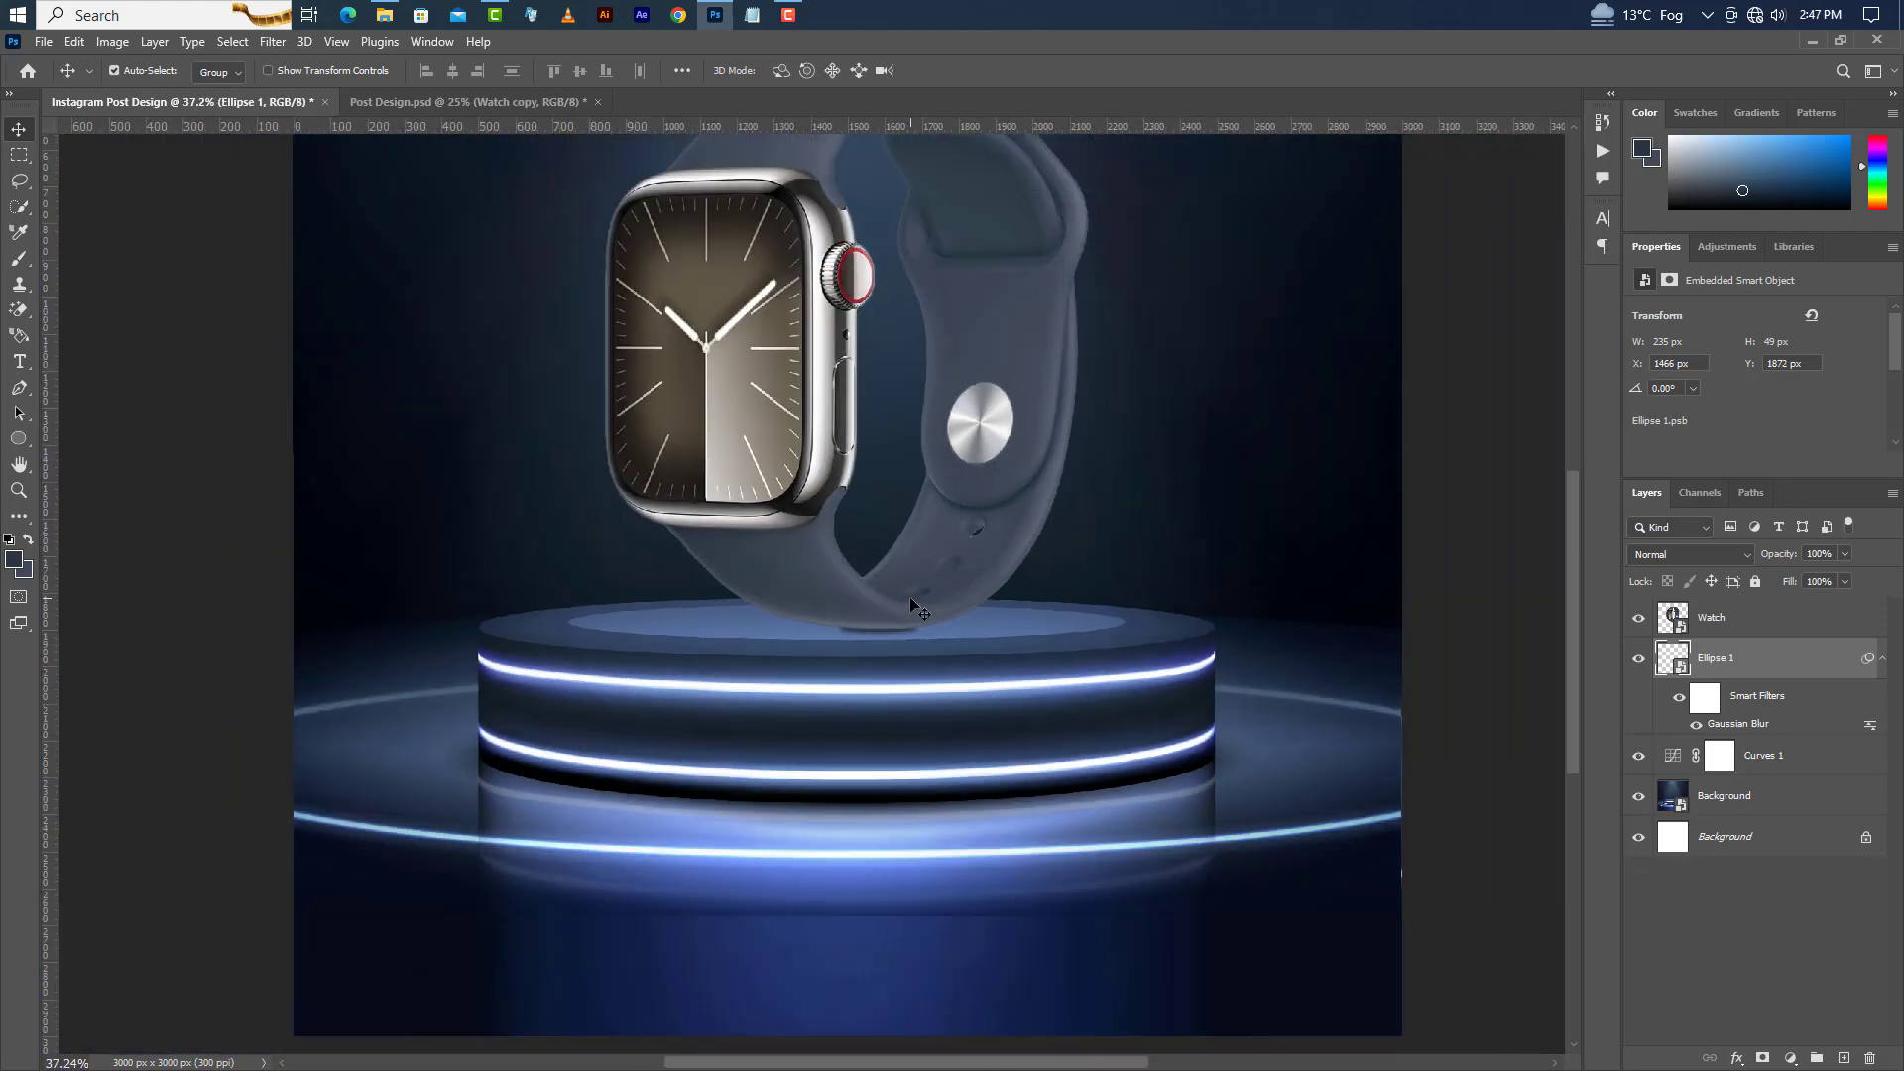
# Duplicate the Watch layer.
pyautogui.click(1030, 296)
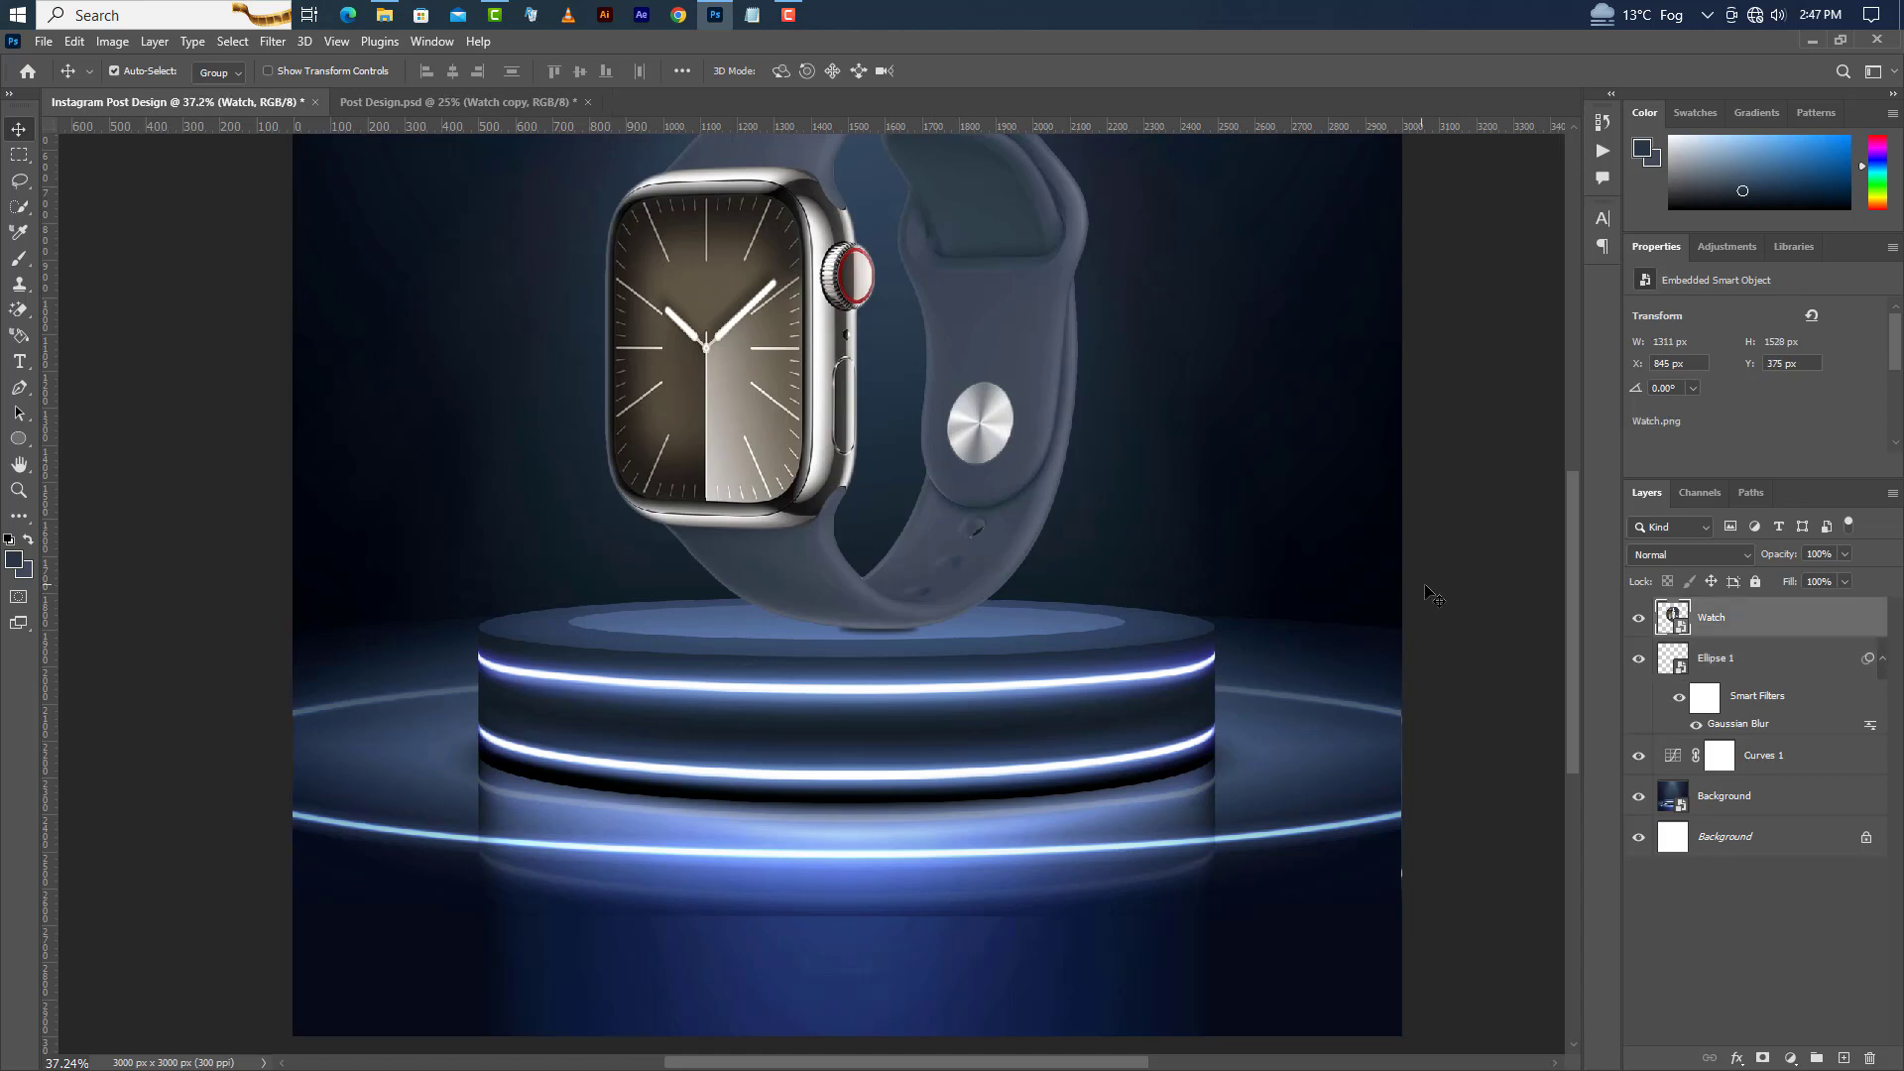
pyautogui.rightClick(1821, 625)
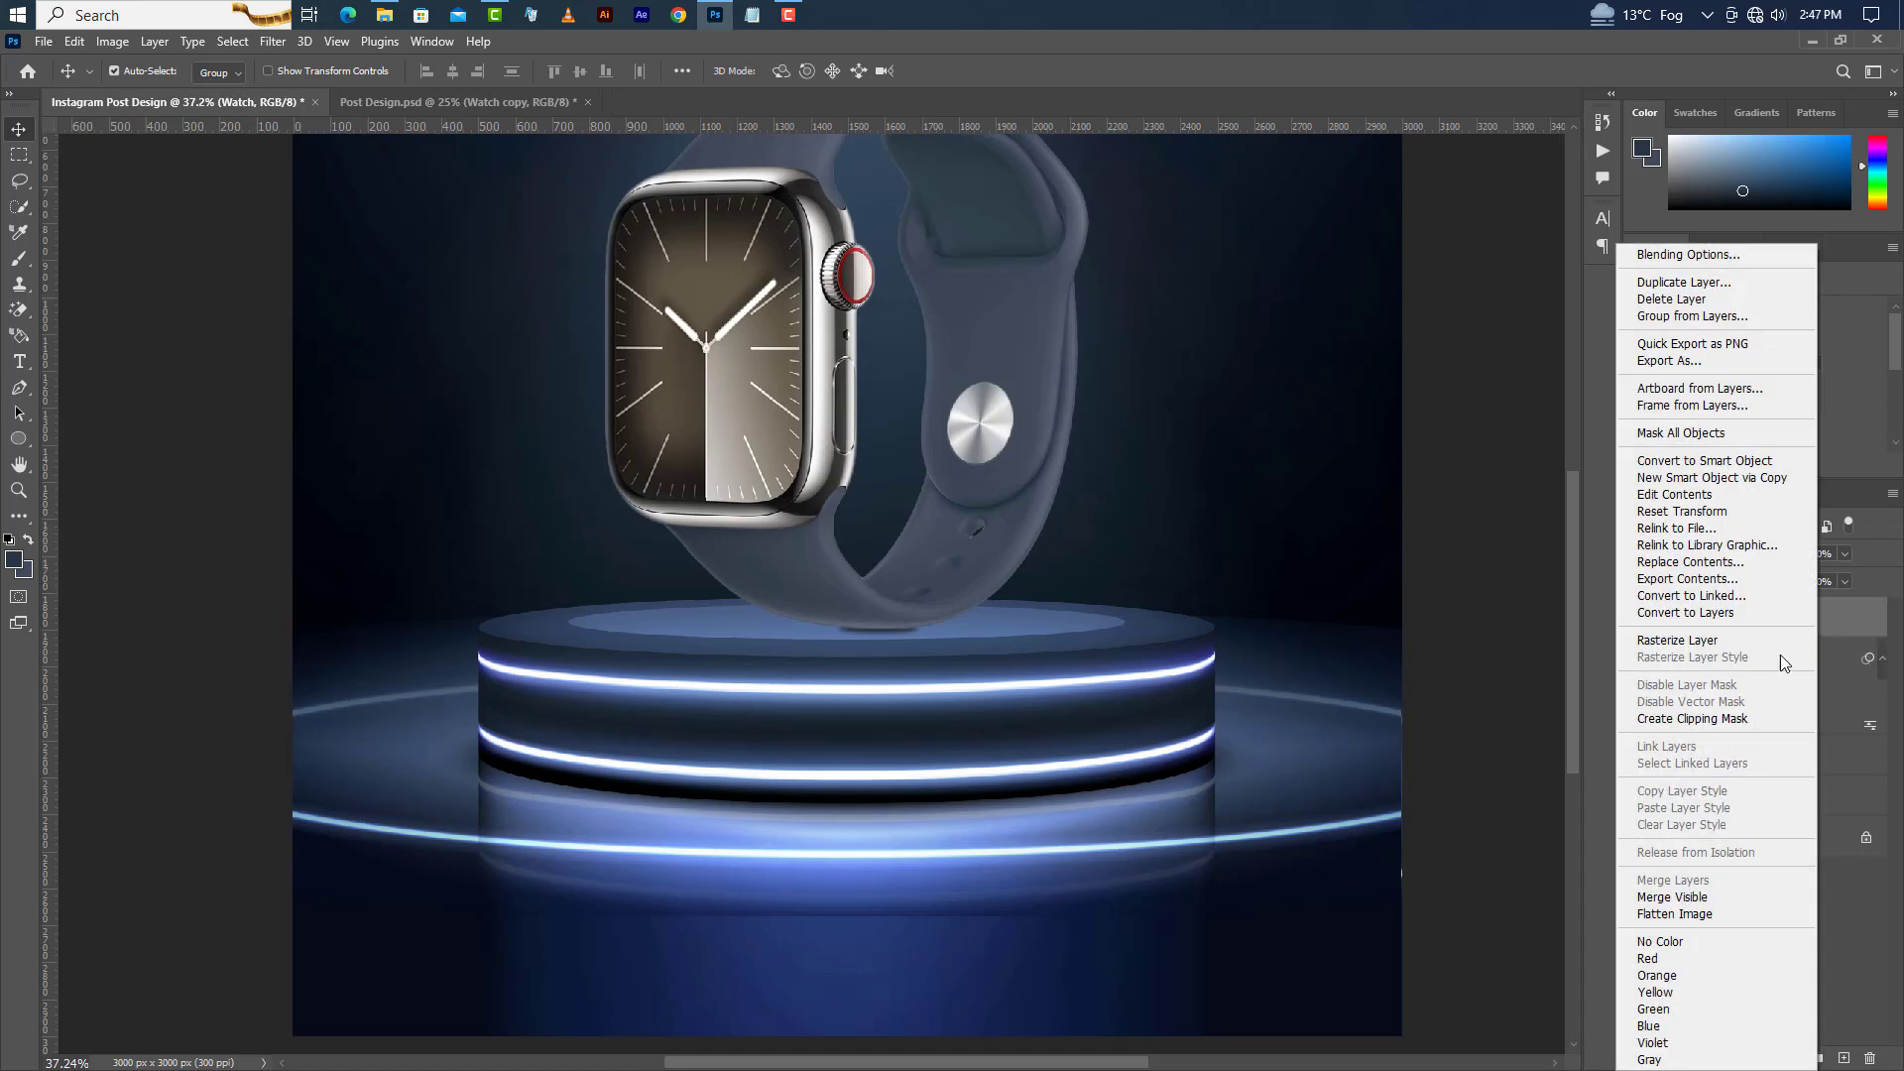
pyautogui.click(1676, 276)
pyautogui.press('Return')
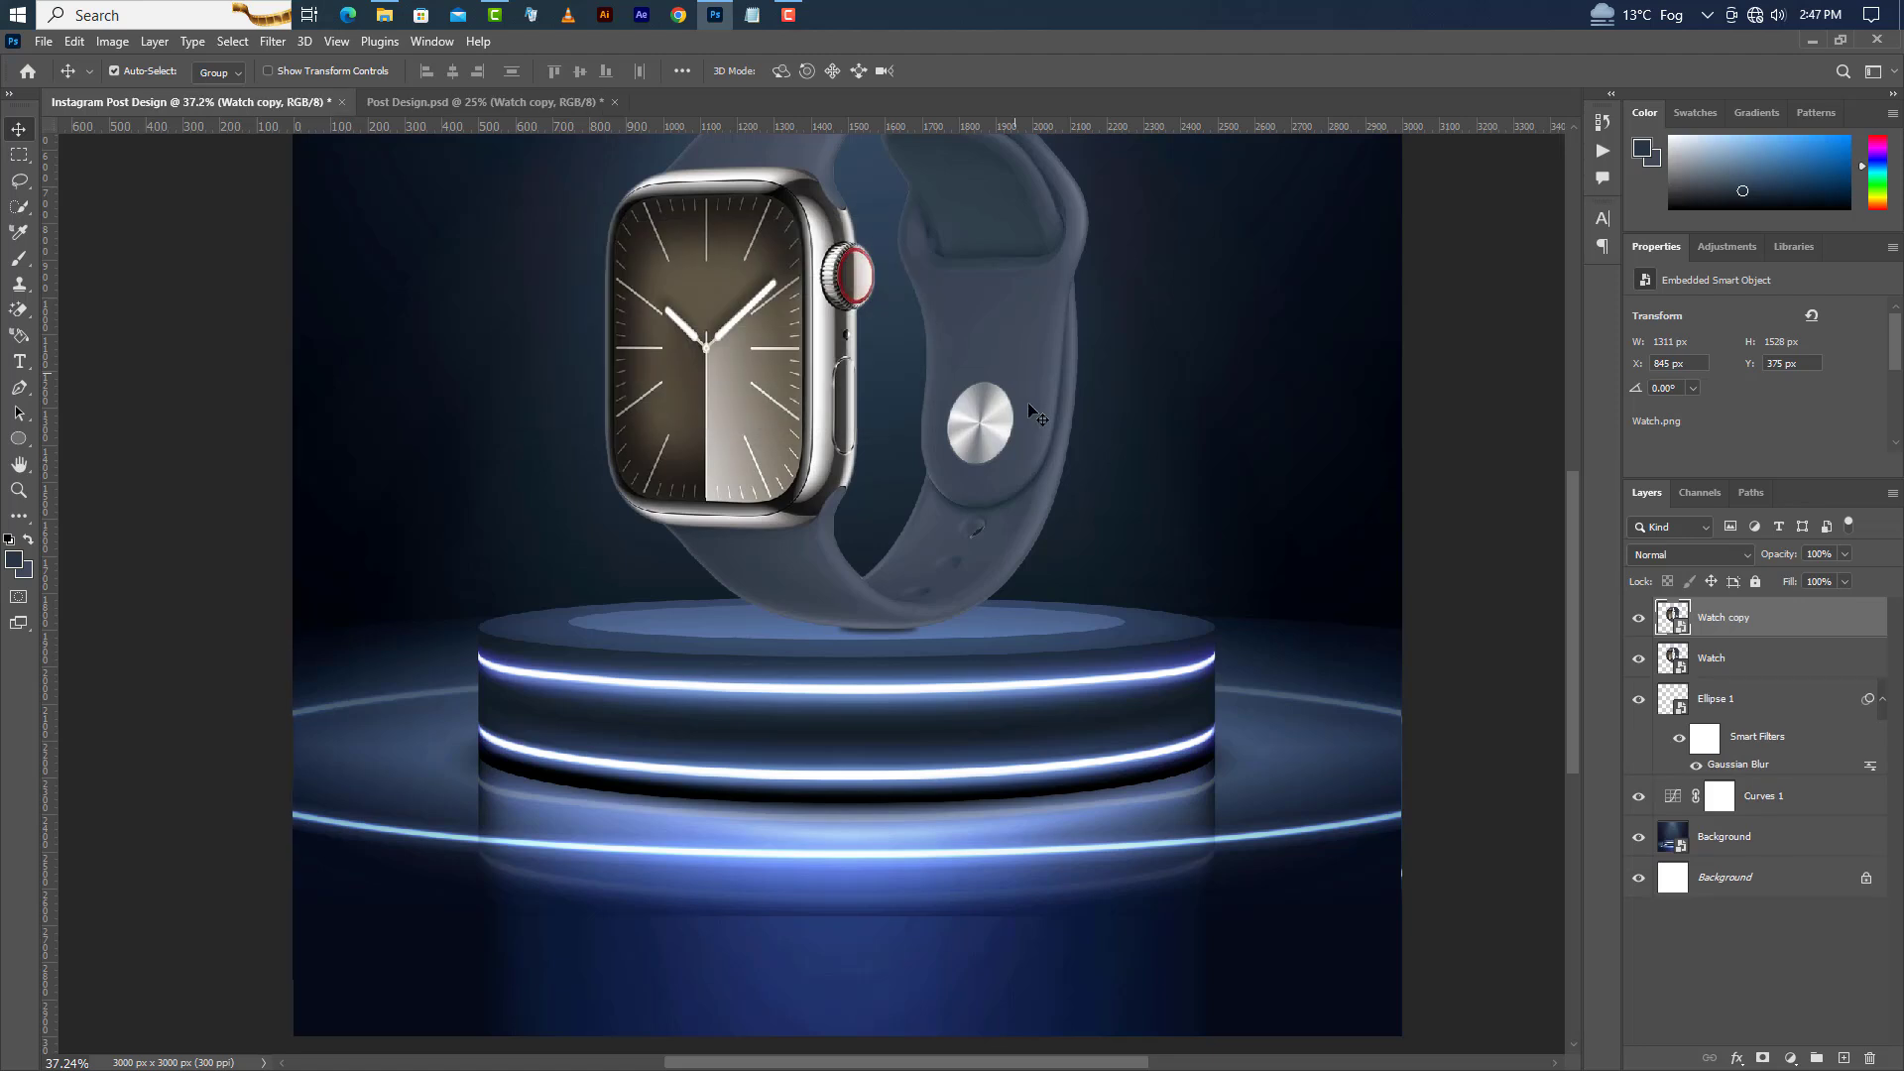
# Flip the watch copy vertically and move it down below the podium top as a reflection.
pyautogui.hotkey('ctrl', 't')
pyautogui.rightClick(955, 394)
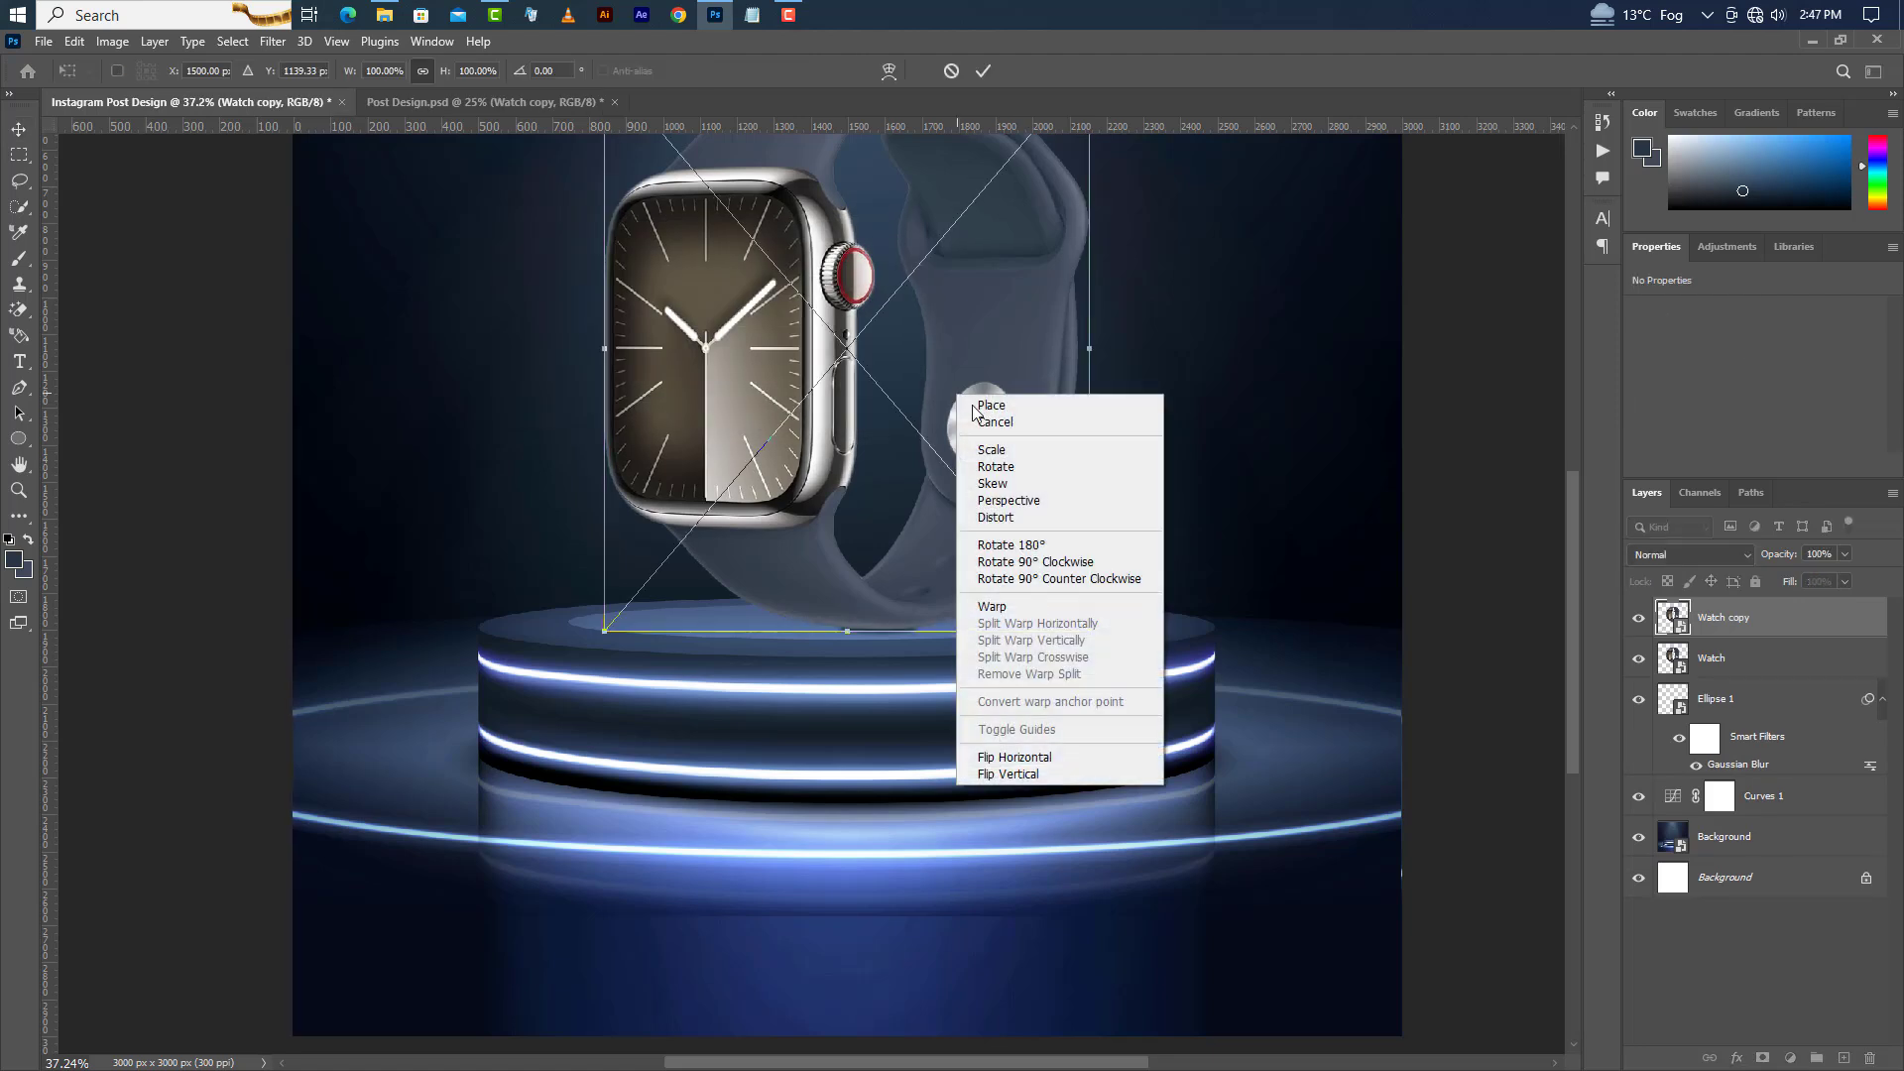
pyautogui.click(1014, 775)
pyautogui.moveTo(893, 174); pyautogui.dragTo(890, 652)
pyautogui.click(991, 68)
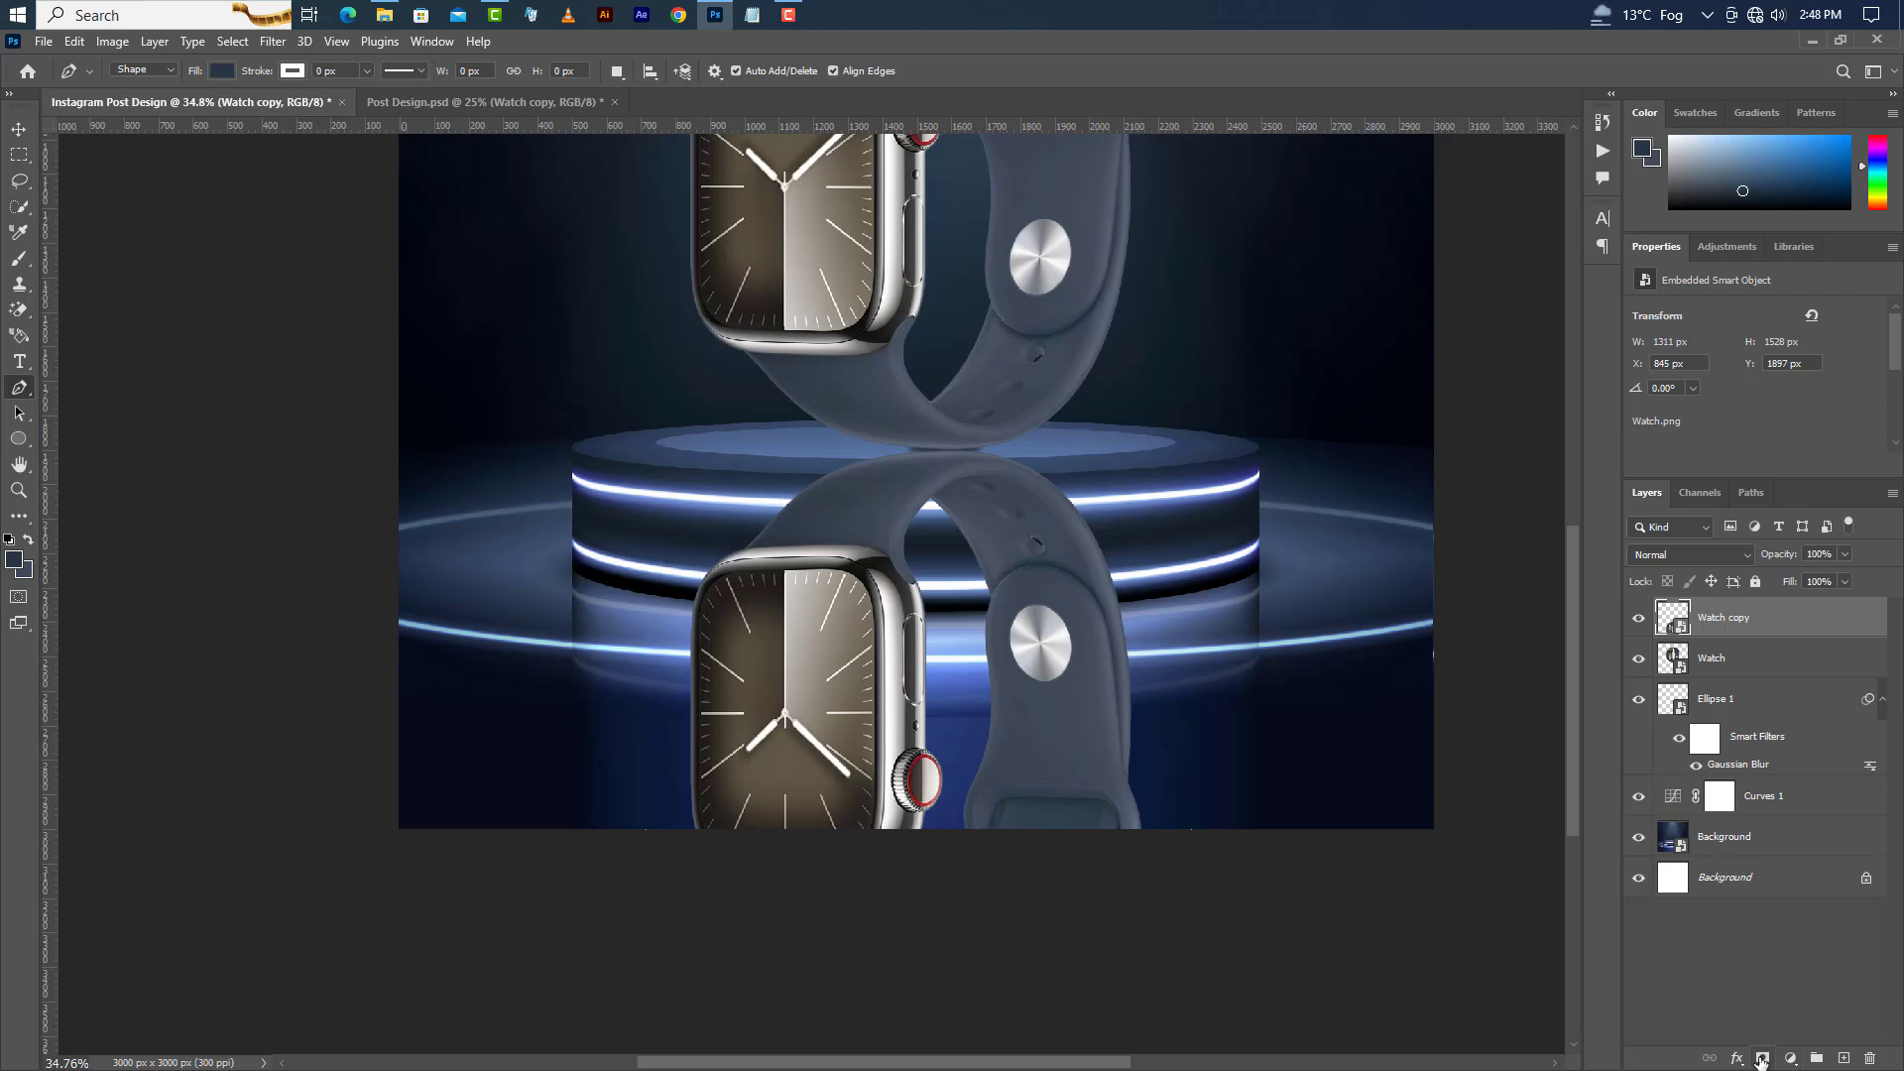
# Add a layer mask to the watch copy and fade the reflection with an upward gradient on the mask.
pyautogui.click(1763, 1058)
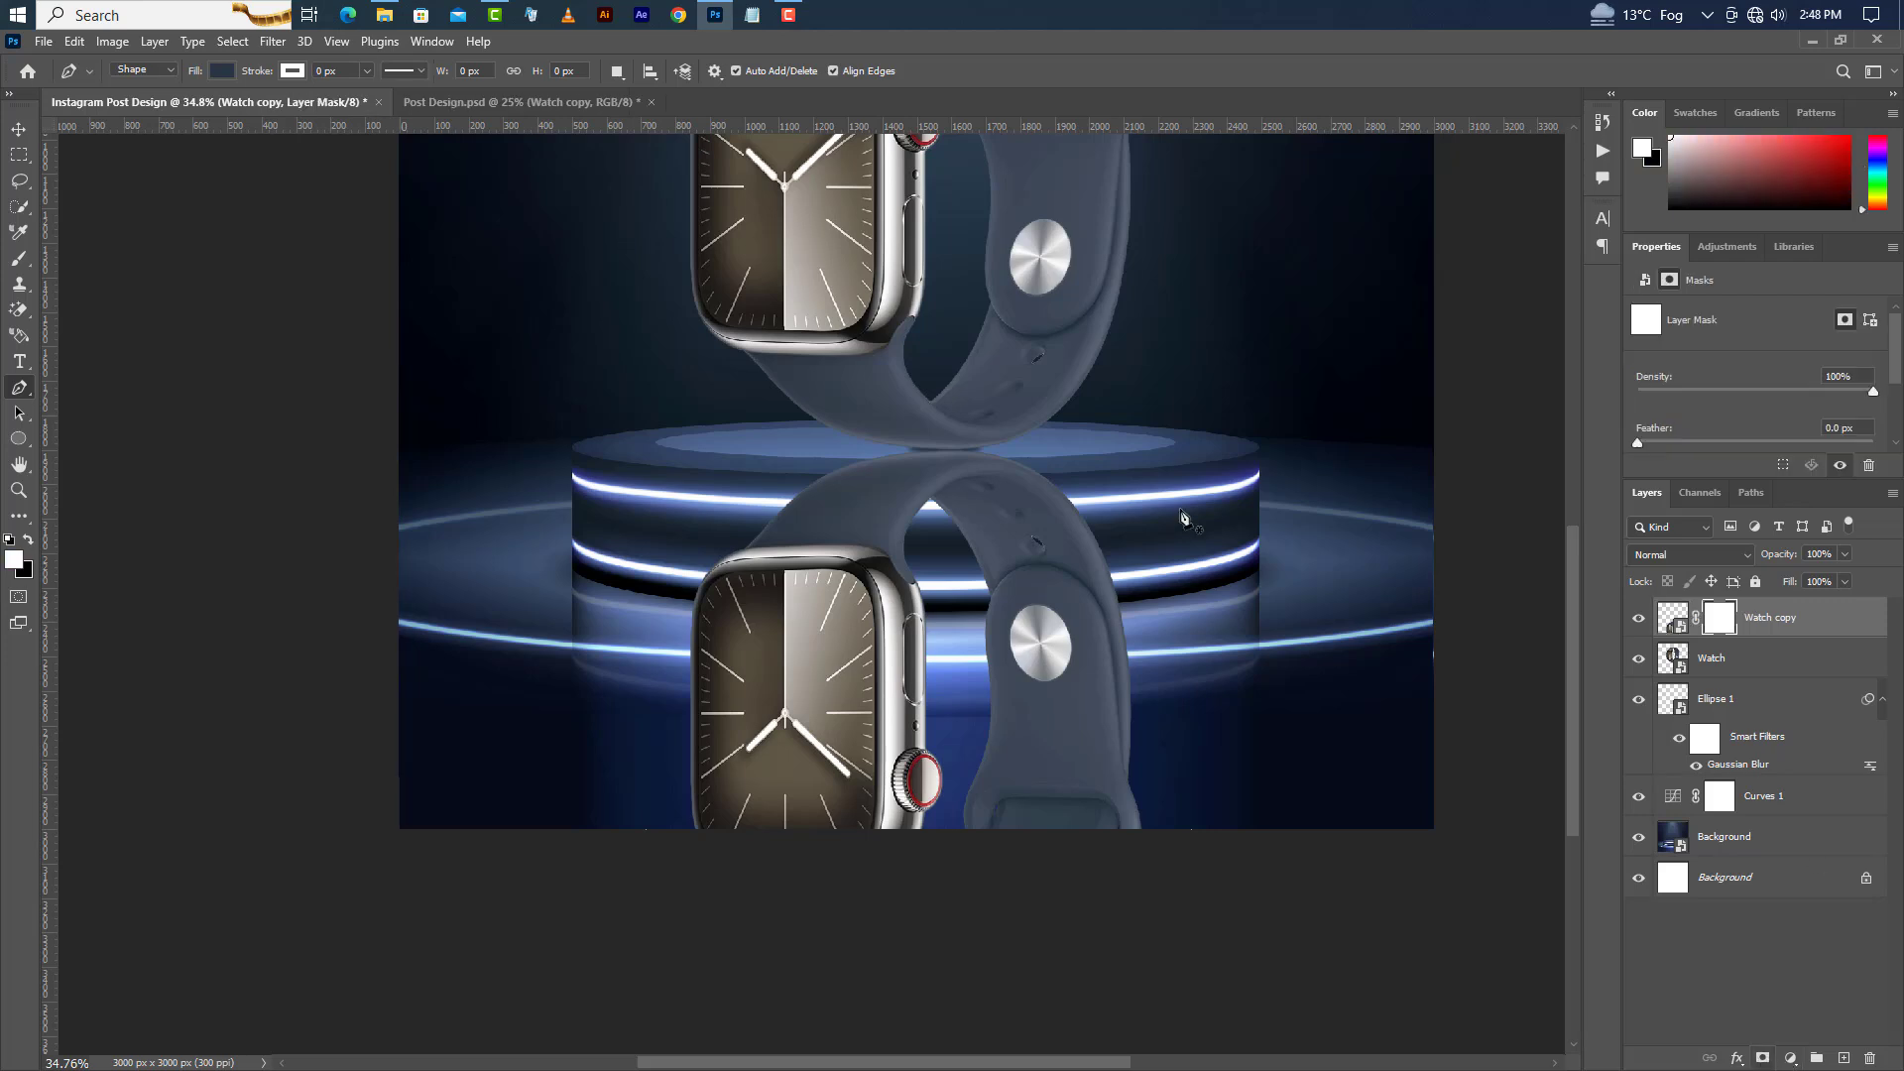
pyautogui.click(19, 516)
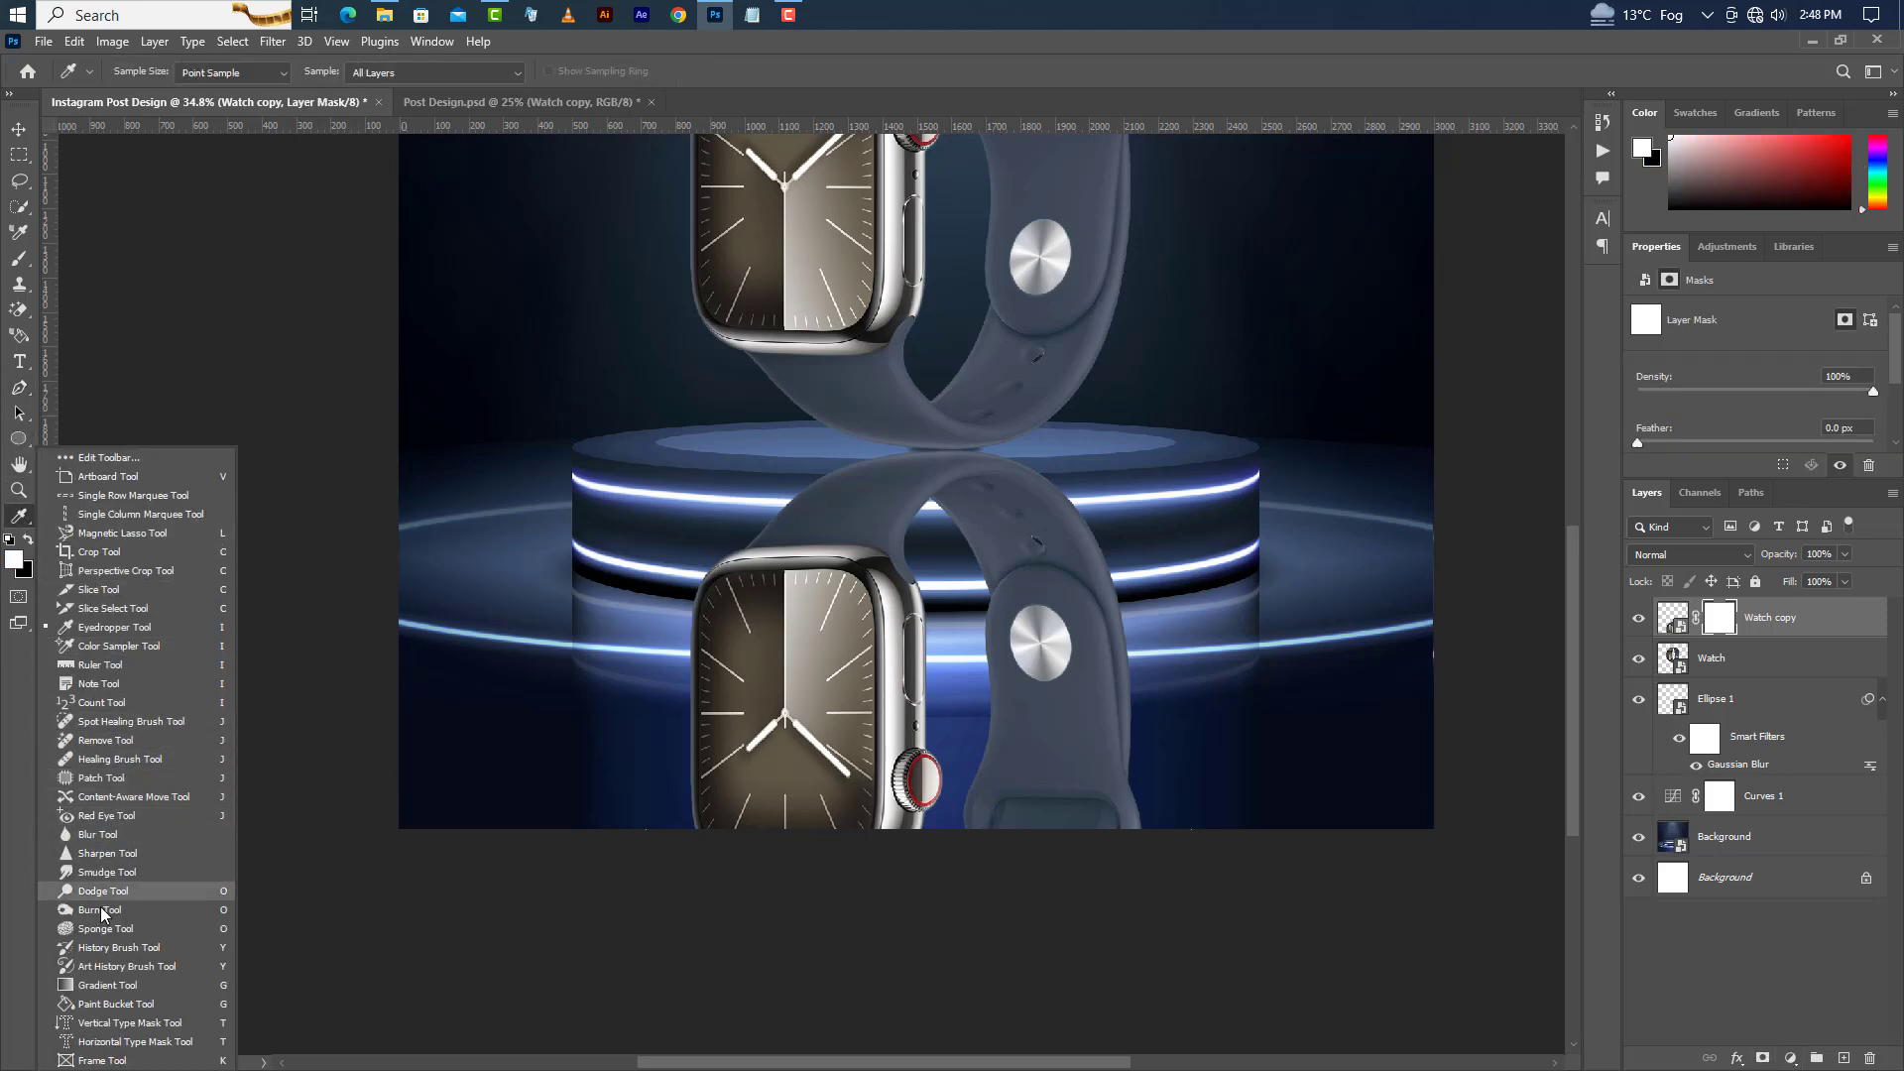
pyautogui.click(109, 987)
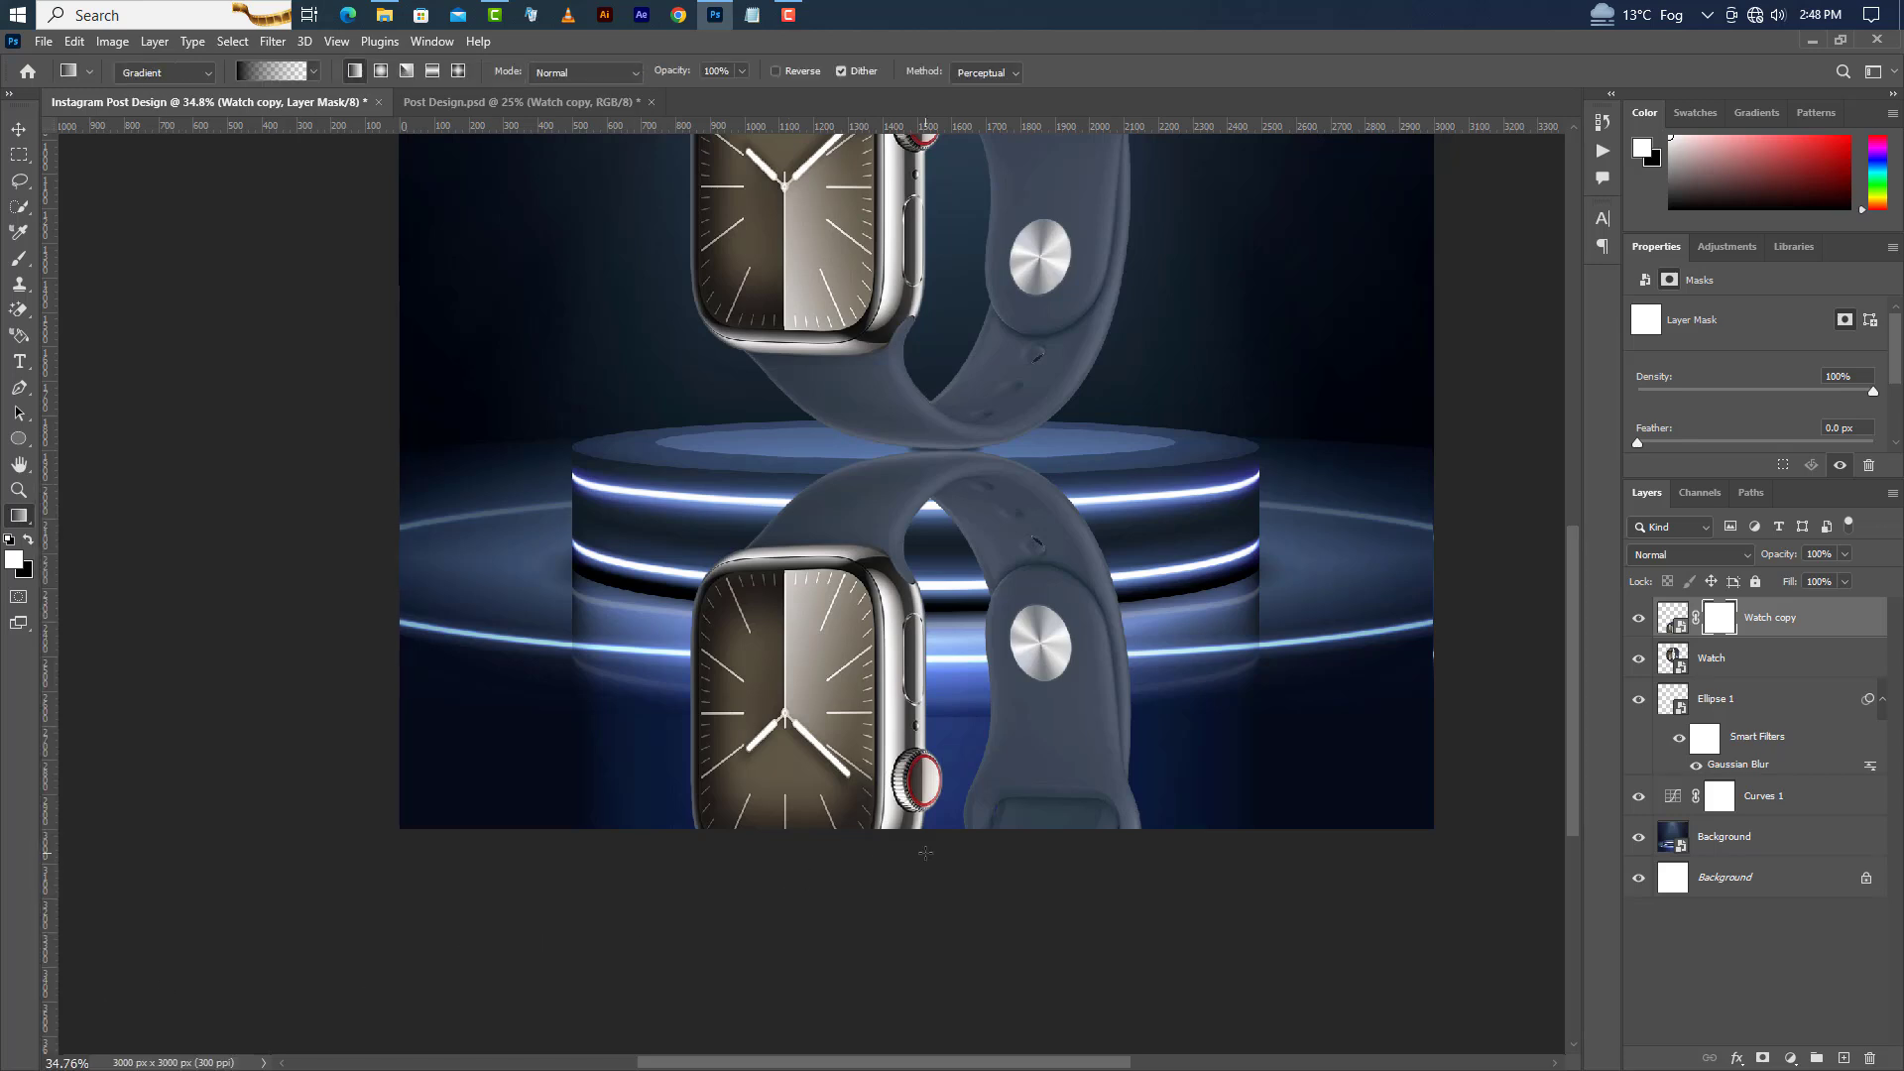
pyautogui.moveTo(925, 854); pyautogui.dragTo(936, 280)
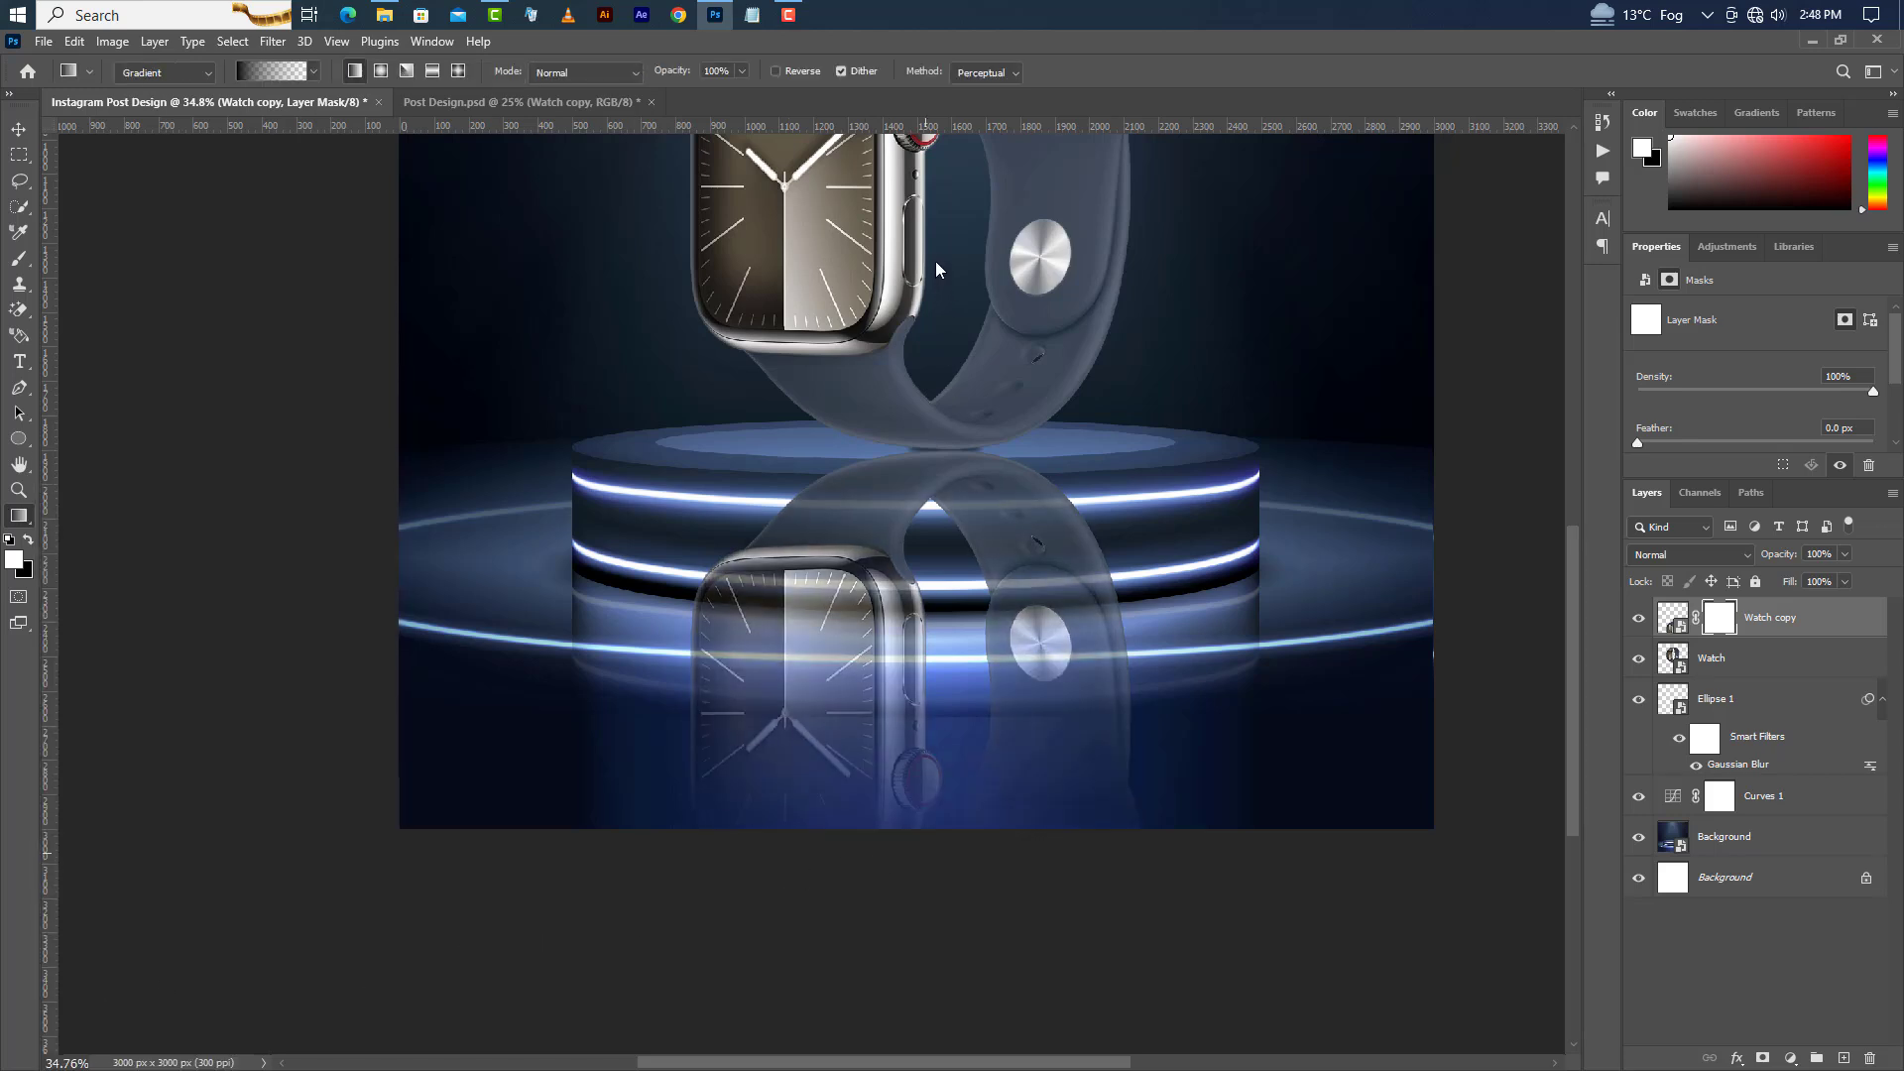
pyautogui.click(18, 390)
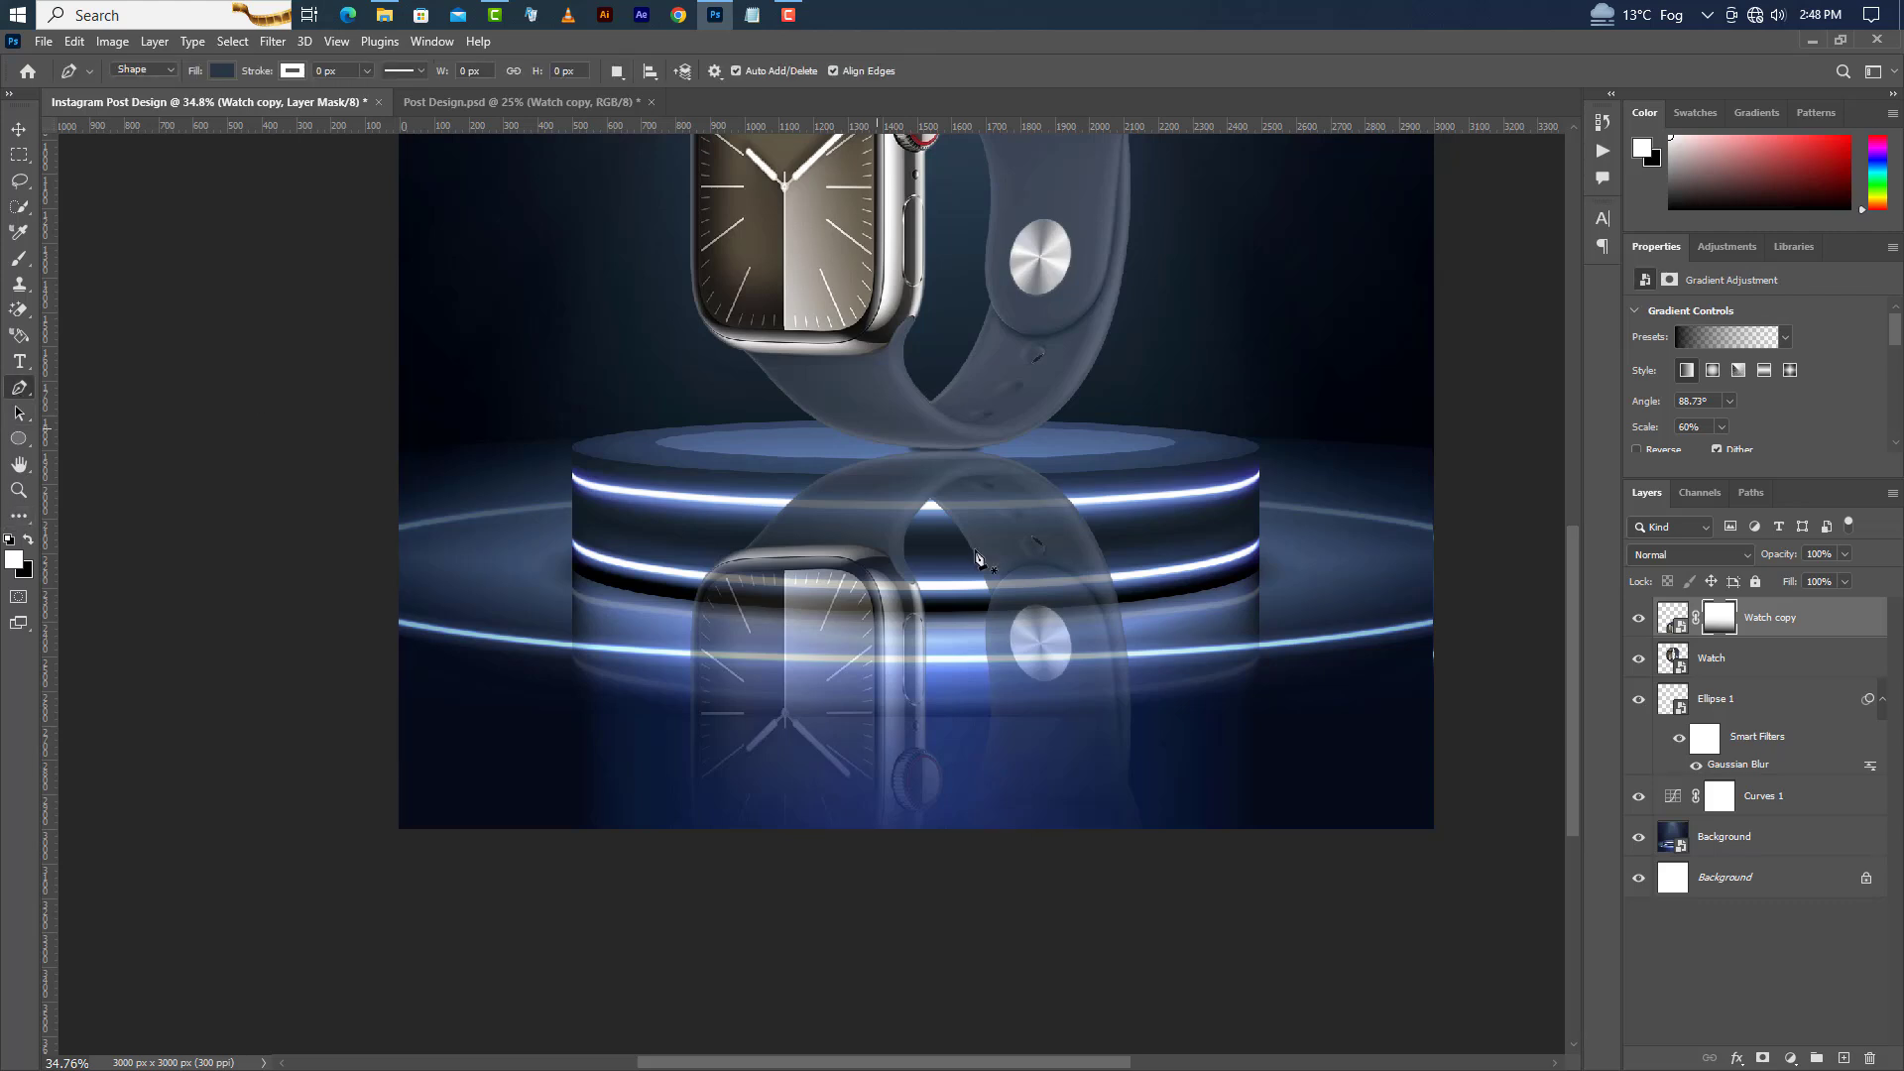
# Draw a closed trapezoid shape with the Pen tool from the podium top edge down past the canvas bottom.
pyautogui.scroll(5, 1031, 516)
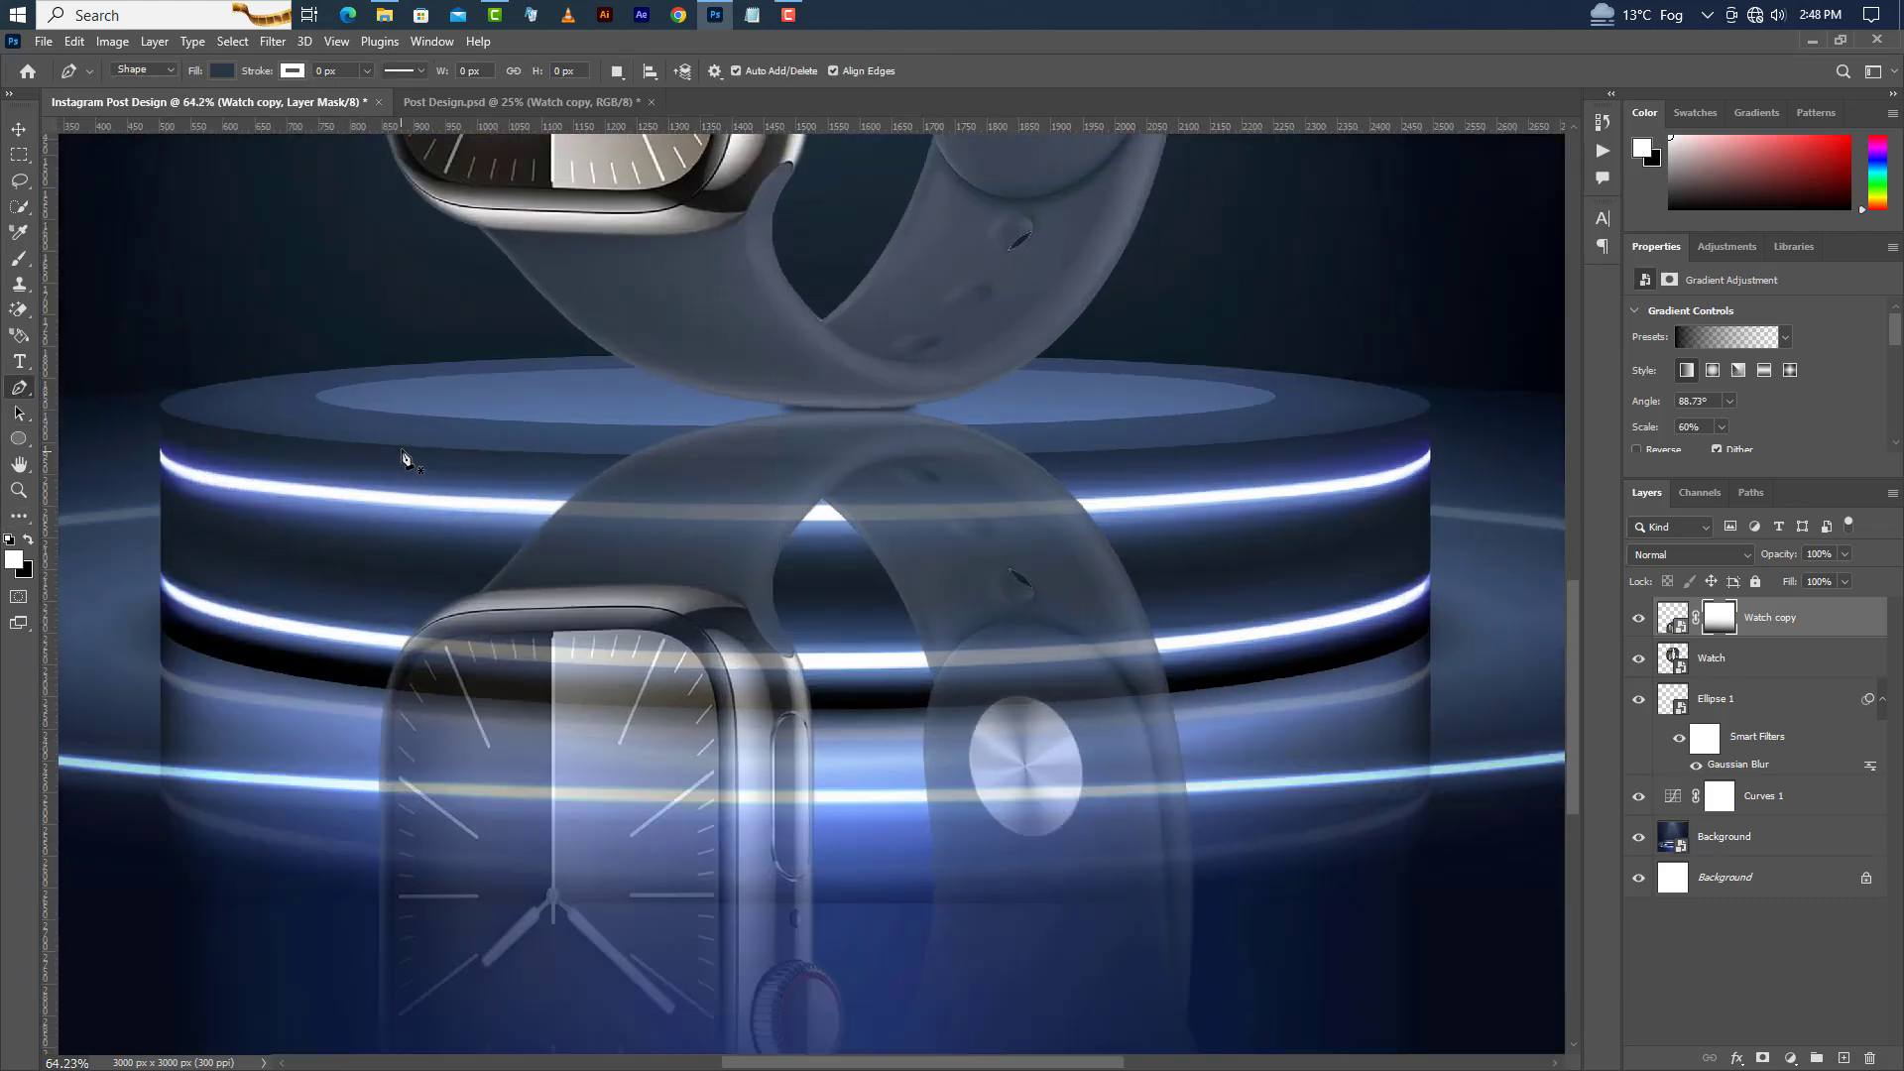
pyautogui.click(450, 449)
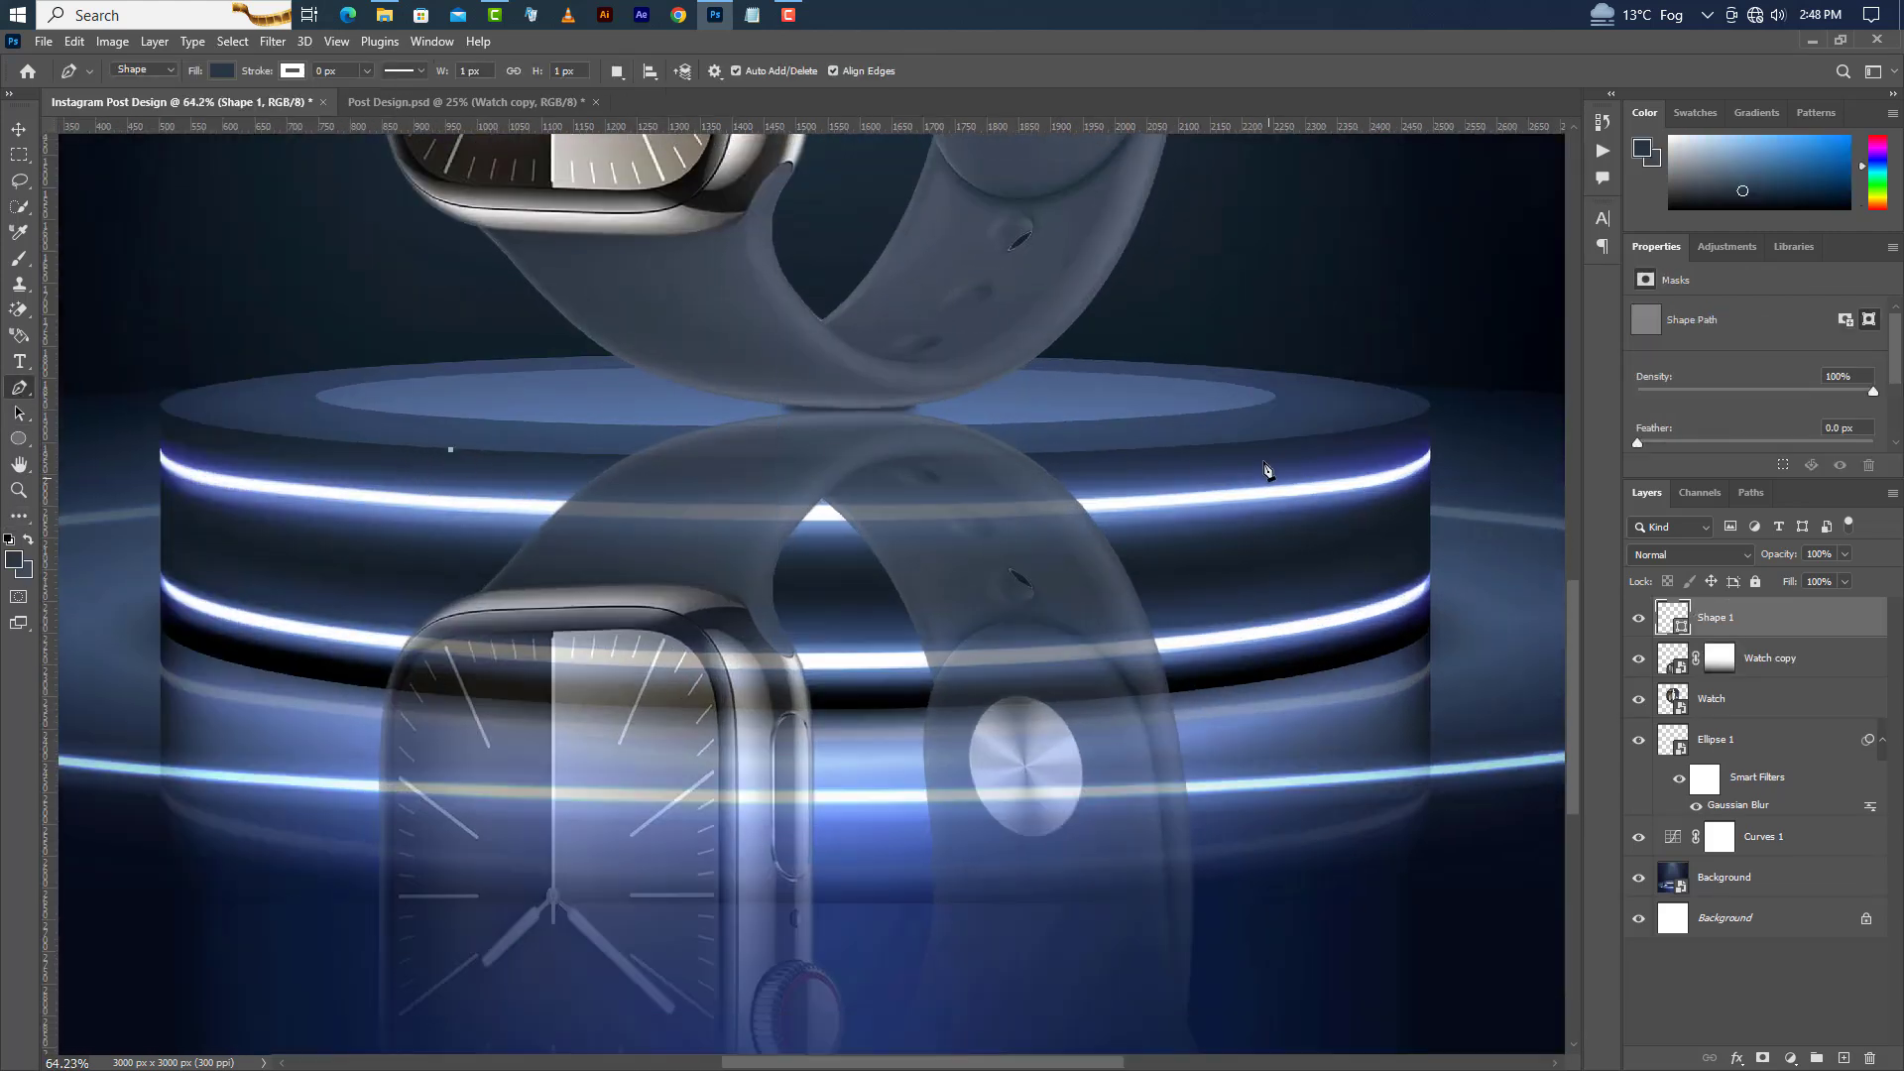
pyautogui.moveTo(1229, 442); pyautogui.dragTo(1390, 426)
pyautogui.keyDown('alt'); pyautogui.click(1229, 443); pyautogui.keyUp('alt')
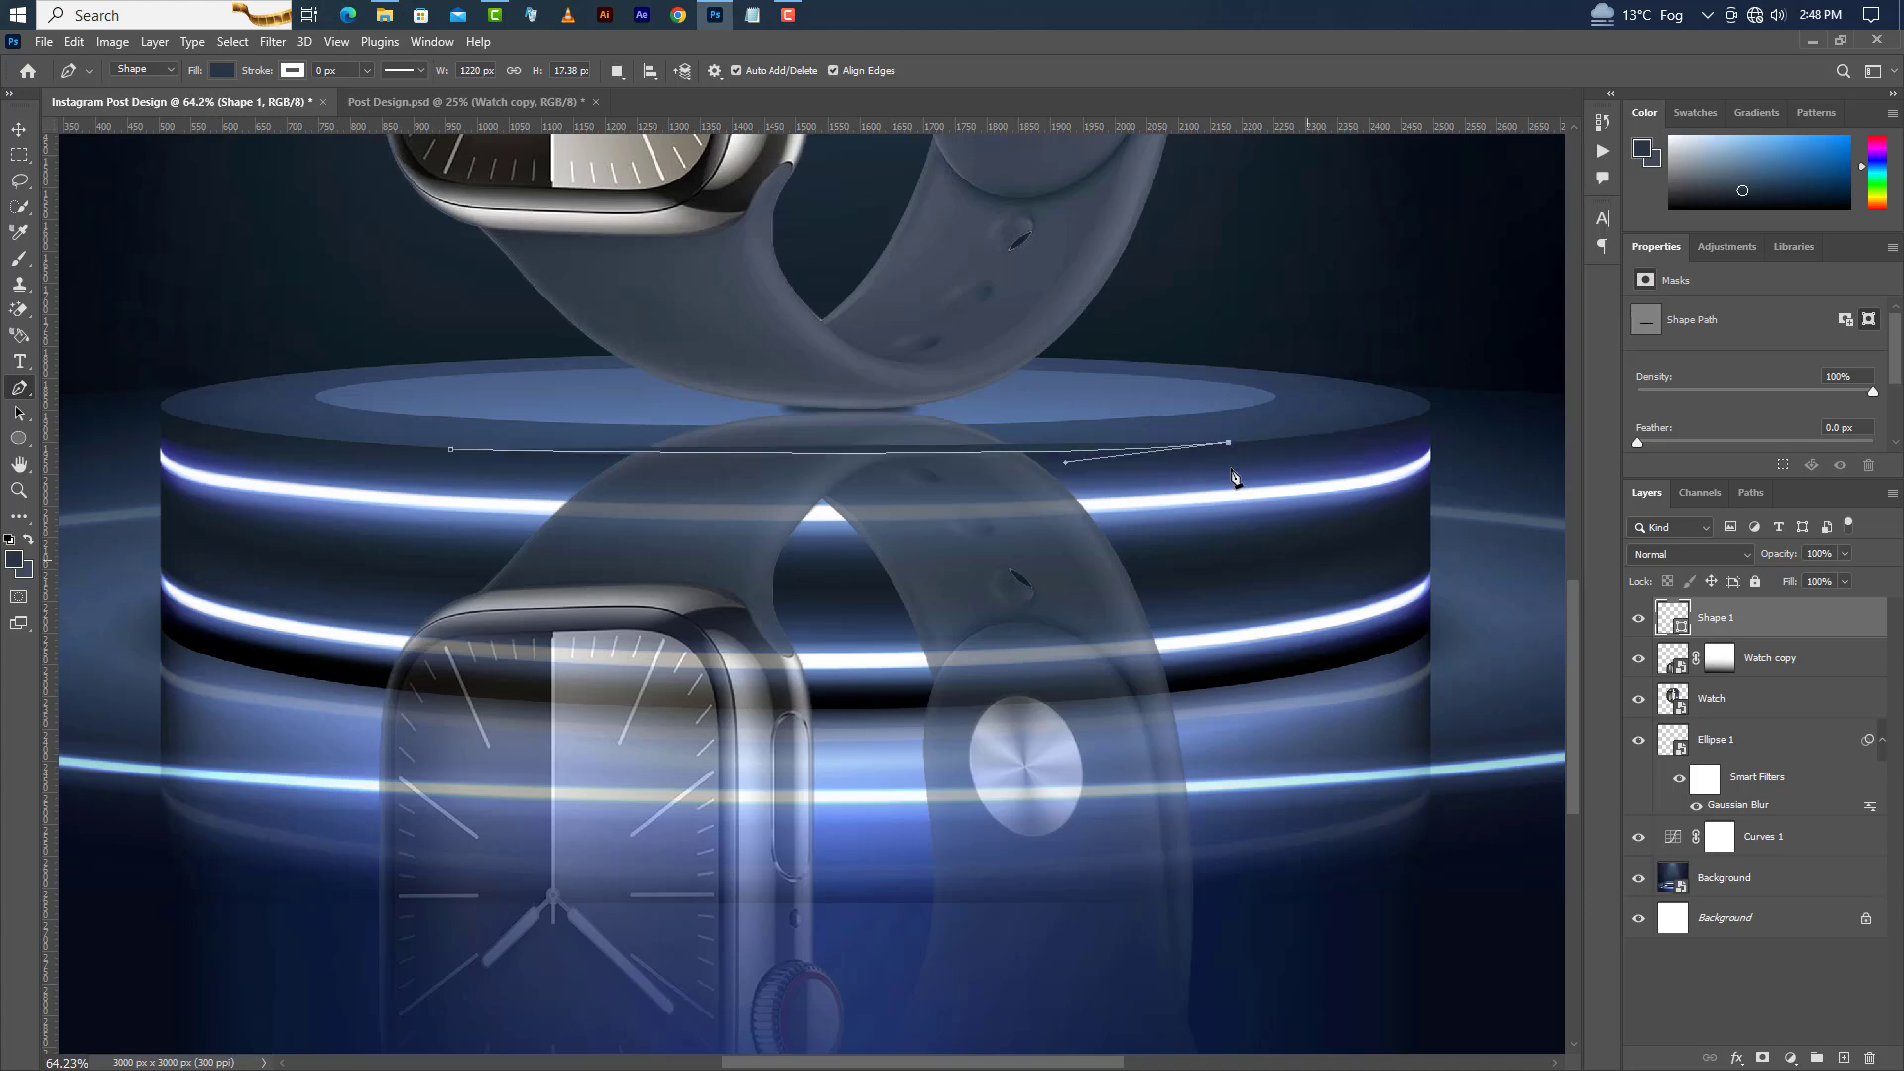
pyautogui.scroll(-3, 1240, 486)
pyautogui.click(1285, 855)
pyautogui.click(654, 854)
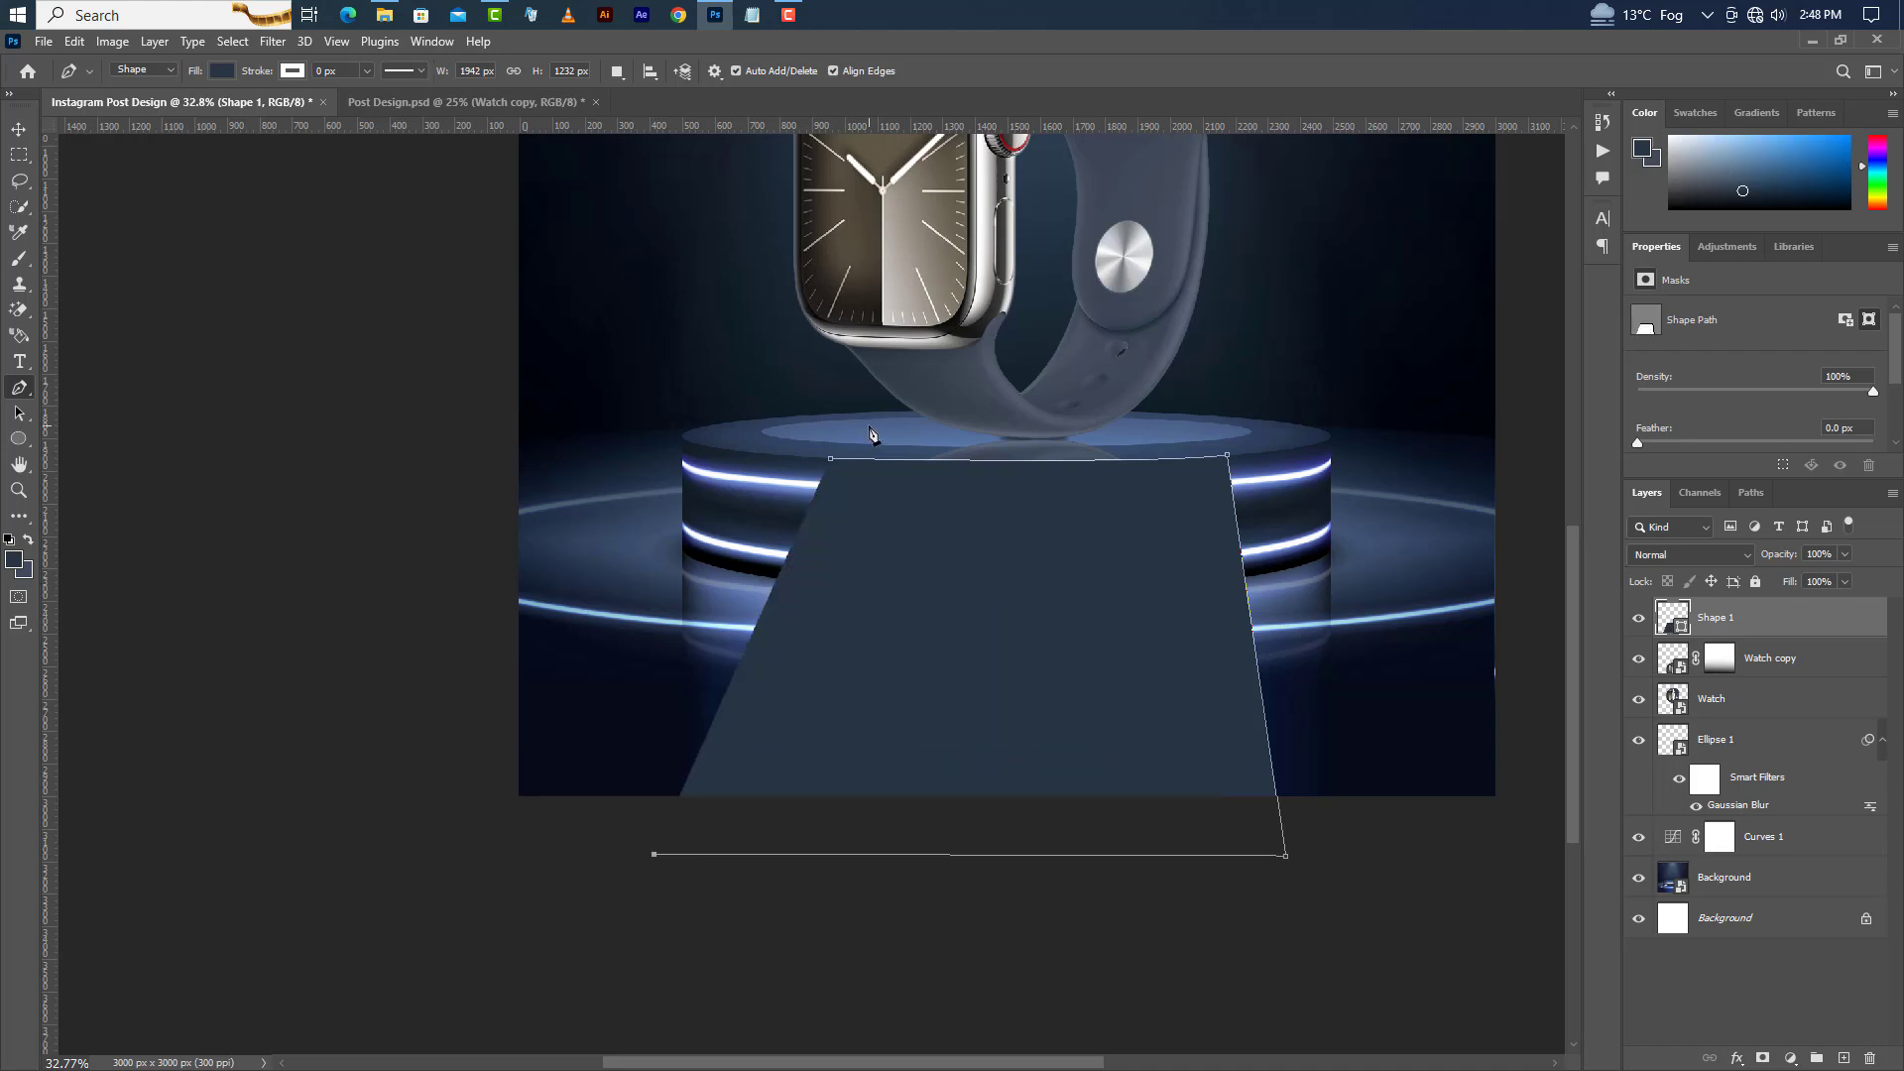
pyautogui.click(833, 460)
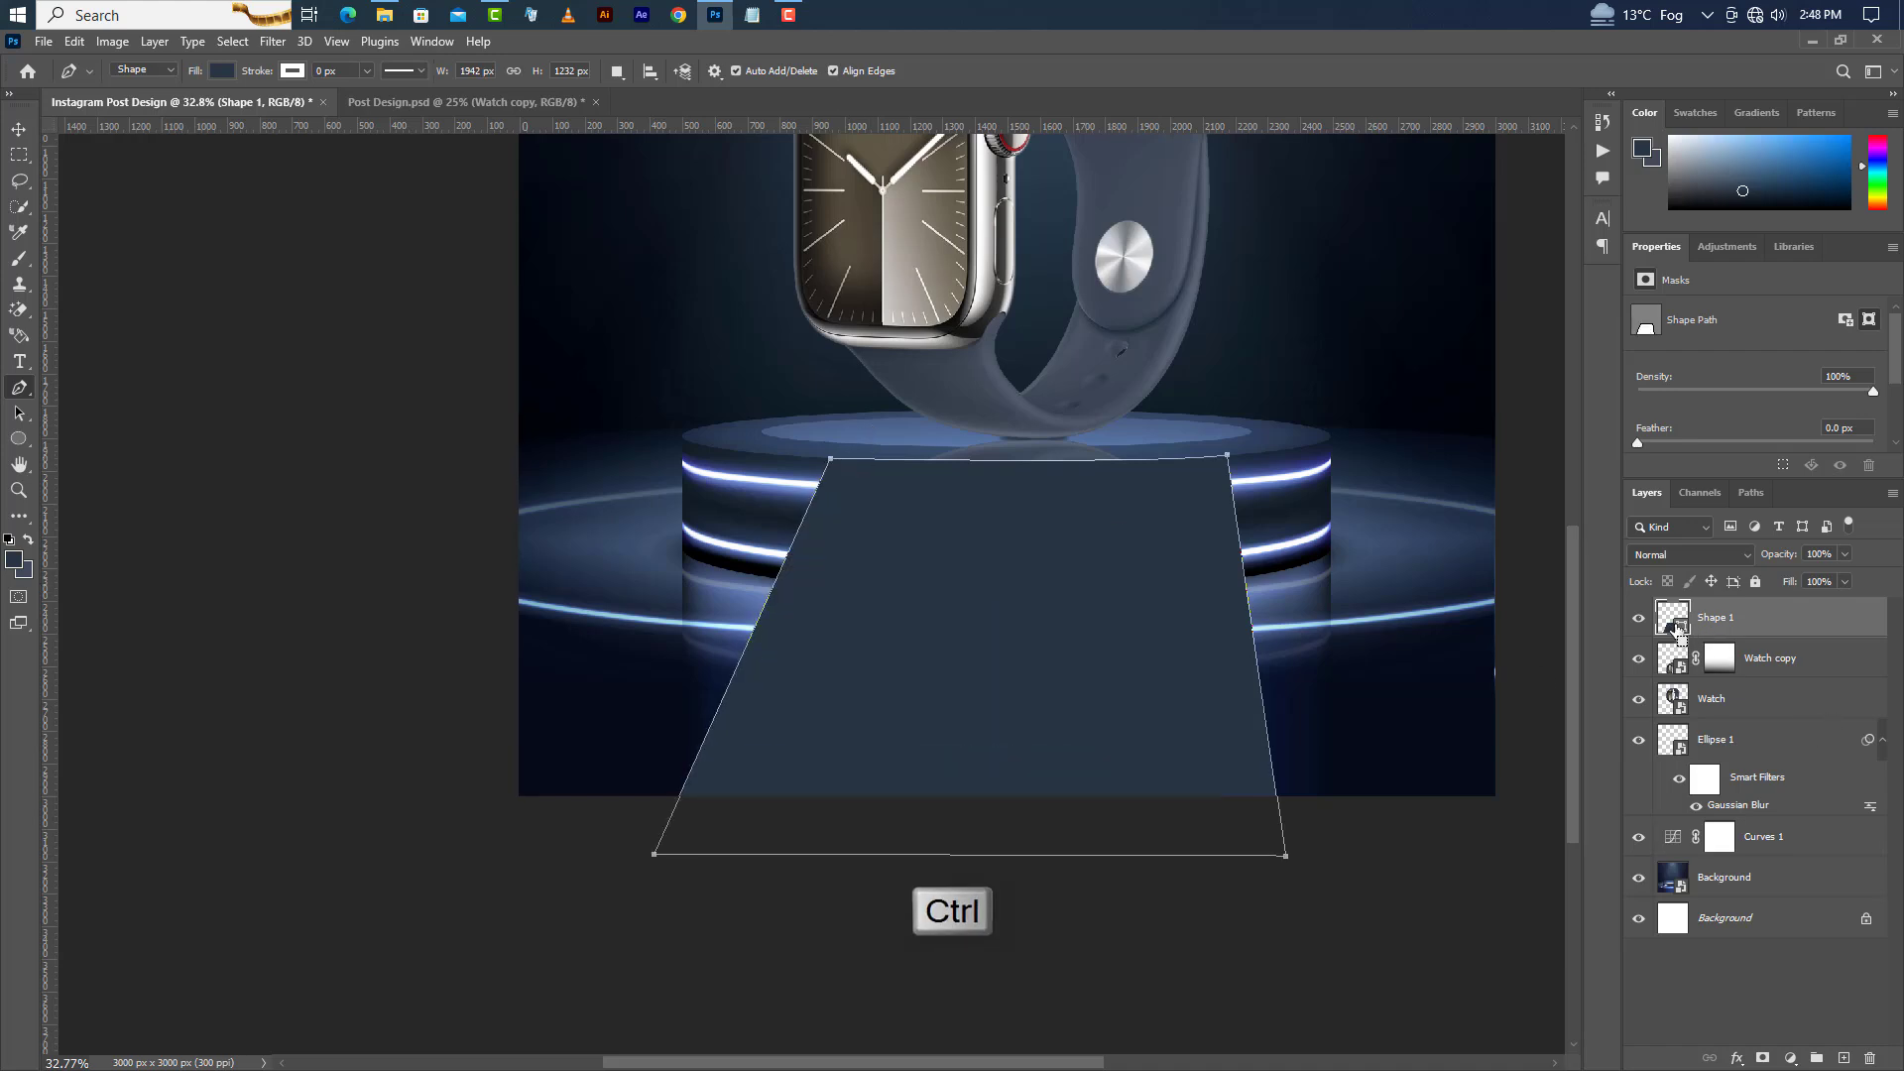
# Load the trapezoid as a selection, discard the shape layer, and delete the selected area from the watch copy reflection.
pyautogui.keyDown('ctrl'); pyautogui.click(1676, 630); pyautogui.keyUp('ctrl')
pyautogui.moveTo(1840, 628); pyautogui.dragTo(1870, 1057)
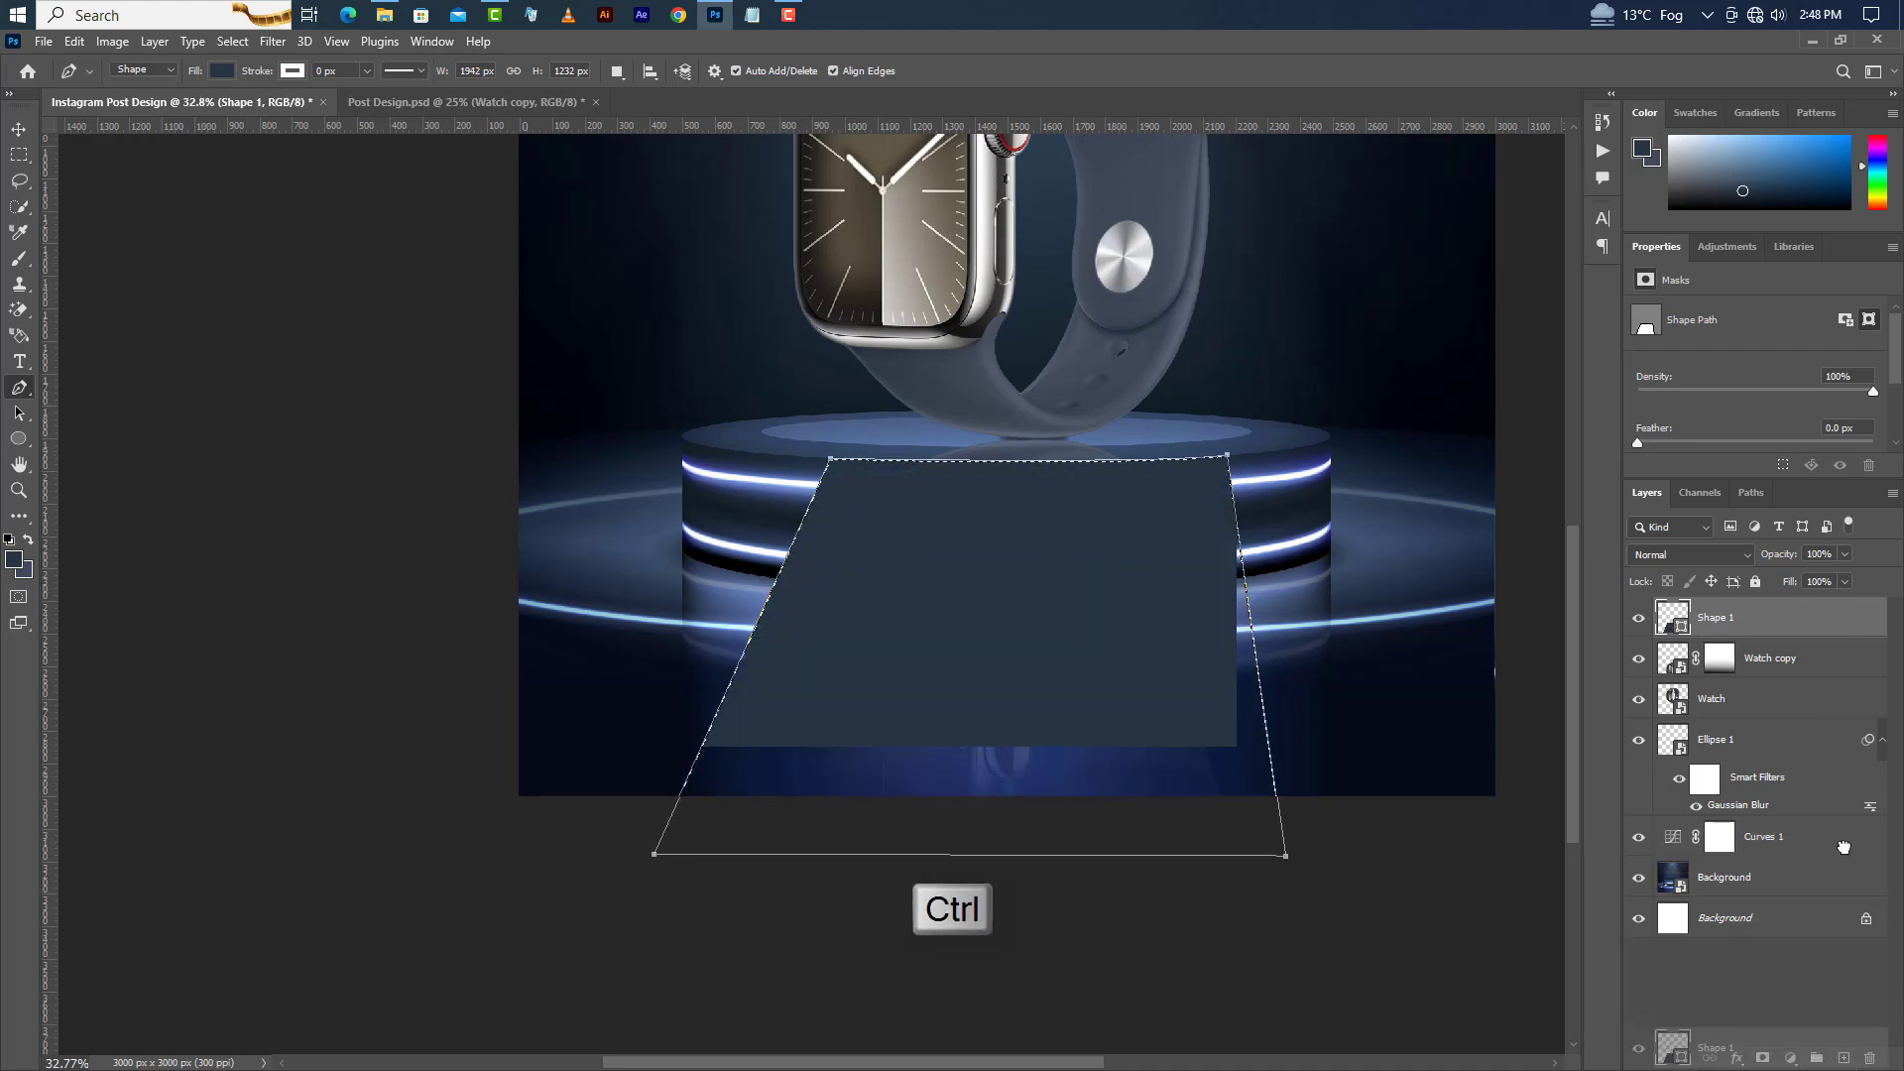
pyautogui.rightClick(1799, 616)
pyautogui.click(1755, 637)
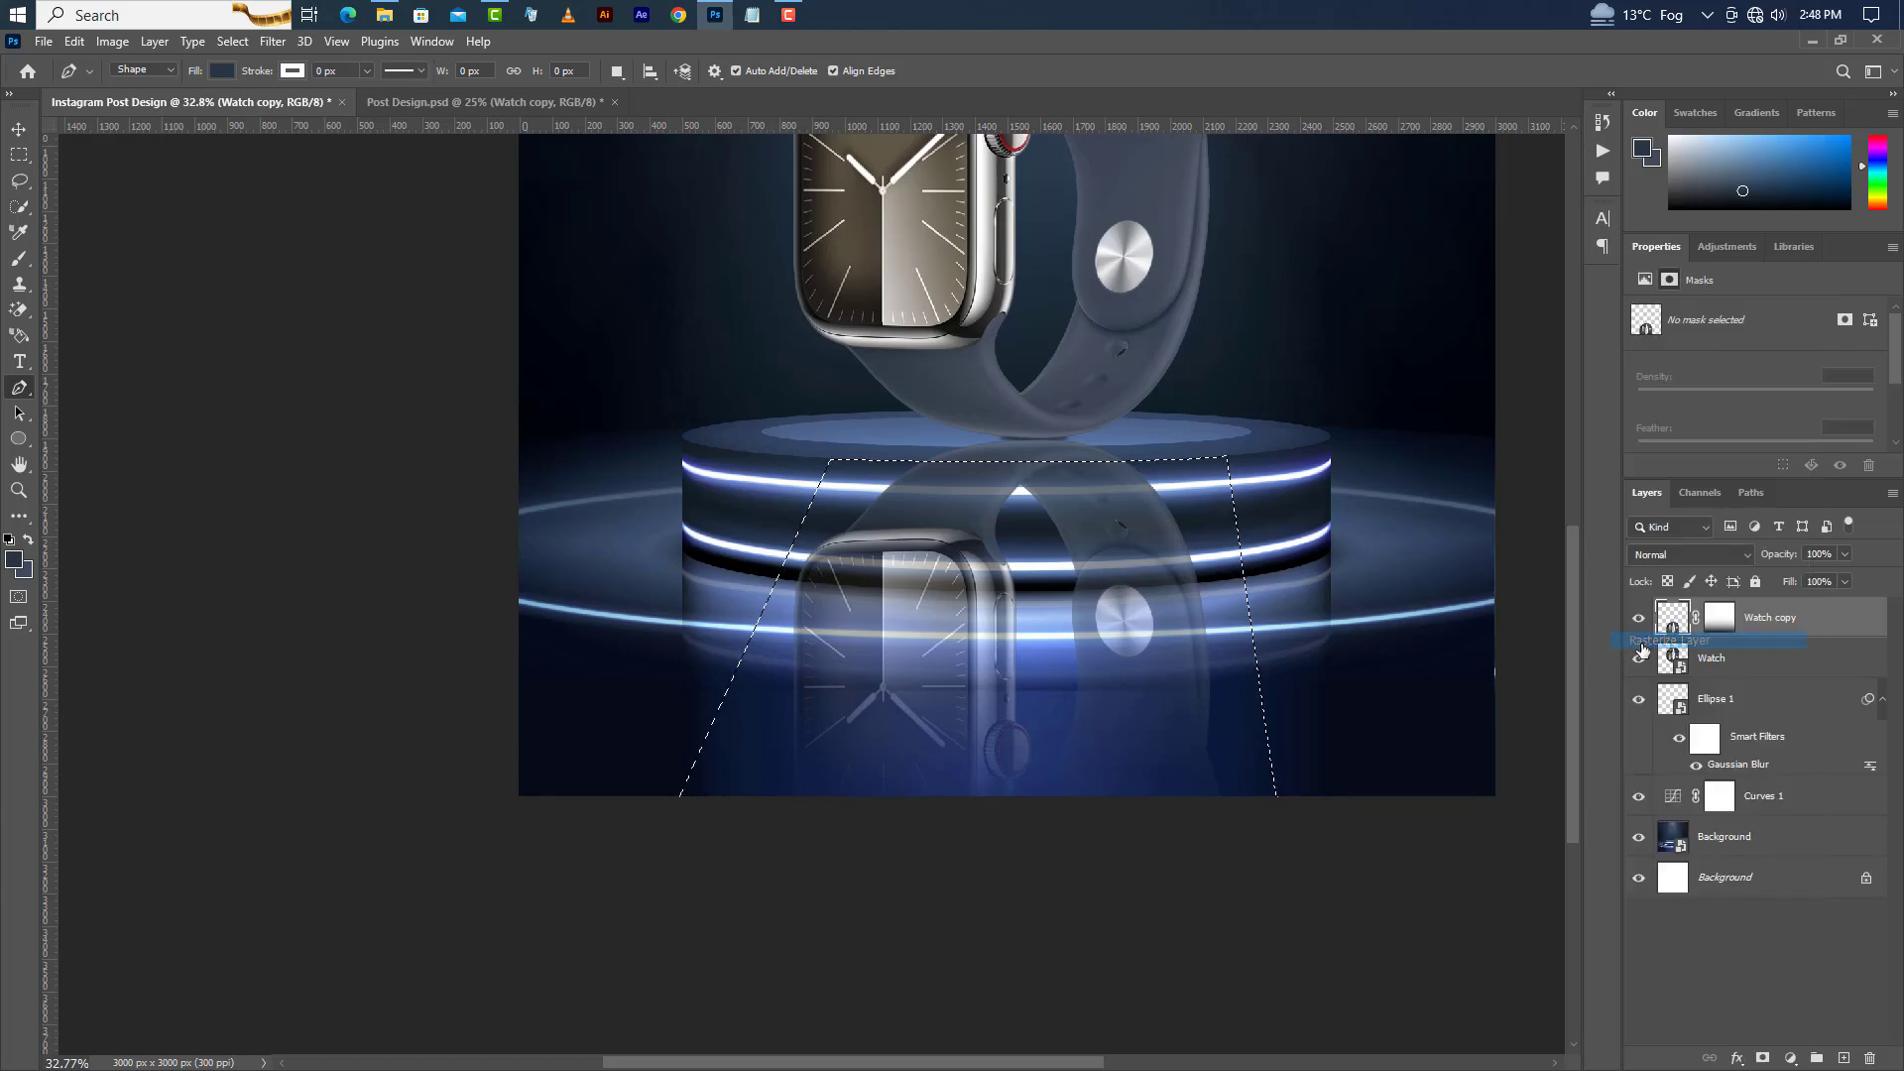
pyautogui.press('Delete')
# Add a black Color Overlay layer style to the Watch copy layer.
pyautogui.rightClick(1847, 629)
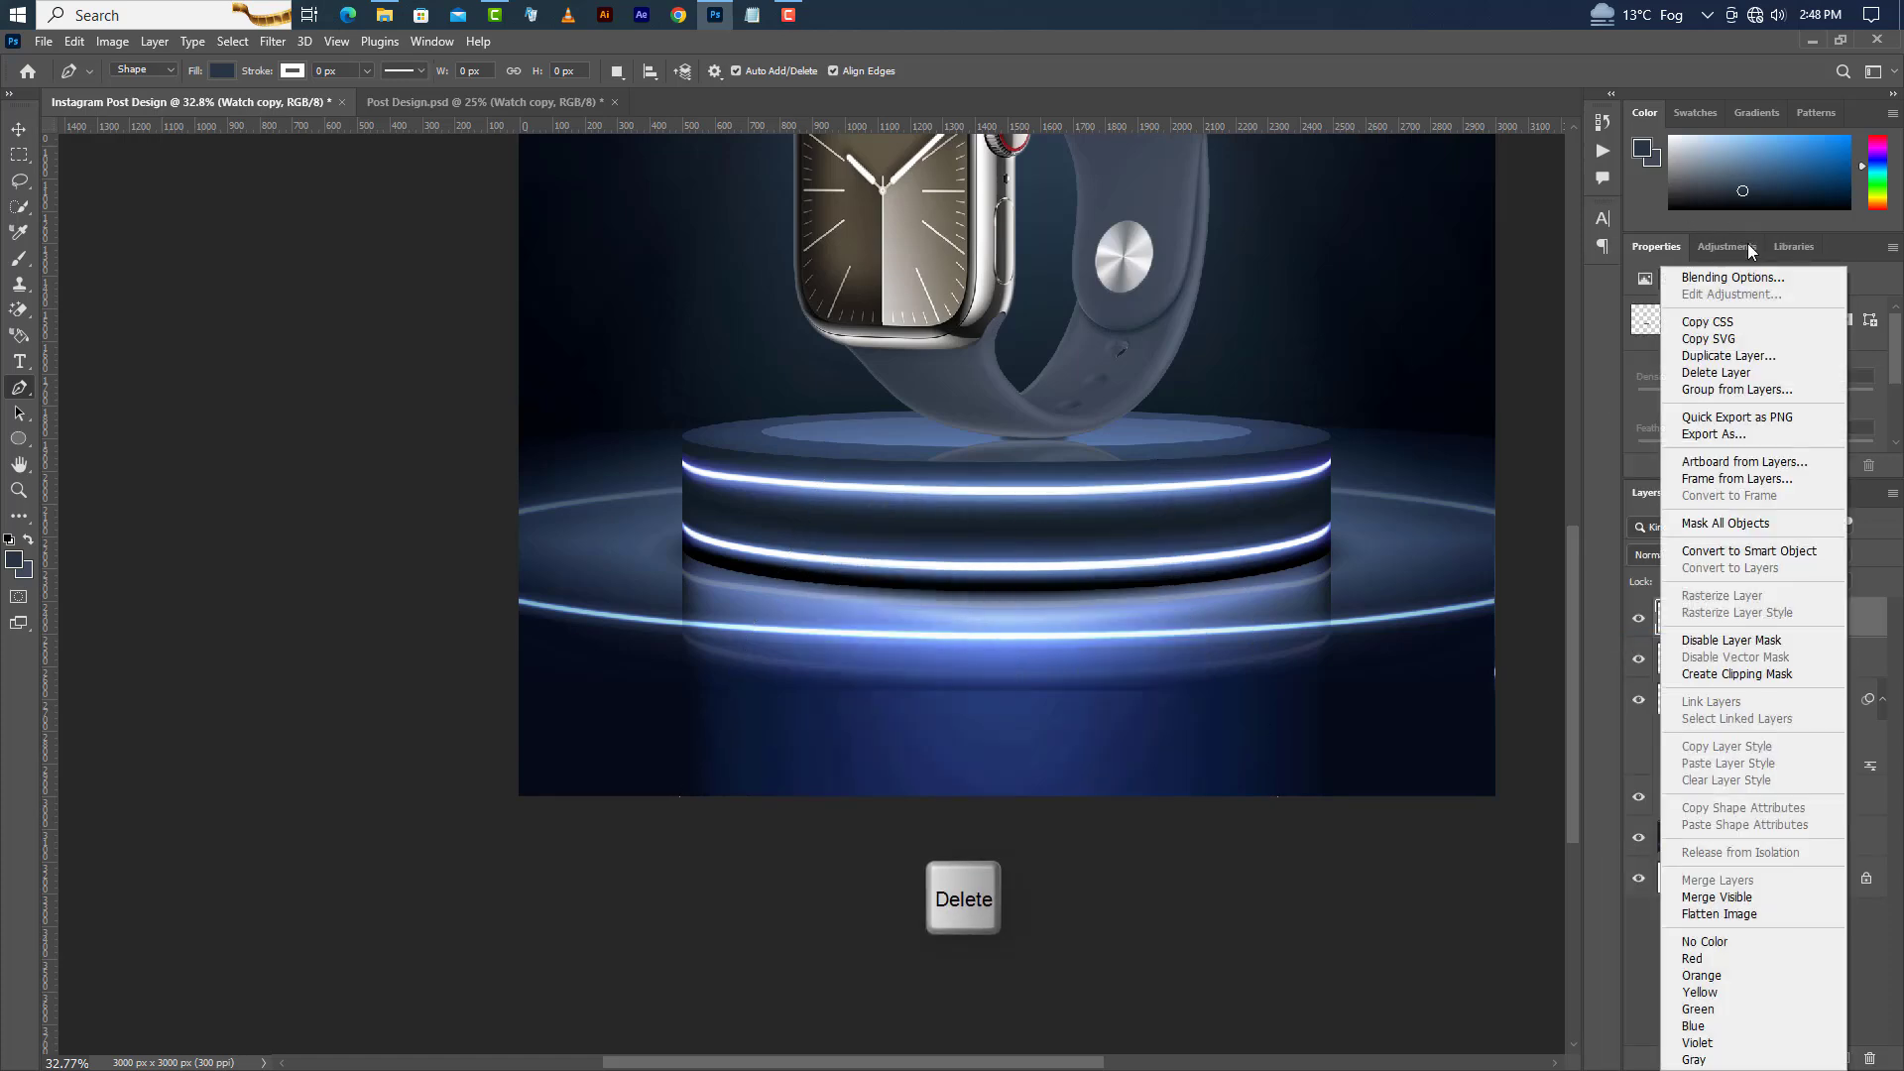
pyautogui.click(1752, 280)
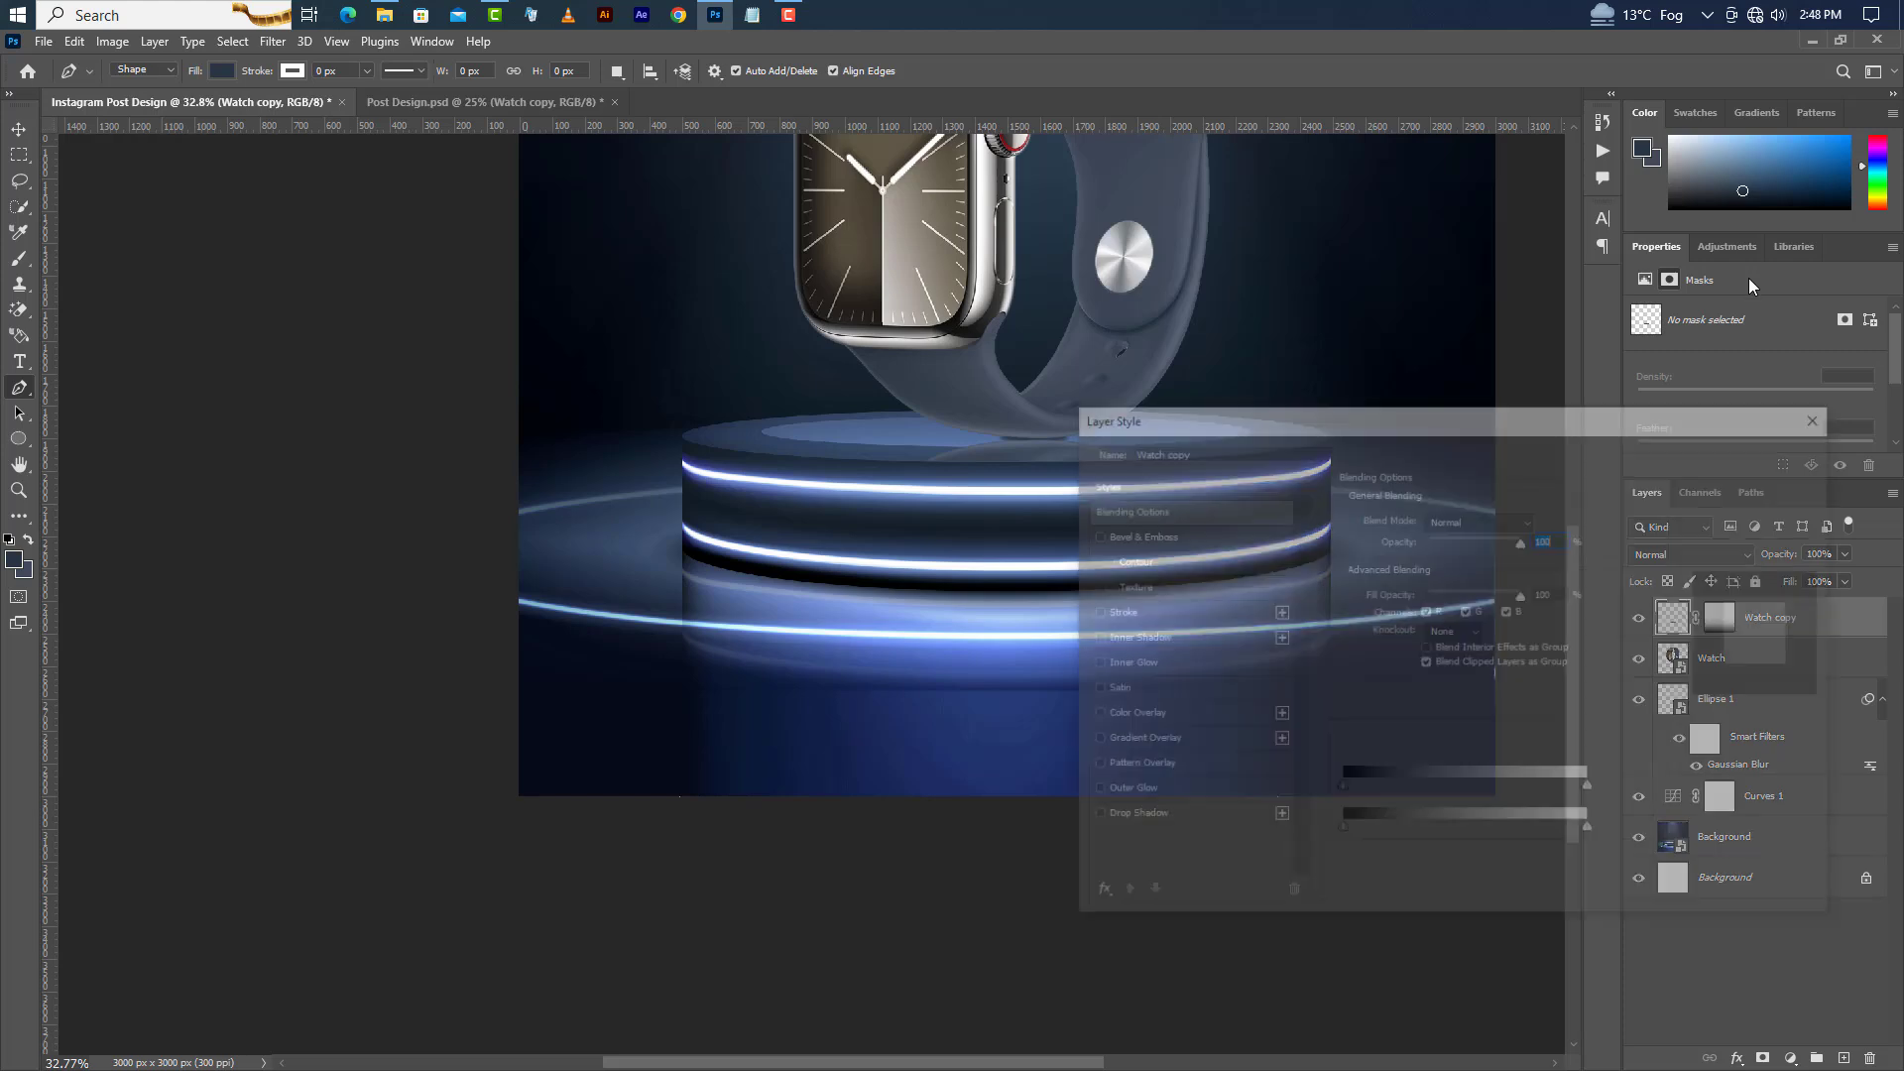
pyautogui.click(1131, 715)
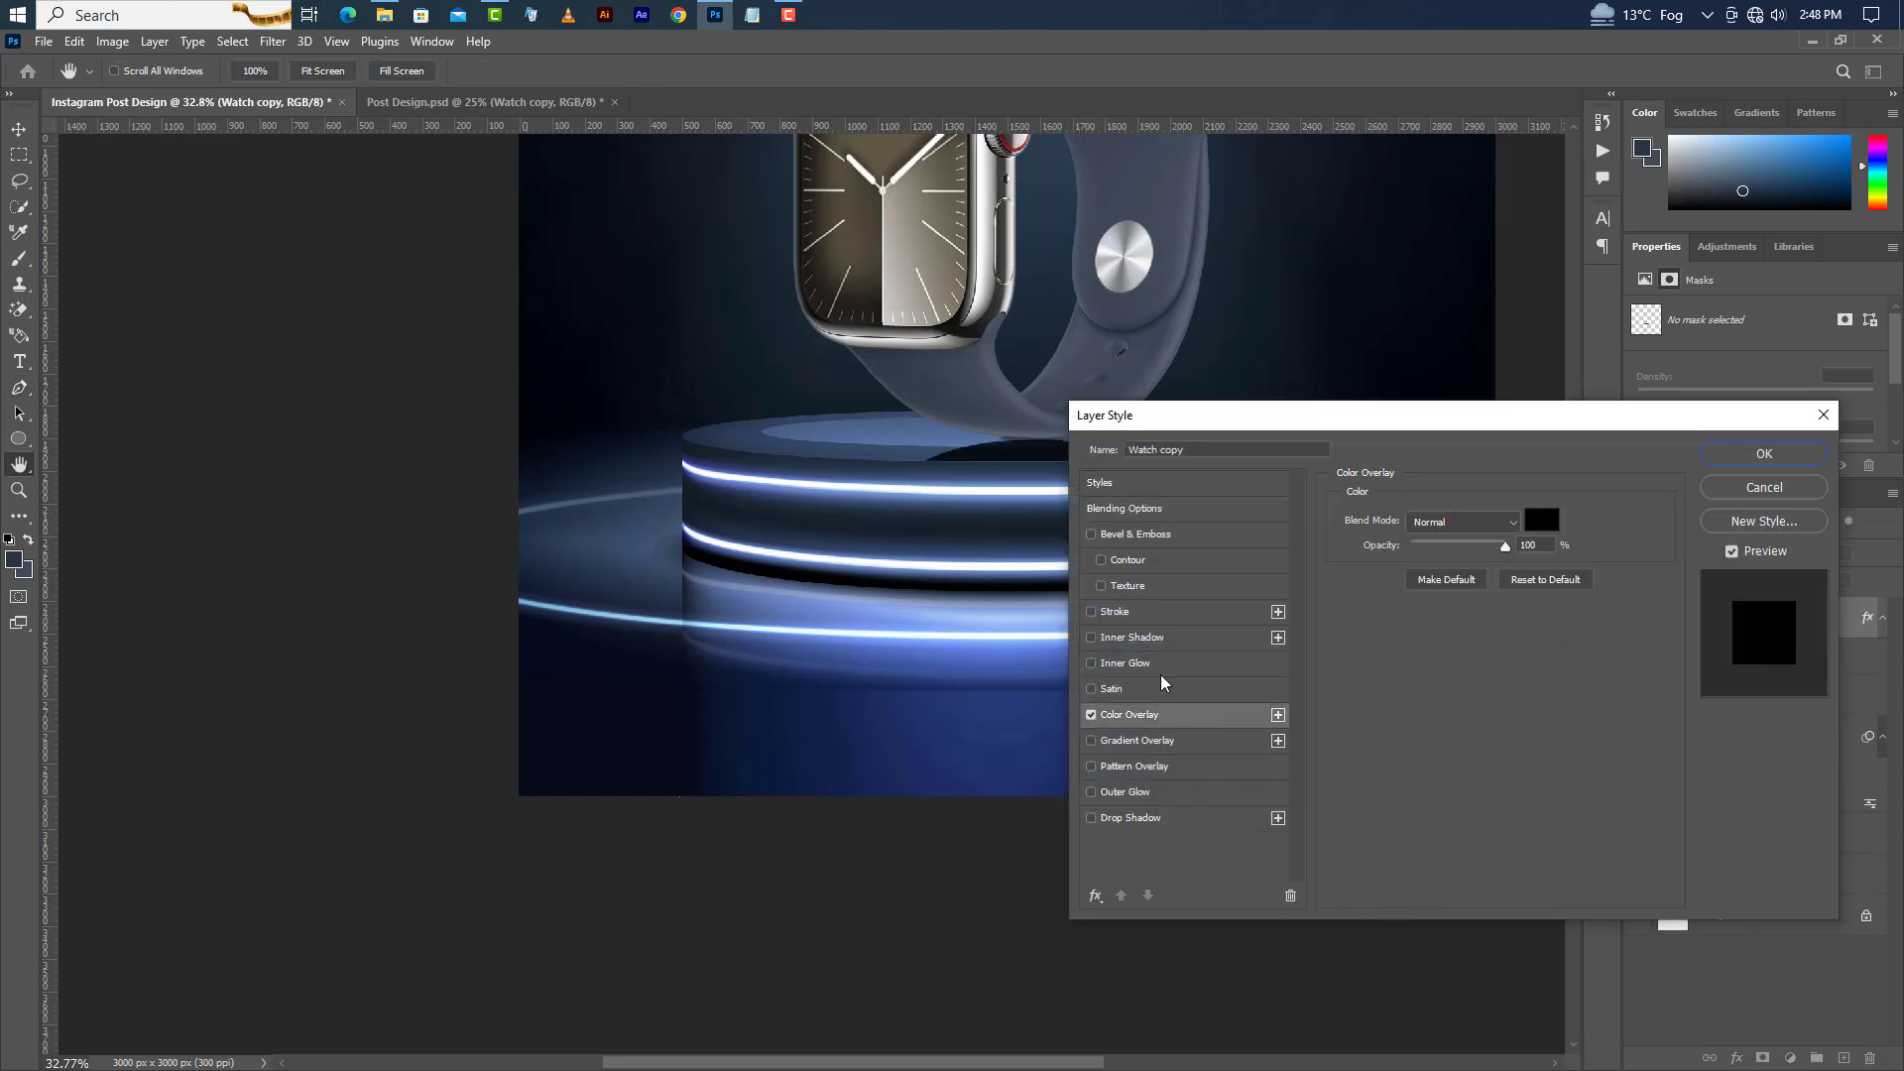
pyautogui.click(1755, 453)
# Set the Watch copy's opacity to 39% and move it below the Ellipse 1 shadow layer.
pyautogui.press('p')
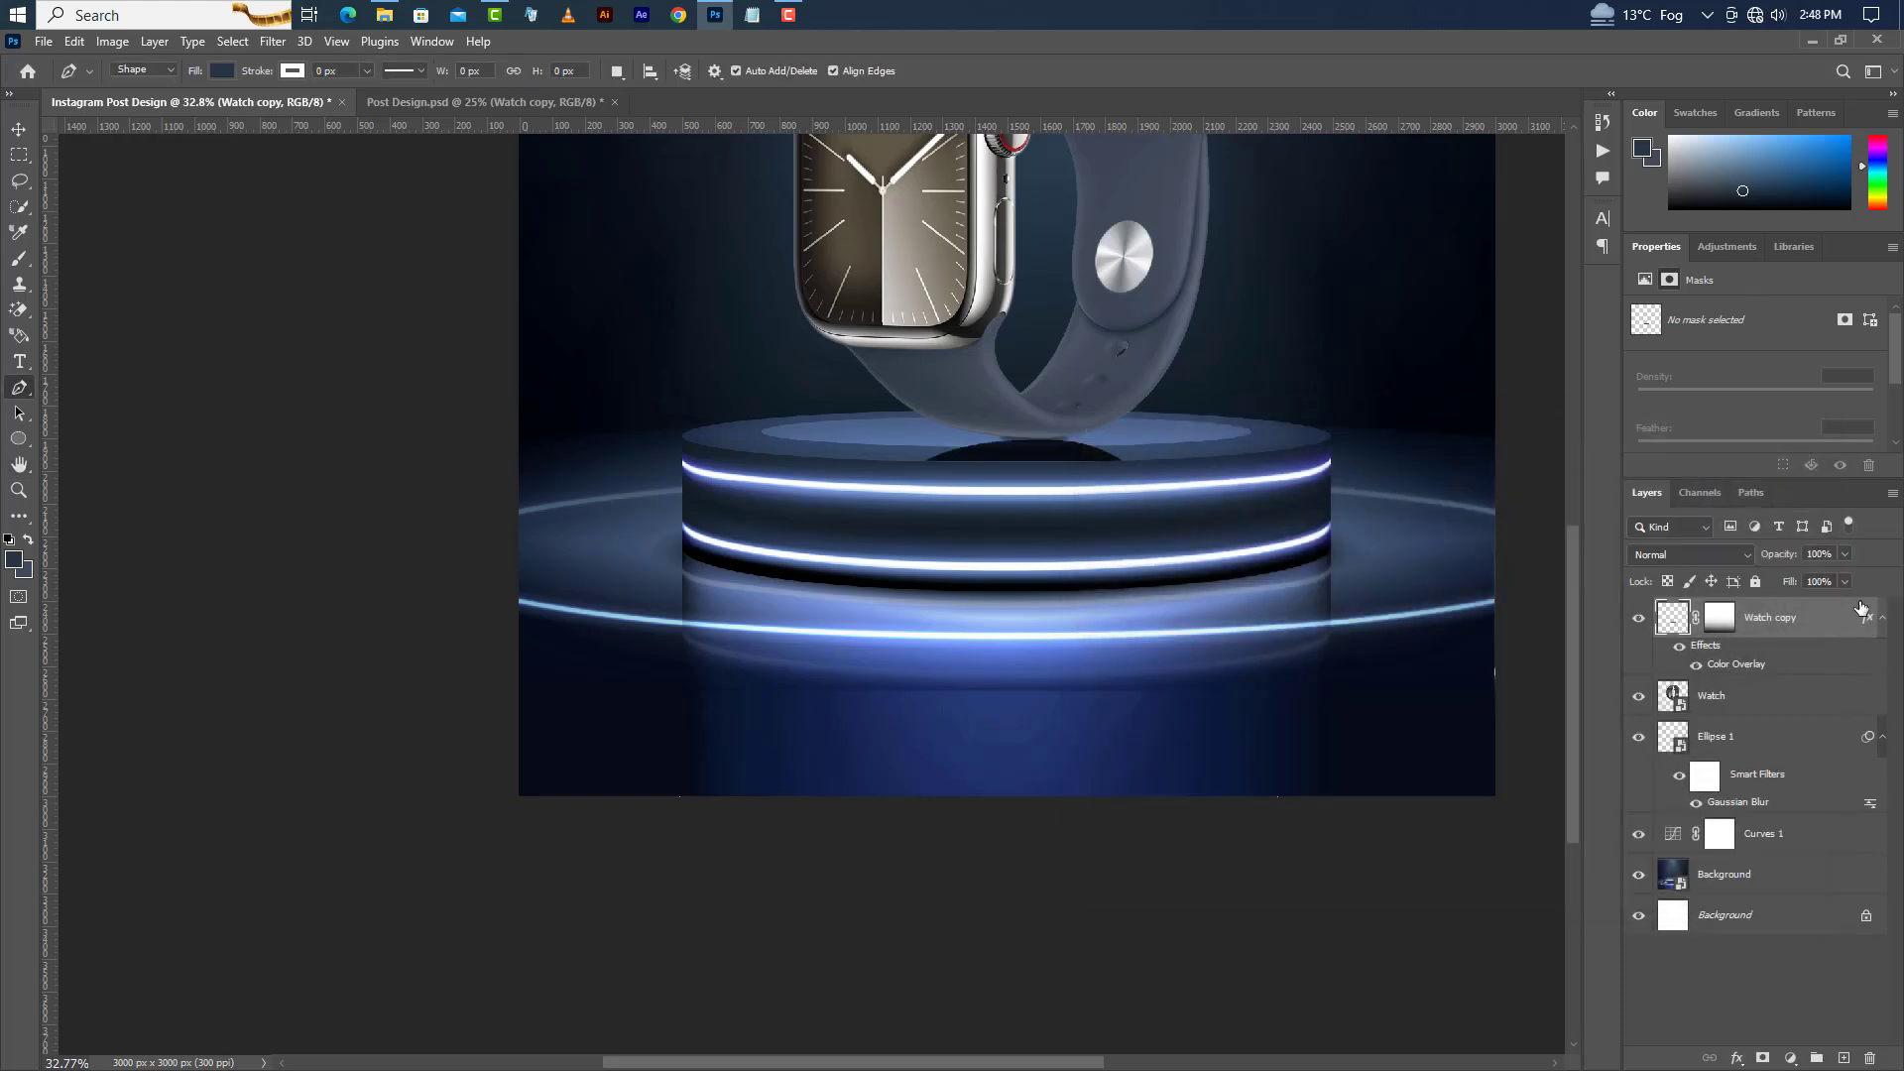
pyautogui.click(1845, 552)
pyautogui.moveTo(1778, 577); pyautogui.dragTo(1801, 814)
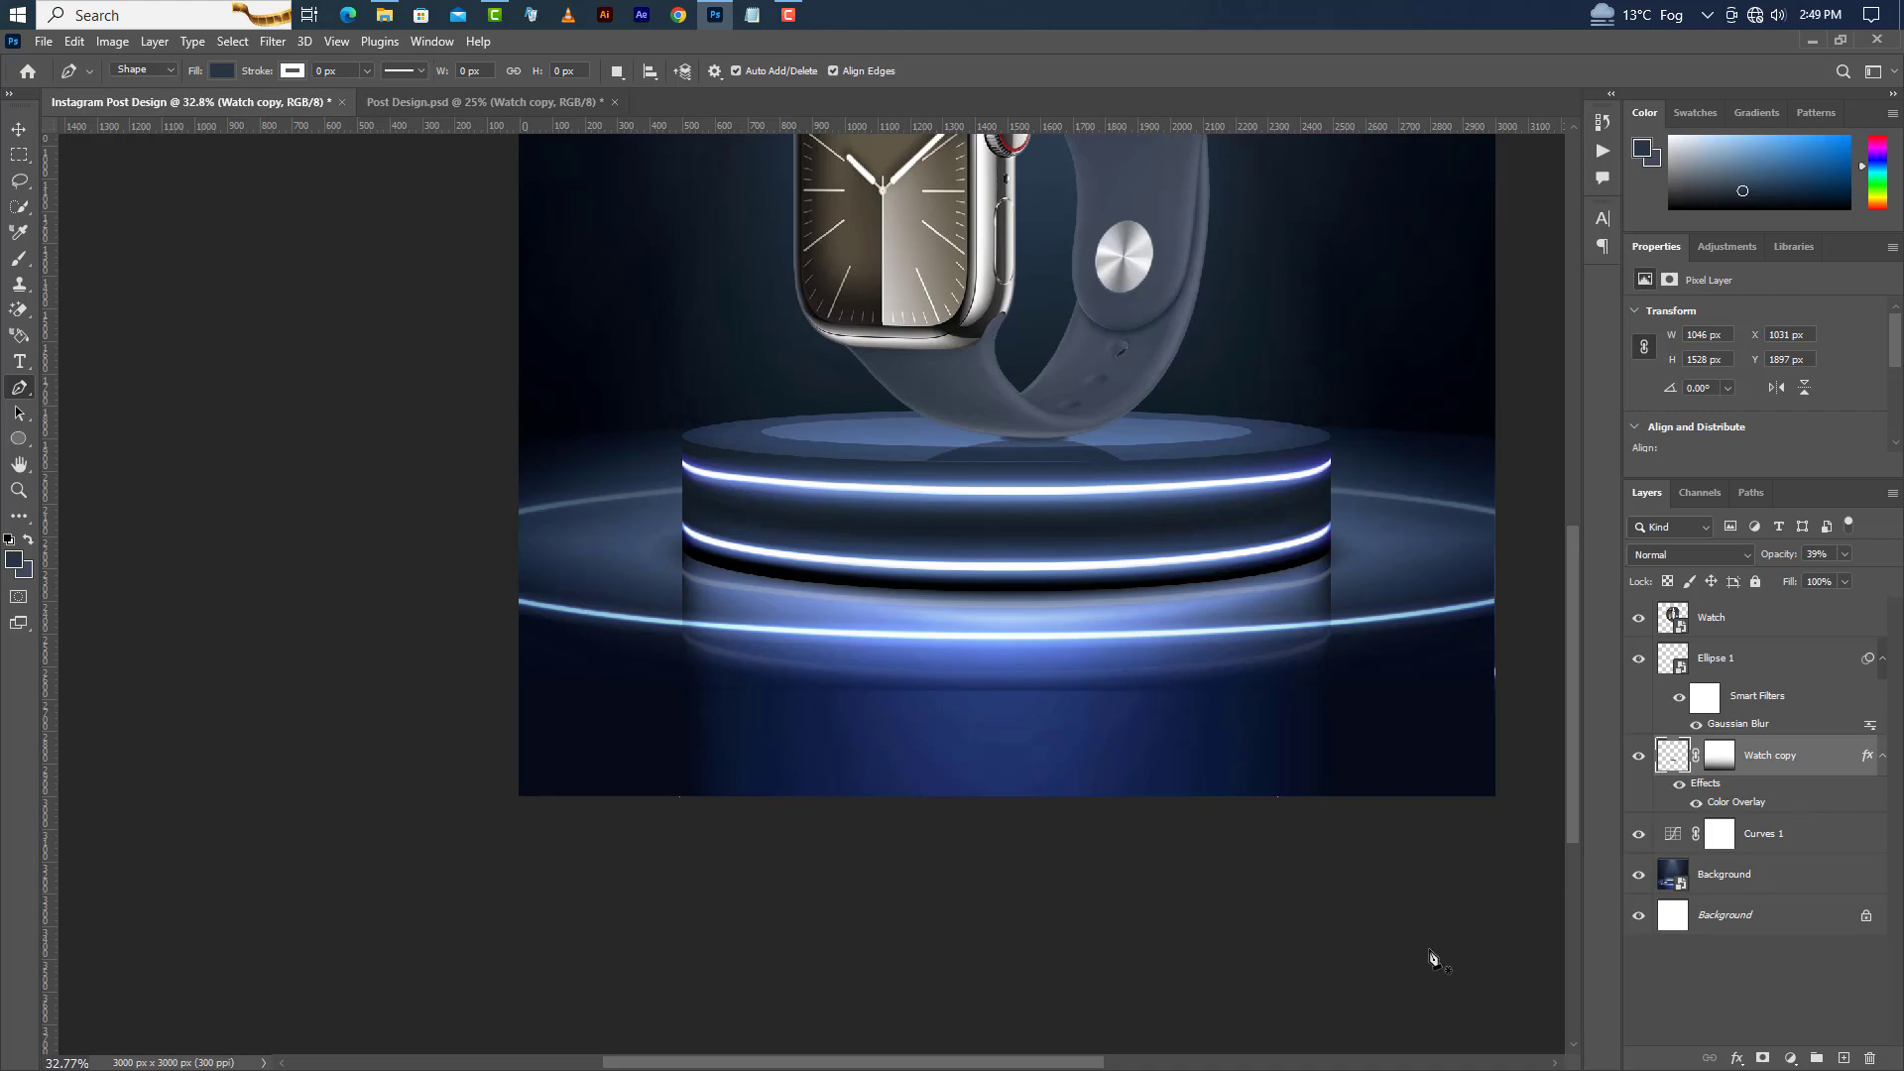
# Free-transform the Ellipse 1 shadow, enlarging it to about 179% beneath the watch.
pyautogui.scroll(-5, 881, 905)
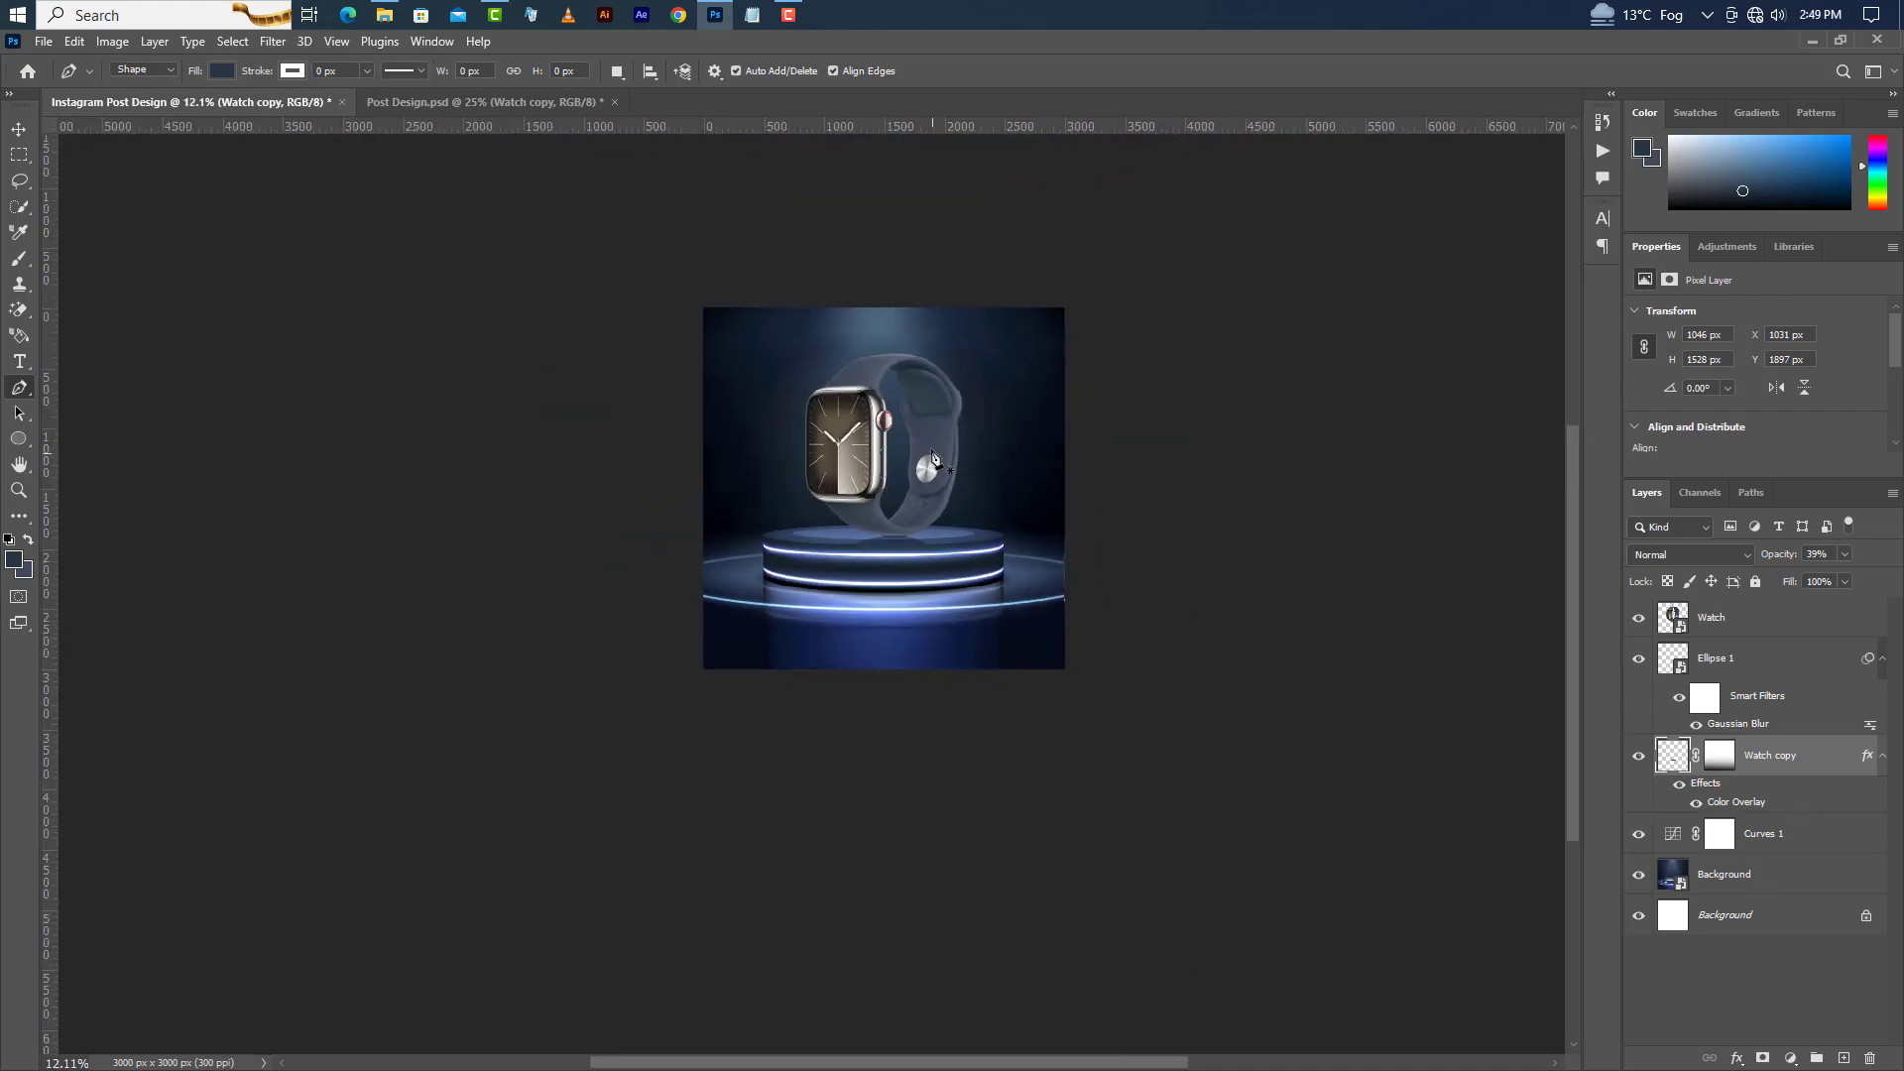
pyautogui.scroll(3, 892, 415)
pyautogui.scroll(2, 893, 415)
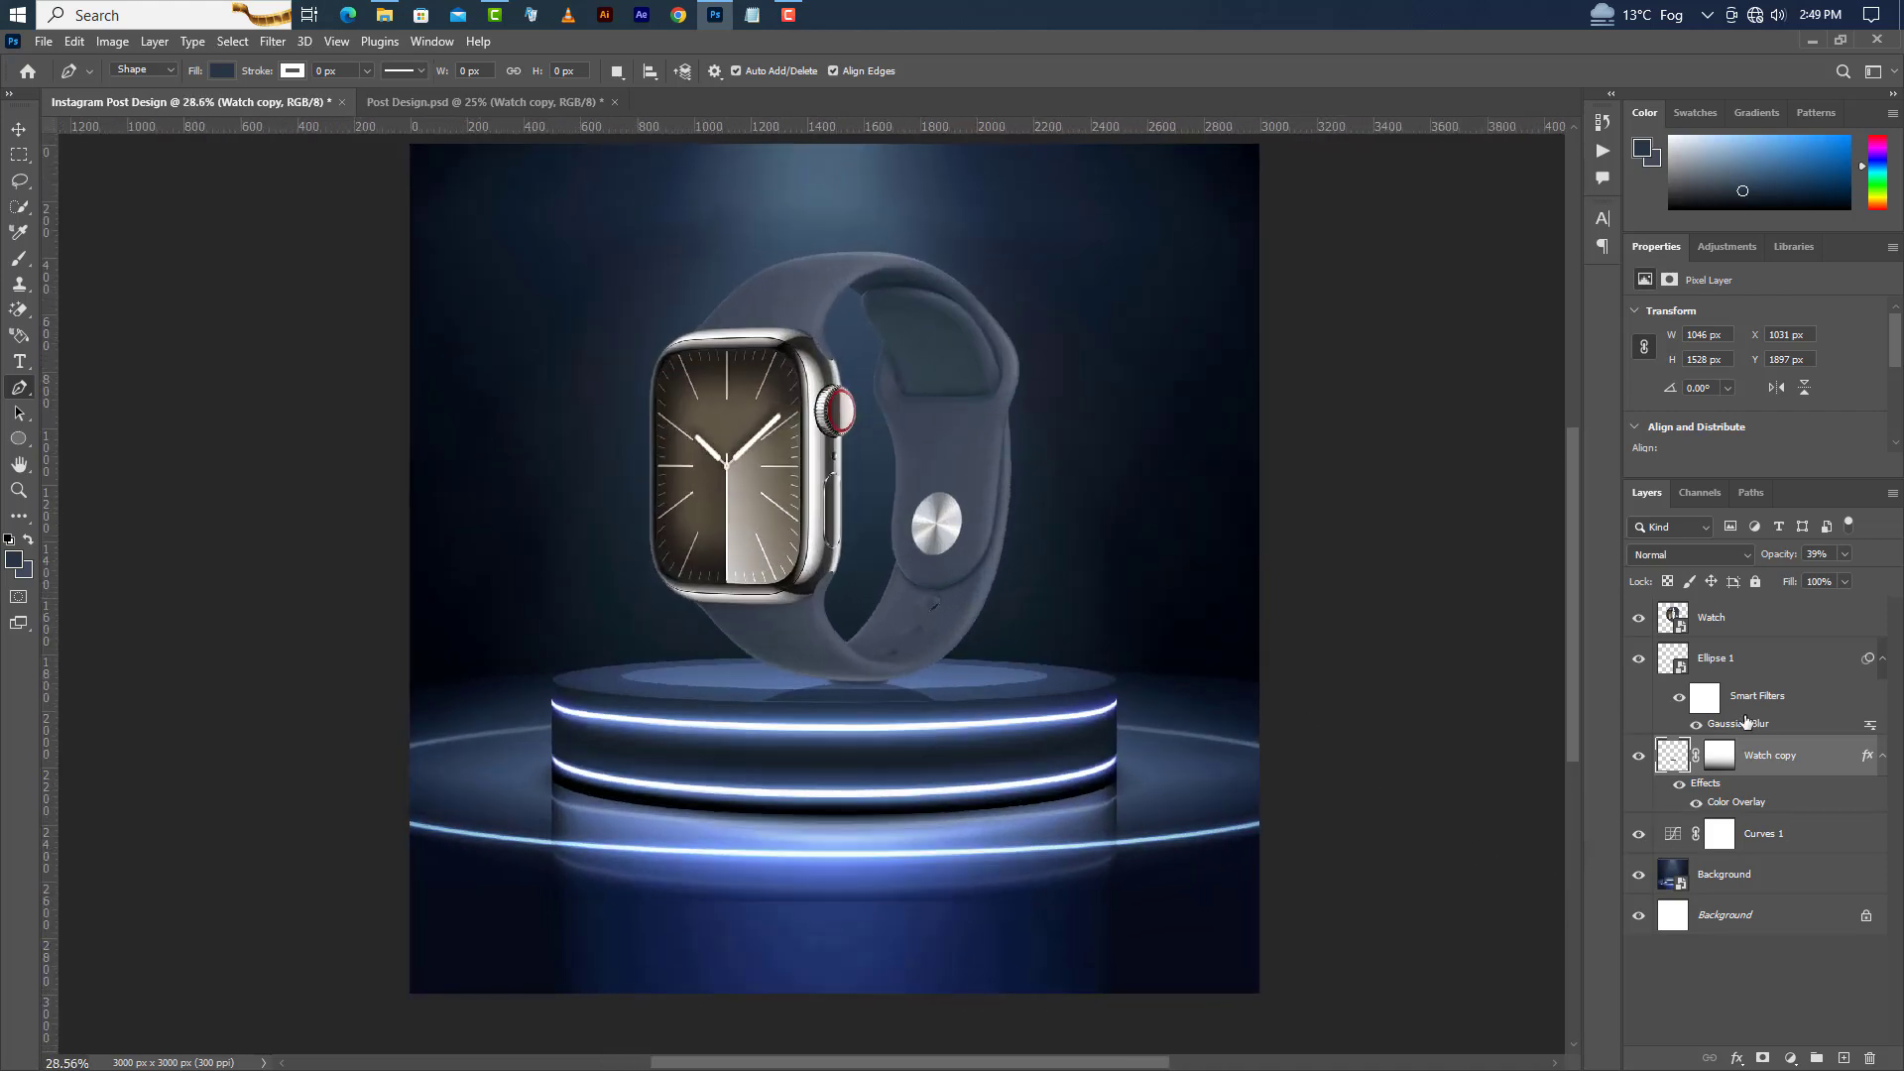
pyautogui.click(1751, 674)
pyautogui.click(75, 42)
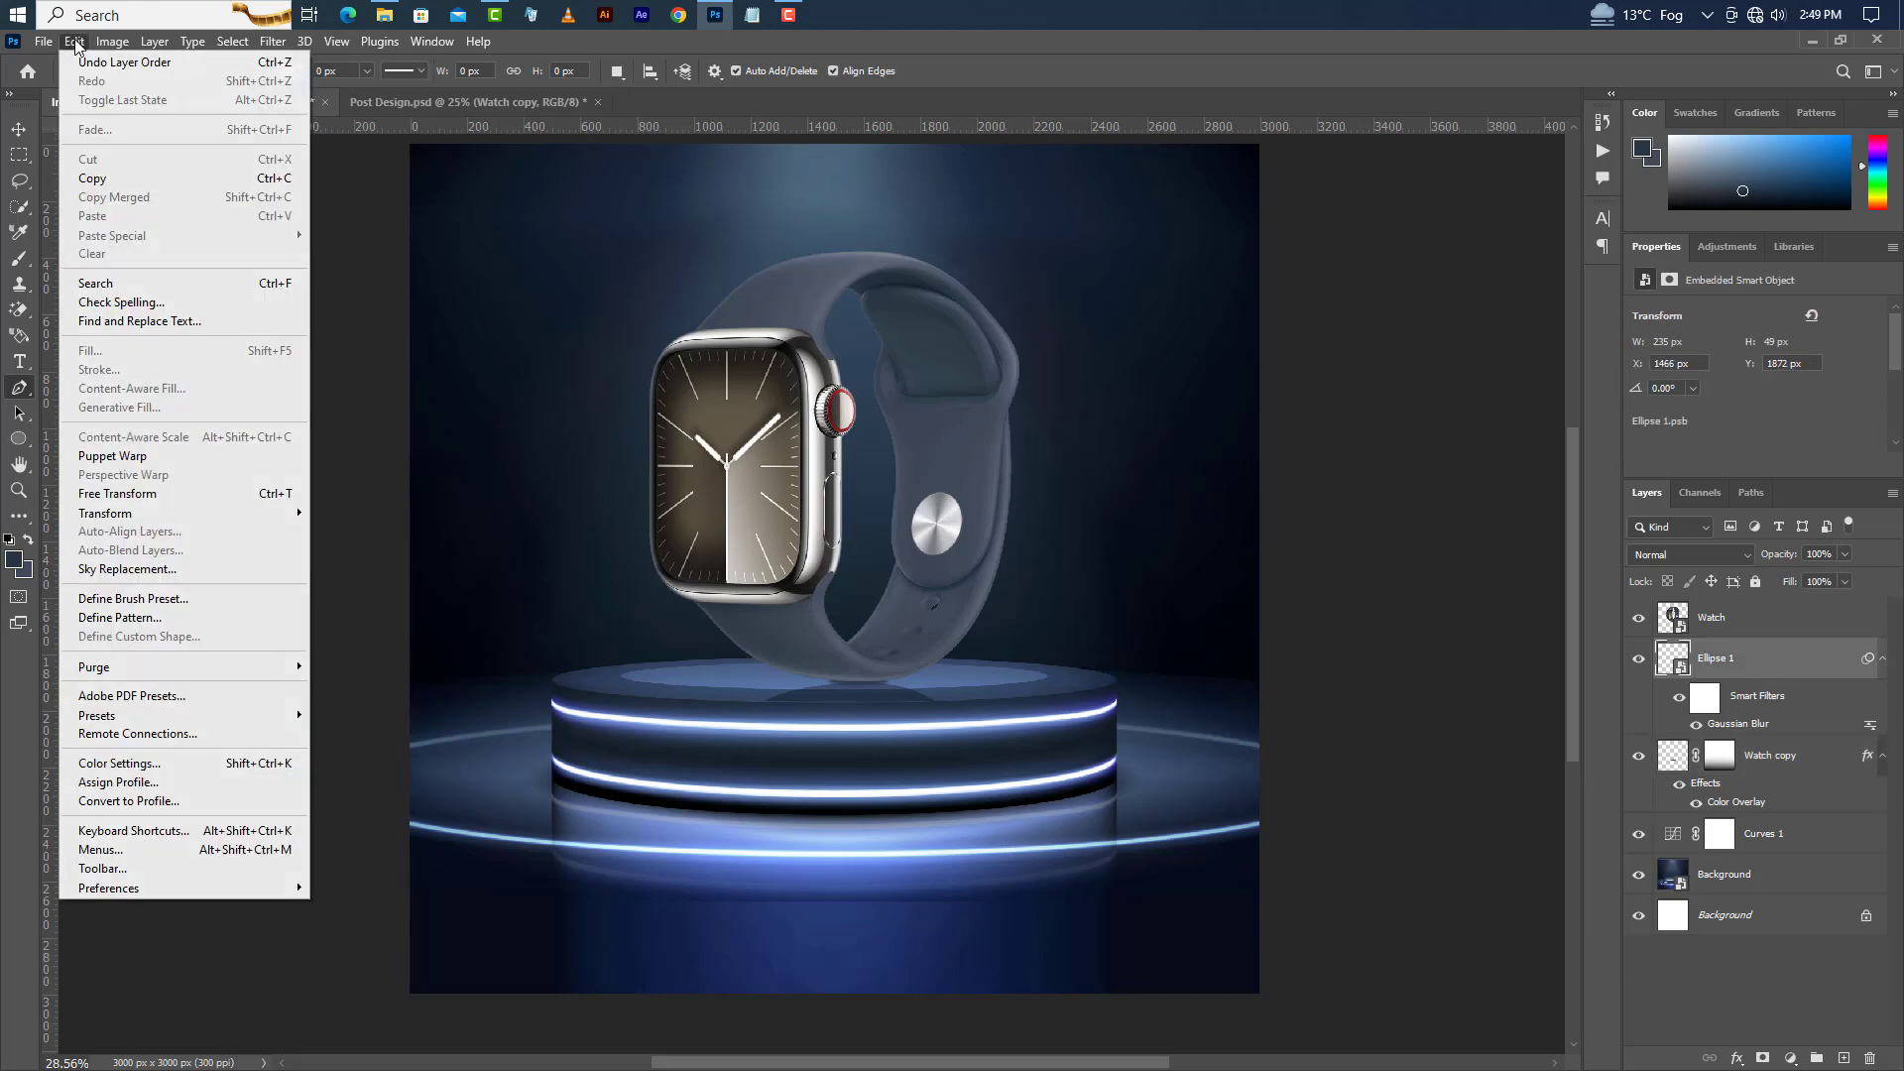
pyautogui.click(149, 493)
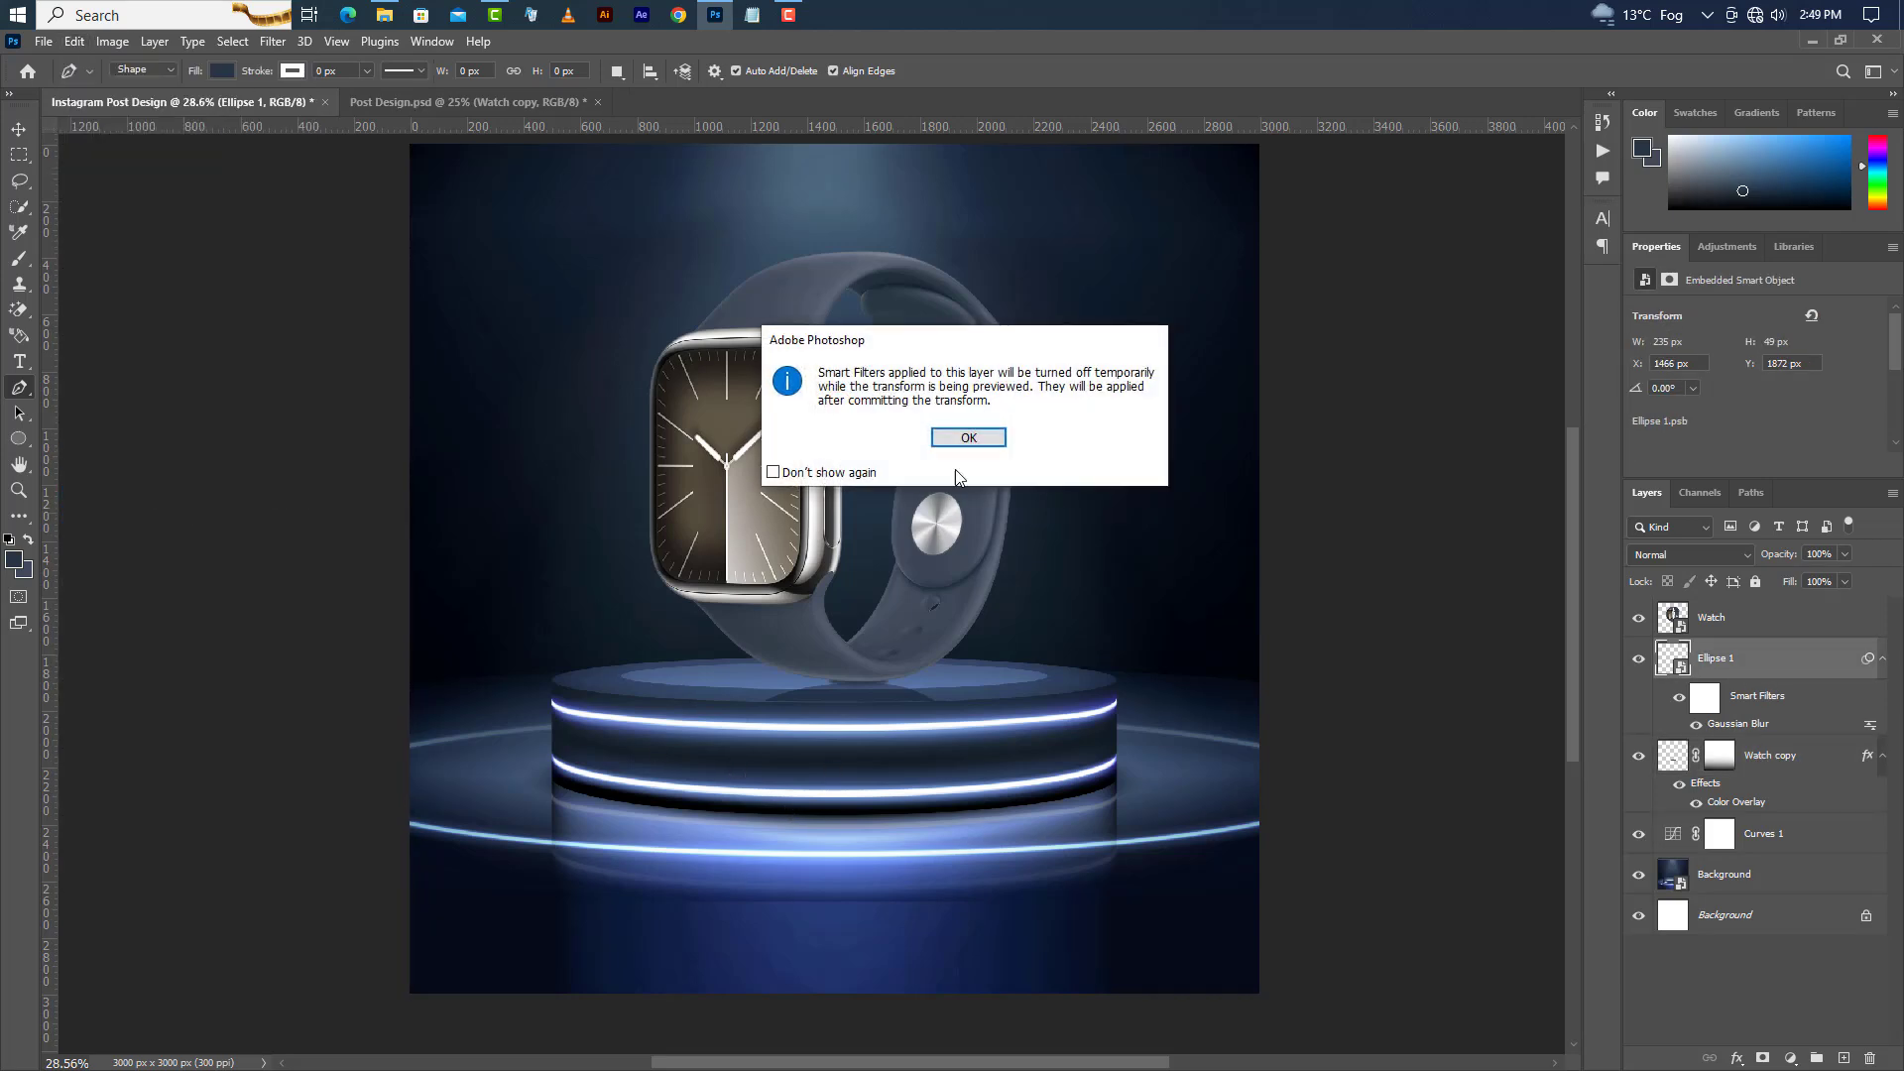
pyautogui.press('Return')
pyautogui.scroll(3, 820, 820)
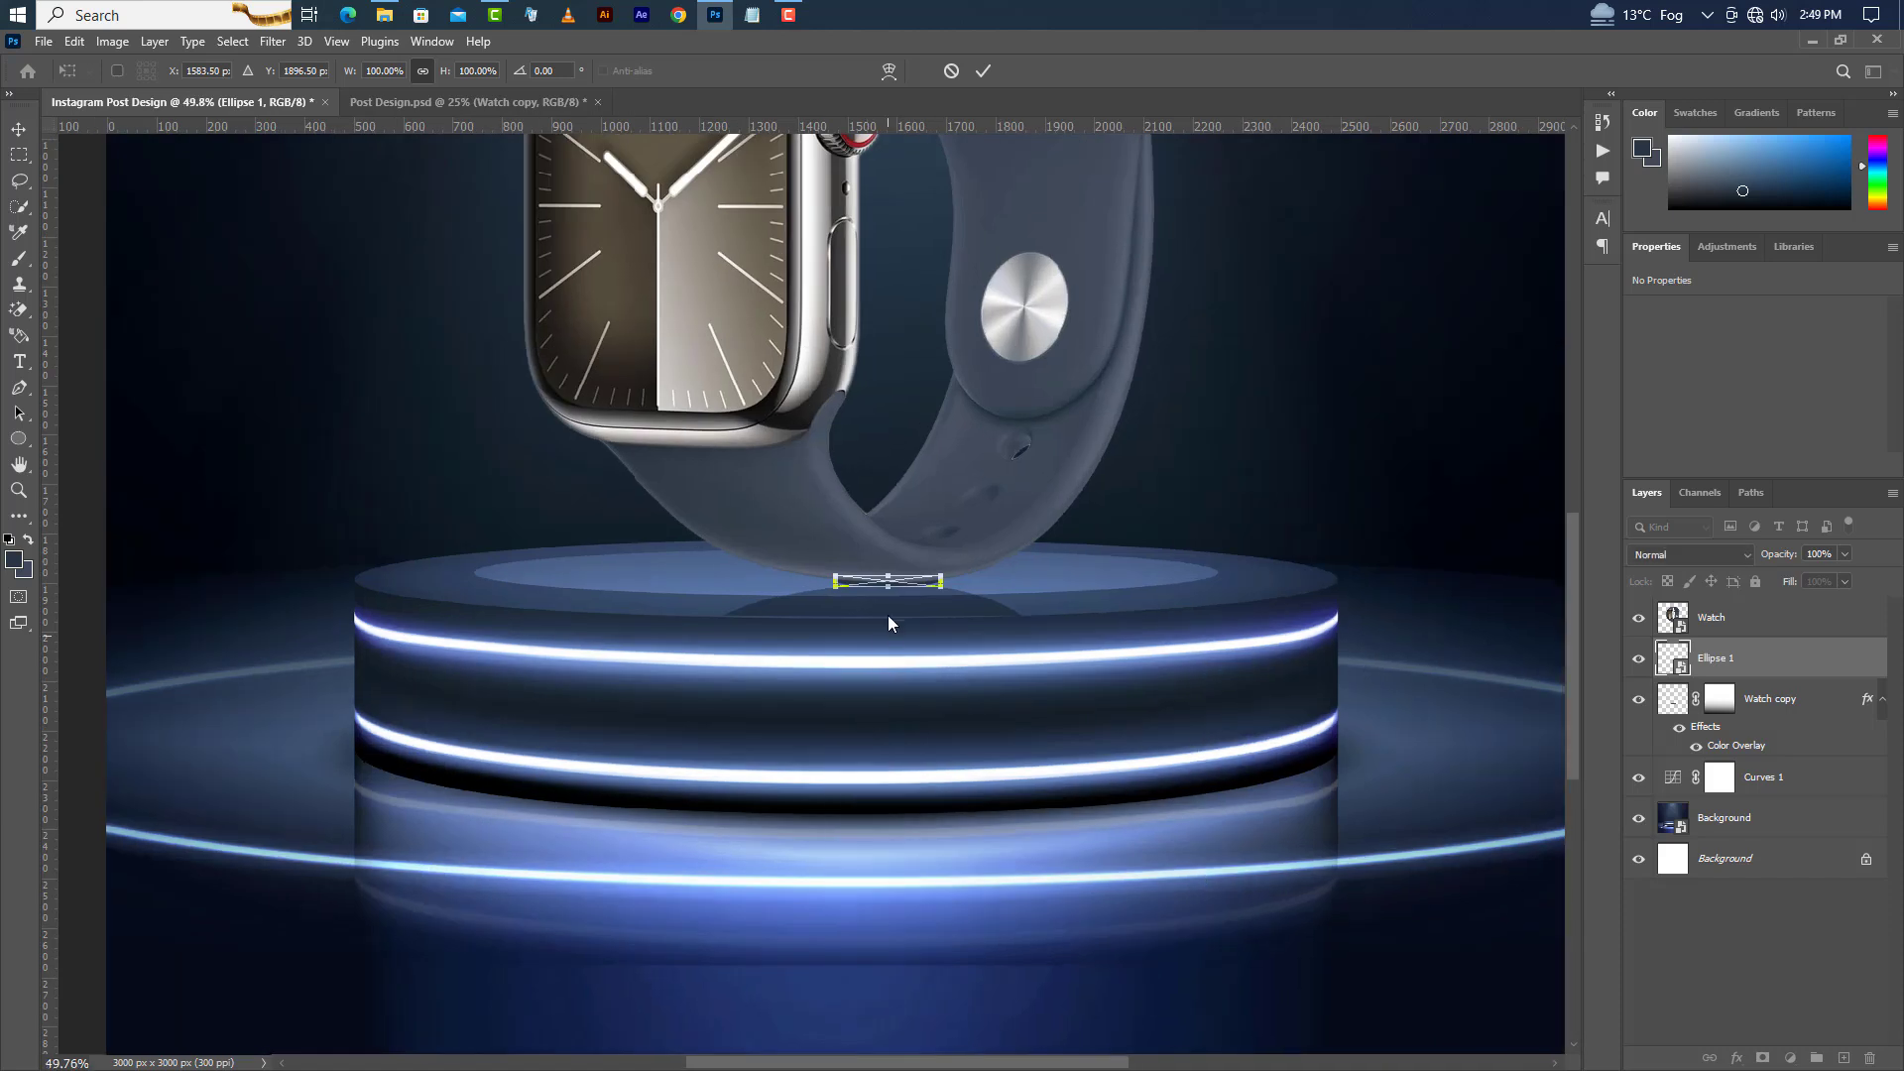
pyautogui.moveTo(888, 590); pyautogui.dragTo(888, 599)
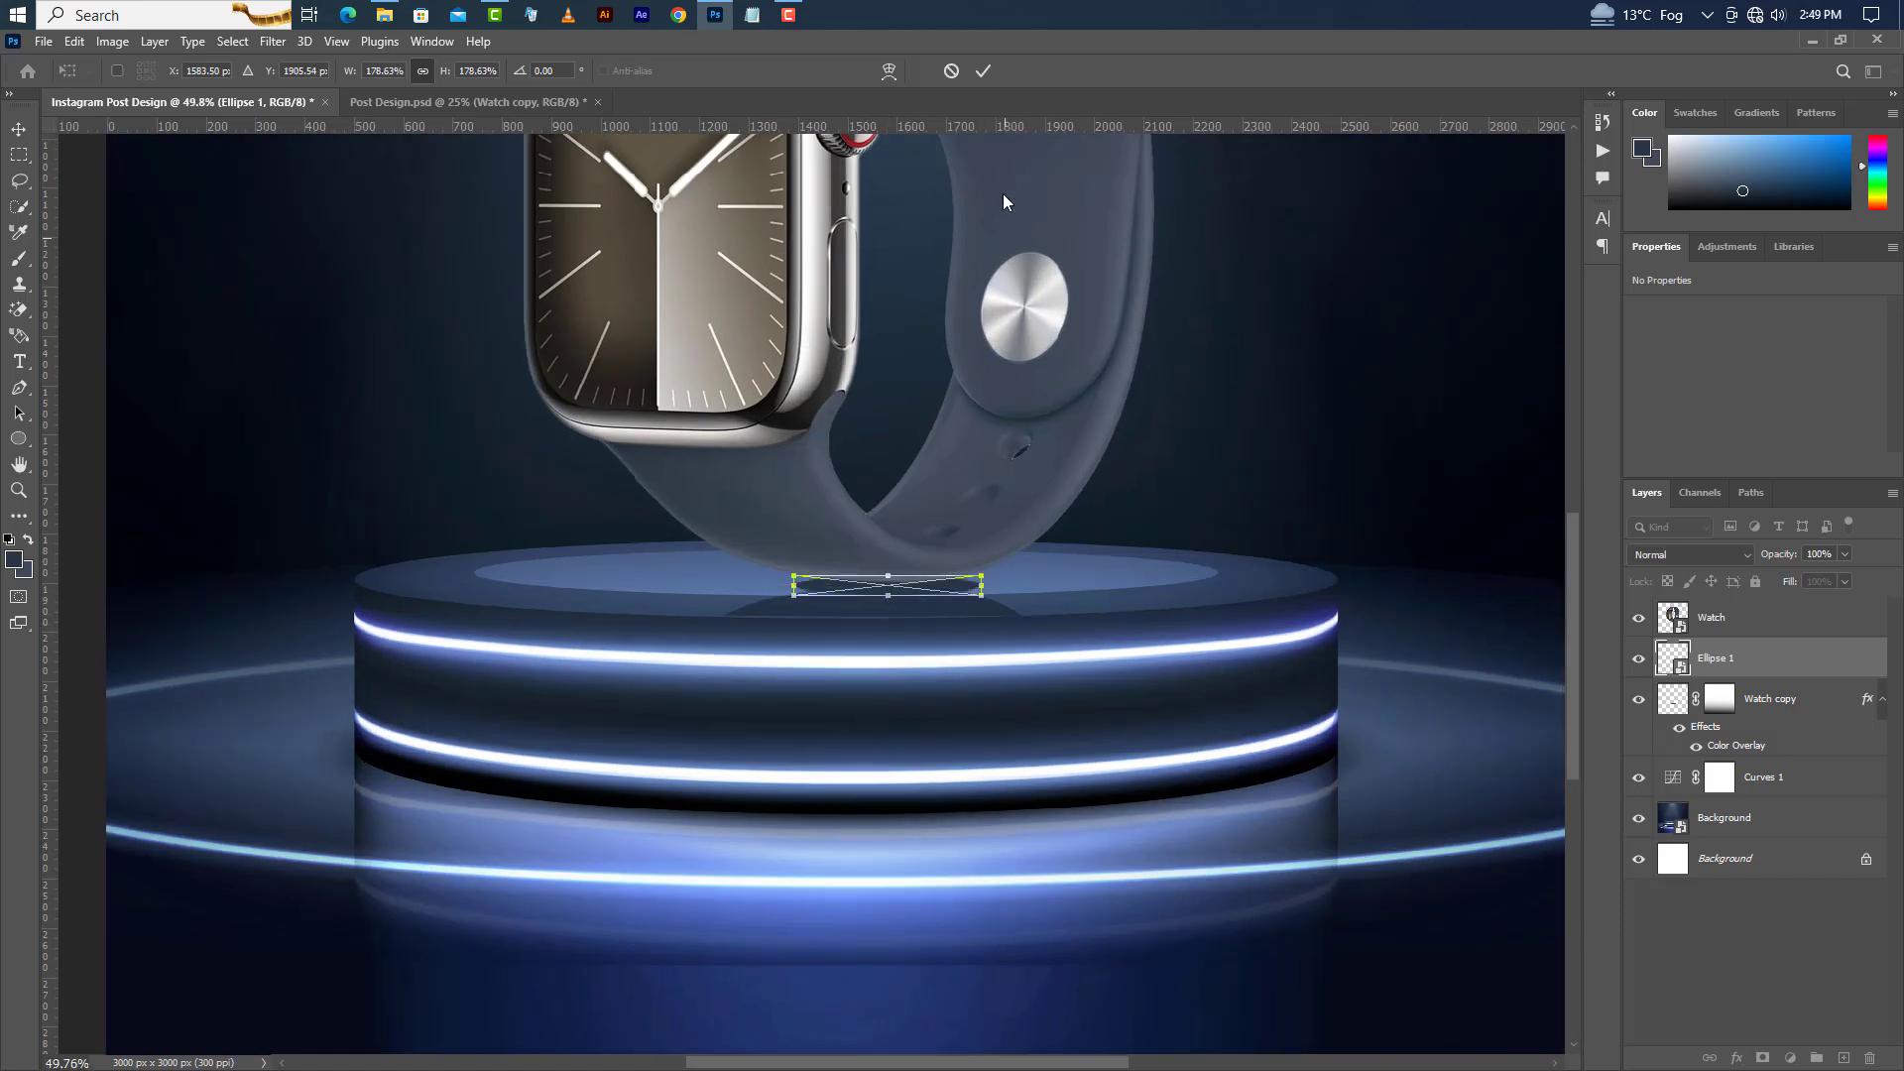
pyautogui.click(982, 73)
# Nudge the shadow ellipse upward and set its opacity to 75%.
pyautogui.press('p')
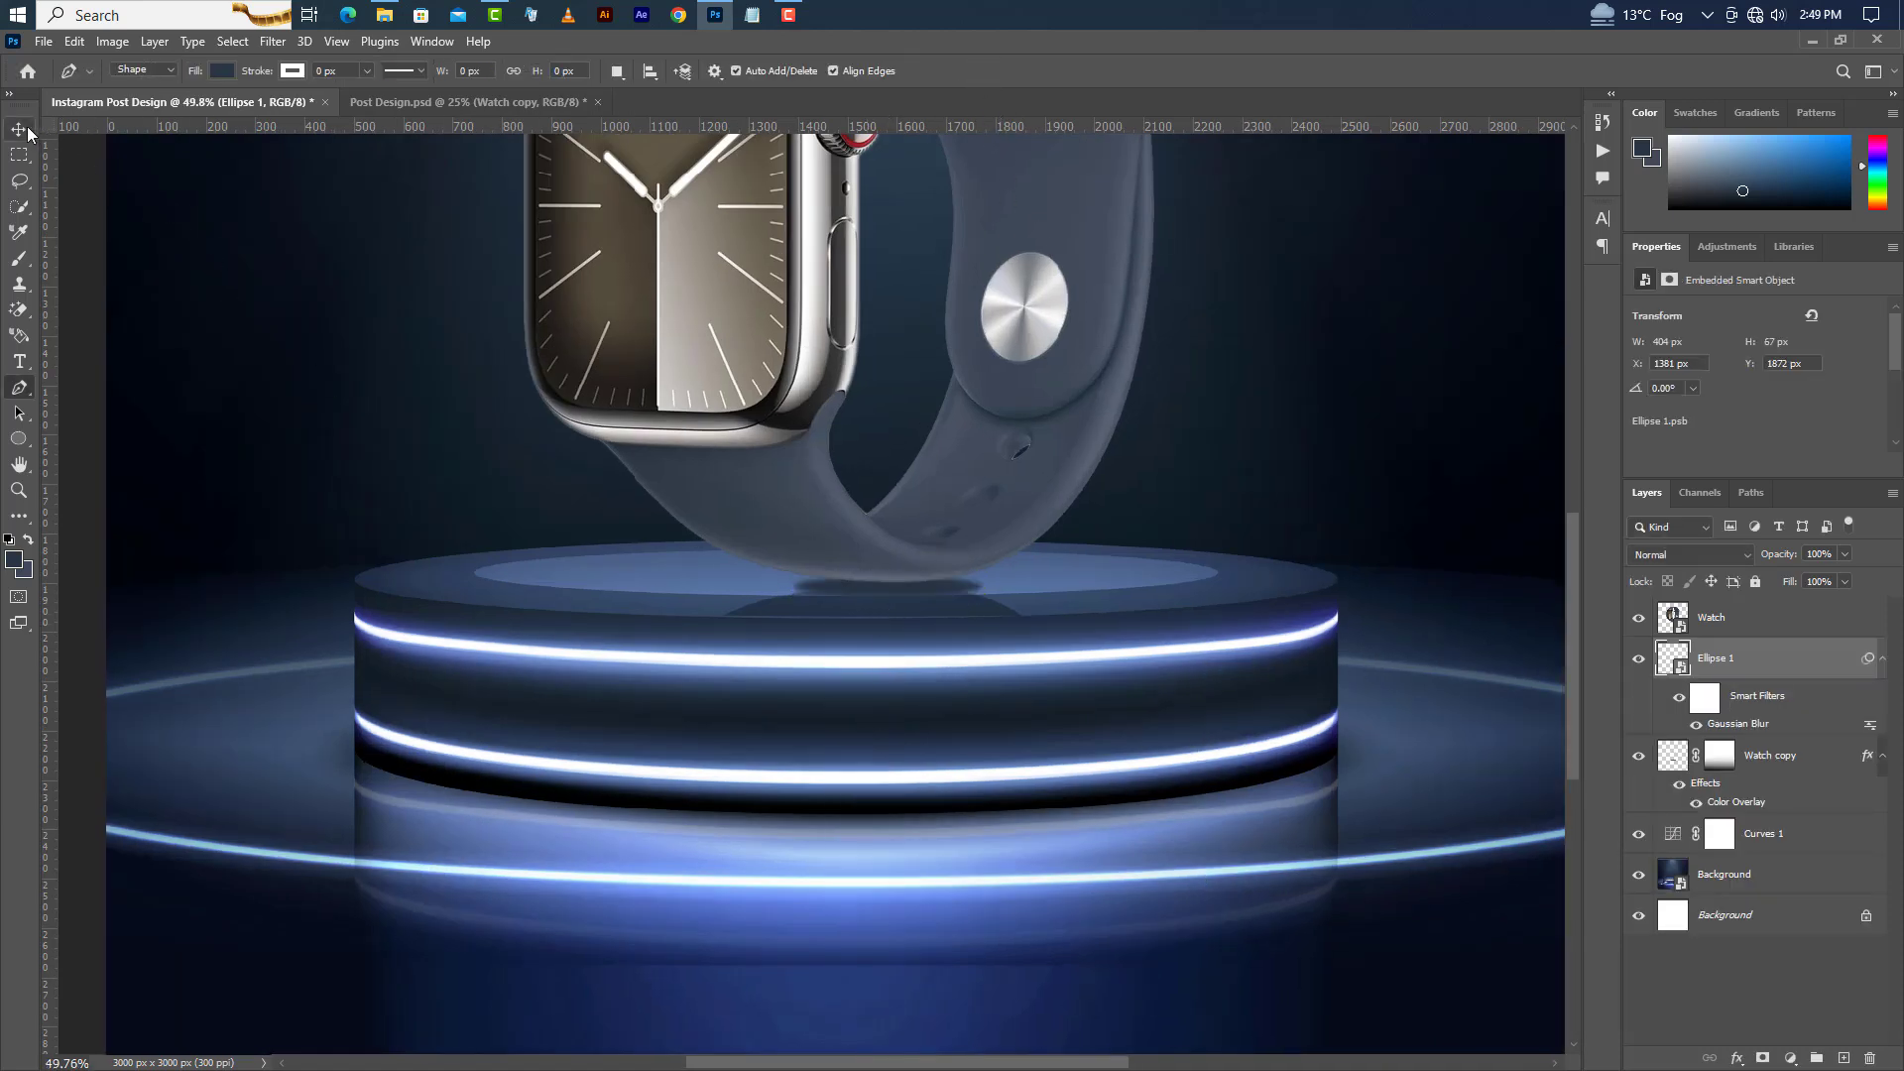
pyautogui.click(27, 127)
pyautogui.hotkey('shift', 'Up')
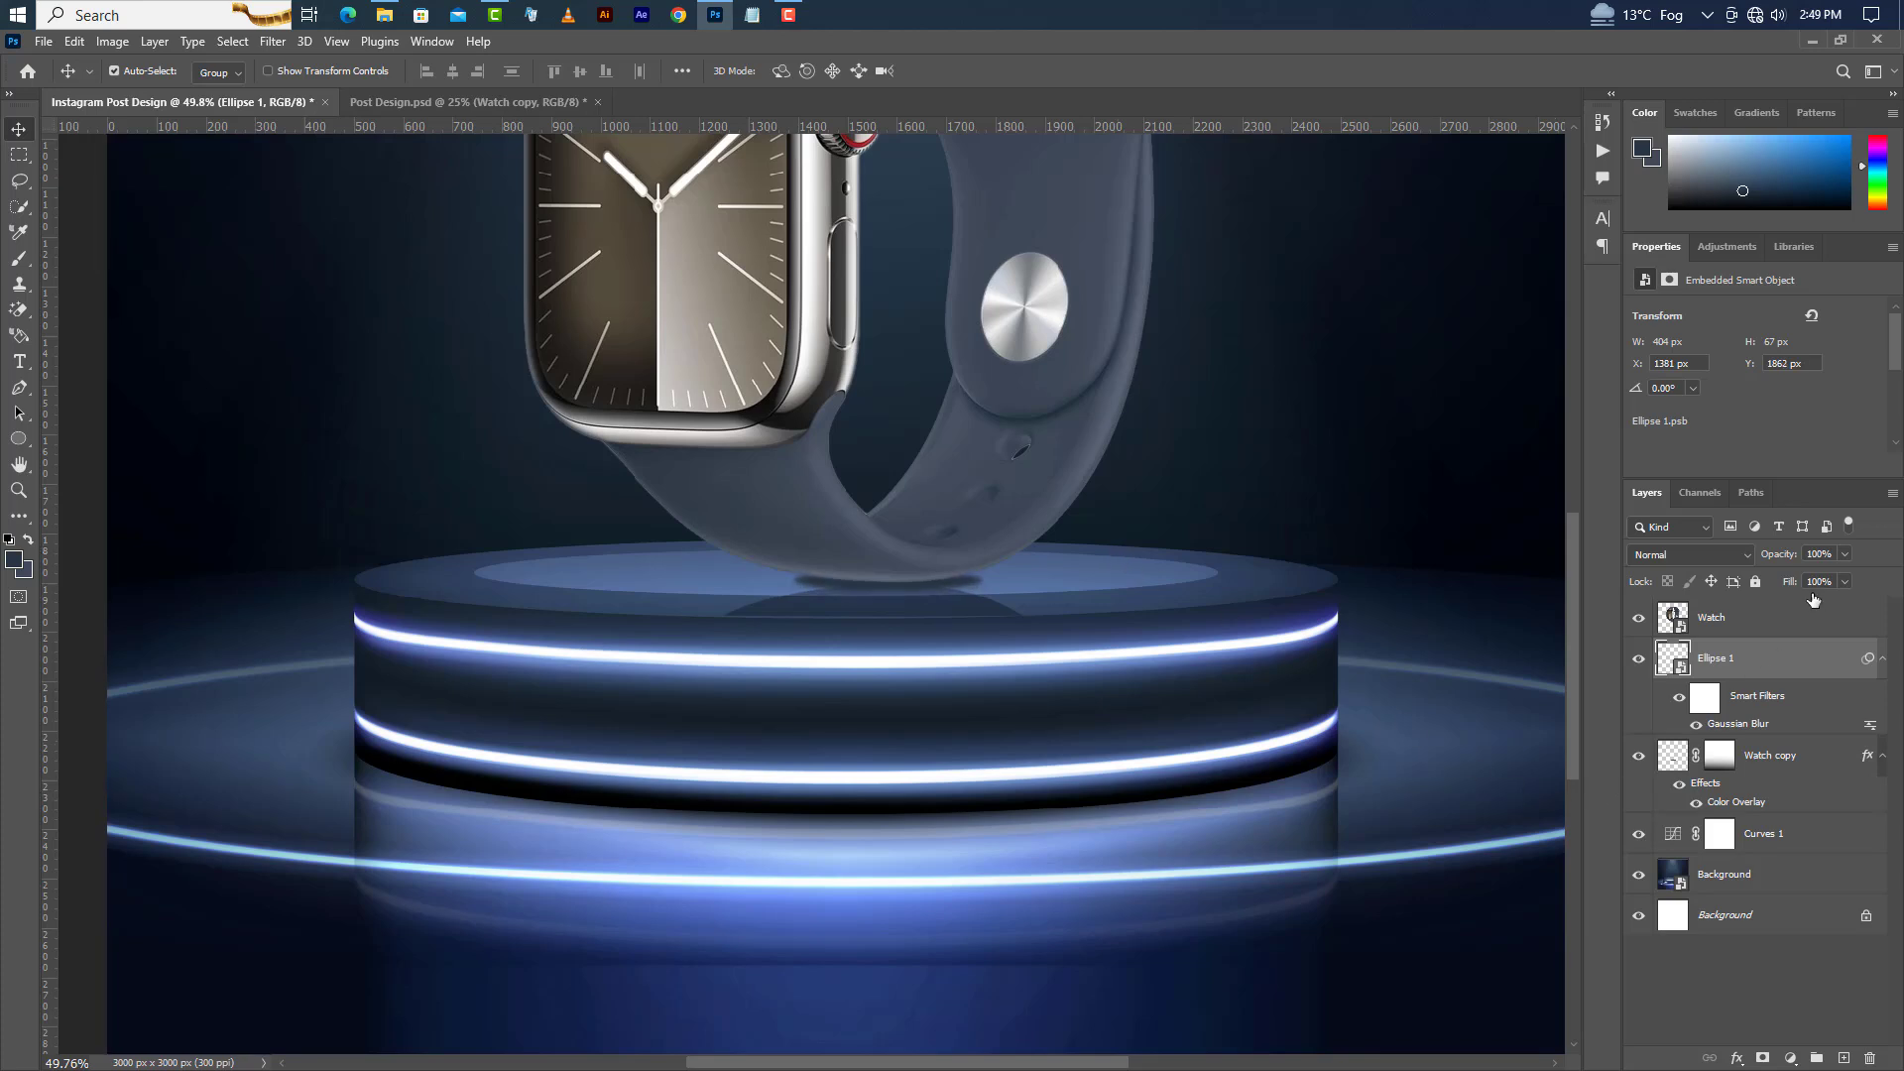
pyautogui.write('75')
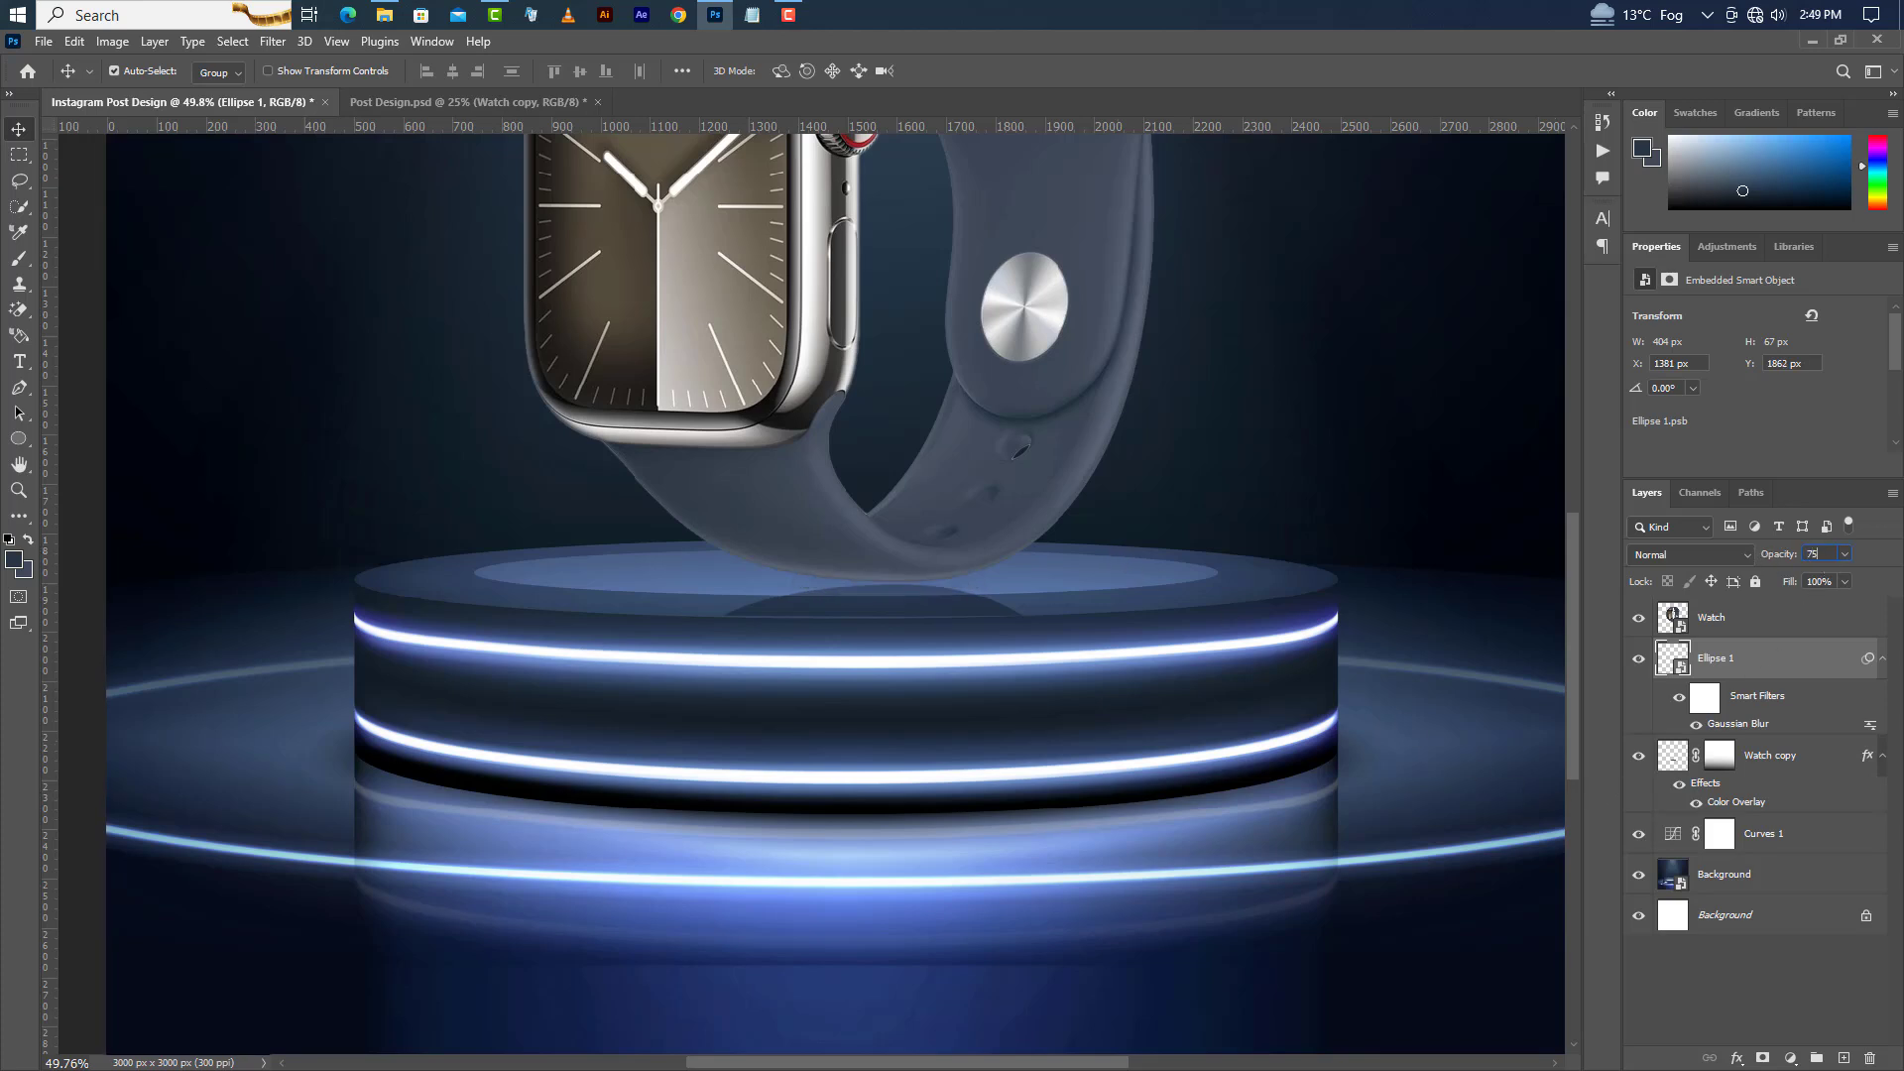
# Draw a circle shape above the Watch layer and set its width and height to 2635 px.
pyautogui.click(938, 734)
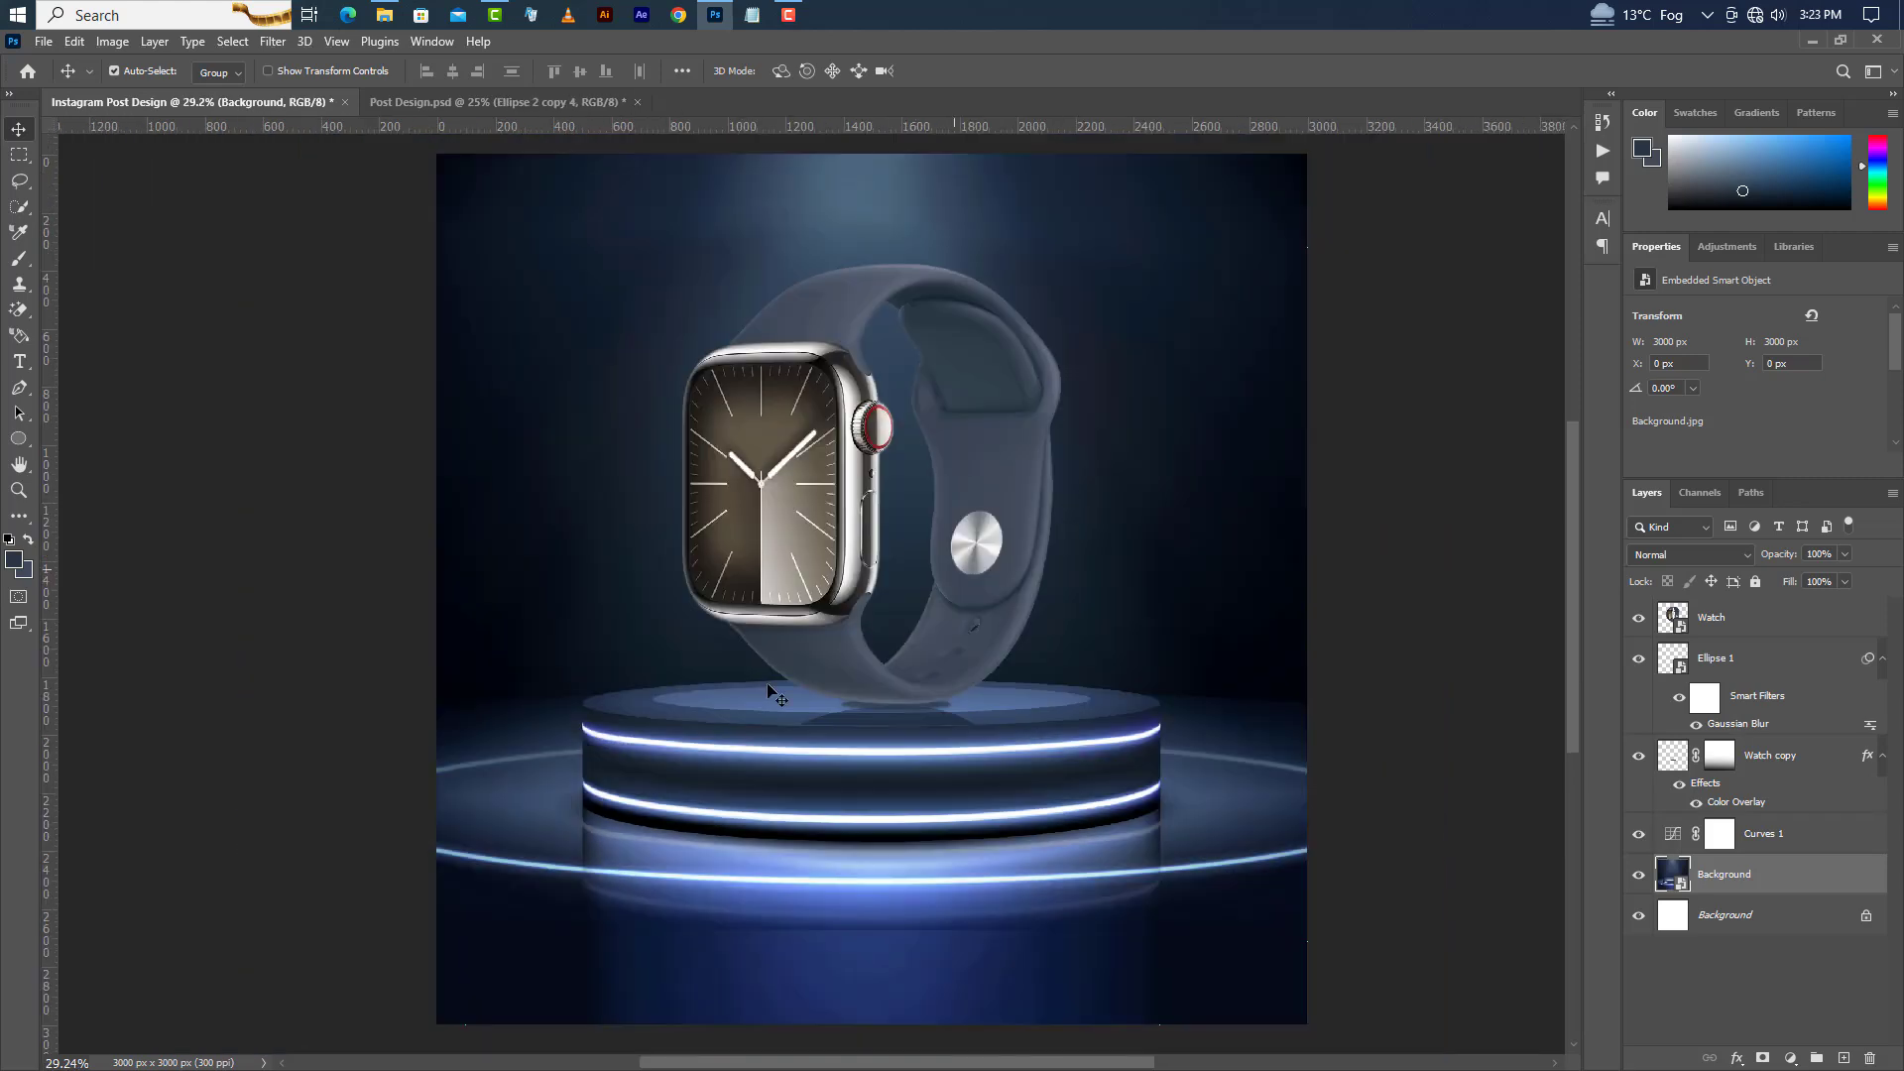
pyautogui.click(16, 443)
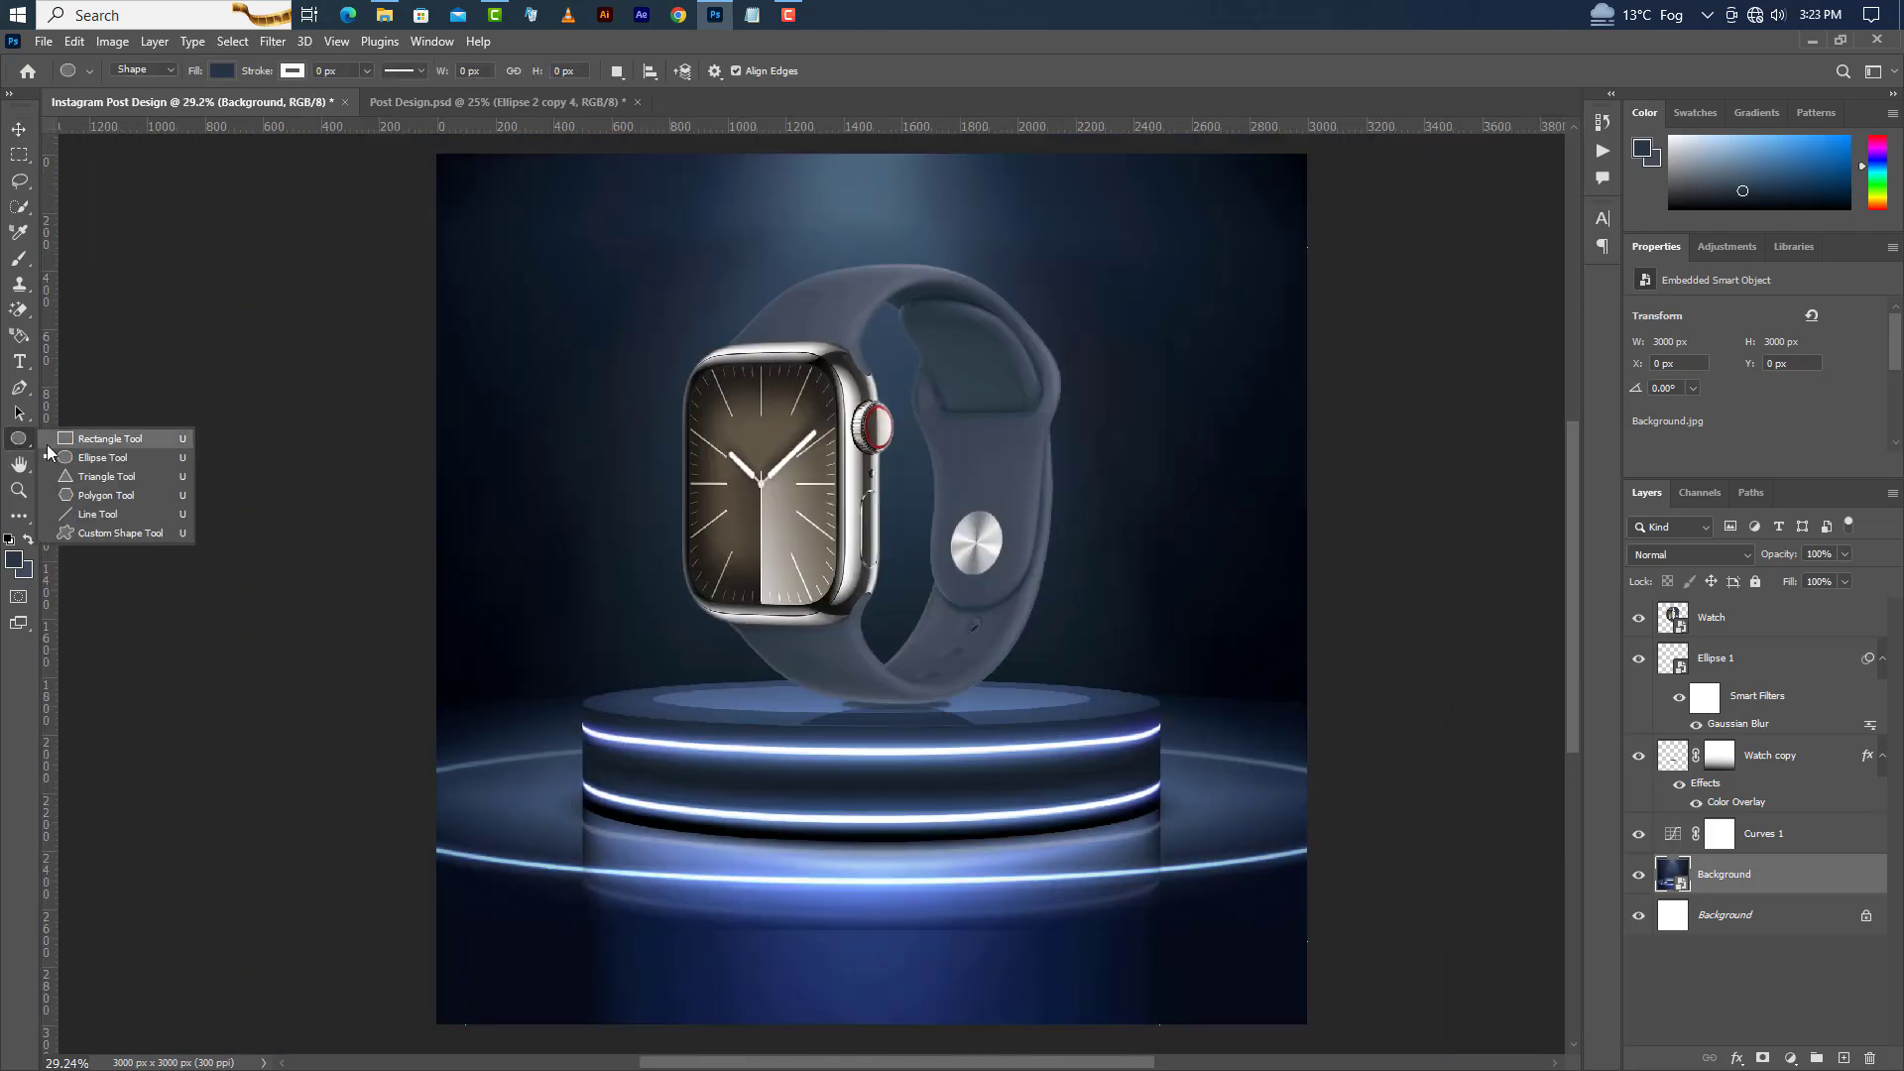
pyautogui.click(74, 463)
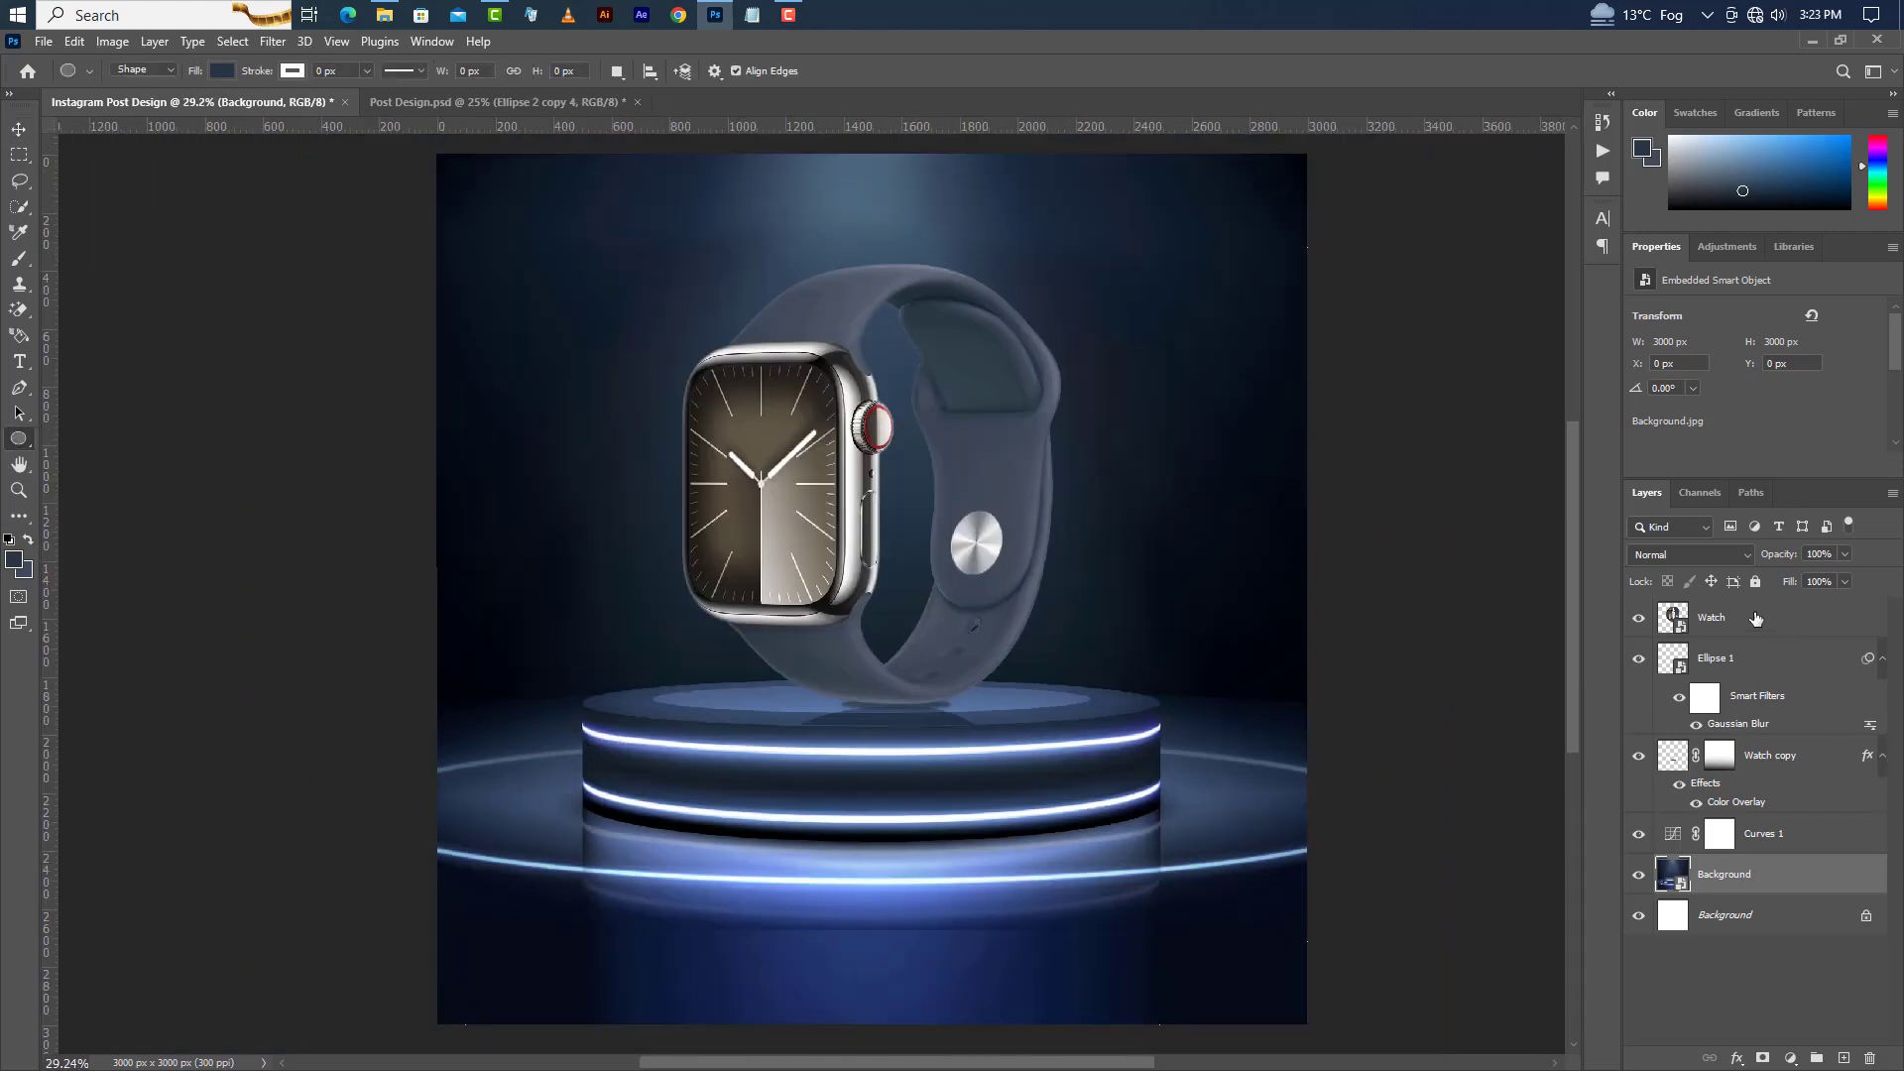
pyautogui.click(1757, 620)
pyautogui.click(1842, 1054)
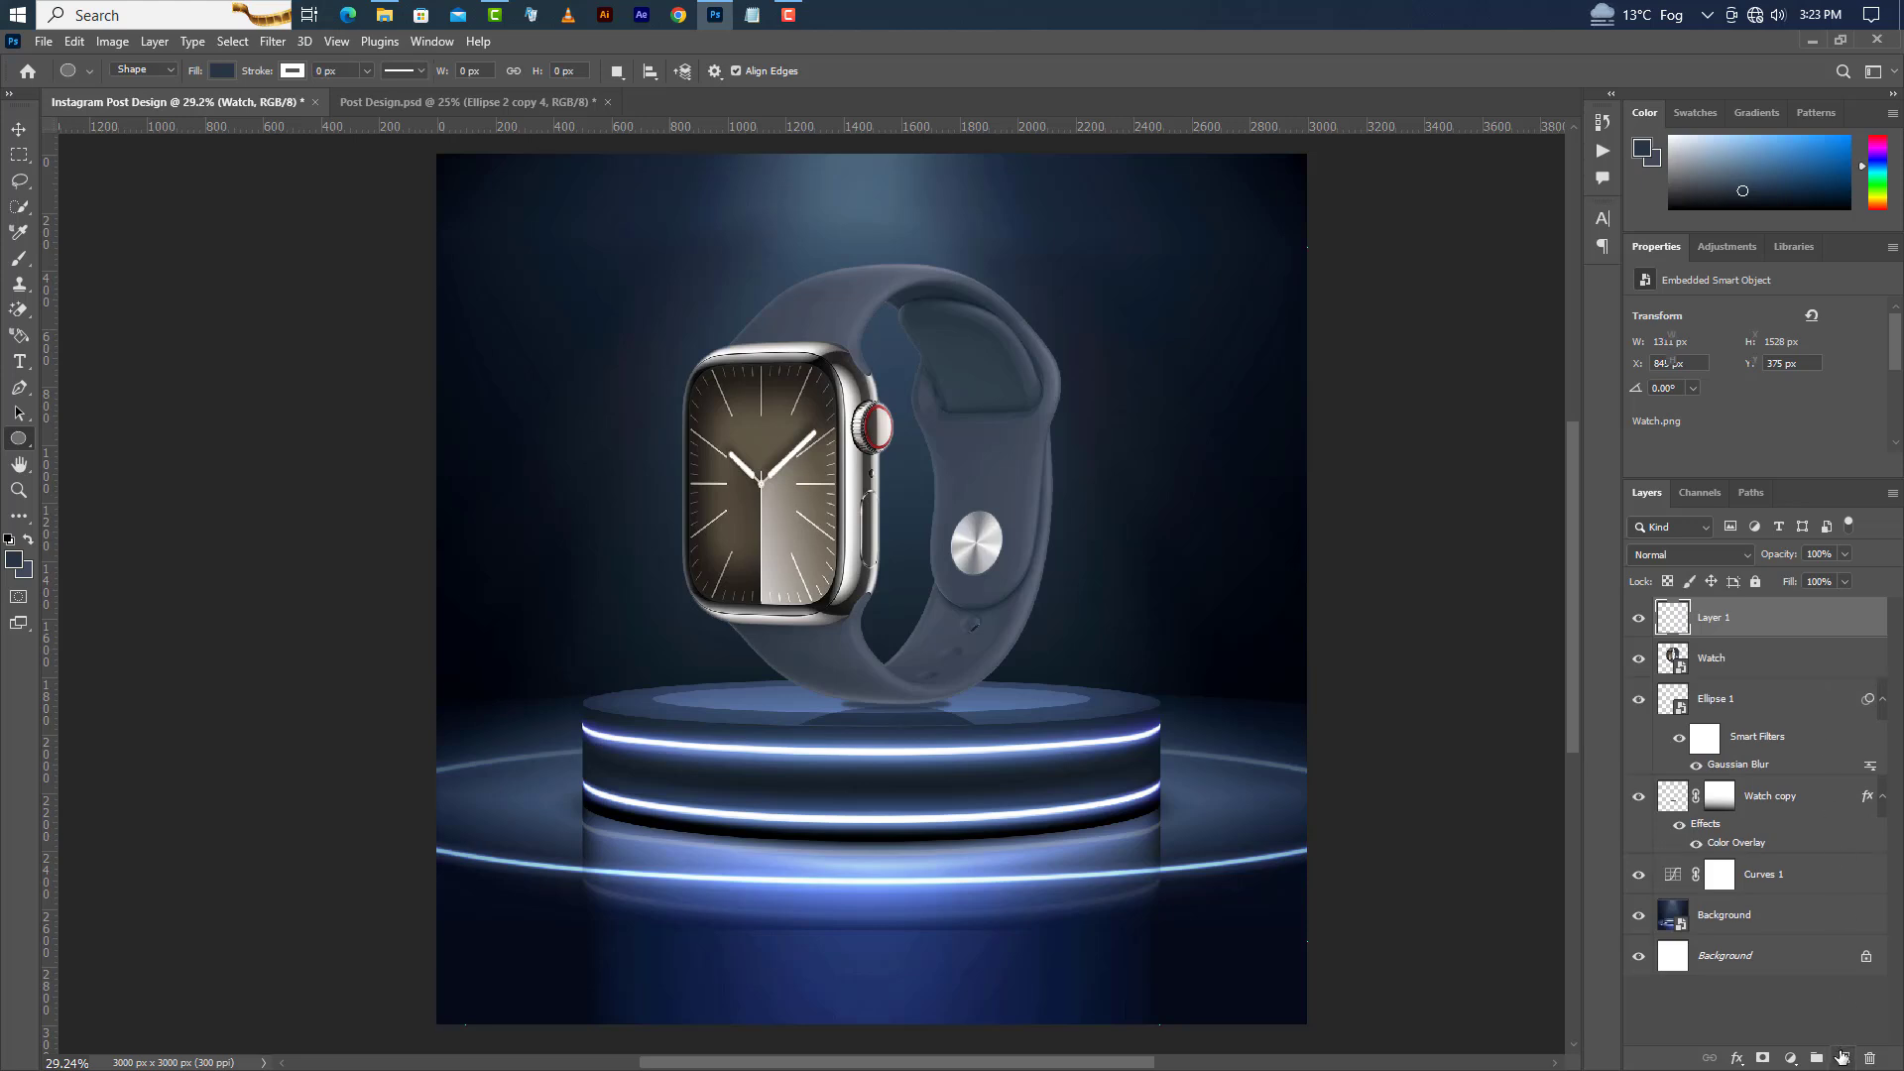
pyautogui.moveTo(595, 294); pyautogui.dragTo(1086, 947)
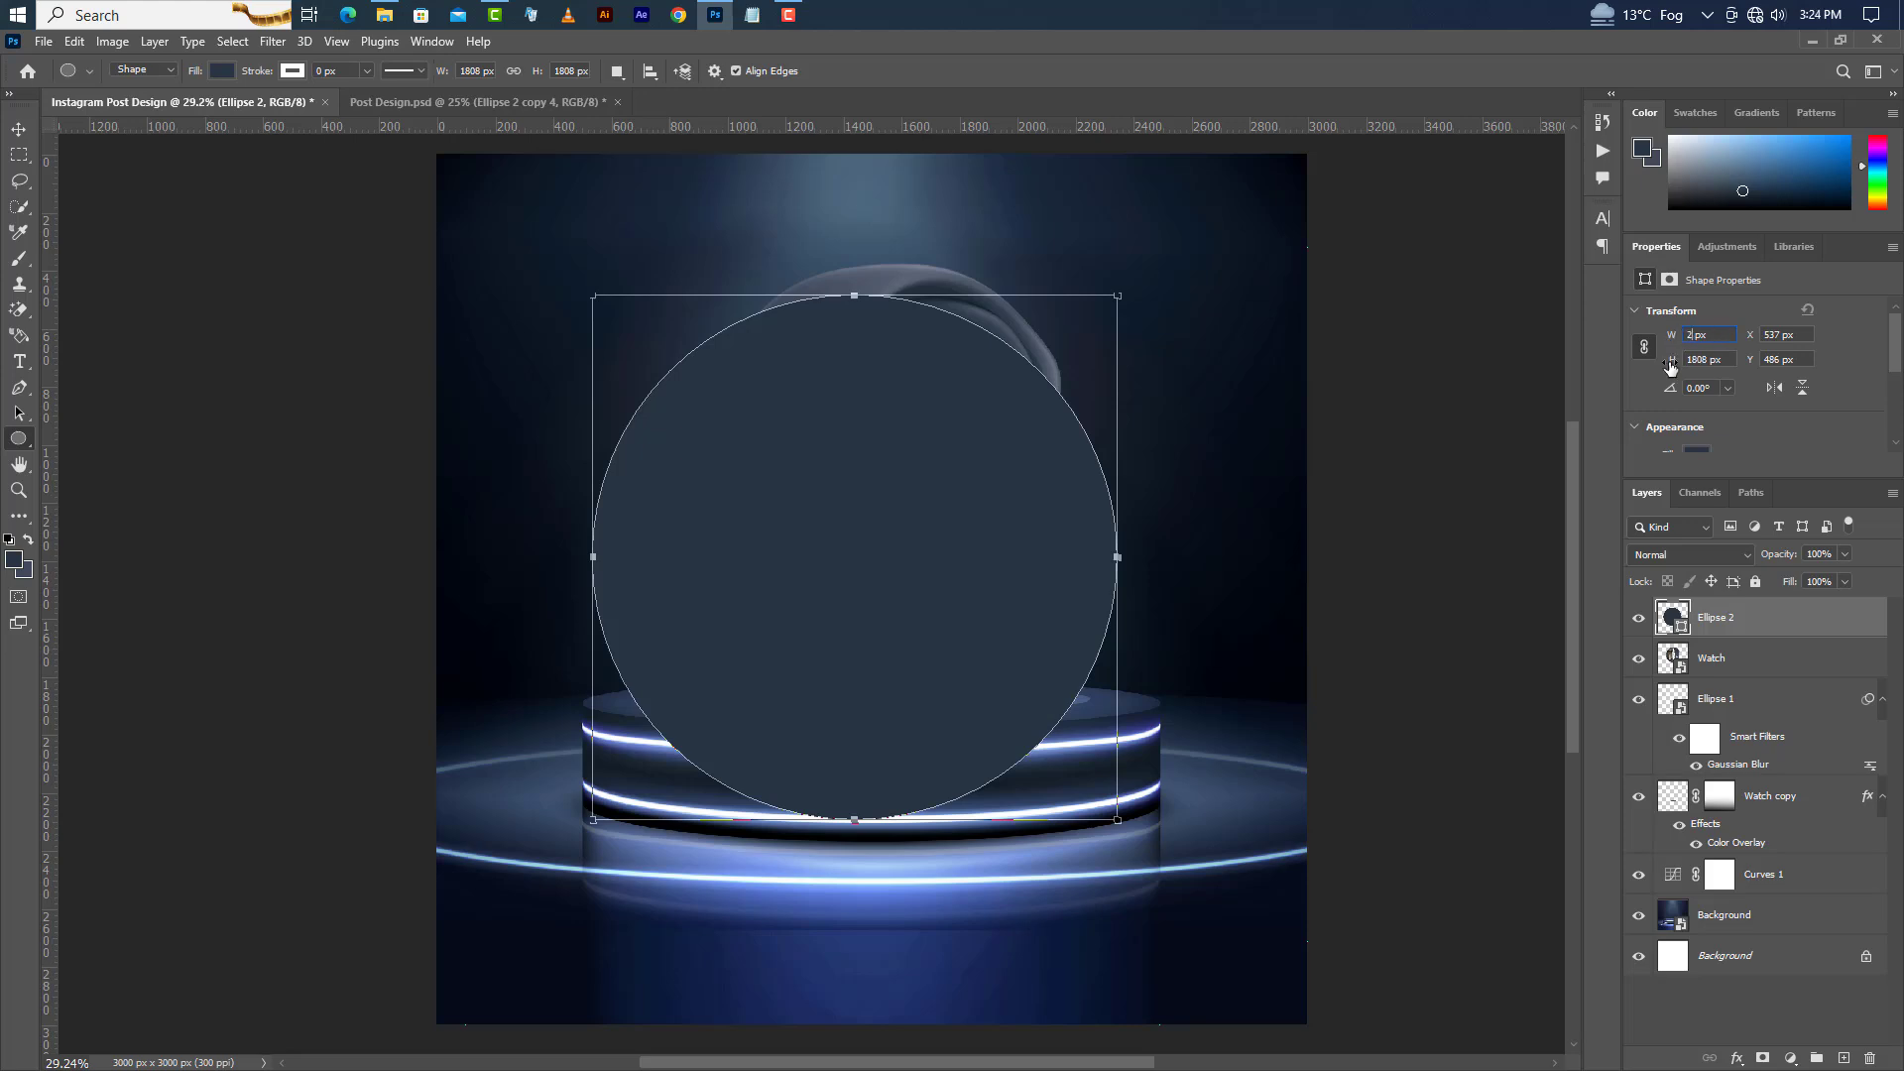
pyautogui.write('635')
pyautogui.press('Return')
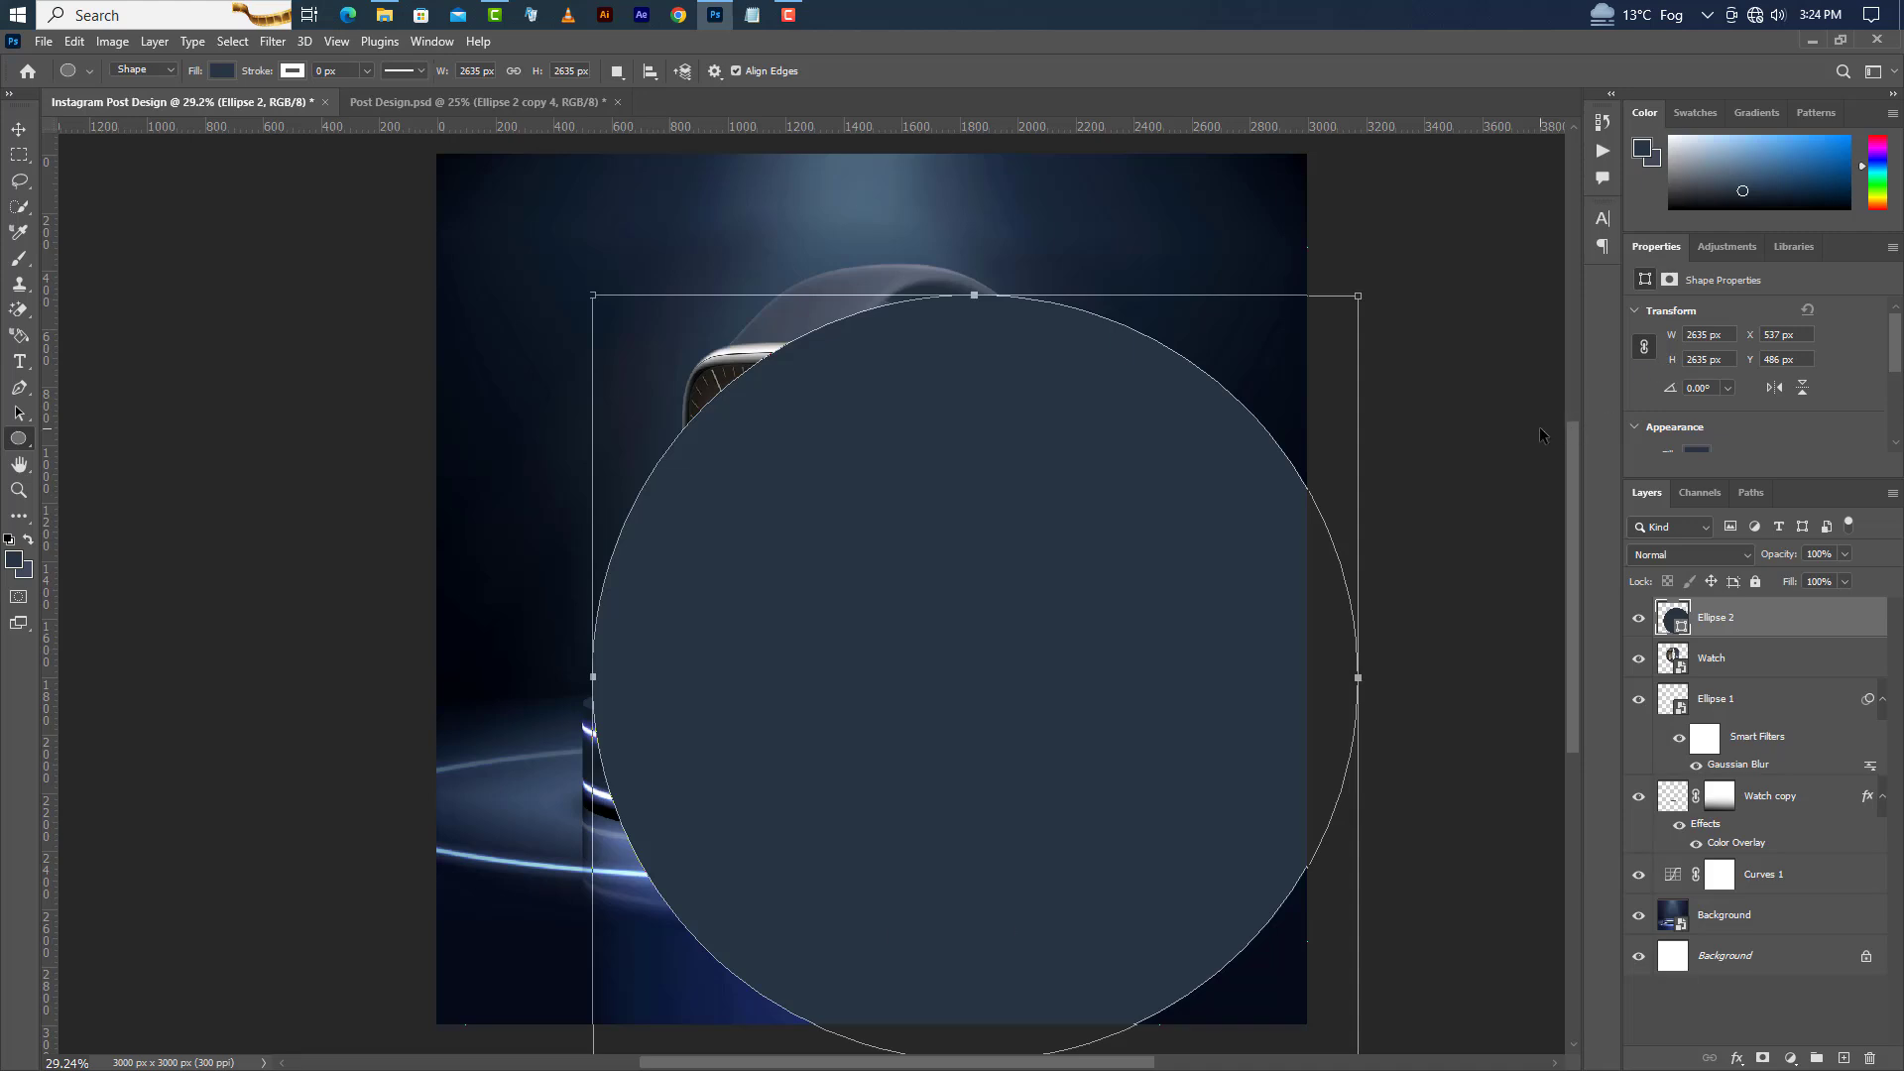
# Center the circle horizontally and vertically on the canvas, then deselect.
pyautogui.hotkey('ctrl', 'a')
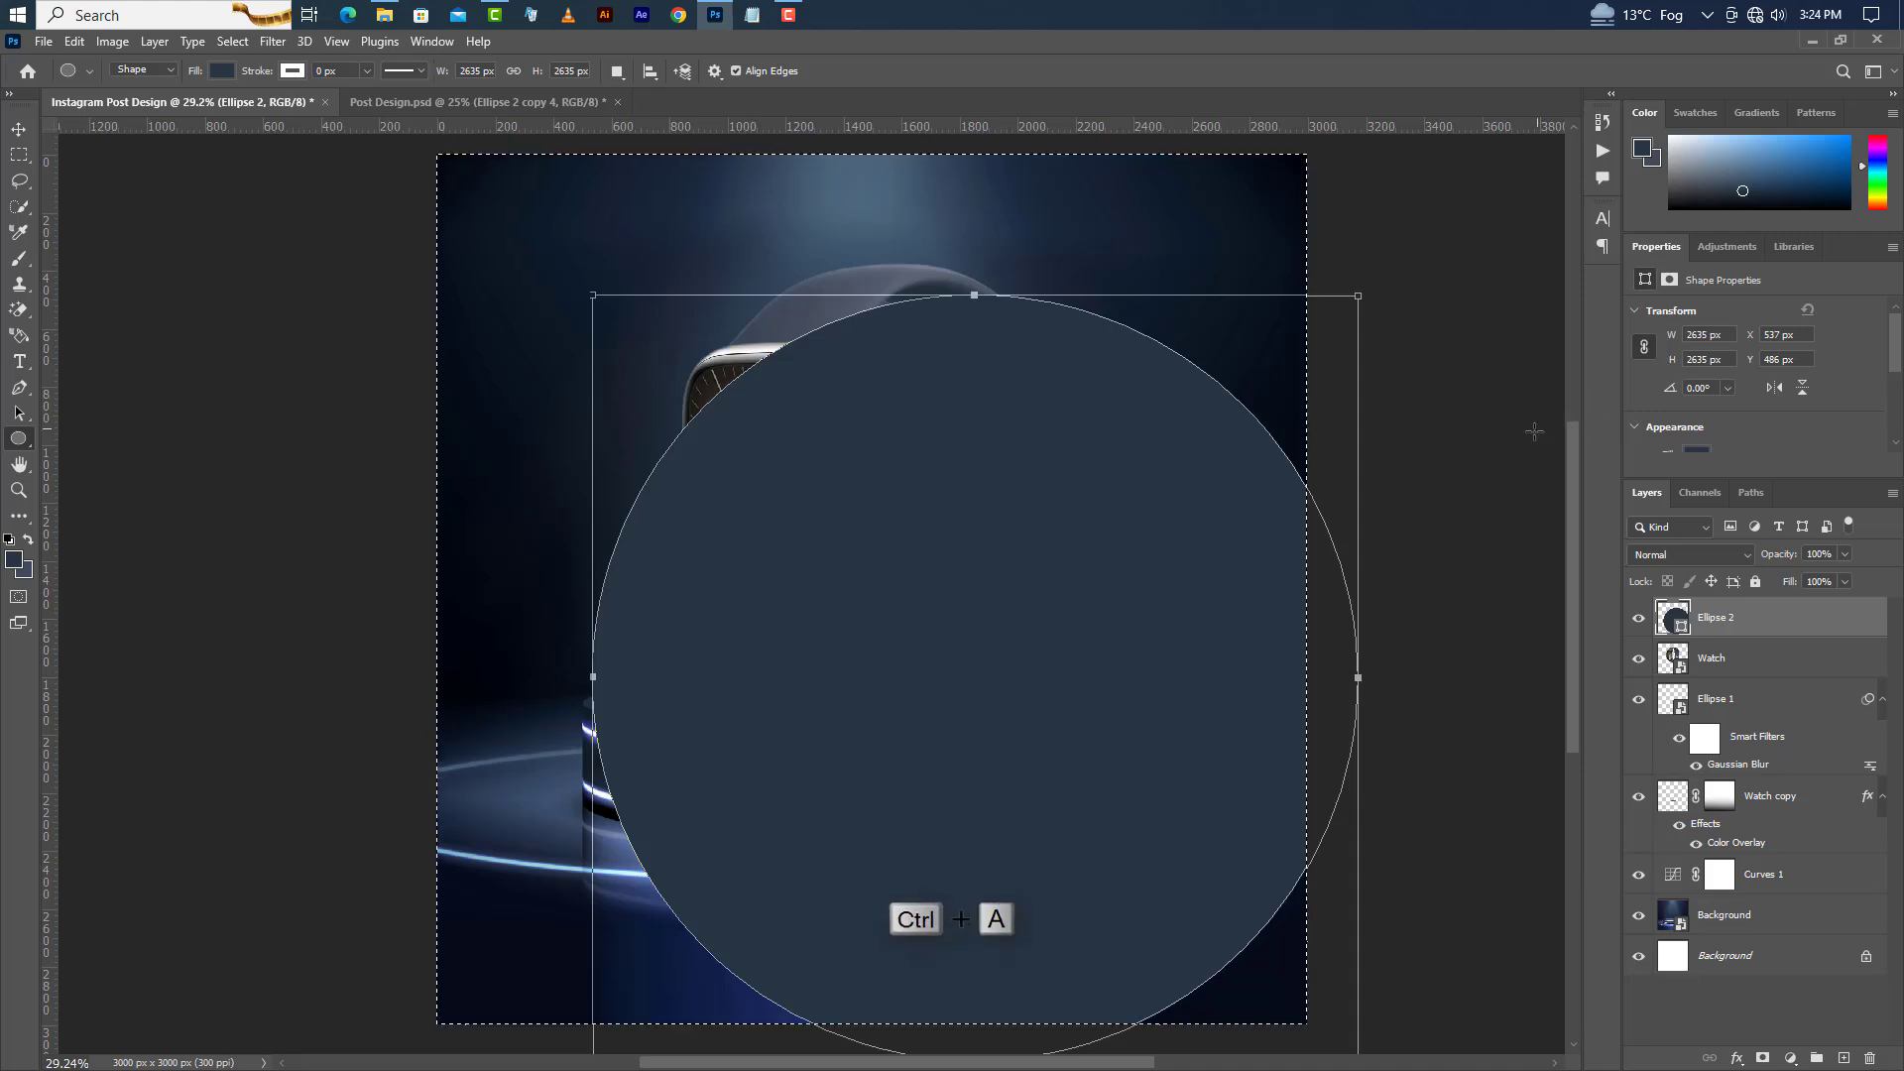
pyautogui.click(19, 130)
pyautogui.click(453, 70)
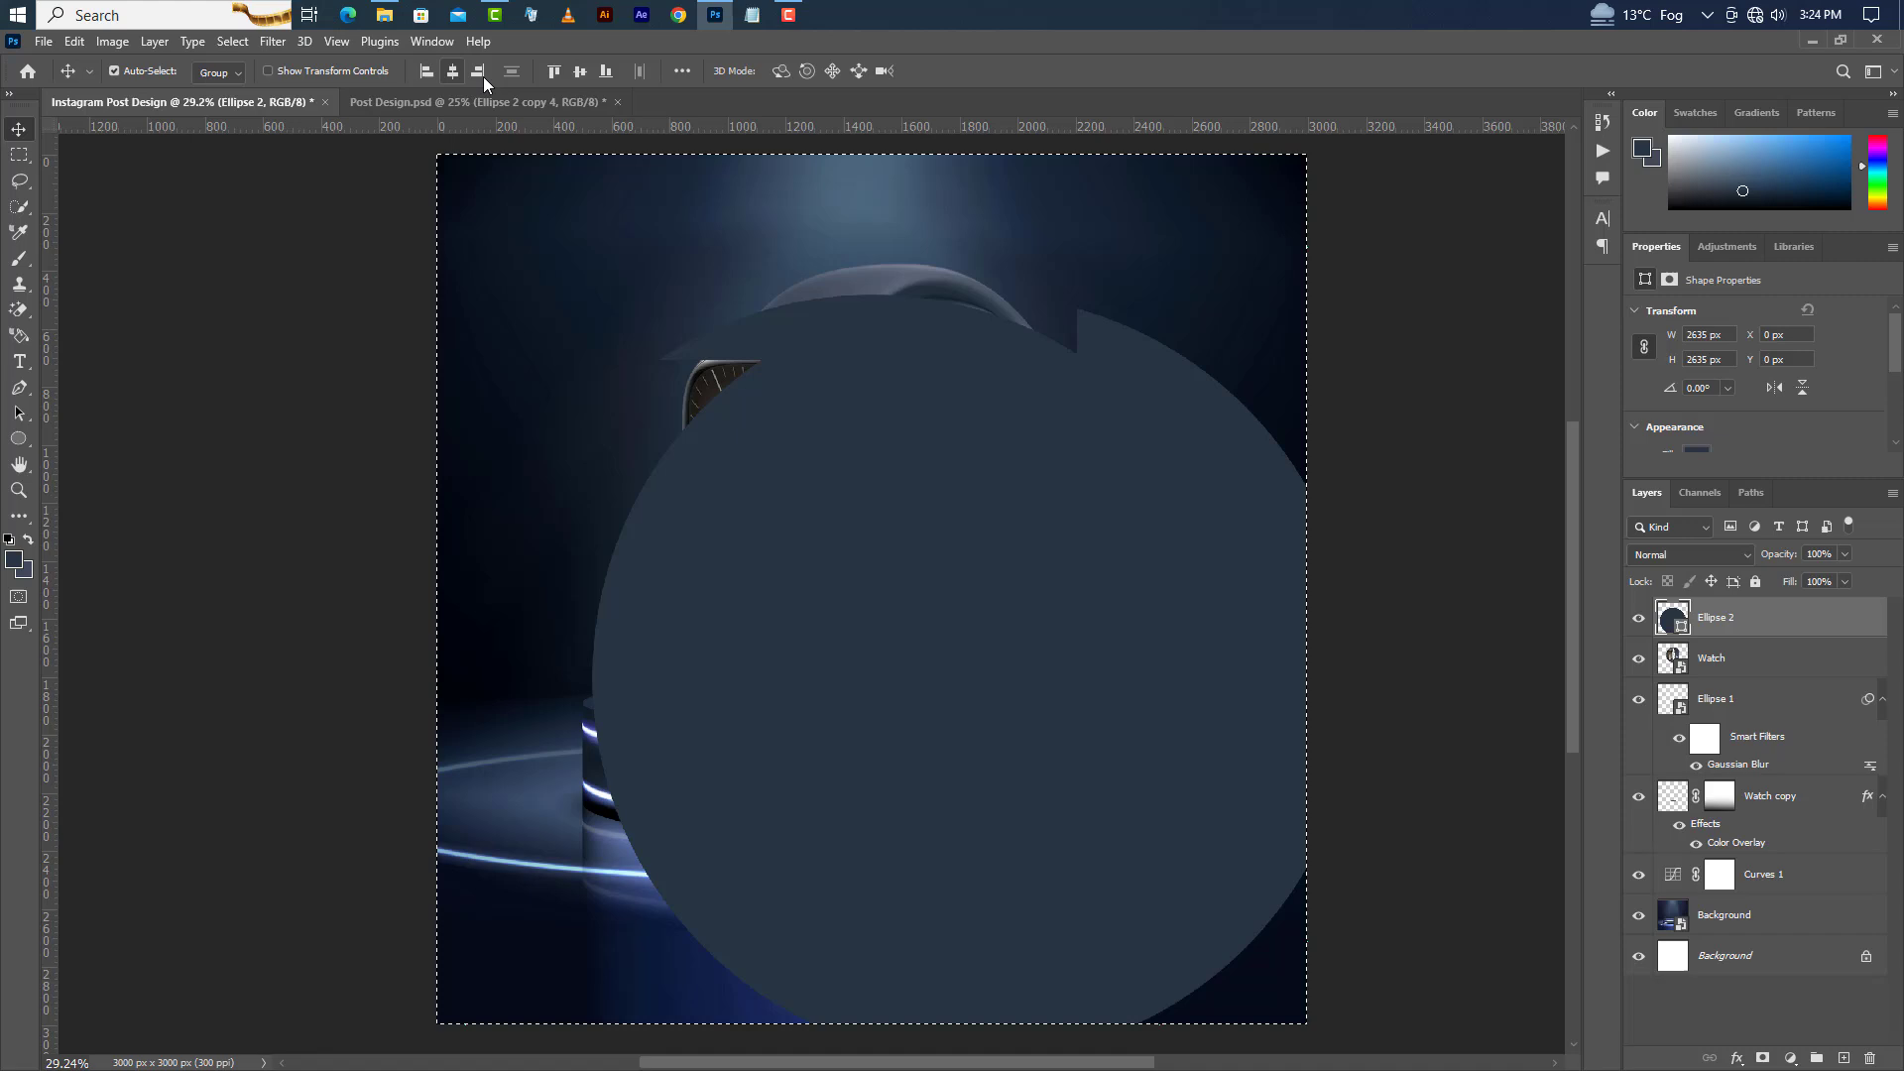
pyautogui.click(577, 71)
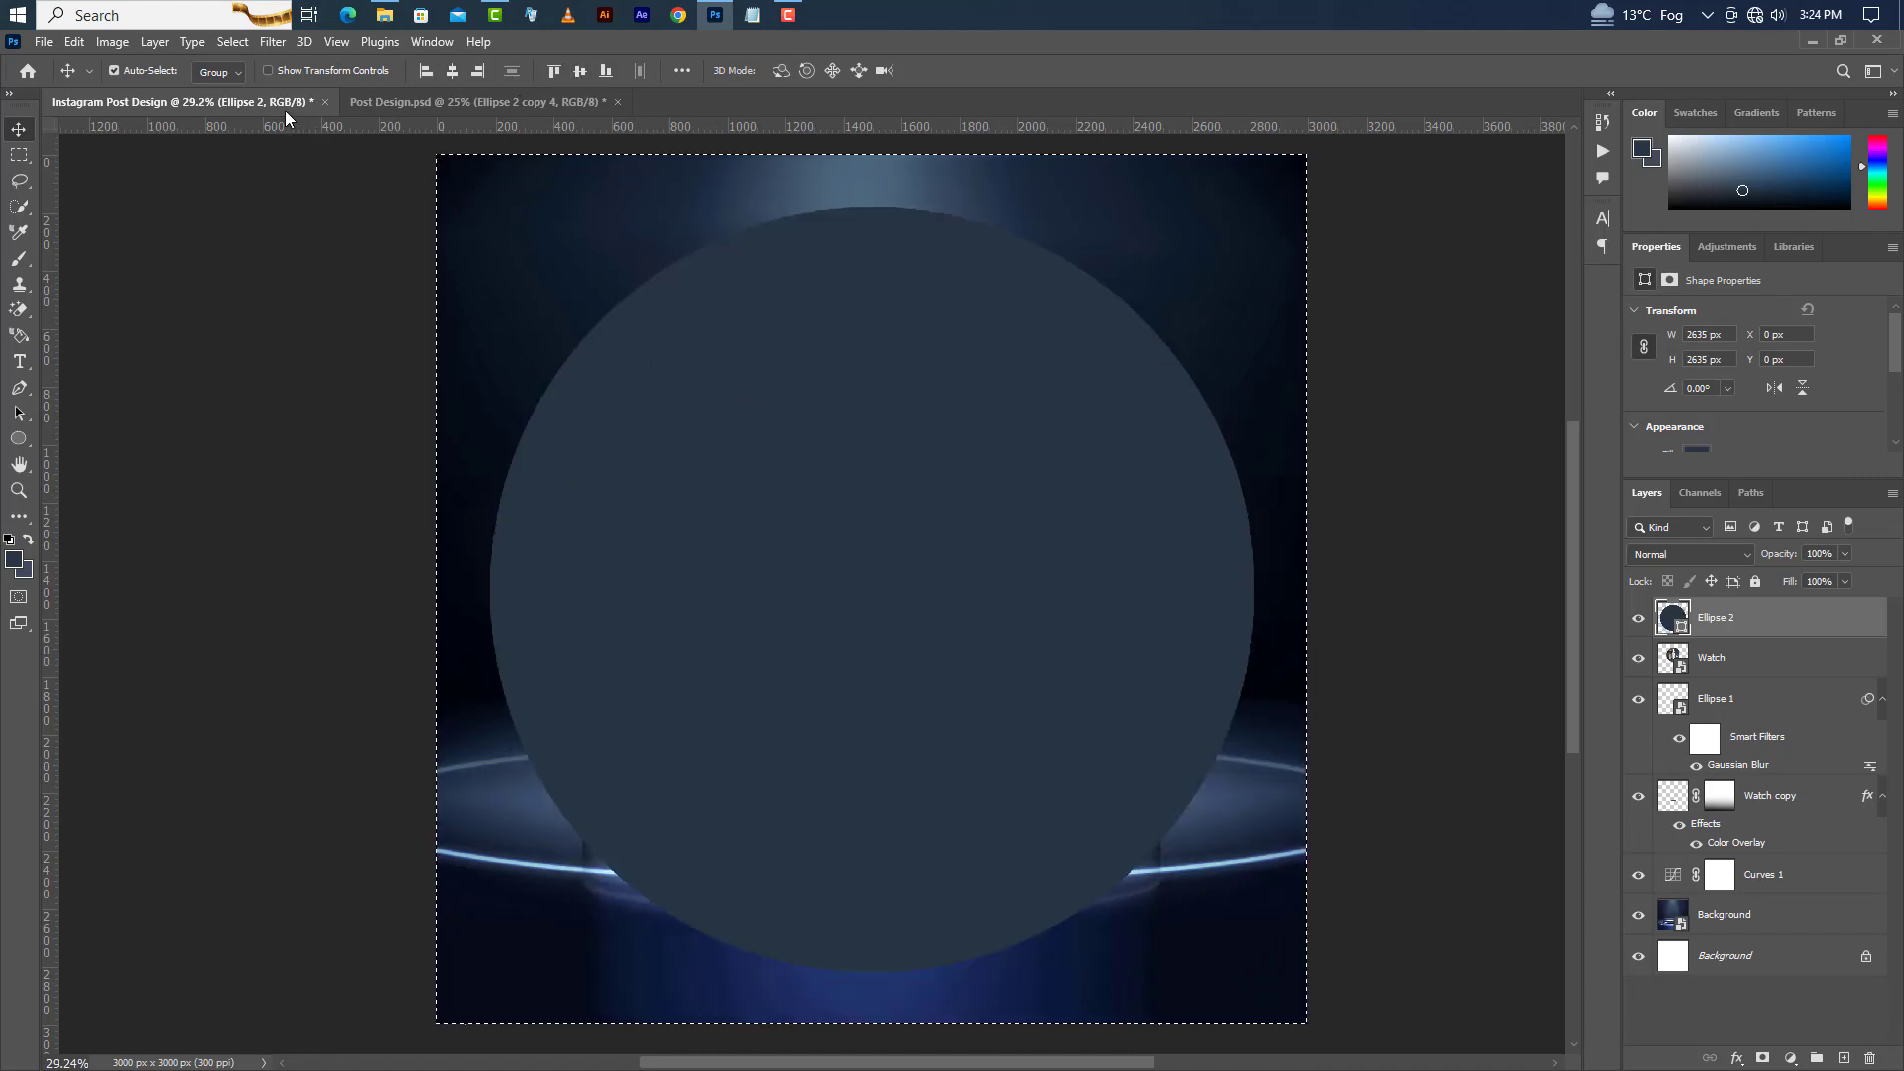
pyautogui.click(232, 41)
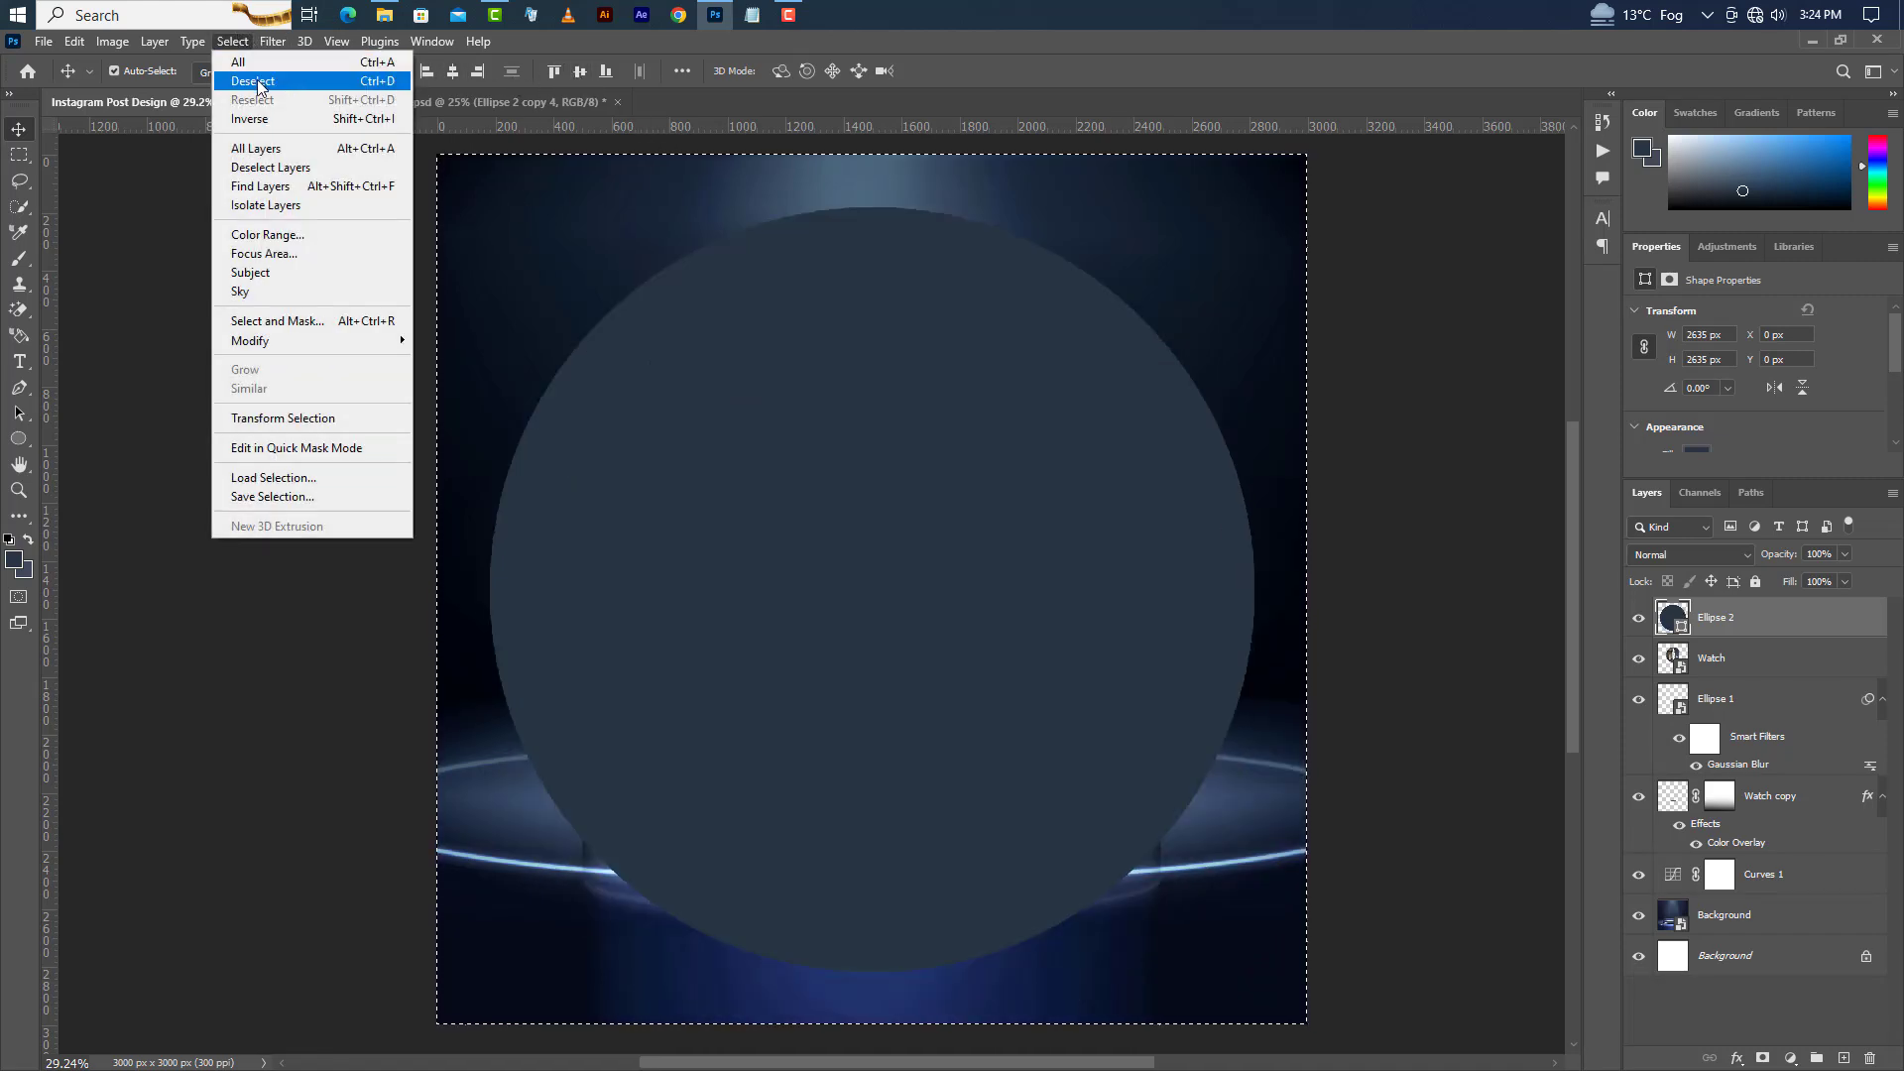
pyautogui.click(256, 81)
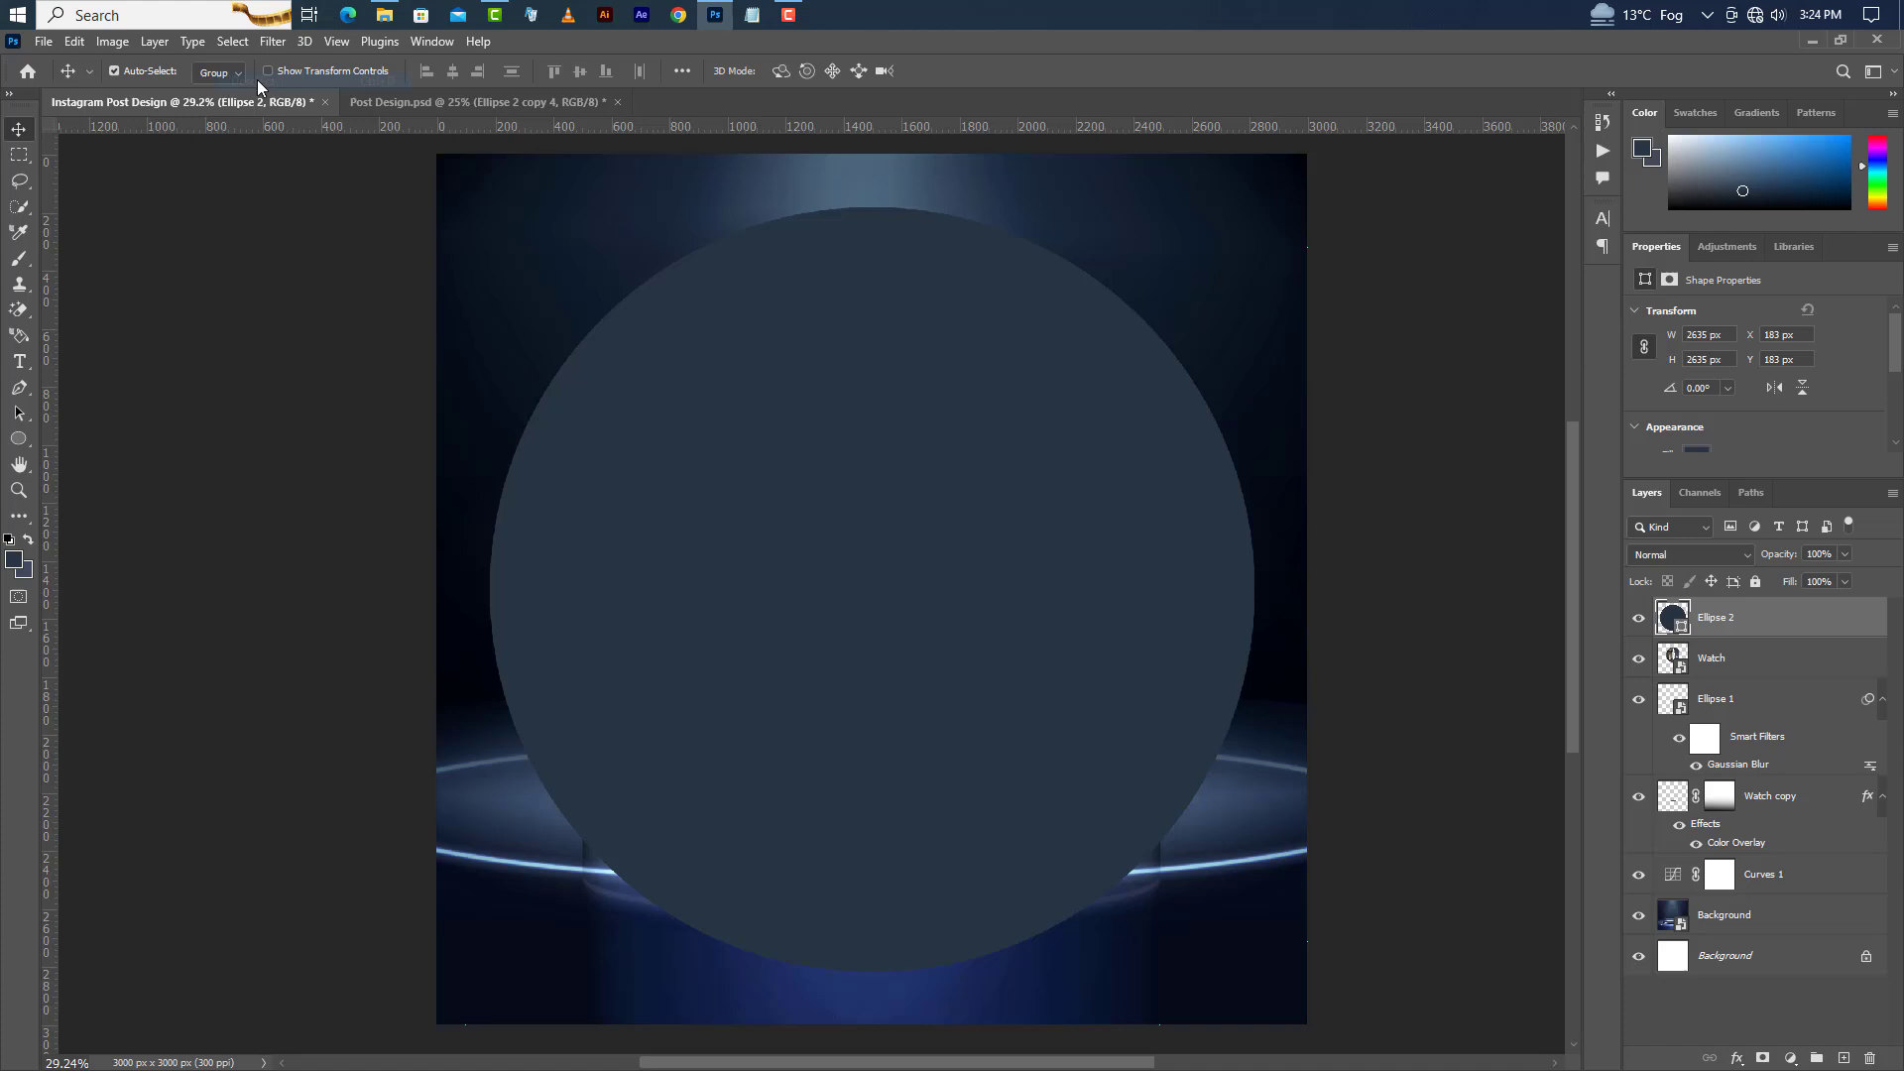
# Remove the circle's fill so only its white 20 px stroke ring remains.
pyautogui.click(19, 439)
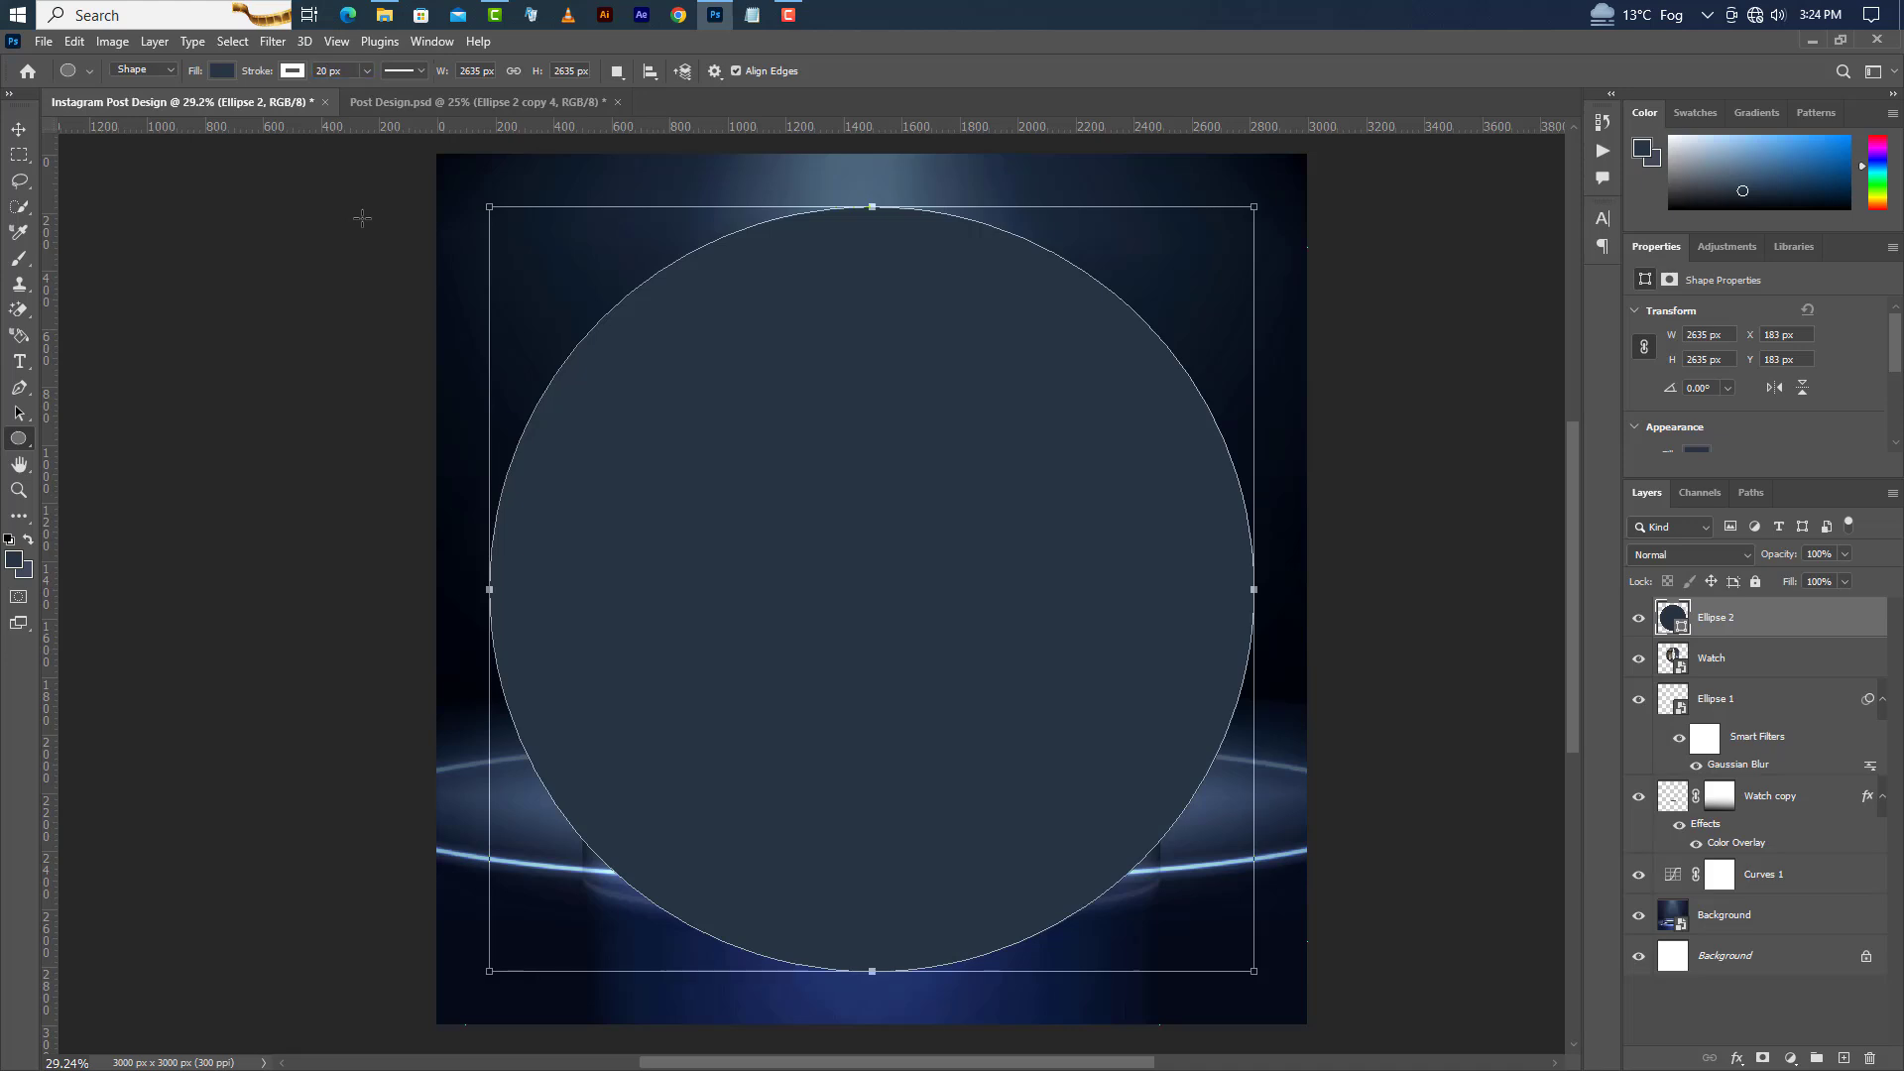
pyautogui.click(222, 71)
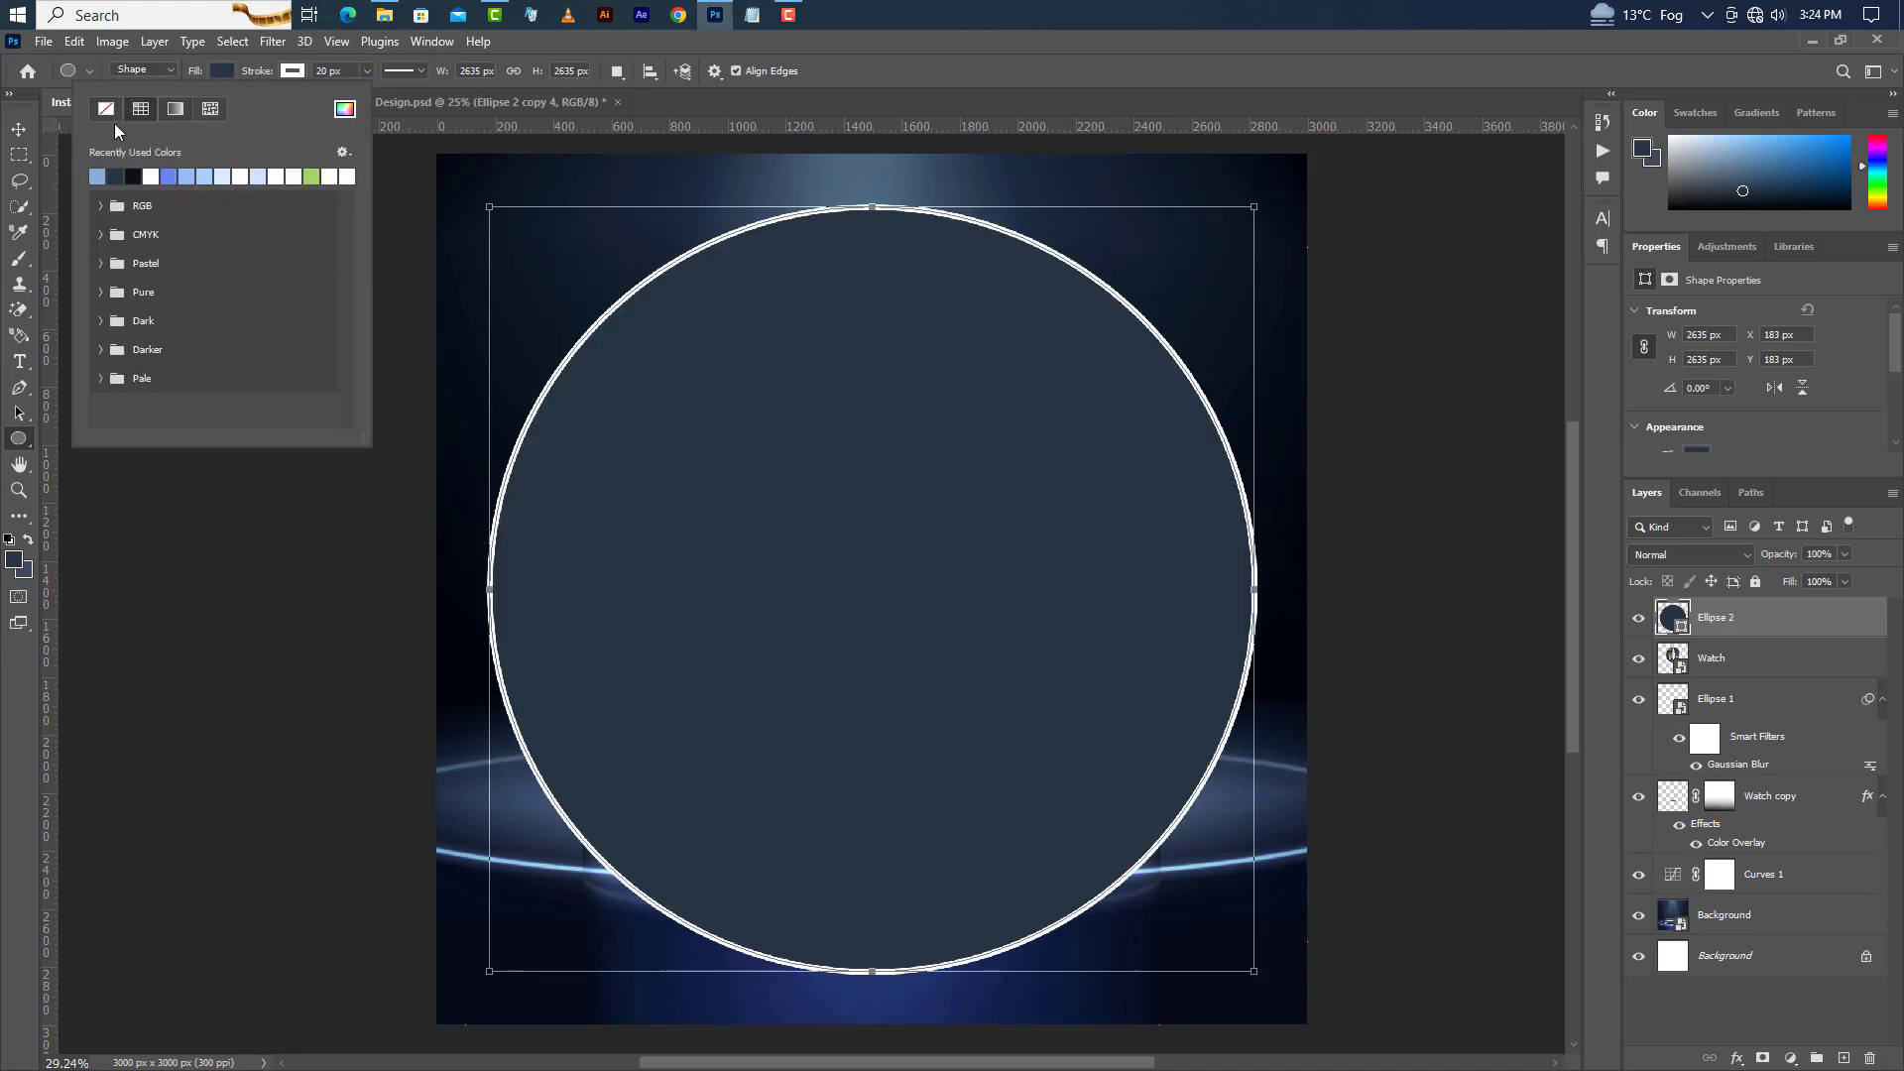
pyautogui.click(106, 109)
pyautogui.click(17, 130)
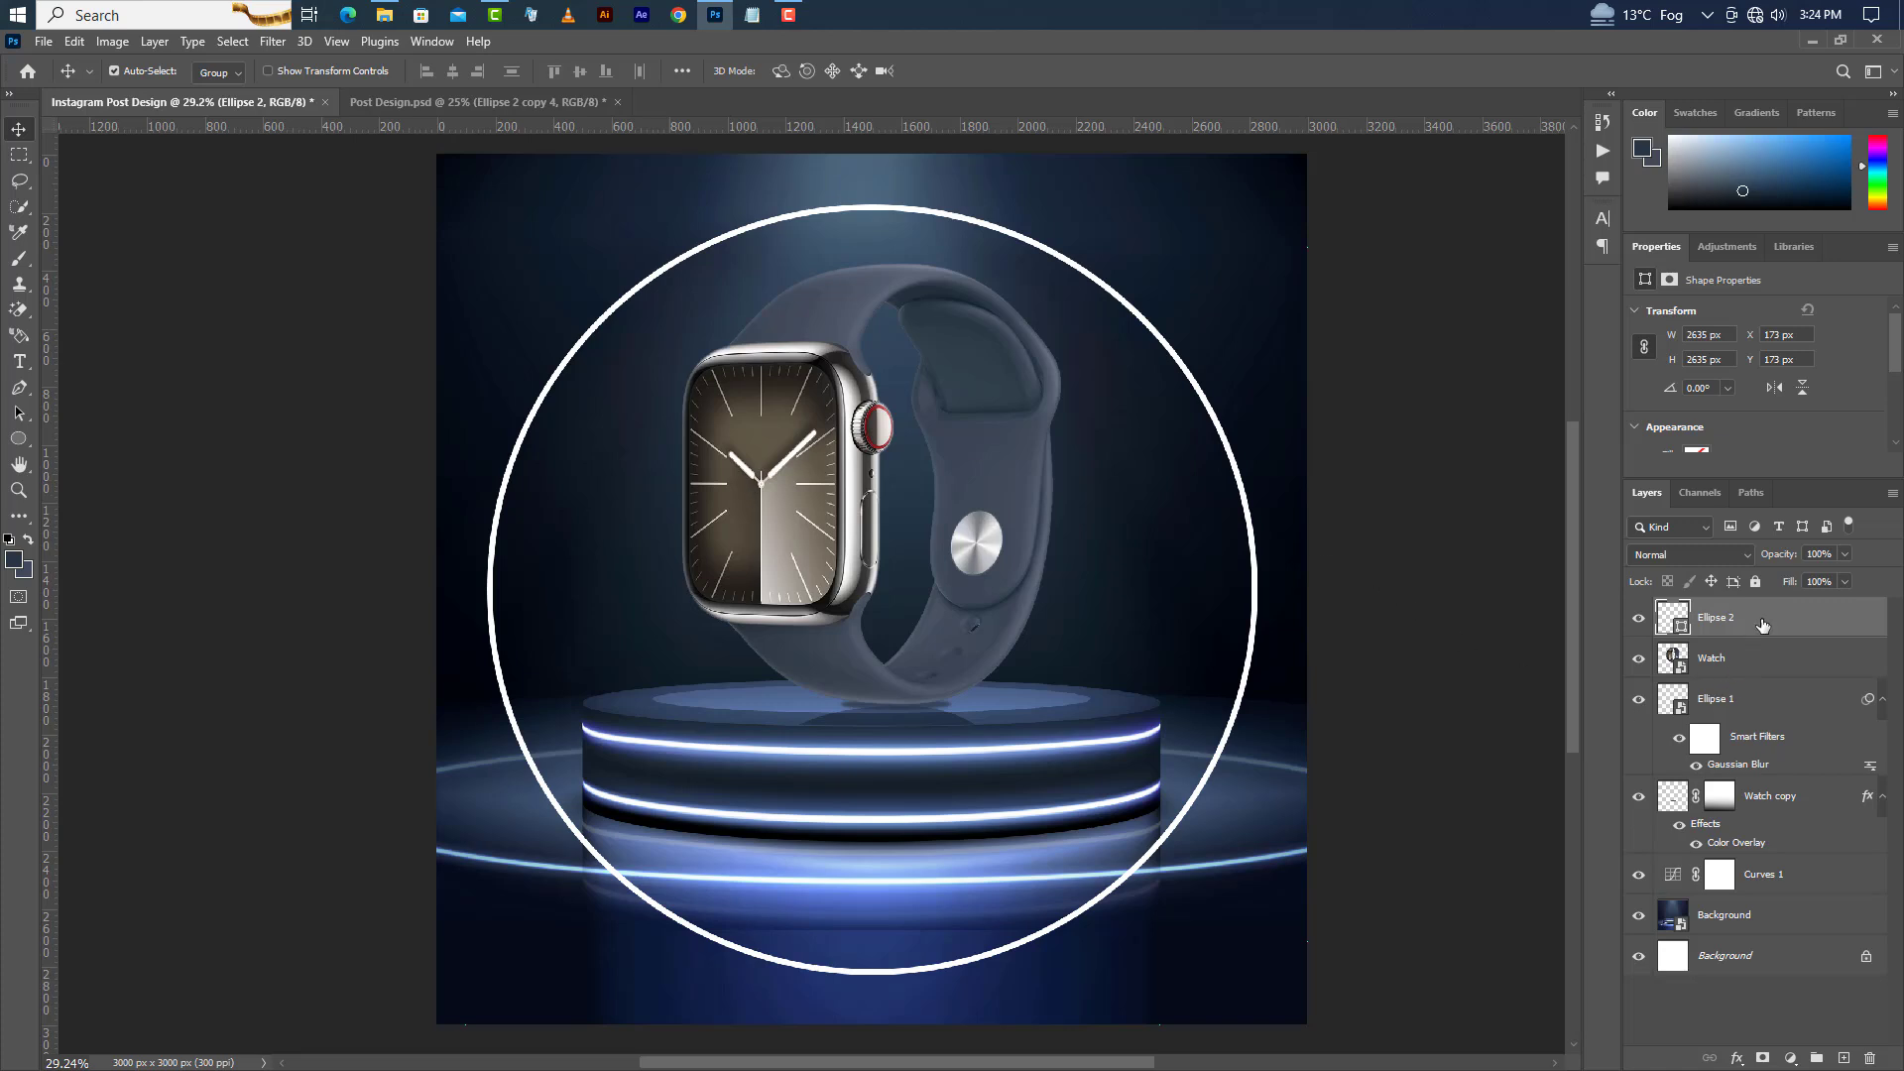
# Duplicate the circle ring layer.
pyautogui.rightClick(1763, 624)
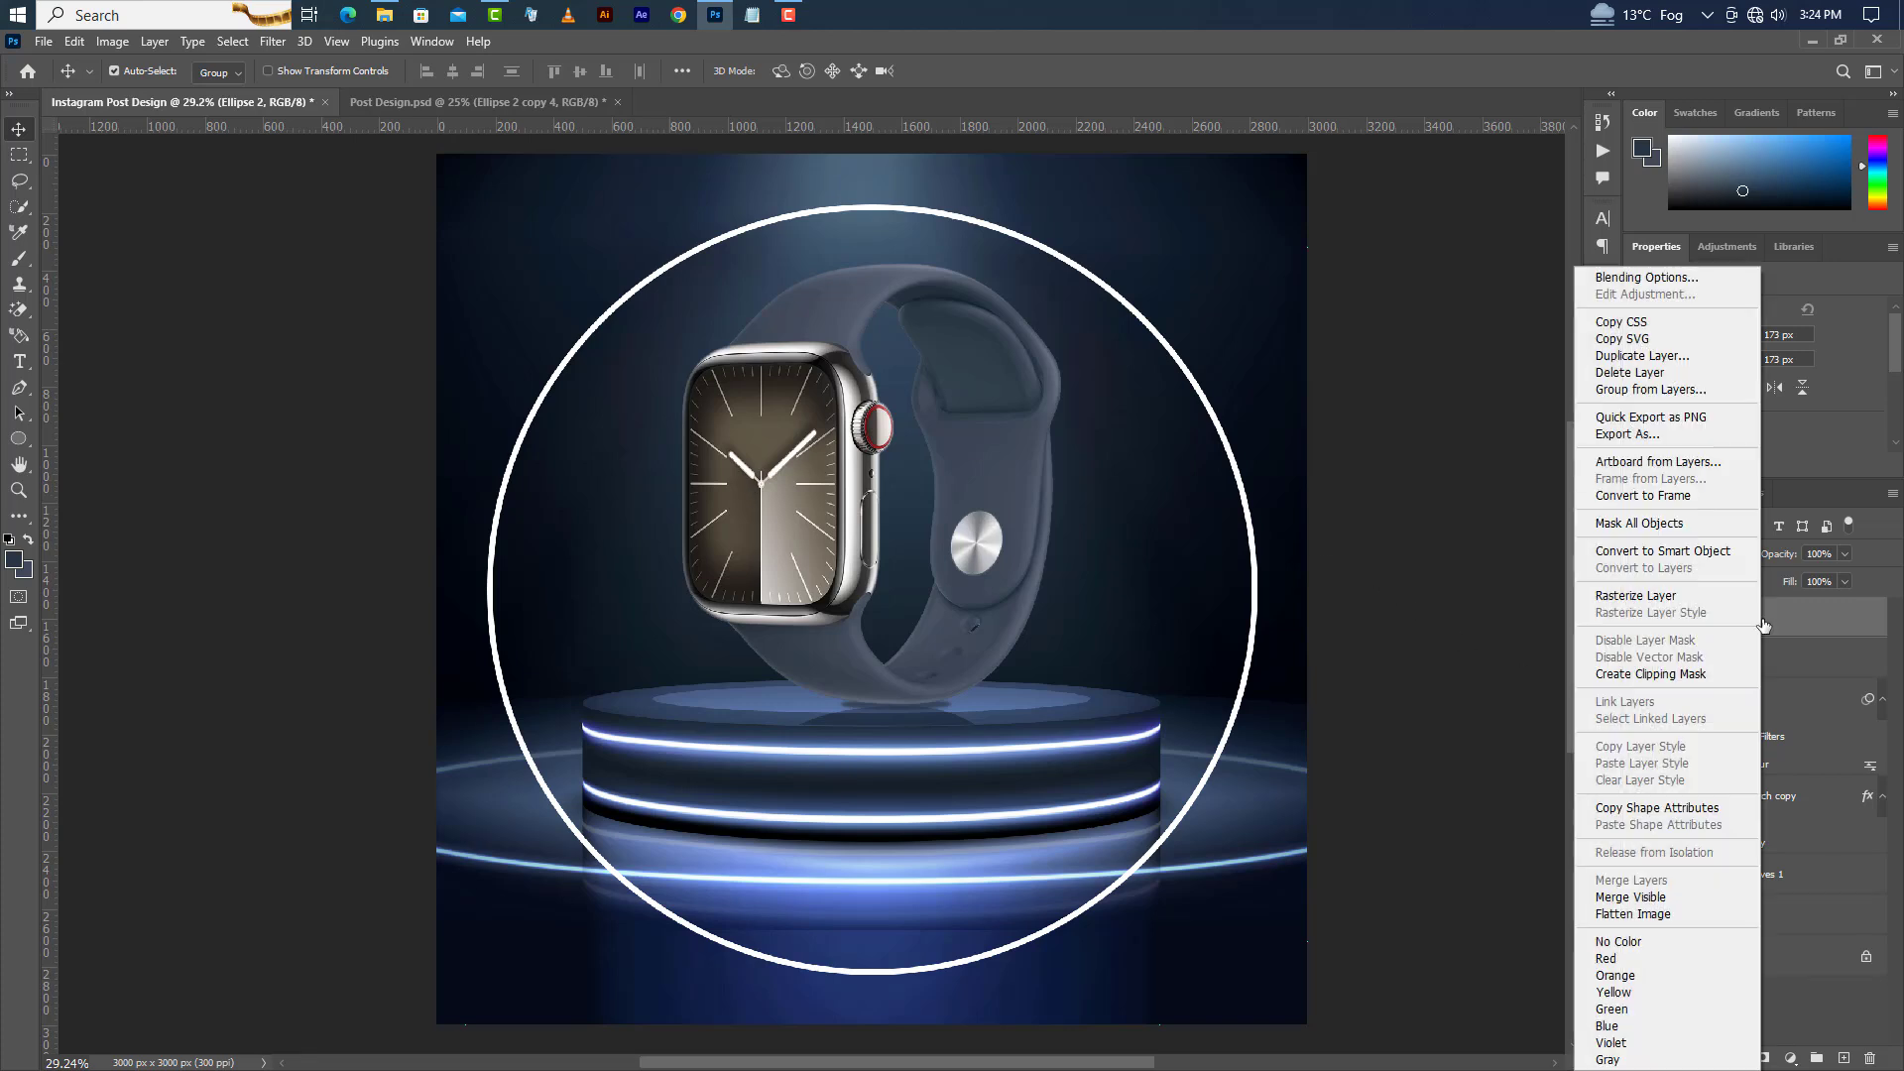
pyautogui.click(1621, 356)
pyautogui.click(878, 268)
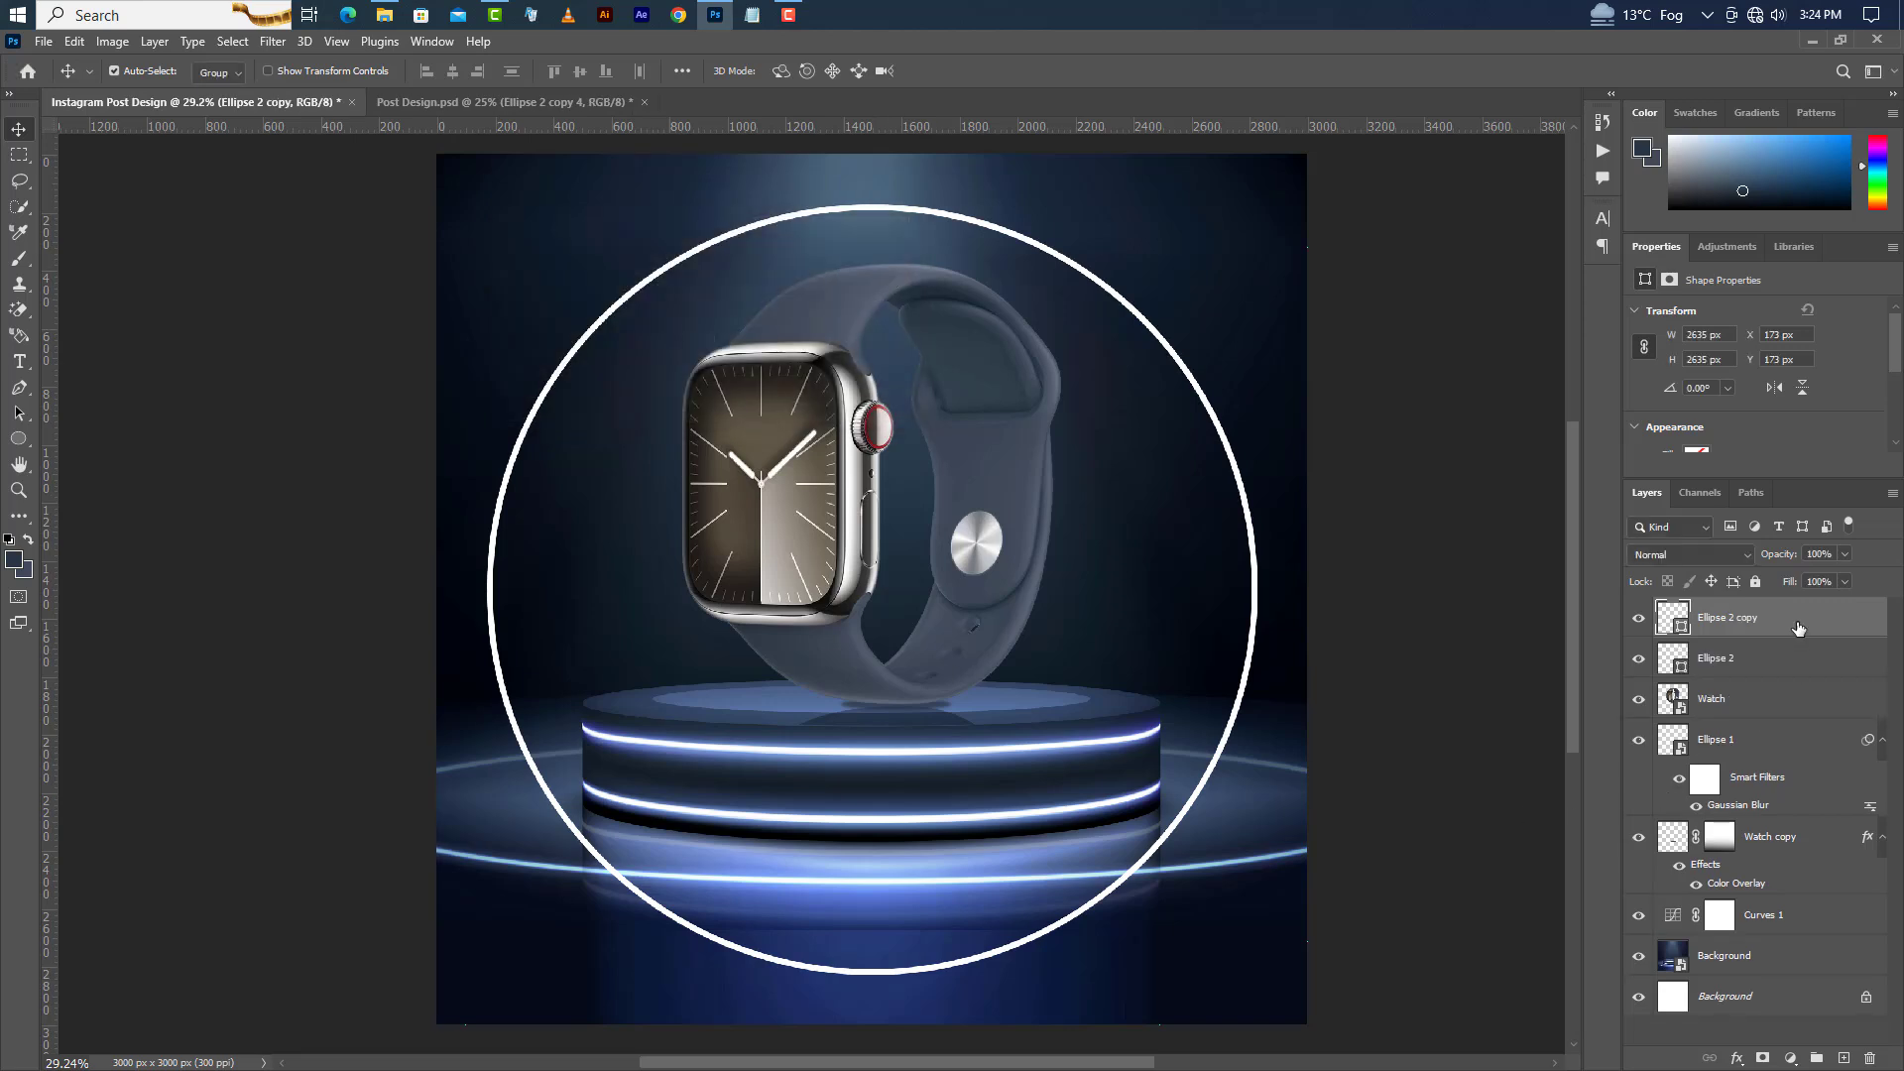
# Convert the duplicated ring to a smart object and apply a Gaussian Blur with a 10 px radius.
pyautogui.rightClick(1798, 628)
pyautogui.click(1699, 552)
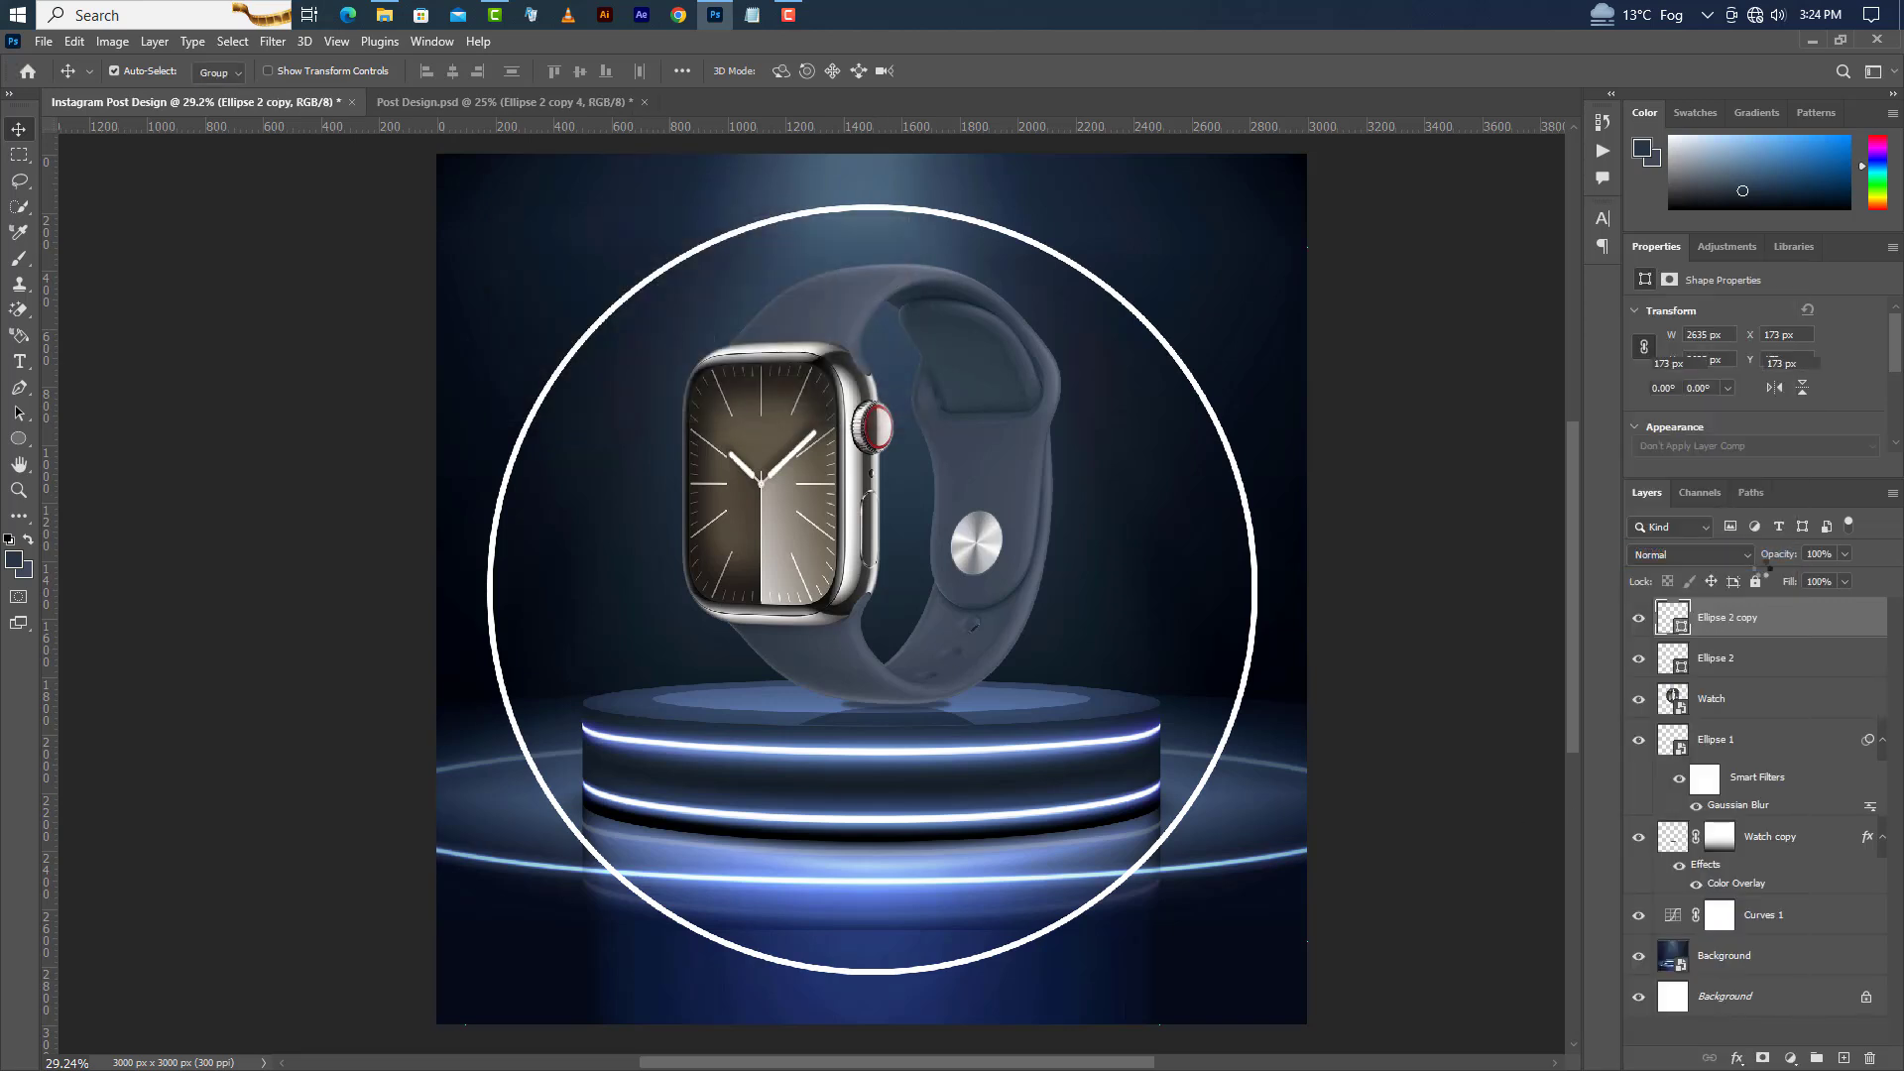
pyautogui.click(272, 42)
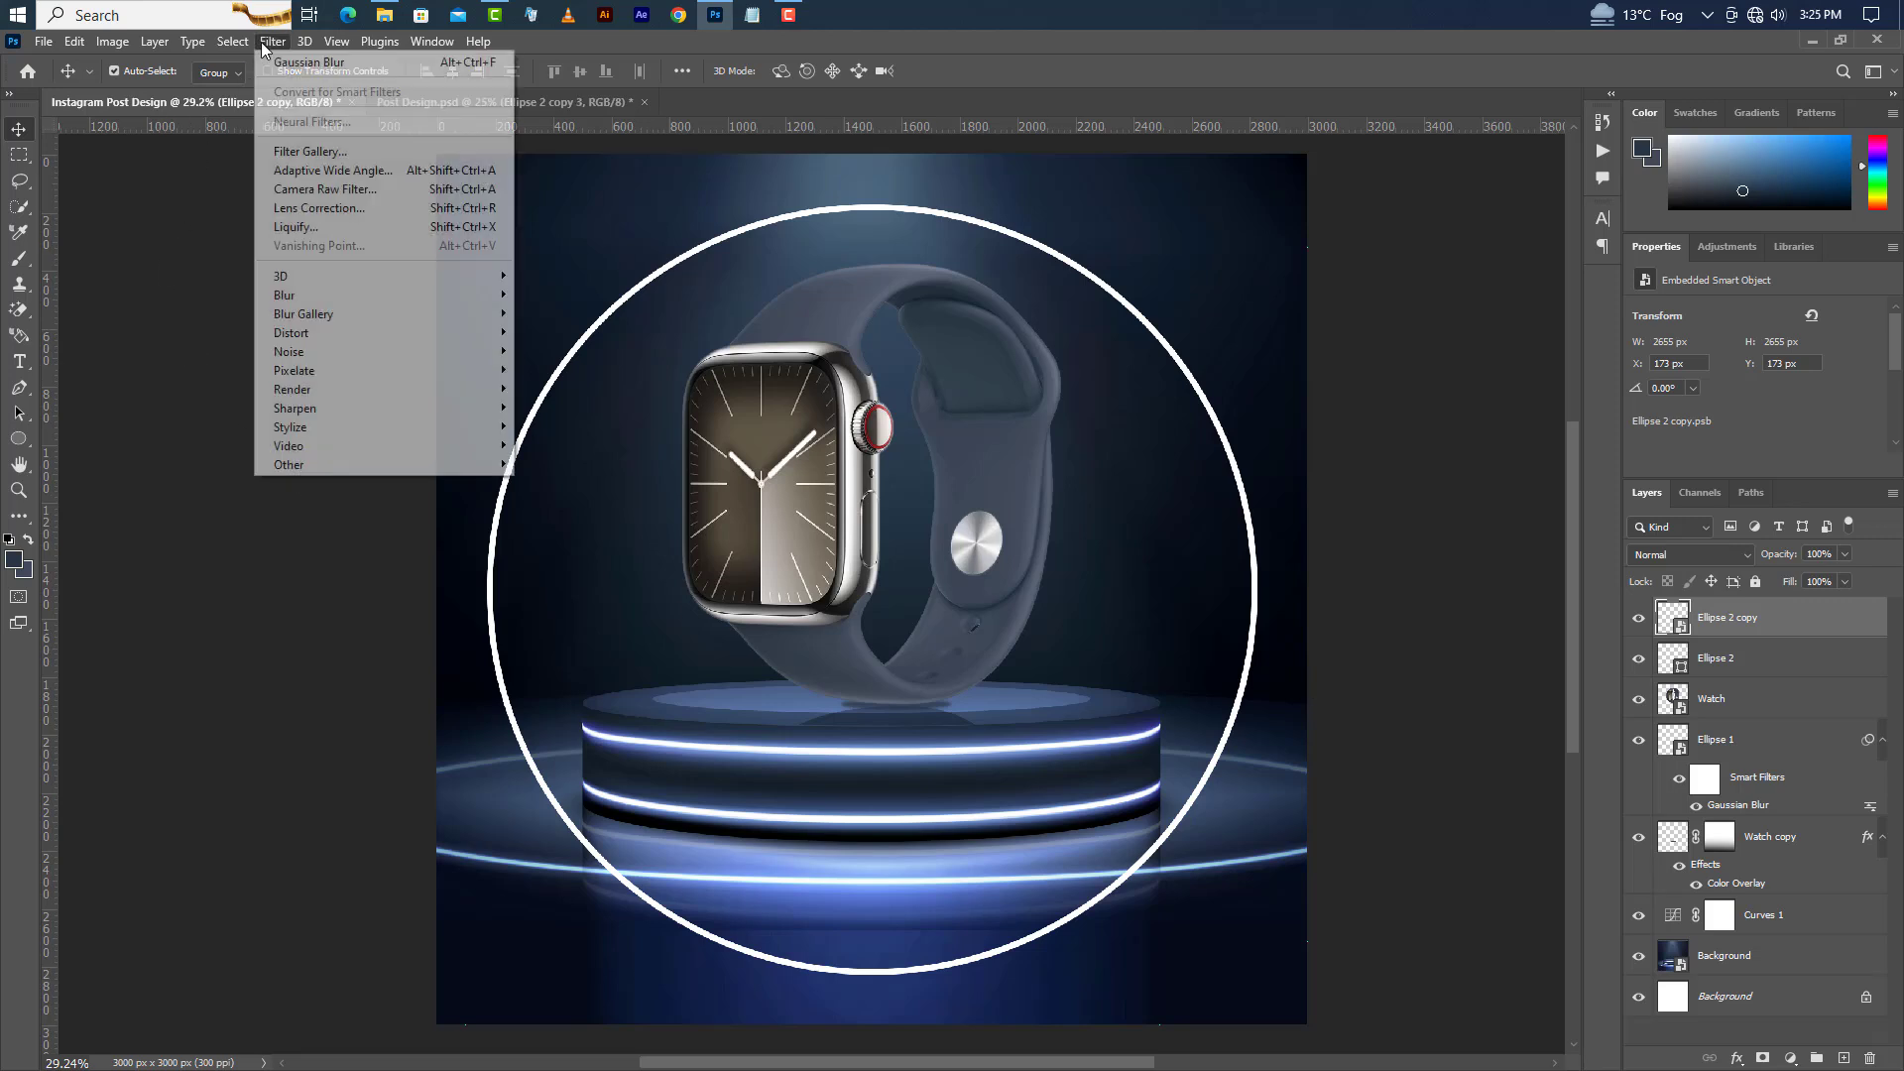
pyautogui.moveTo(331, 296)
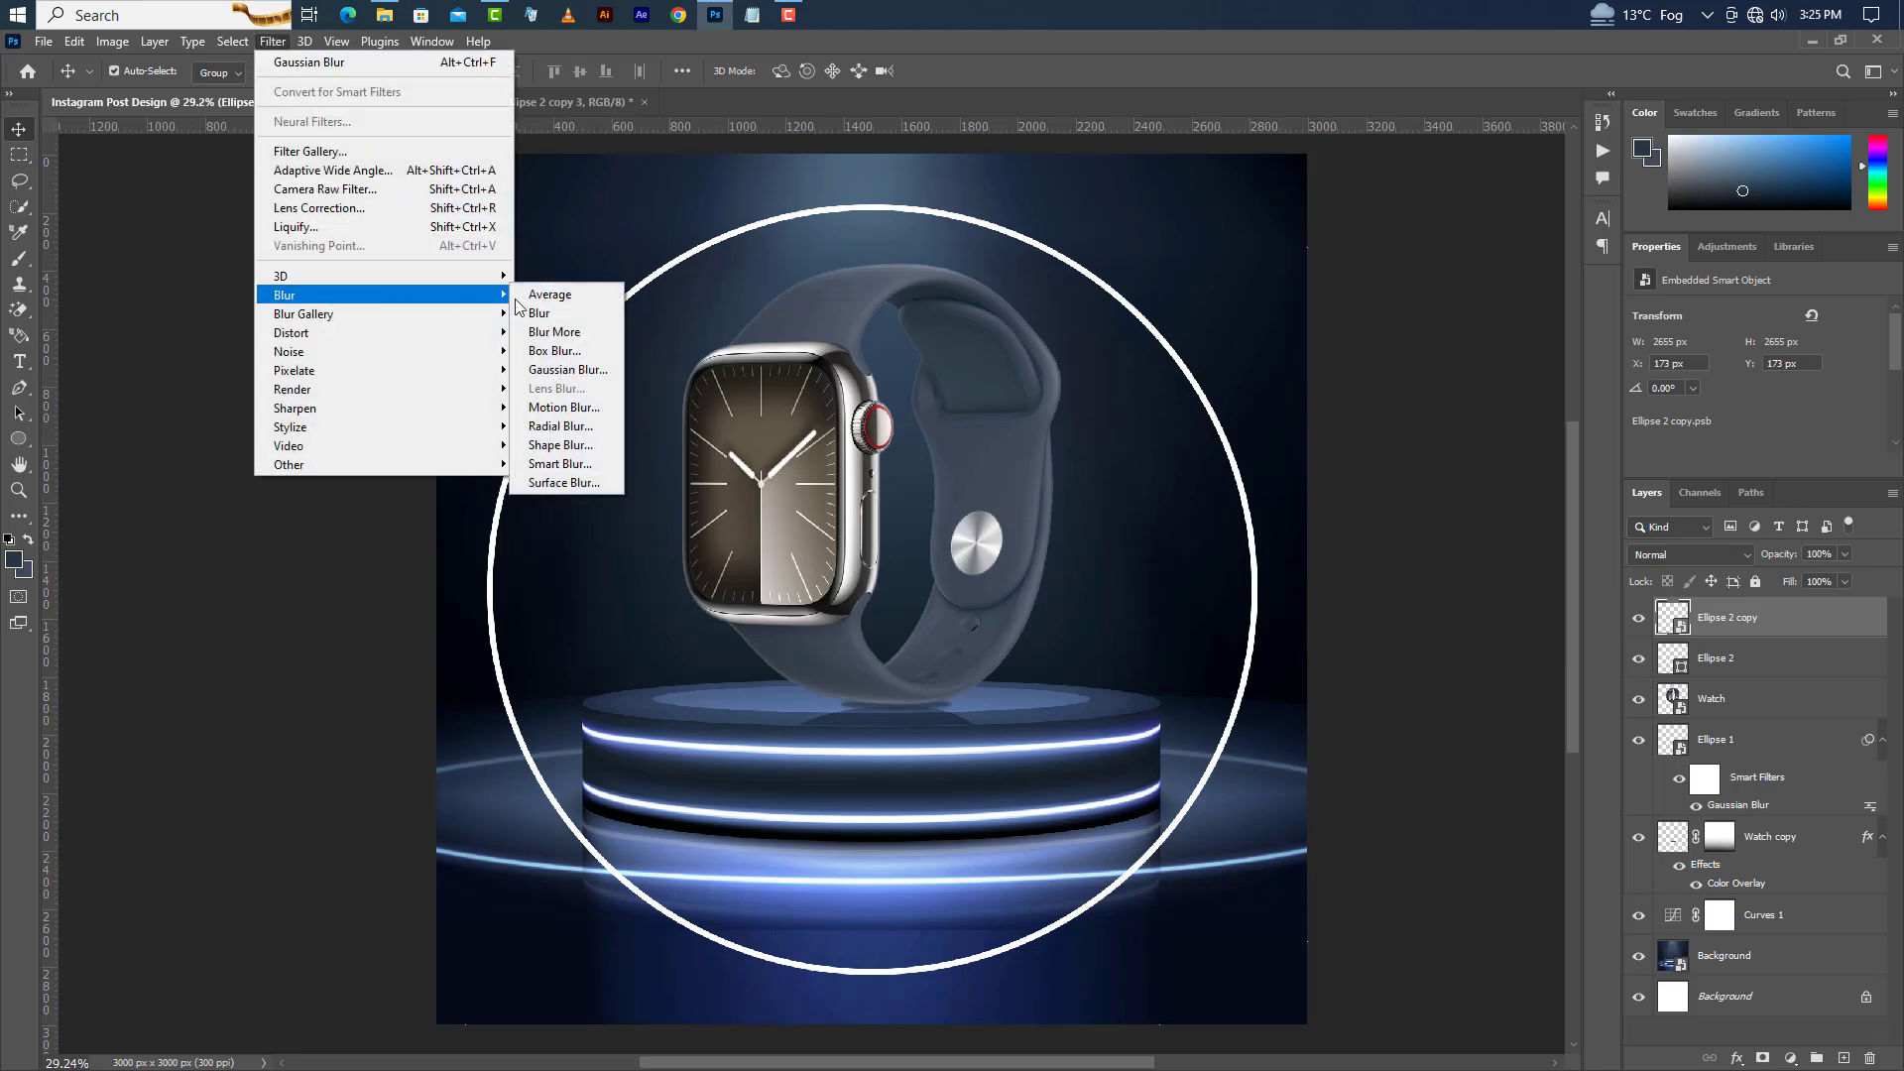
pyautogui.click(564, 373)
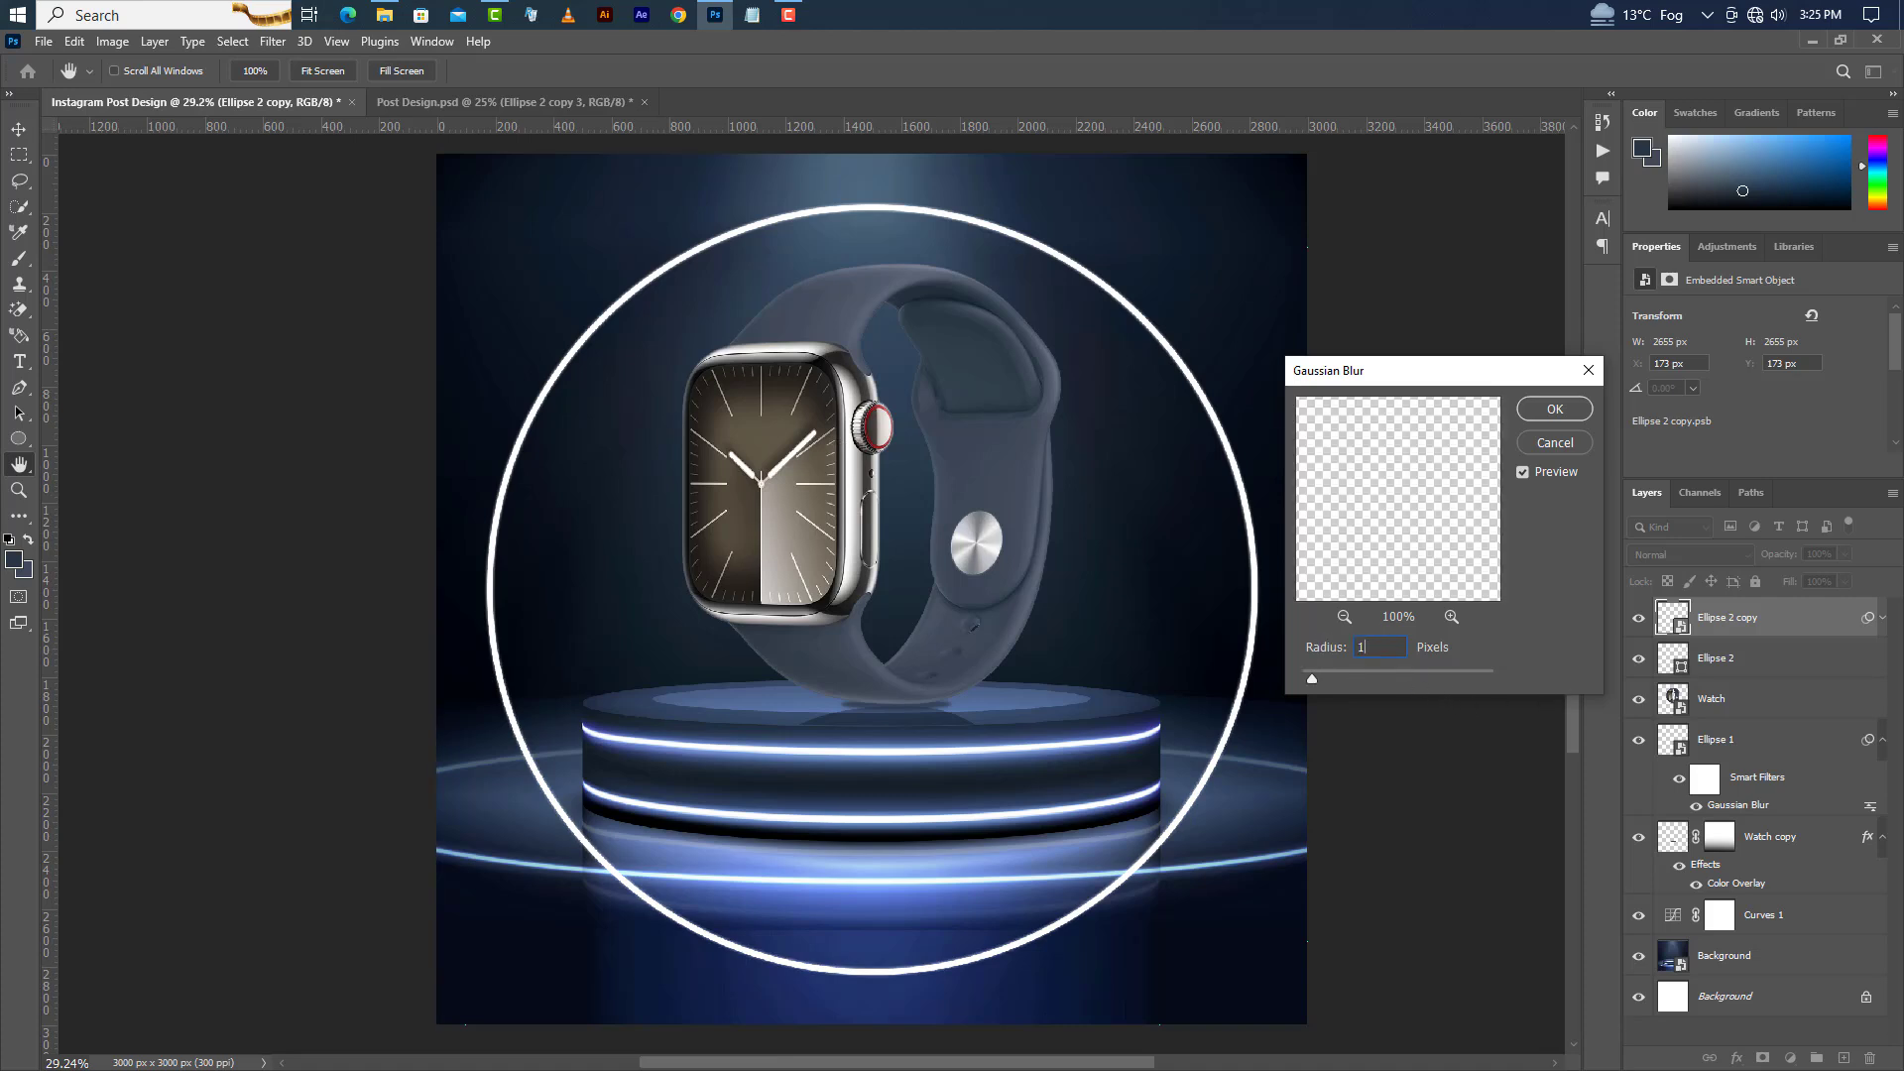
pyautogui.write('0')
pyautogui.click(1572, 416)
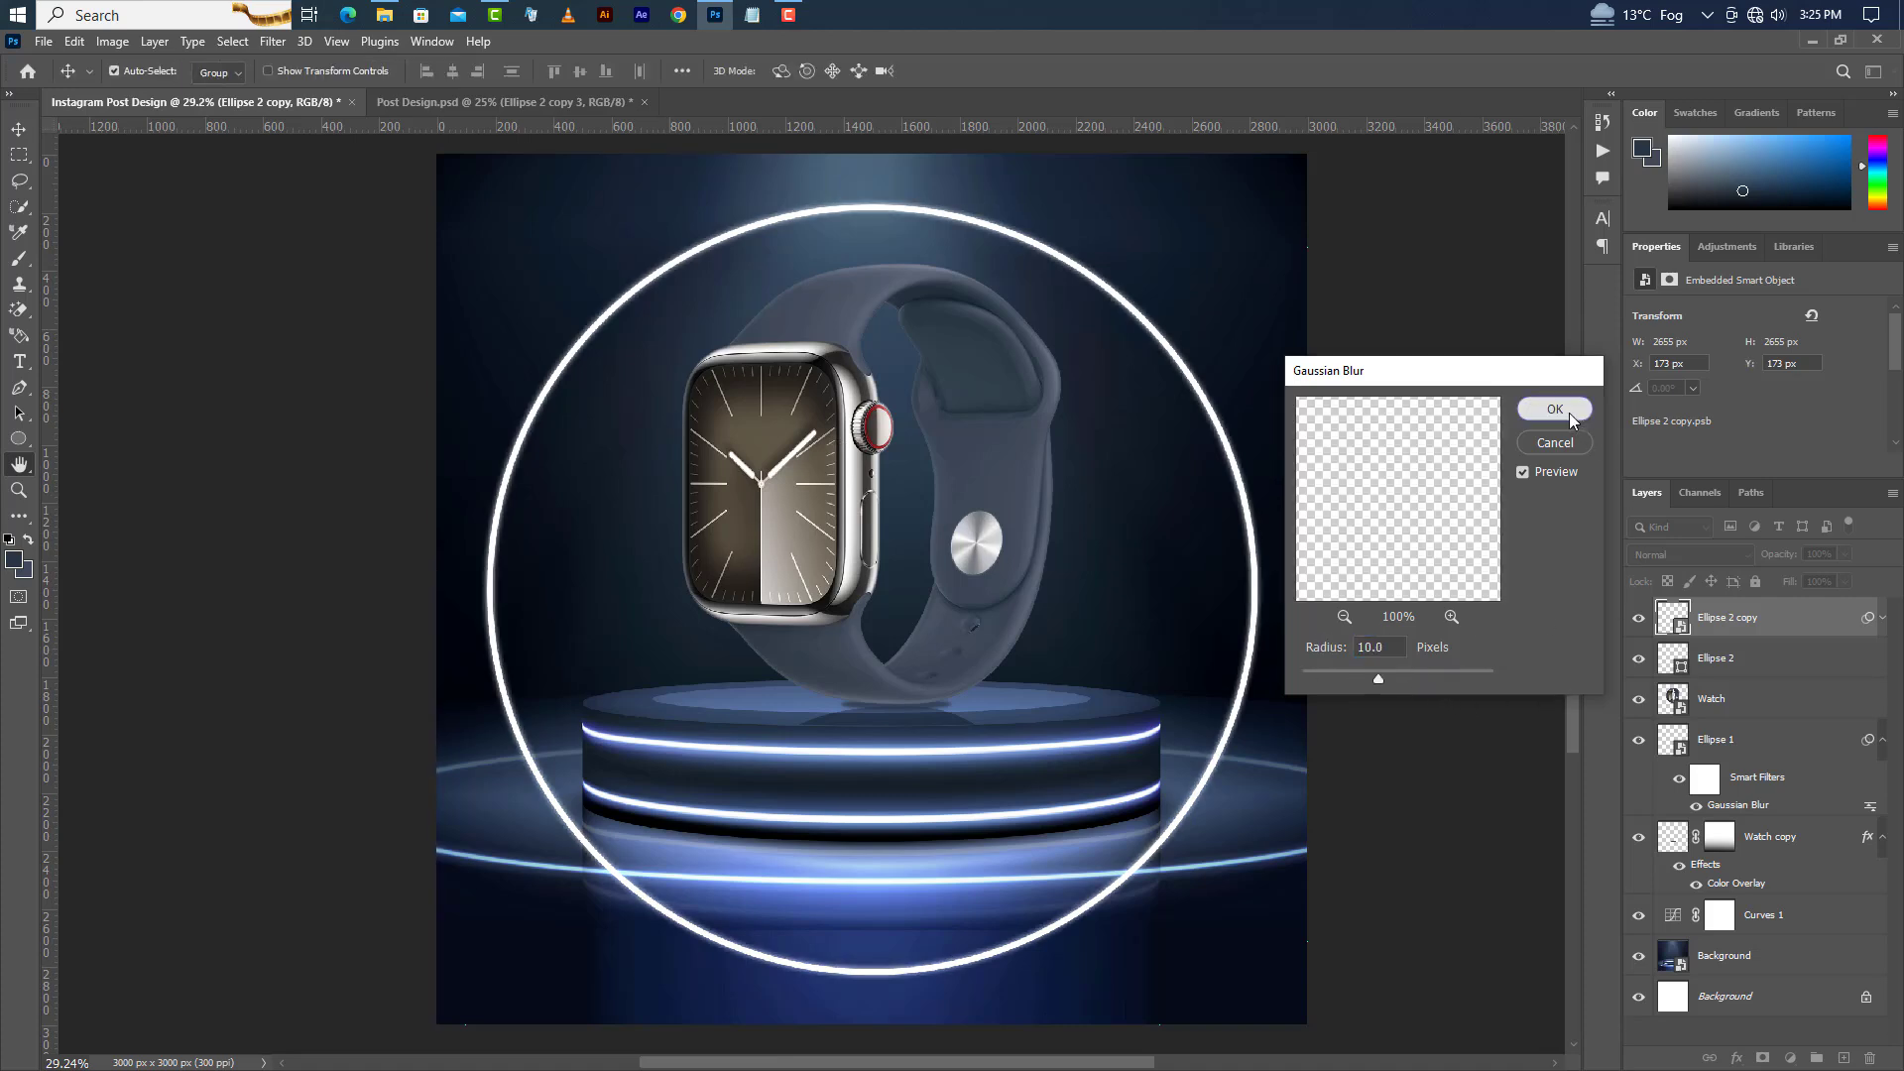
# Move the blurred ring copy below the original ring layer and duplicate it once more.
pyautogui.click(1885, 620)
pyautogui.moveTo(1825, 620); pyautogui.dragTo(1817, 666)
pyautogui.rightClick(1816, 663)
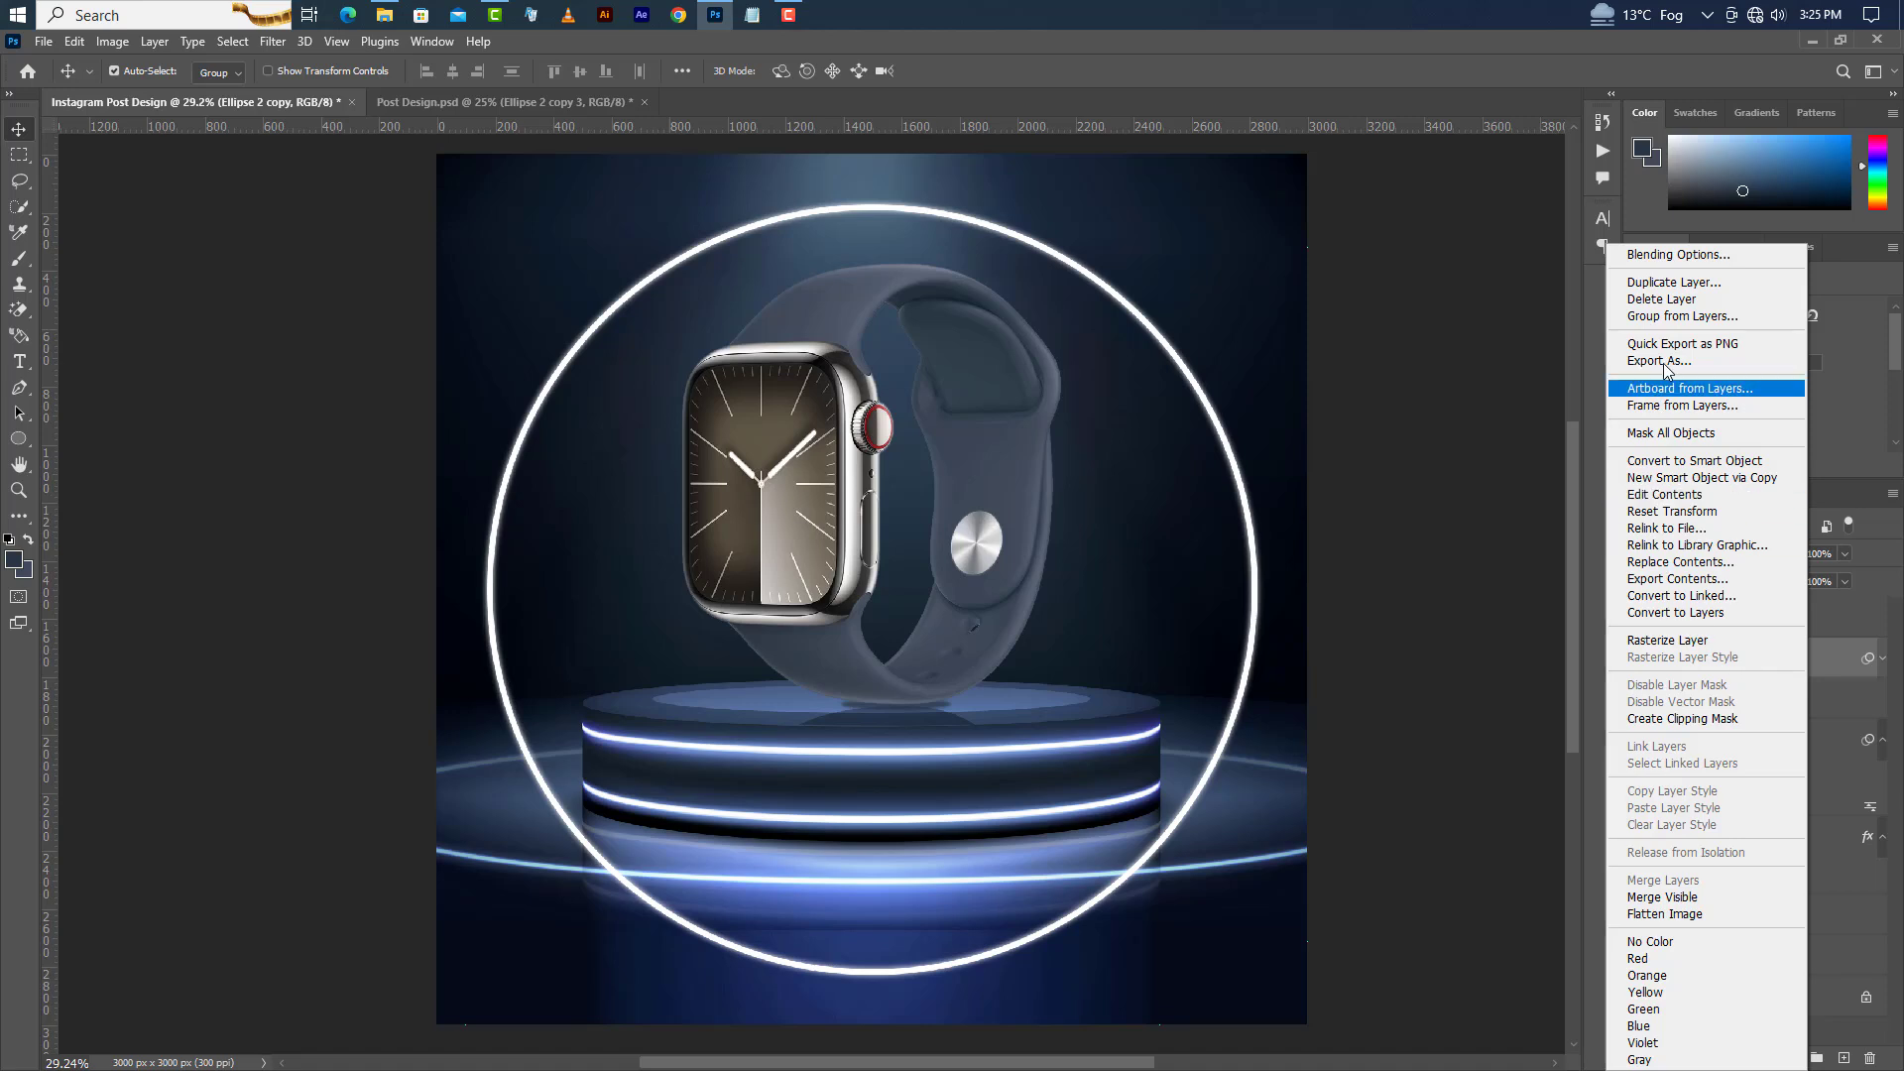
pyautogui.click(1674, 283)
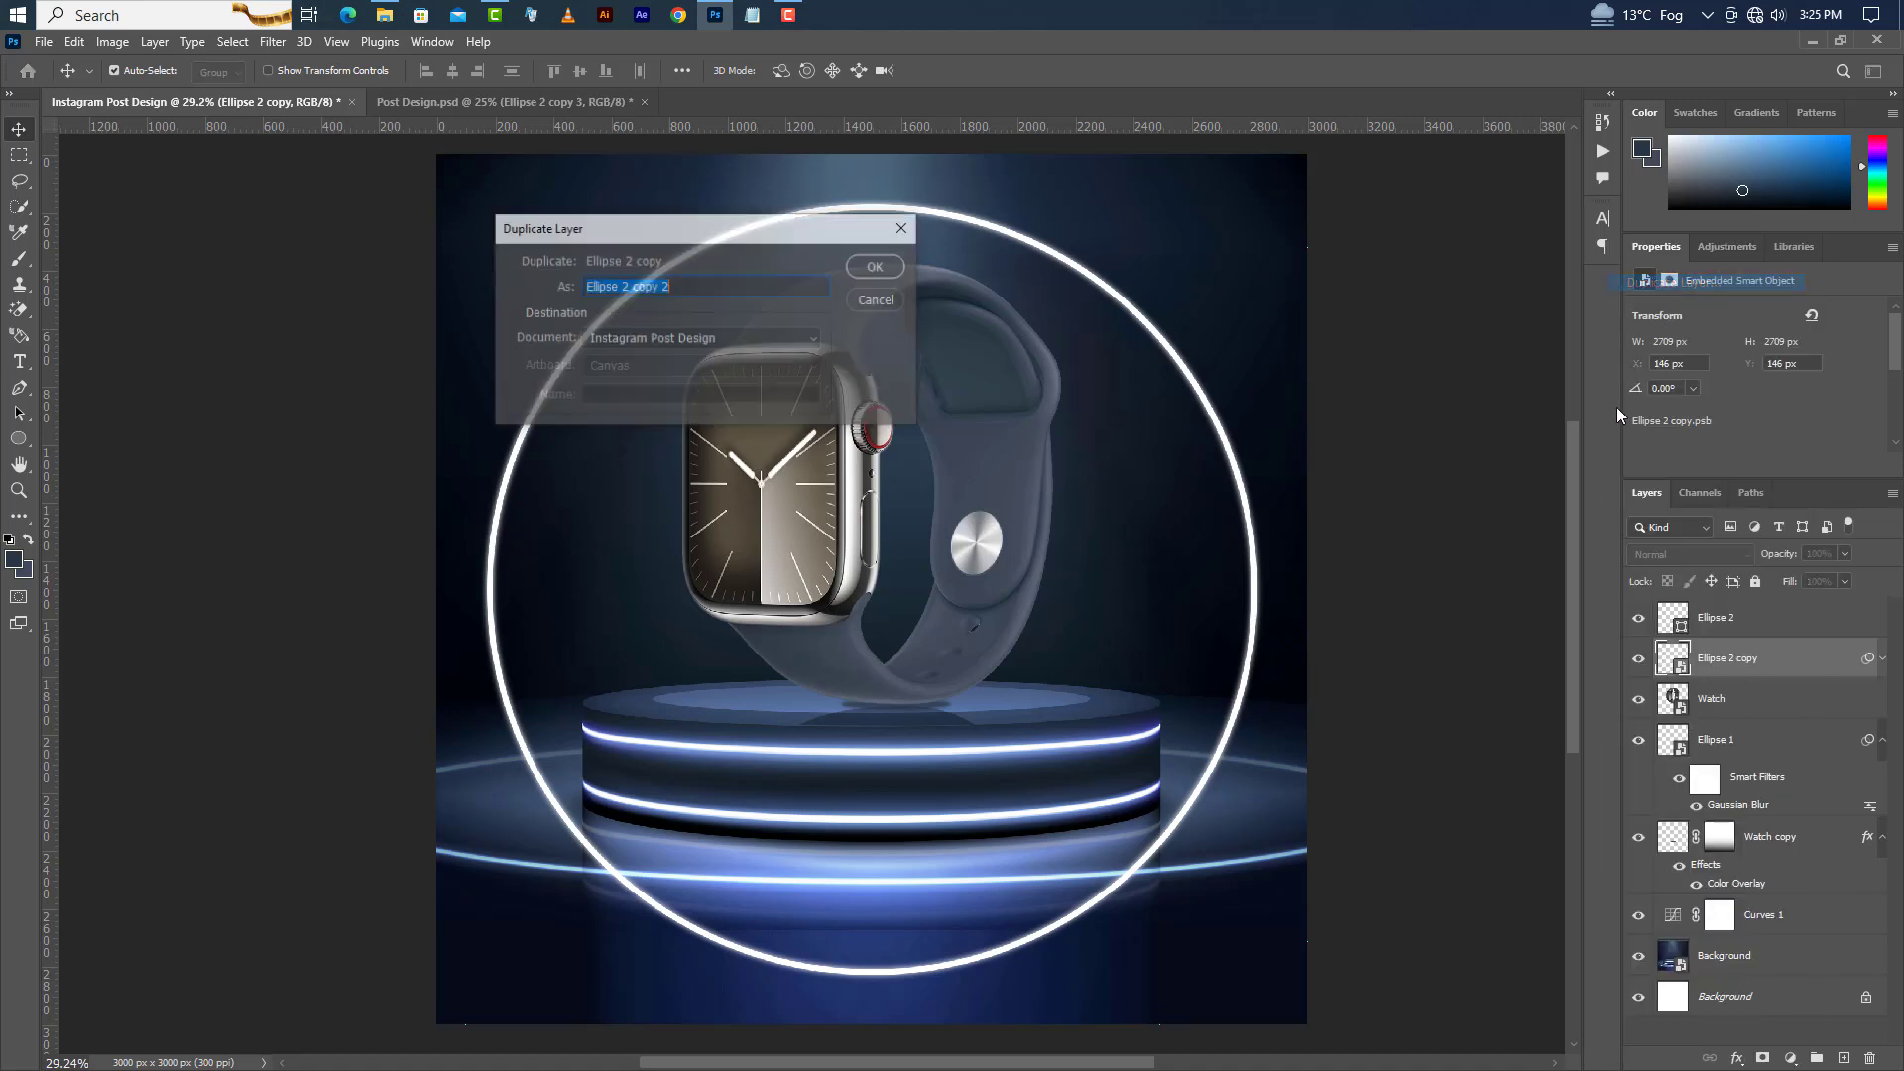
pyautogui.click(877, 267)
# Set the Gaussian Blur radius of the lower blurred ring copy to 20 px.
pyautogui.click(1882, 699)
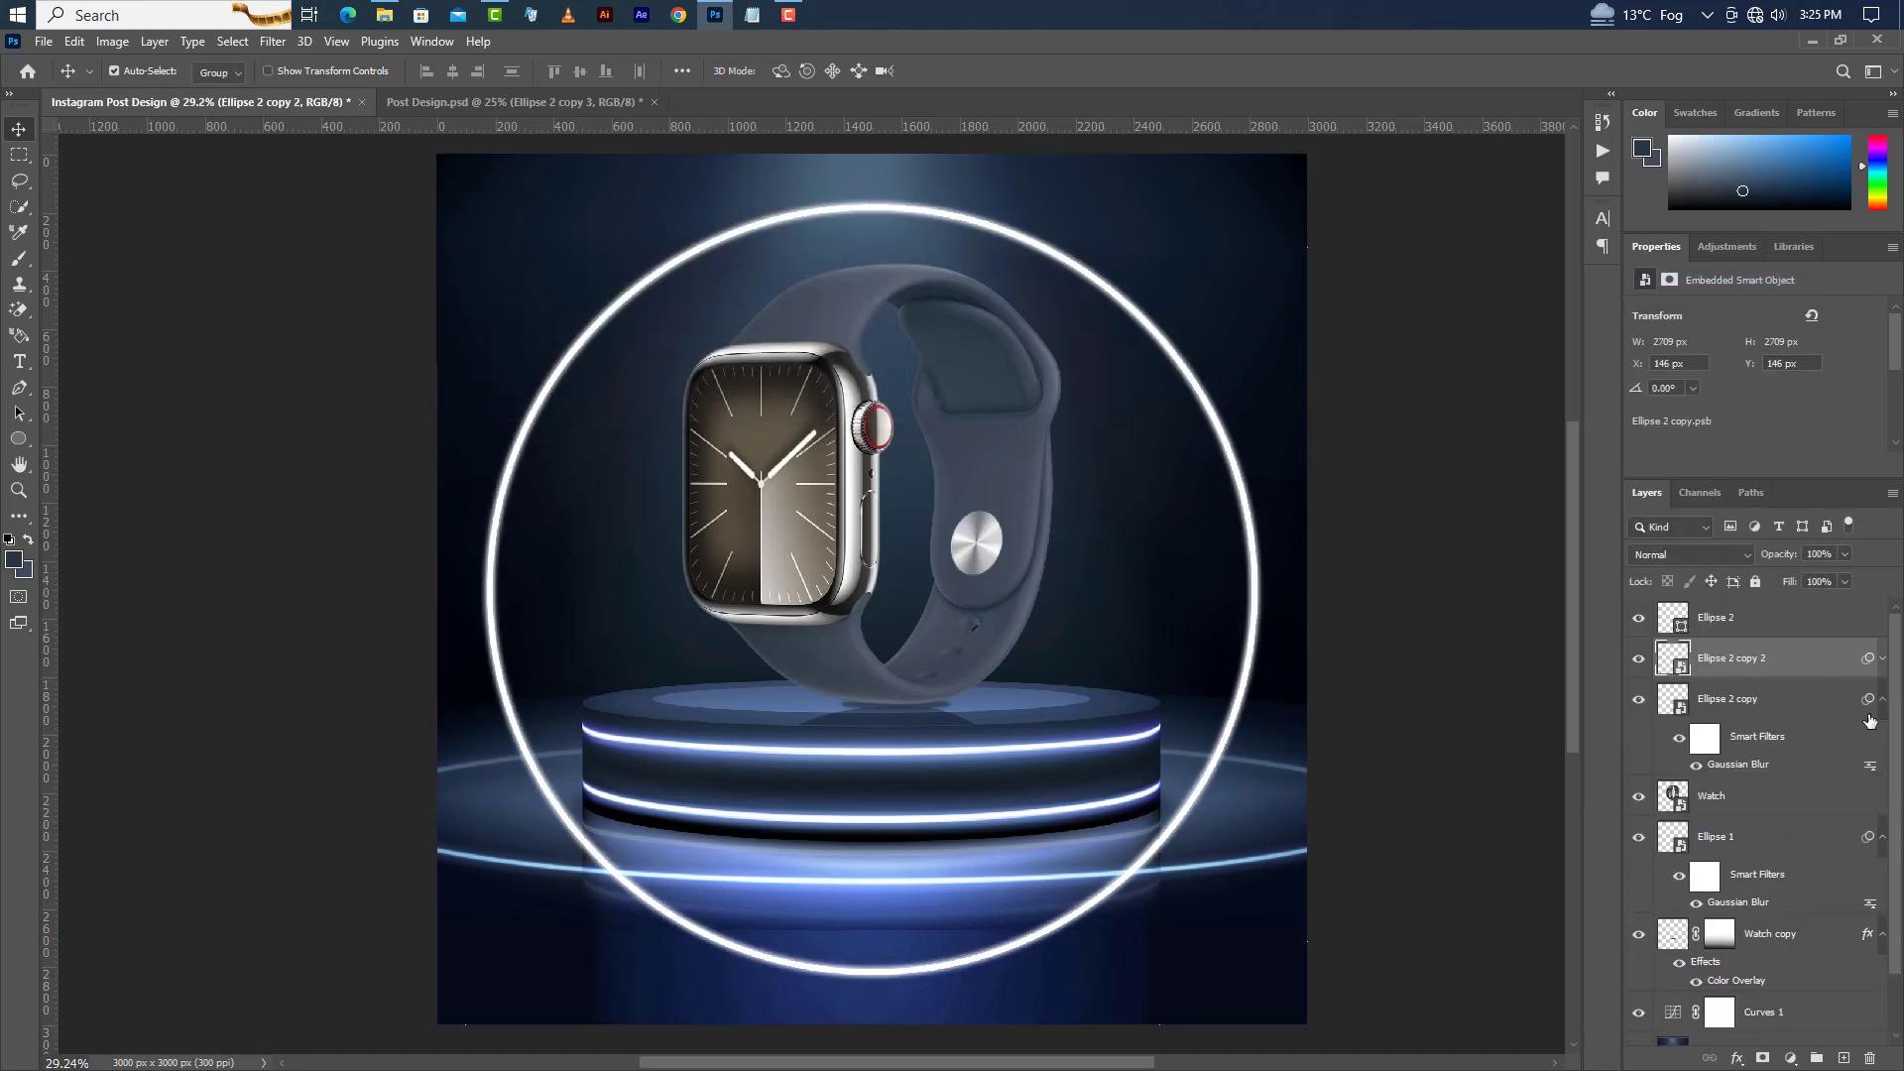
pyautogui.doubleClick(1746, 766)
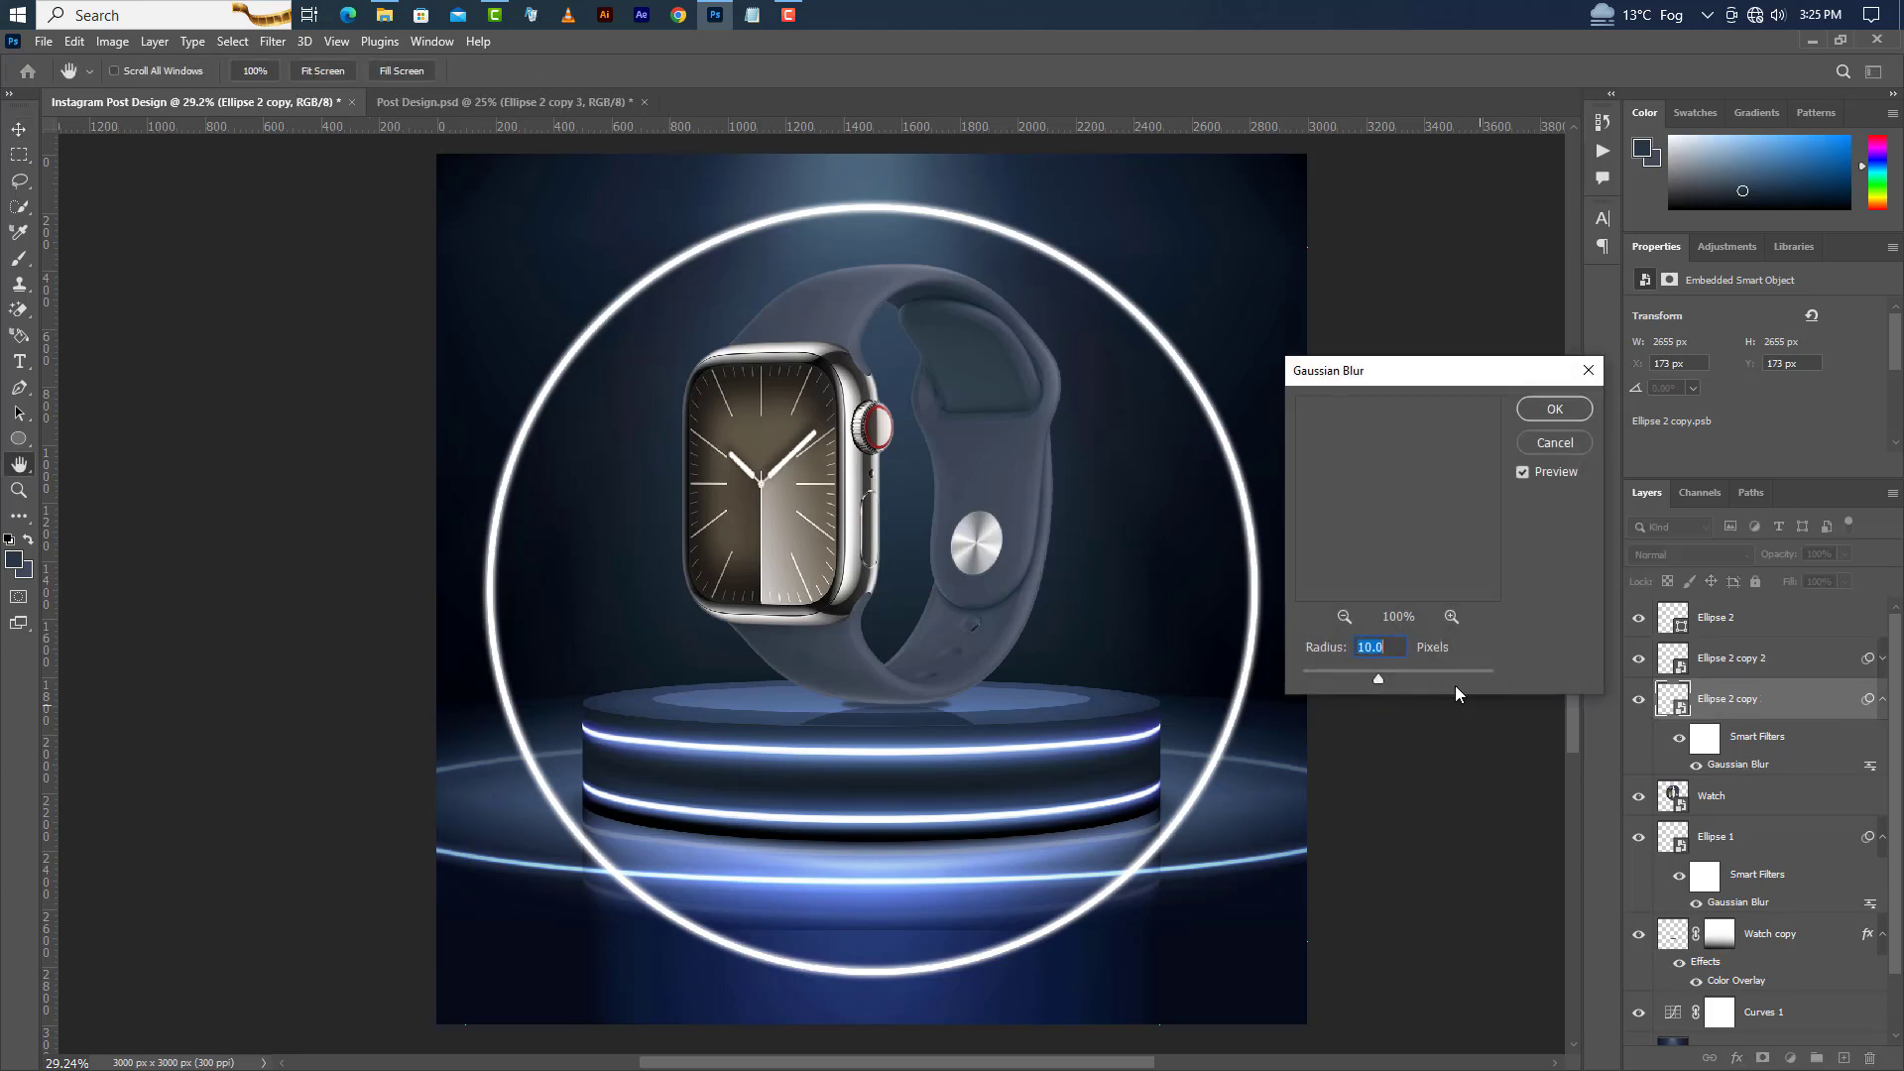
pyautogui.write('20')
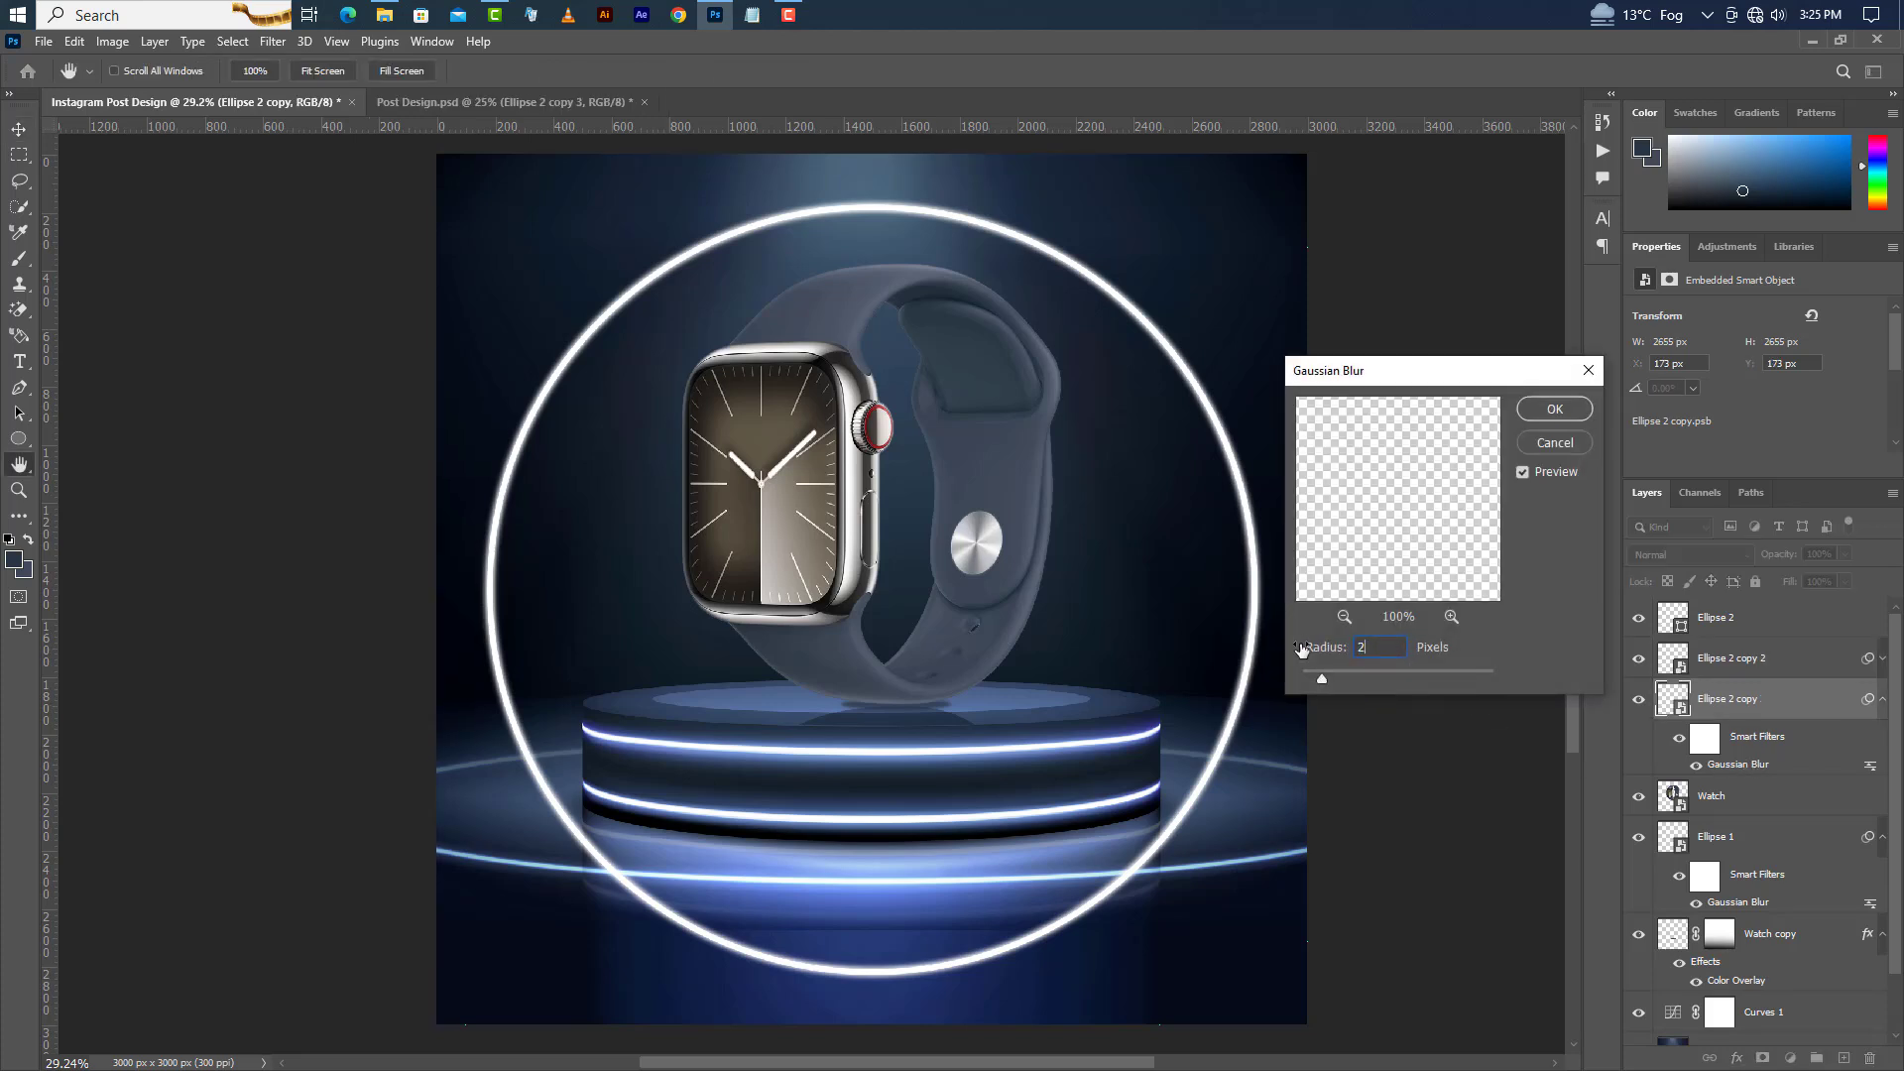
pyautogui.click(1554, 412)
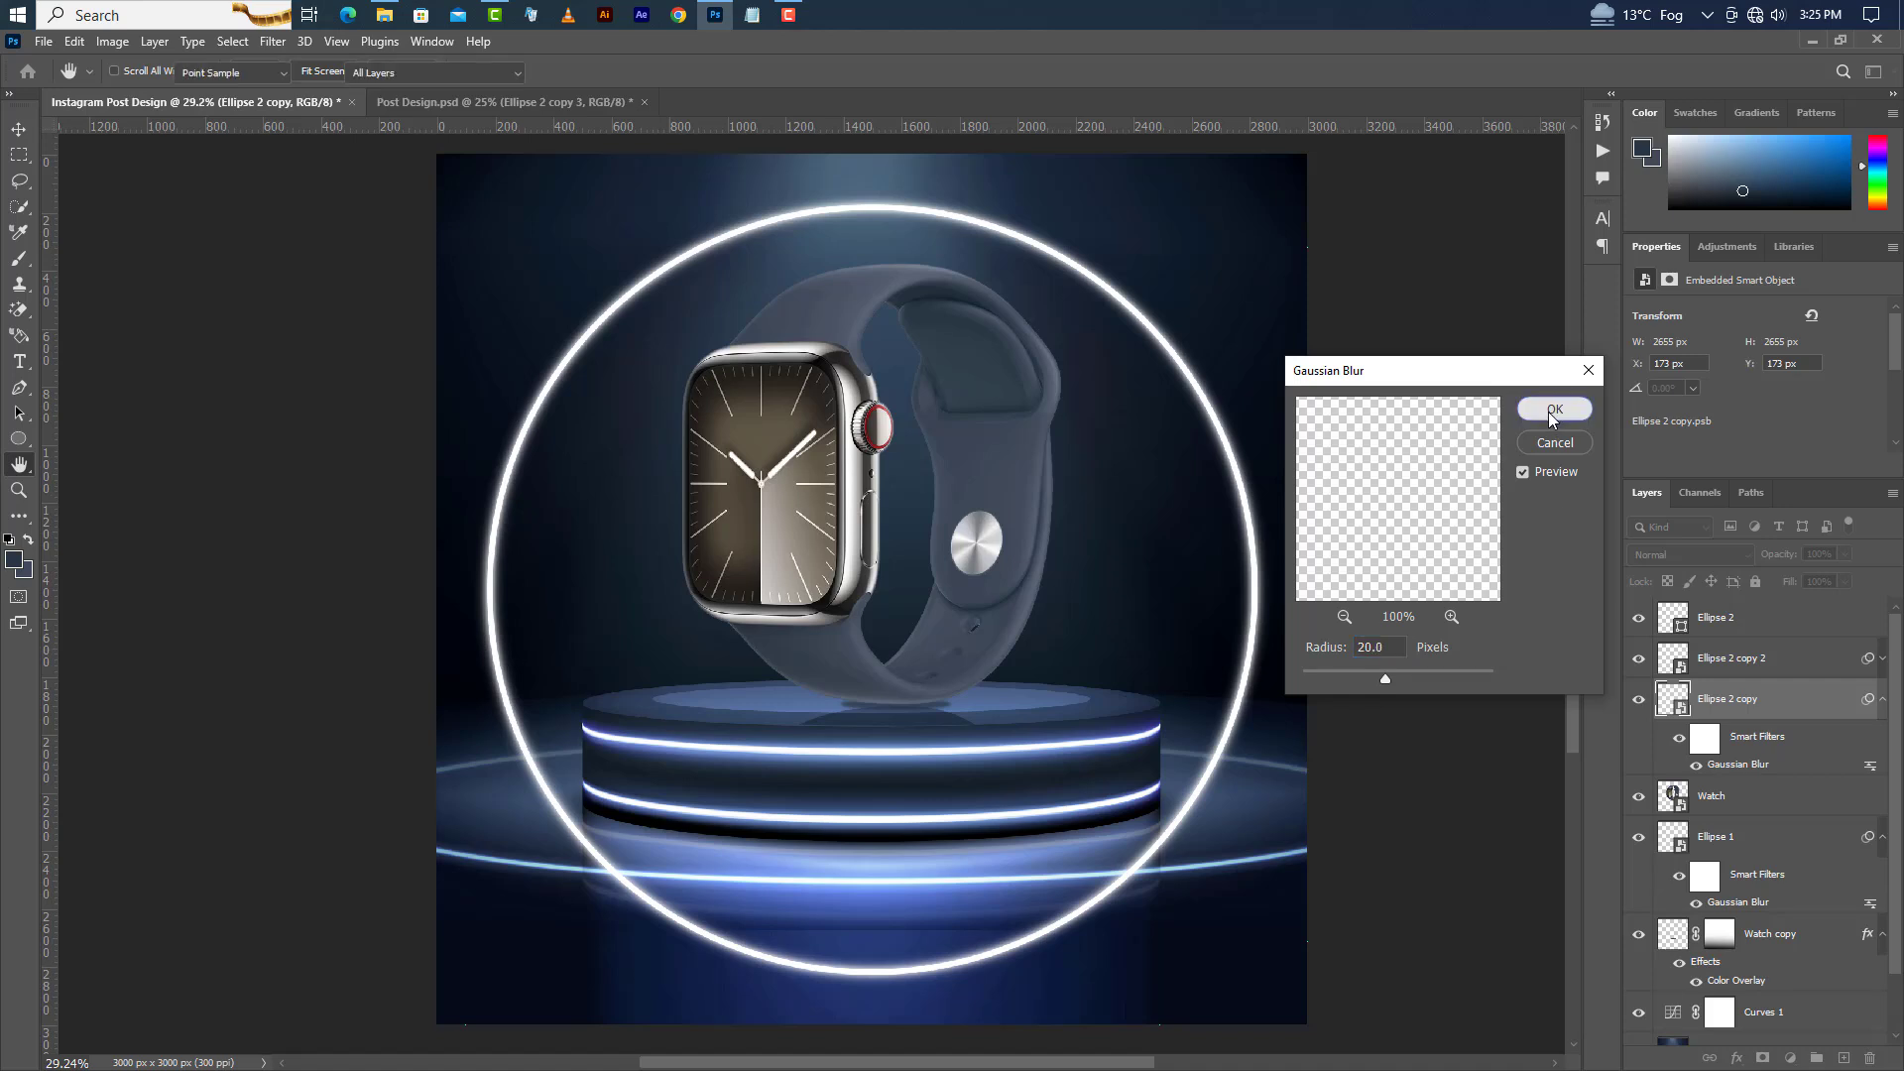
pyautogui.click(1882, 699)
pyautogui.click(1816, 625)
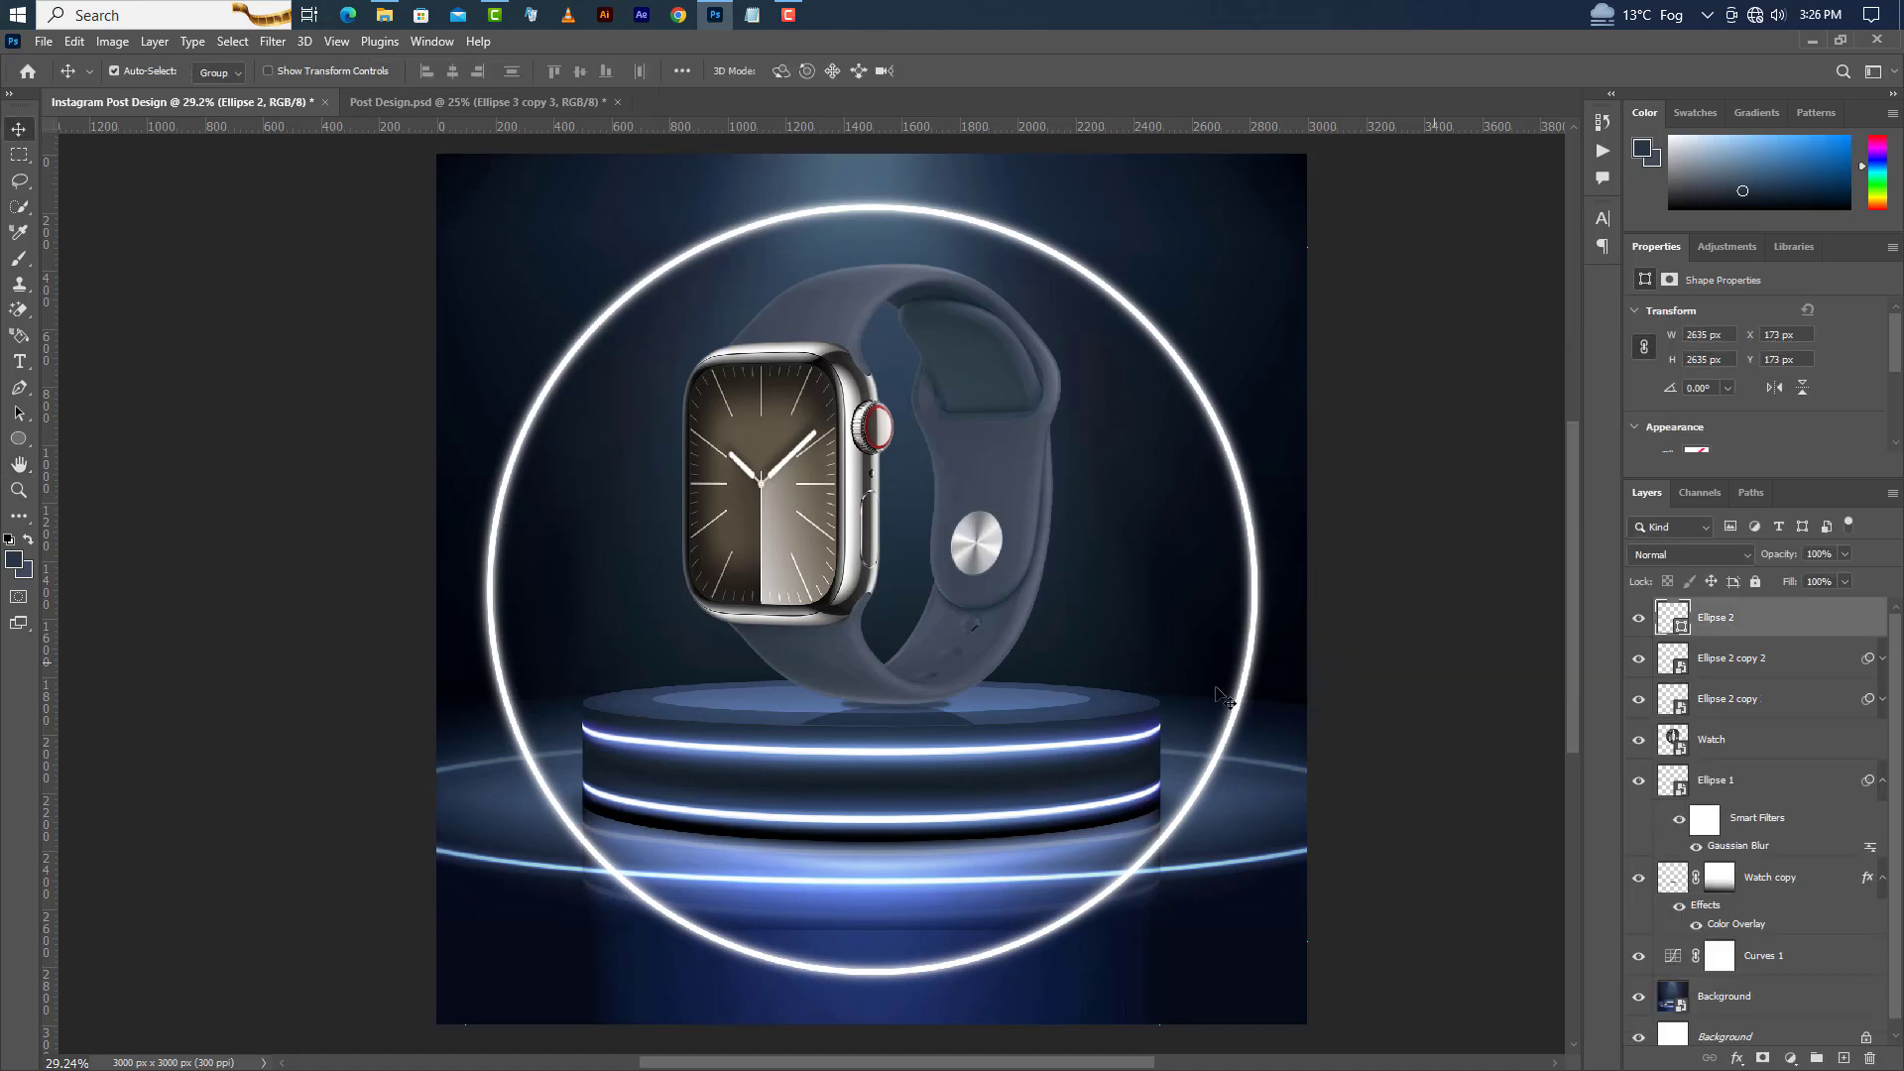
# Add a new guide layout with 100 px margins on all four sides.
pyautogui.click(338, 48)
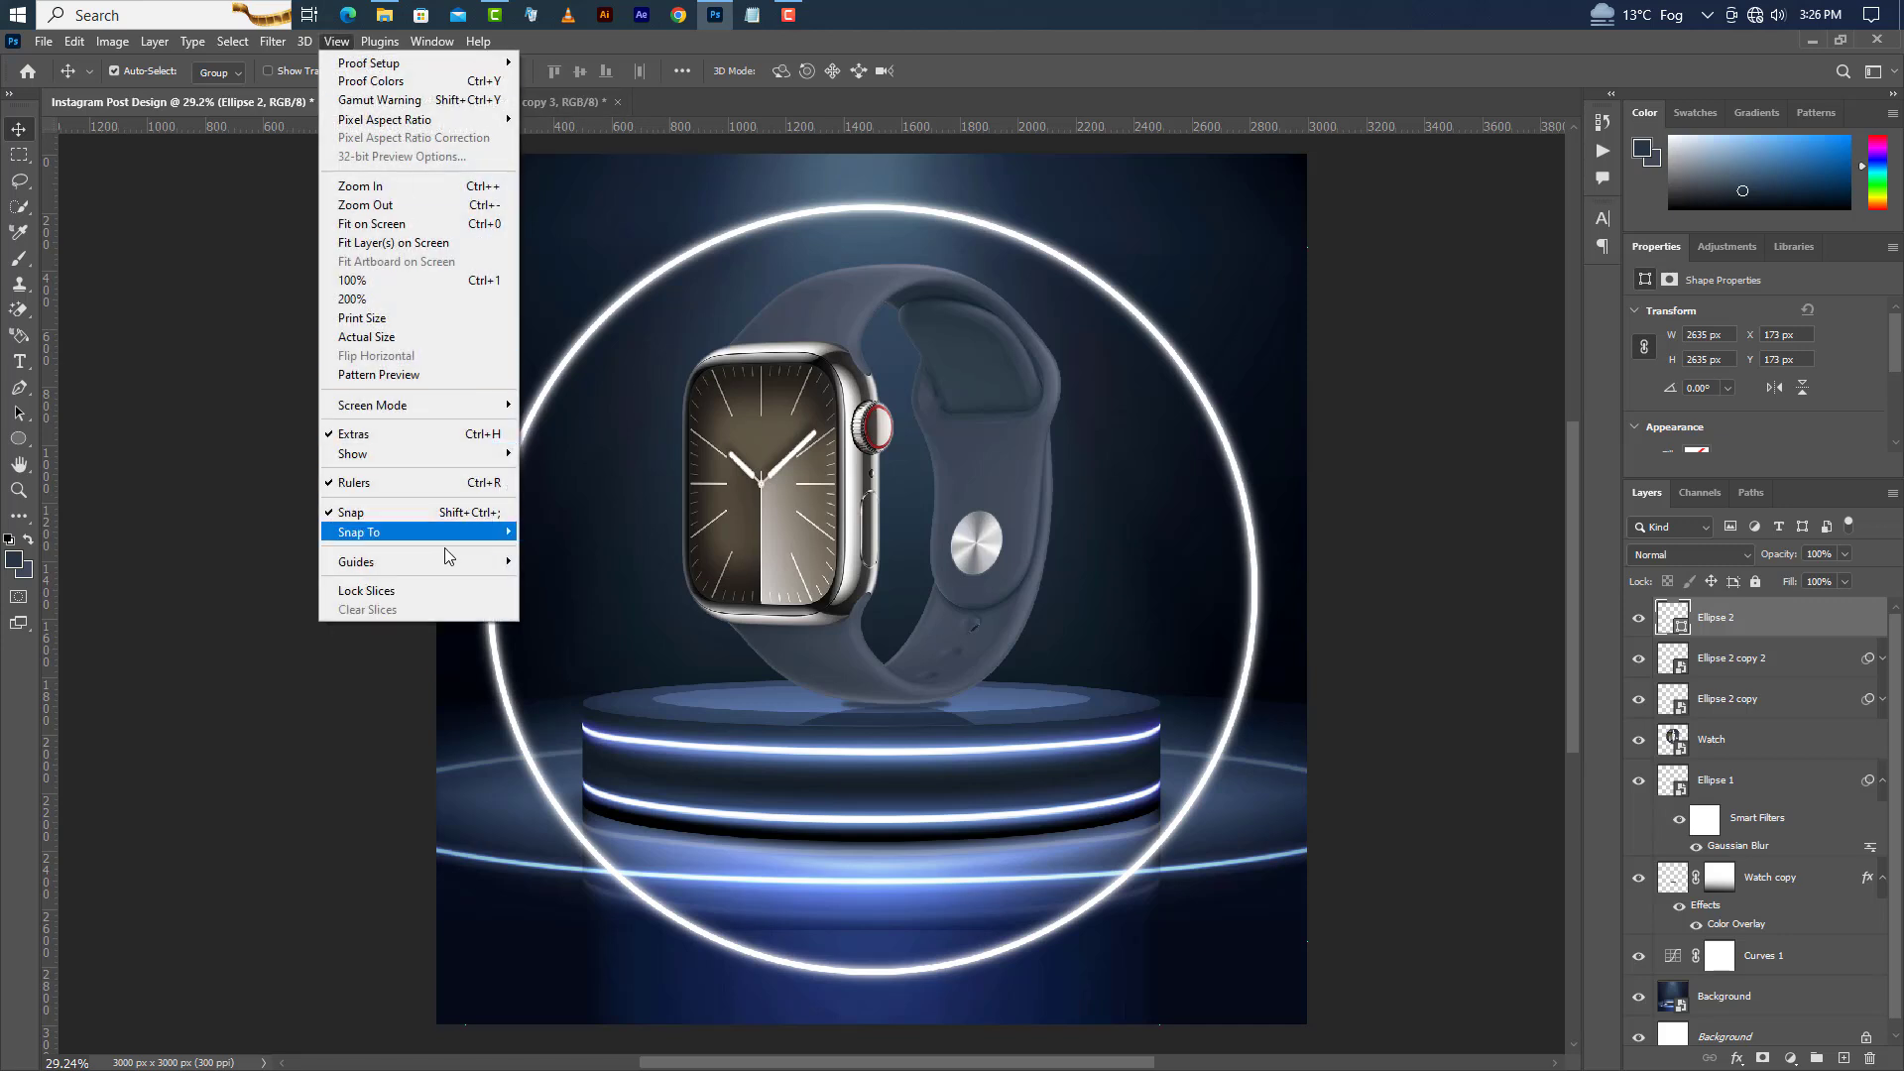
pyautogui.moveTo(451, 566)
pyautogui.click(587, 693)
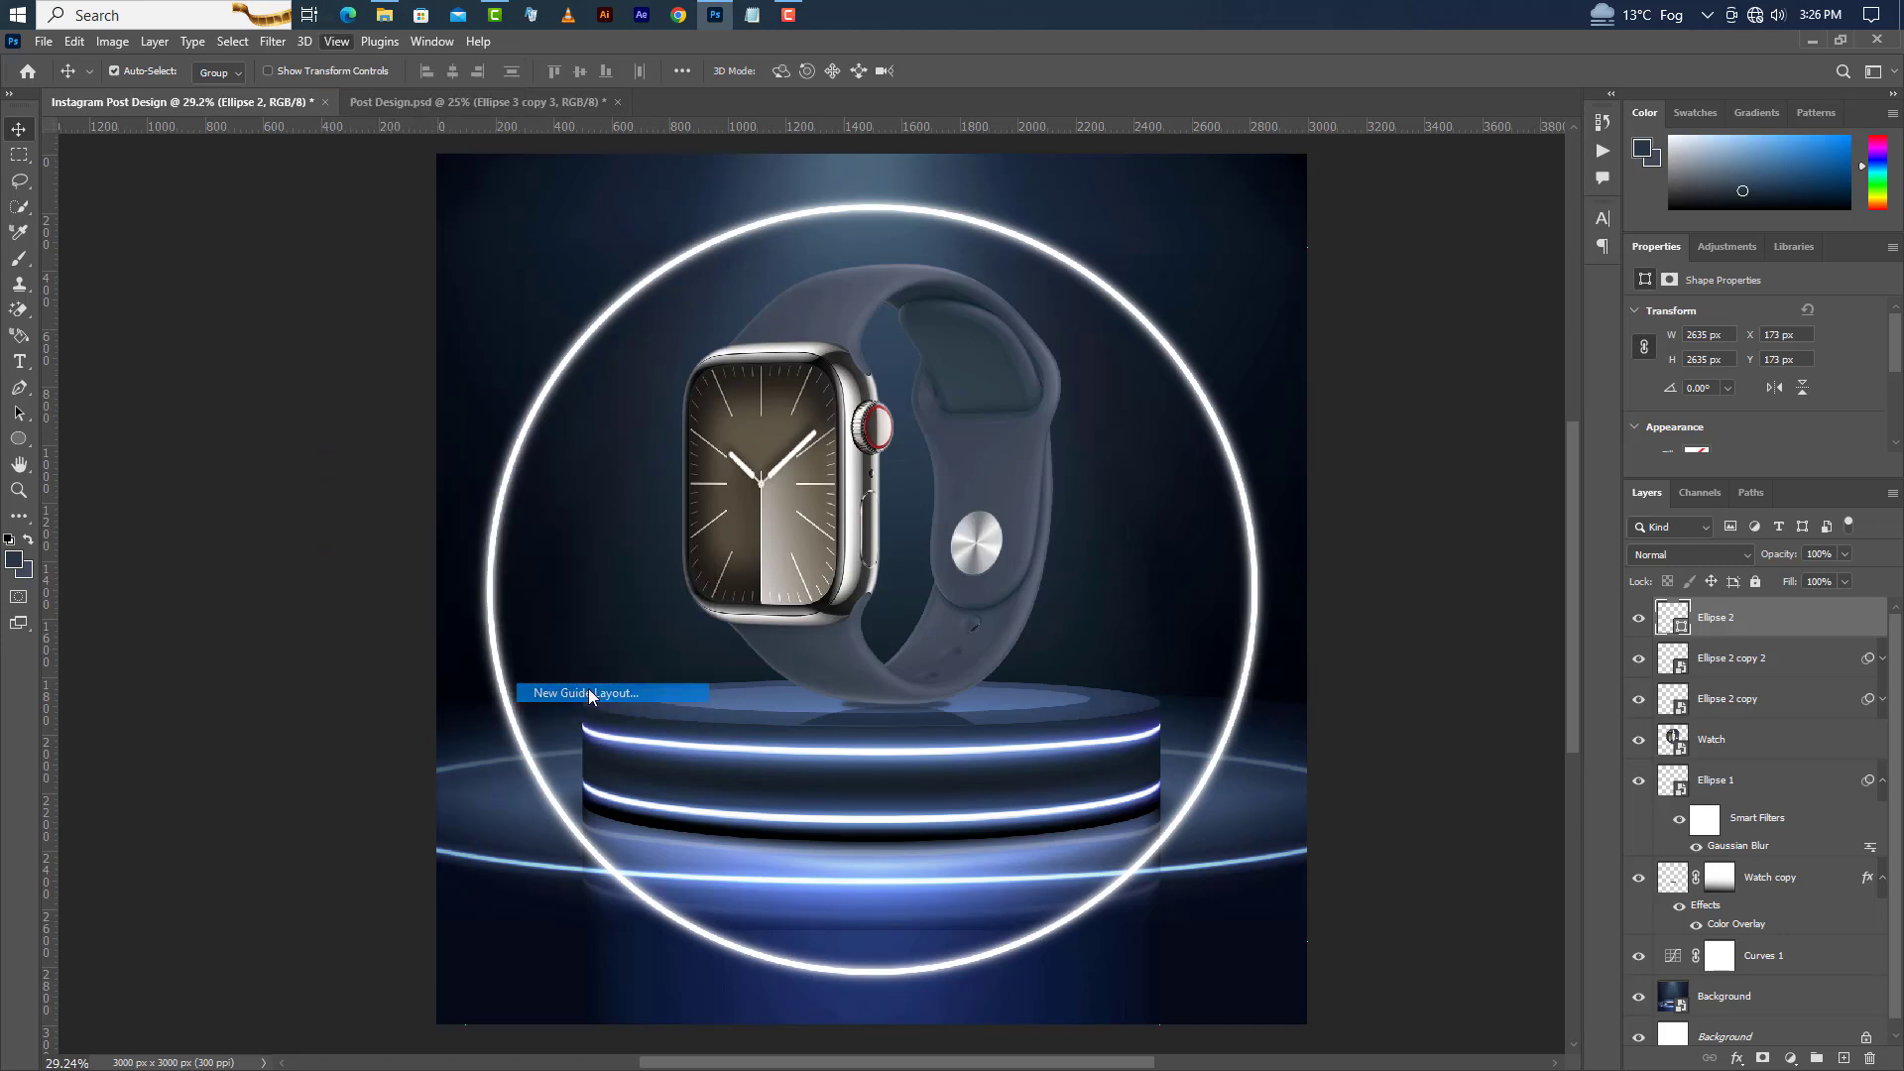
pyautogui.click(1082, 920)
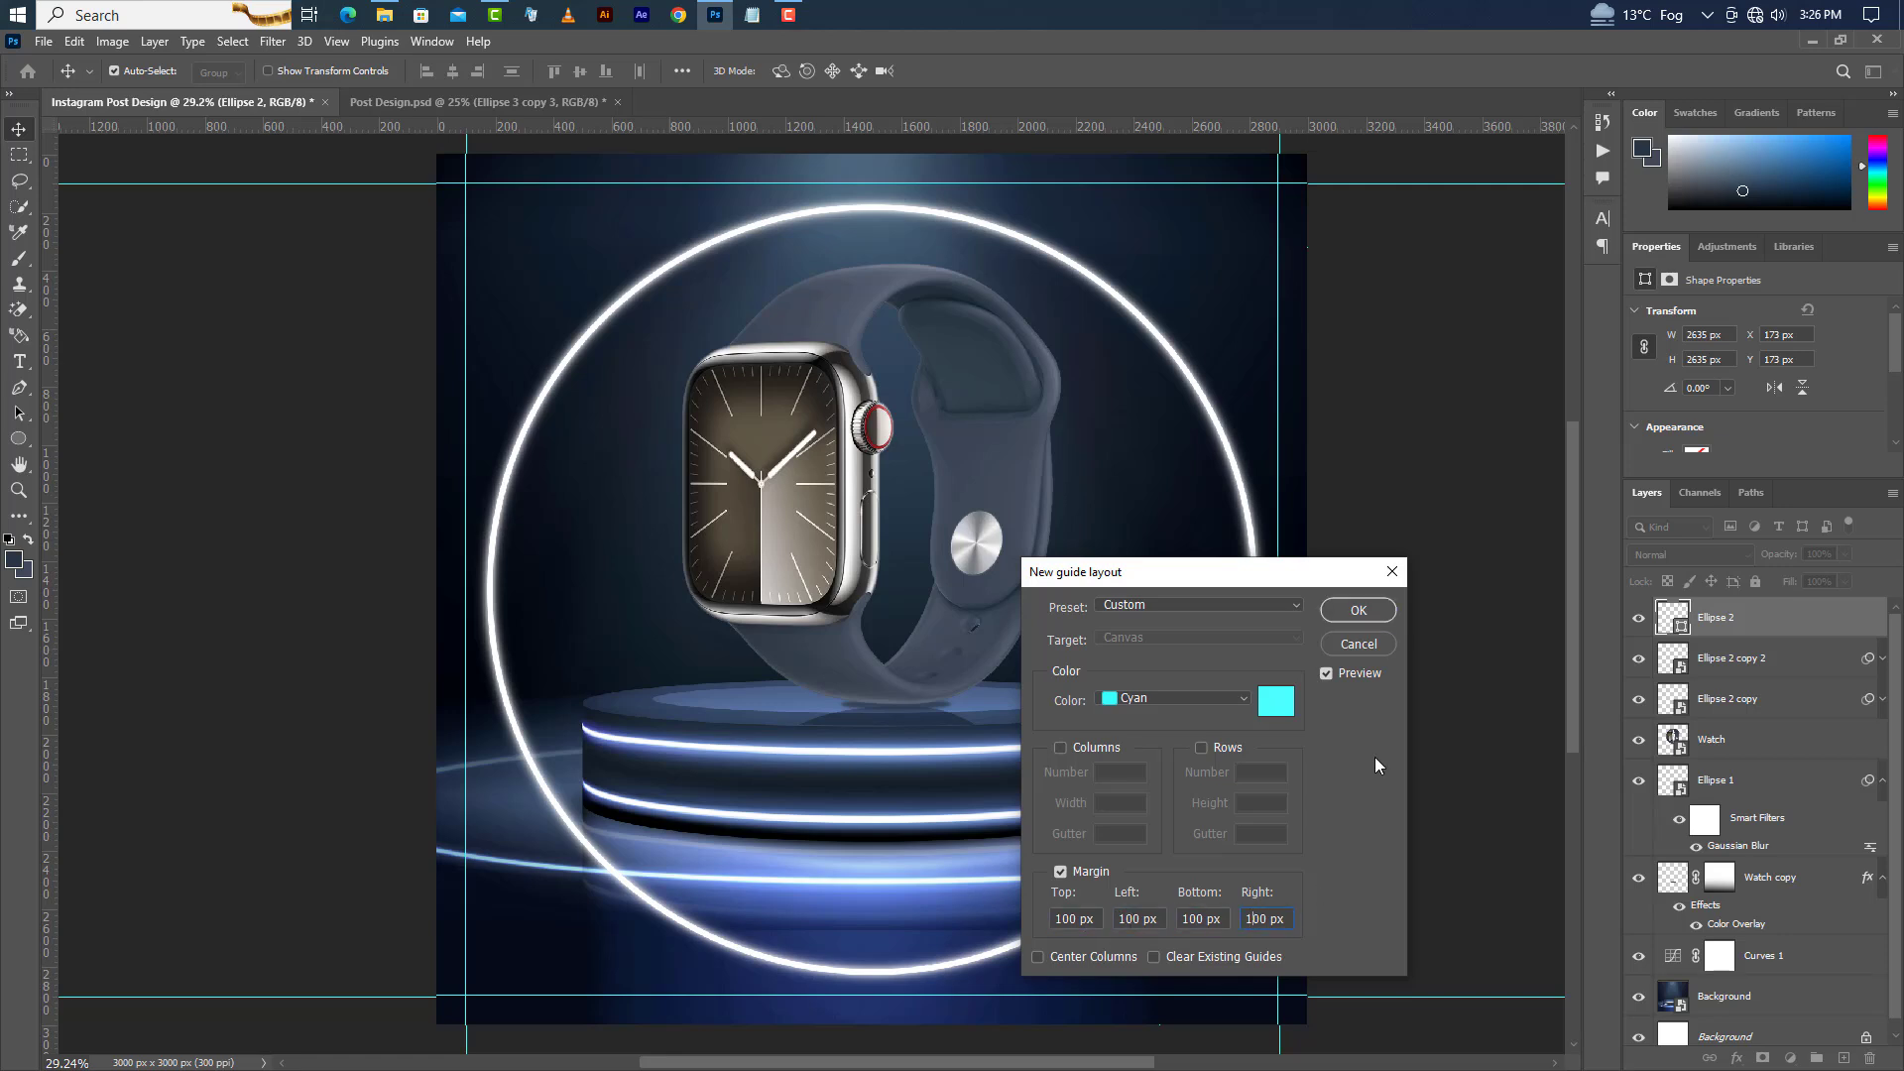
pyautogui.click(1372, 607)
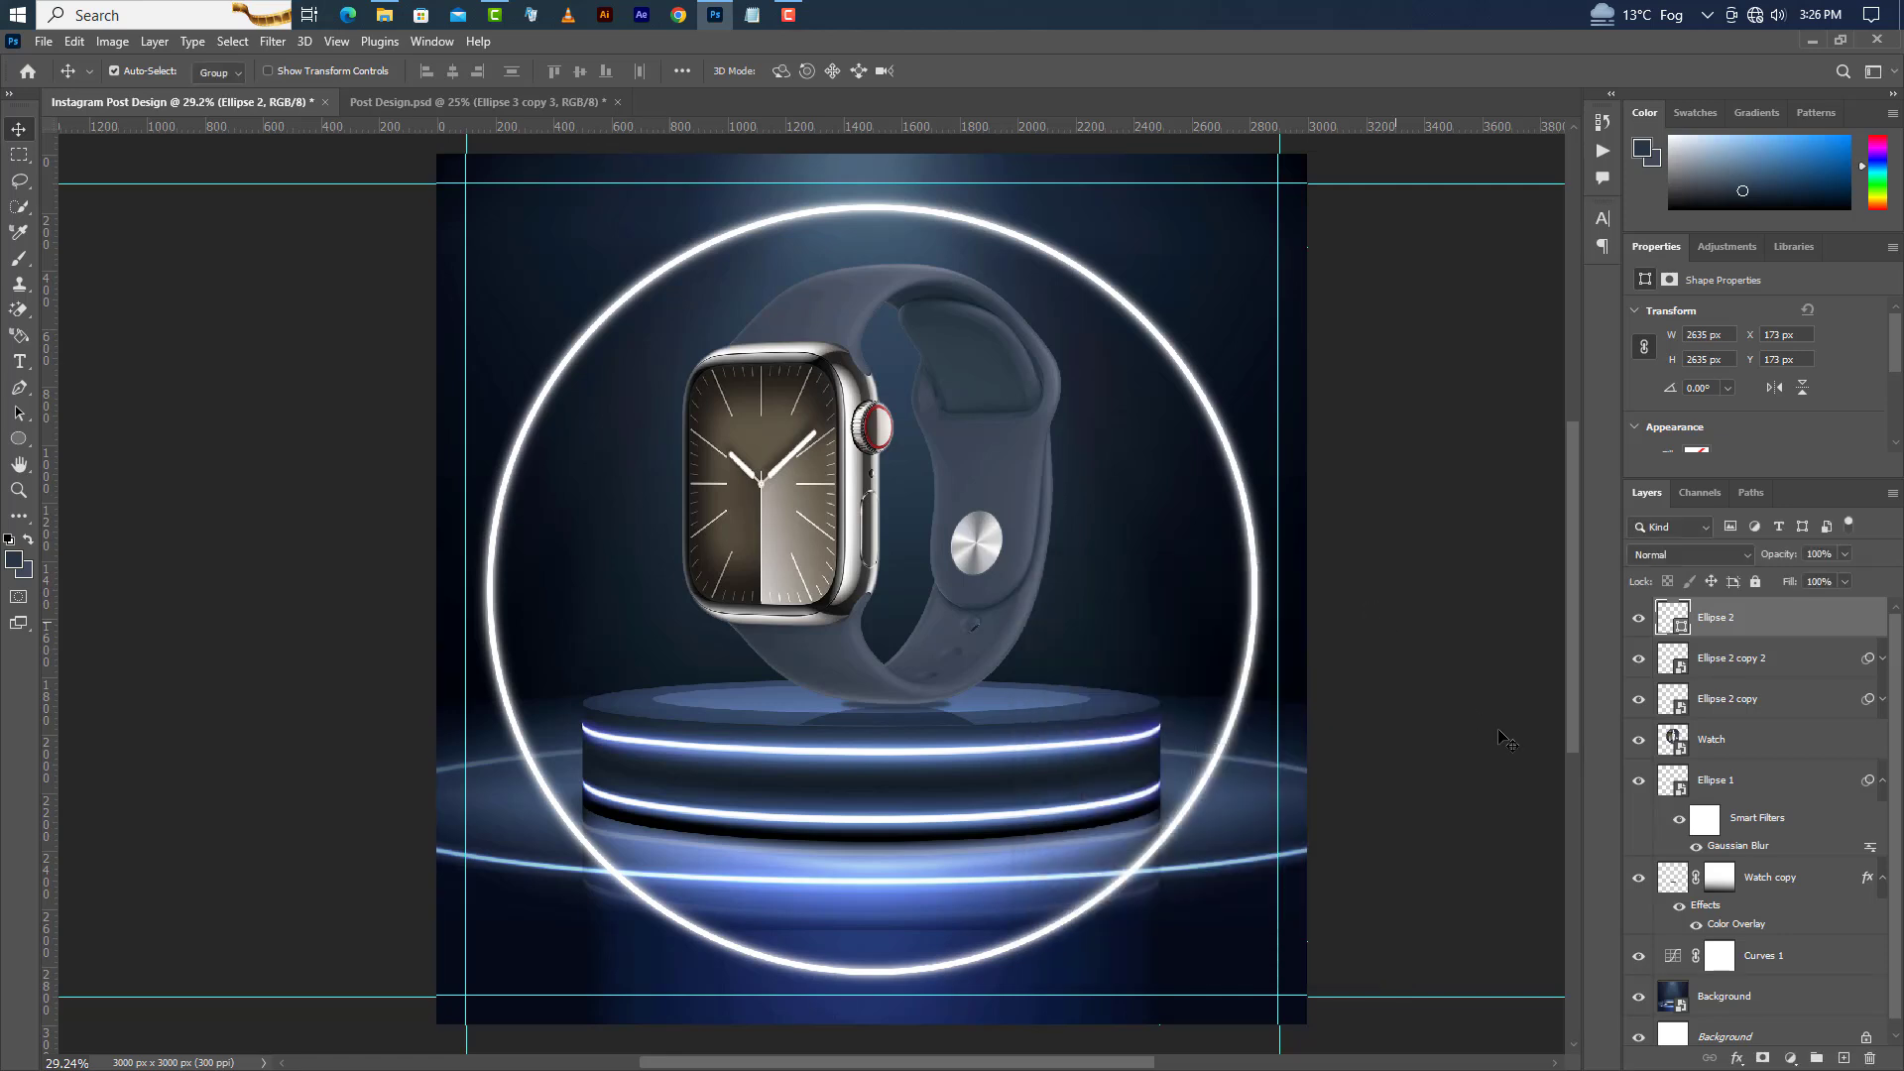
# Select the three ring layers together and nudge them upward.
pyautogui.keyDown('shift'); pyautogui.click(1765, 699); pyautogui.keyUp('shift')
pyautogui.hotkey('shift', 'Up')
pyautogui.hotkey('shift', 'Up')
pyautogui.hotkey('shift', 'Up')
pyautogui.hotkey('shift', 'Up')
pyautogui.hotkey('shift', 'Up')
pyautogui.hotkey('shift', 'Up')
pyautogui.hotkey('shift', 'Up')
pyautogui.hotkey('shift', 'Up')
pyautogui.hotkey('shift', 'Up')
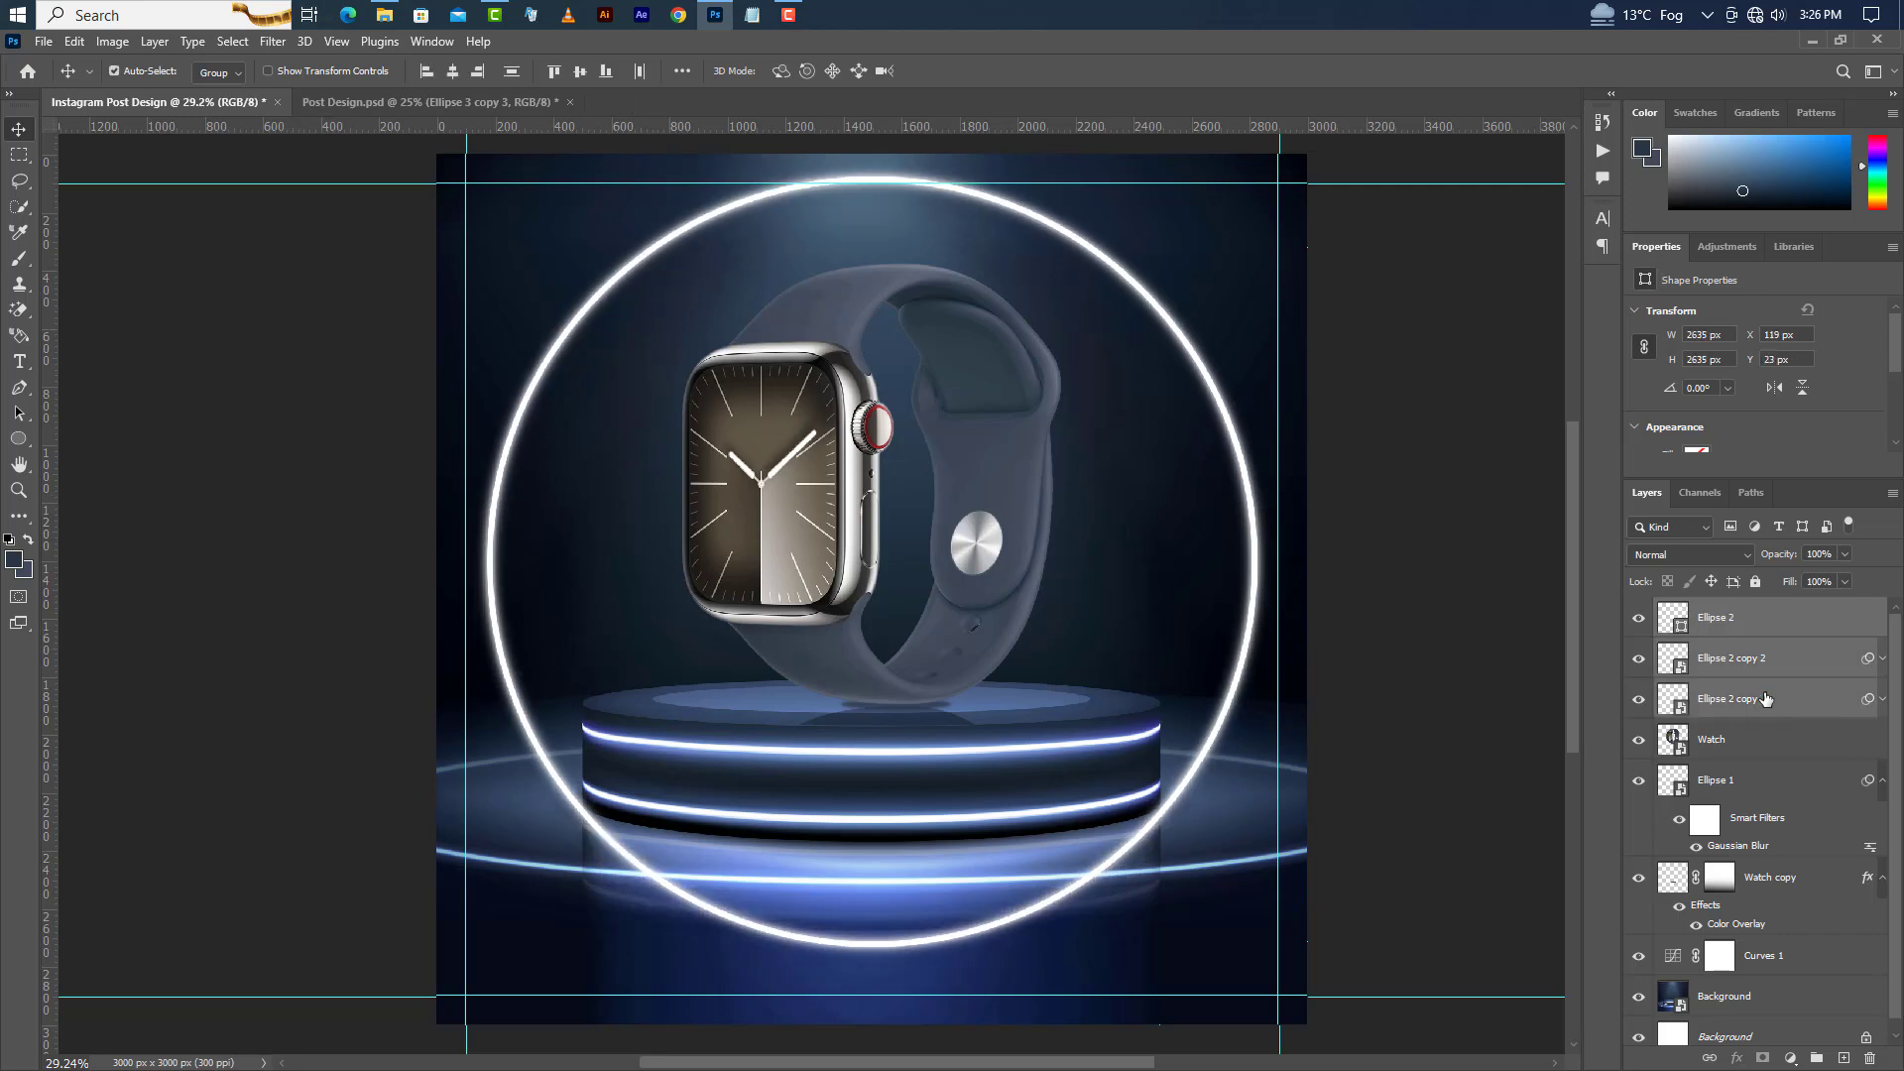
# Draw a small circle about 265 px wide on the watch face.
pyautogui.click(1812, 626)
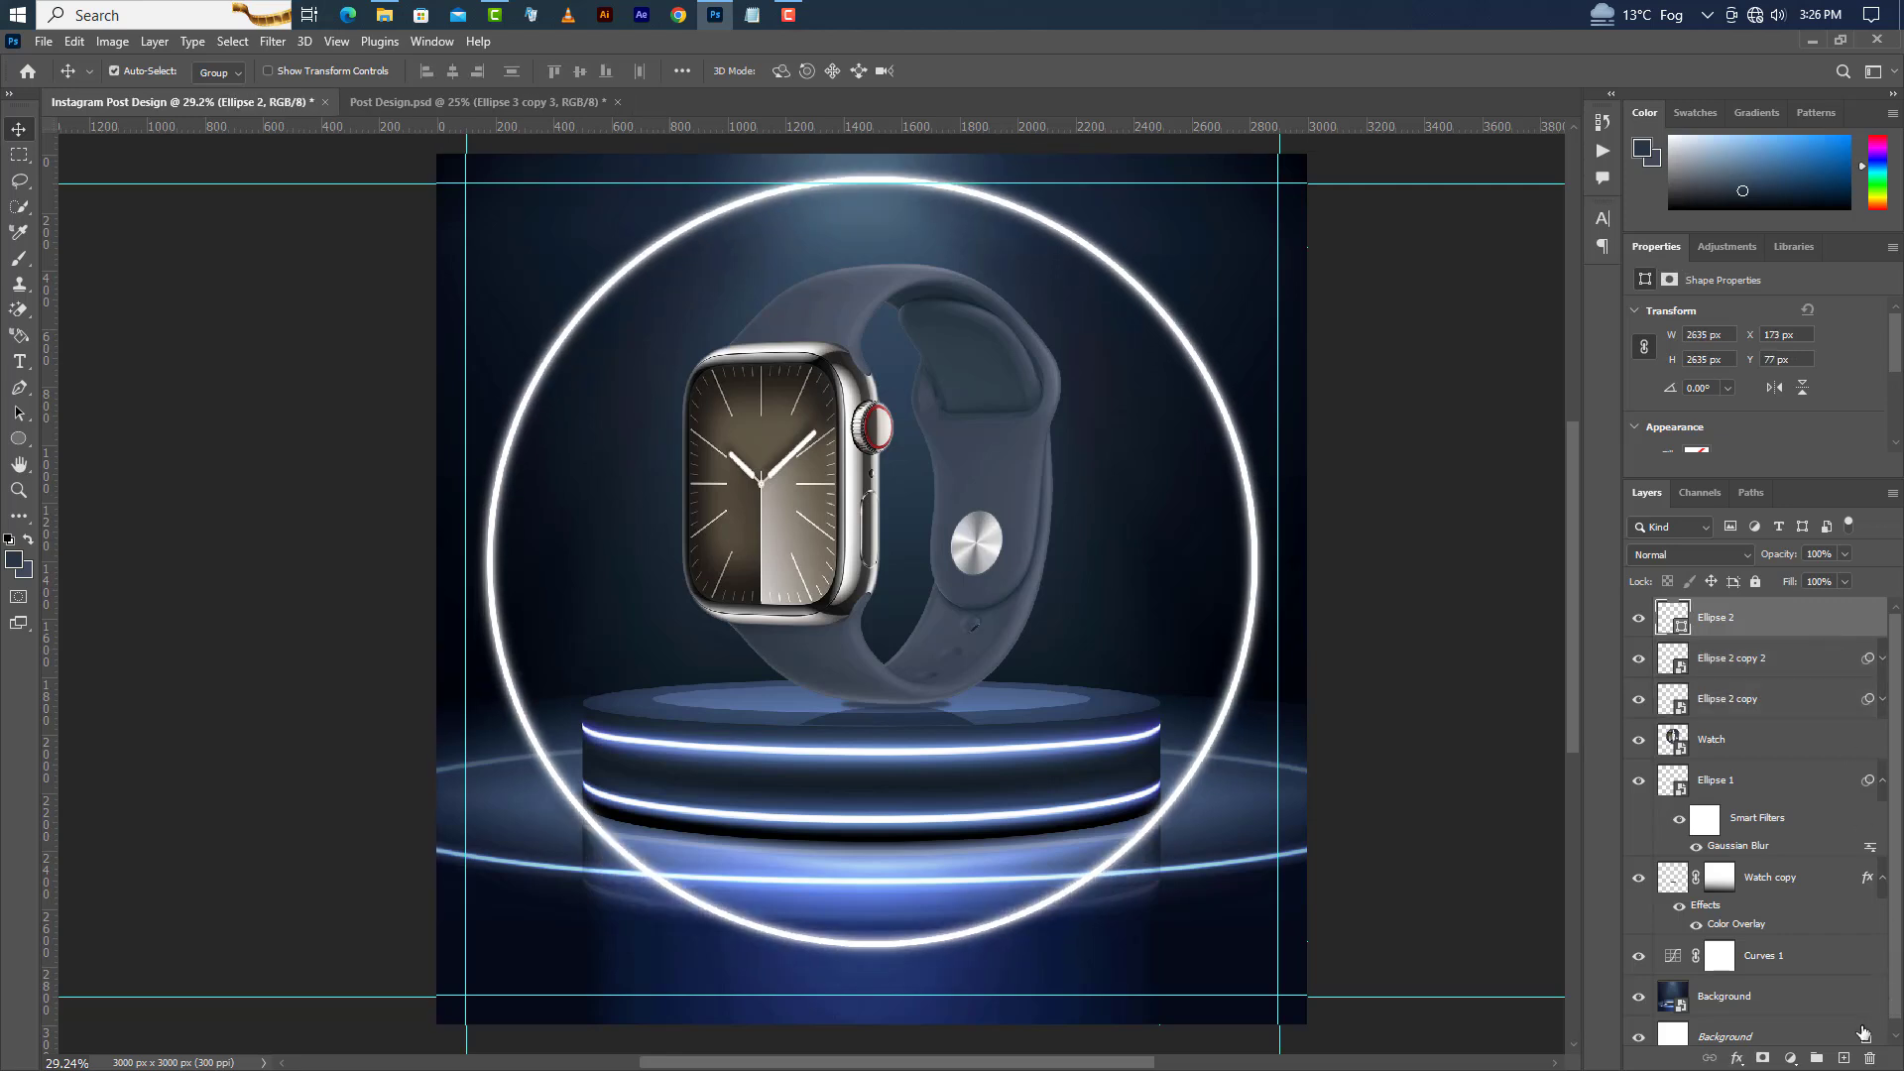
pyautogui.click(1844, 1059)
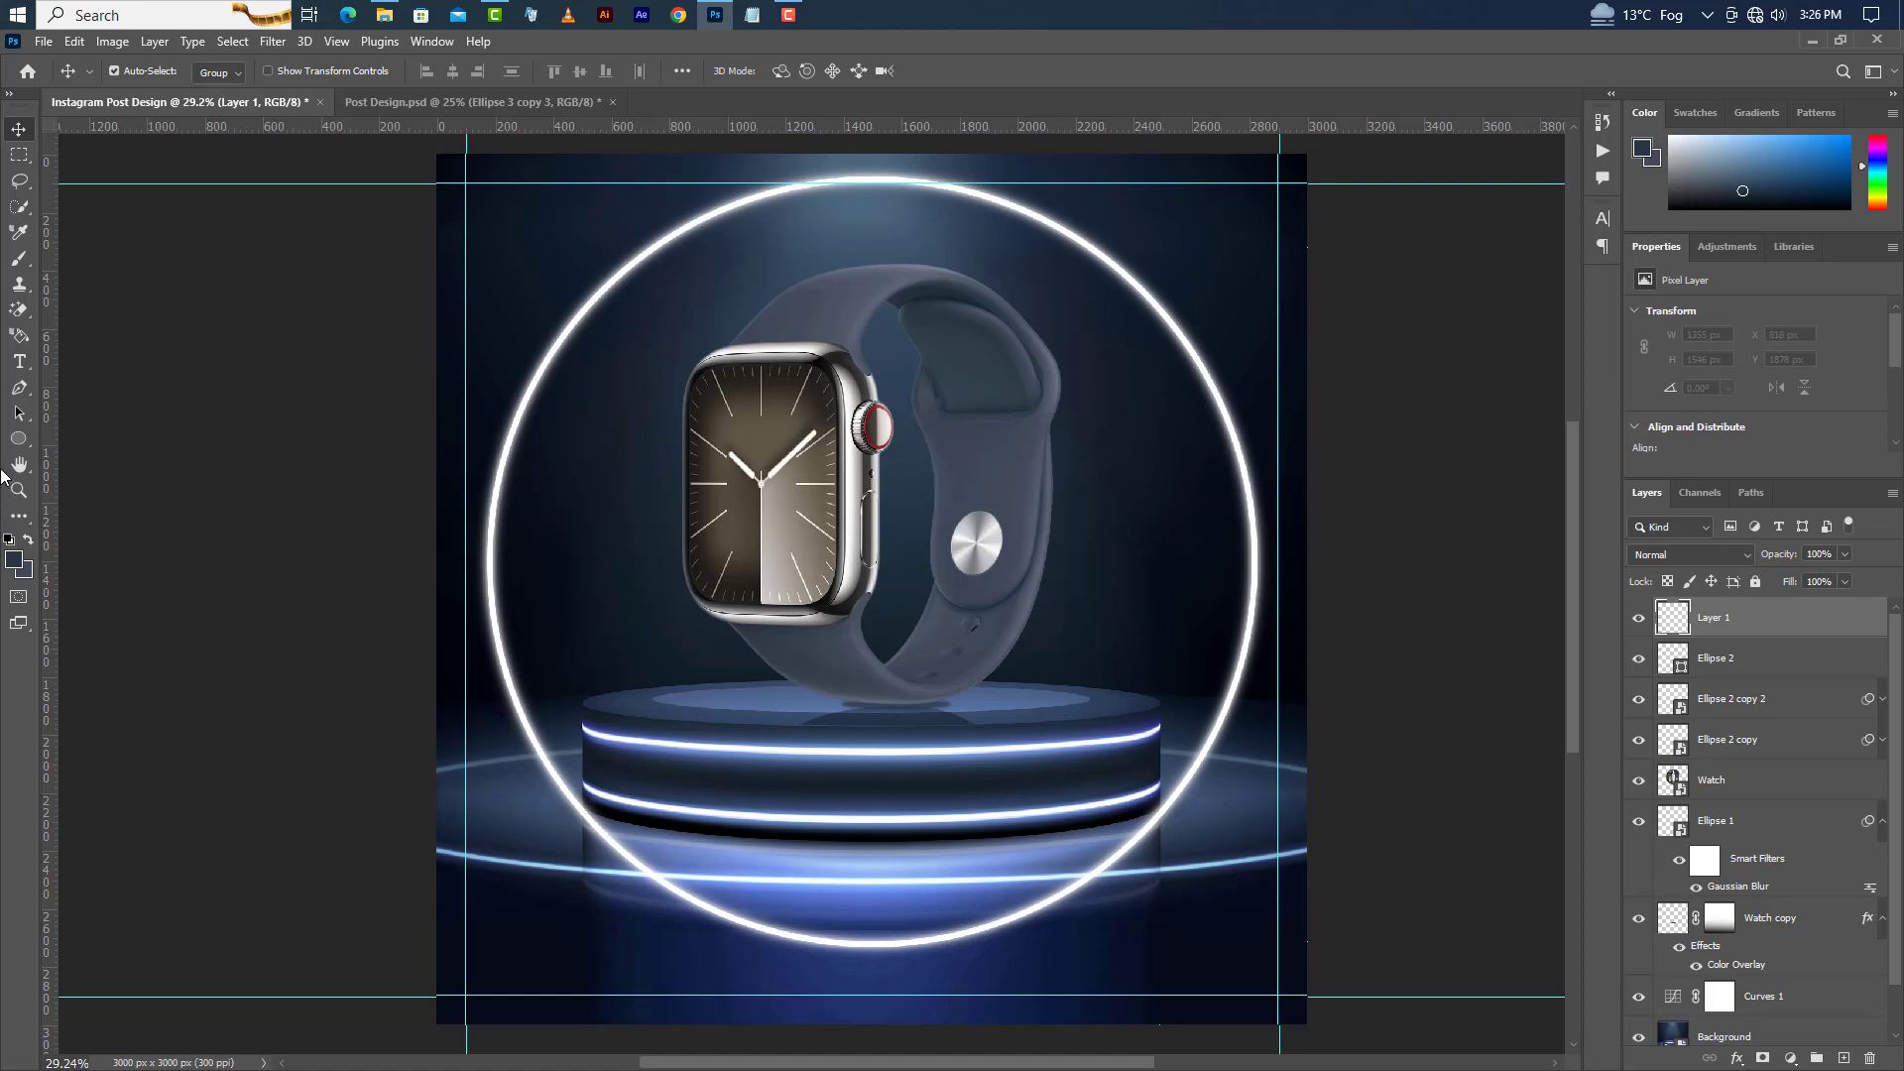
pyautogui.click(18, 439)
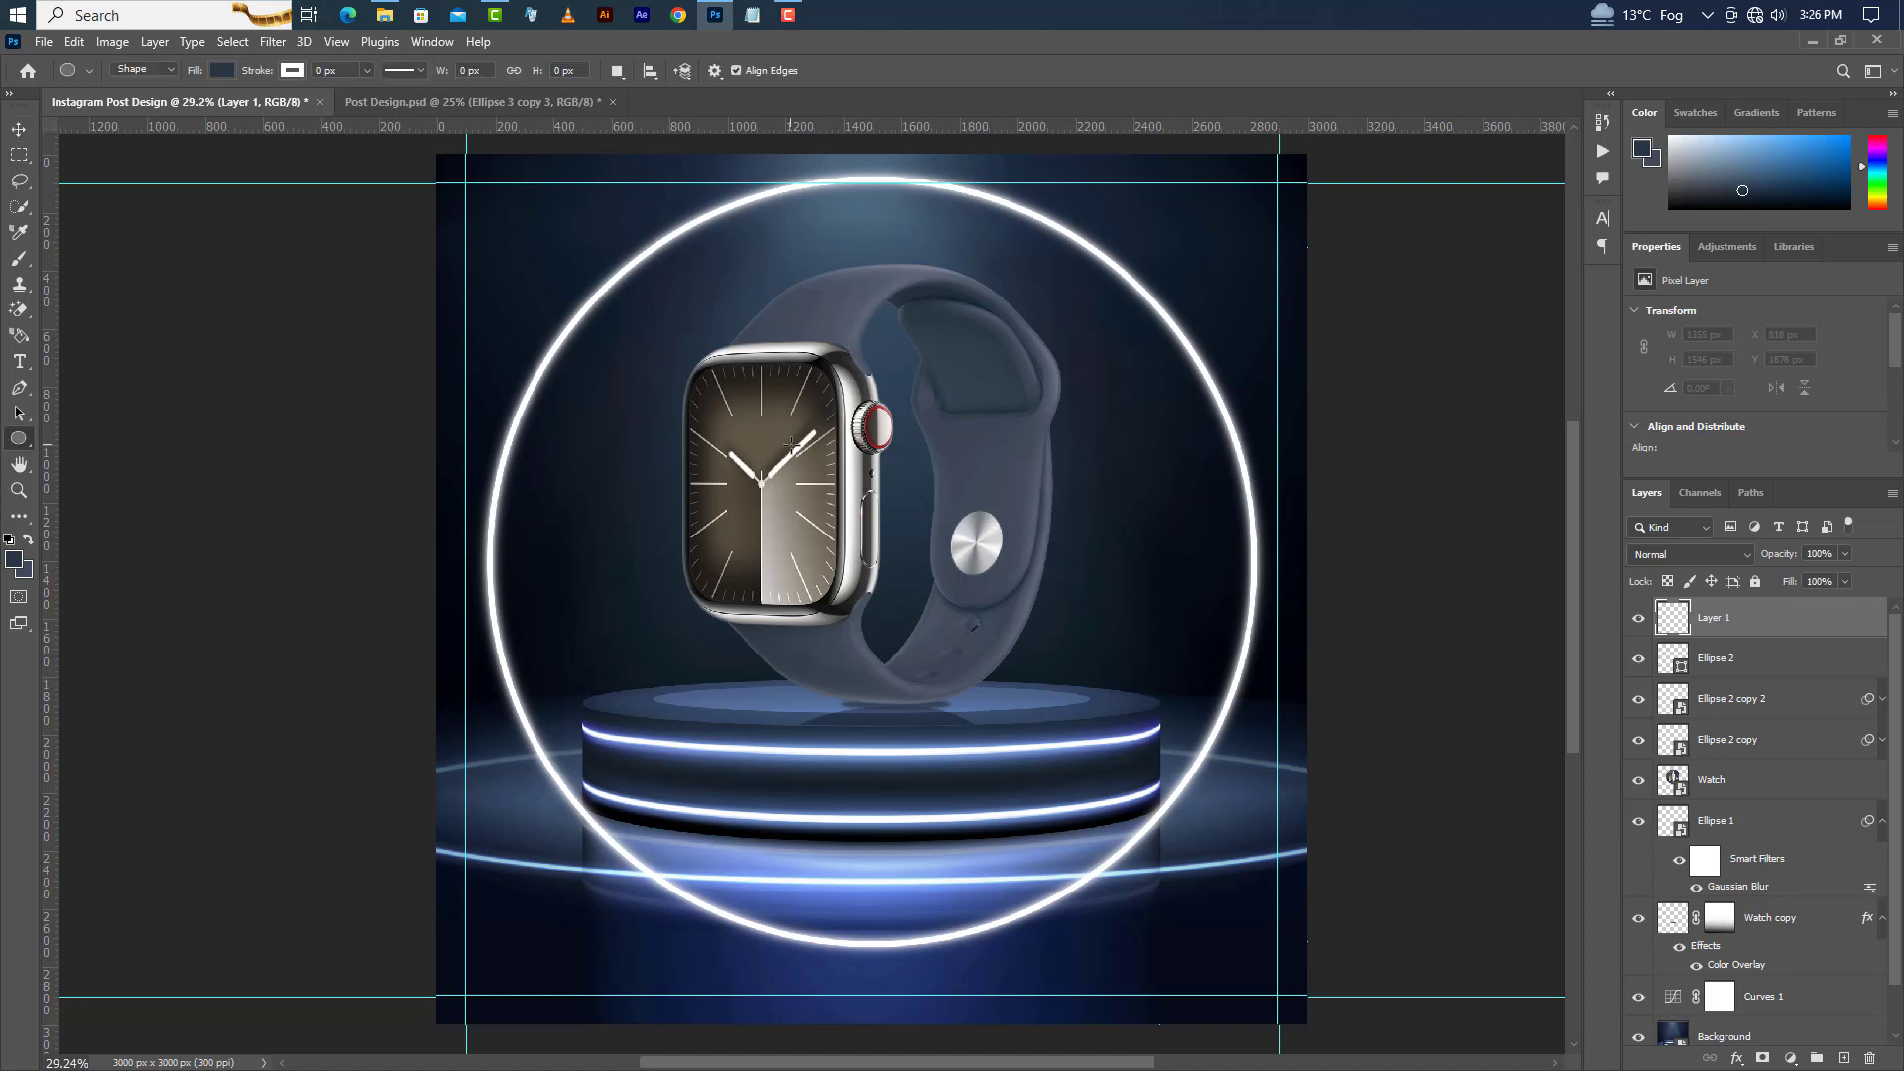
pyautogui.moveTo(790, 444); pyautogui.dragTo(861, 514)
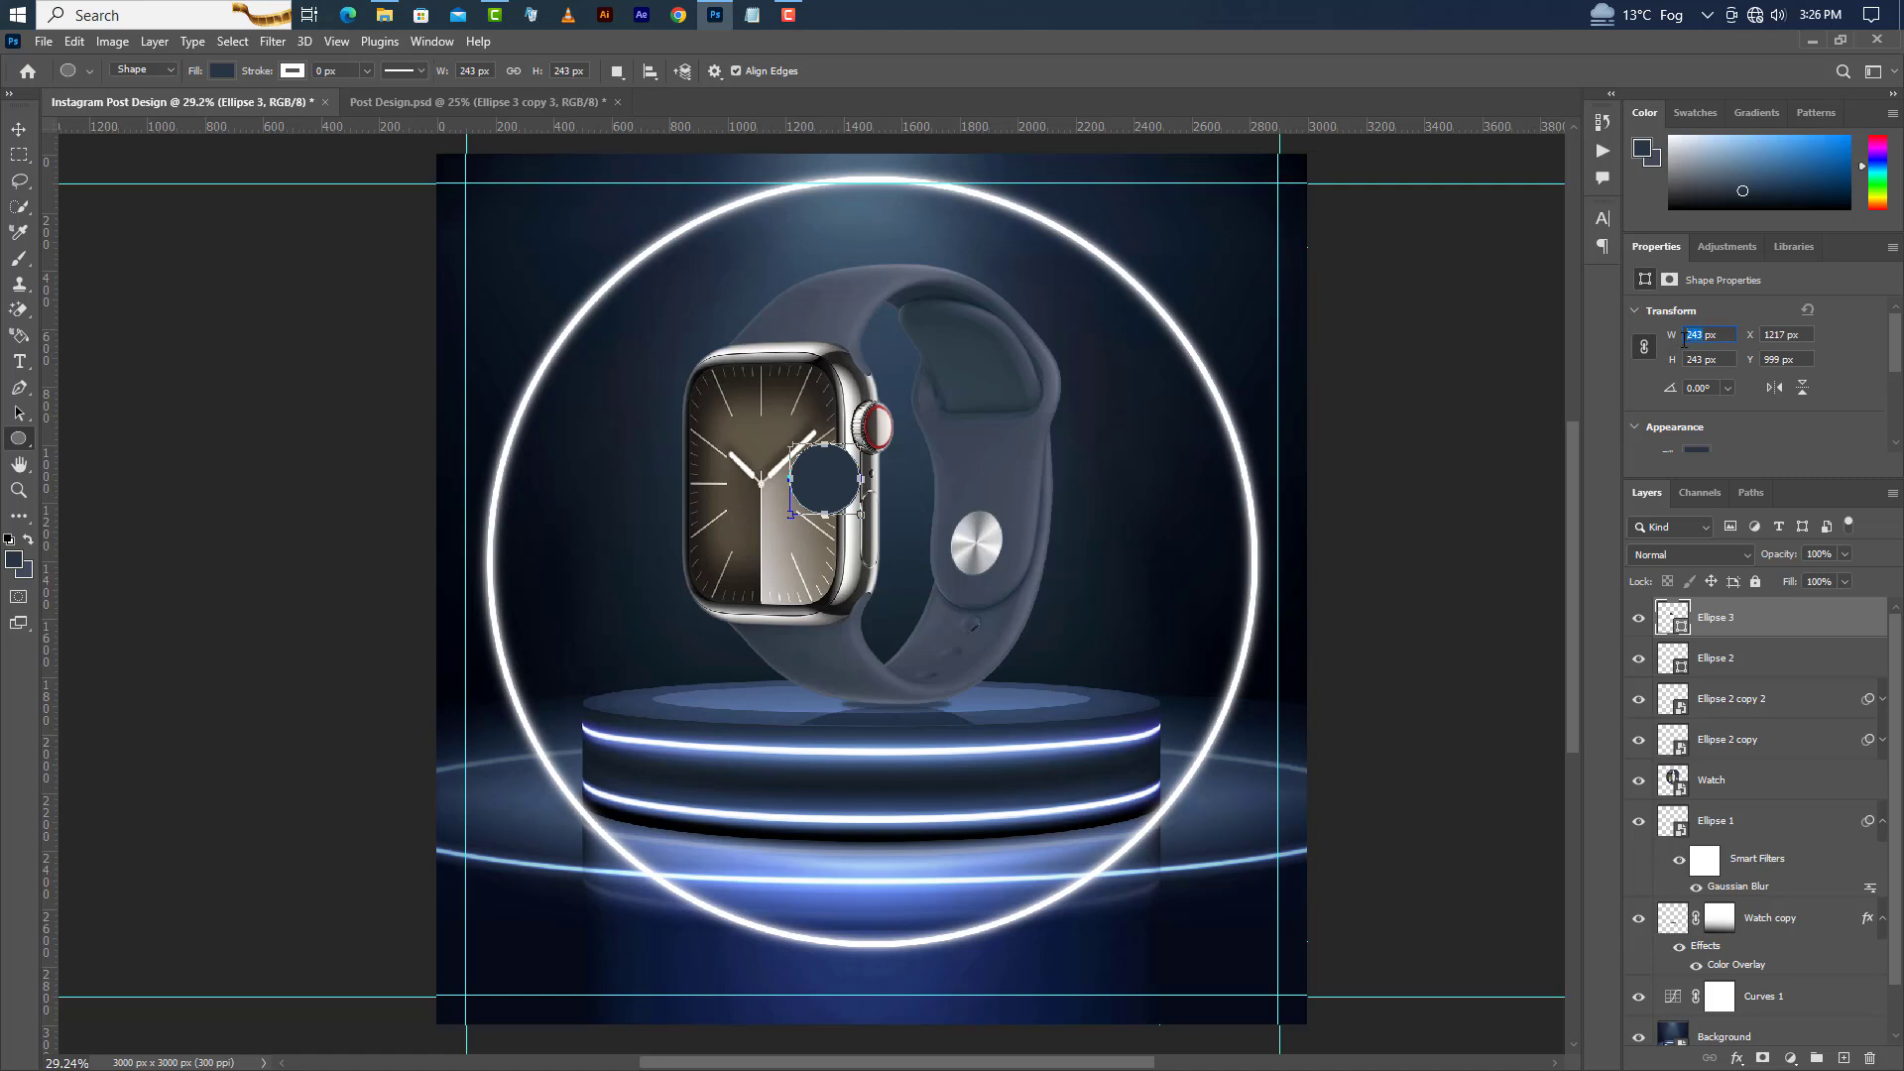
pyautogui.press('Return')
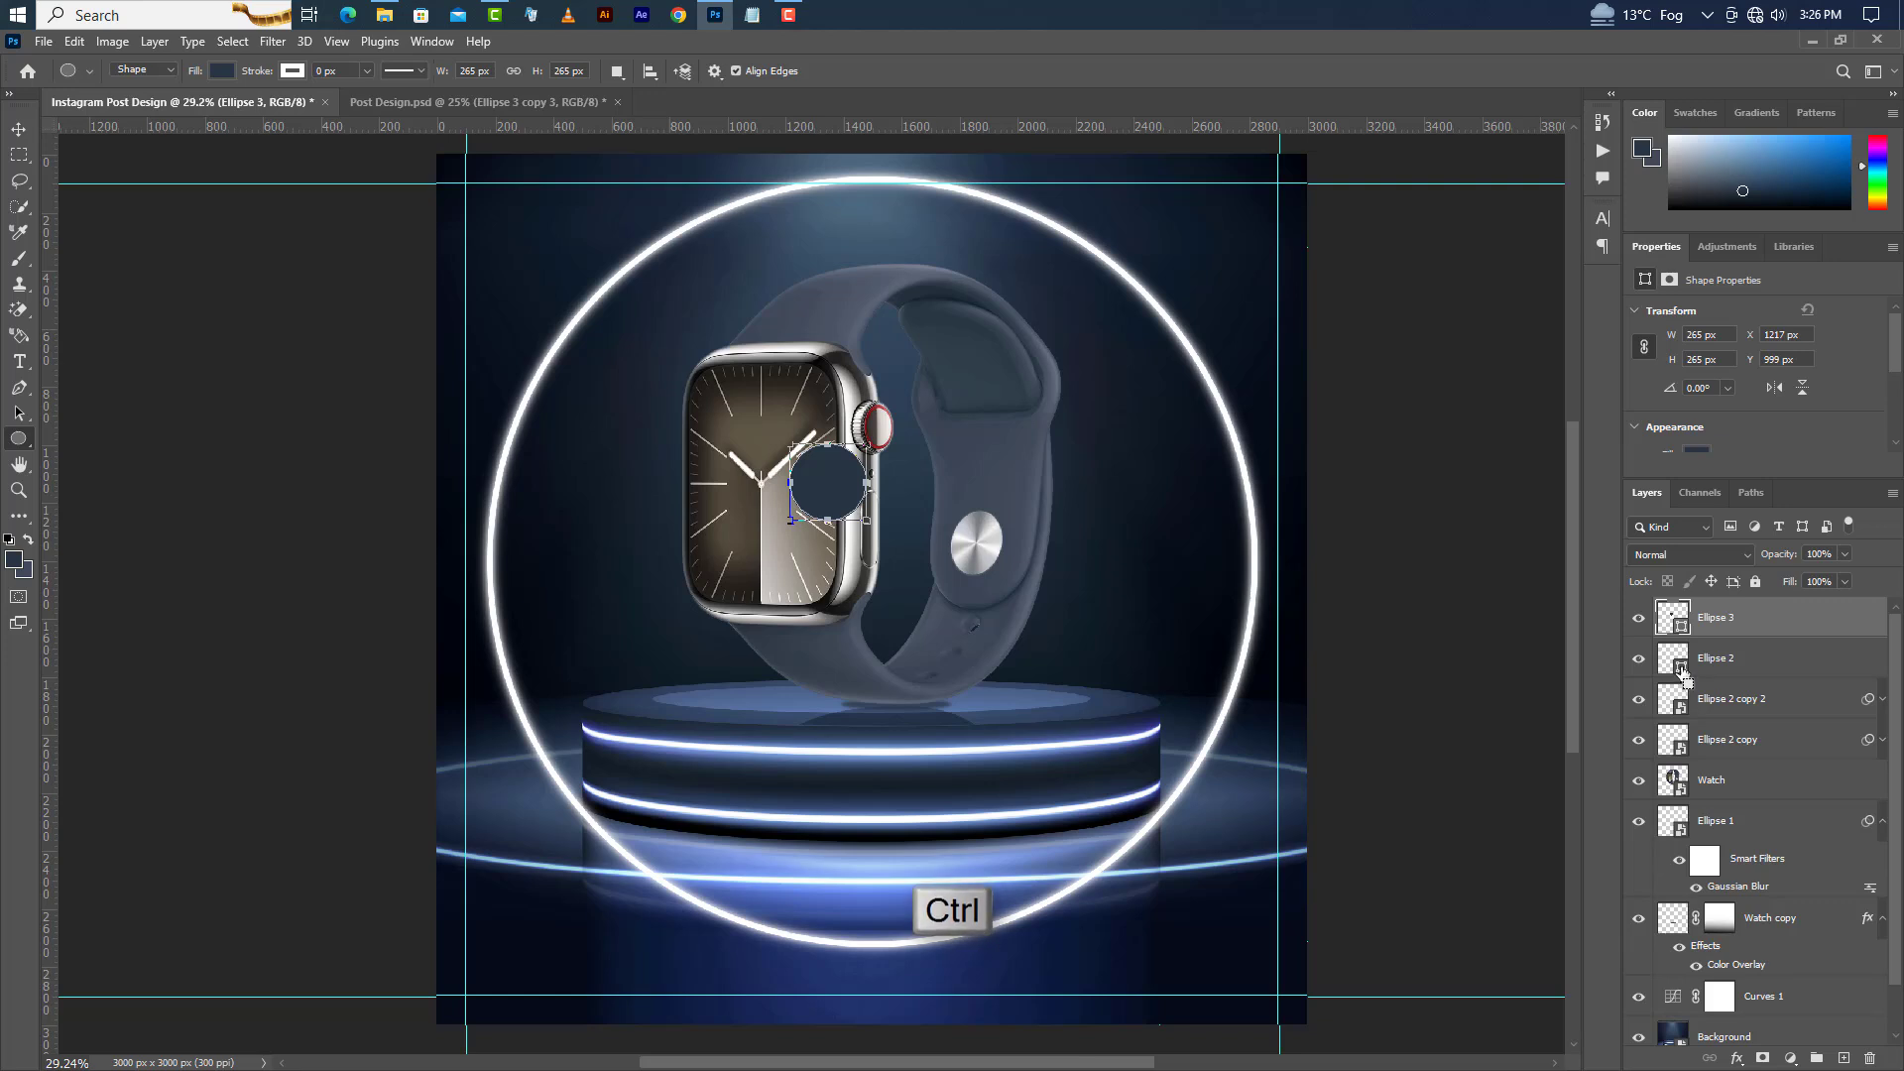
# Align the small circle to the ring's horizontal center and top edge, then deselect.
pyautogui.keyDown('ctrl'); pyautogui.click(1684, 696); pyautogui.keyUp('ctrl')
pyautogui.press('v')
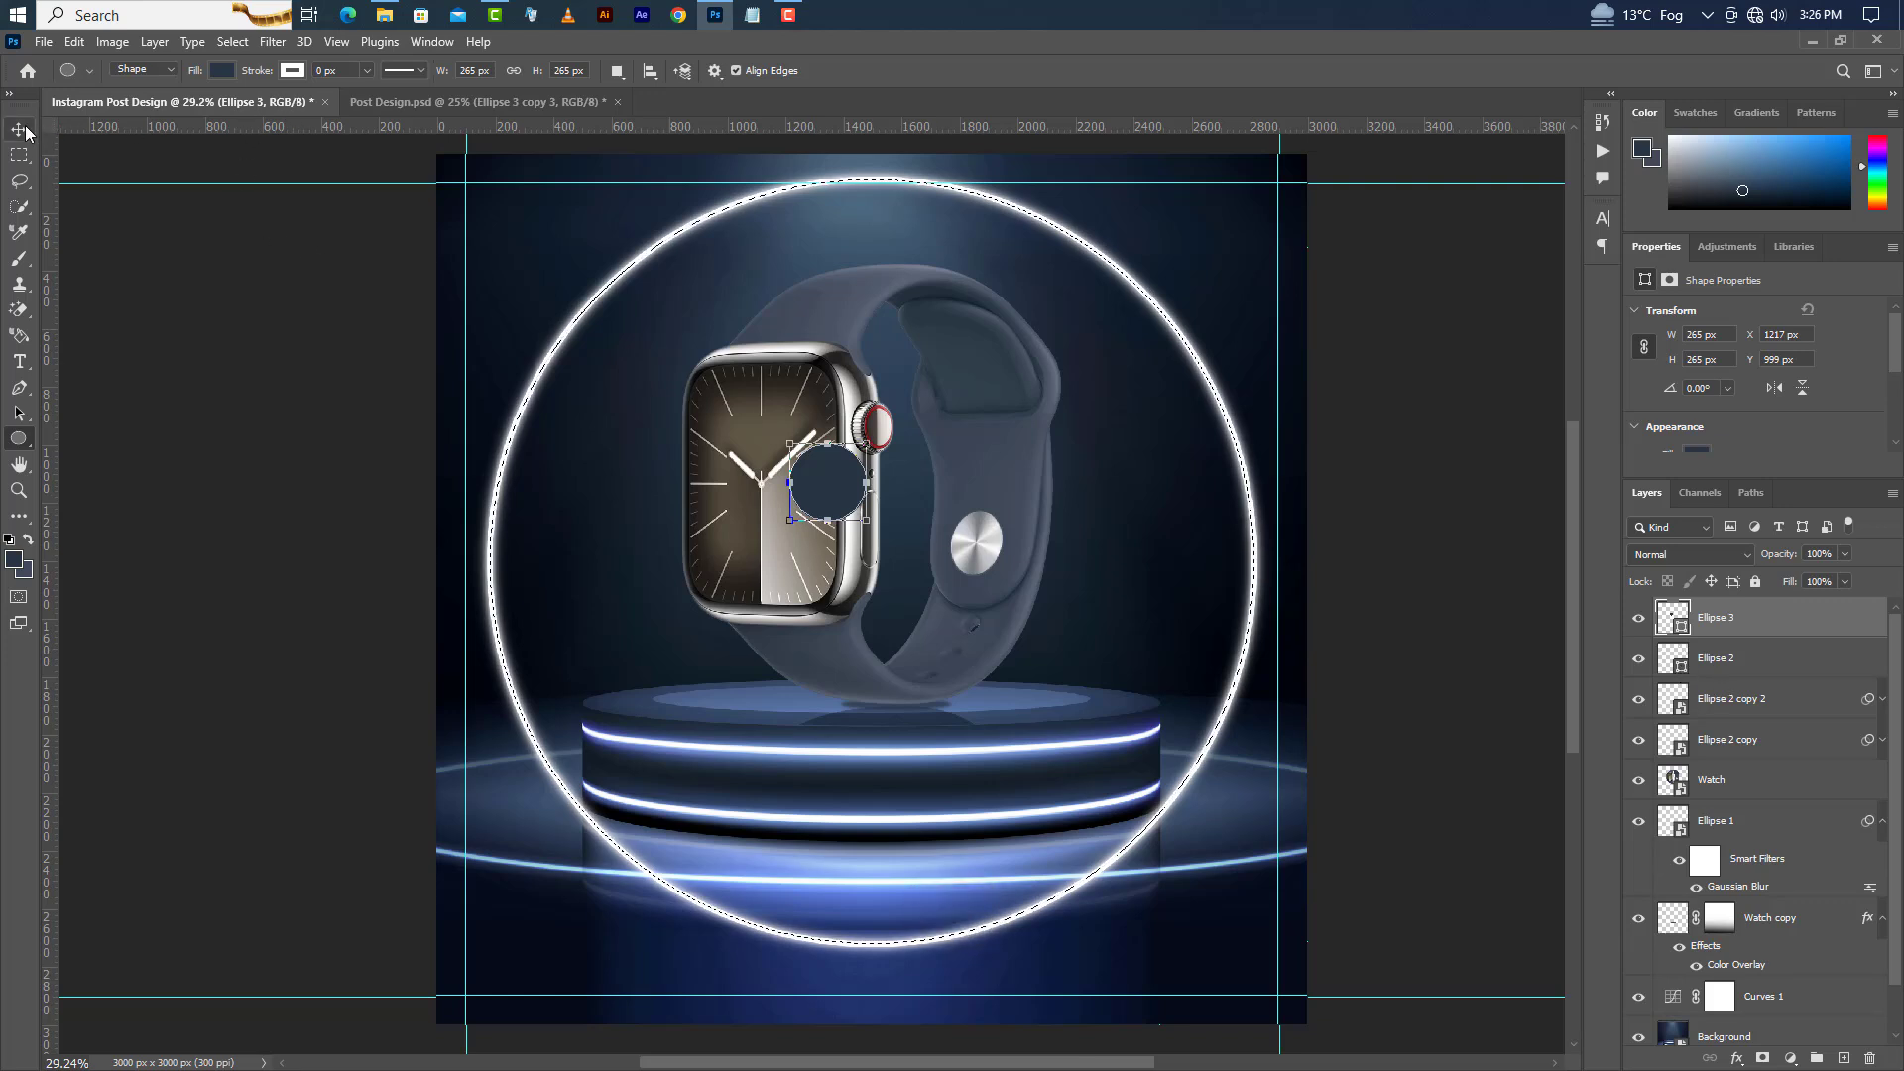
pyautogui.click(452, 71)
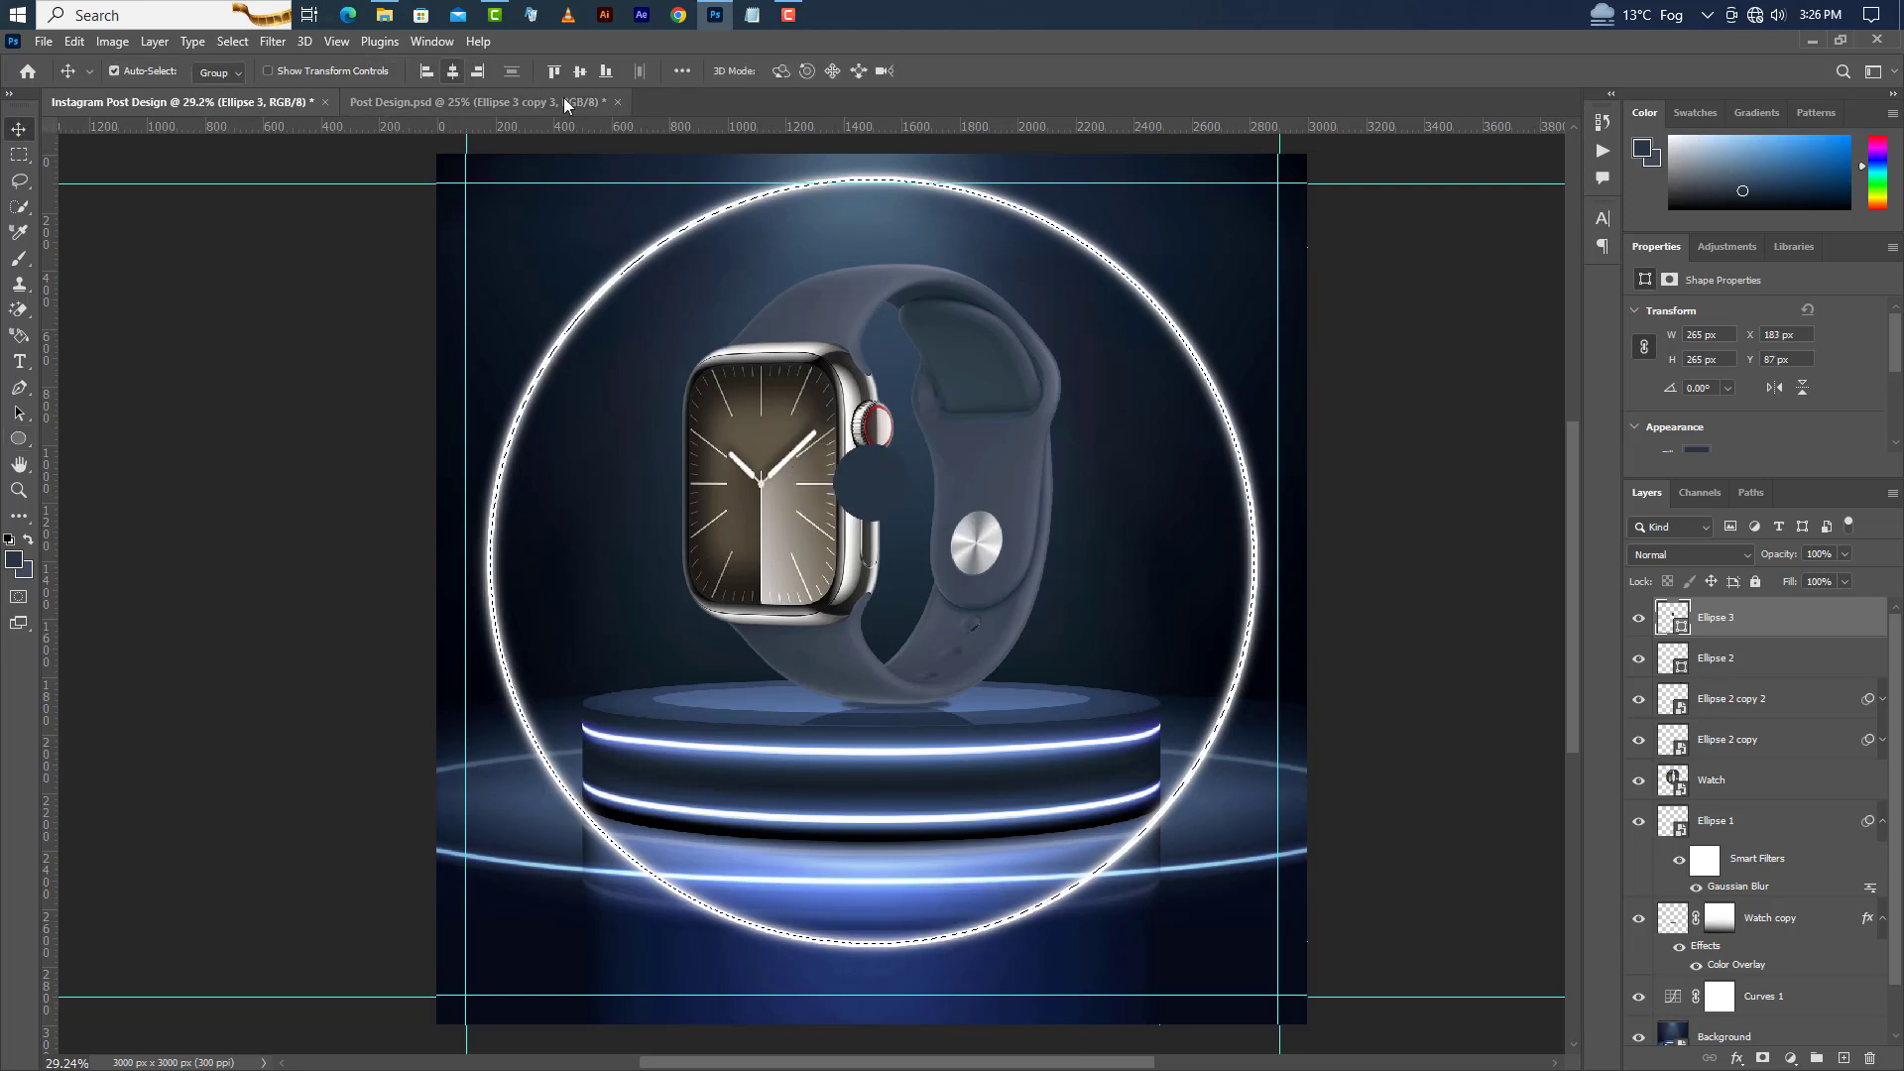
pyautogui.click(552, 72)
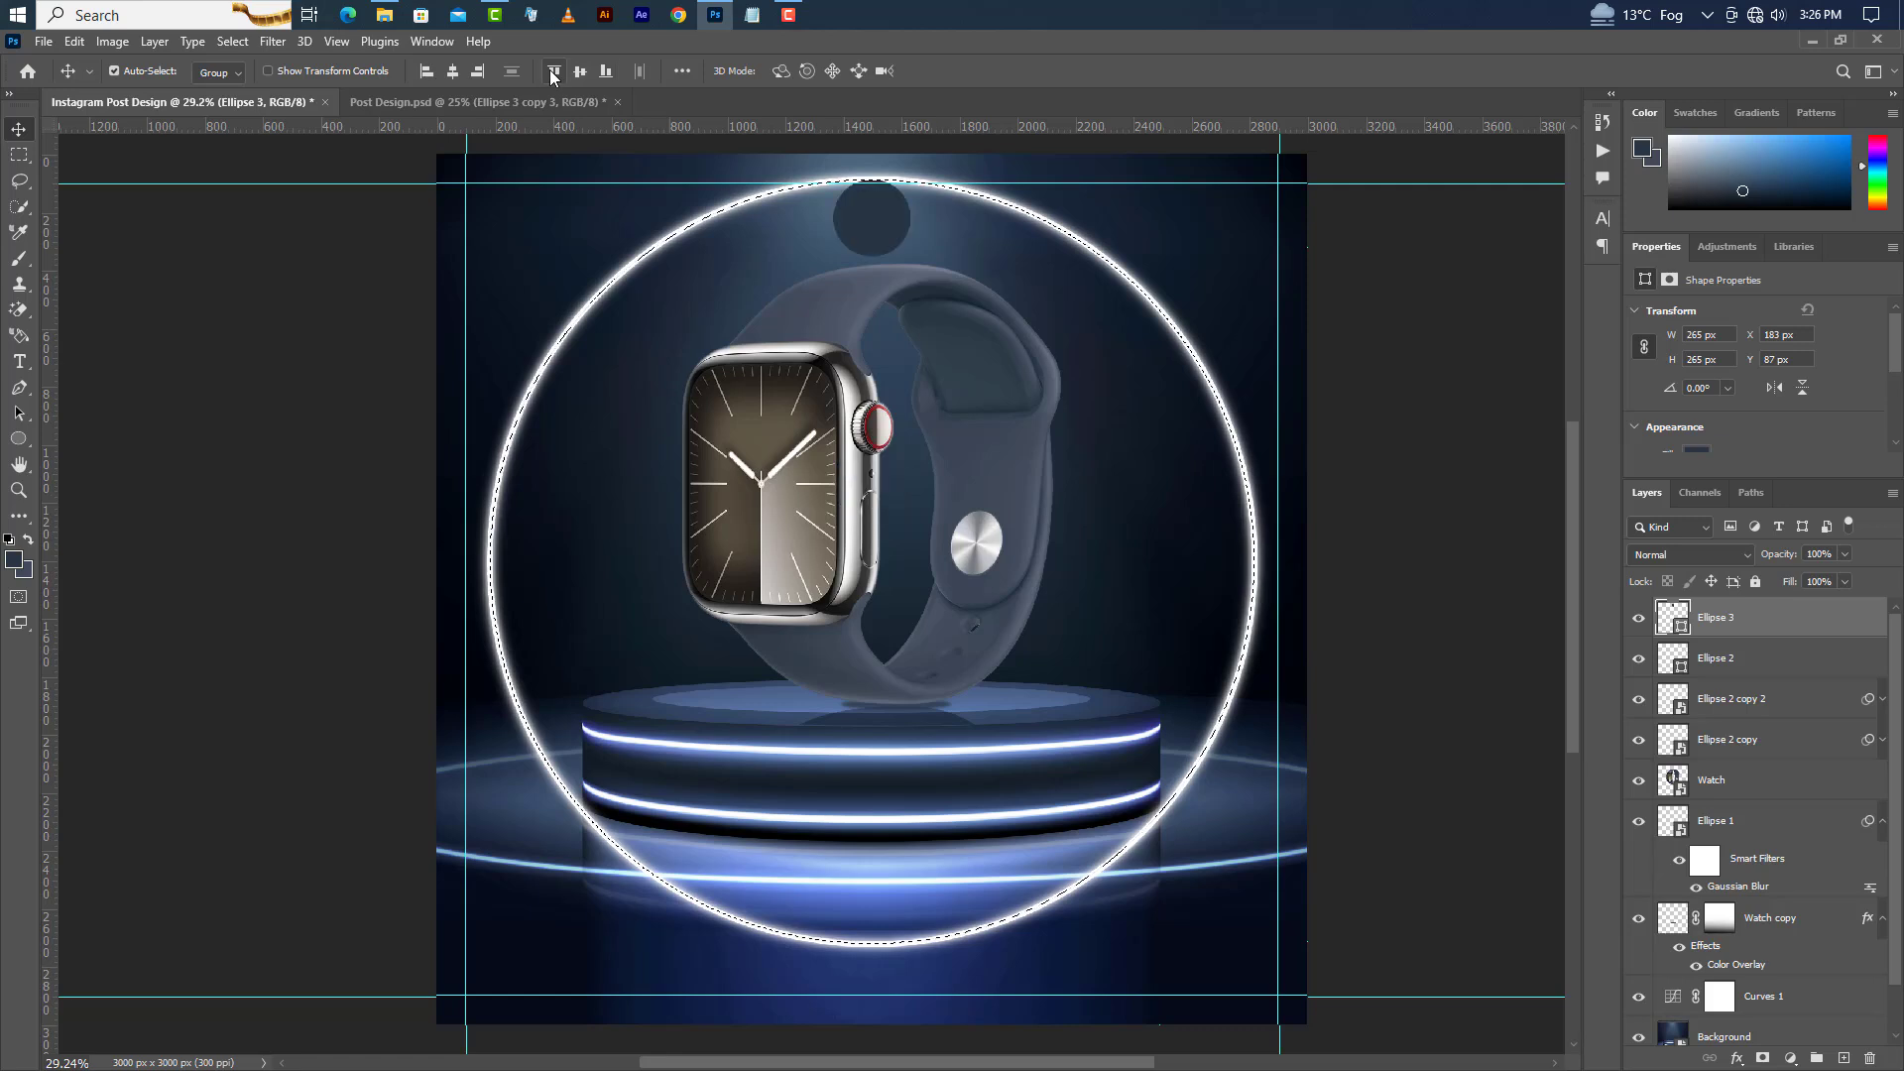
pyautogui.click(232, 41)
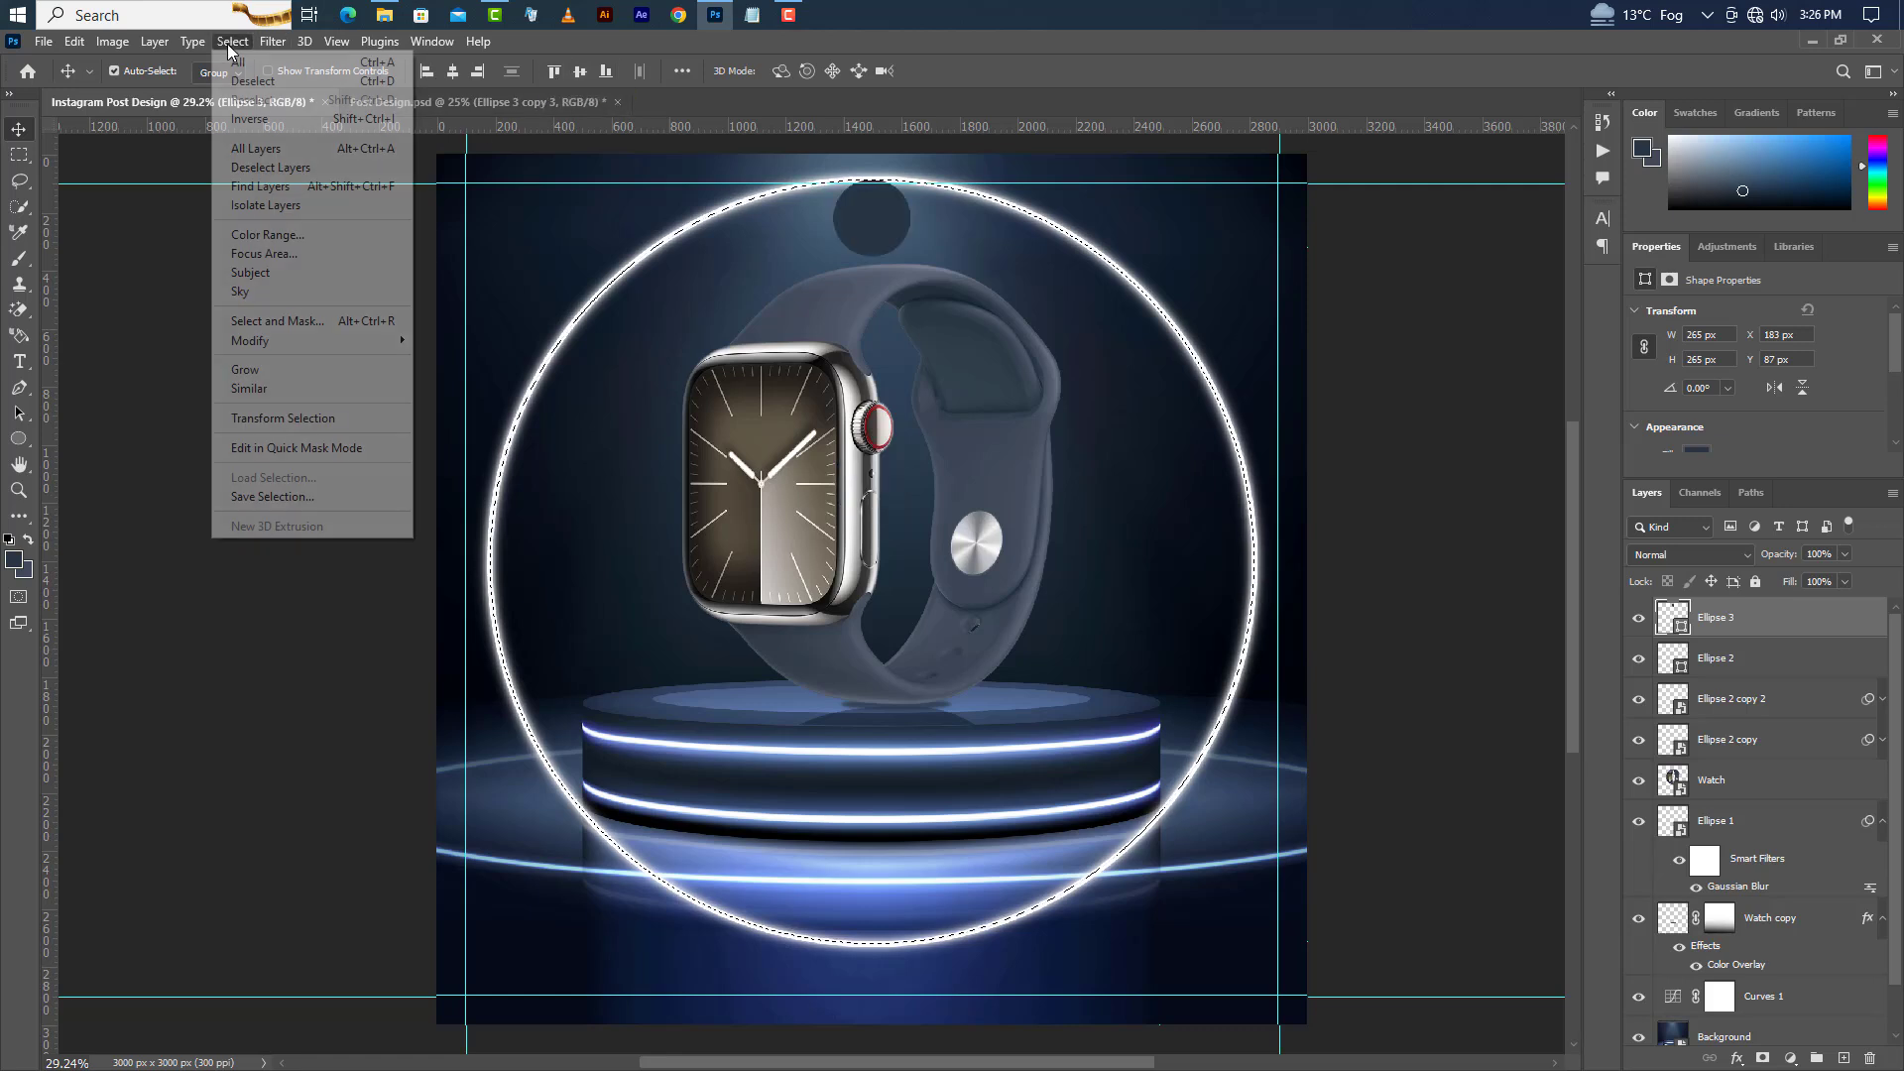
pyautogui.click(248, 83)
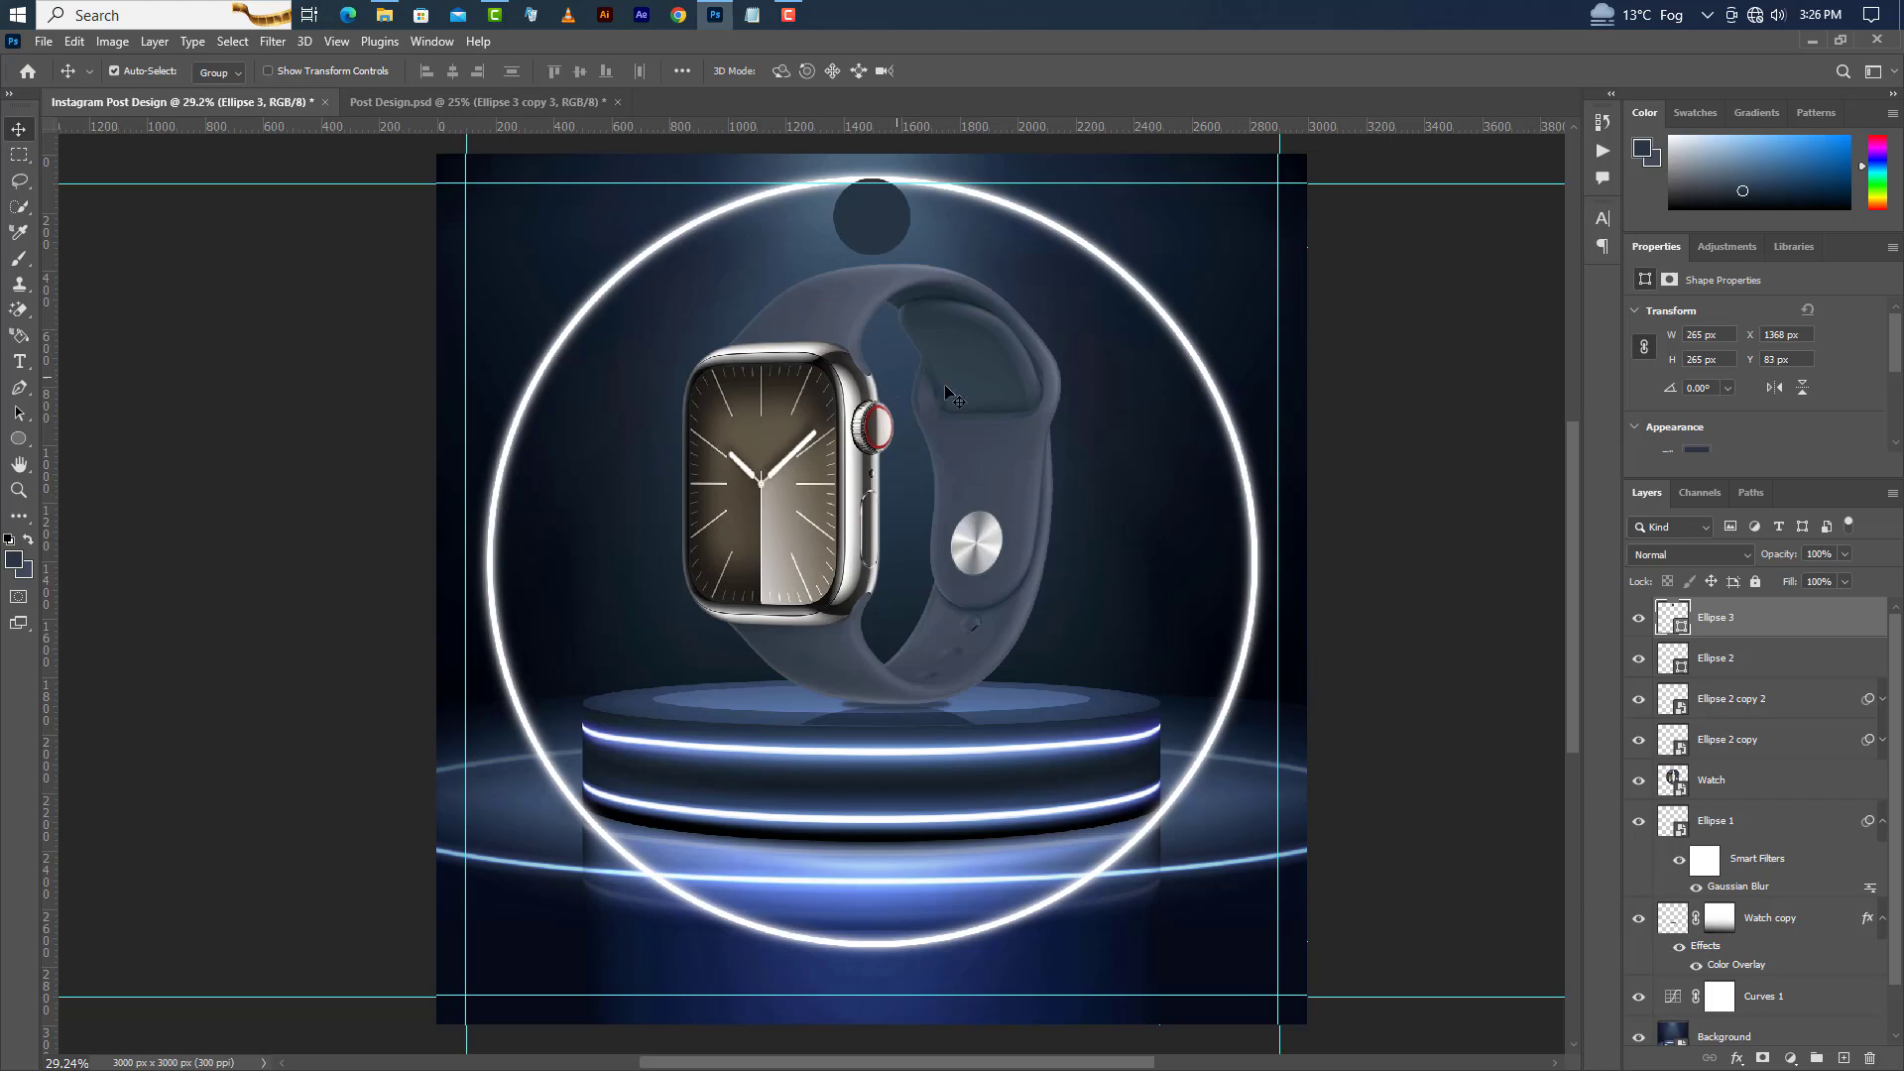
# Nudge the small circle further upward so it sits over the ring's top edge.
pyautogui.hotkey('shift', 'Up')
pyautogui.hotkey('shift', 'Up')
pyautogui.hotkey('shift', 'Up')
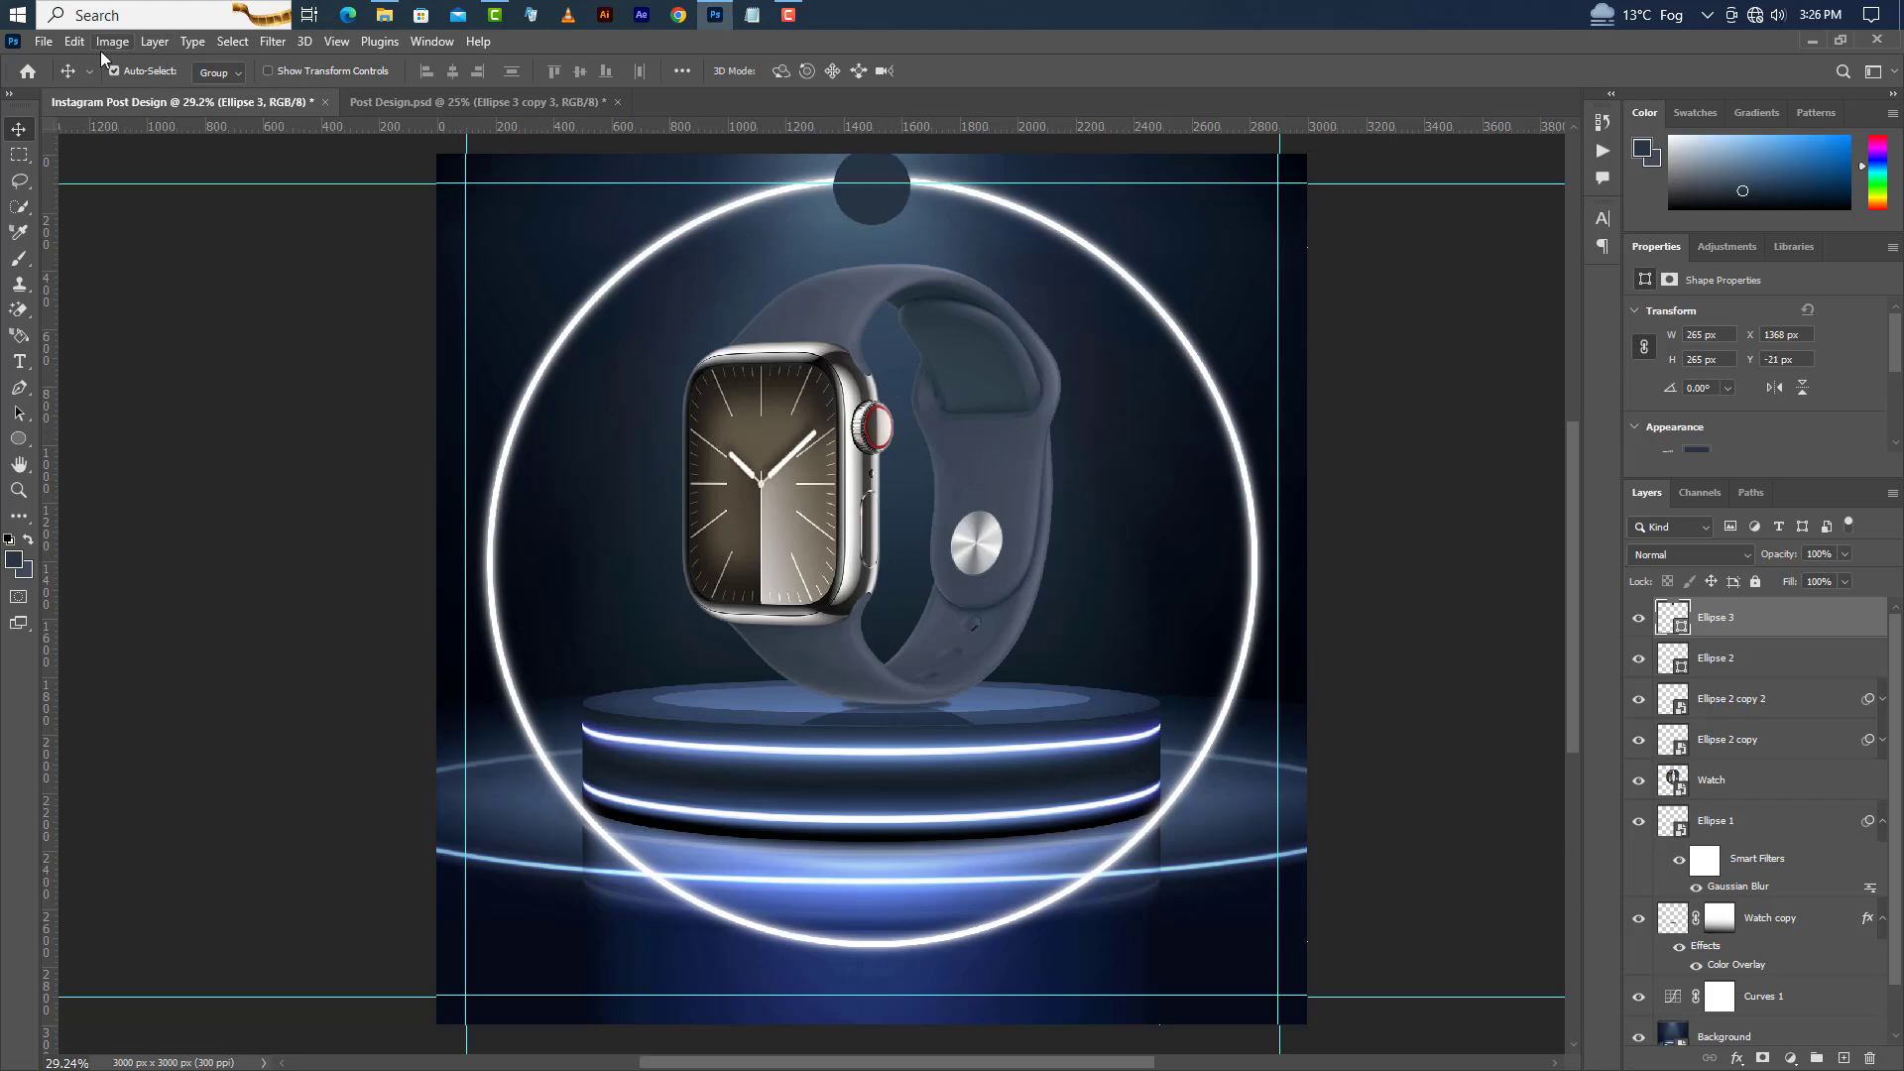
pyautogui.click(74, 41)
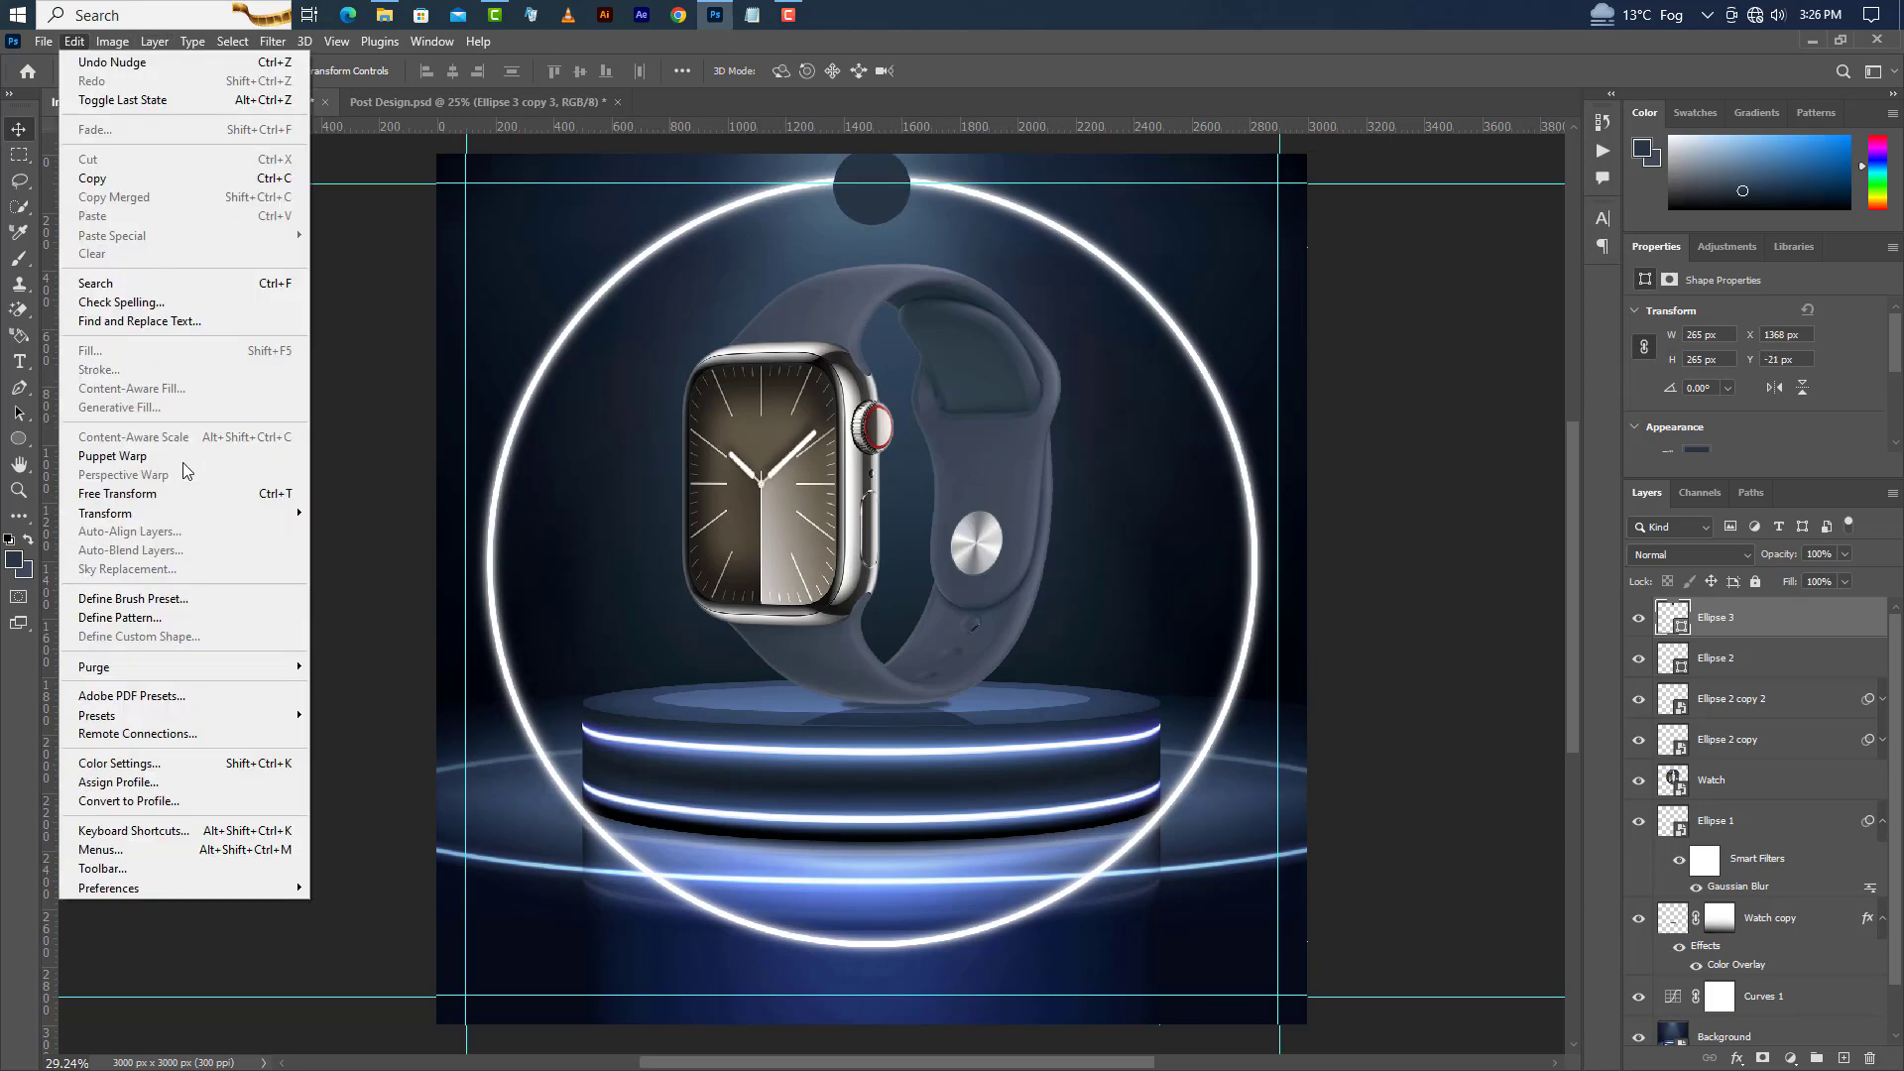
pyautogui.click(184, 494)
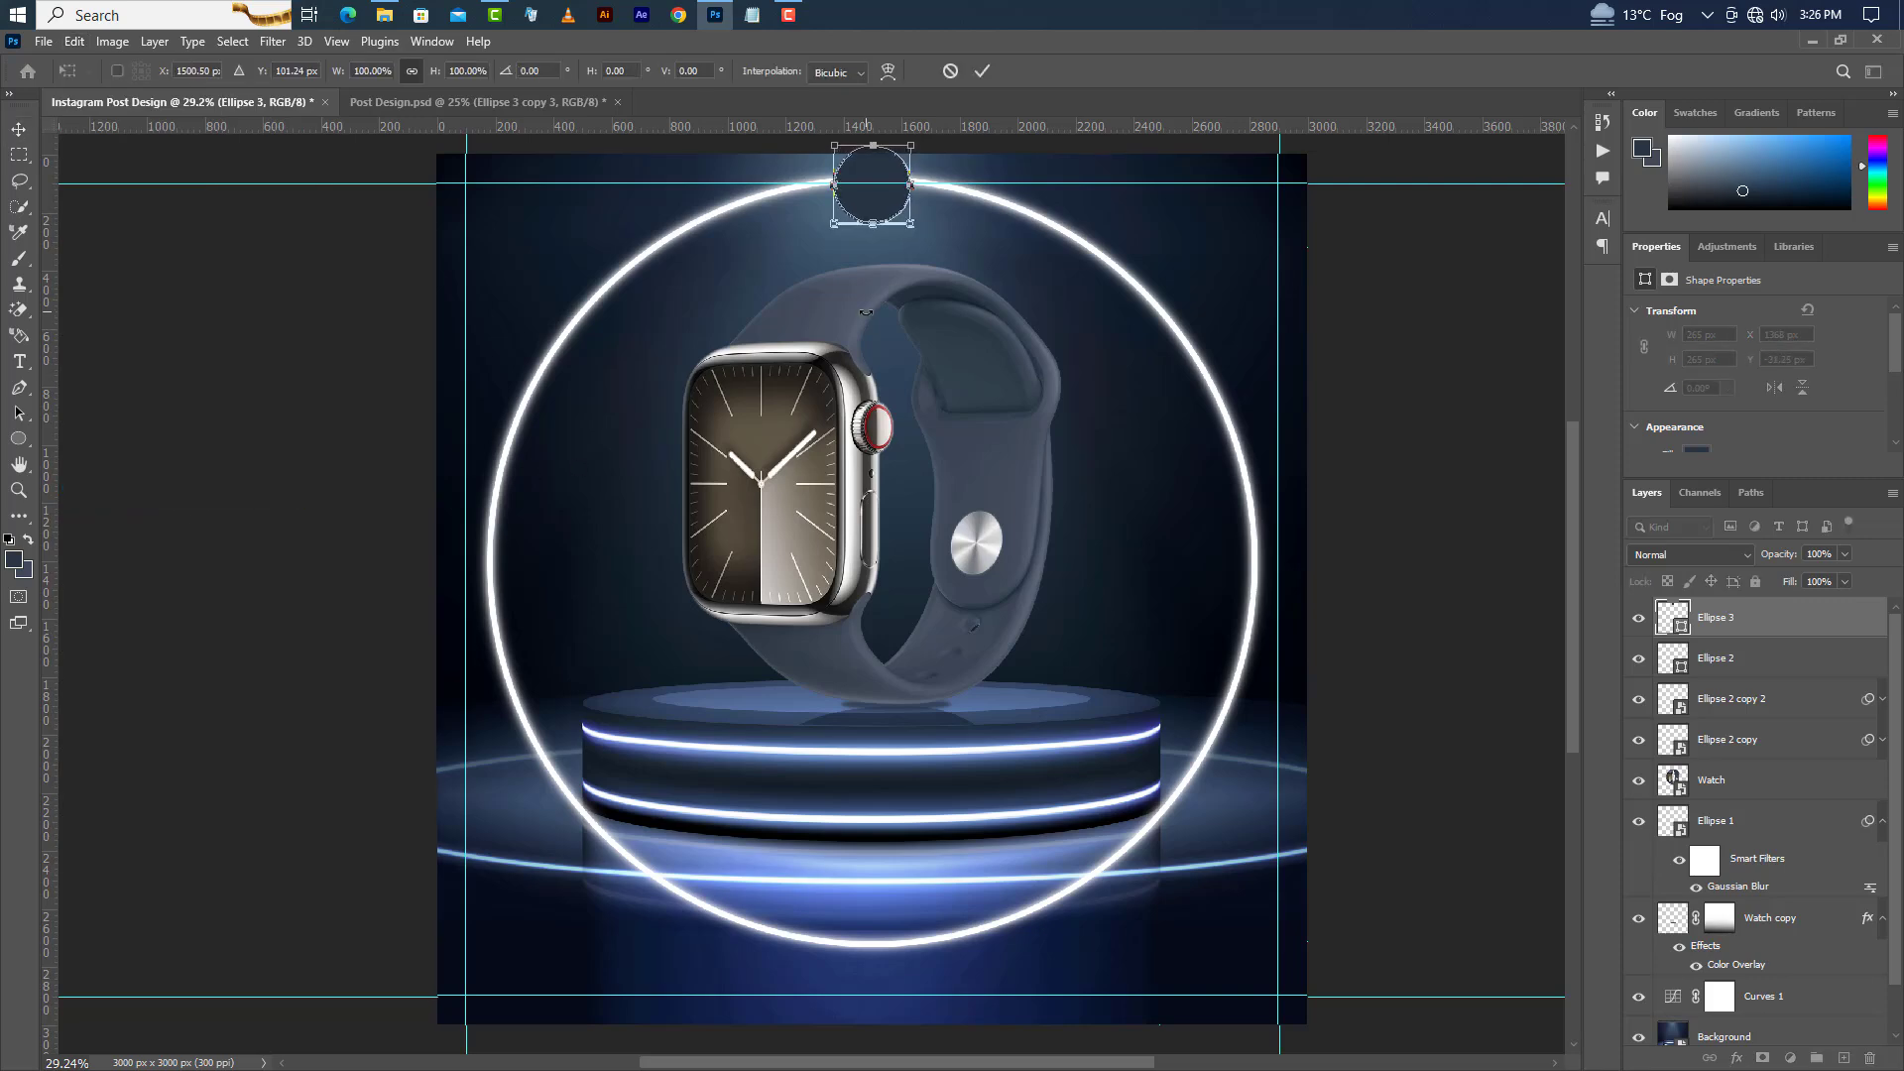
pyautogui.press('Up')
pyautogui.press('Up')
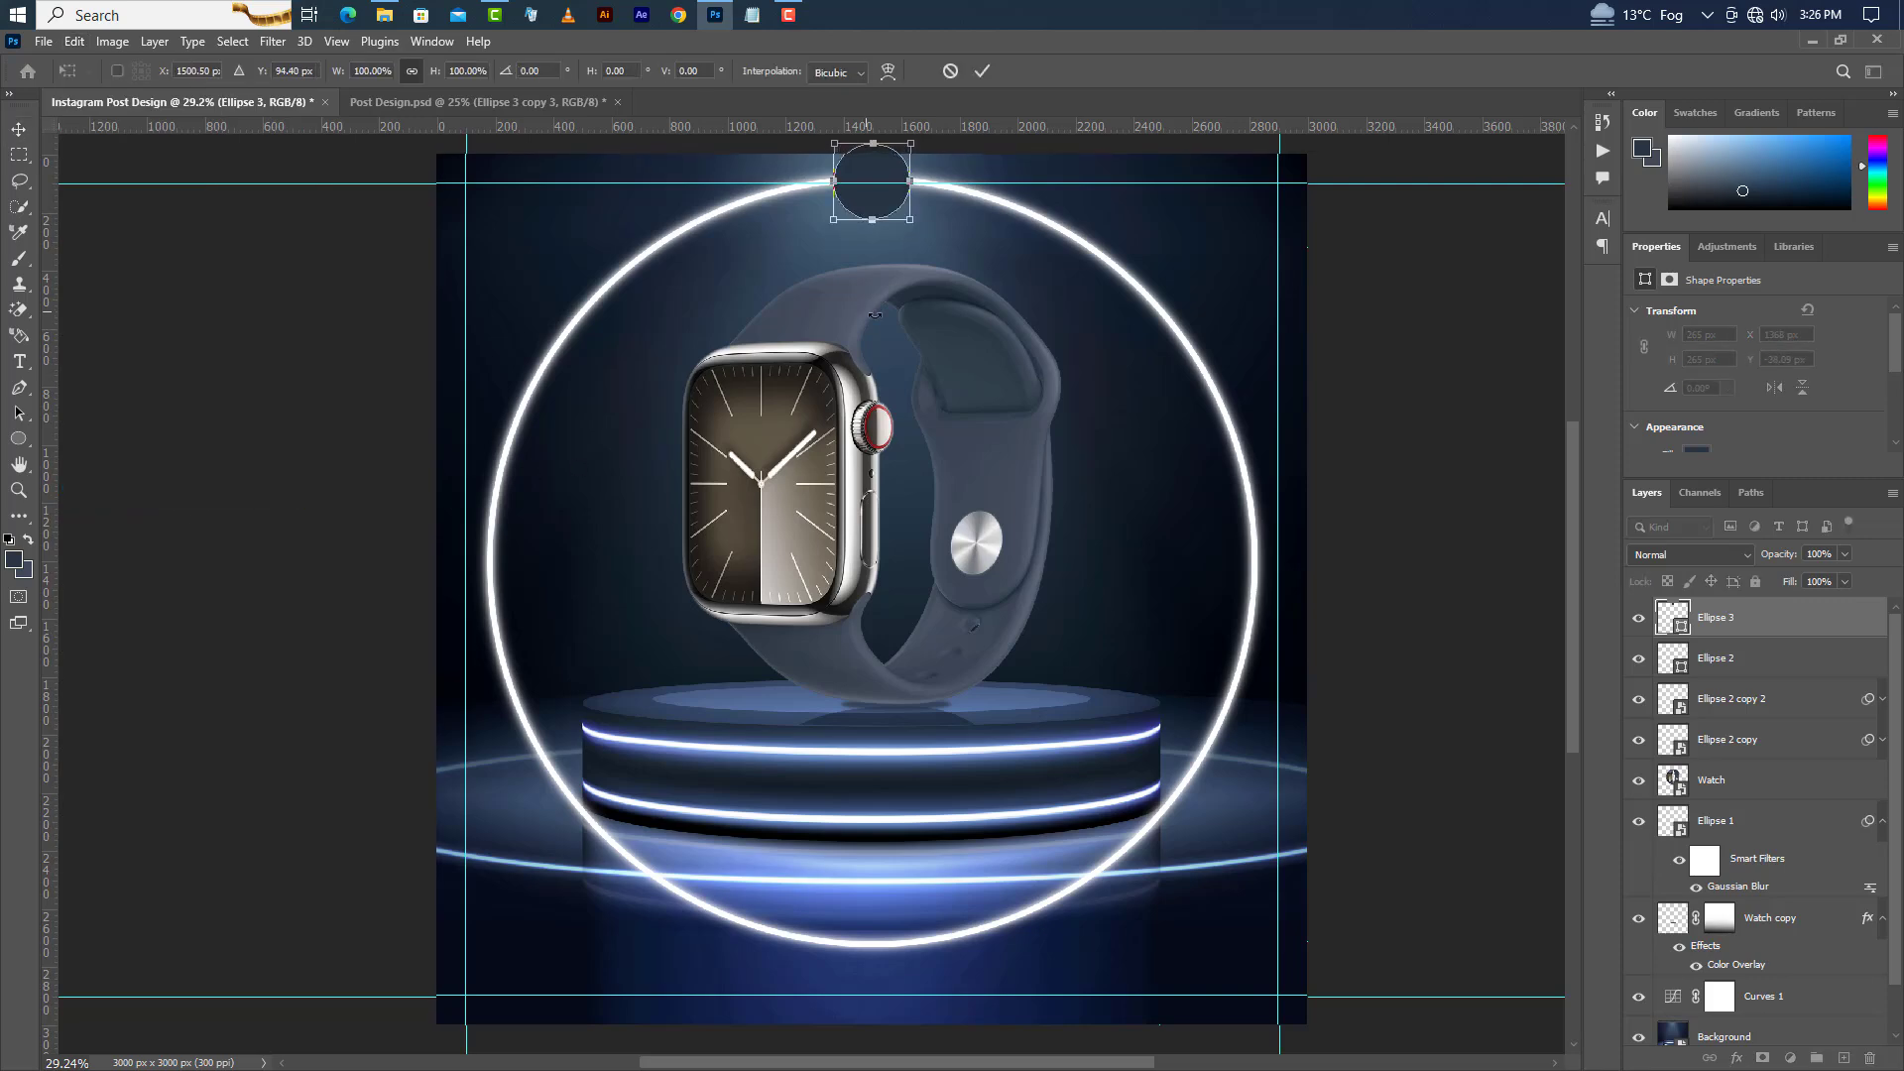
pyautogui.click(982, 72)
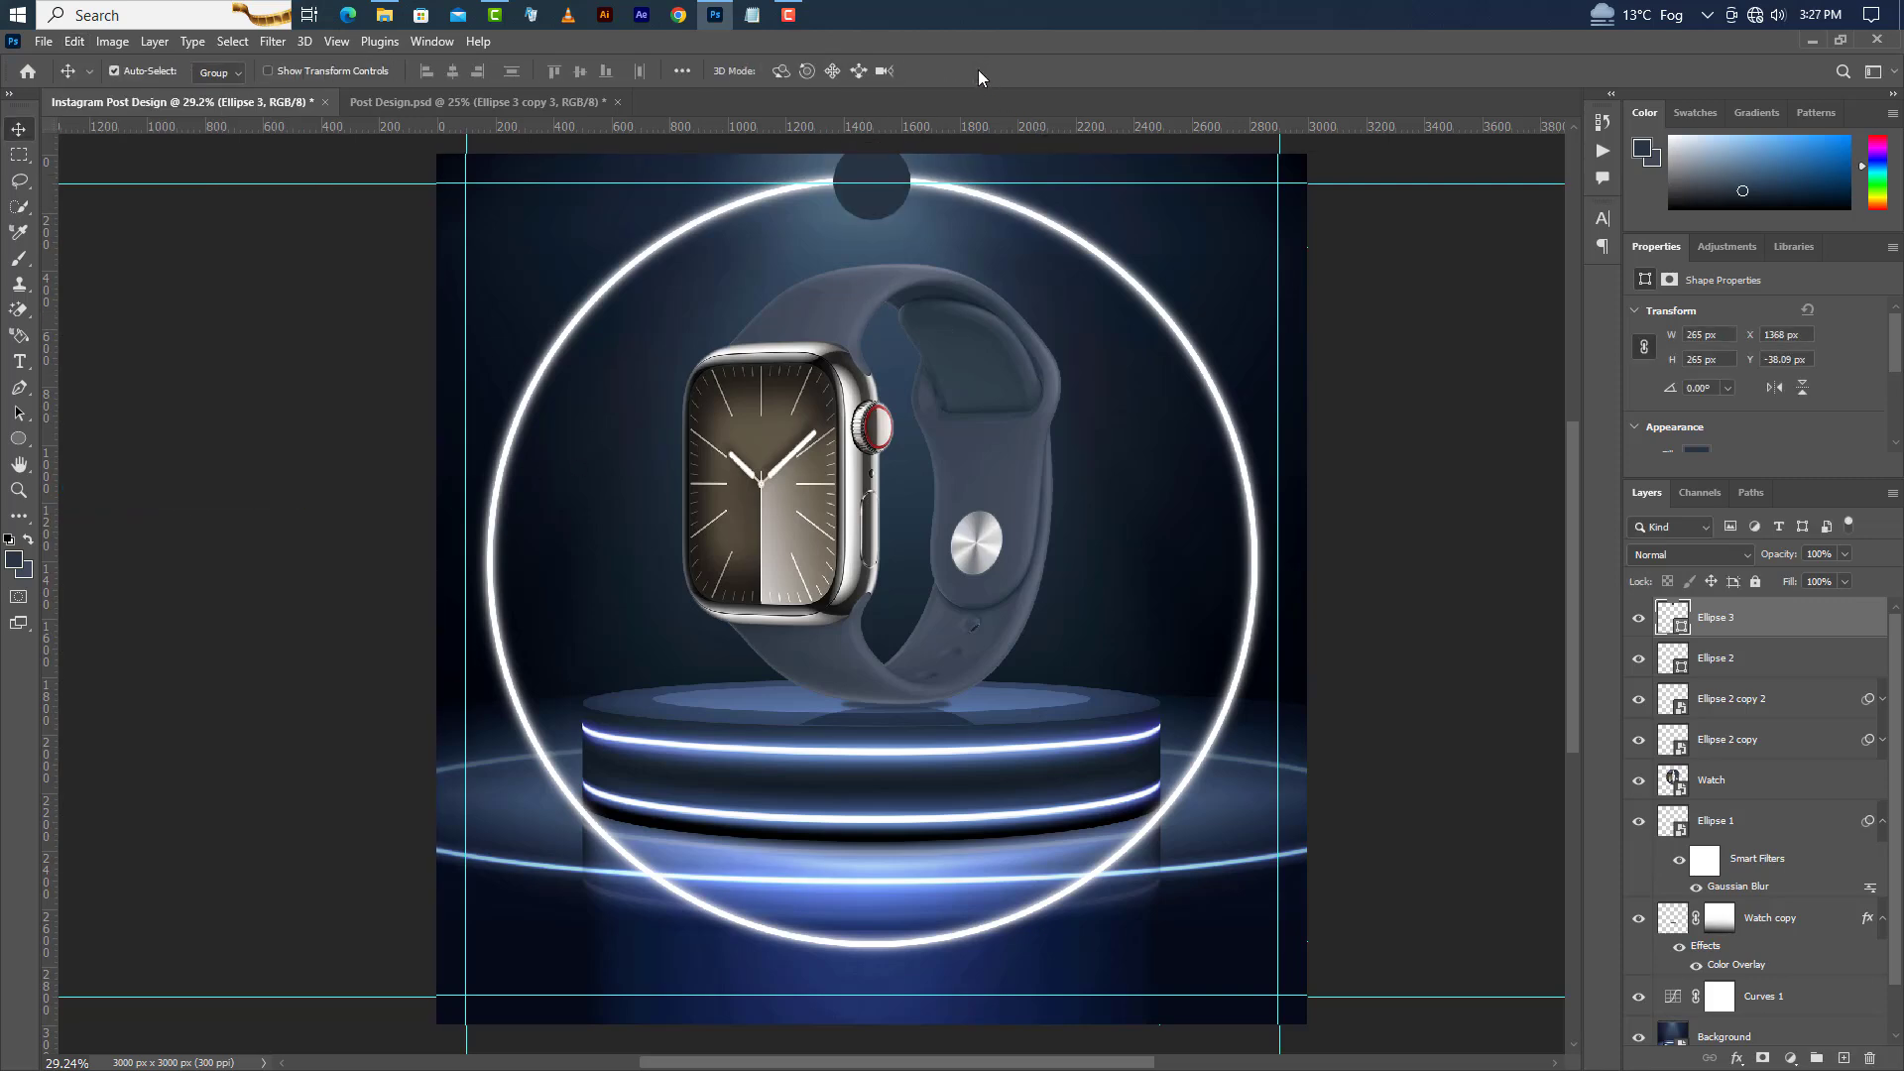
# Duplicate the small circle layer.
pyautogui.rightClick(1795, 627)
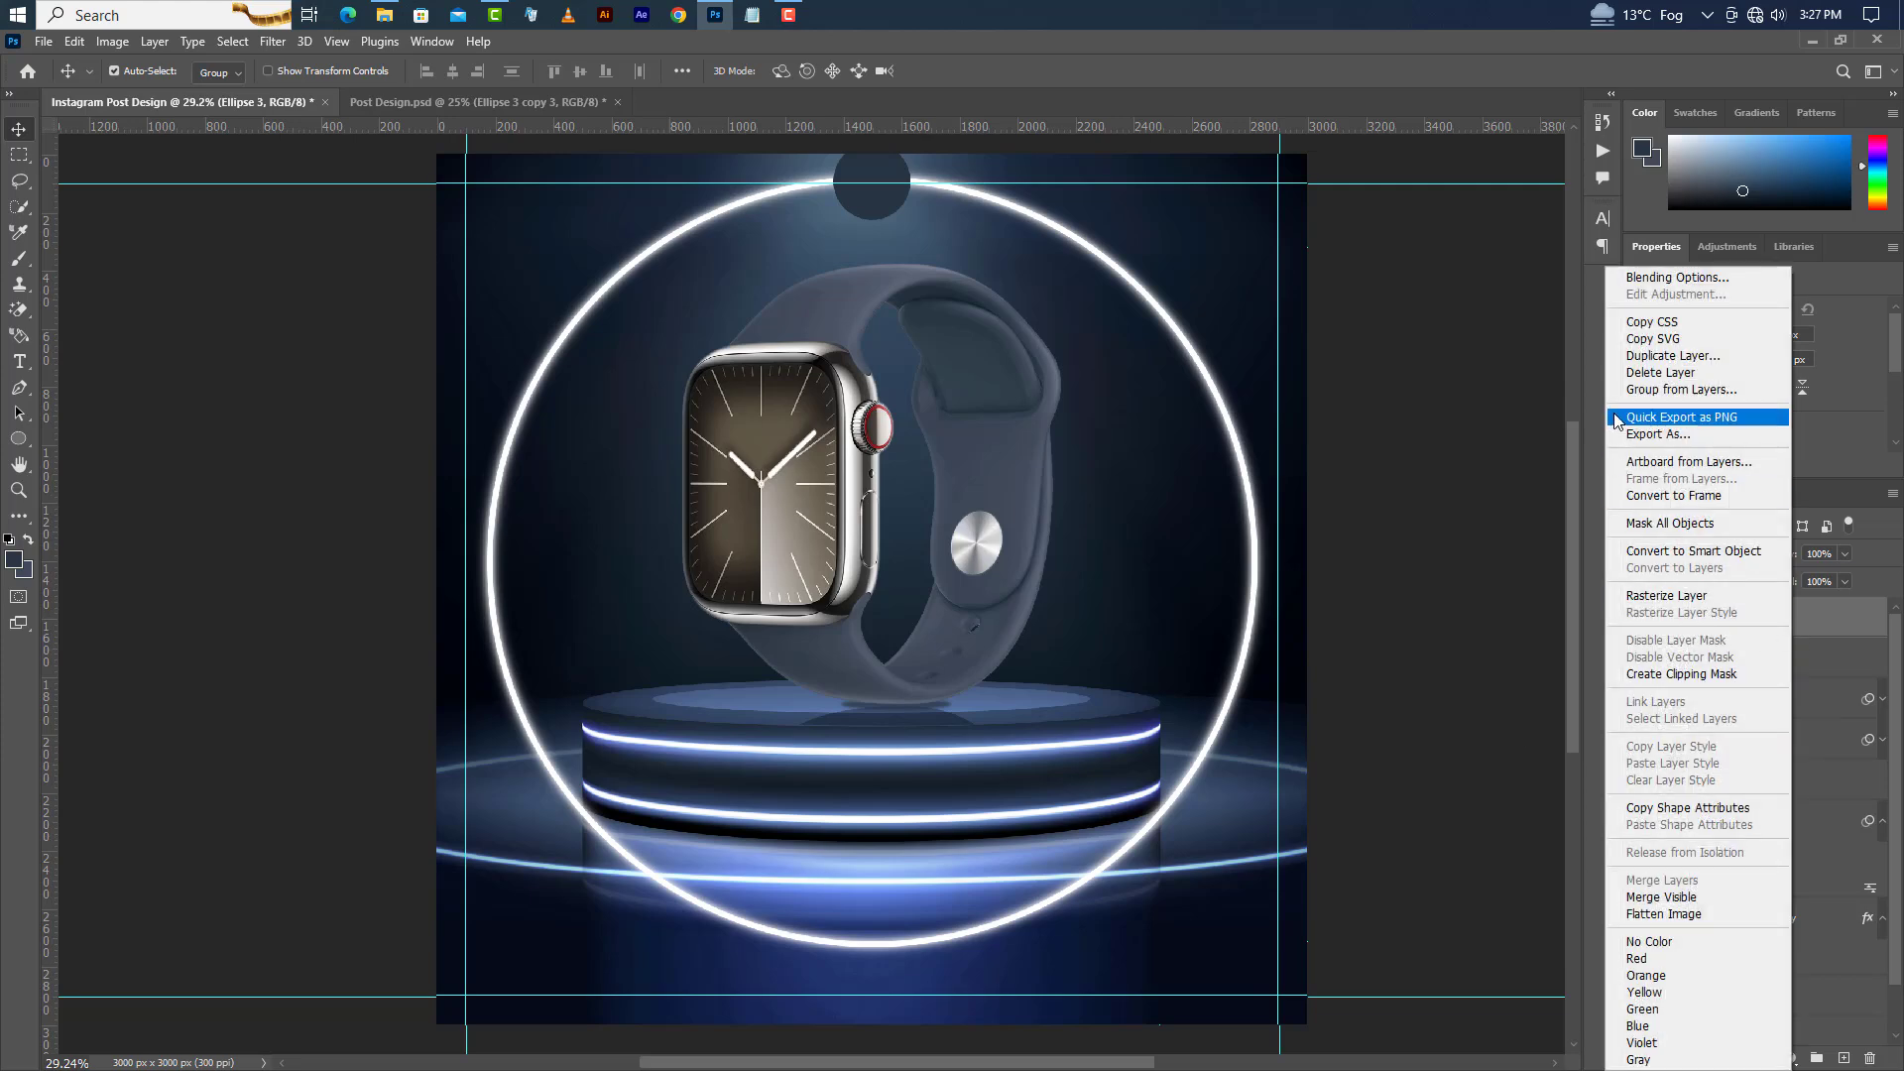
pyautogui.click(1666, 355)
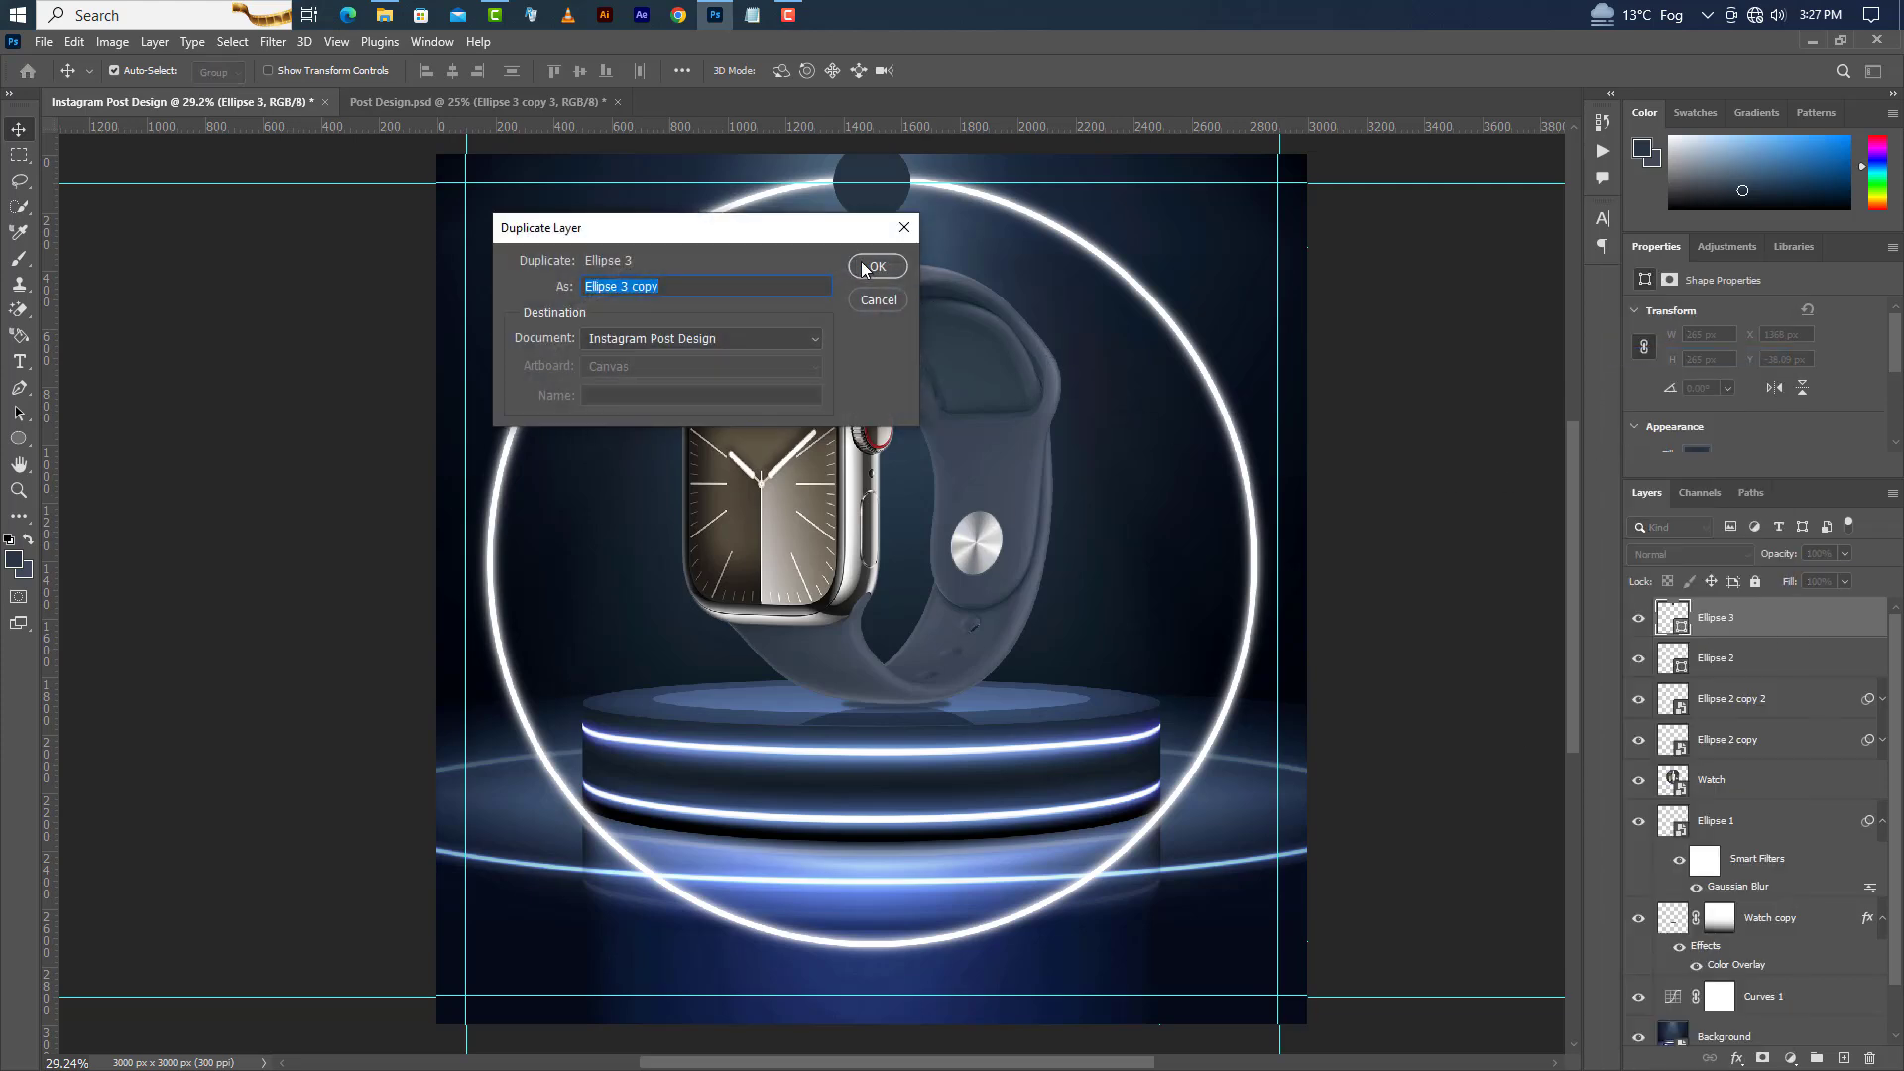
pyautogui.click(866, 268)
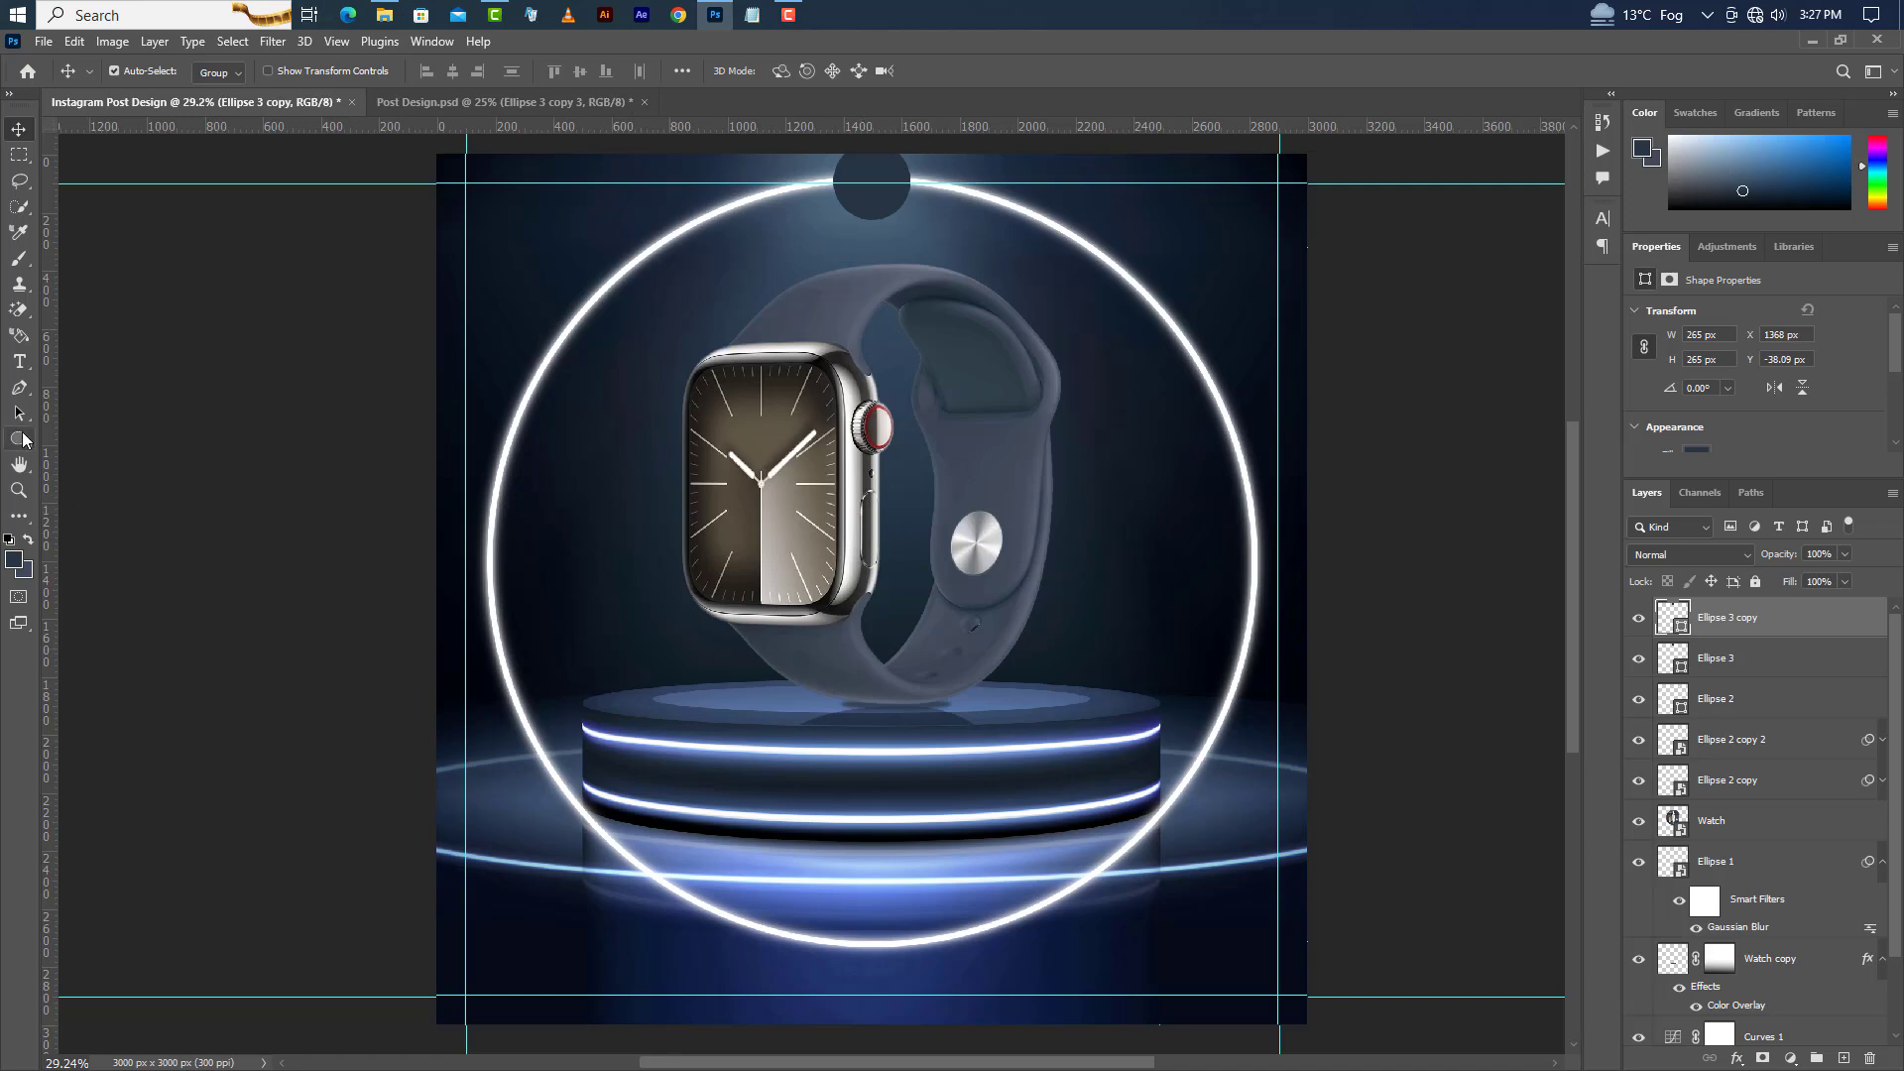
# Set the duplicated circle to no fill with a 15 px white stroke, leaving only an outline.
pyautogui.click(22, 439)
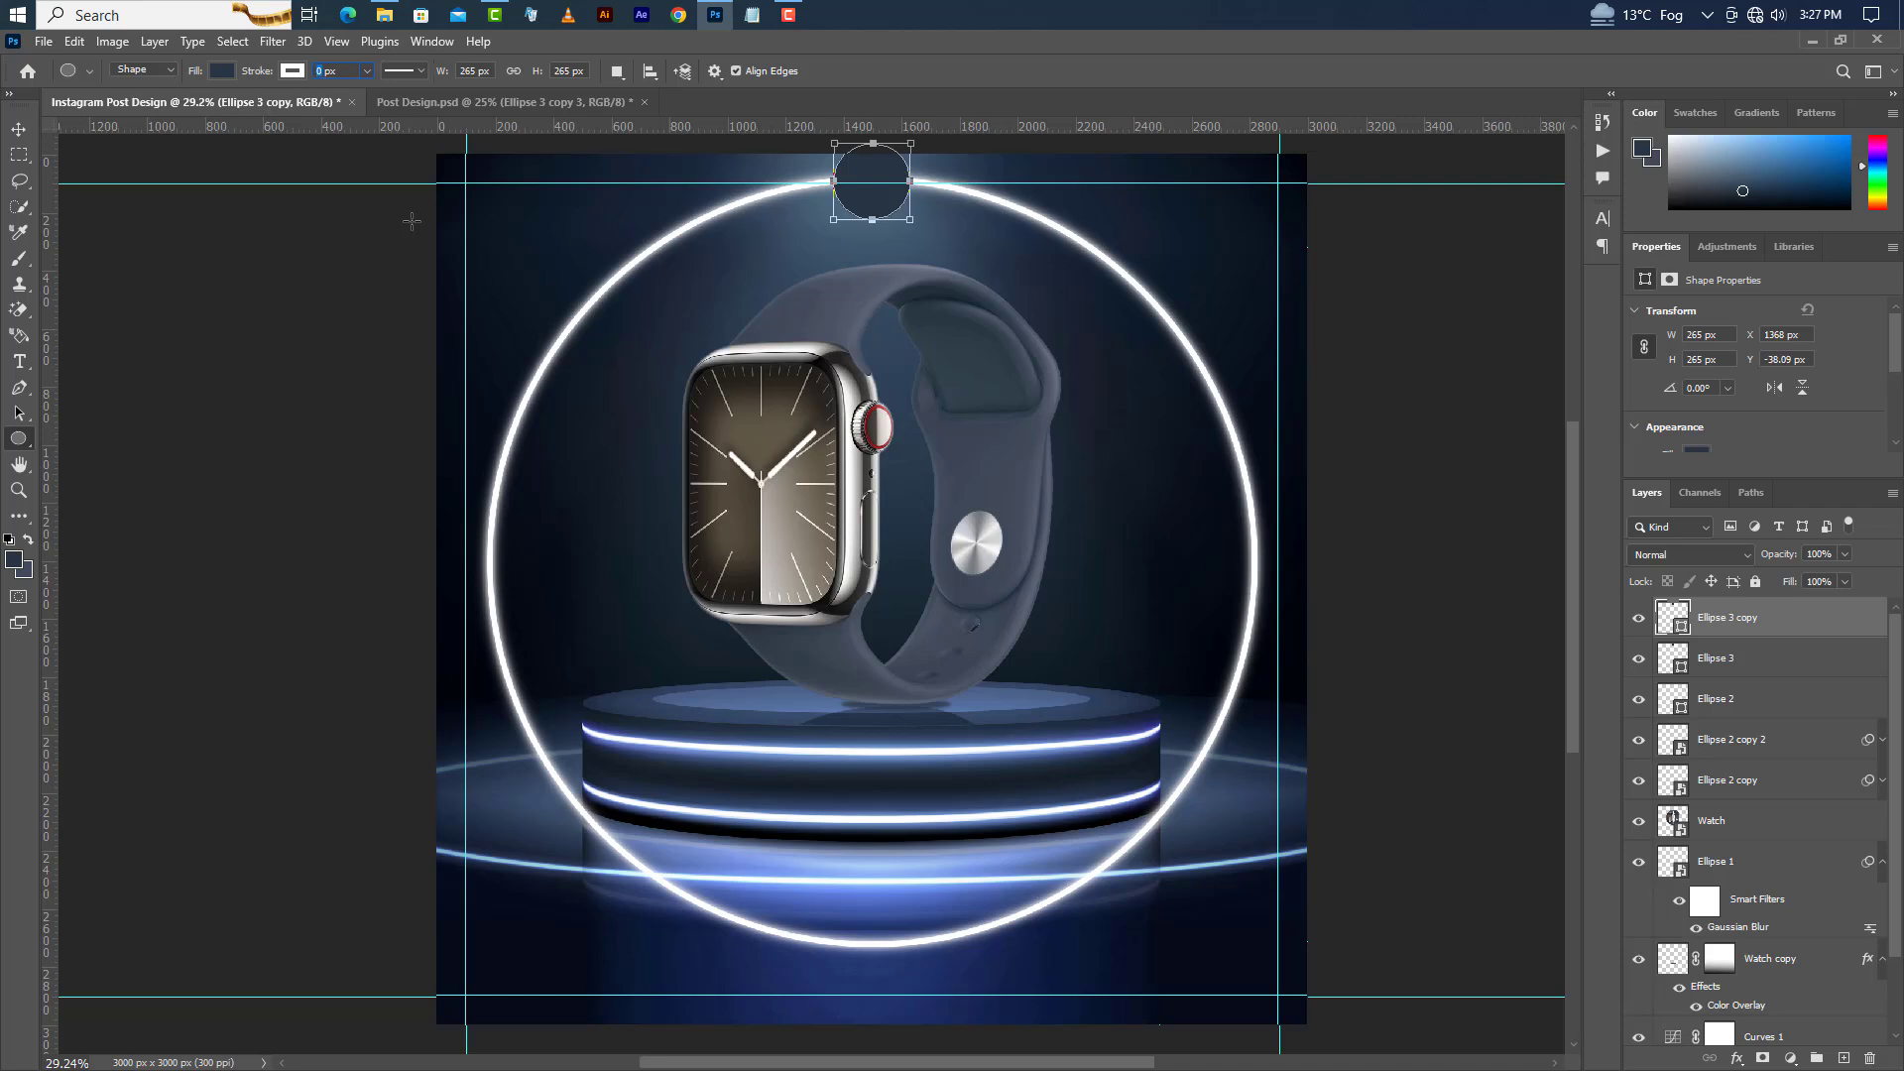
pyautogui.press('Return')
pyautogui.click(220, 70)
pyautogui.click(111, 114)
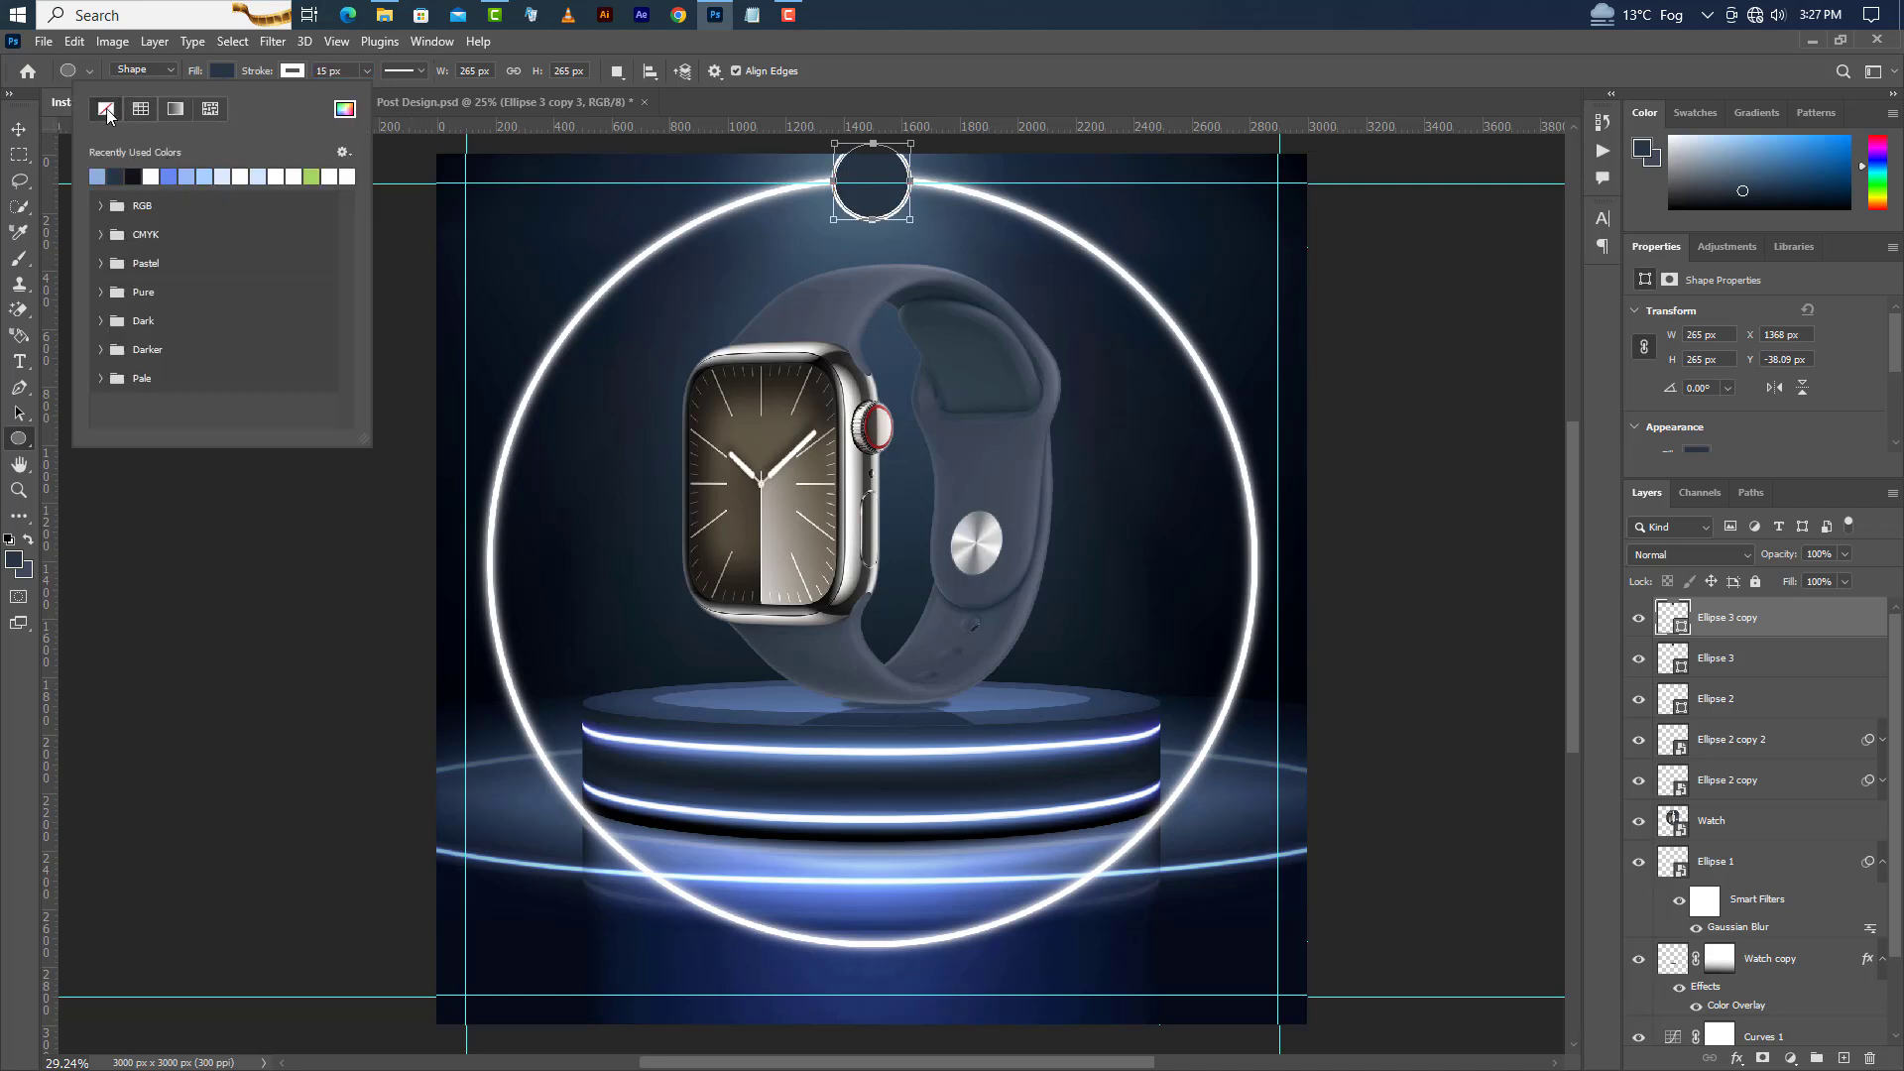
pyautogui.click(23, 132)
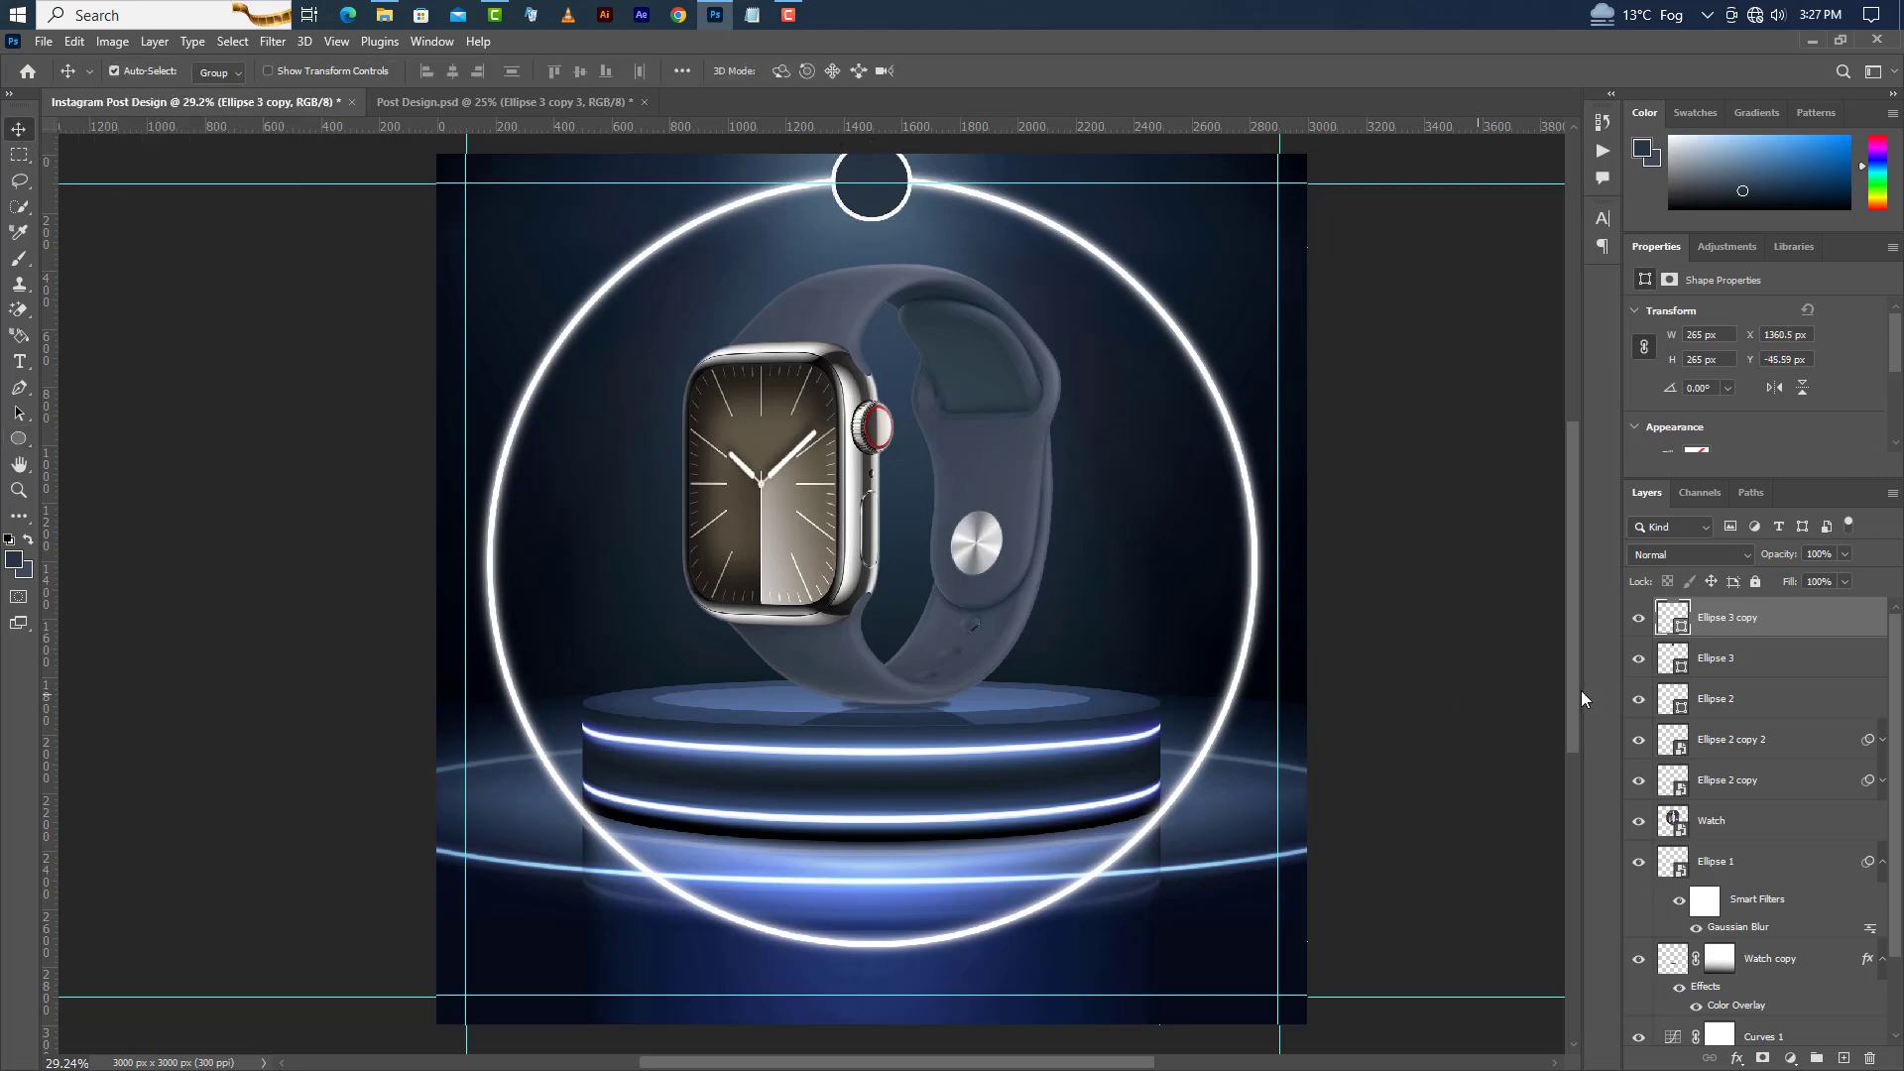
# Group the two small circle layers together and duplicate that group.
pyautogui.keyDown('shift'); pyautogui.click(1802, 678); pyautogui.keyUp('shift')
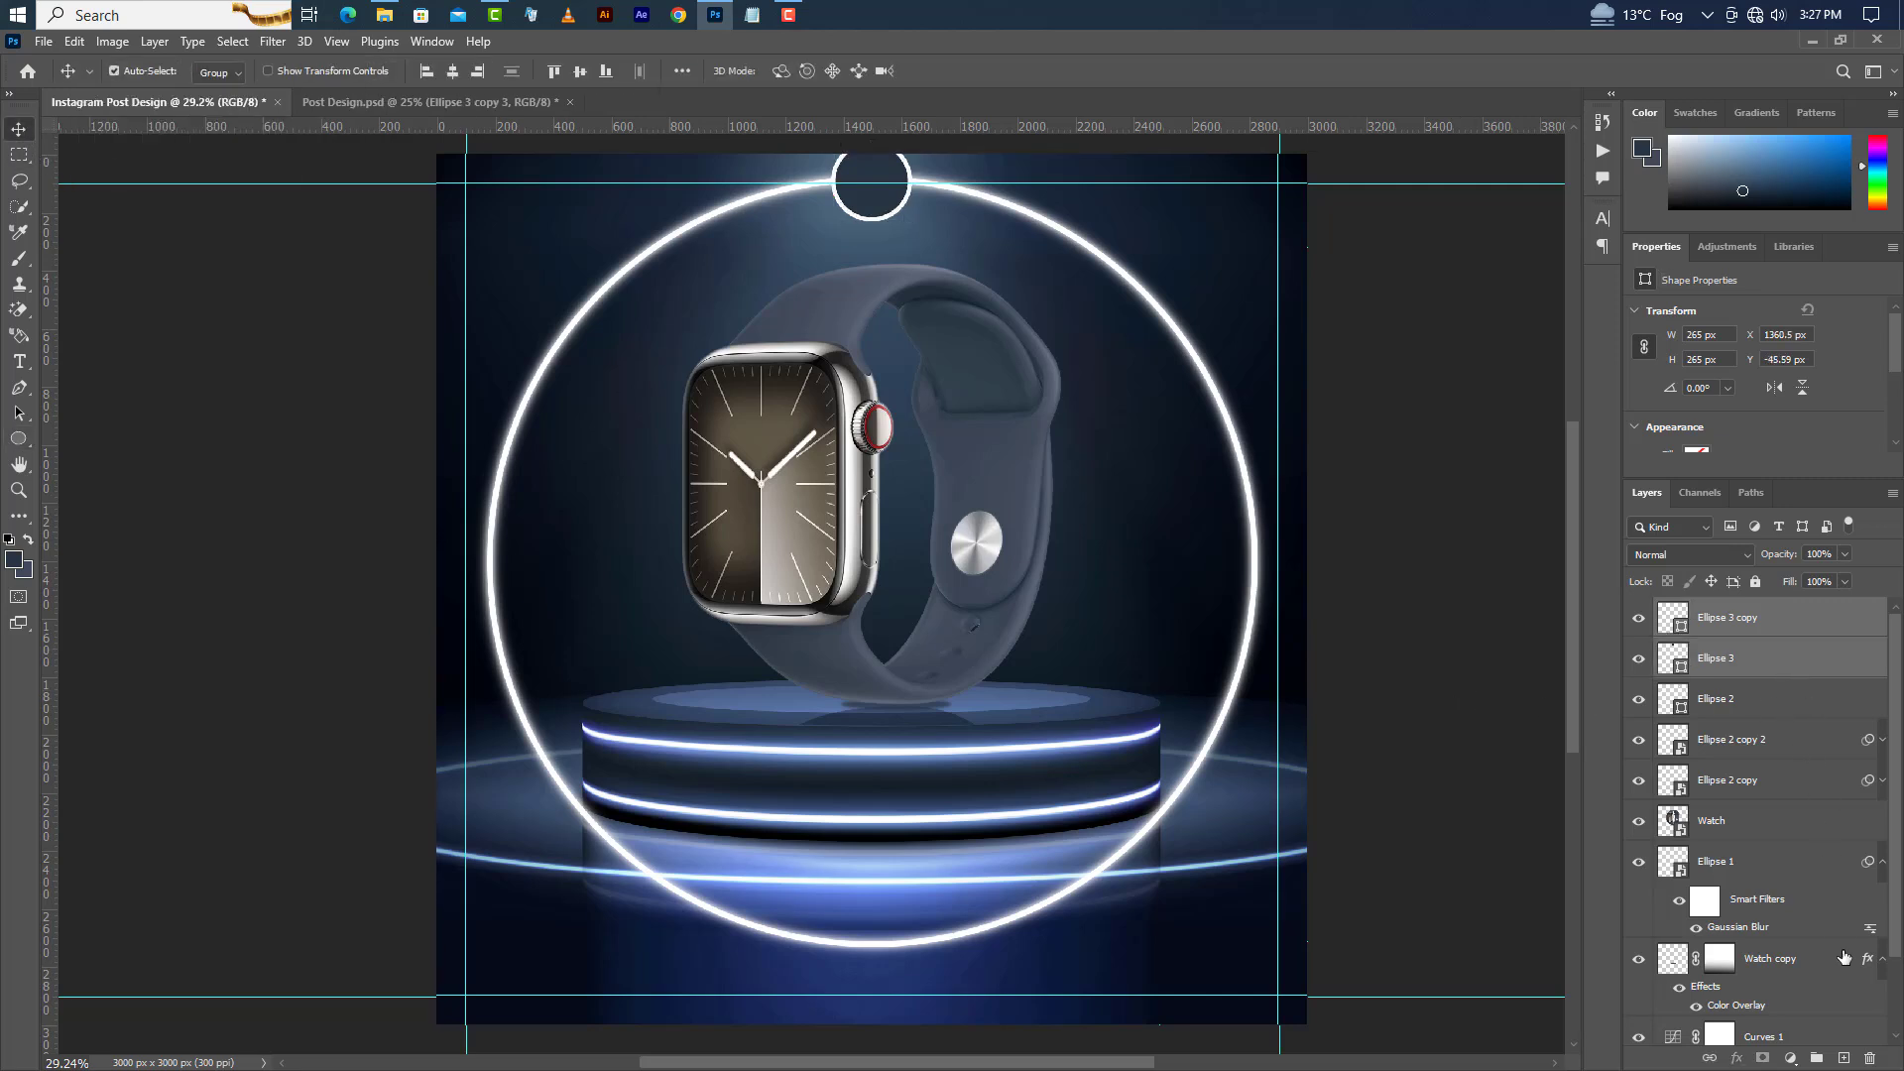
pyautogui.click(1816, 1057)
pyautogui.moveTo(1836, 620); pyautogui.dragTo(1842, 1056)
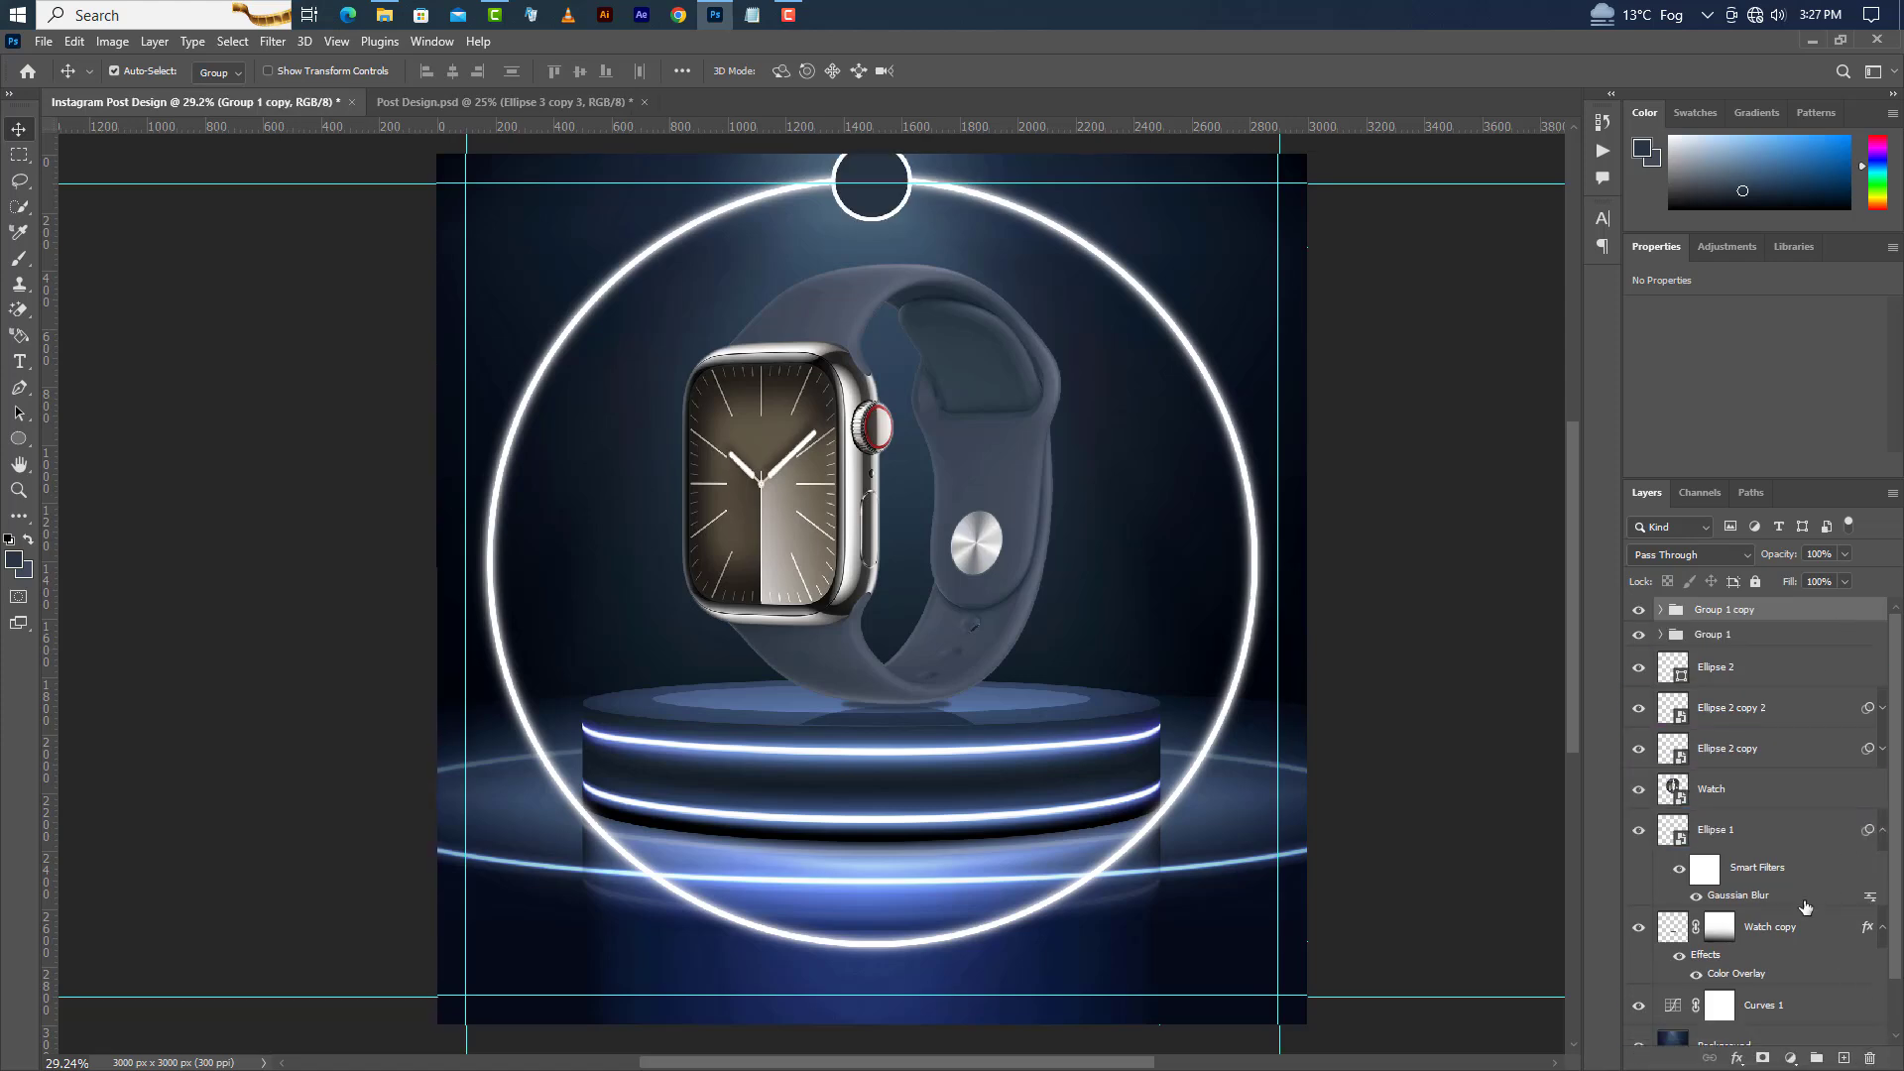
# Move the duplicated circle group straight down to sit on the ring's bottom edge.
pyautogui.hotkey('ctrl', 't')
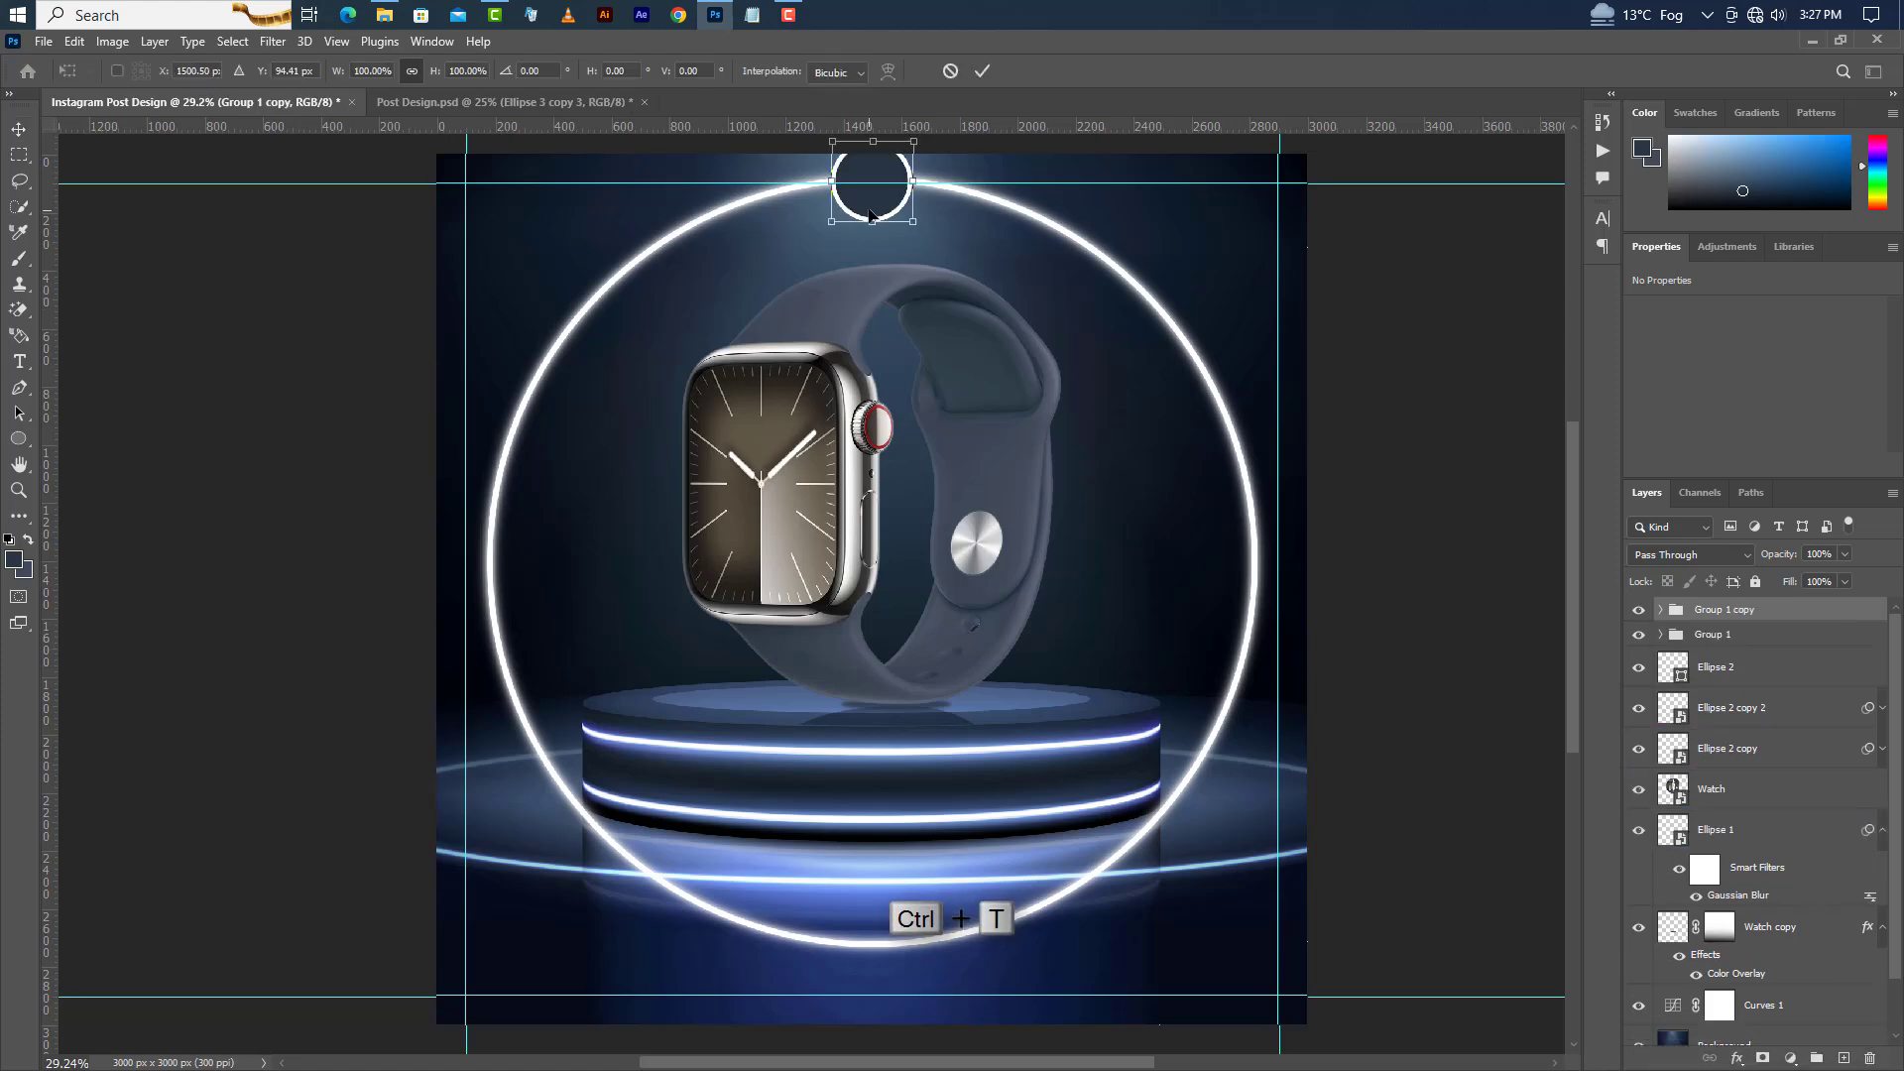
pyautogui.moveTo(871, 211); pyautogui.dragTo(870, 970)
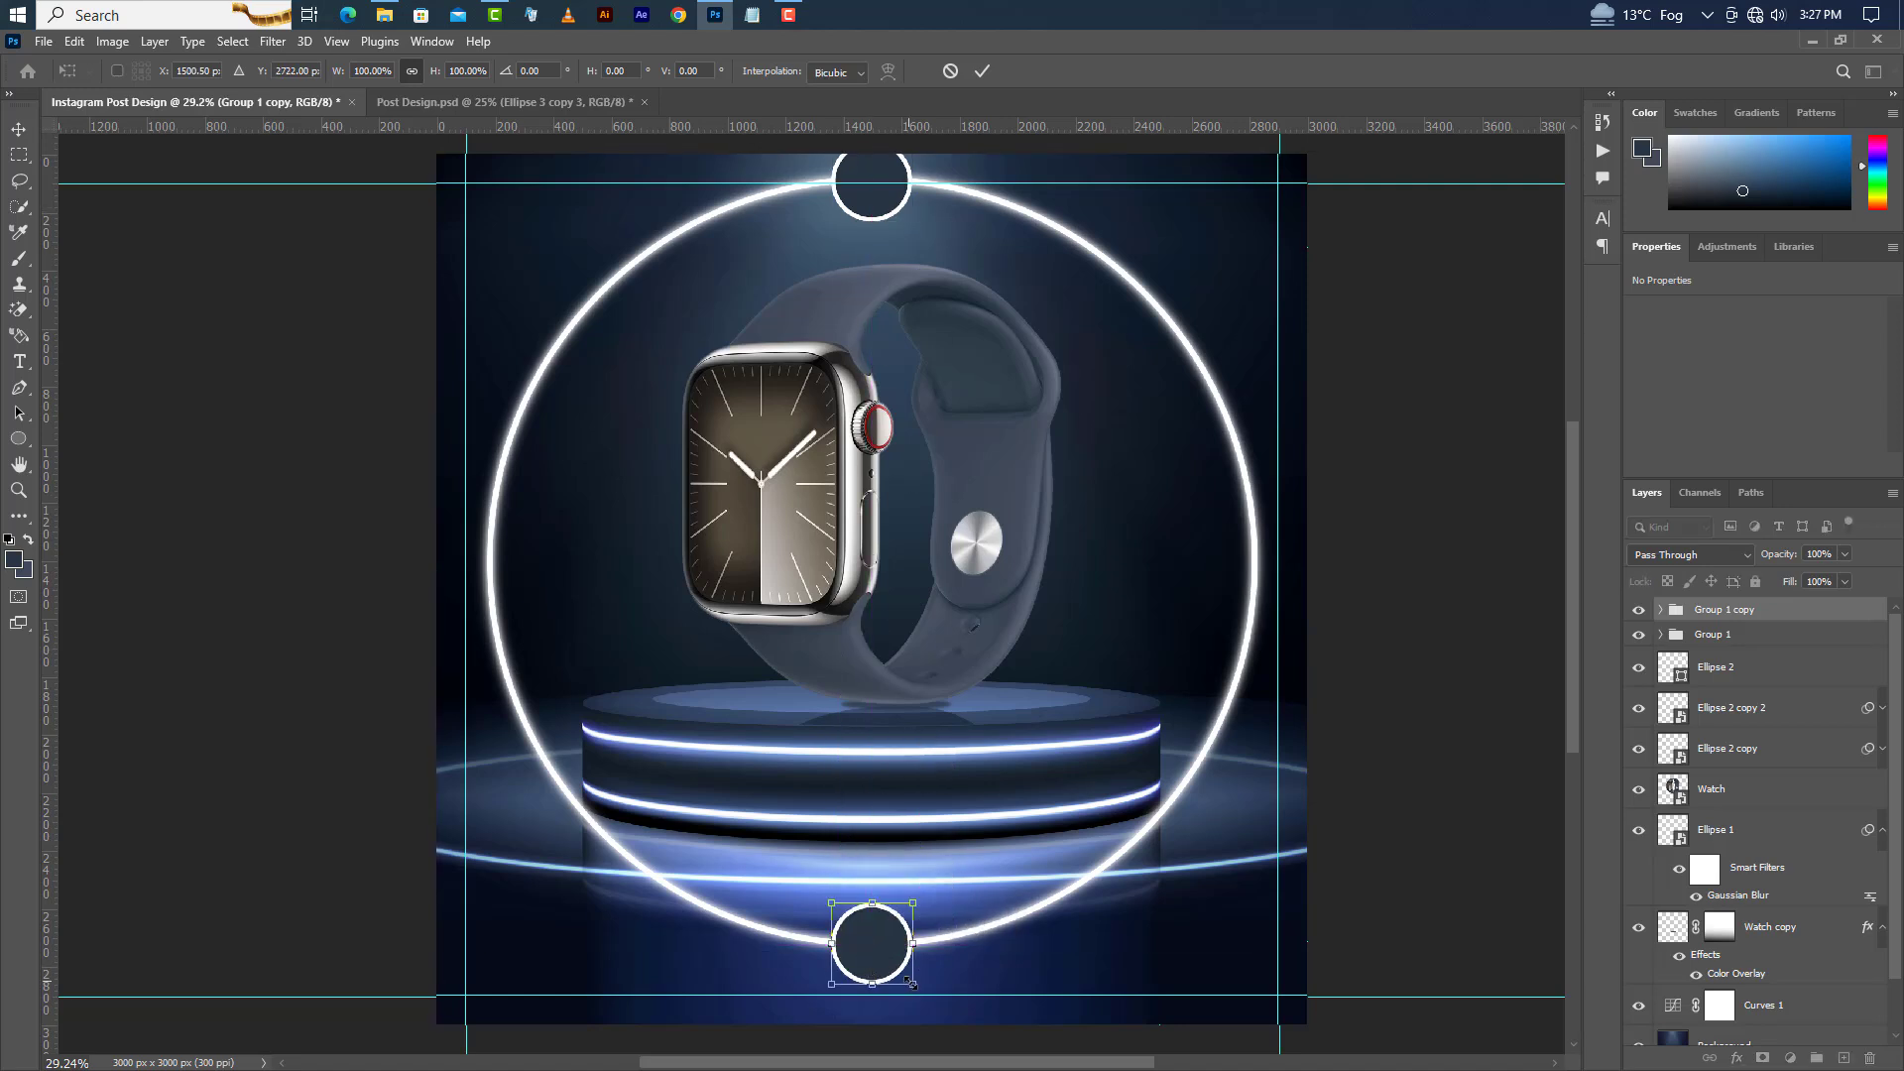
pyautogui.click(982, 70)
# Group the top and bottom circle groups together and duplicate the resulting group.
pyautogui.keyDown('shift'); pyautogui.click(1803, 642); pyautogui.keyUp('shift')
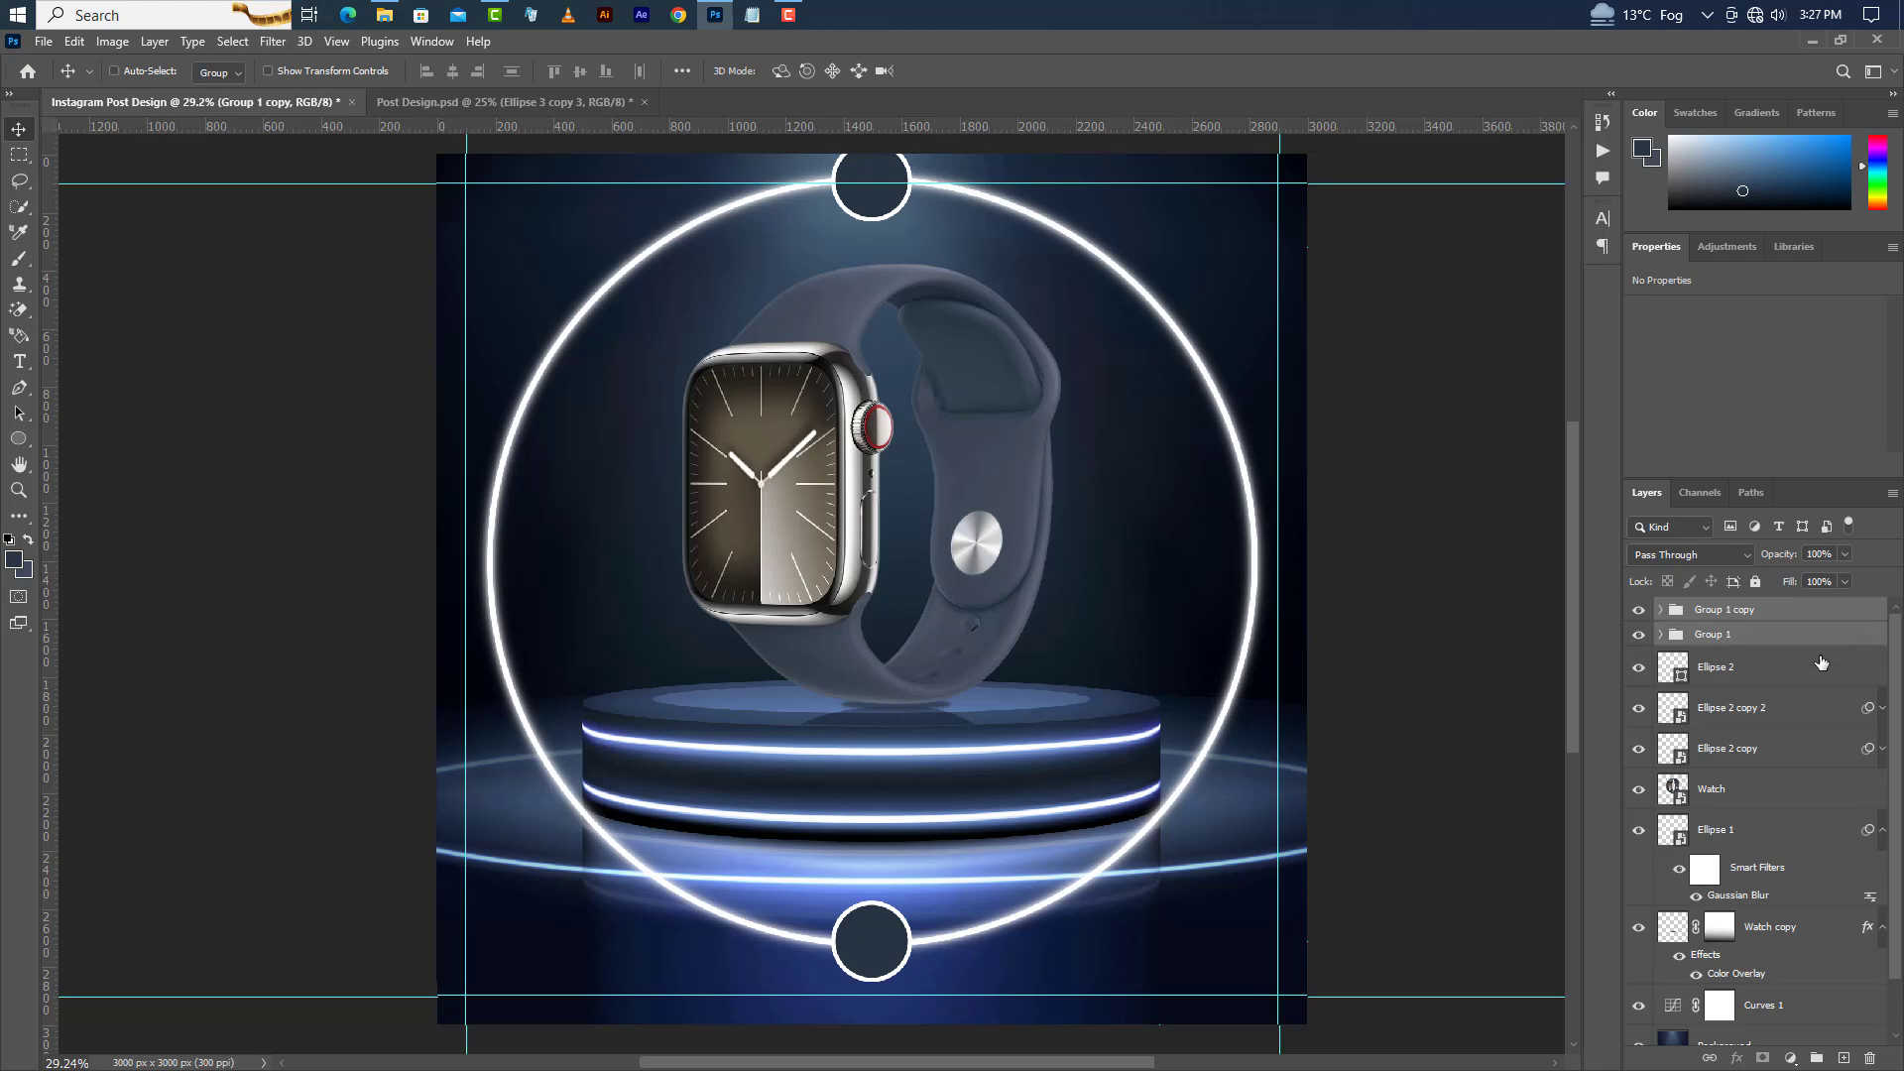
pyautogui.click(1816, 1060)
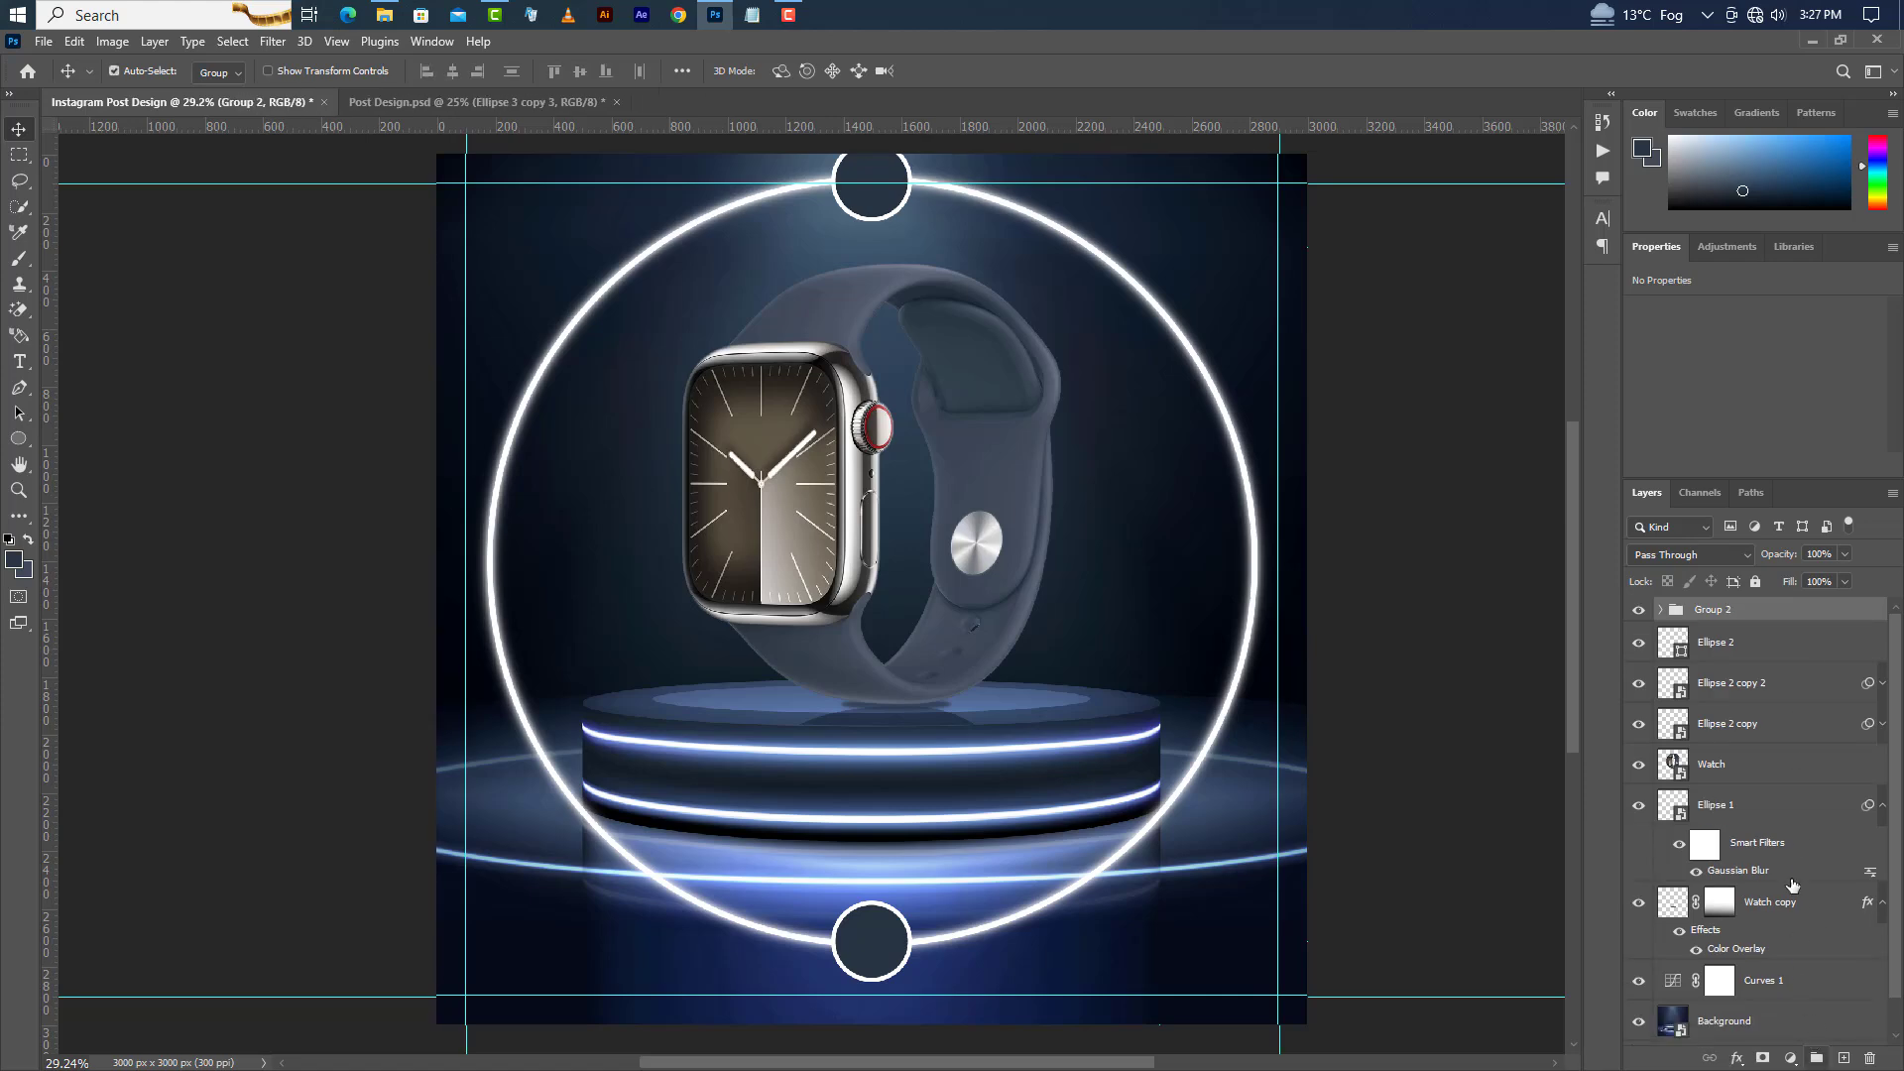
pyautogui.rightClick(1809, 619)
pyautogui.click(1667, 337)
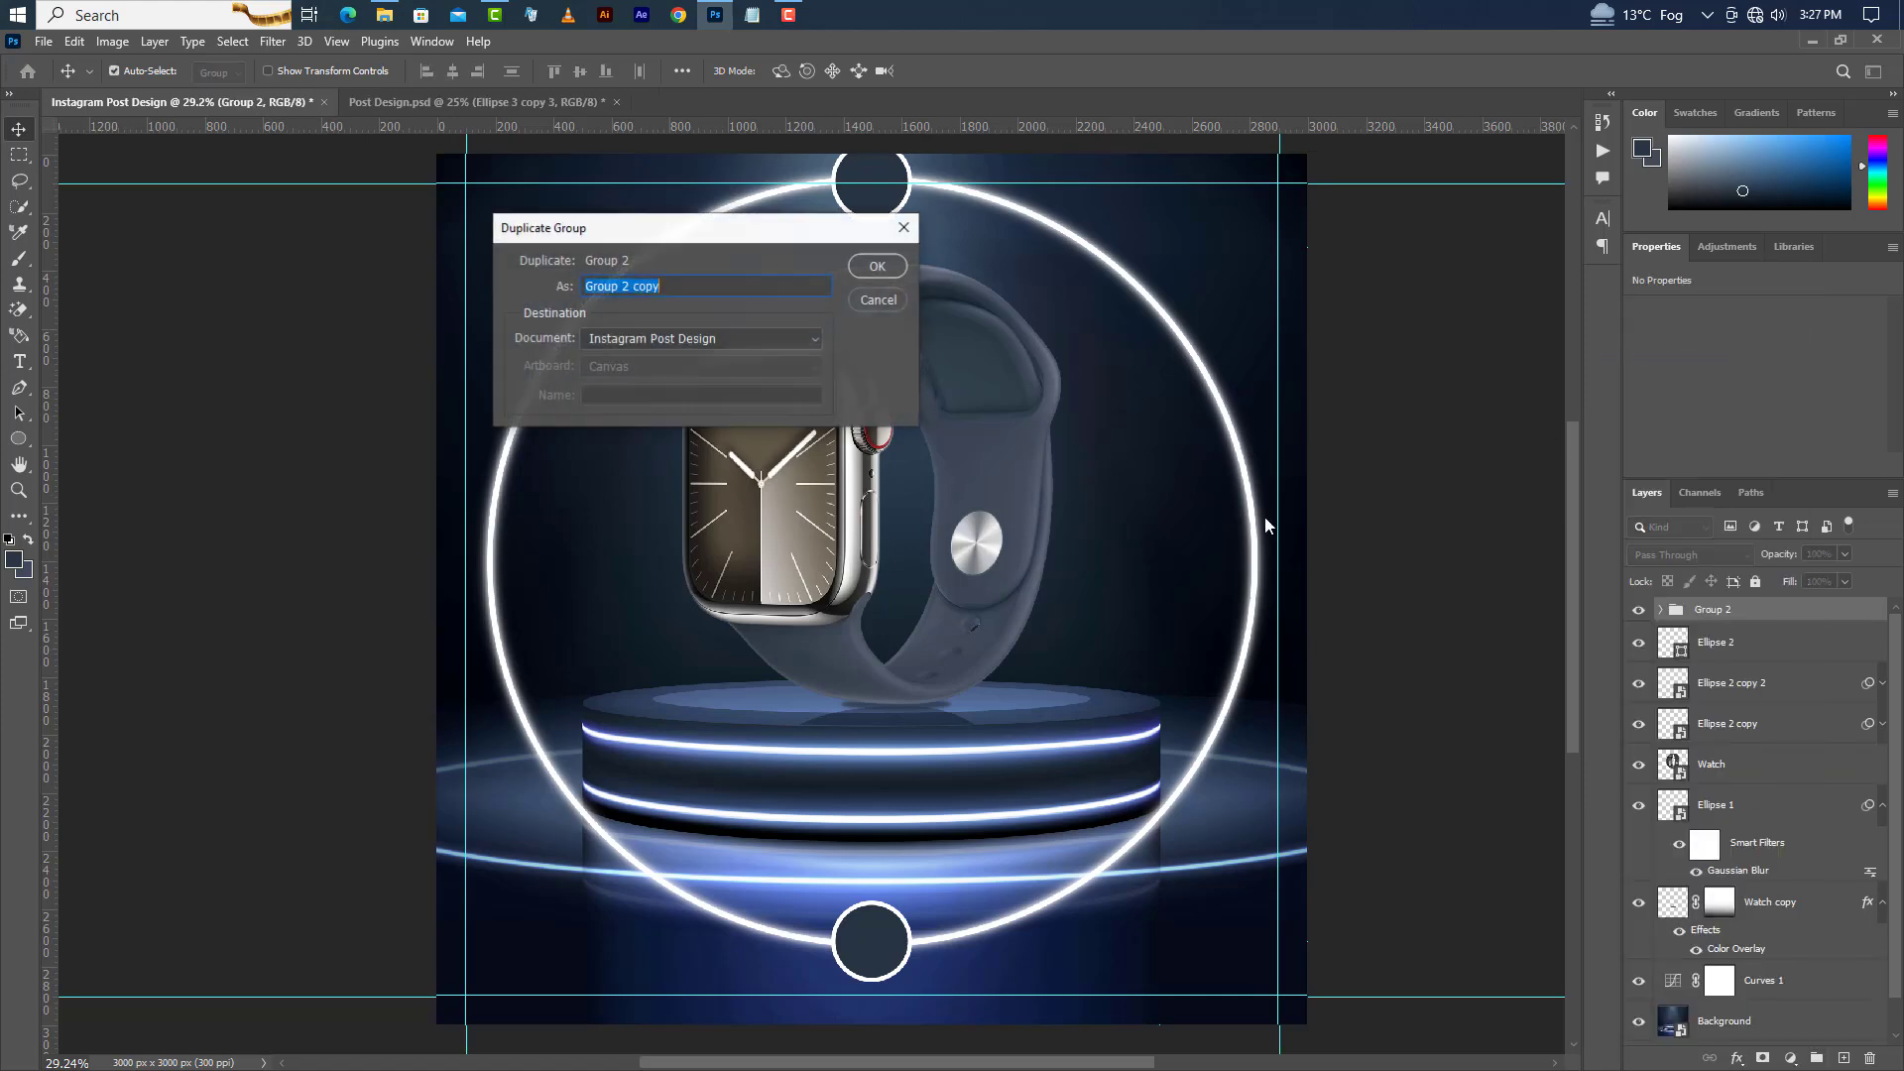
pyautogui.click(899, 267)
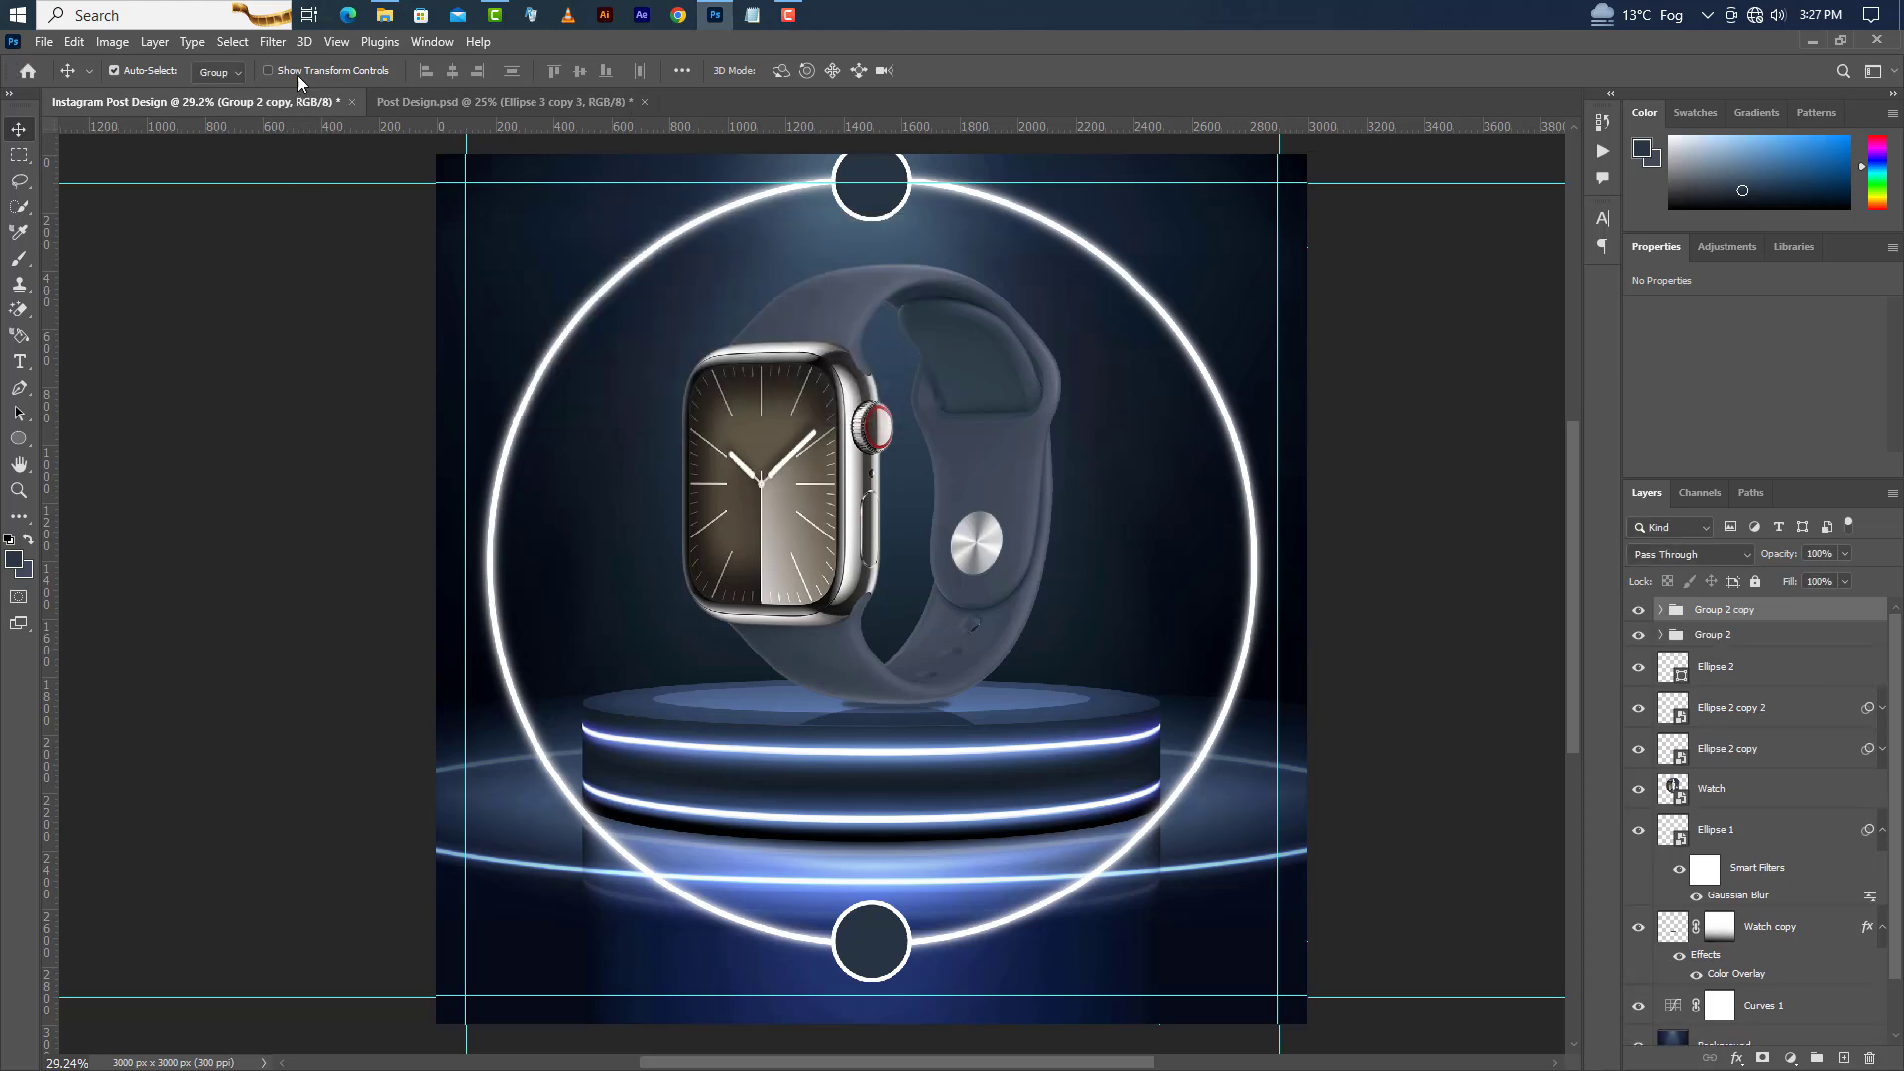
# Rotate the duplicated group 90° clockwise so its circles sit on the ring's left and right edges.
pyautogui.click(75, 43)
pyautogui.click(109, 488)
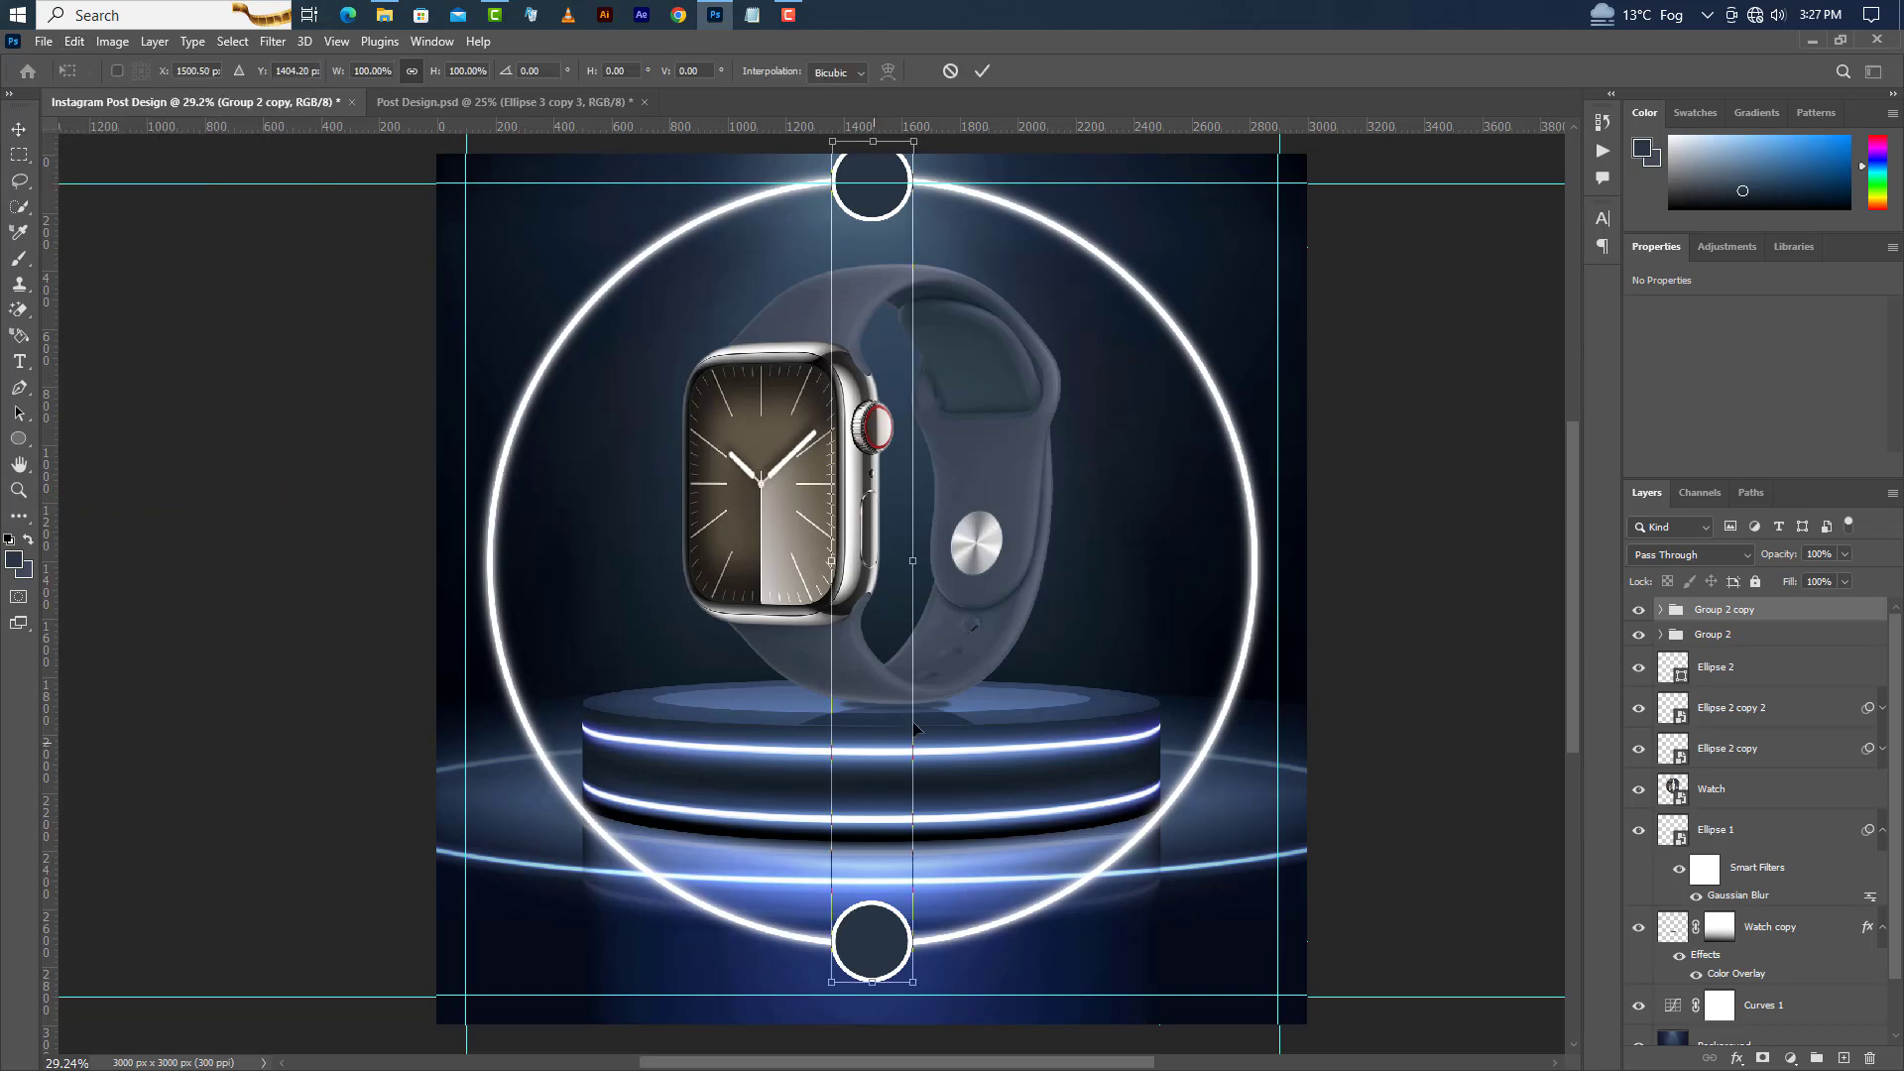
pyautogui.rightClick(873, 523)
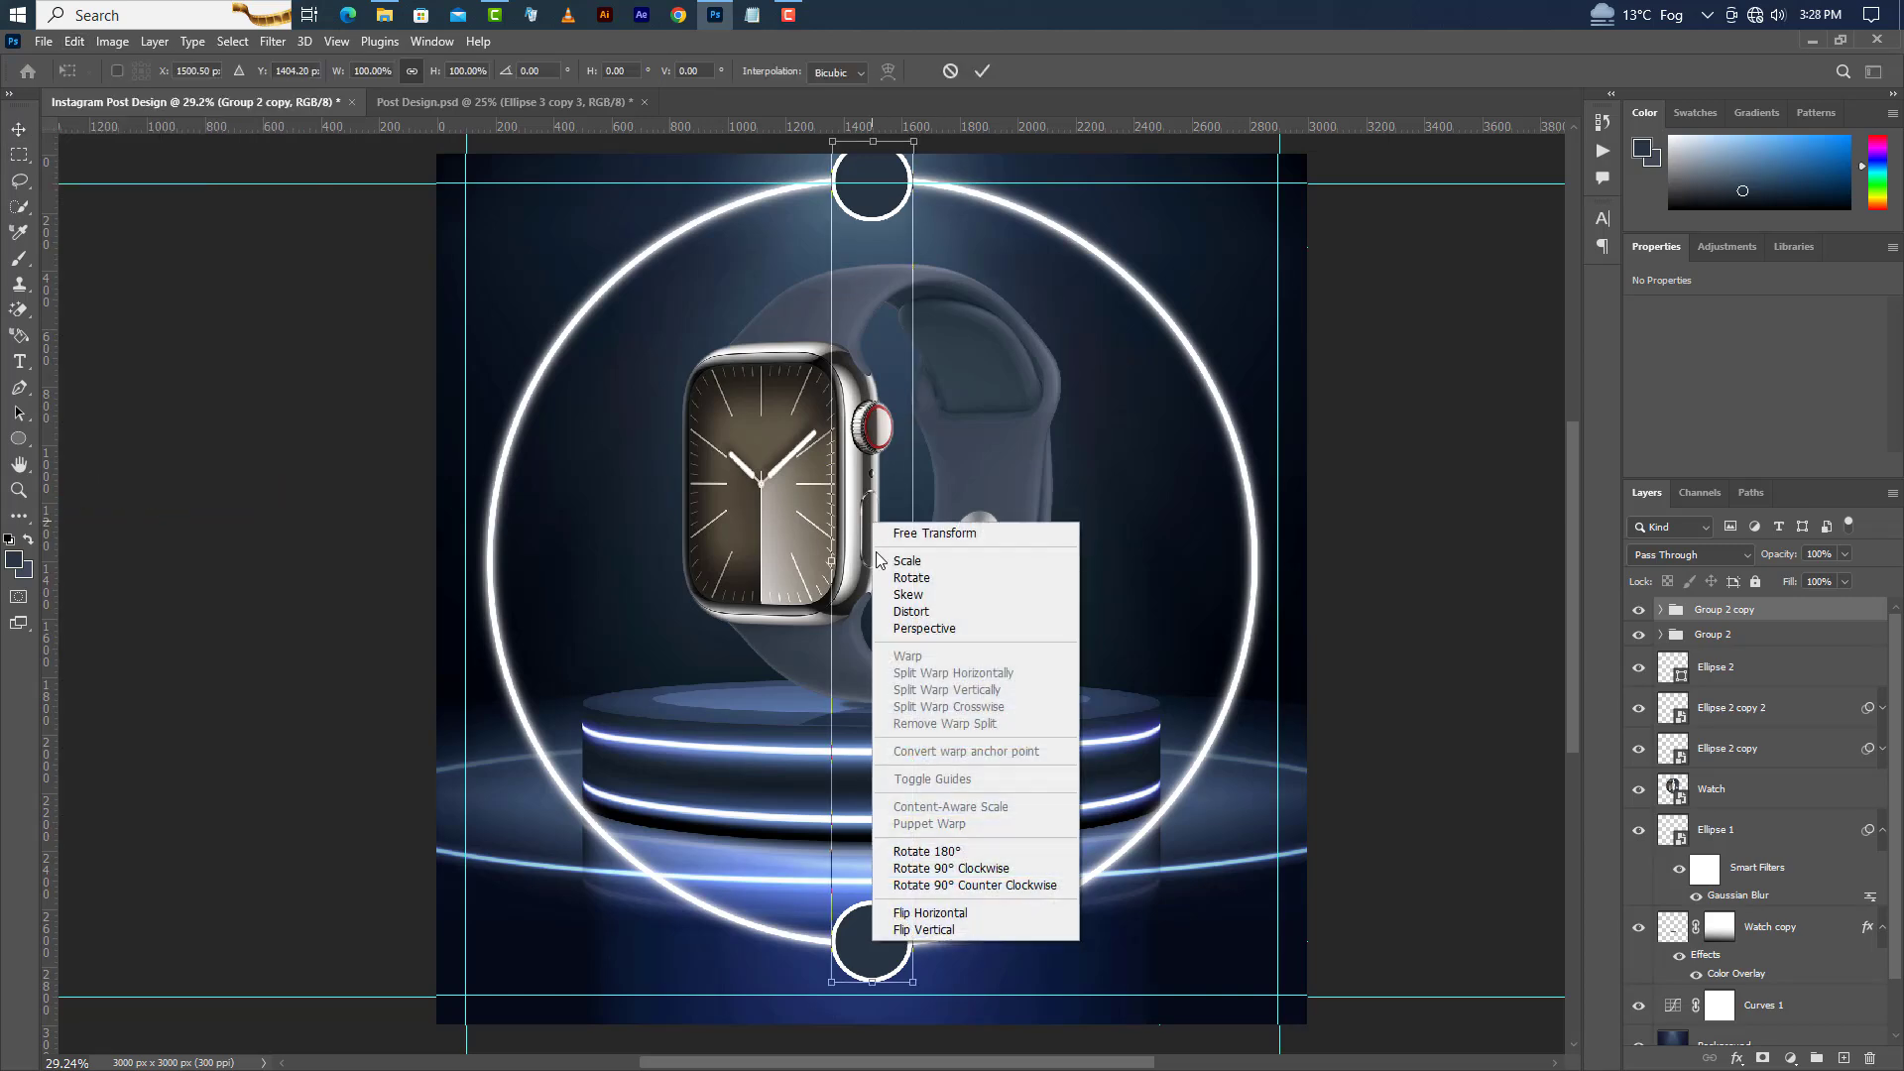
pyautogui.click(967, 870)
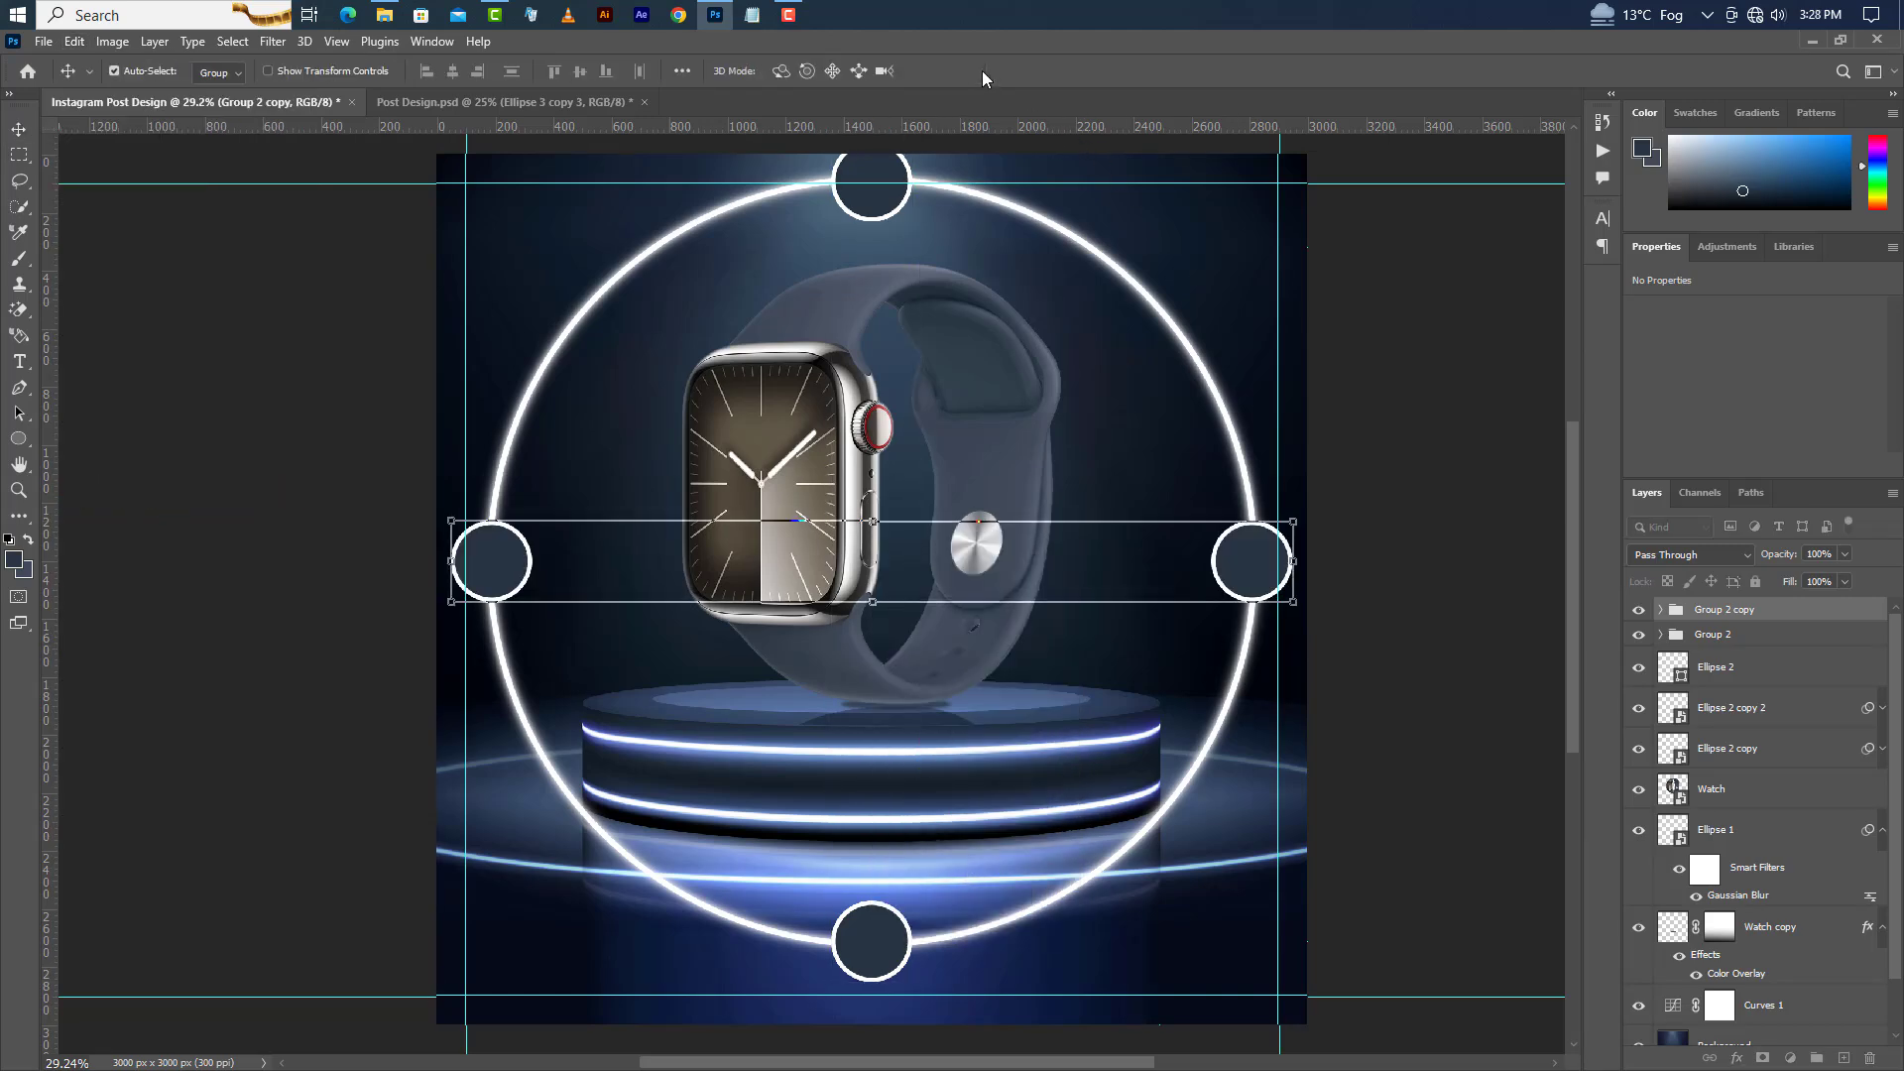
pyautogui.click(982, 71)
# Group the four circle groups together and duplicate the resulting group.
pyautogui.keyDown('shift'); pyautogui.click(1797, 640); pyautogui.keyUp('shift')
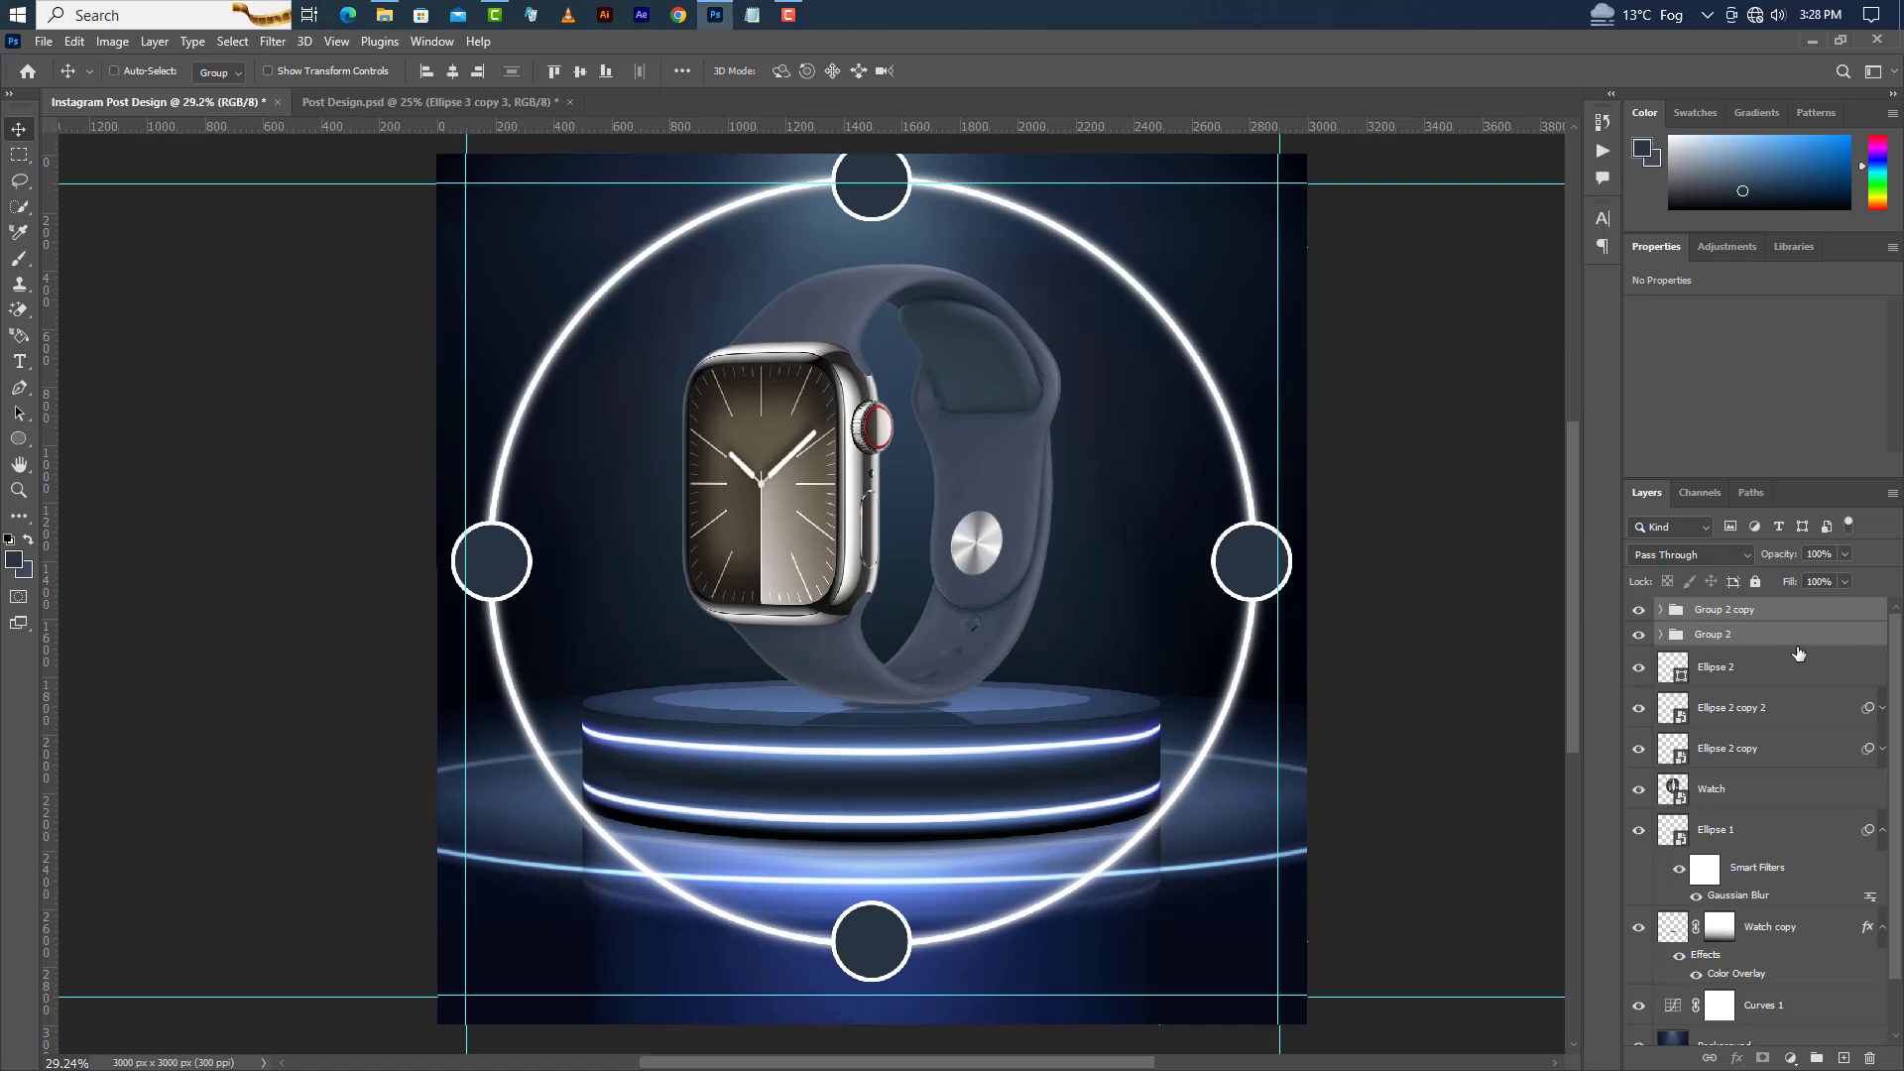
pyautogui.click(1816, 1059)
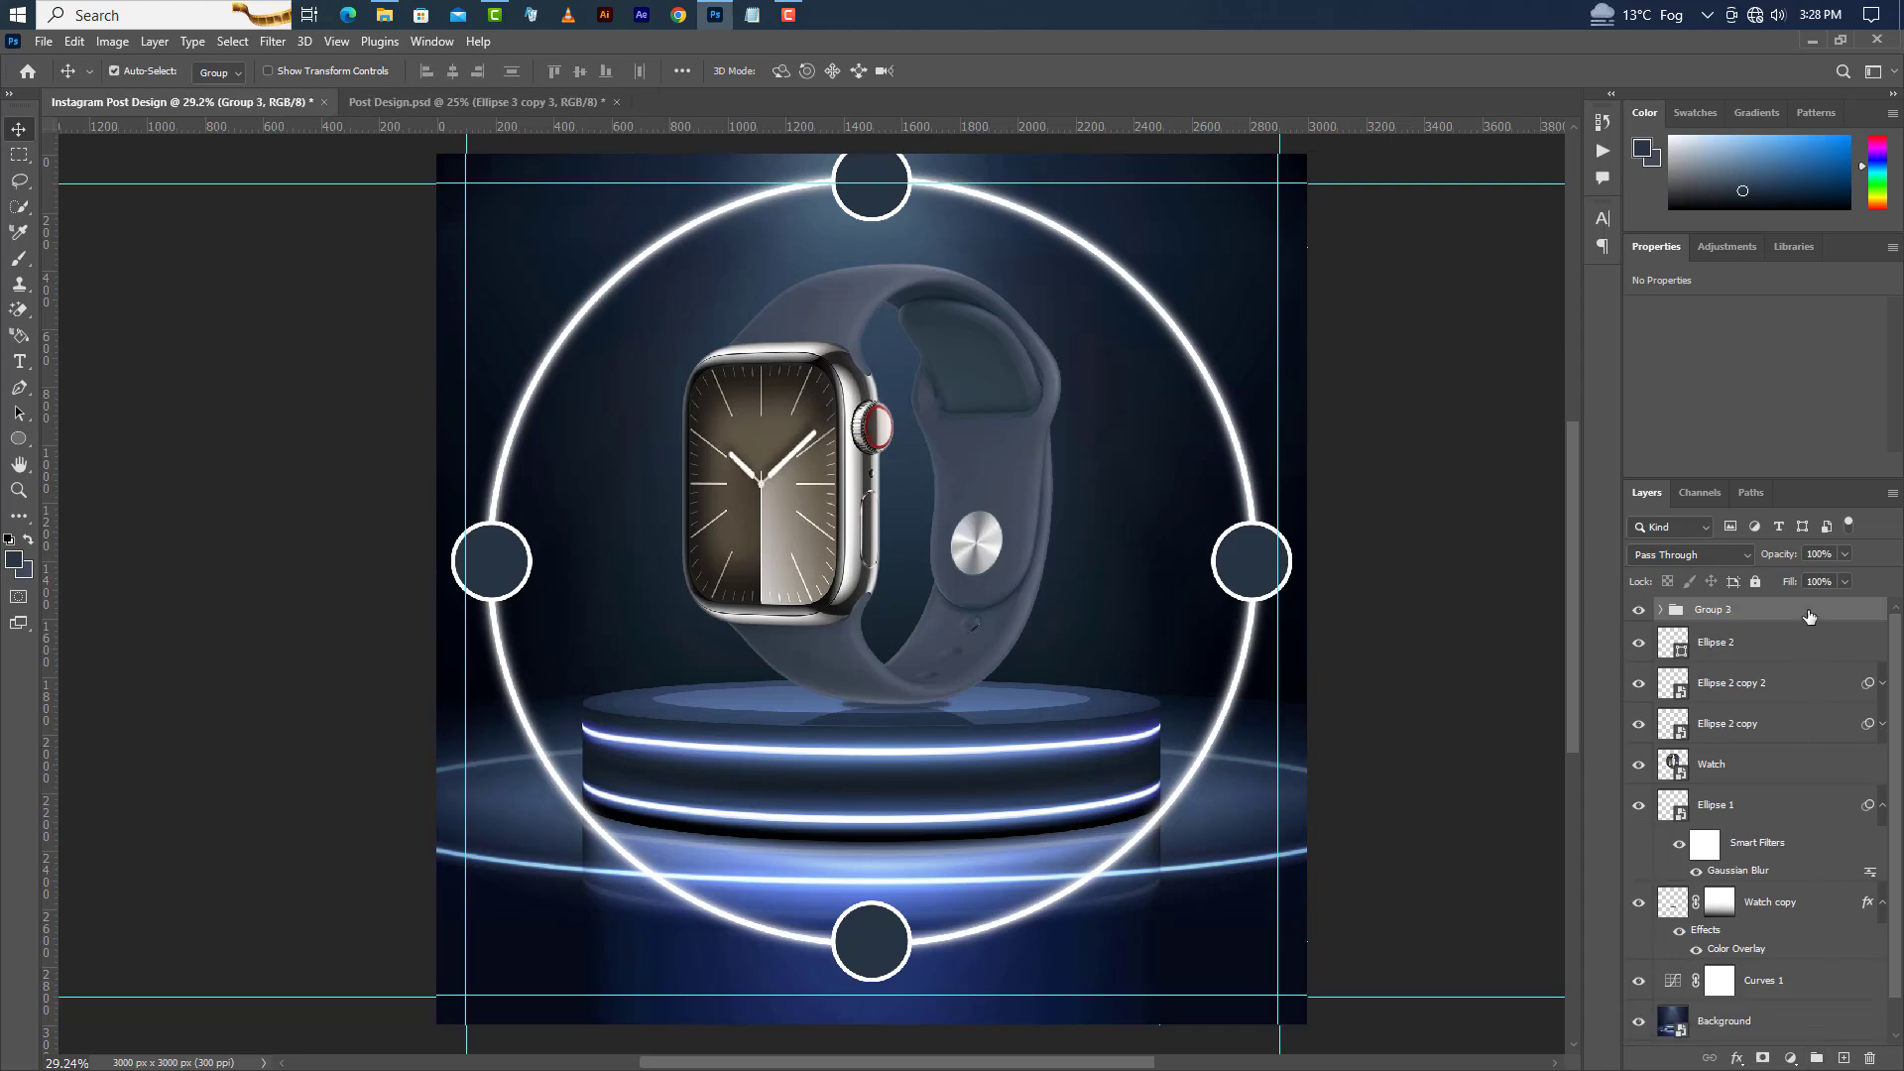
pyautogui.rightClick(1809, 617)
pyautogui.click(1671, 343)
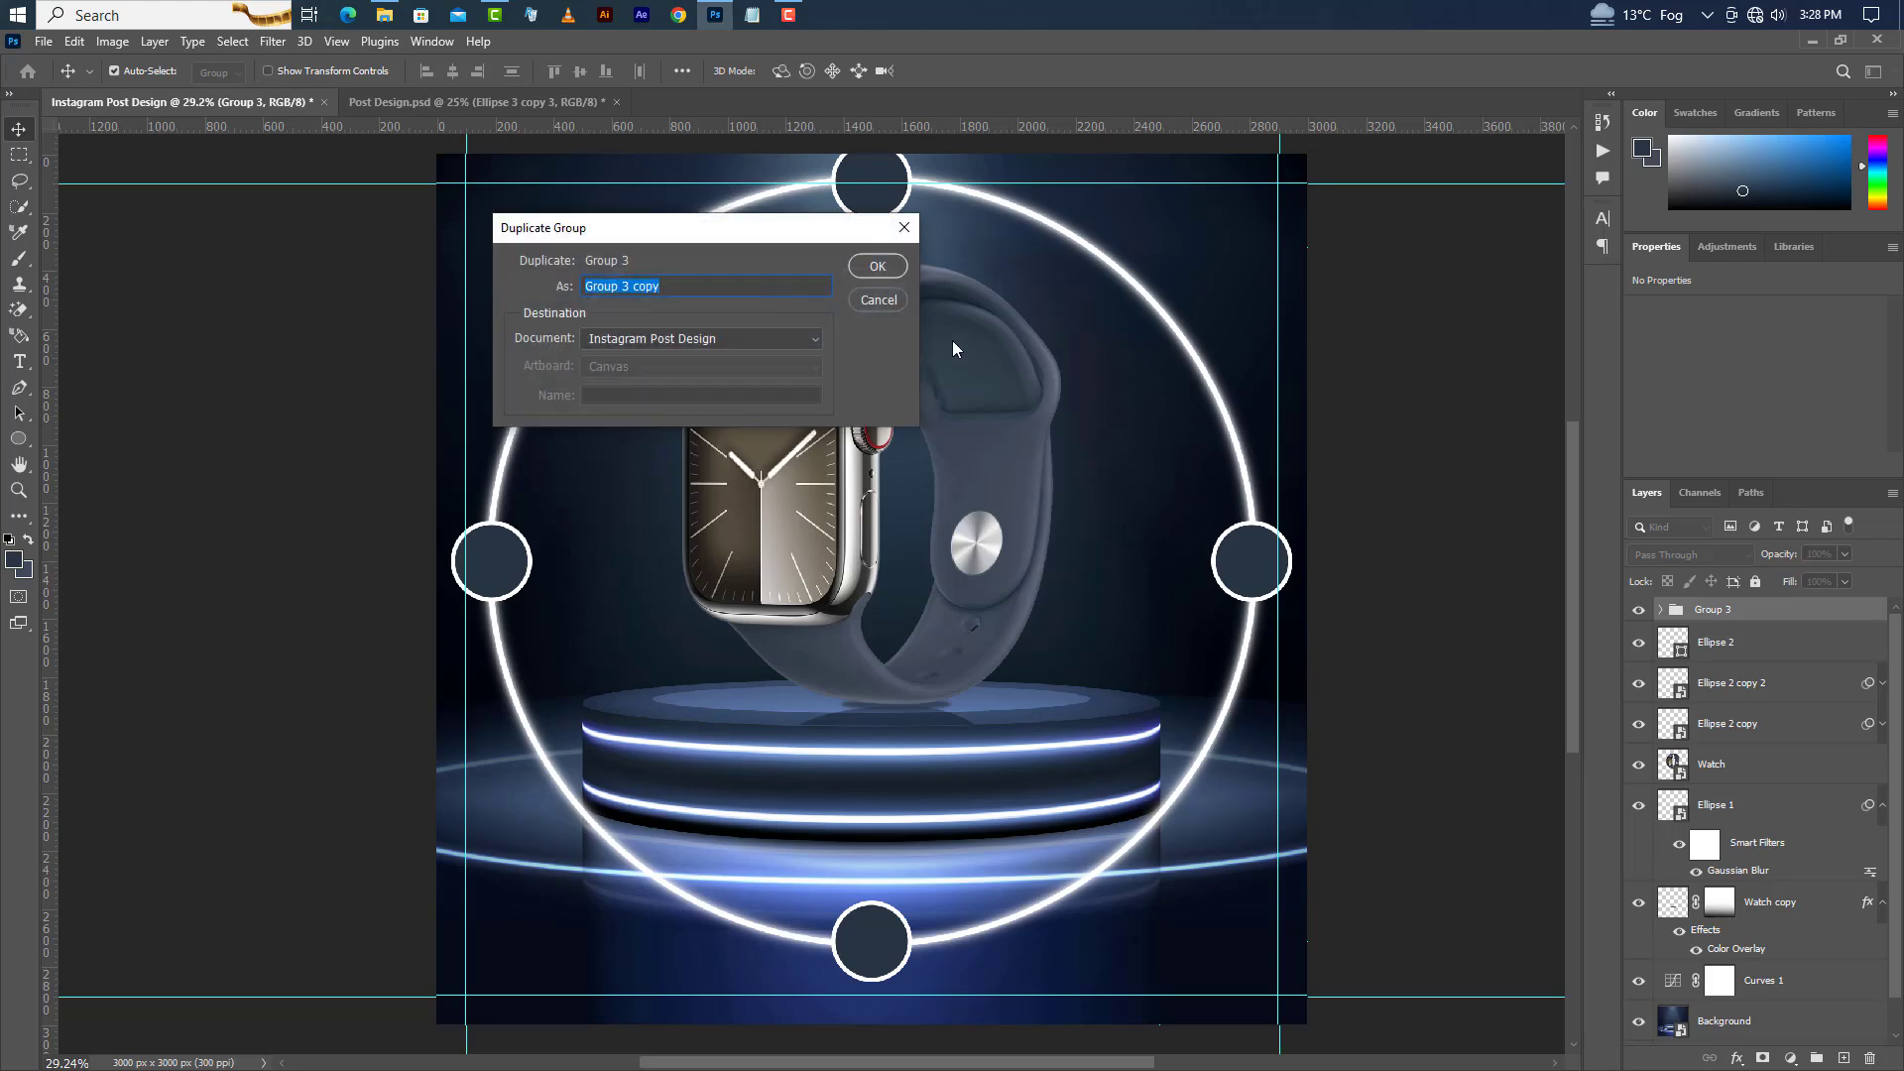
pyautogui.click(877, 266)
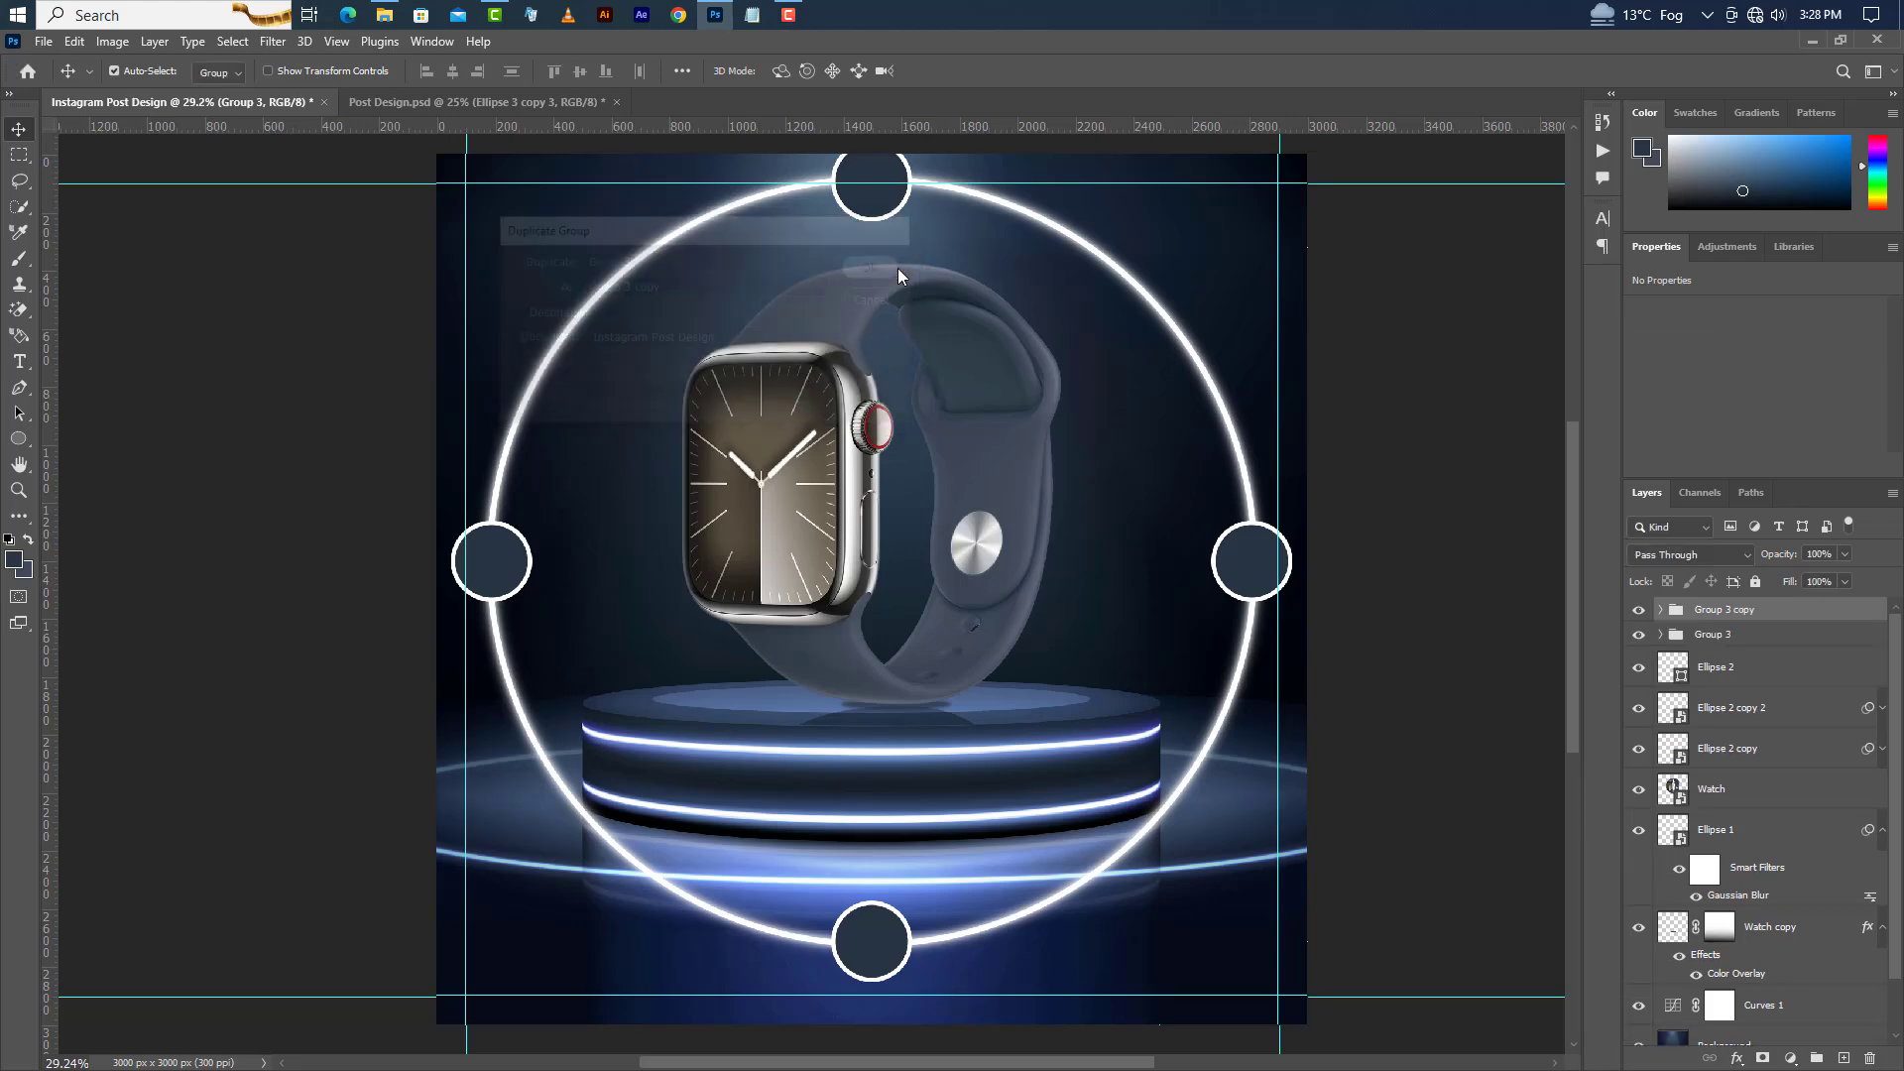
# Rotate the duplicated group by 45° so its circles fall on the ring's diagonals.
pyautogui.click(75, 44)
pyautogui.click(188, 493)
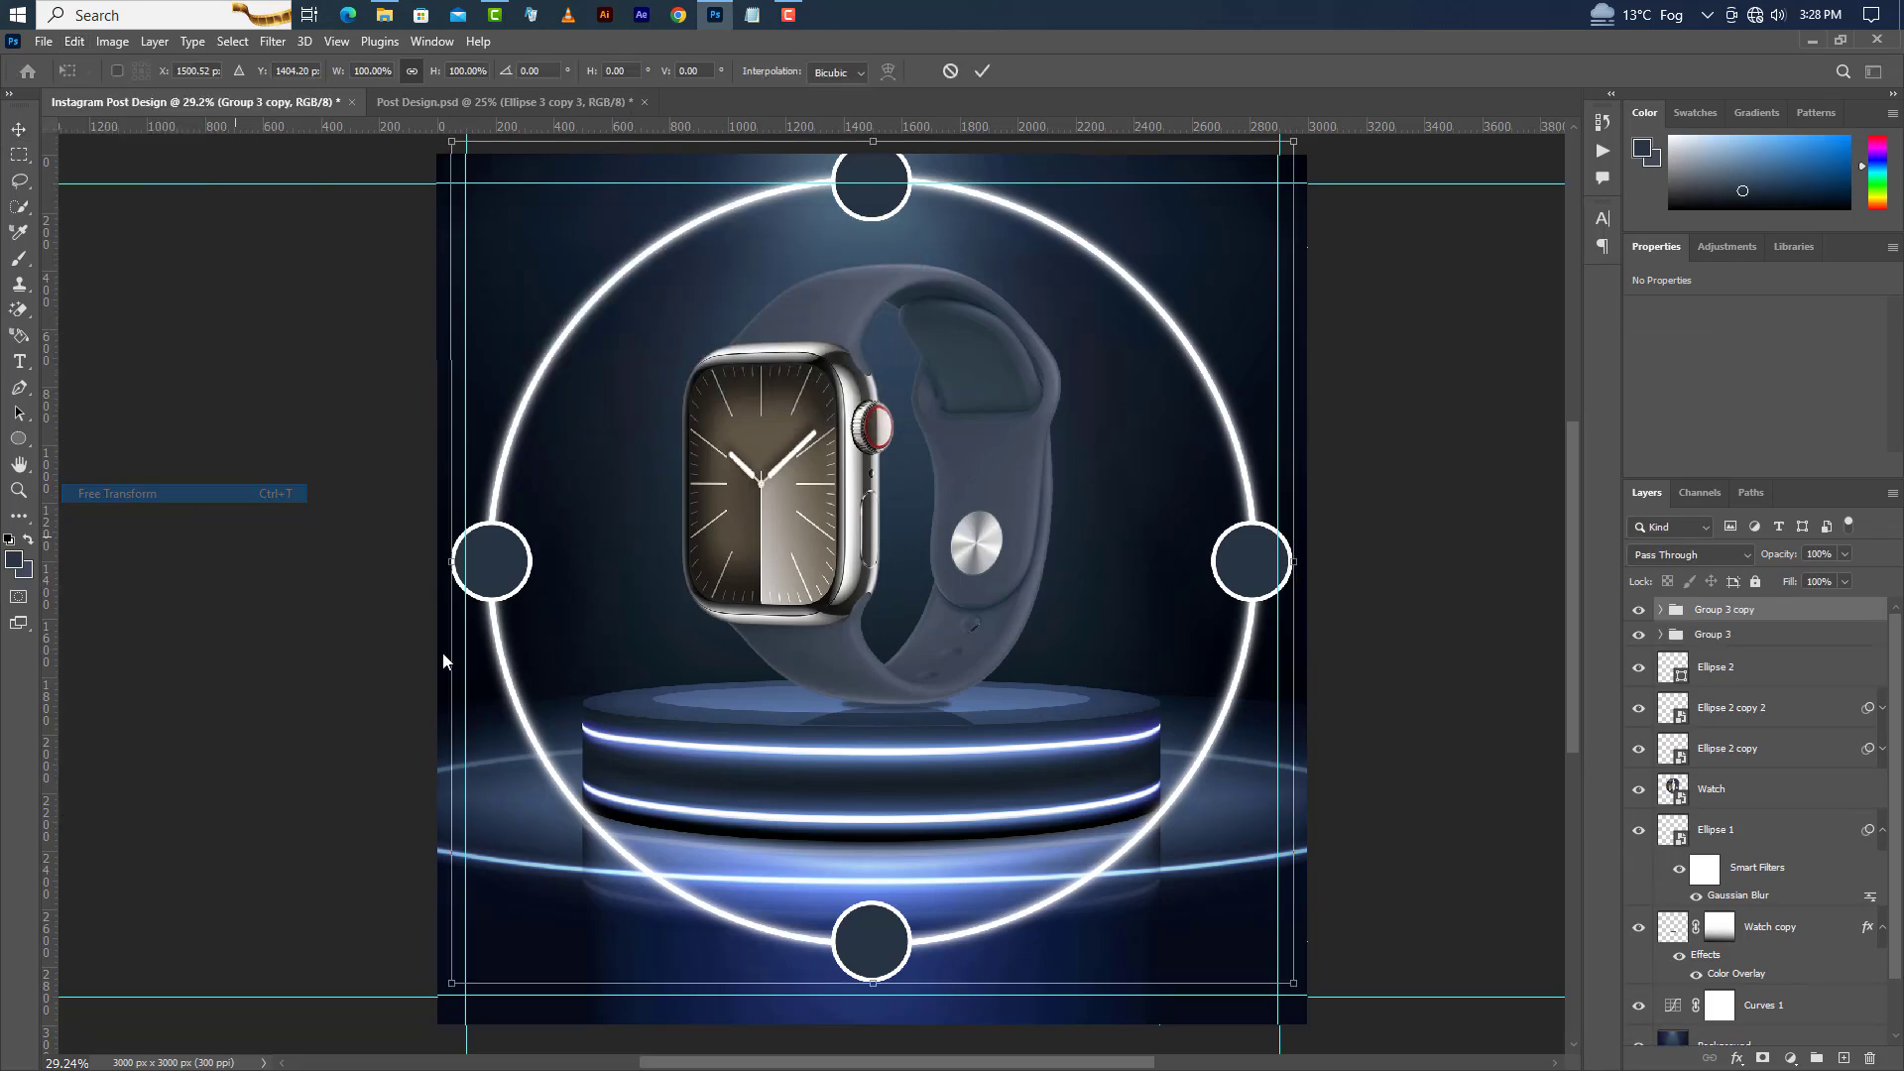
pyautogui.moveTo(1343, 247); pyautogui.dragTo(1449, 417)
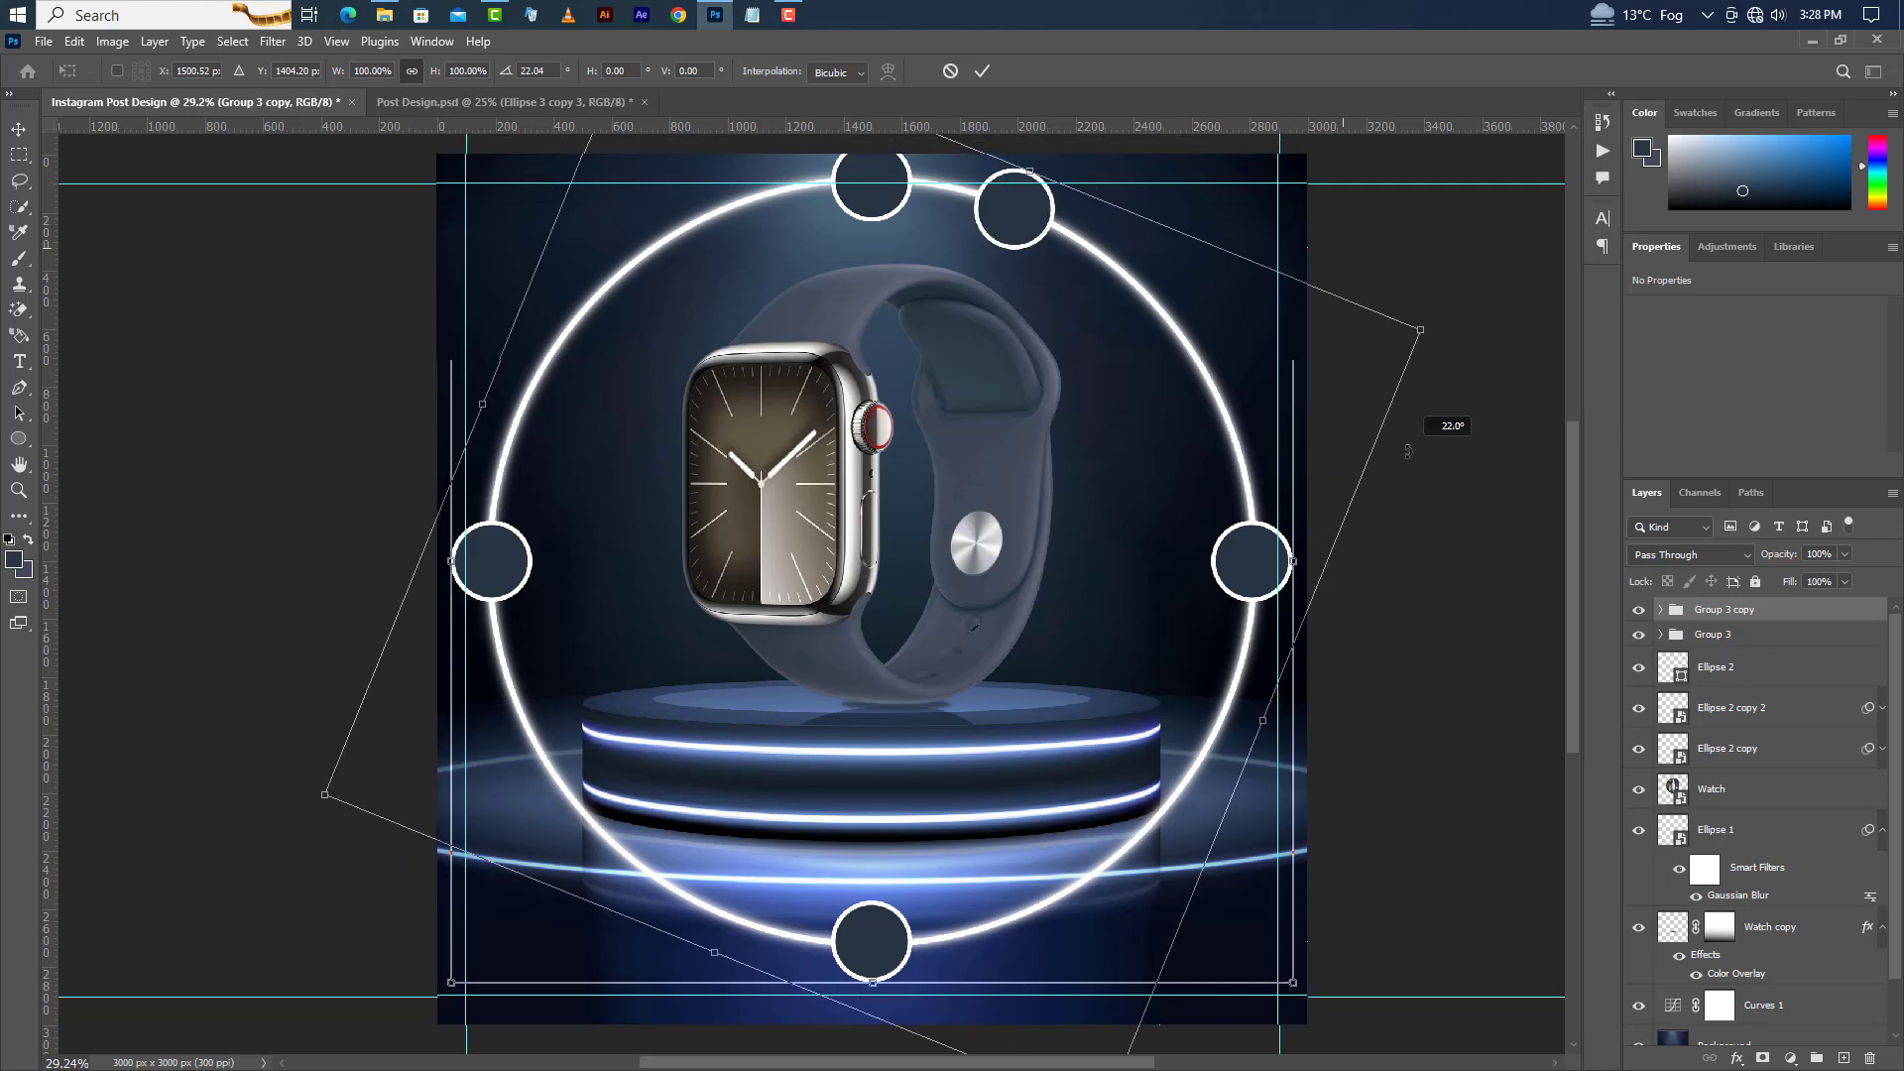
pyautogui.moveTo(549, 75); pyautogui.dragTo(517, 76)
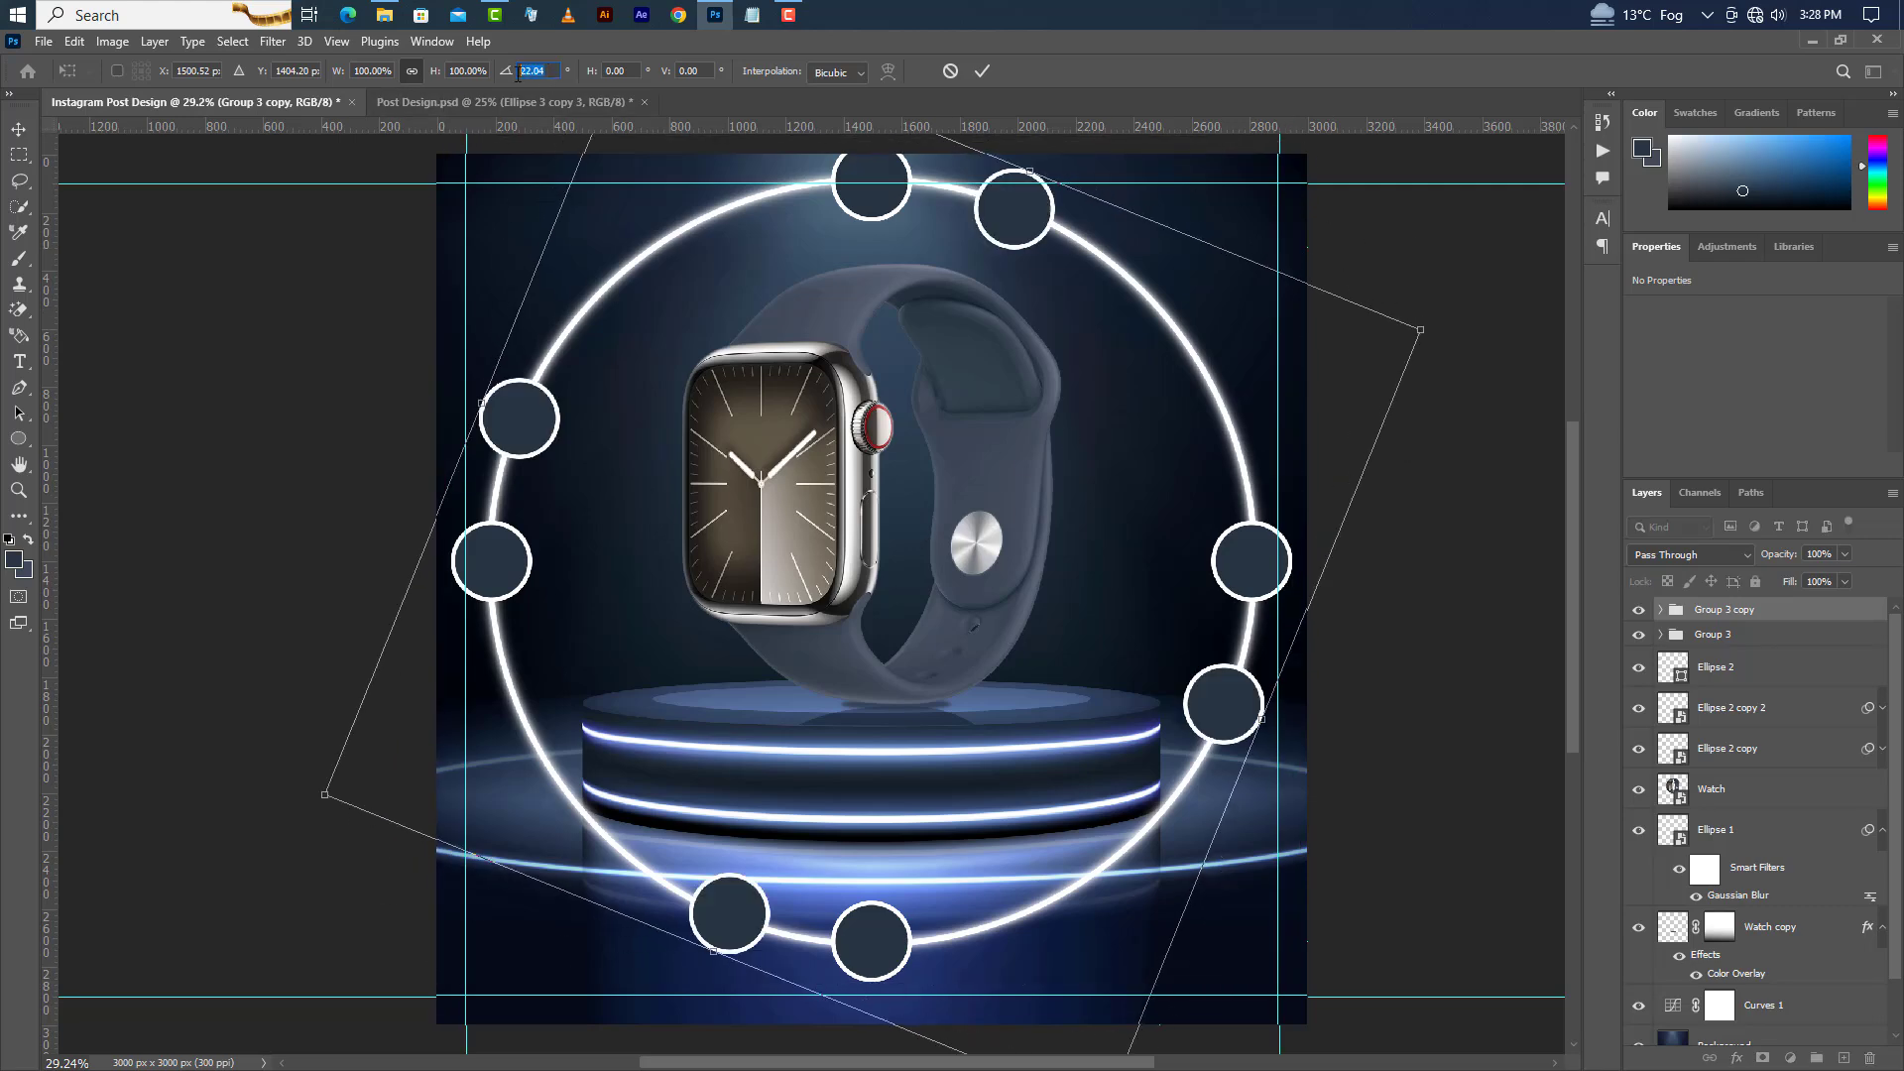
pyautogui.write('45')
pyautogui.press('Return')
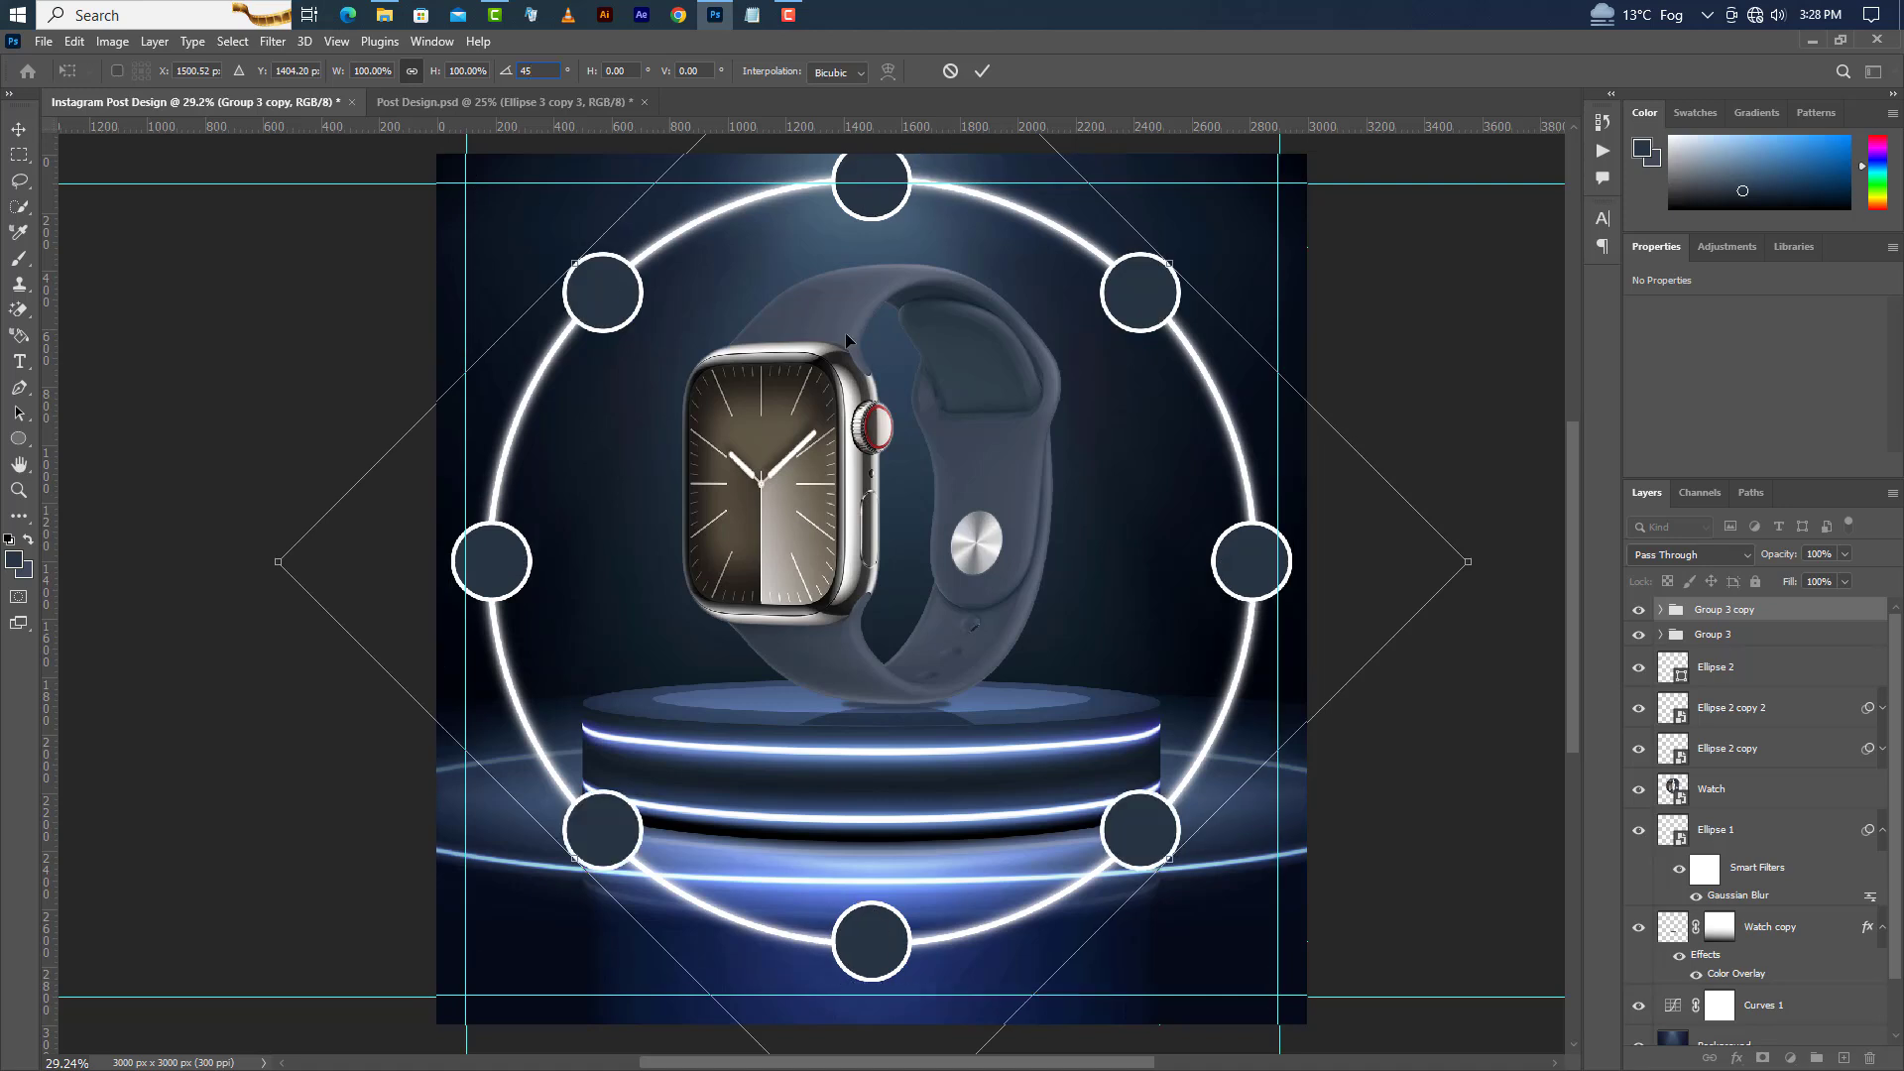
pyautogui.click(983, 70)
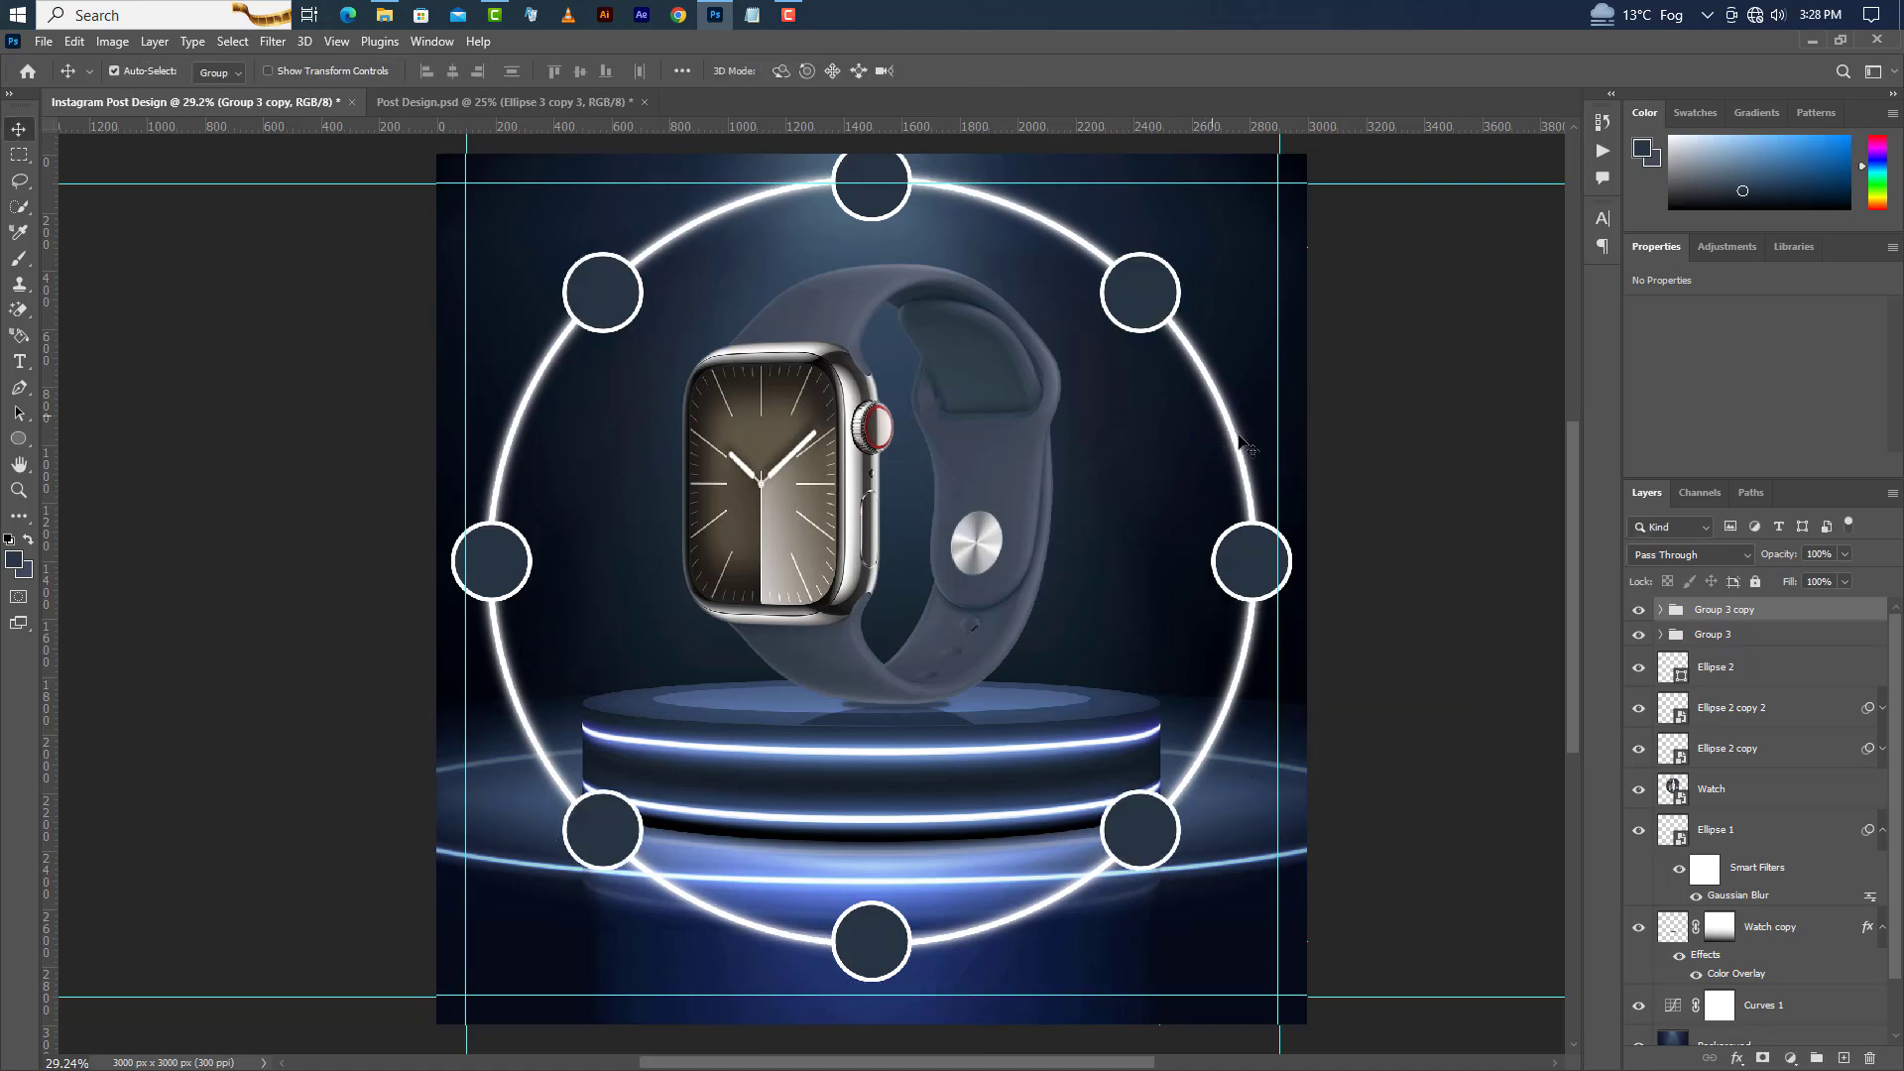
# Group all eight circles together and rotate the group by 22.5°.
pyautogui.keyDown('shift'); pyautogui.click(1785, 635); pyautogui.keyUp('shift')
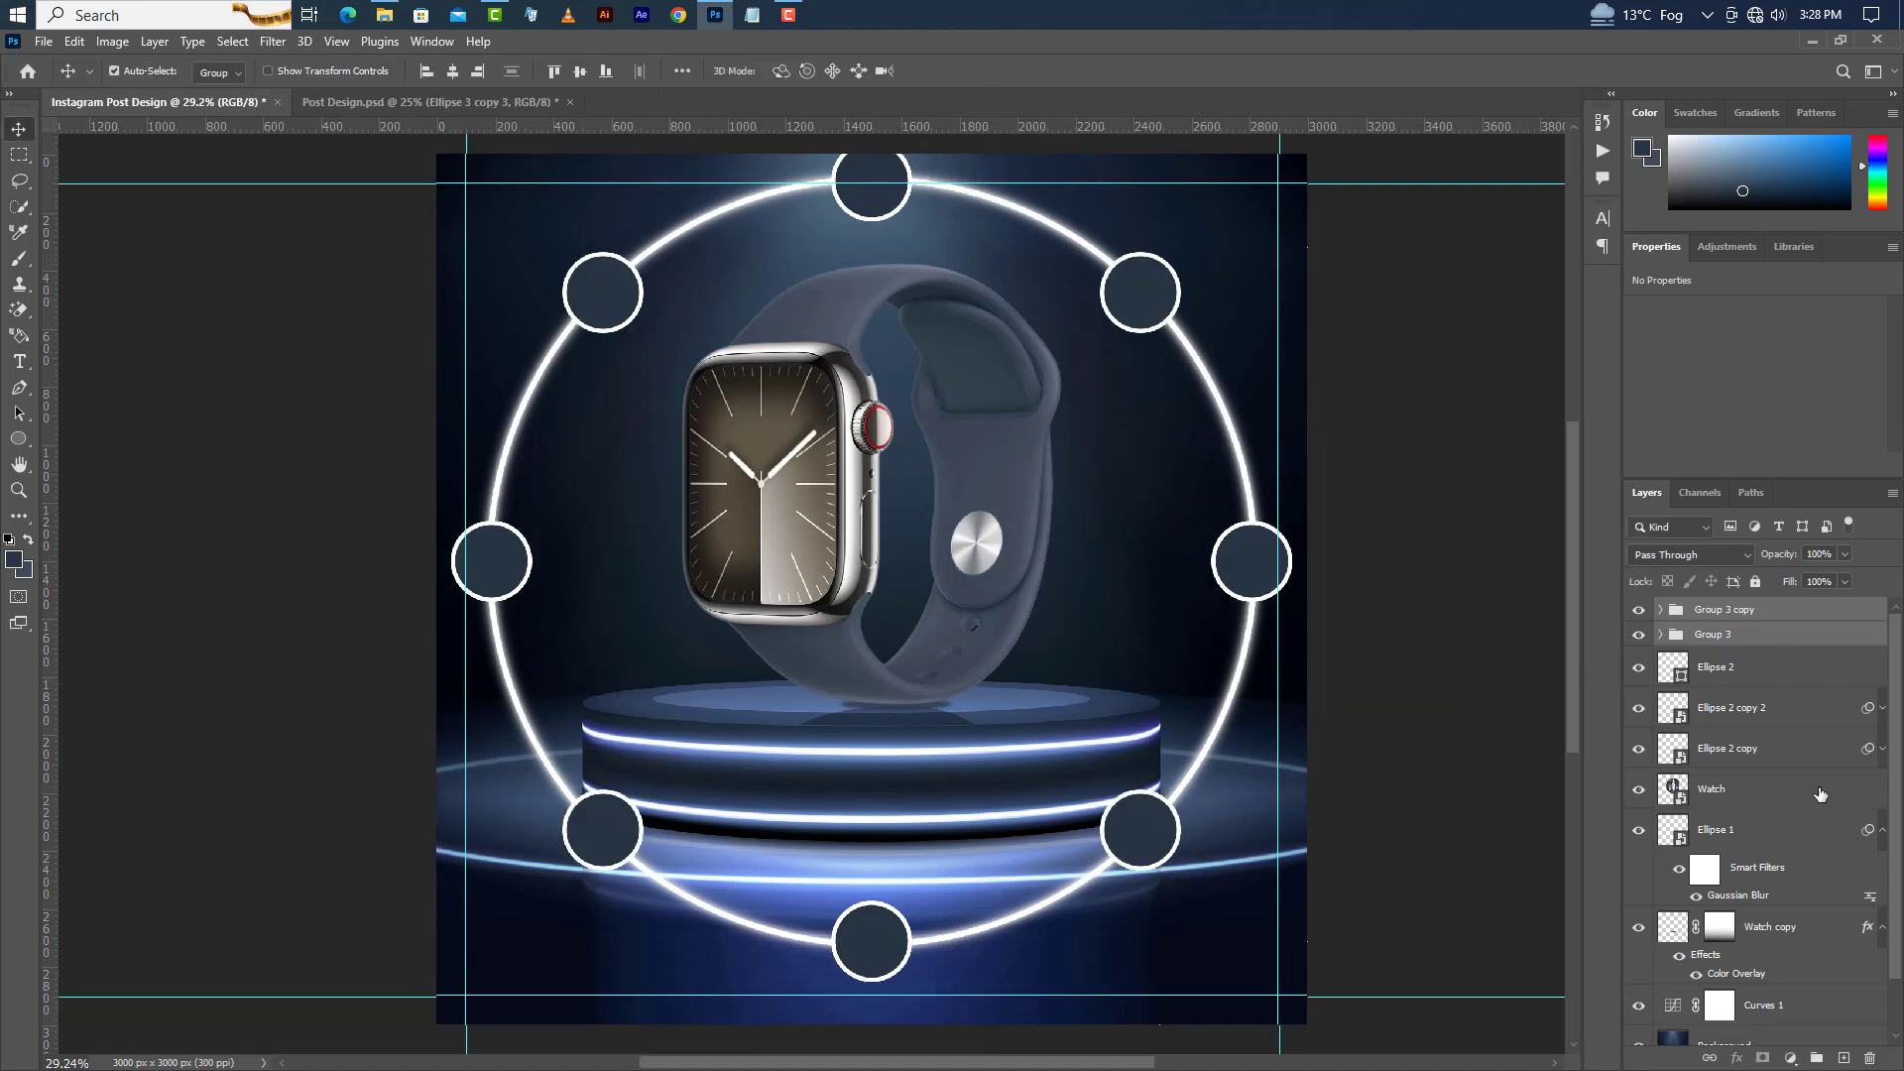
pyautogui.click(1823, 1058)
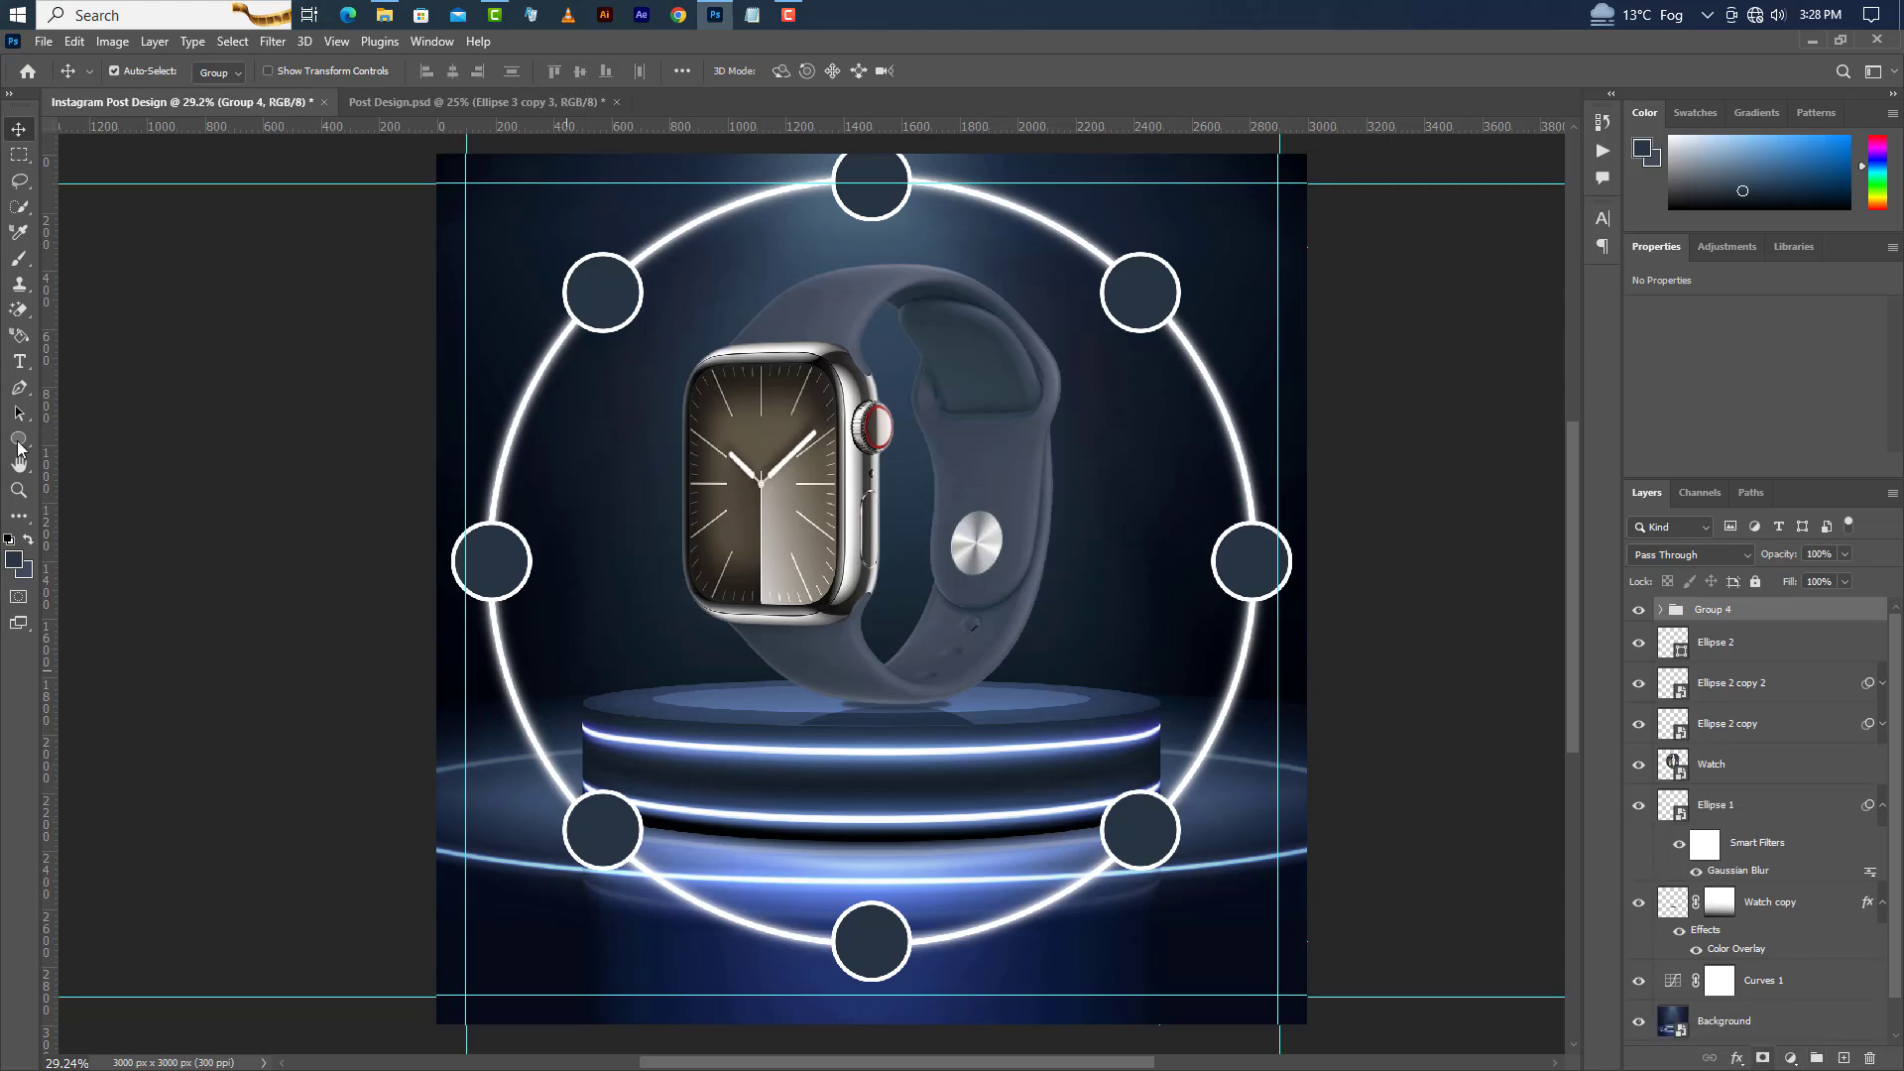
pyautogui.click(74, 42)
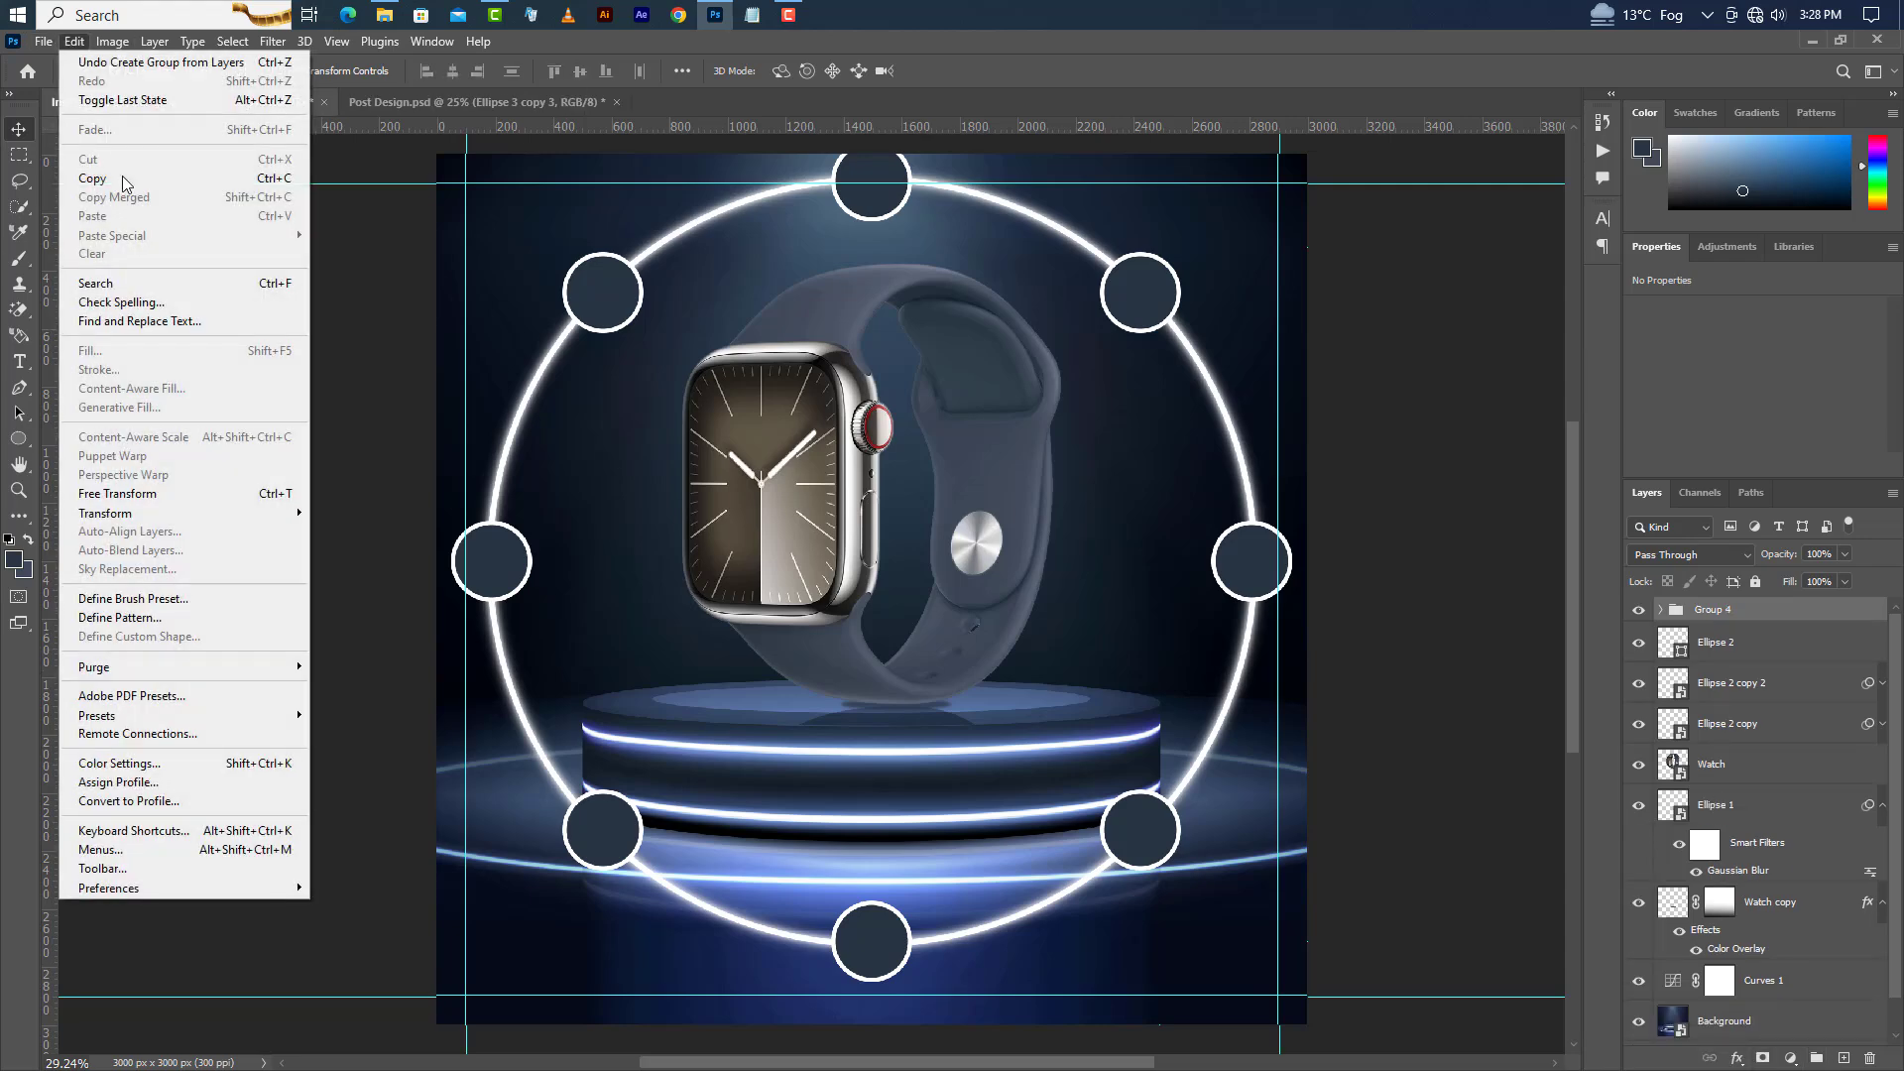
pyautogui.click(139, 494)
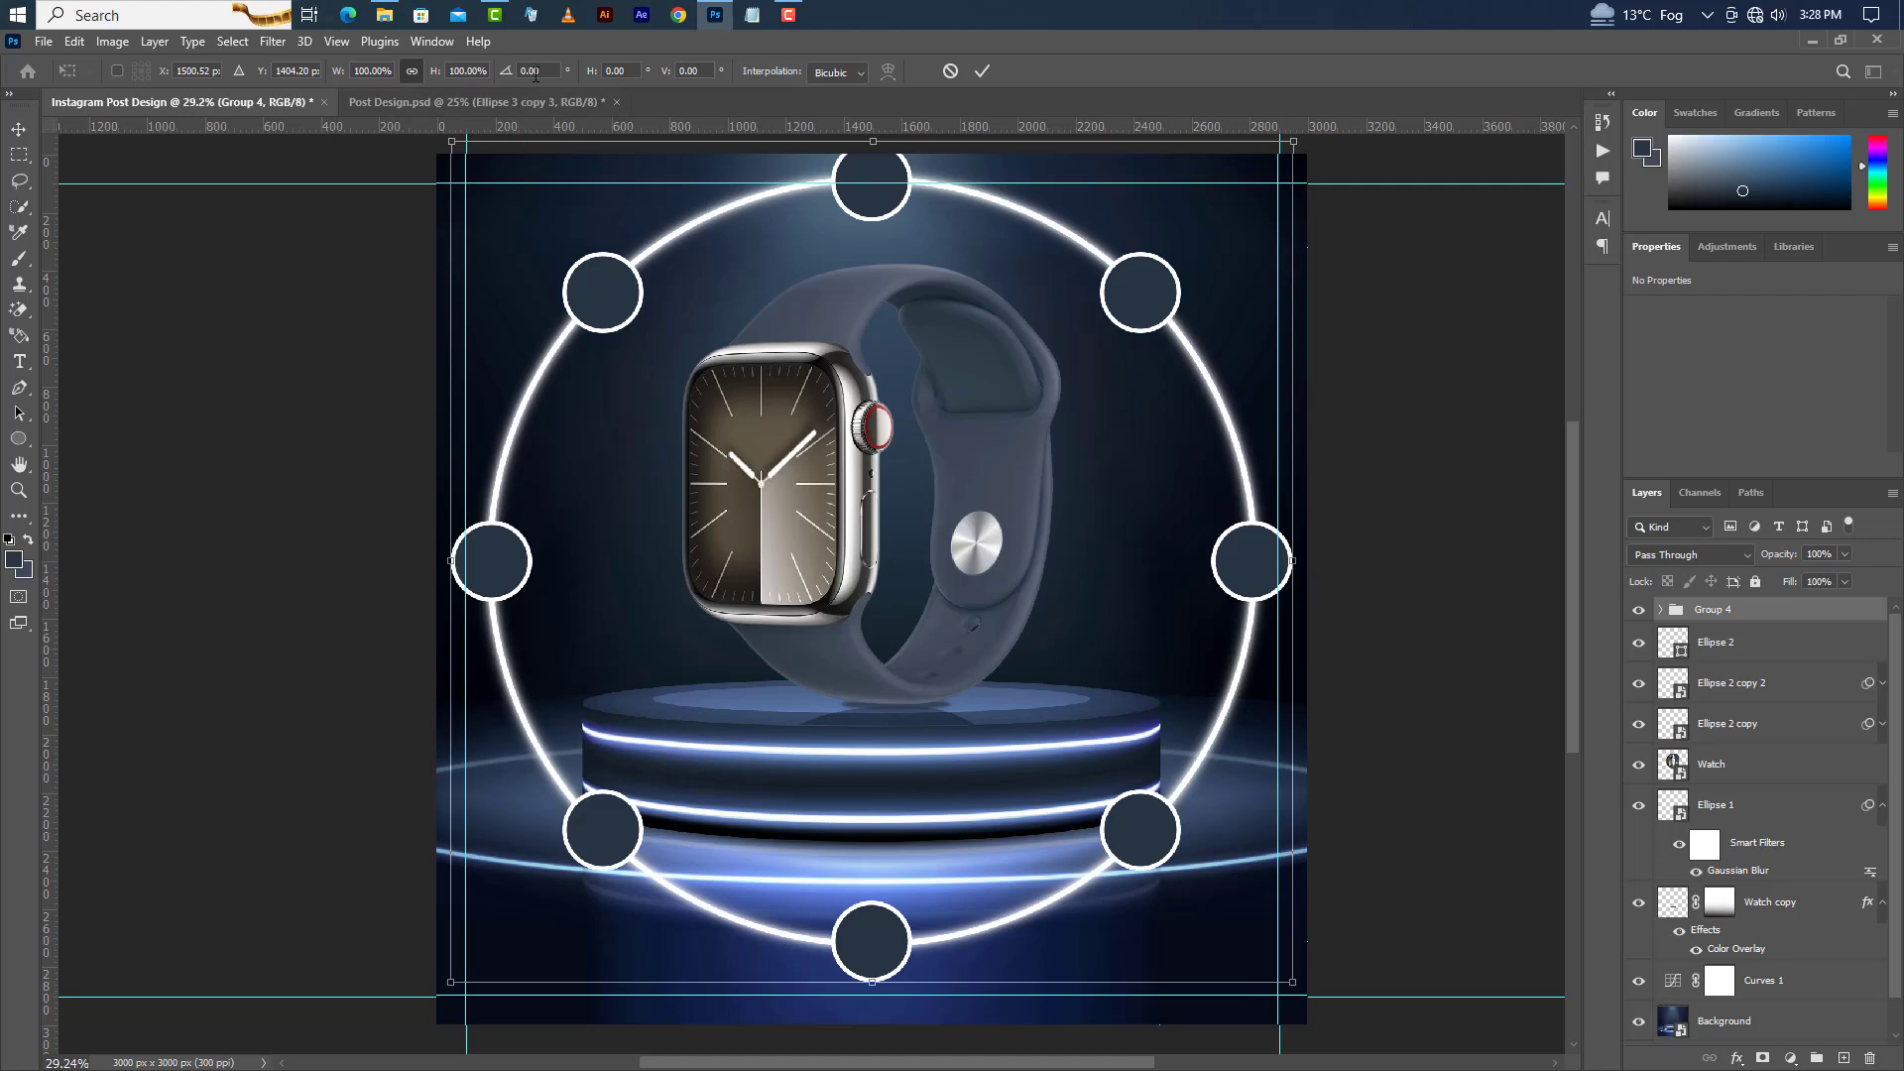
pyautogui.write('22.5')
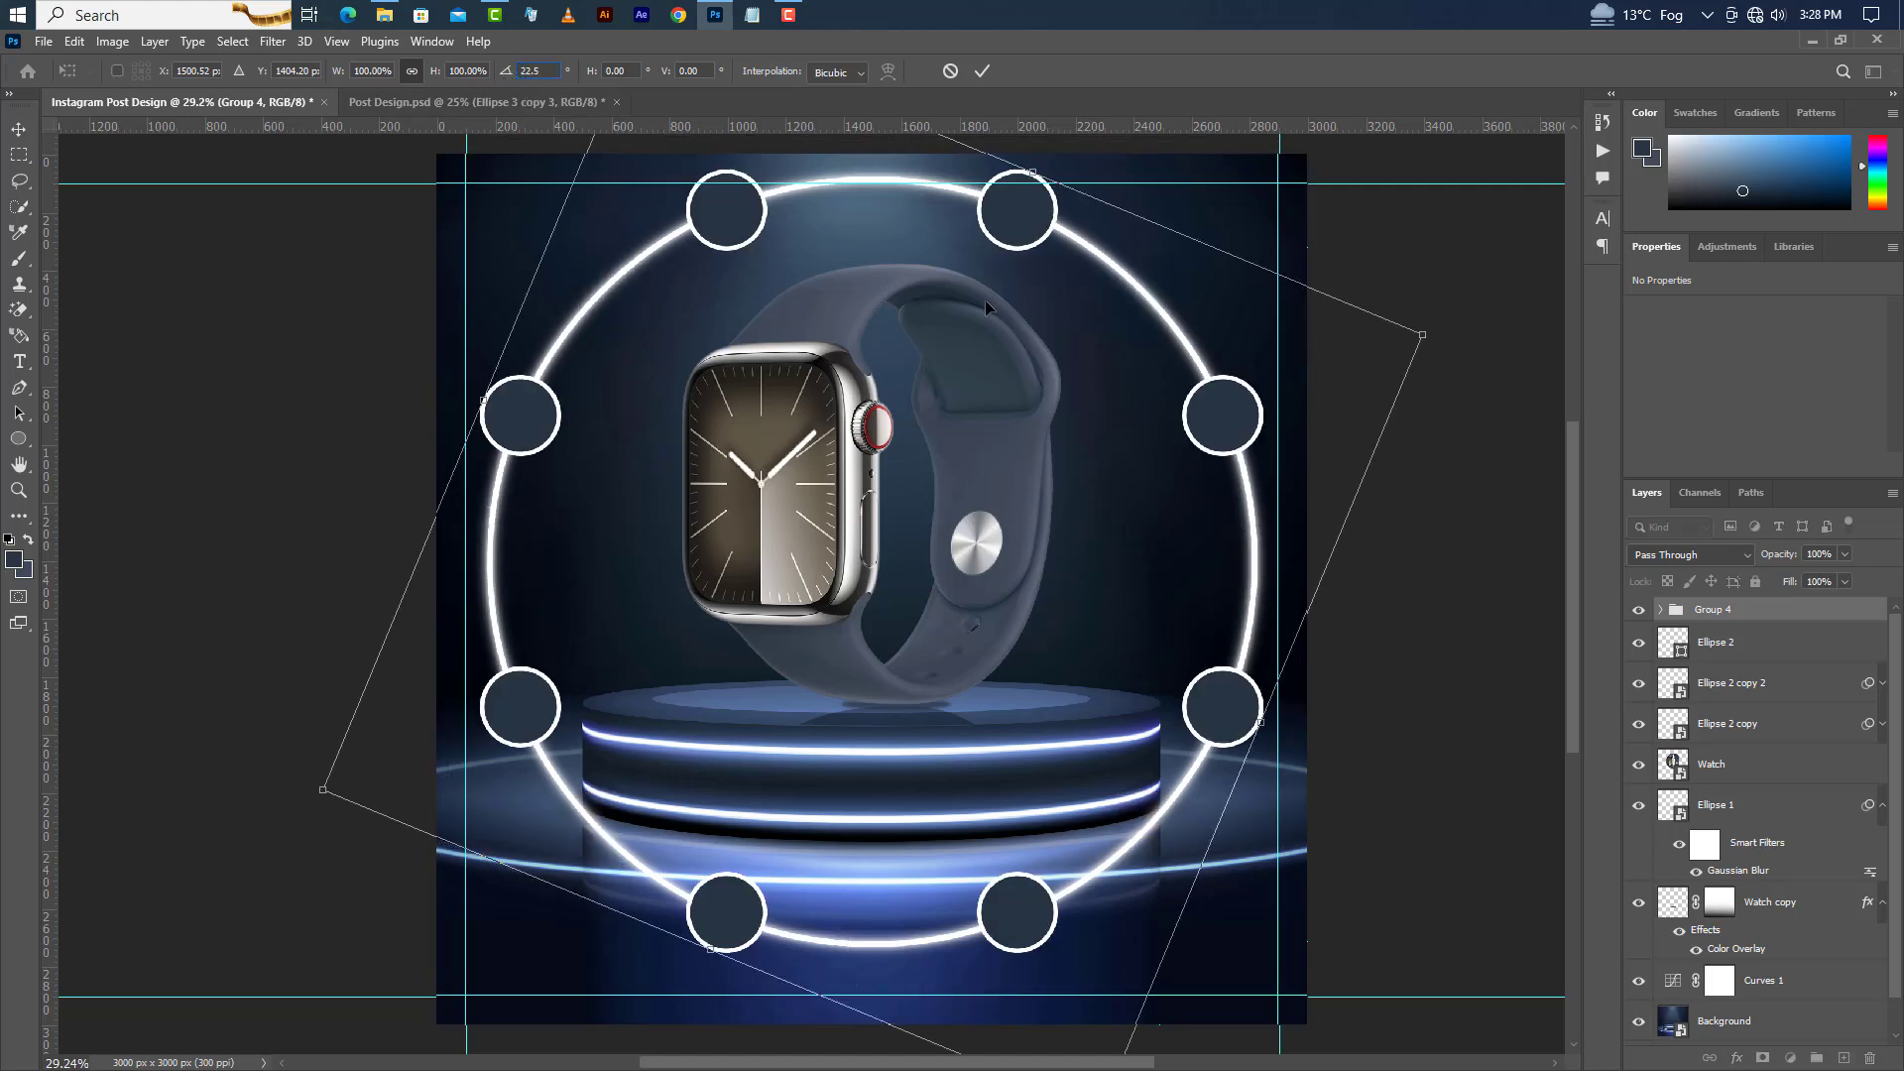
pyautogui.click(982, 71)
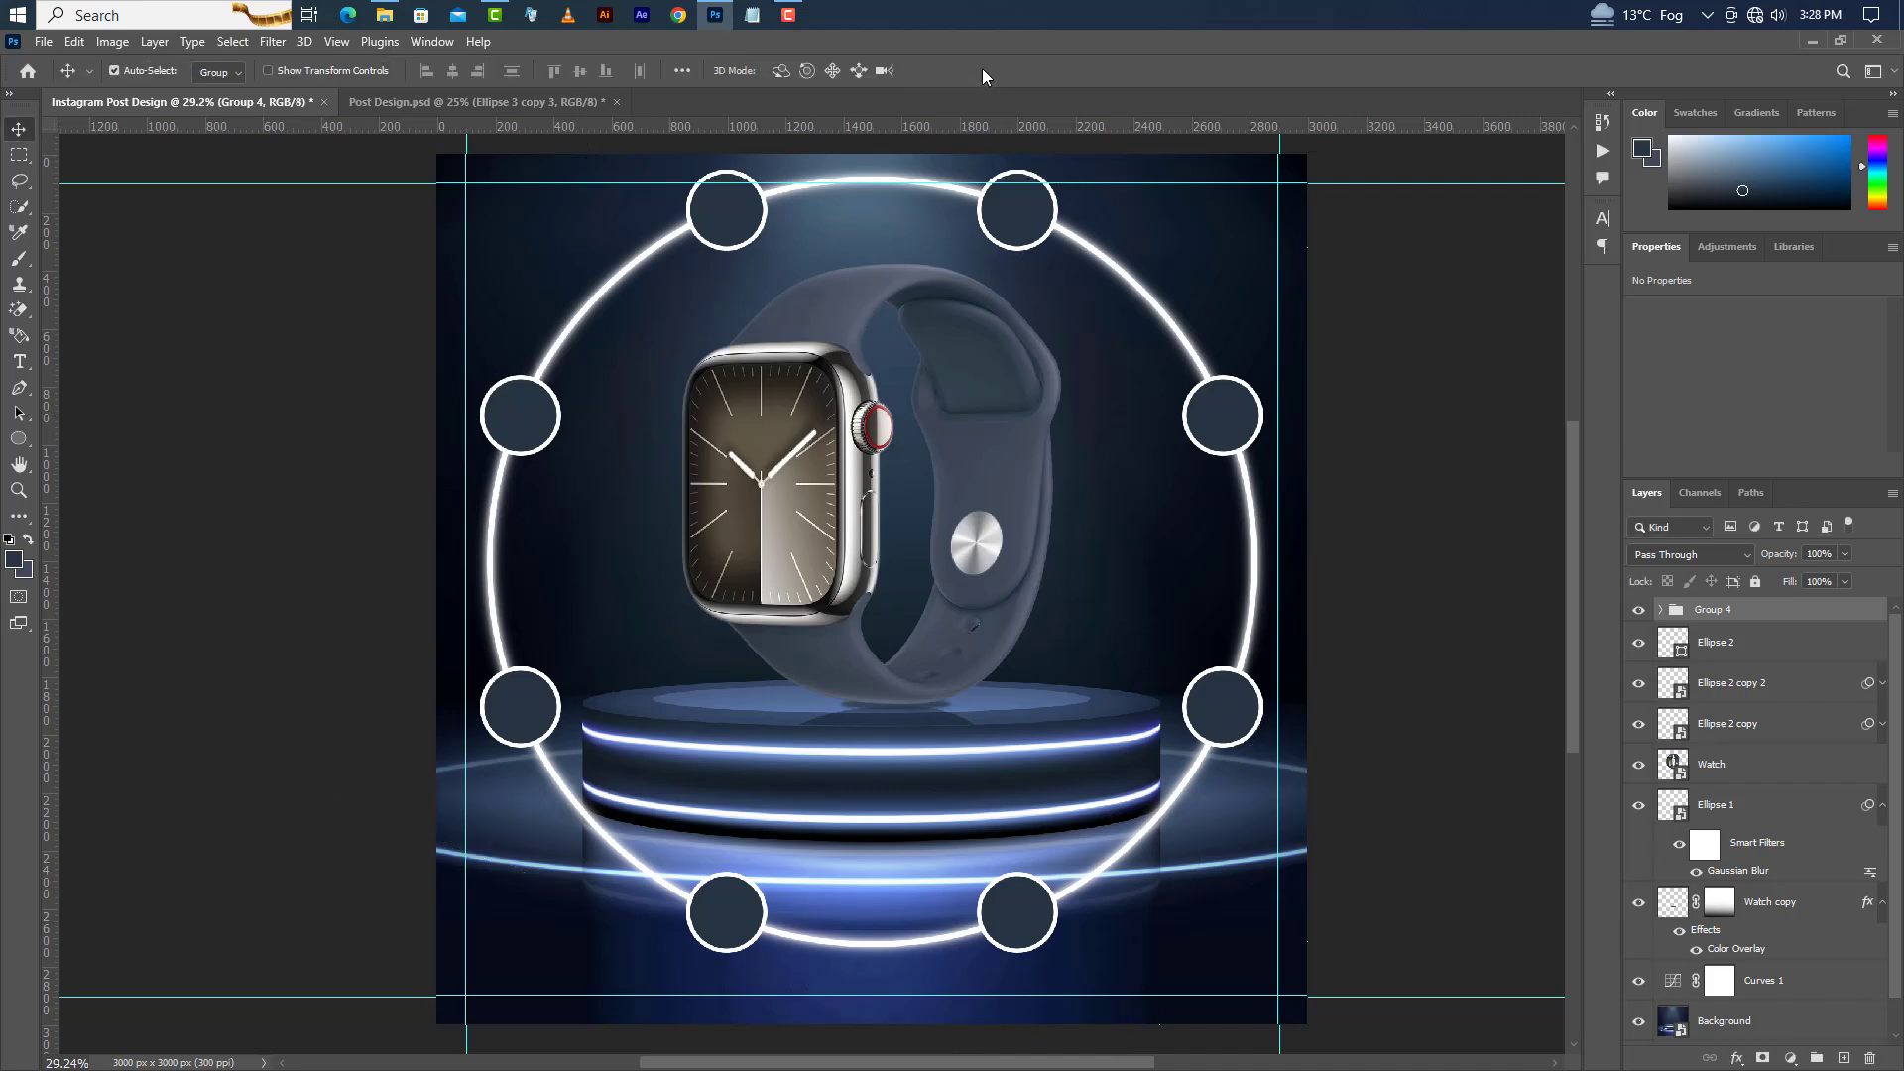
# Ungroup Group 4, Group 3 copy and Group 3, deleting only the group folders and keeping their circles.
pyautogui.click(1872, 1058)
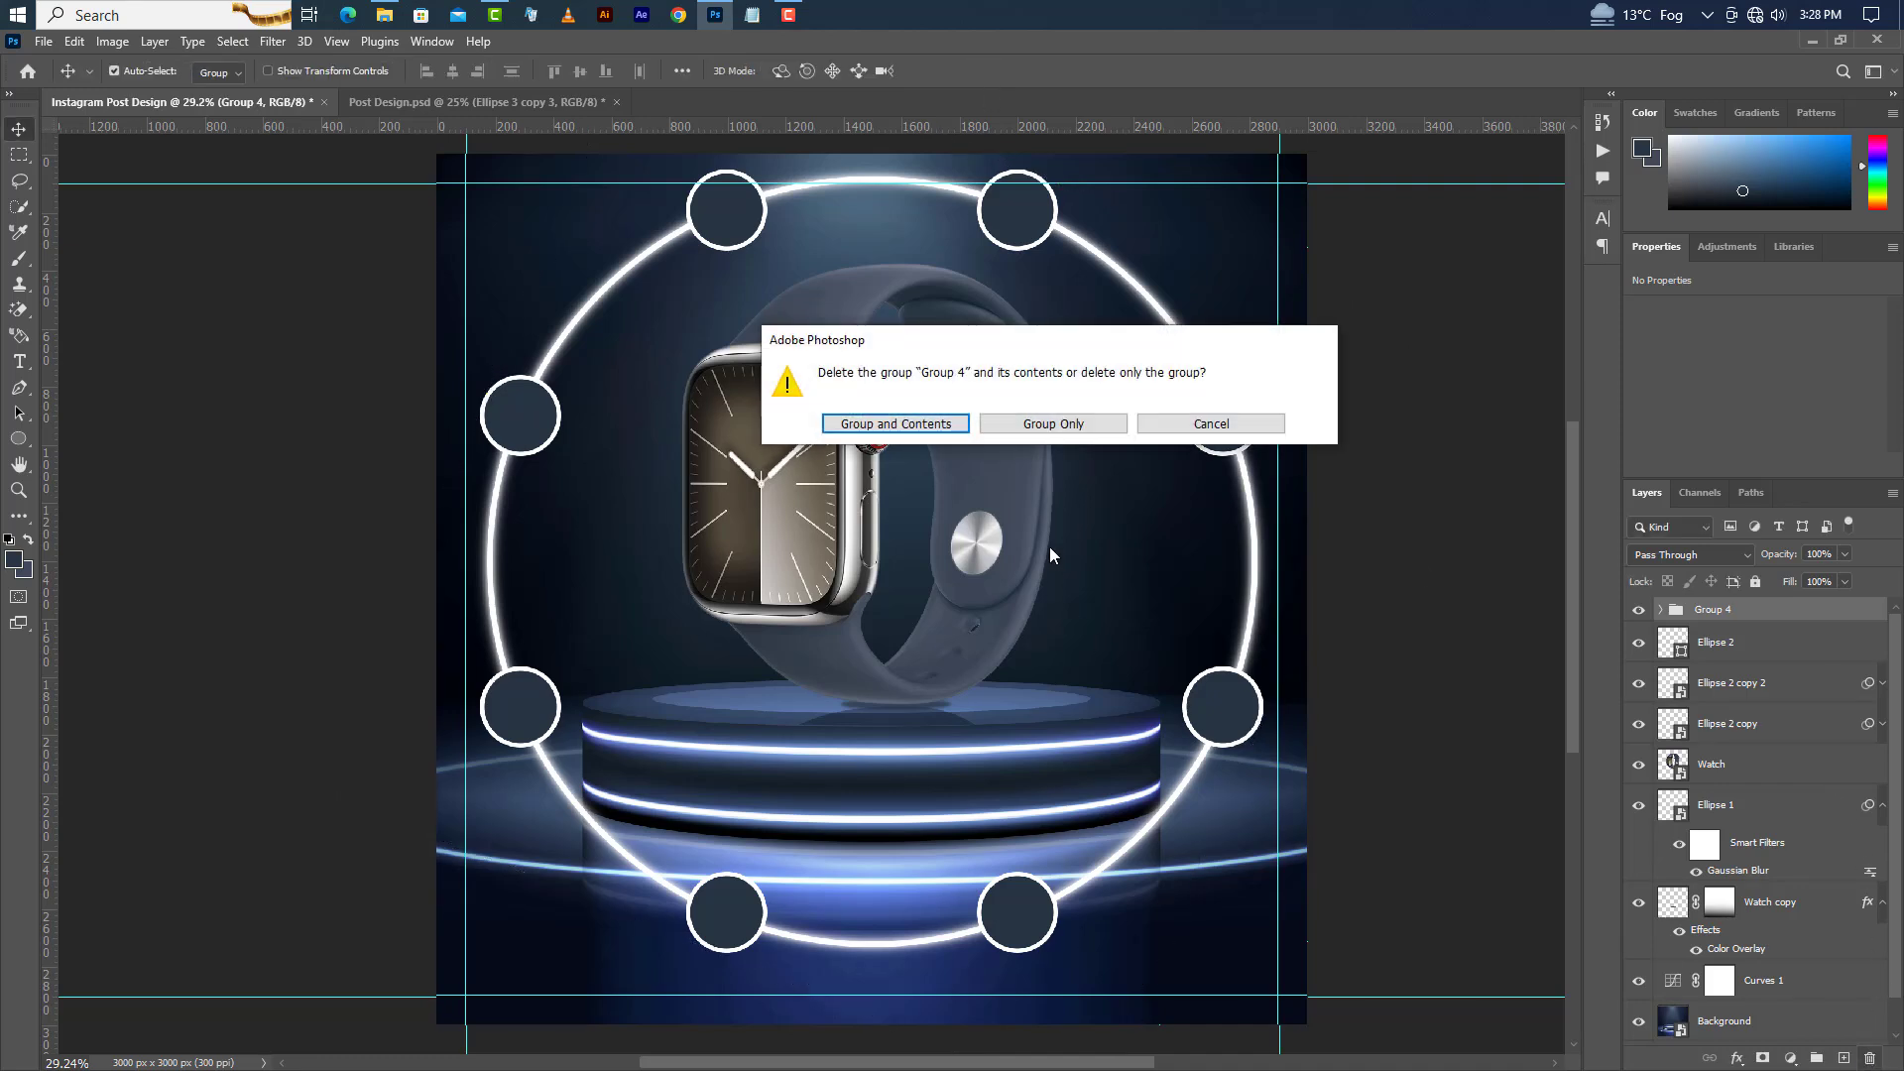
pyautogui.click(1048, 424)
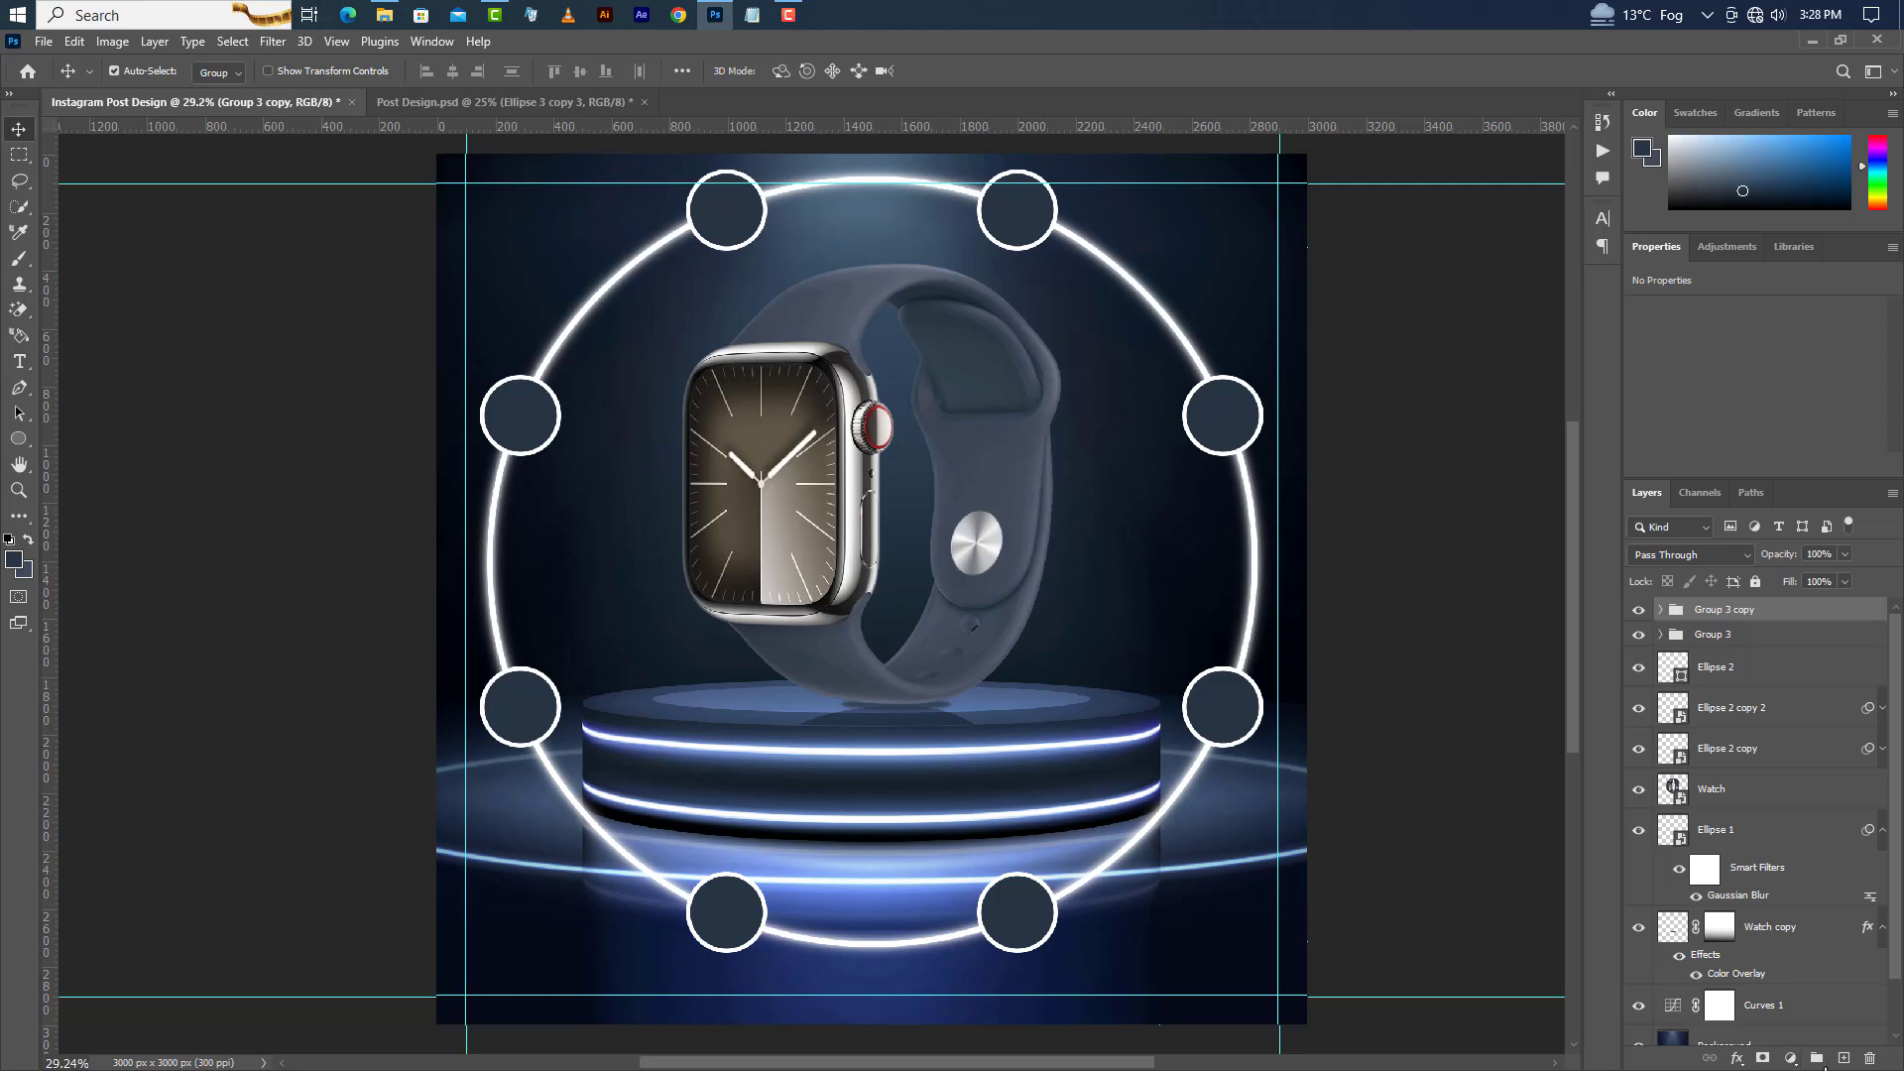
pyautogui.click(1870, 1059)
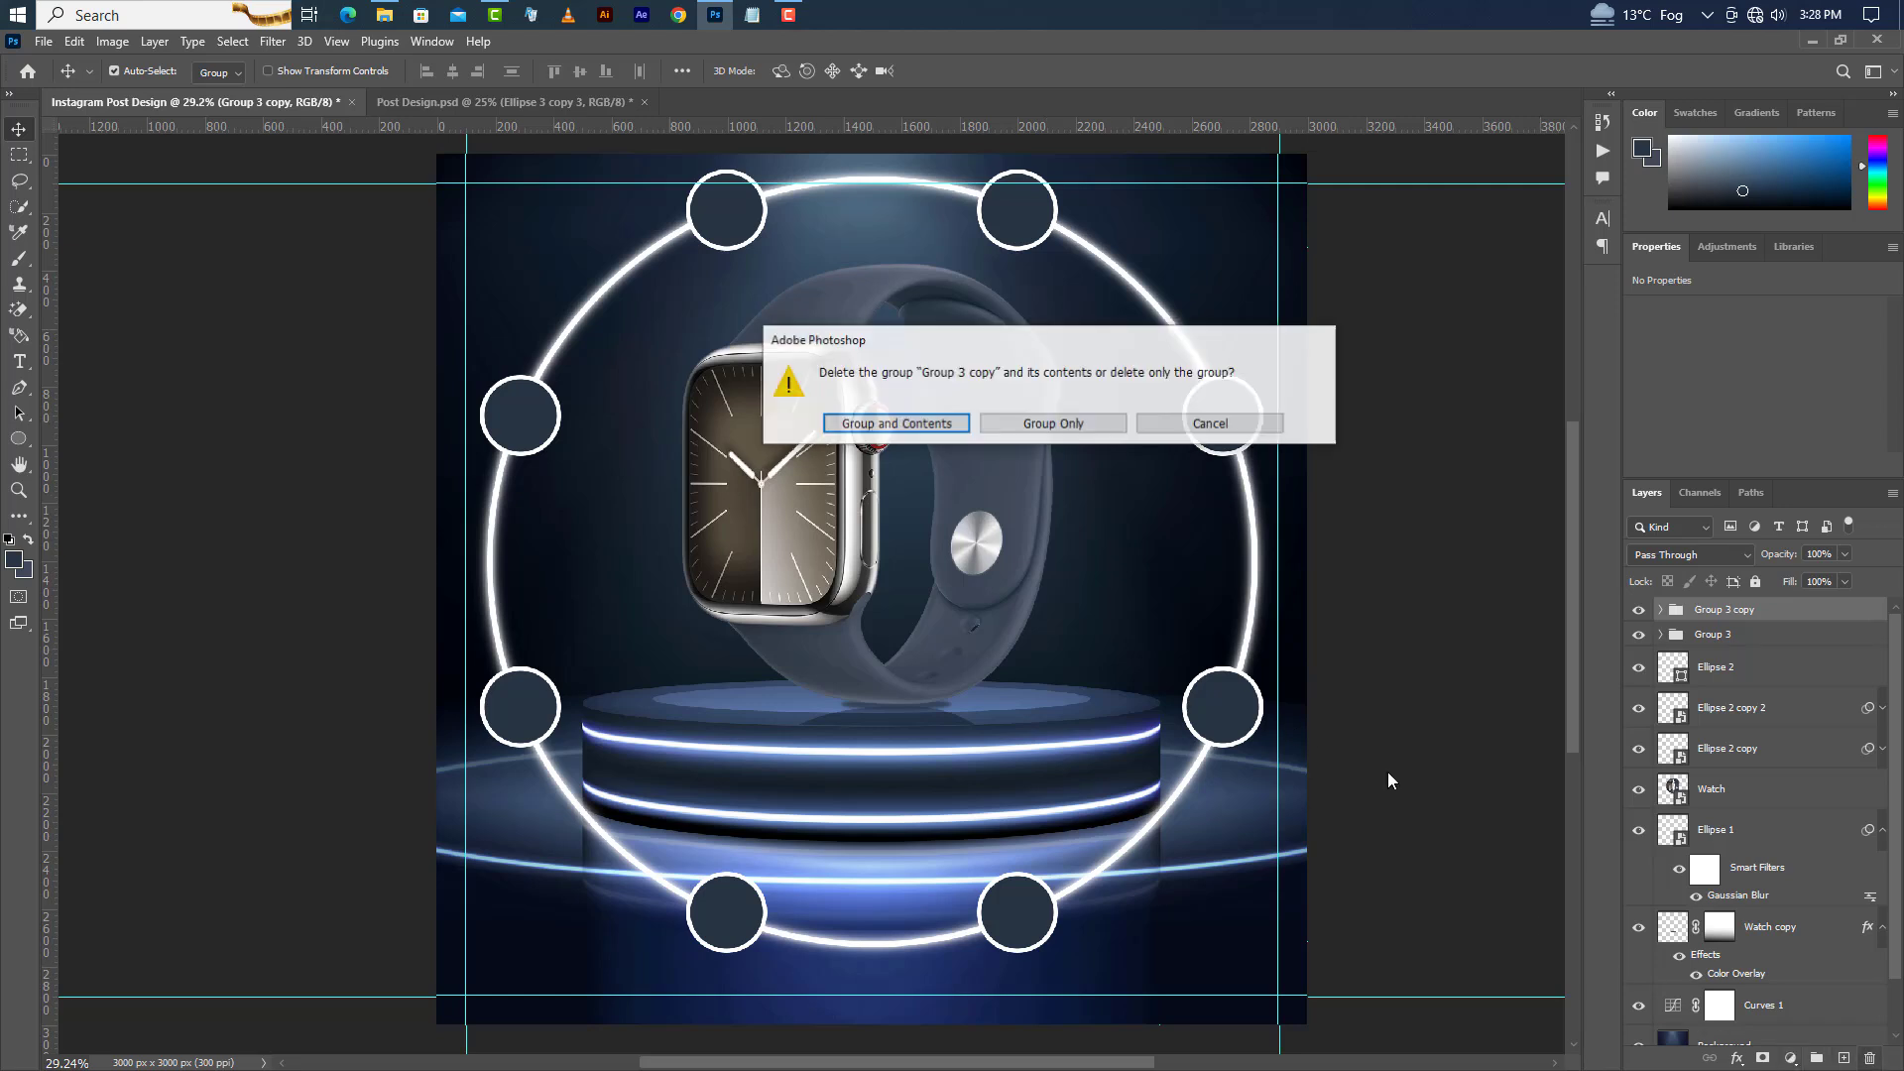
pyautogui.click(1052, 424)
pyautogui.click(1728, 662)
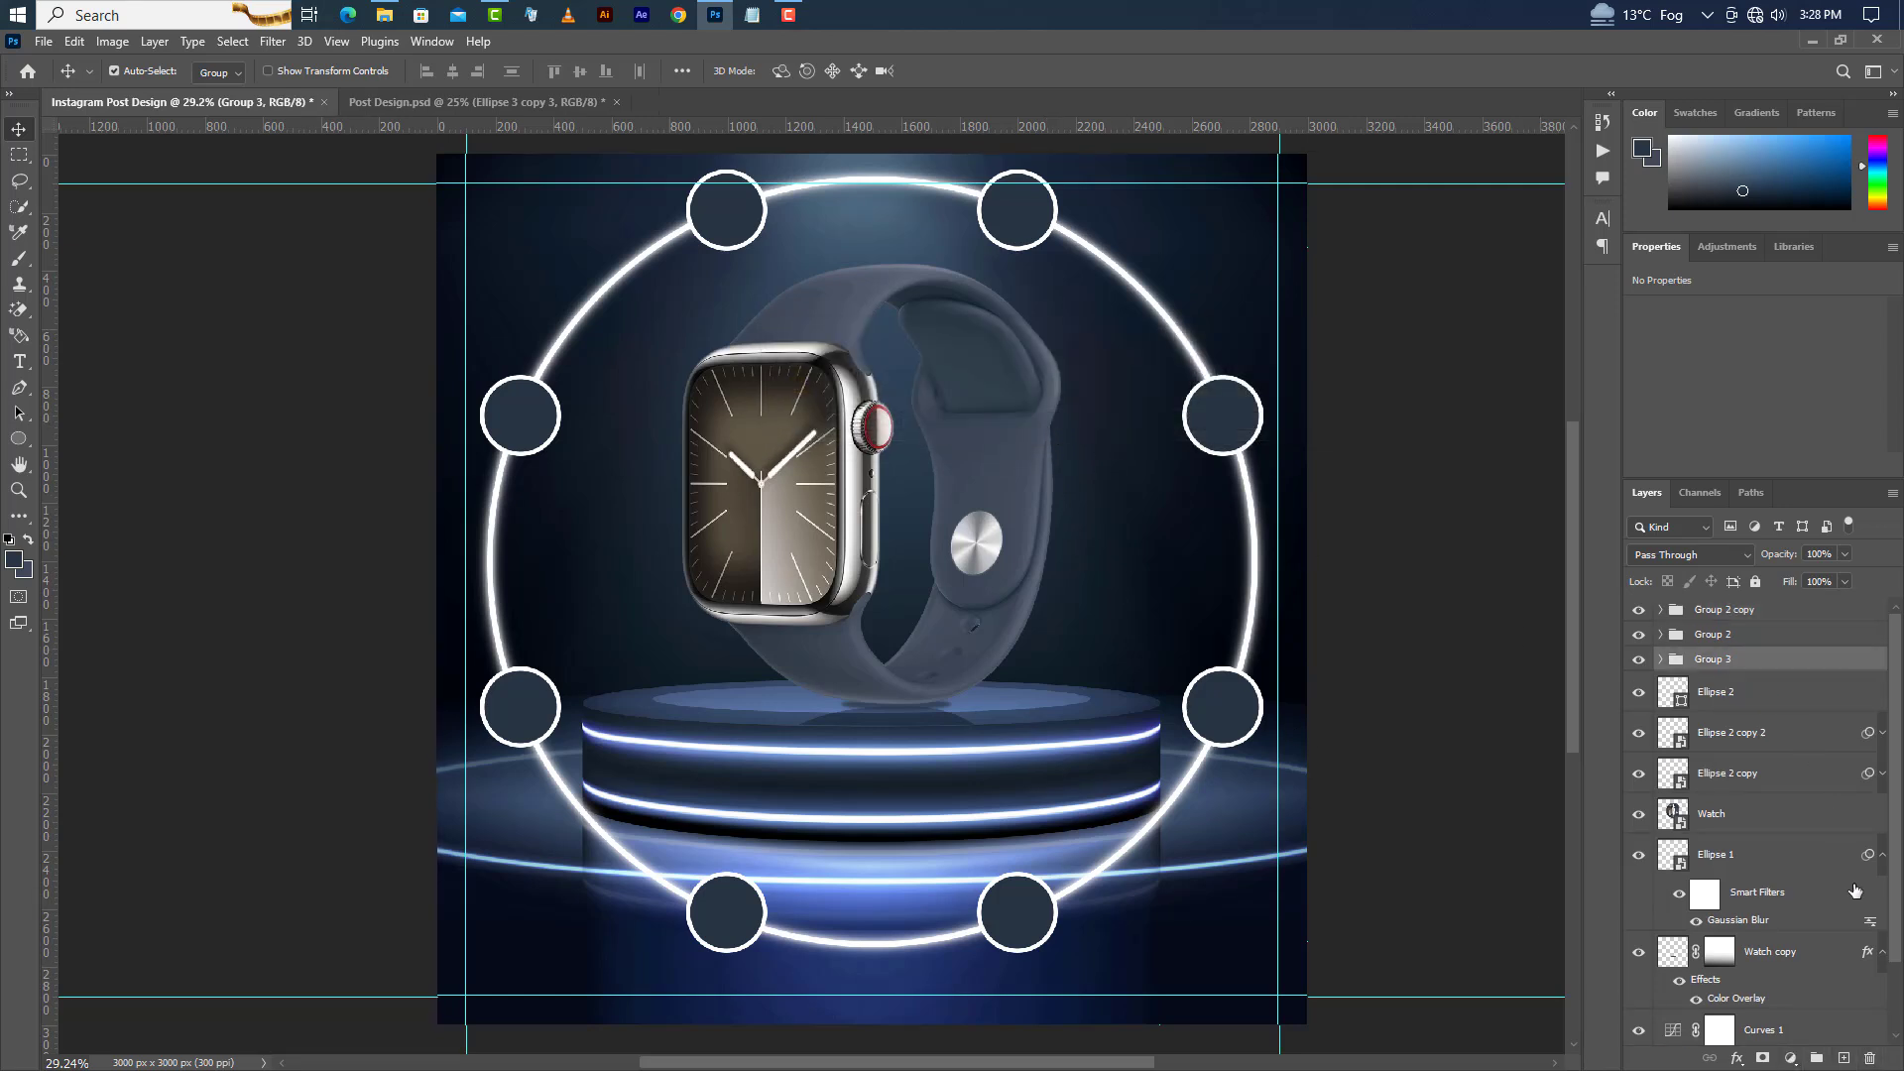
pyautogui.click(1870, 1060)
pyautogui.click(1048, 425)
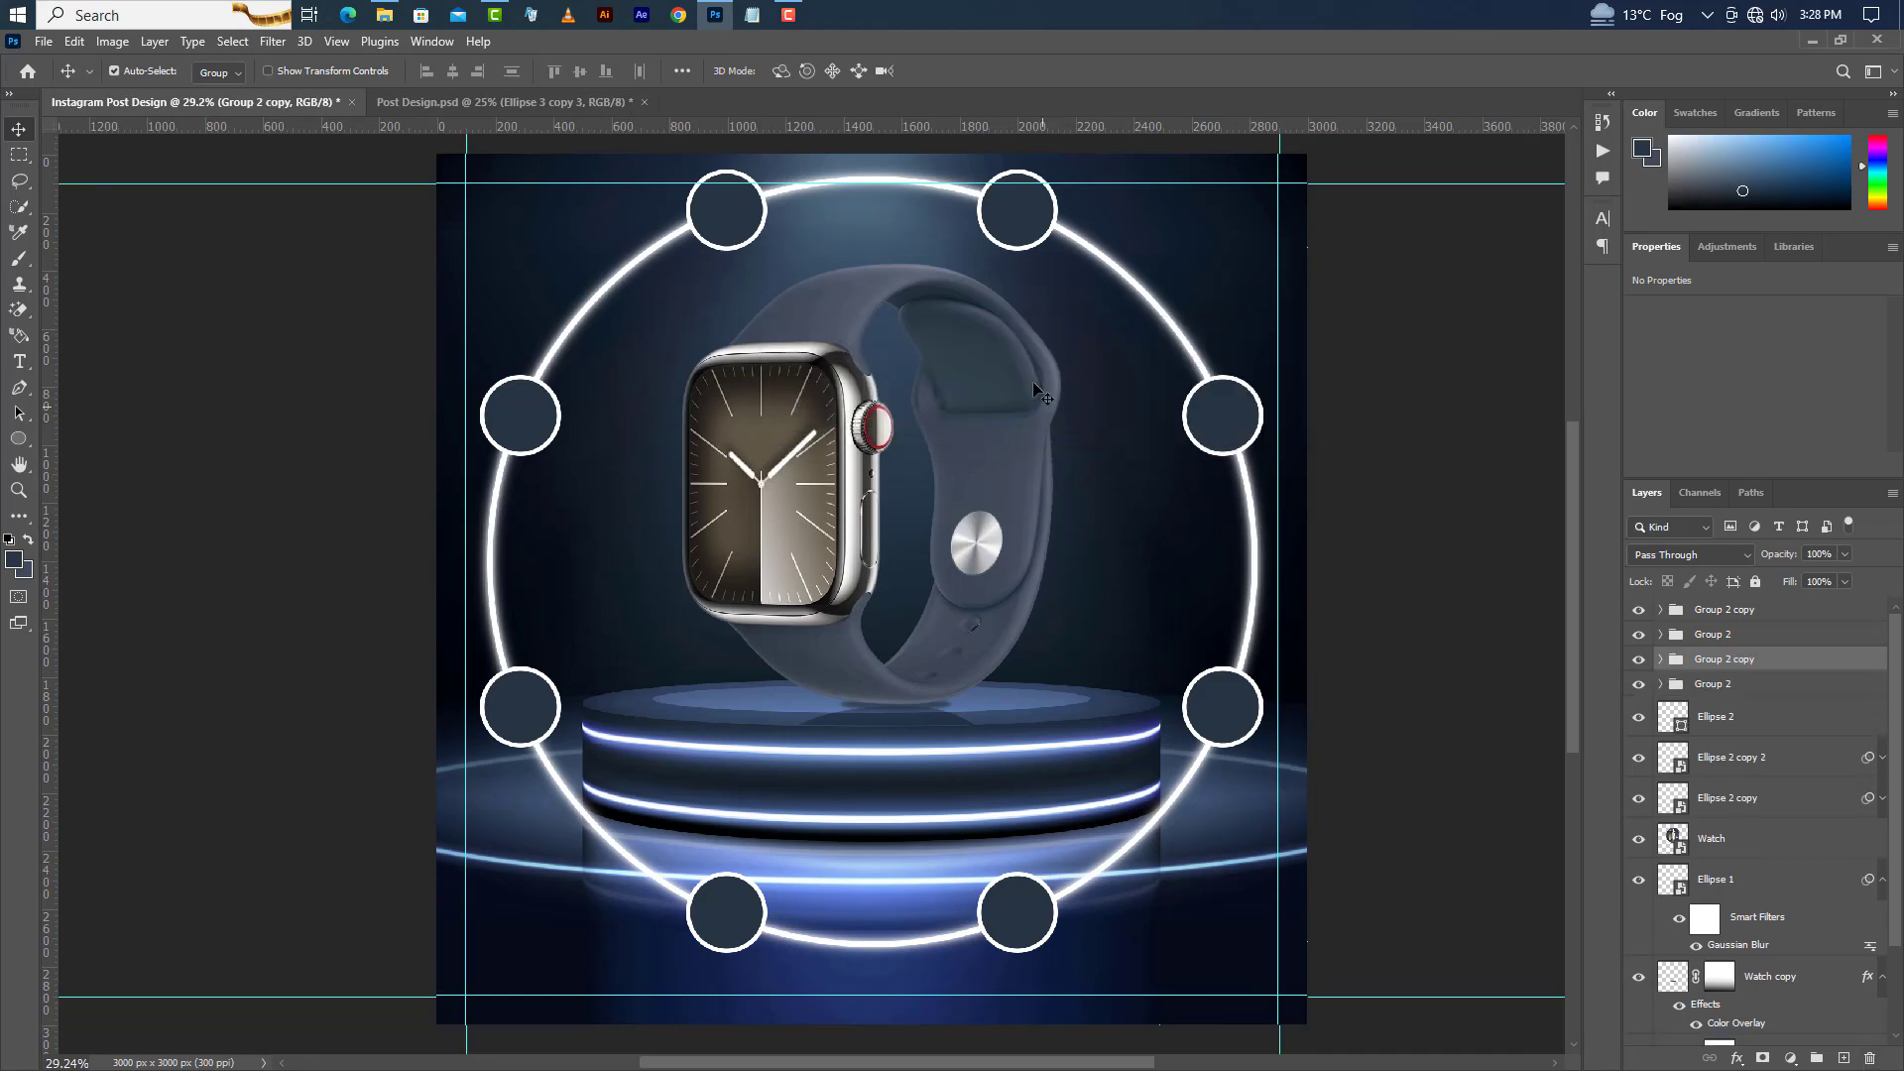
# Delete the bottom-right circle together with its group.
pyautogui.click(1028, 908)
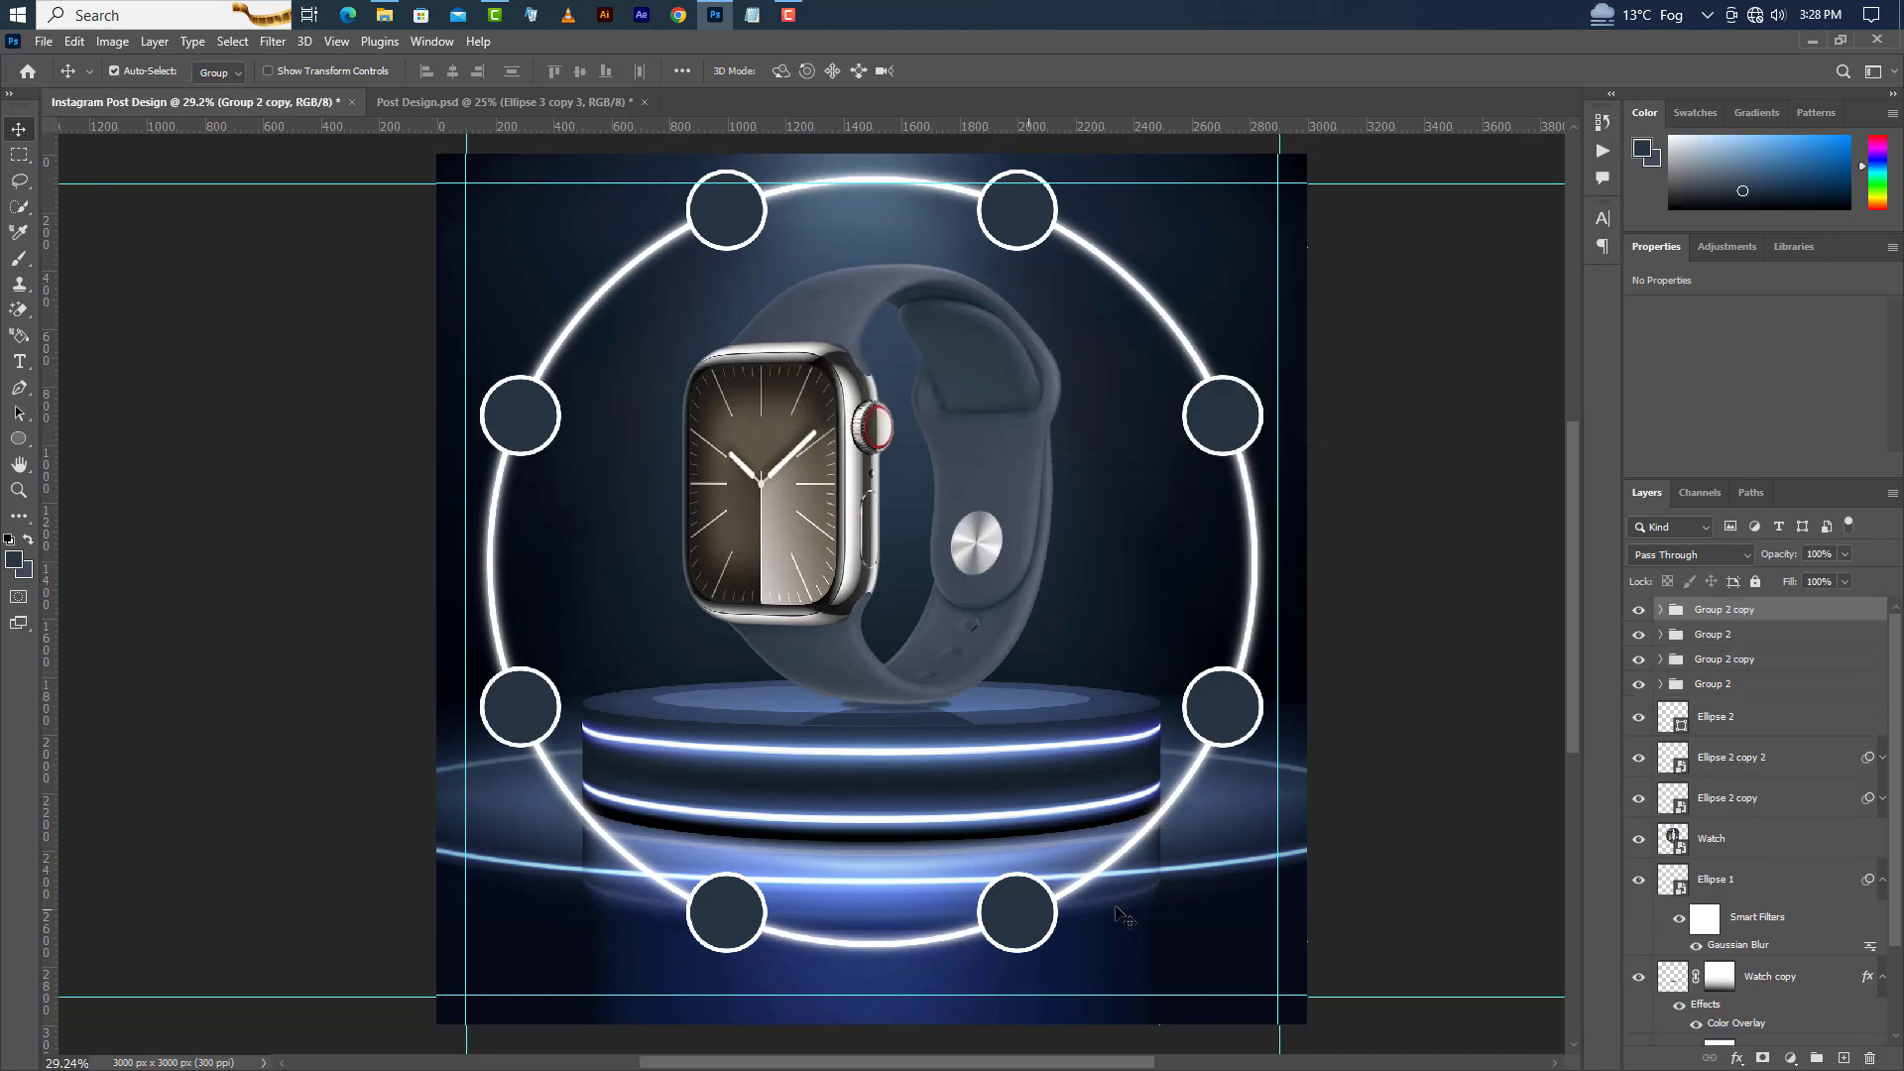
pyautogui.click(1659, 610)
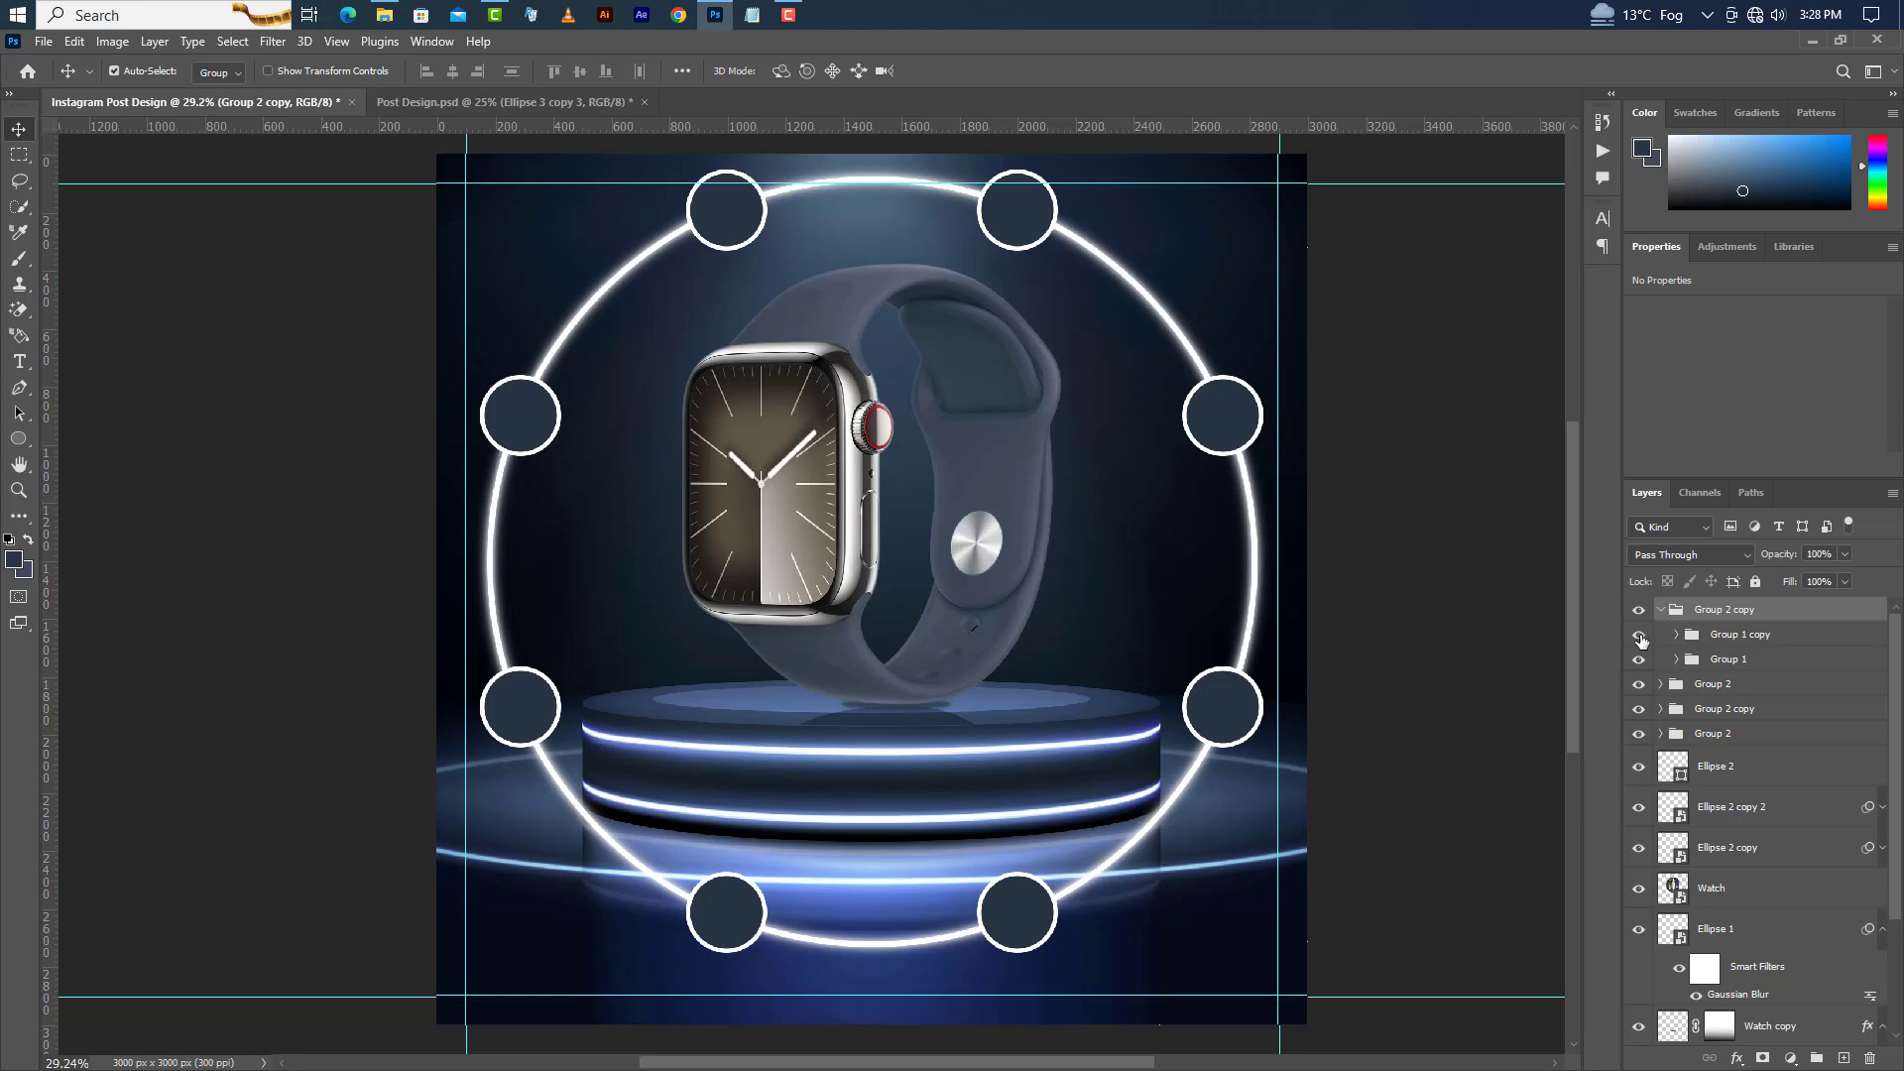
pyautogui.click(1638, 635)
pyautogui.click(1638, 635)
pyautogui.click(1734, 661)
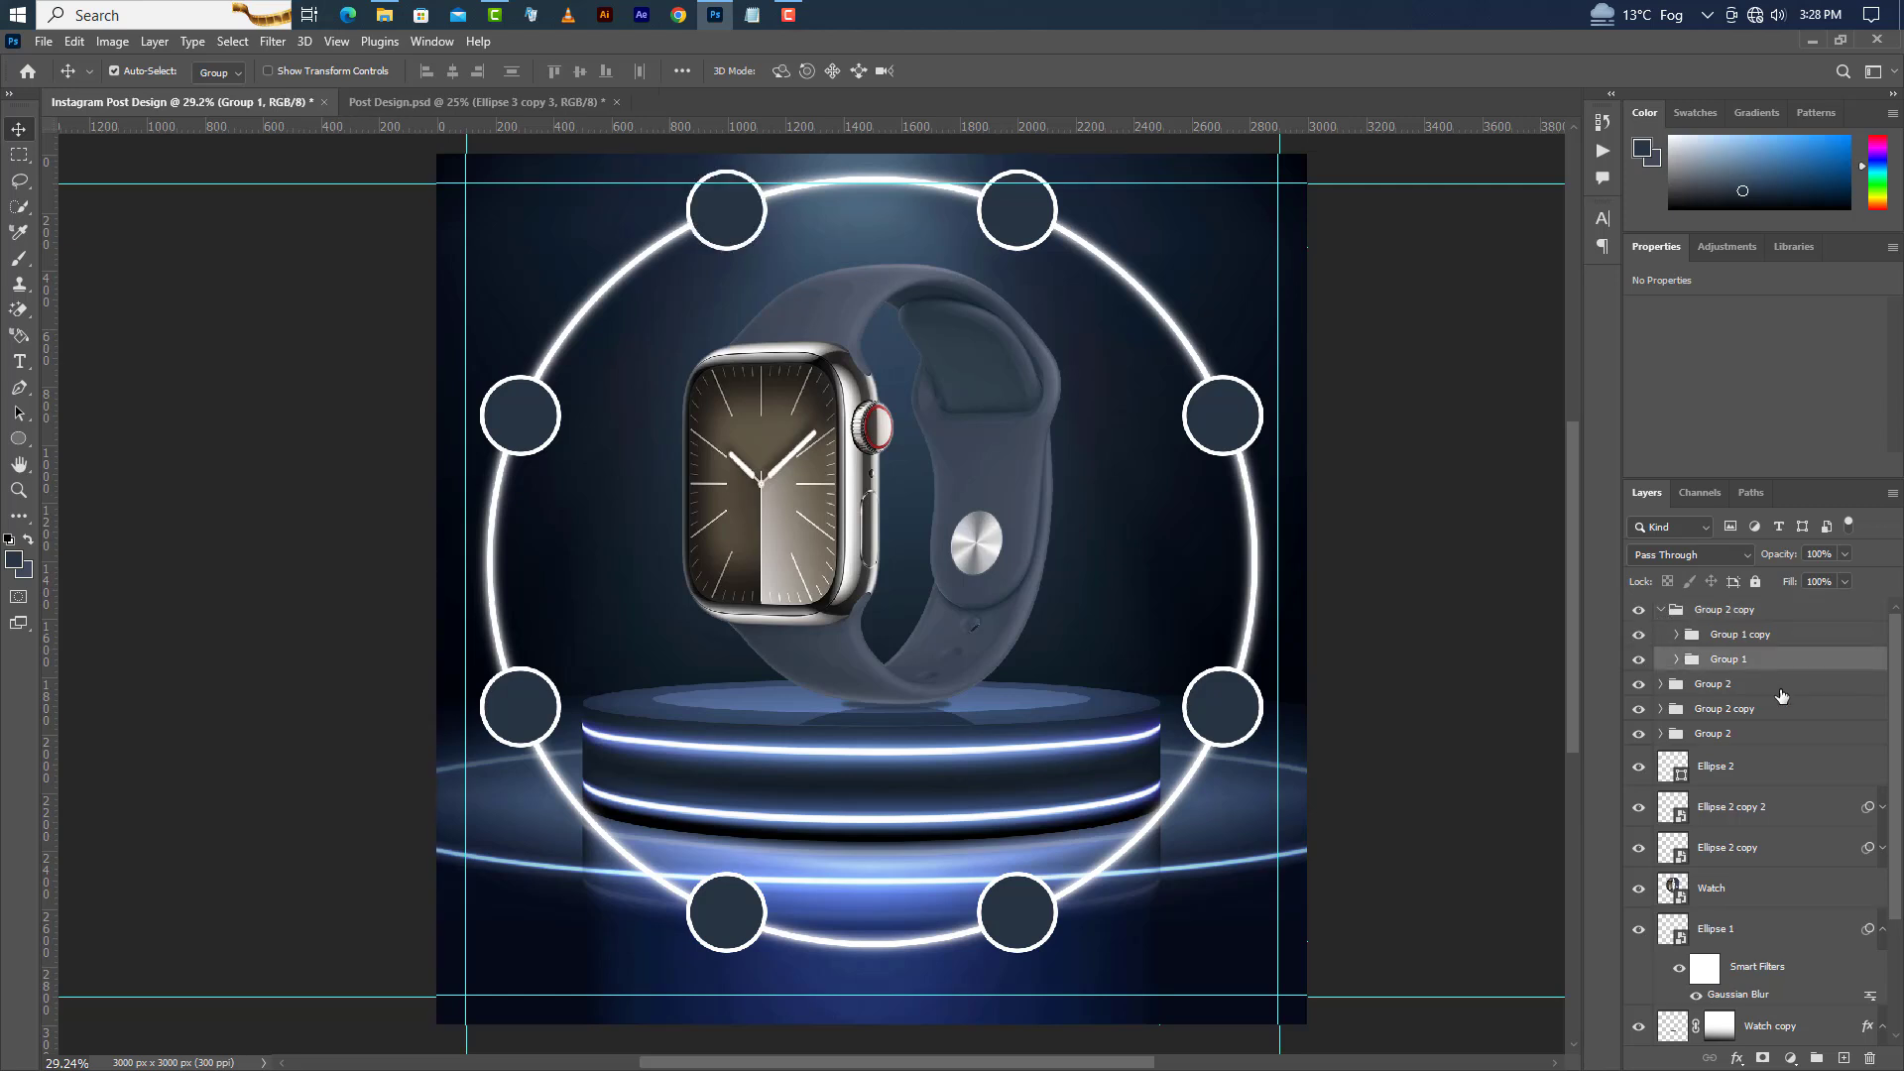
pyautogui.click(1869, 1058)
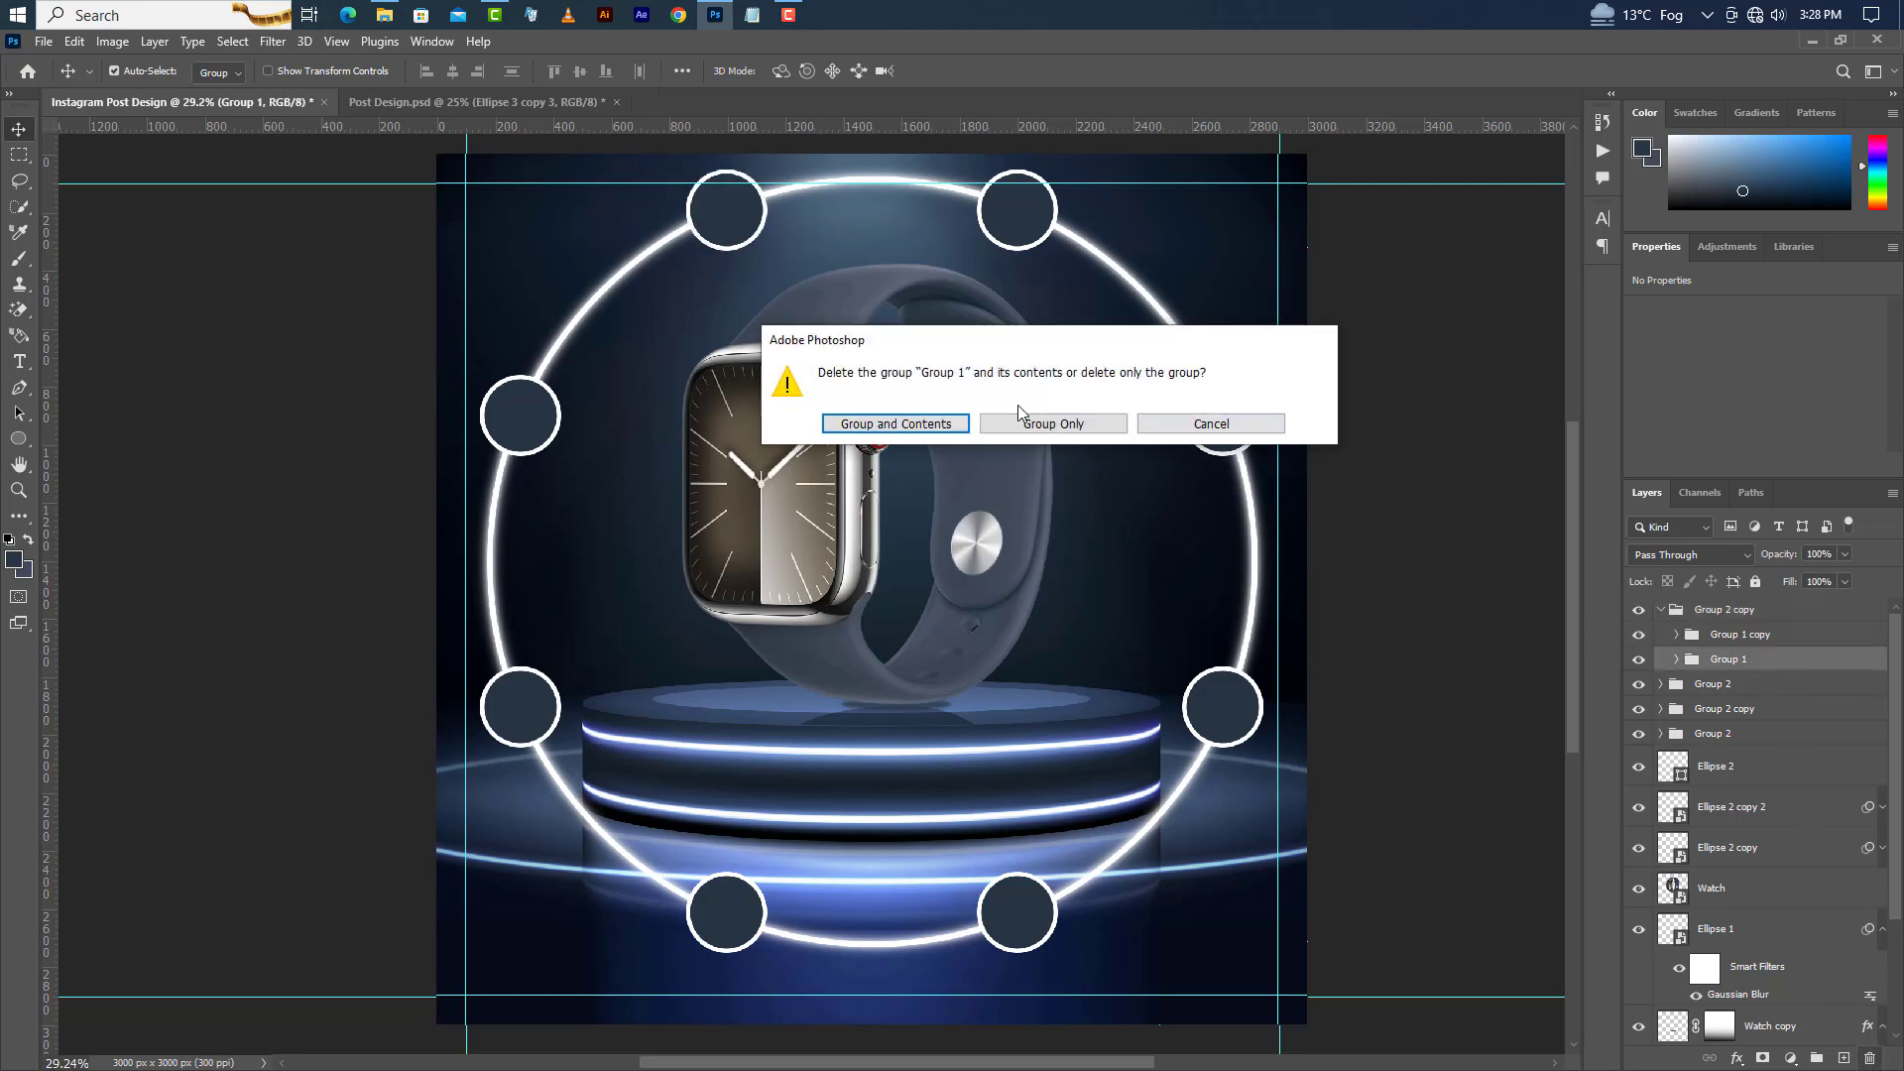
pyautogui.click(928, 425)
# Delete the bottom-left circle together with its group.
pyautogui.click(729, 933)
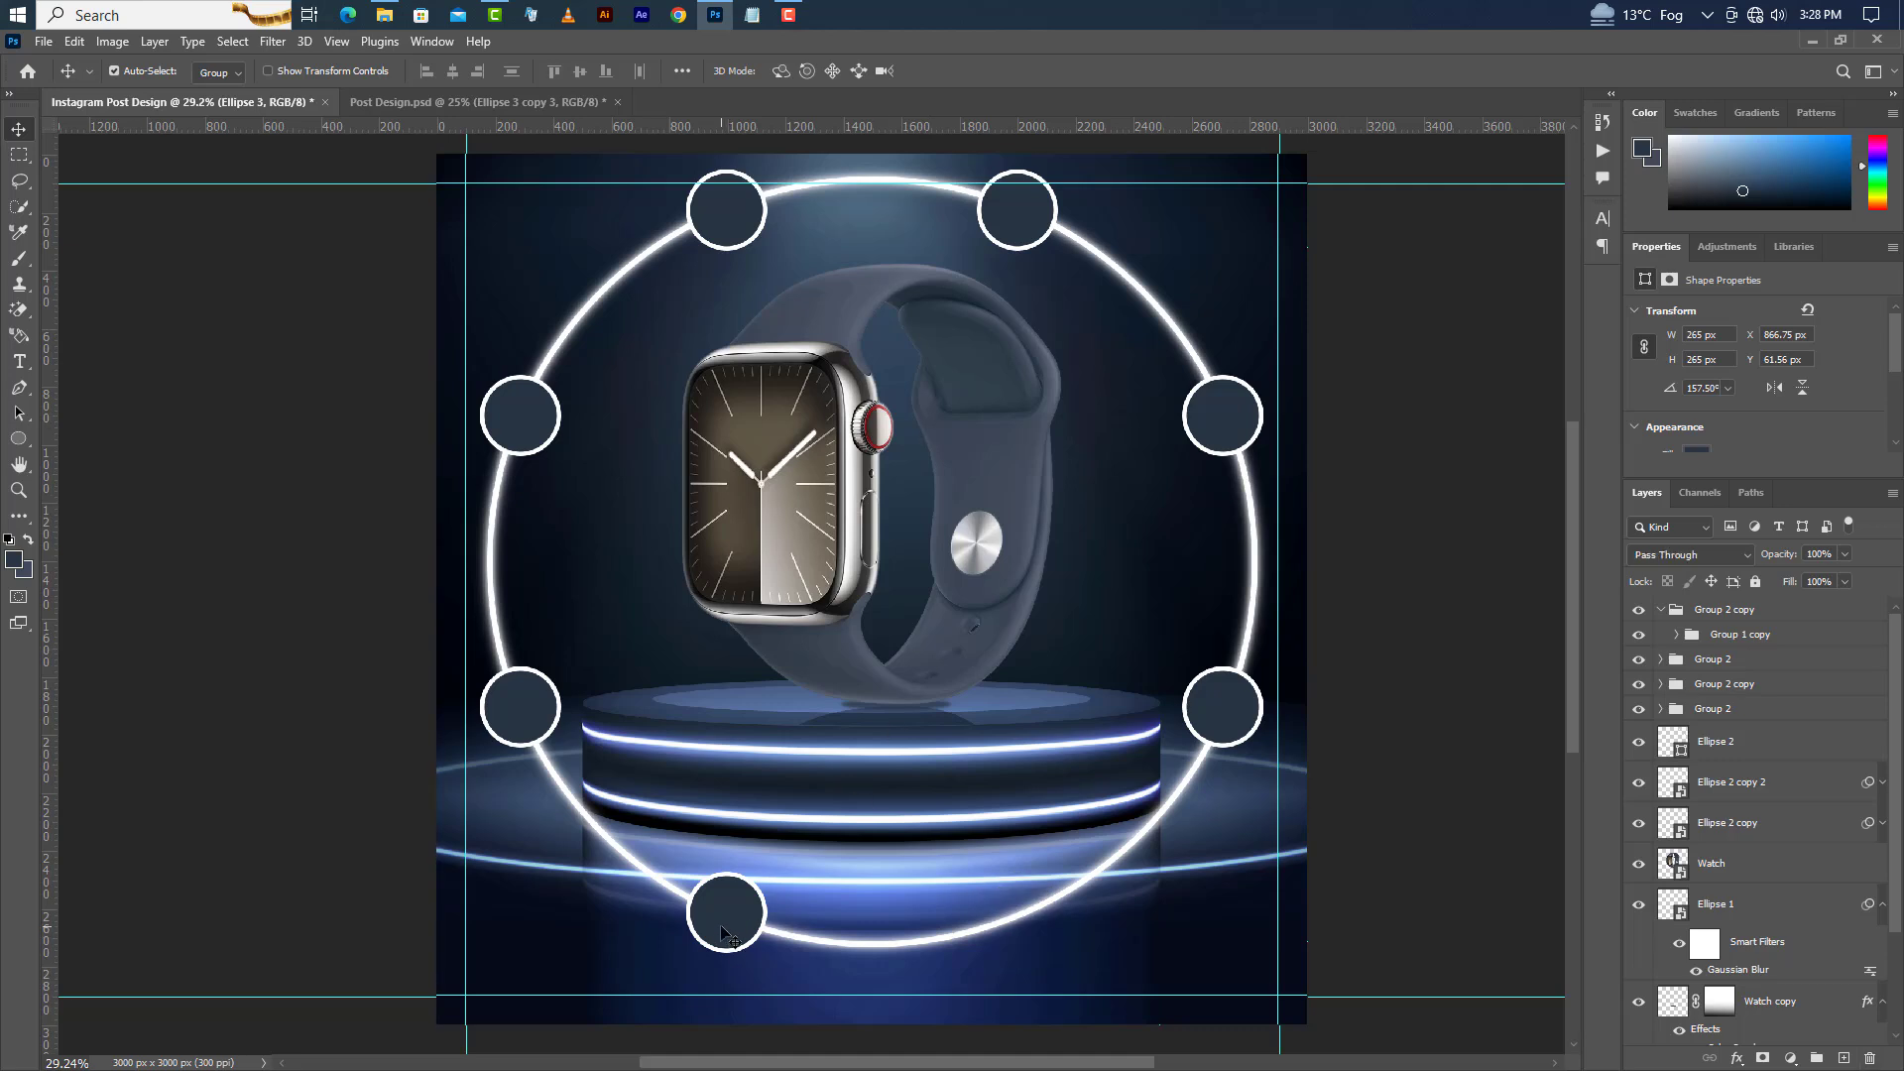
pyautogui.click(1660, 710)
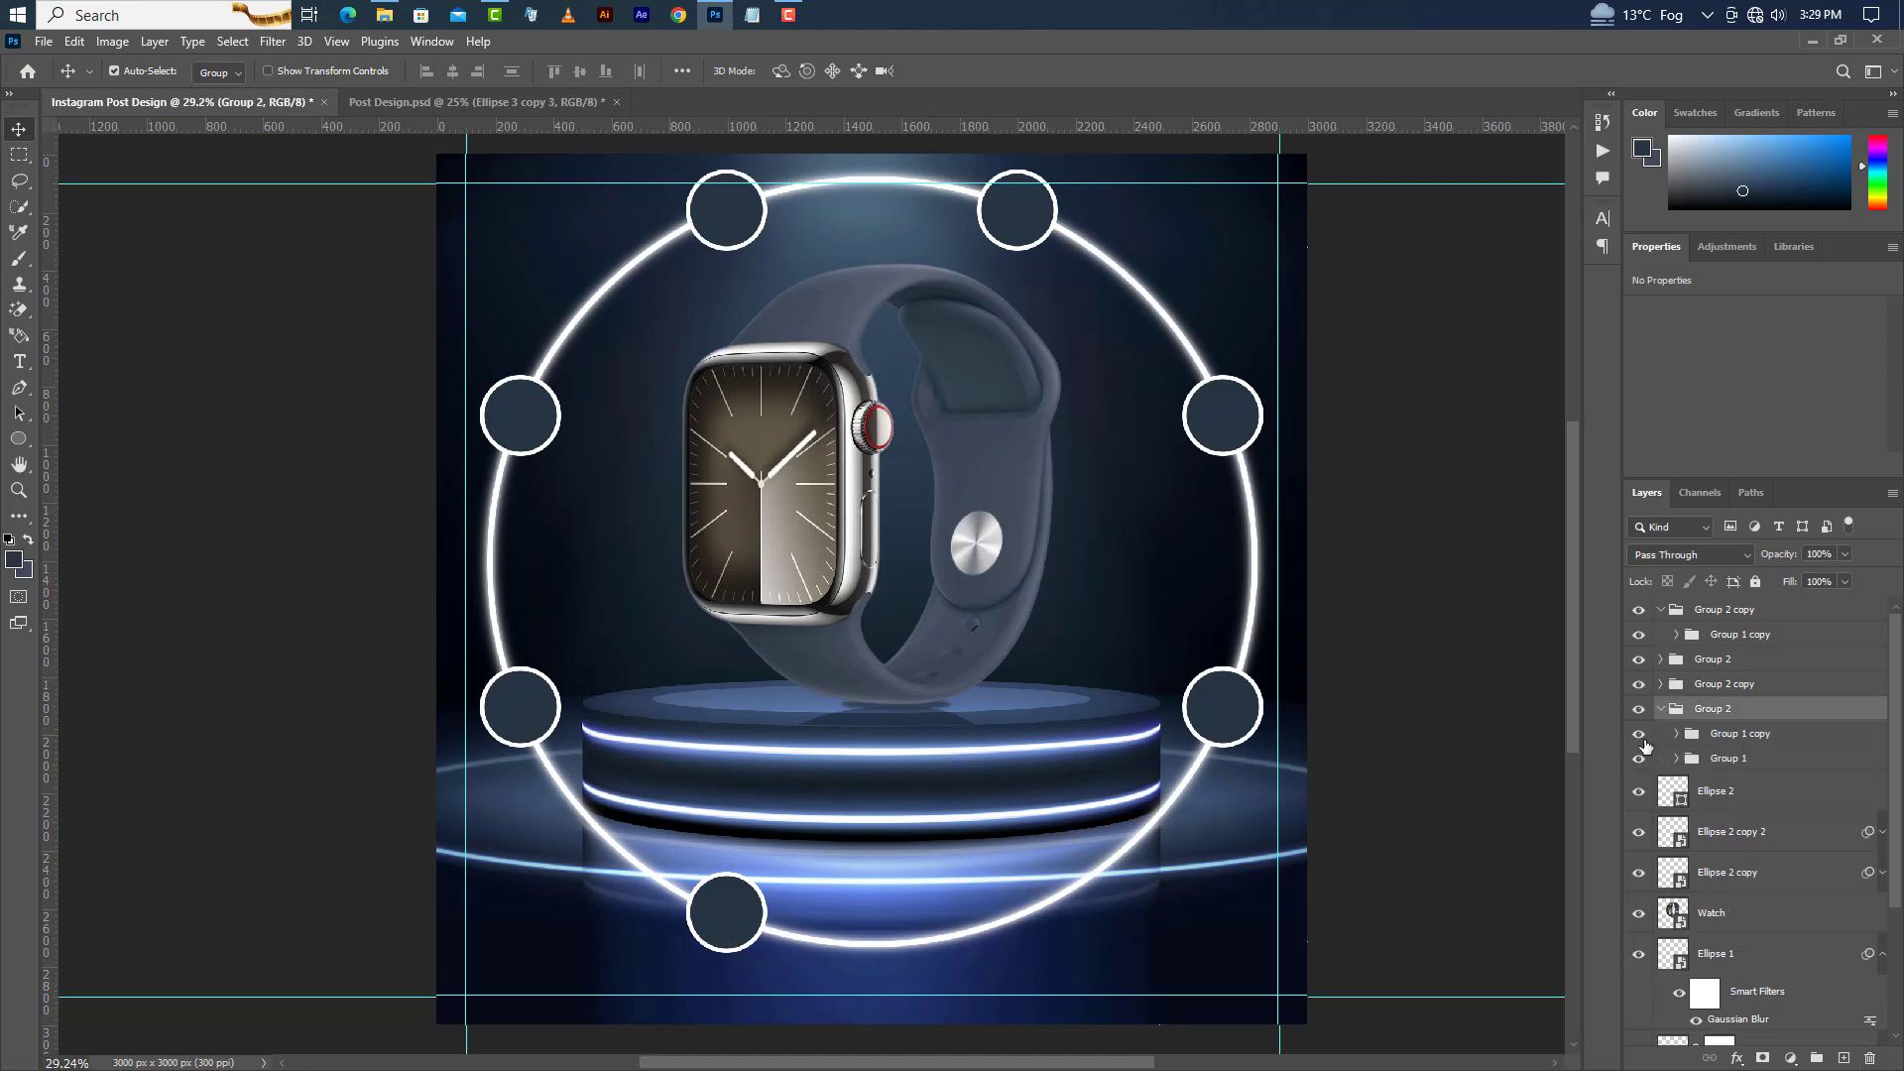
pyautogui.click(1639, 735)
pyautogui.click(1736, 735)
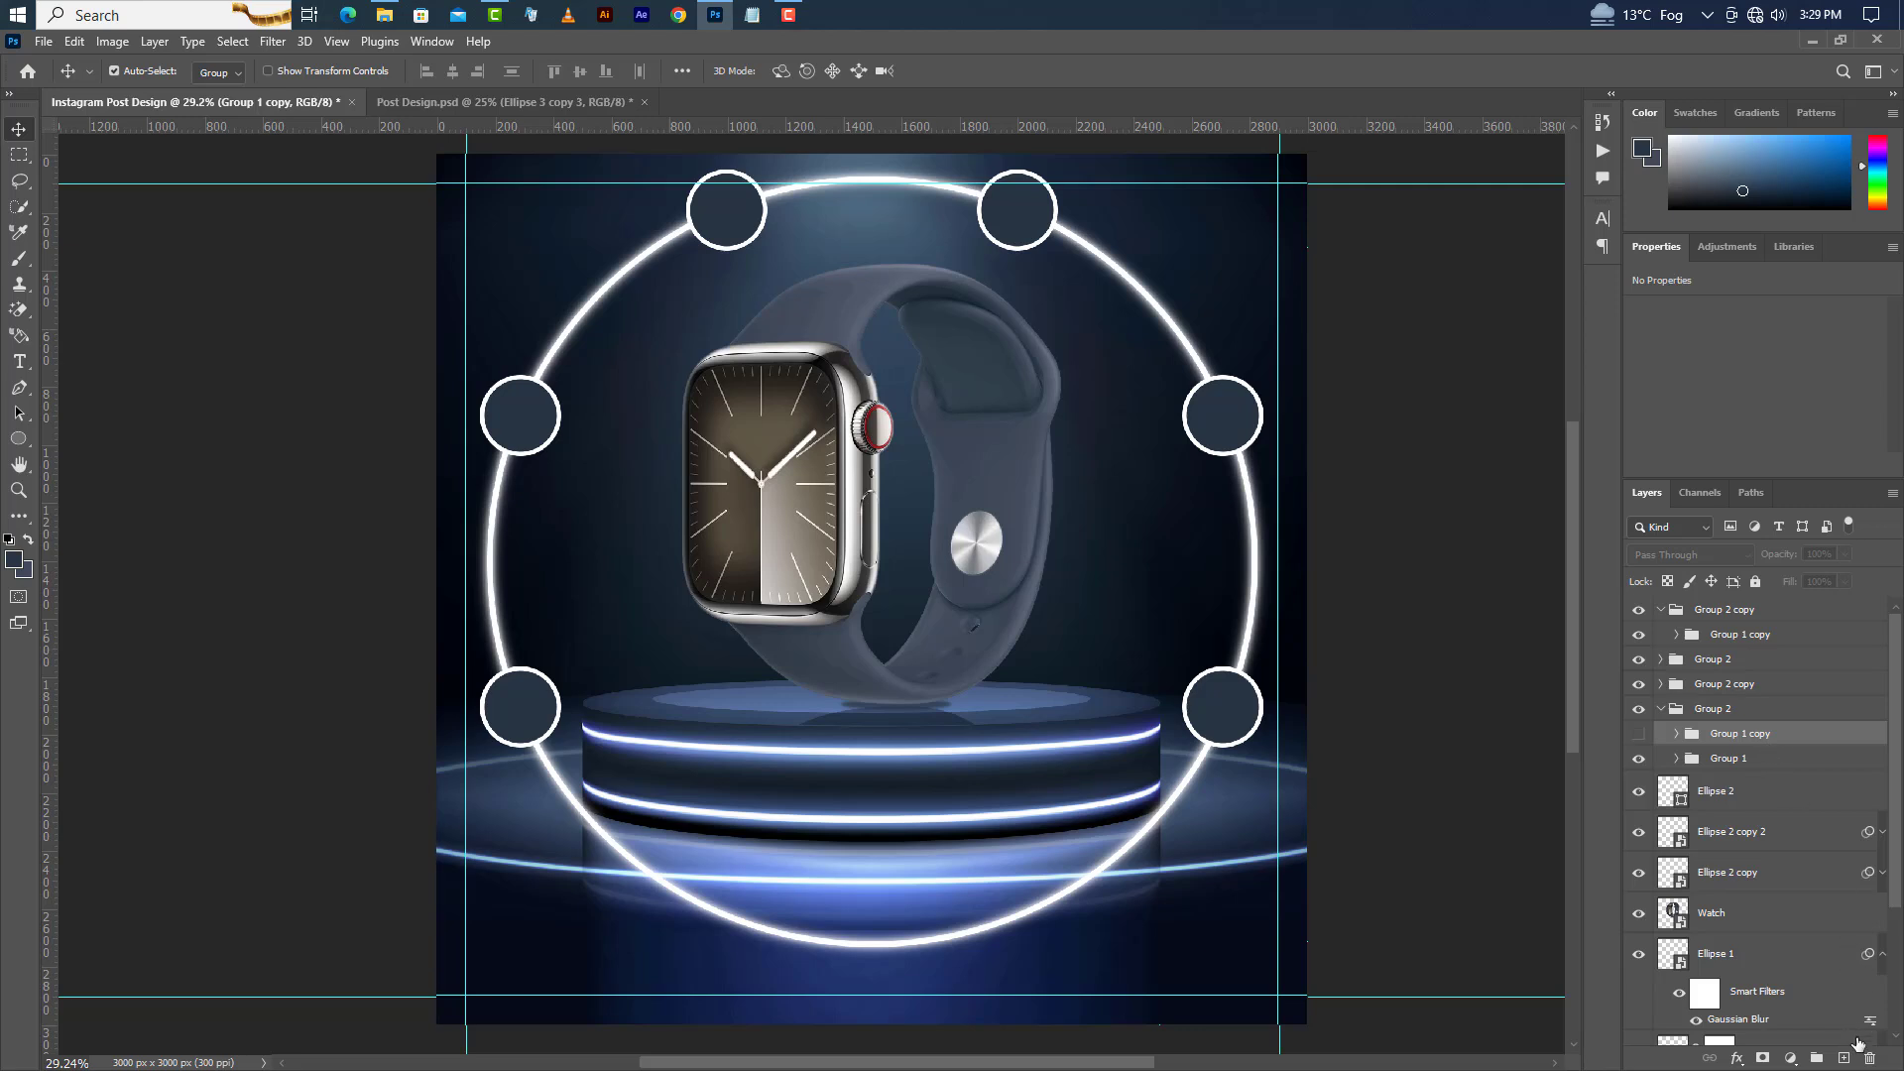
pyautogui.click(1868, 1058)
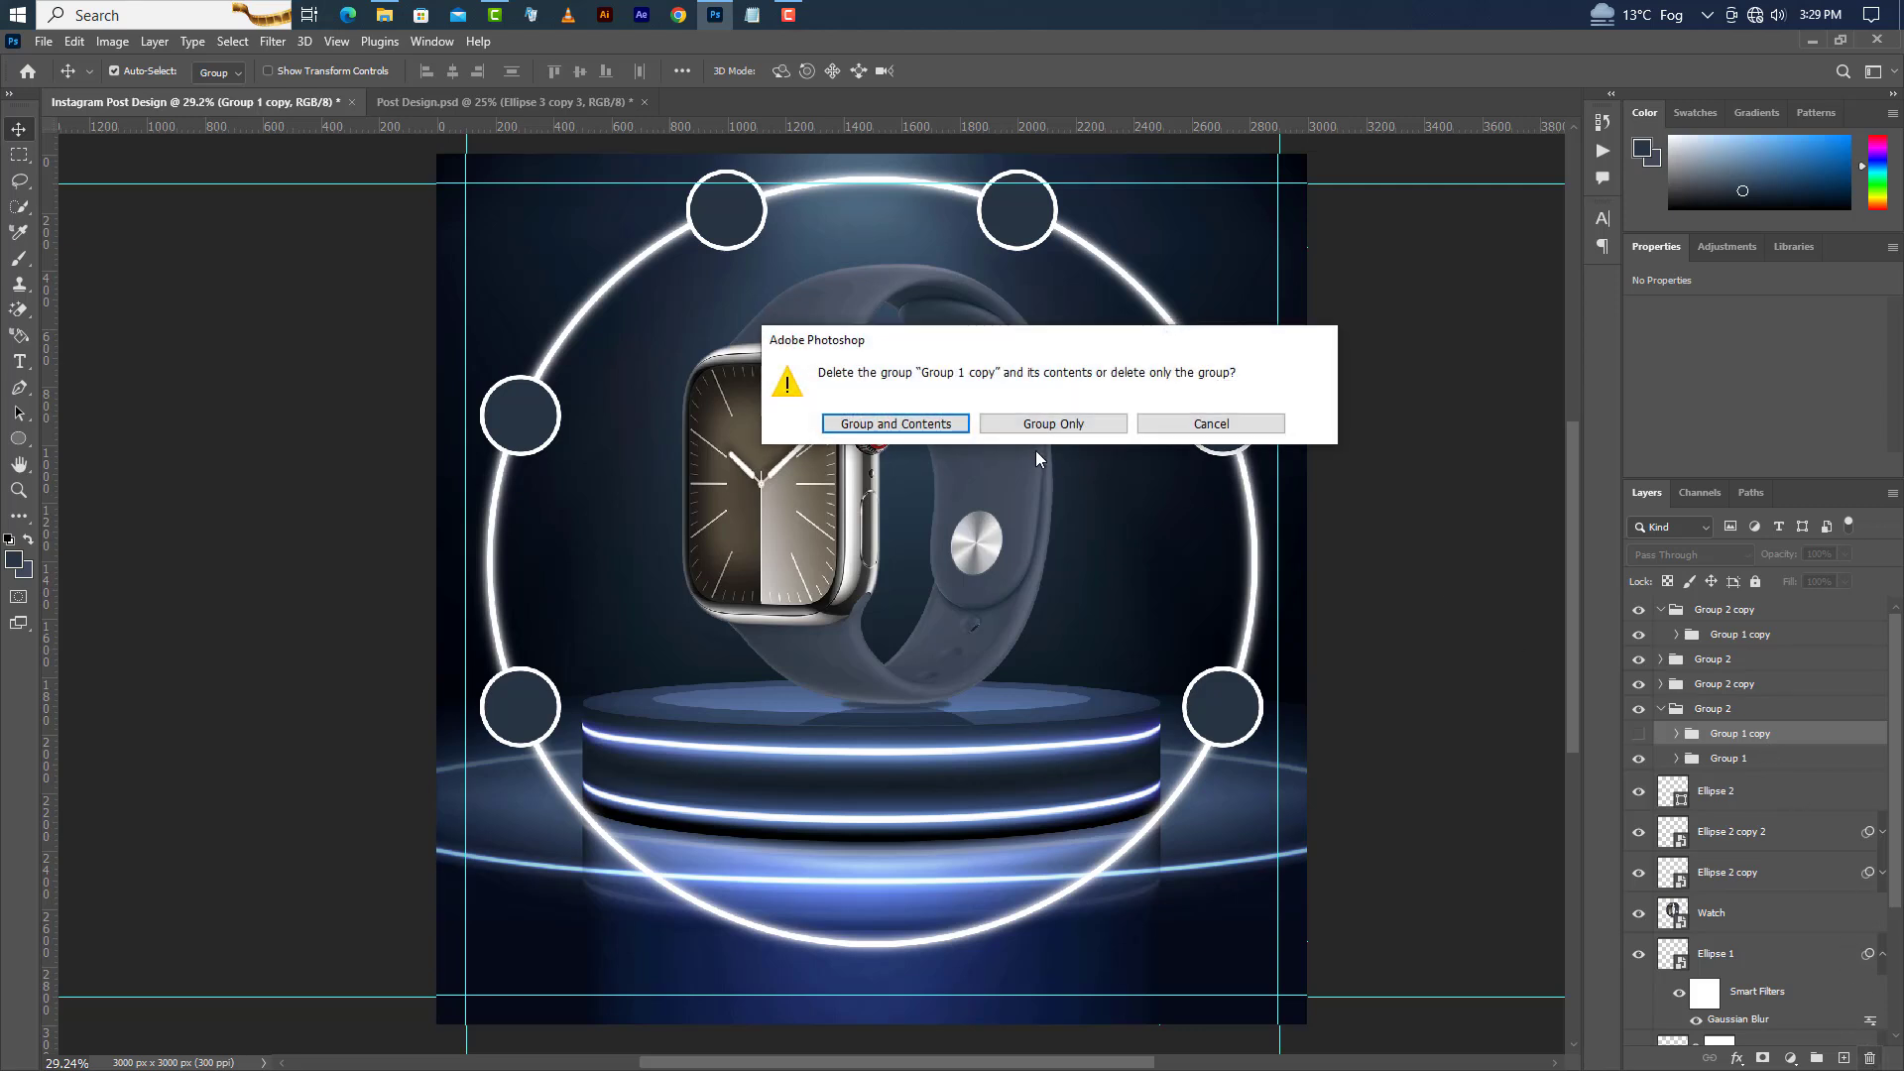
pyautogui.click(948, 428)
# Ungroup the nested Group 2, Group 1 and Group 2 copy folders, keeping their circle layers.
pyautogui.click(1869, 1059)
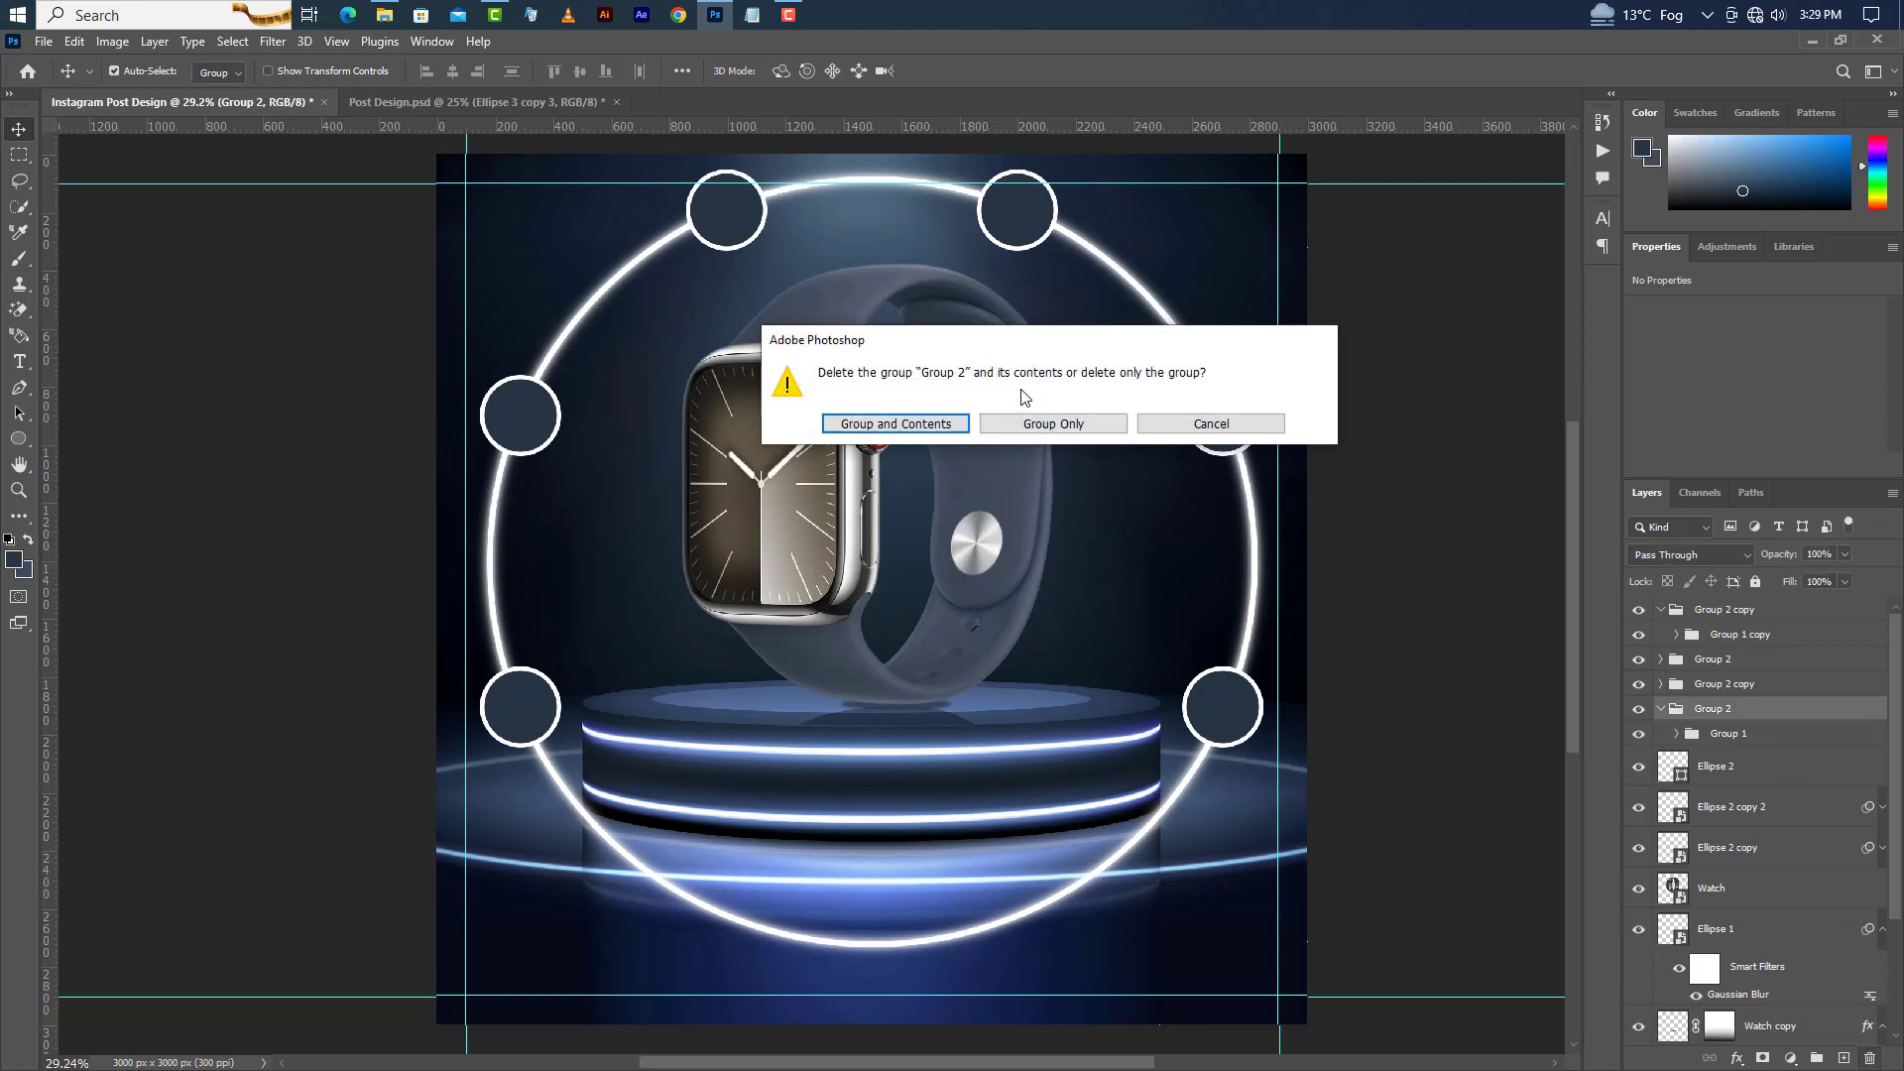
pyautogui.click(1024, 424)
pyautogui.click(1867, 1059)
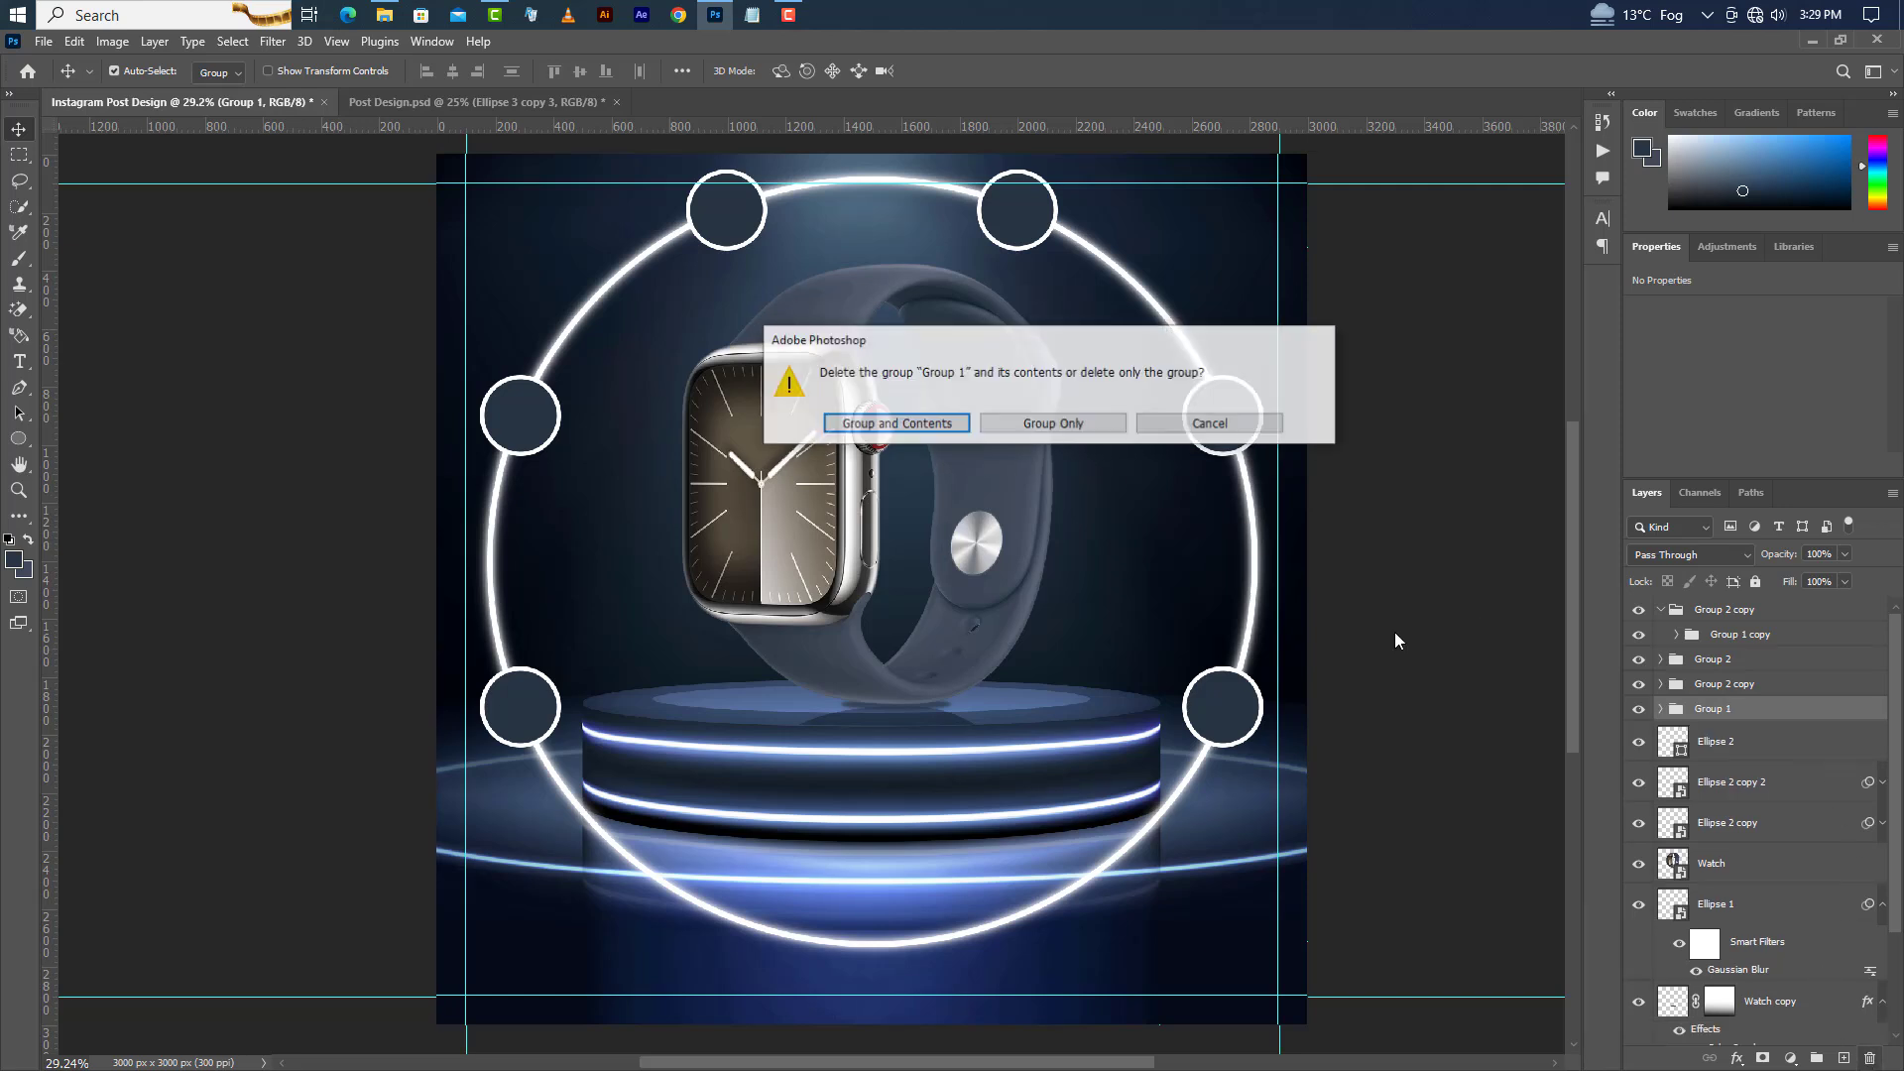
pyautogui.click(1032, 425)
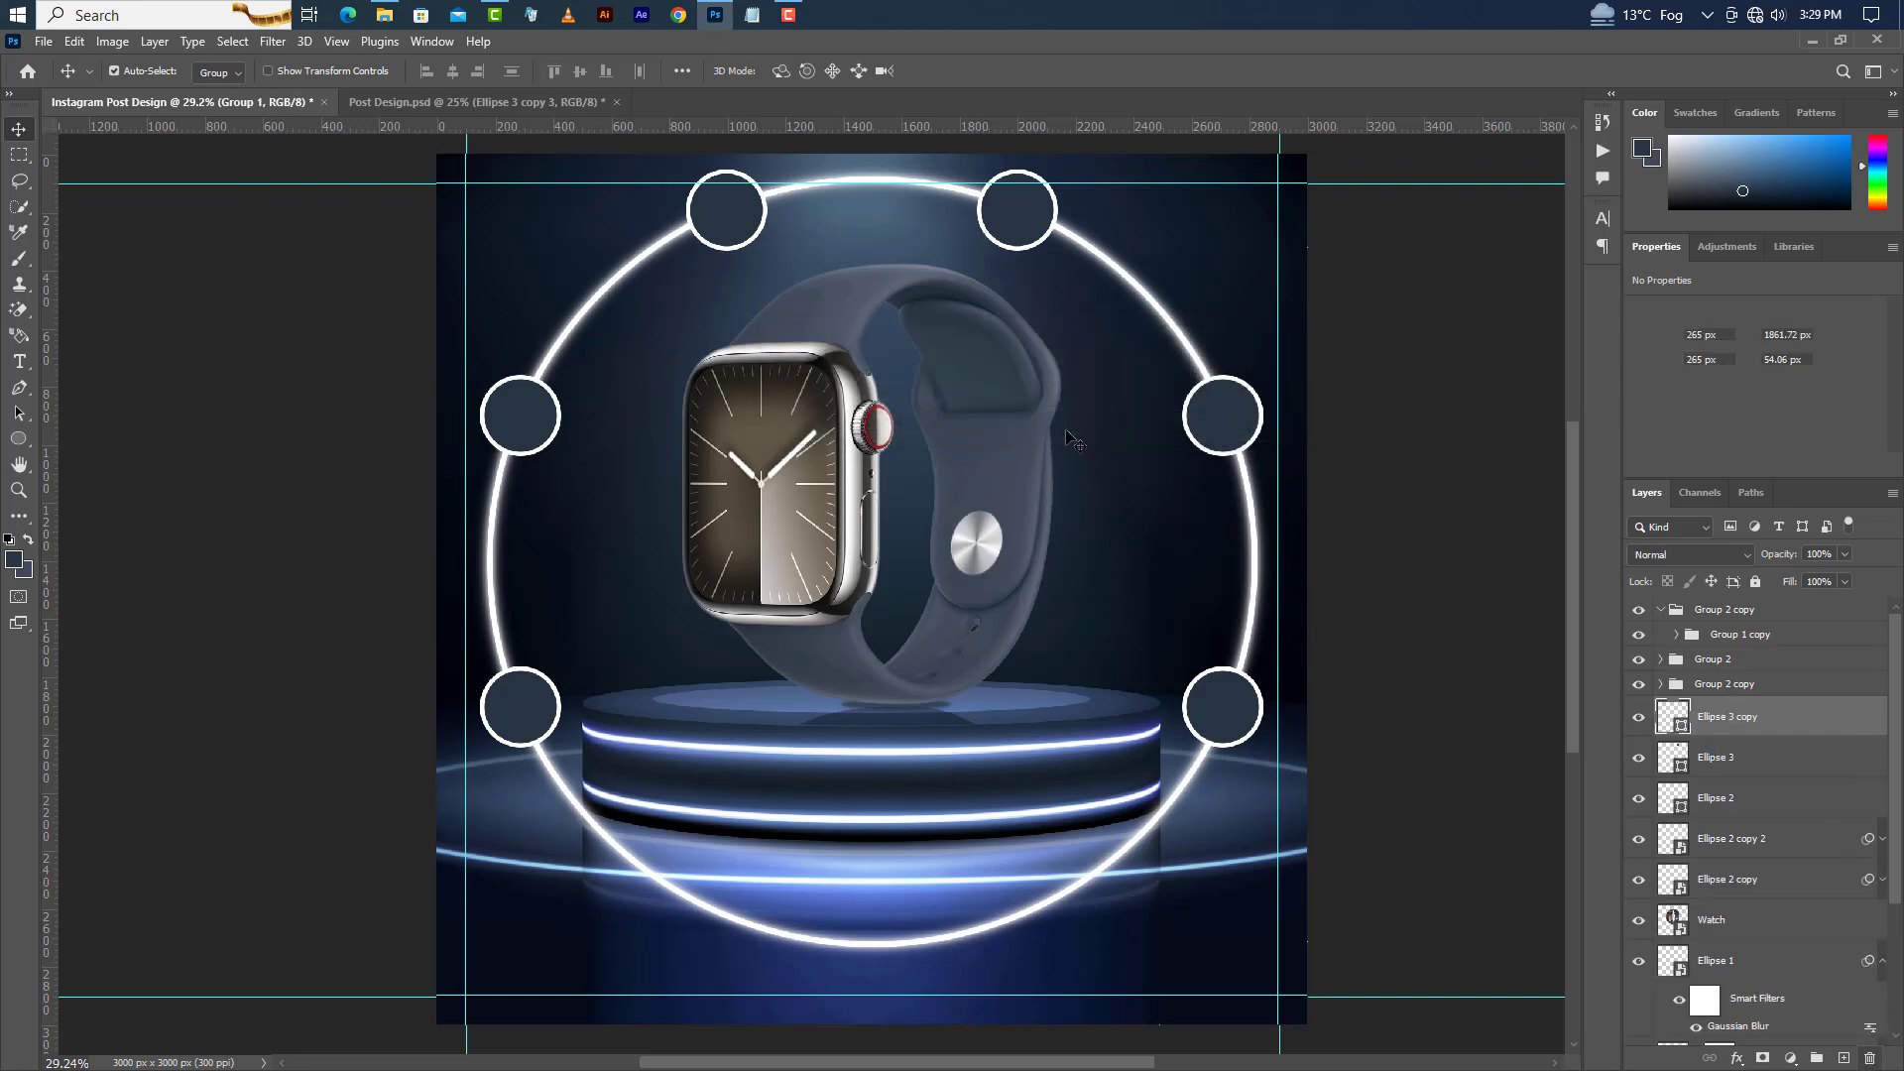
pyautogui.click(1743, 613)
pyautogui.click(1869, 1058)
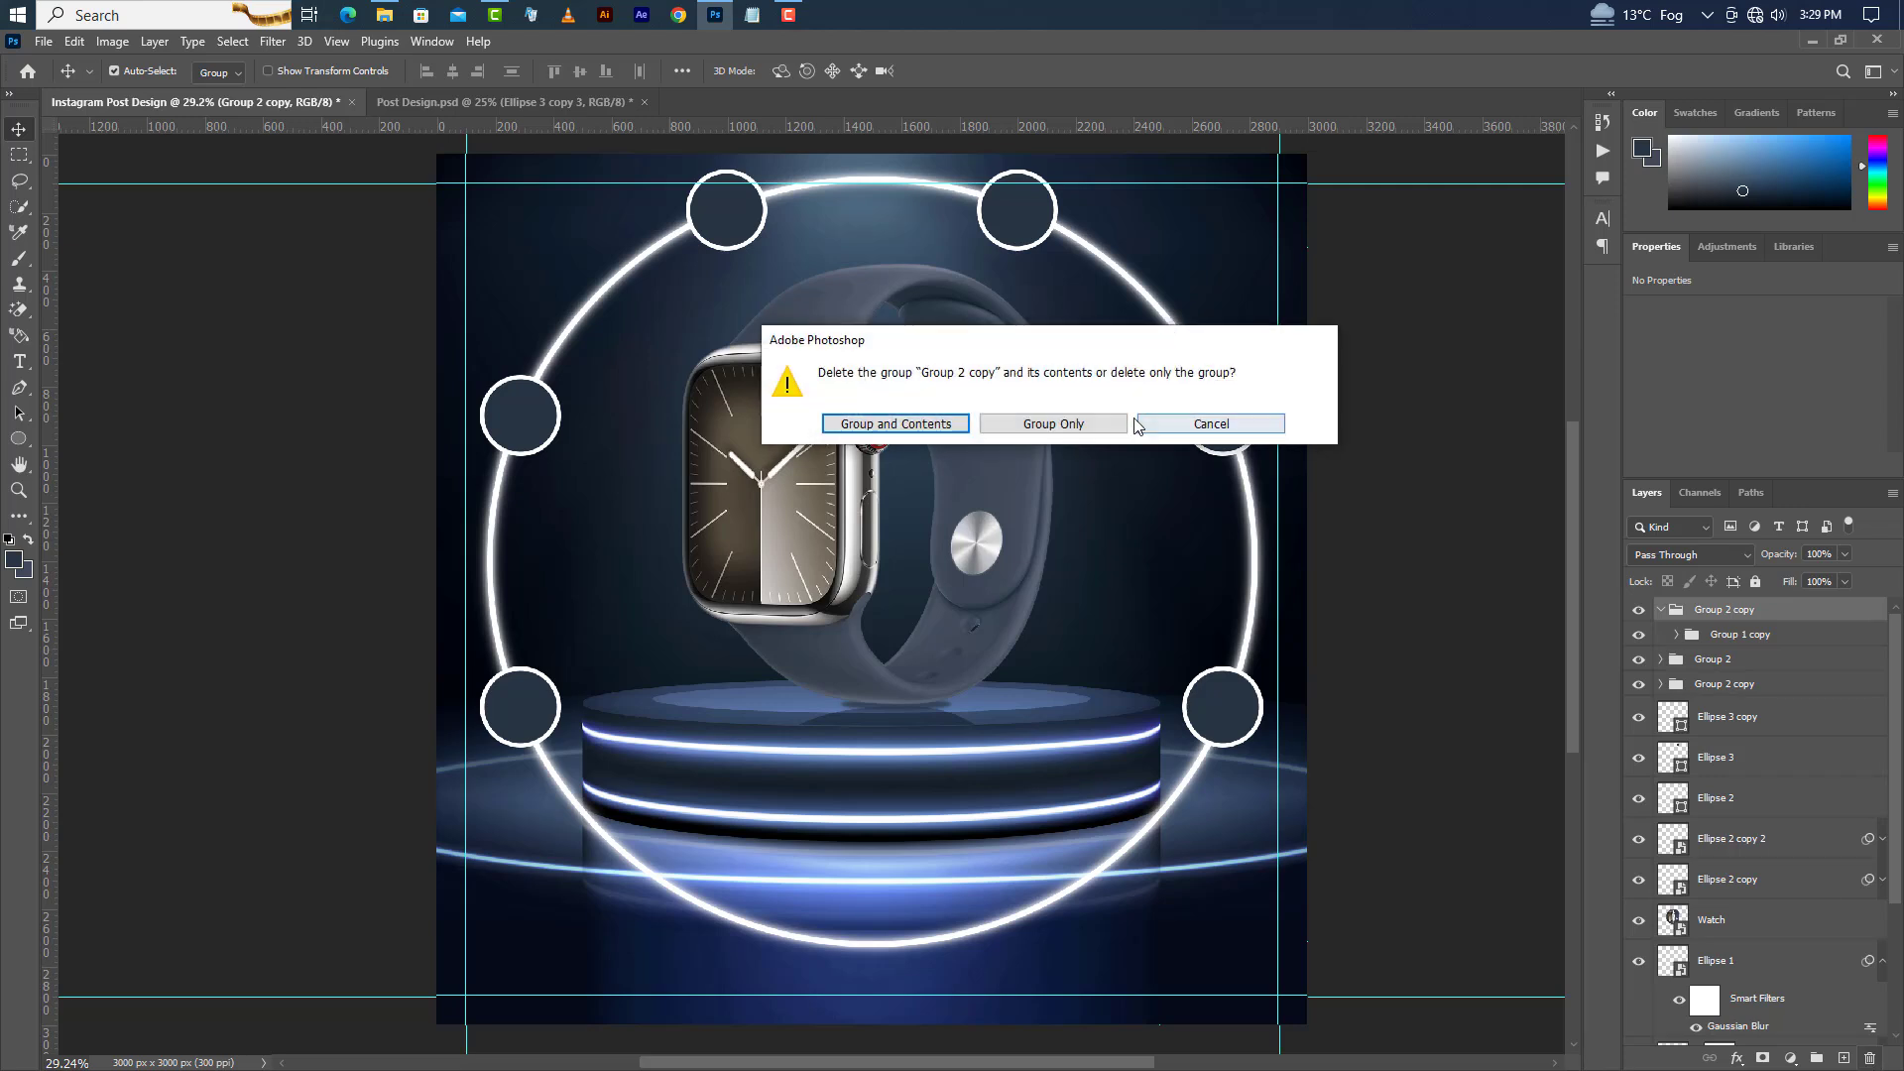
pyautogui.click(1079, 424)
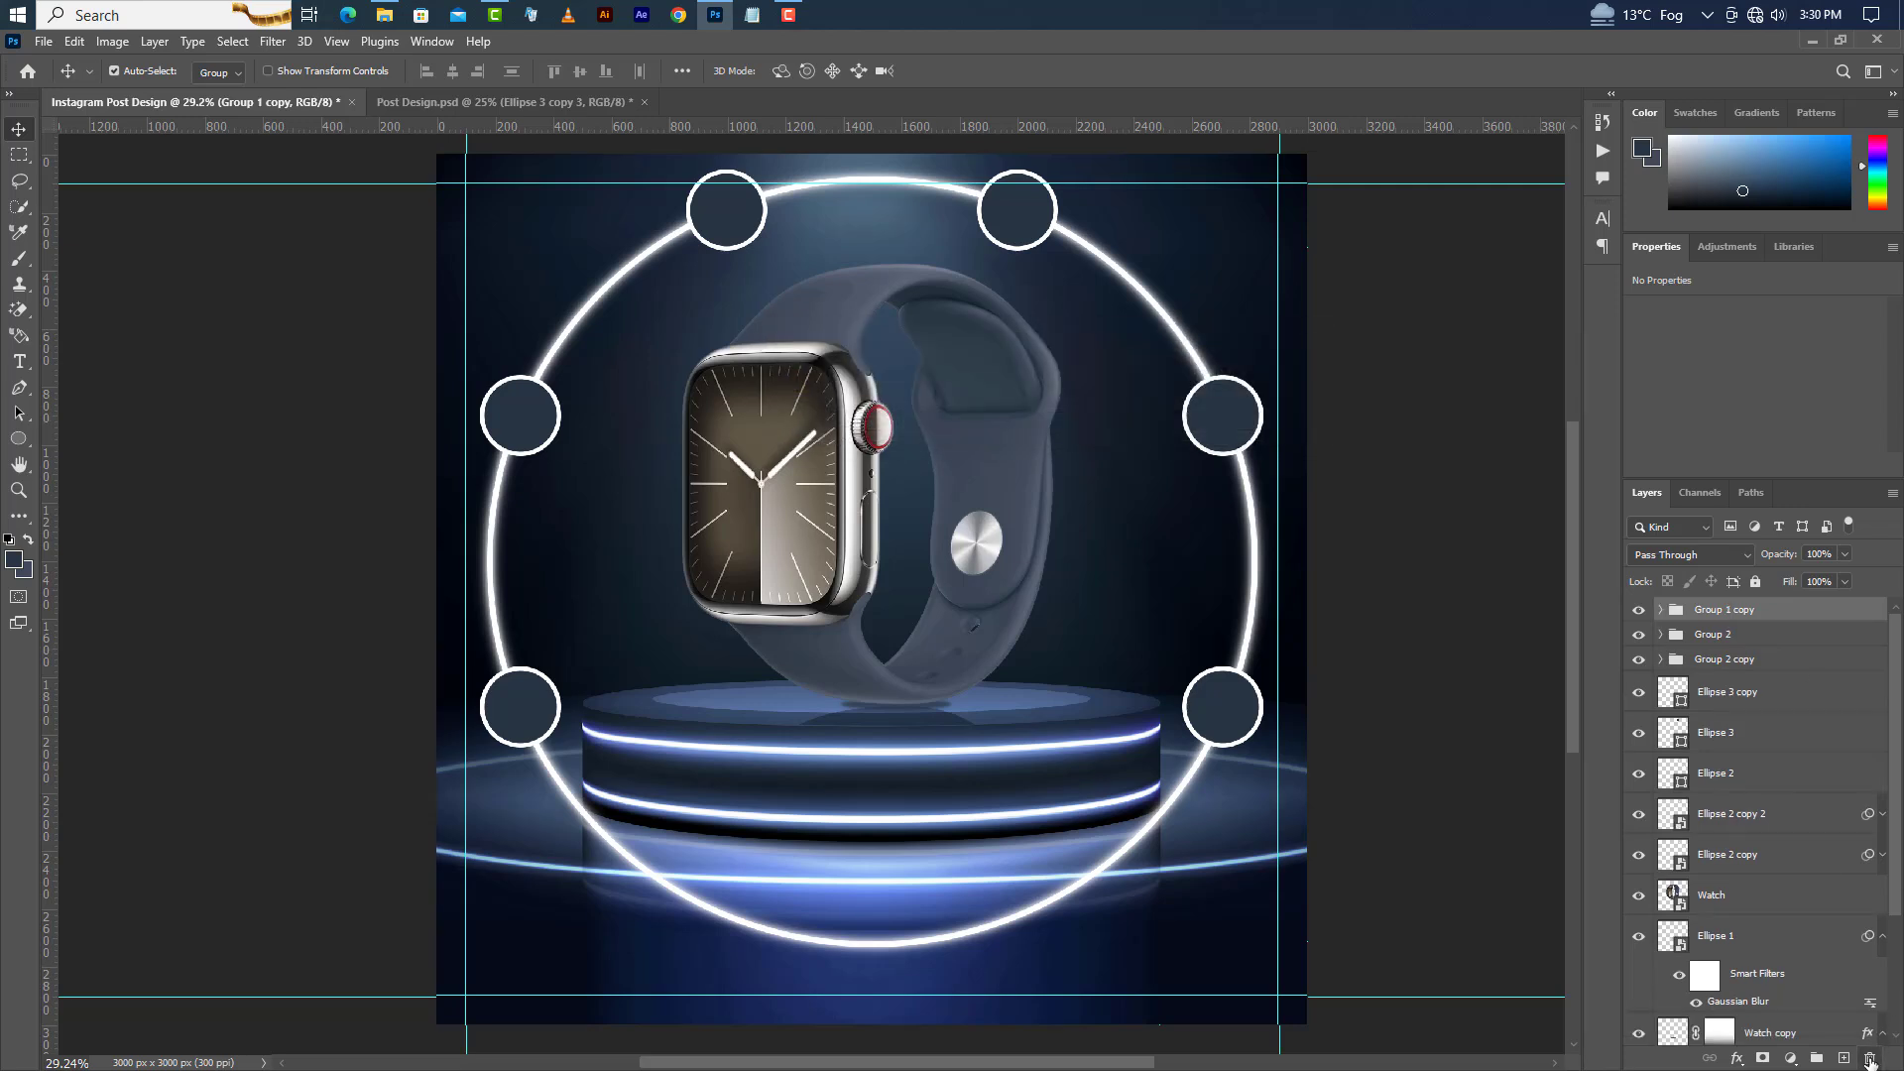
pyautogui.click(1868, 1058)
pyautogui.click(1066, 427)
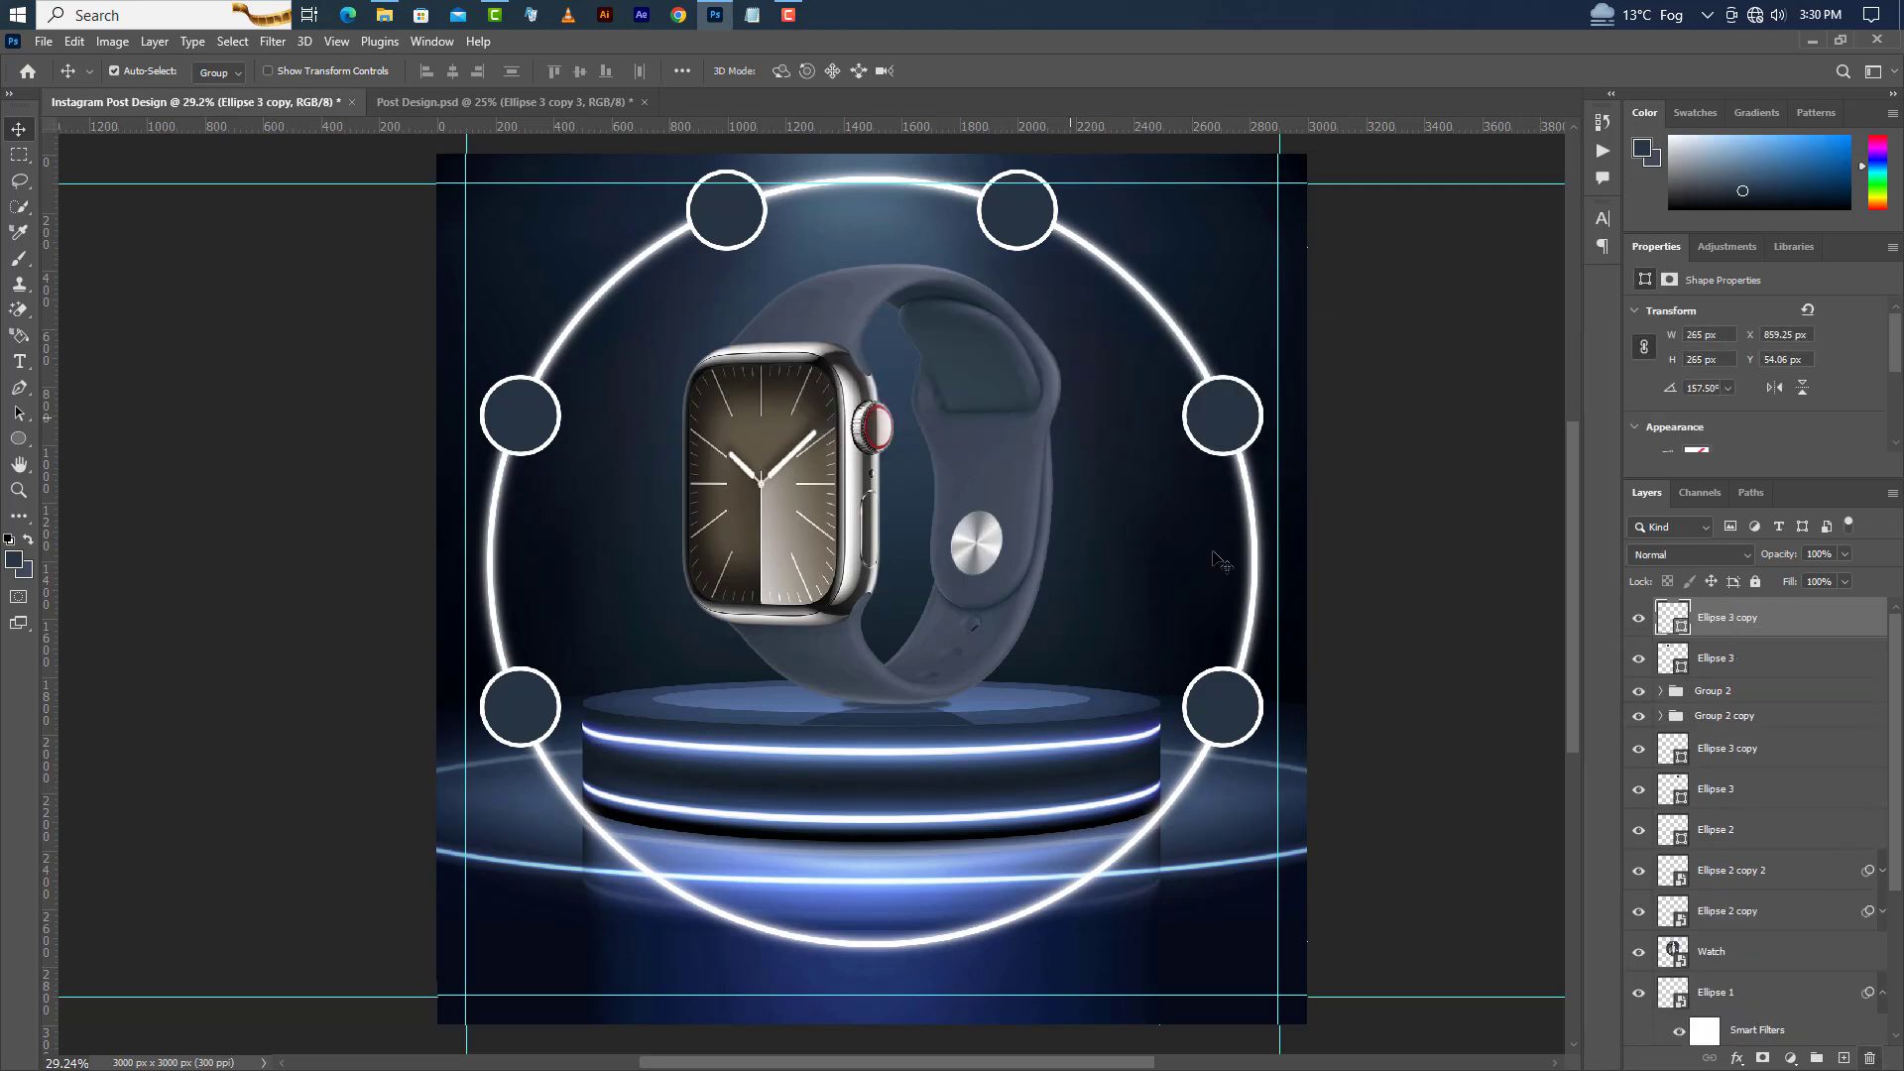
pyautogui.click(1746, 693)
pyautogui.click(1871, 1053)
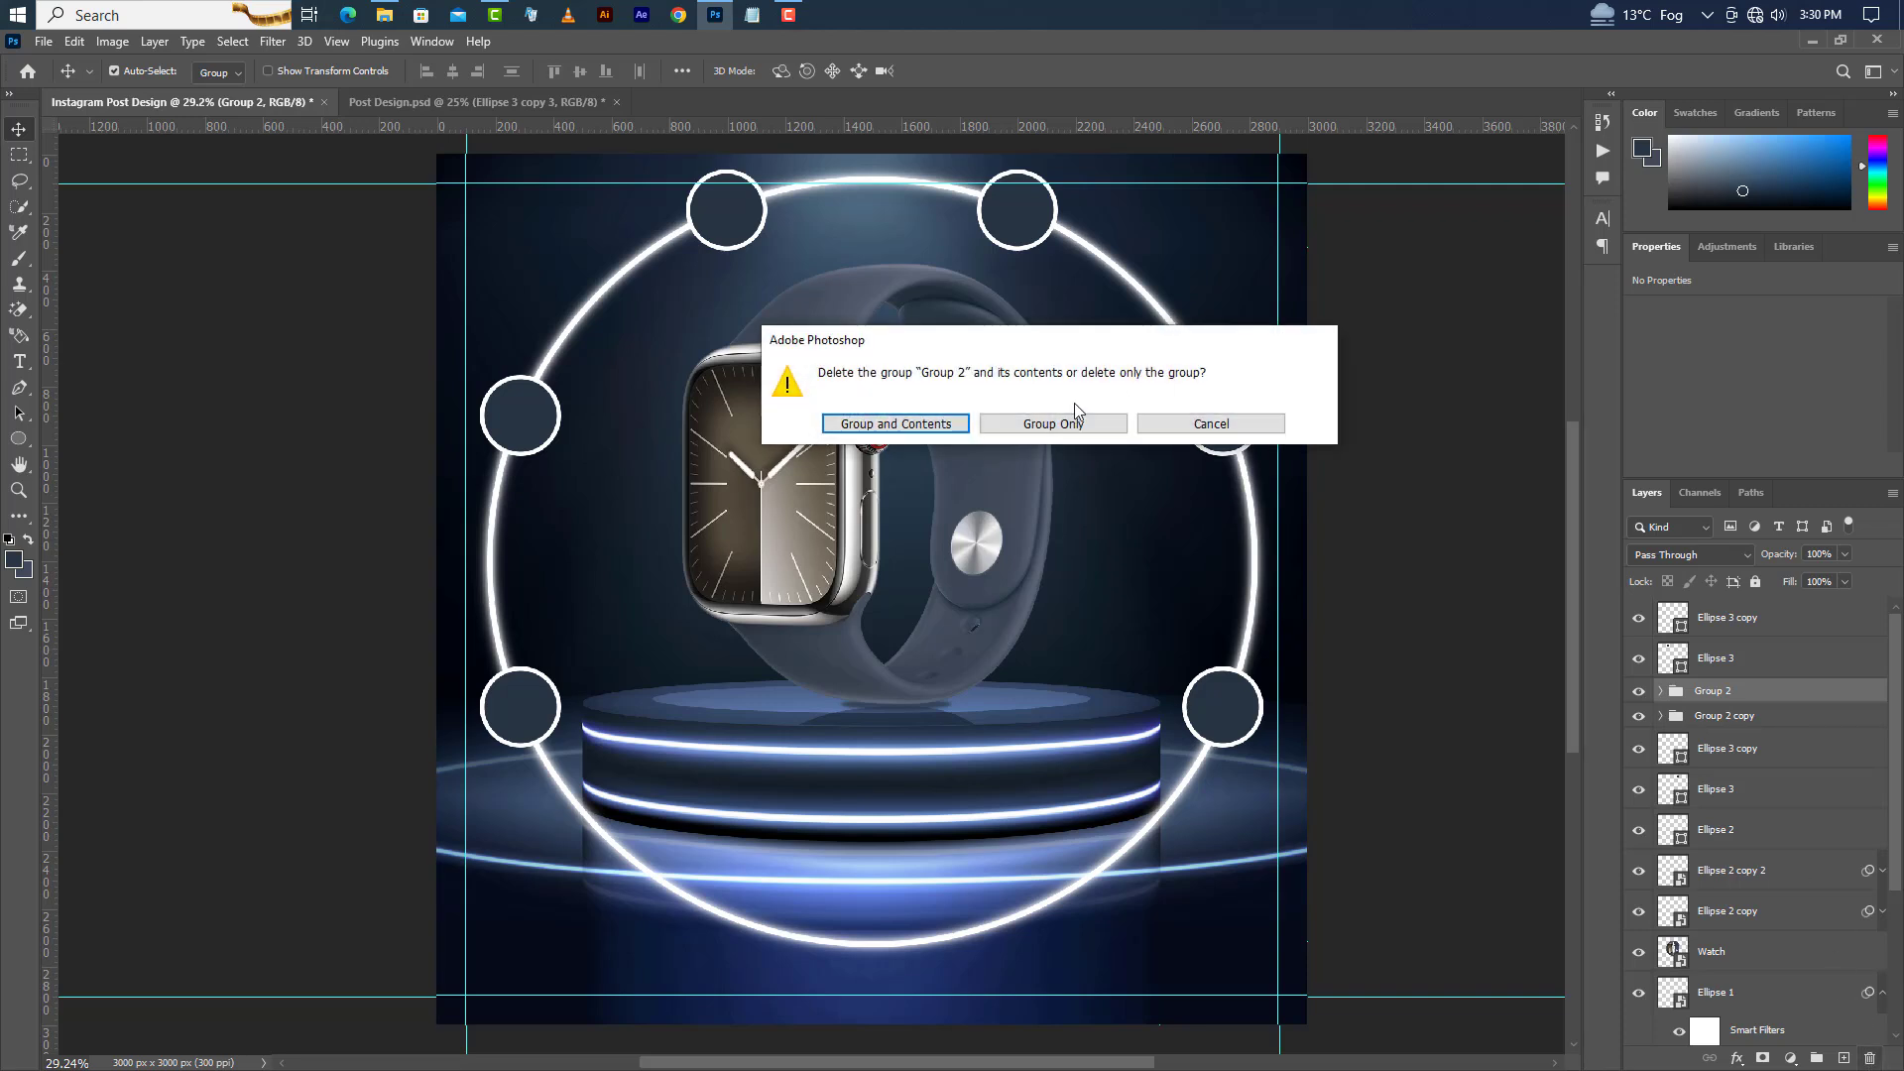
pyautogui.click(1057, 423)
# Ungroup the remaining Group 1 copy, Group 1 and Group 2 copy folders so every circle is a separate layer.
pyautogui.click(1871, 1057)
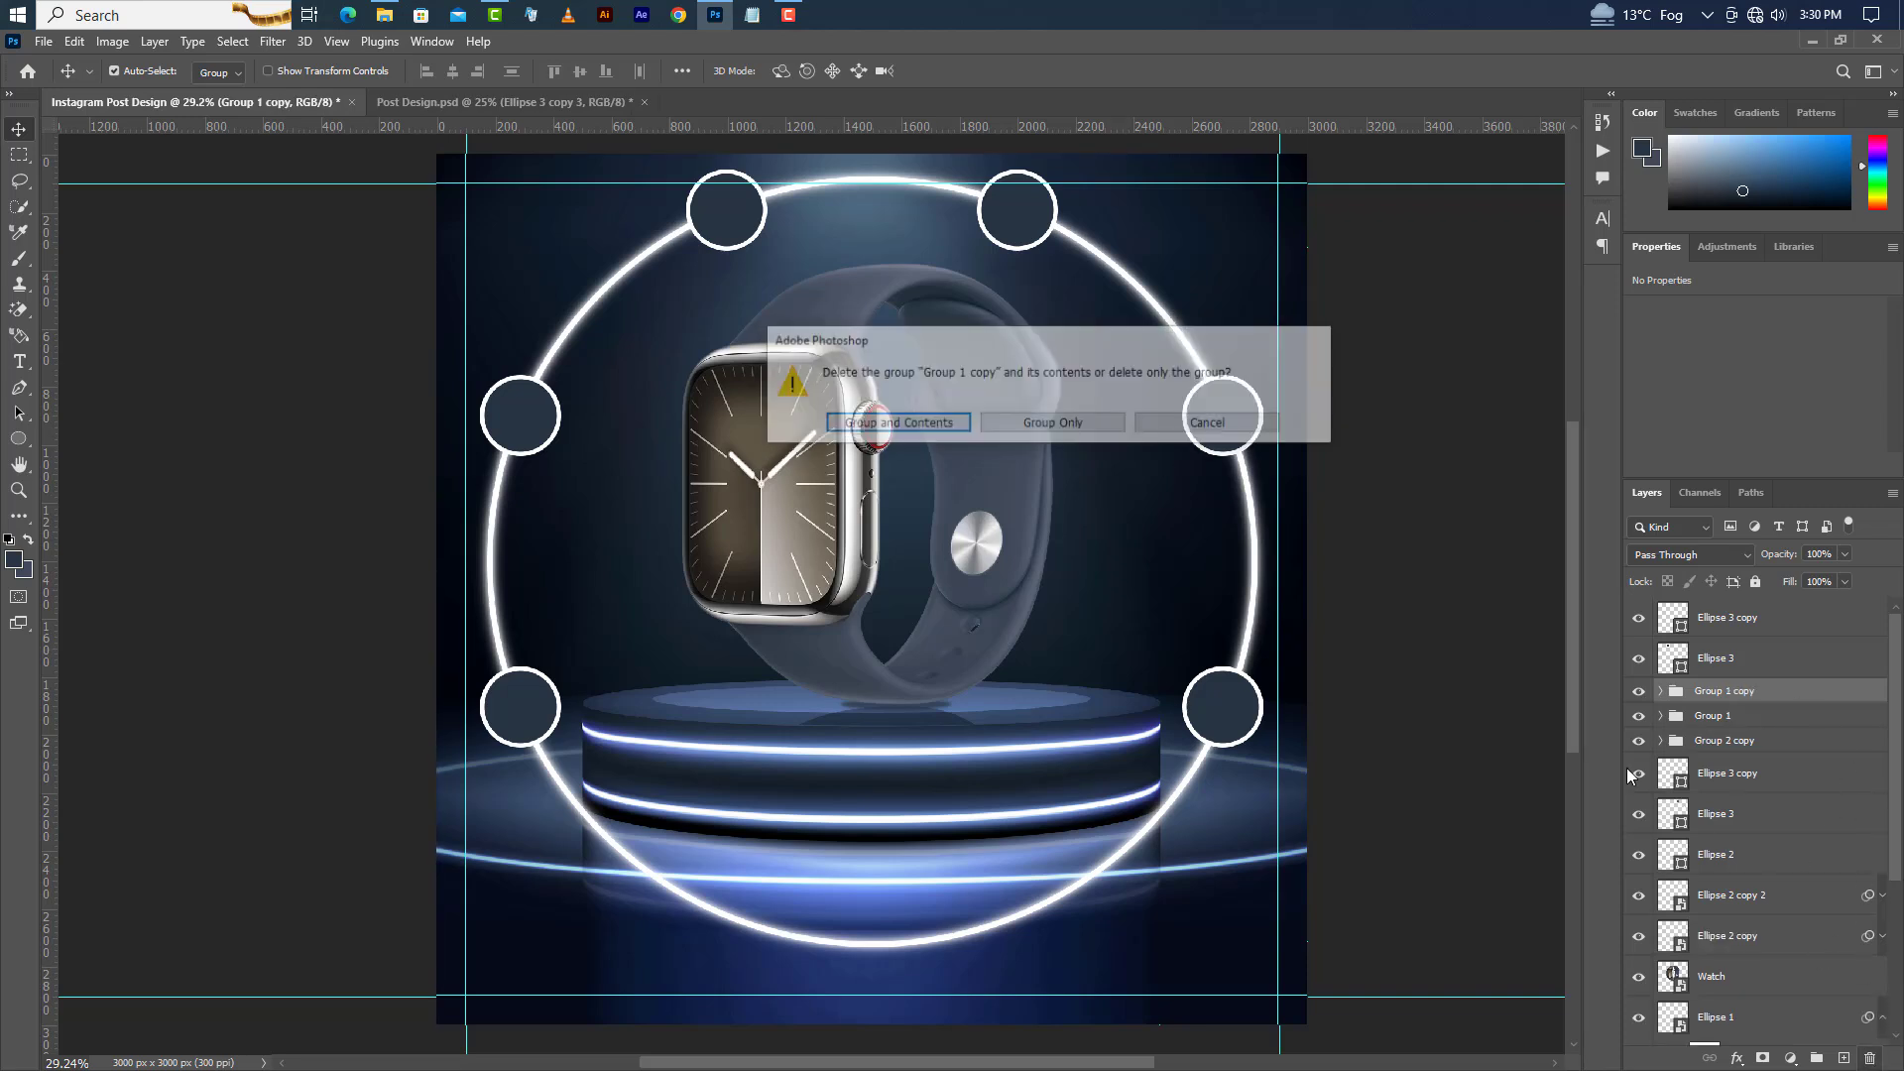
pyautogui.click(1044, 424)
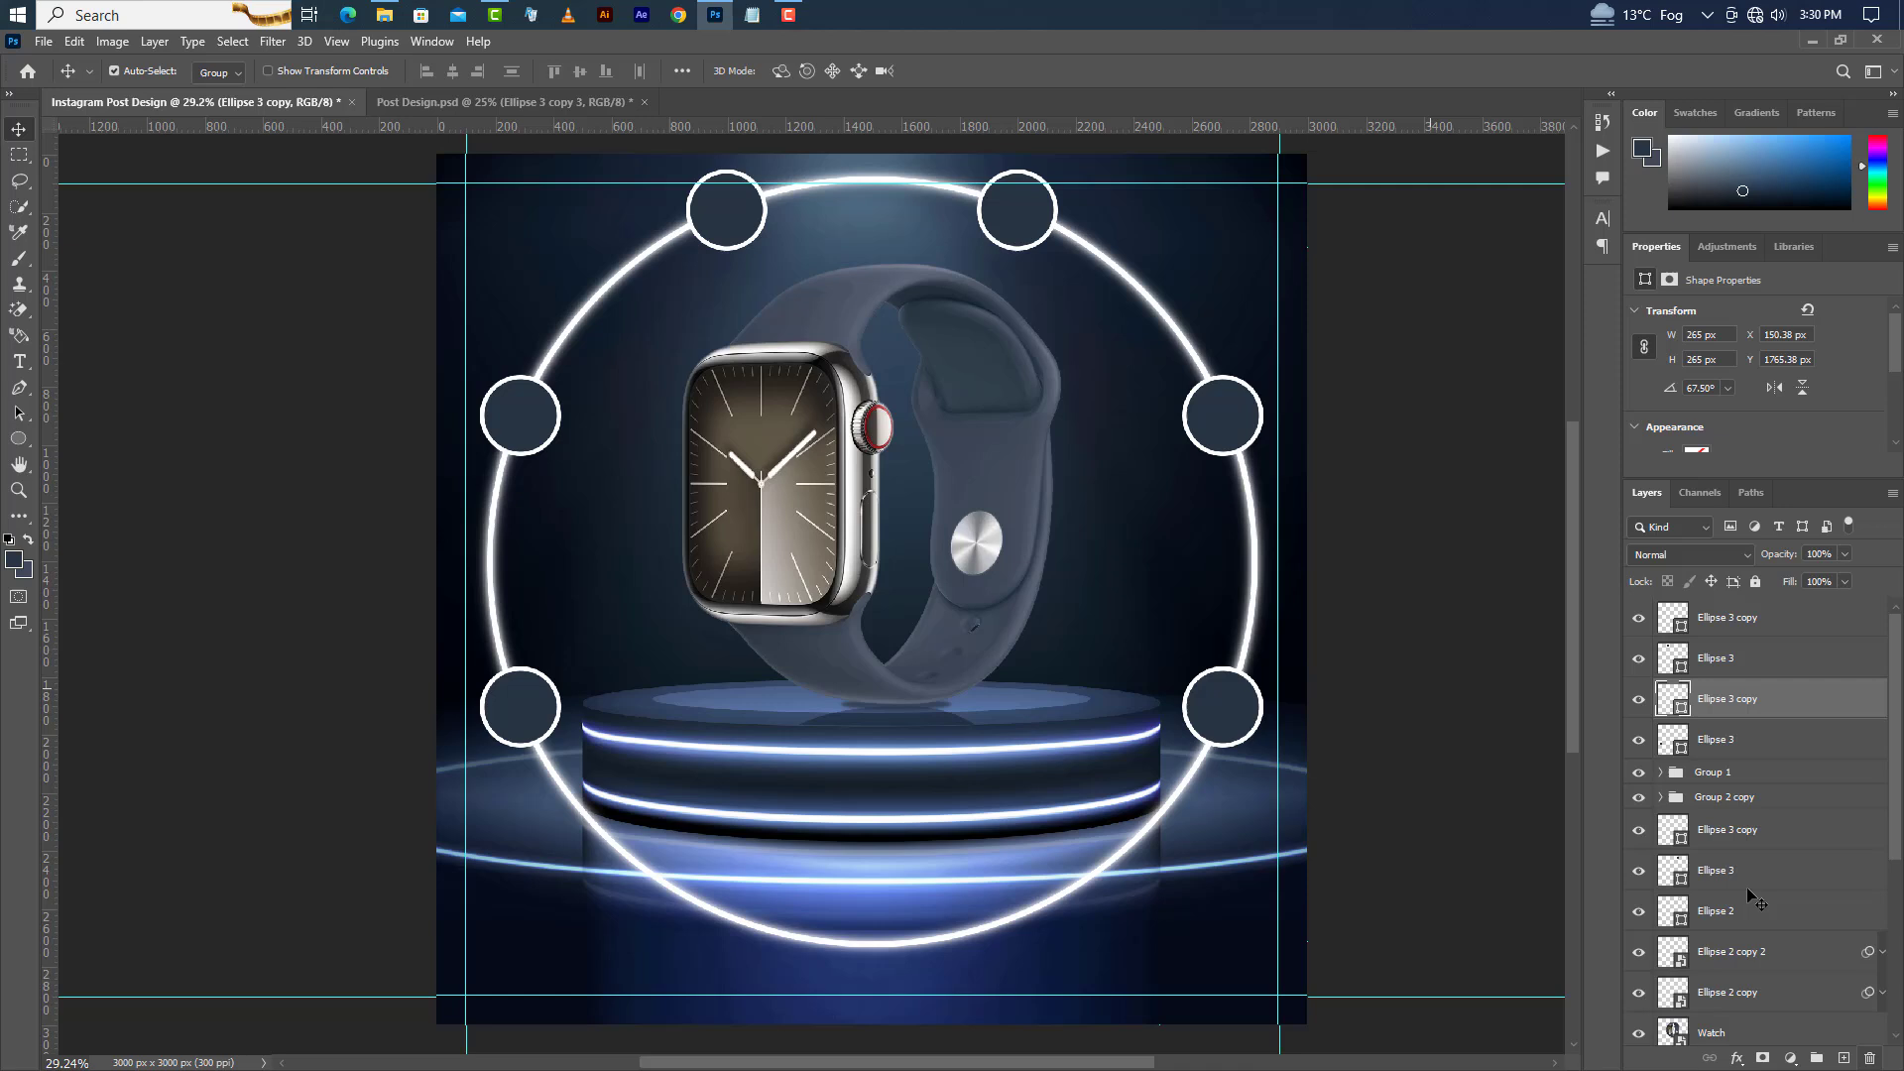
pyautogui.click(1748, 773)
pyautogui.click(1870, 1058)
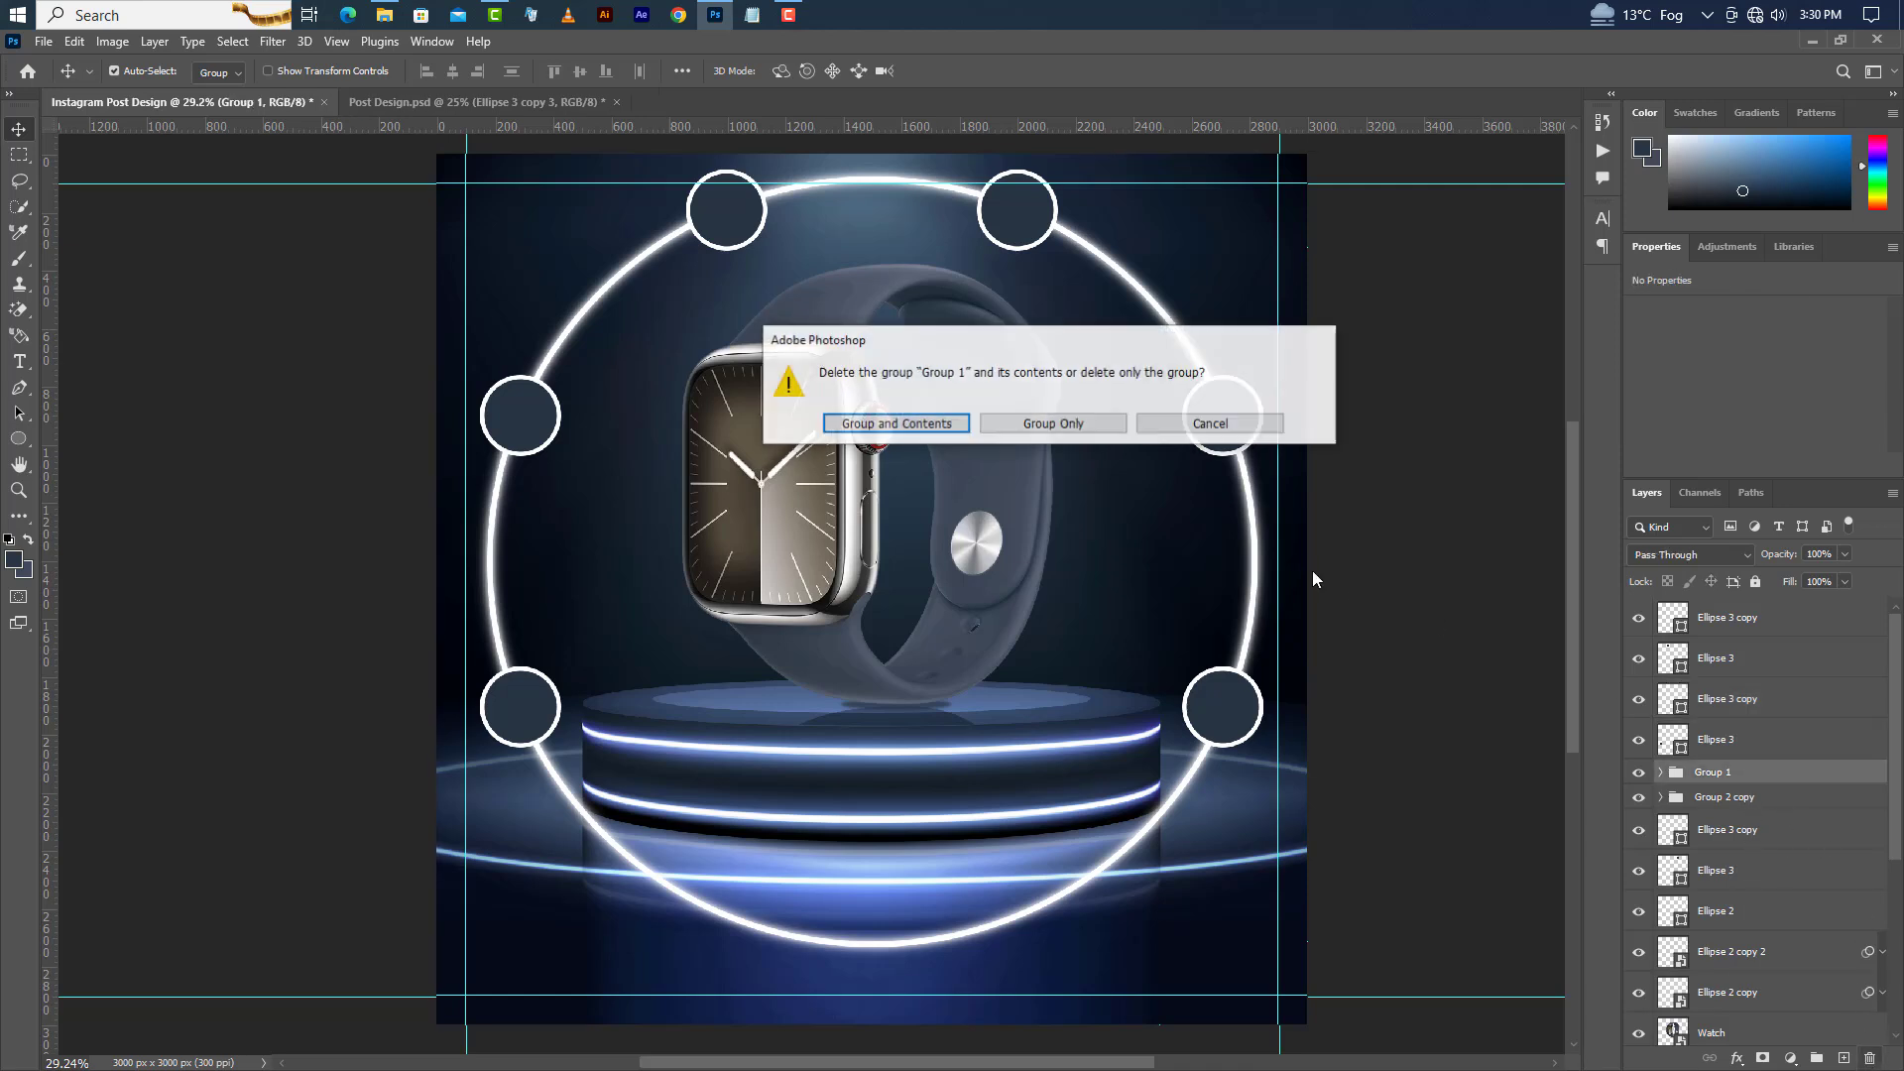
pyautogui.click(1084, 424)
pyautogui.click(1734, 859)
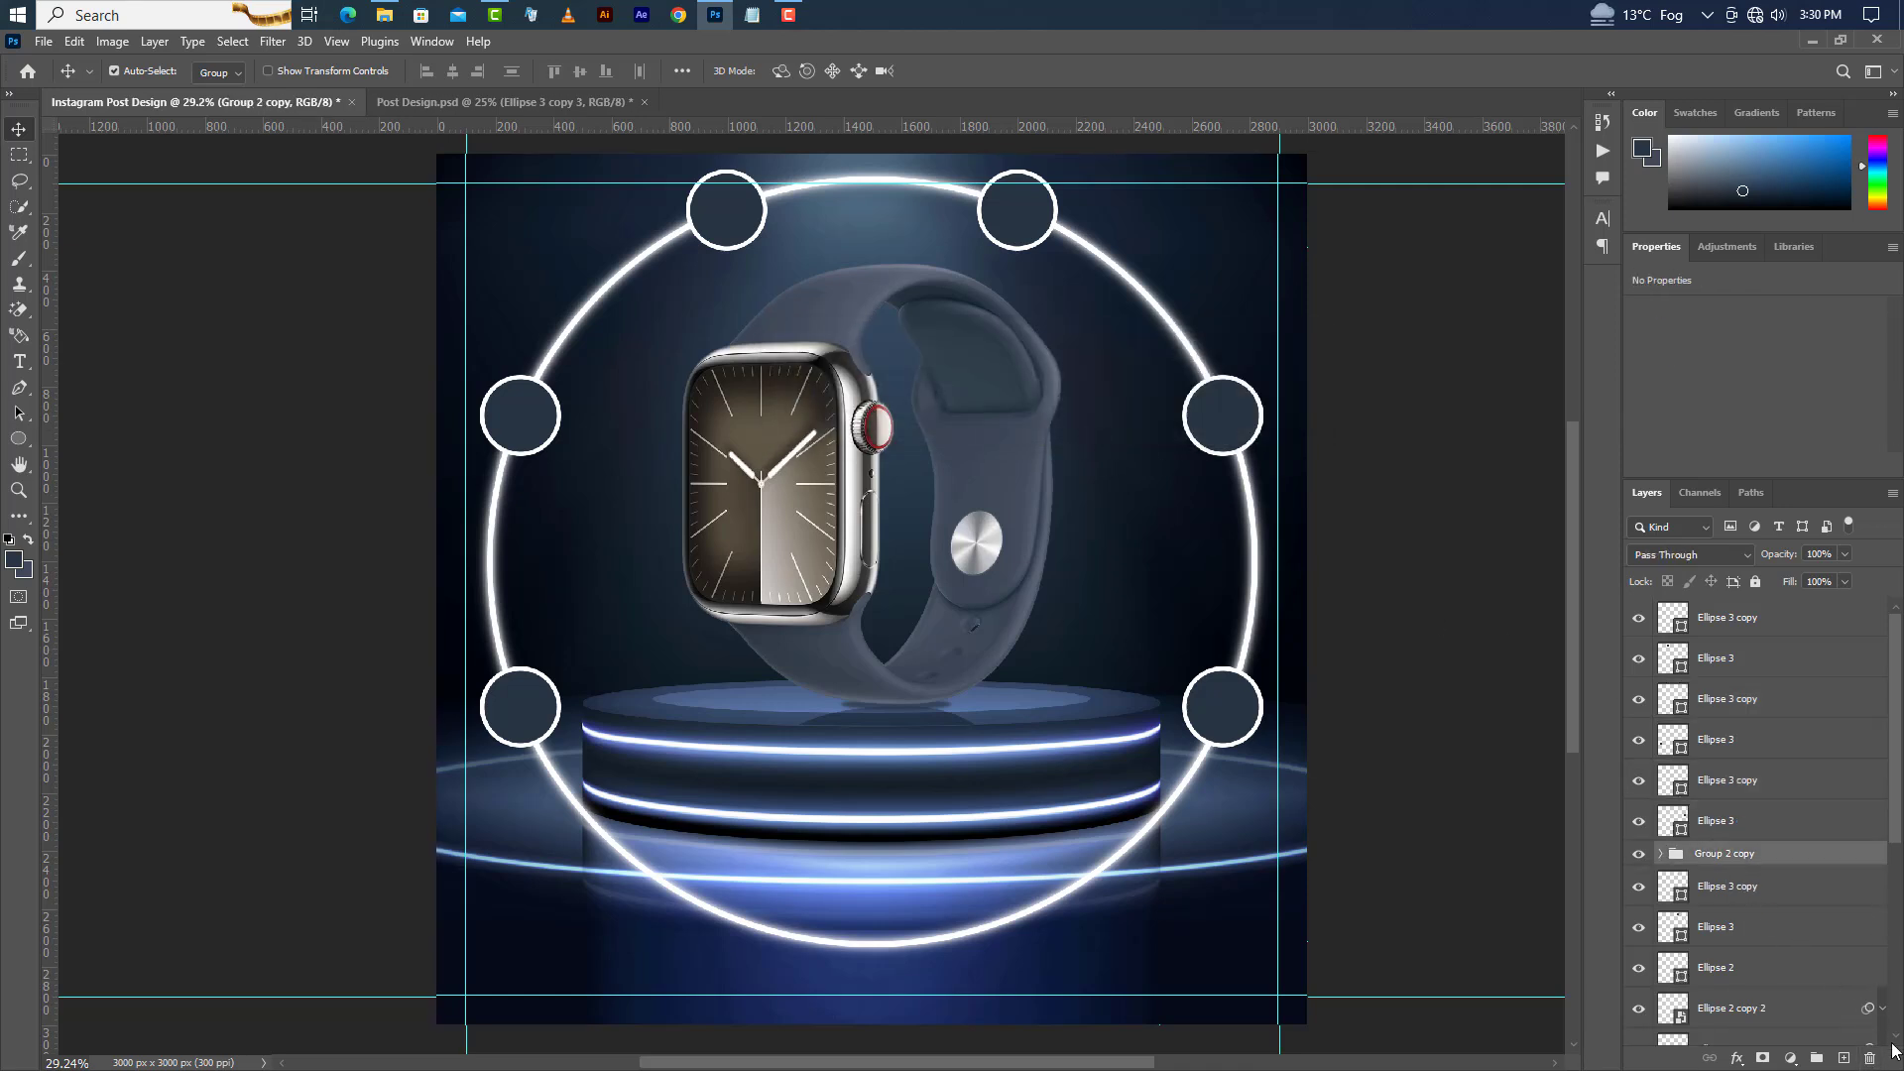
pyautogui.click(1871, 1058)
pyautogui.click(1030, 422)
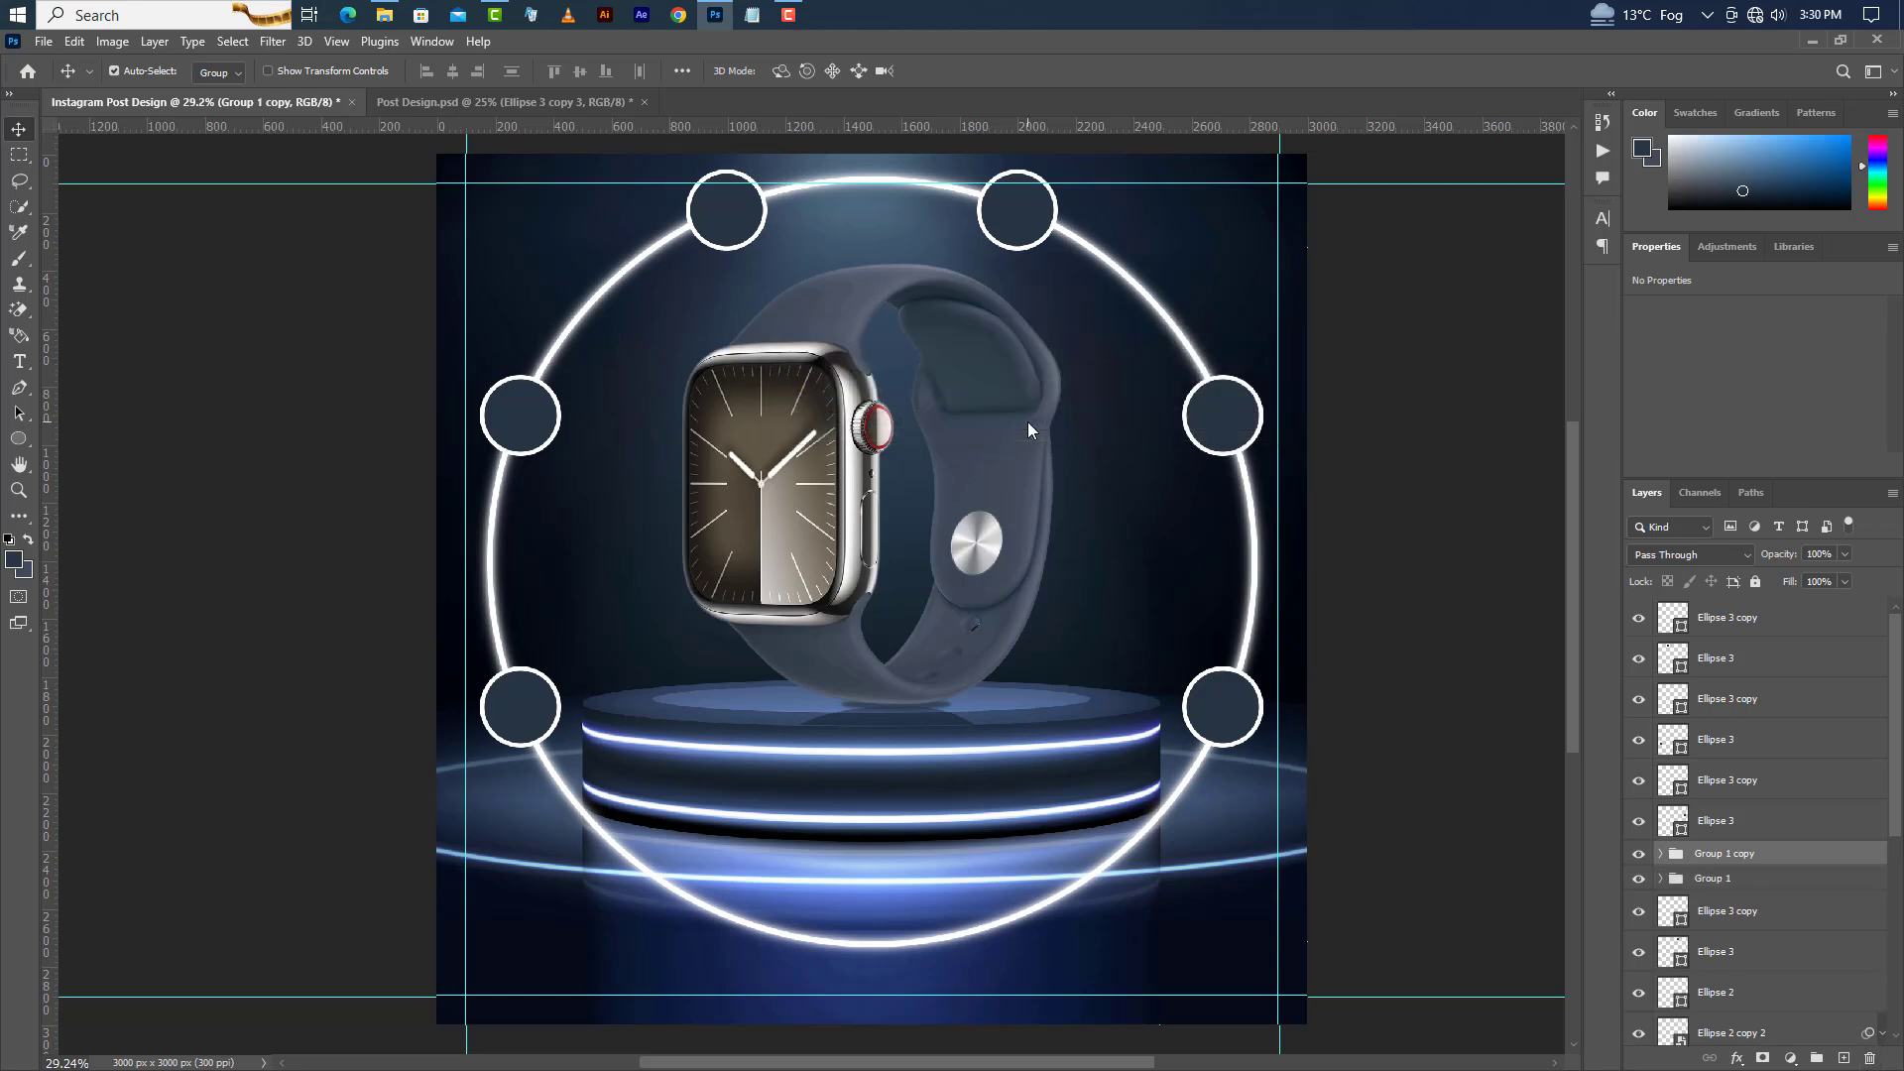
pyautogui.click(1871, 1059)
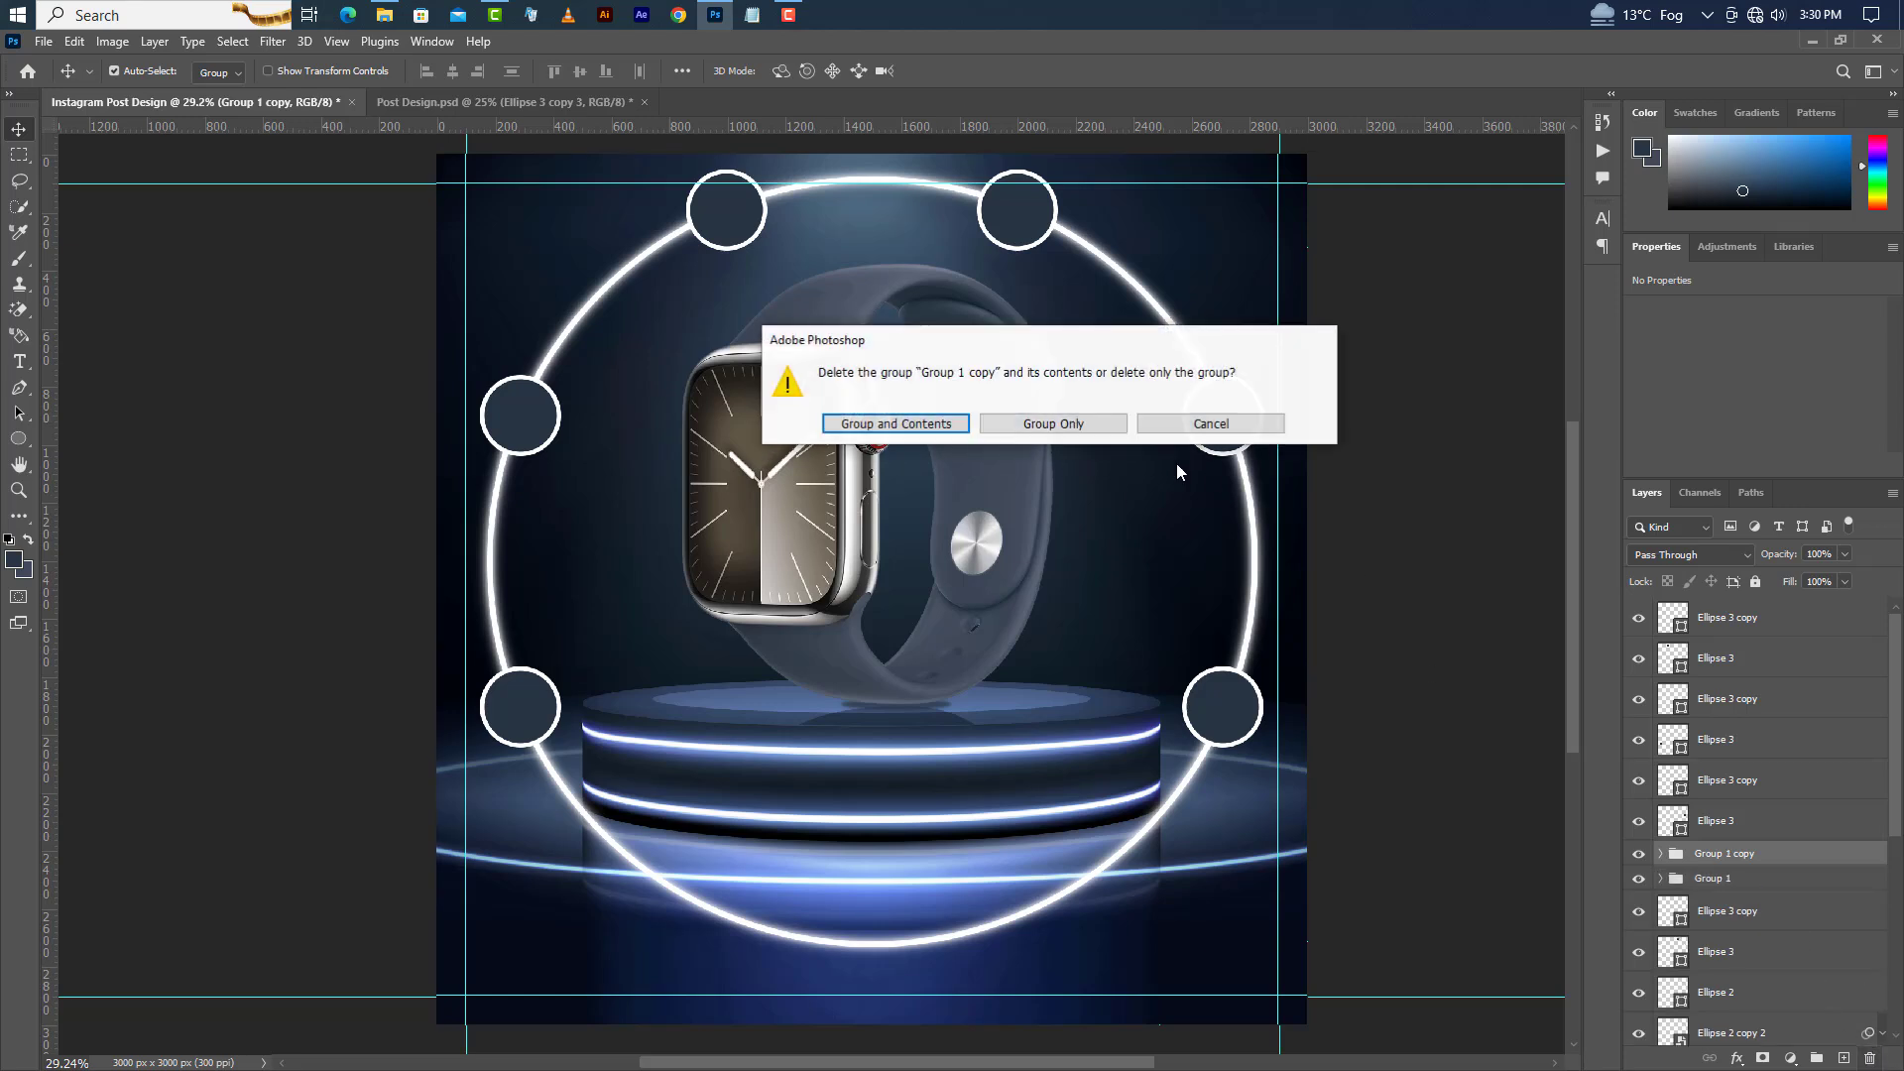
pyautogui.click(1046, 422)
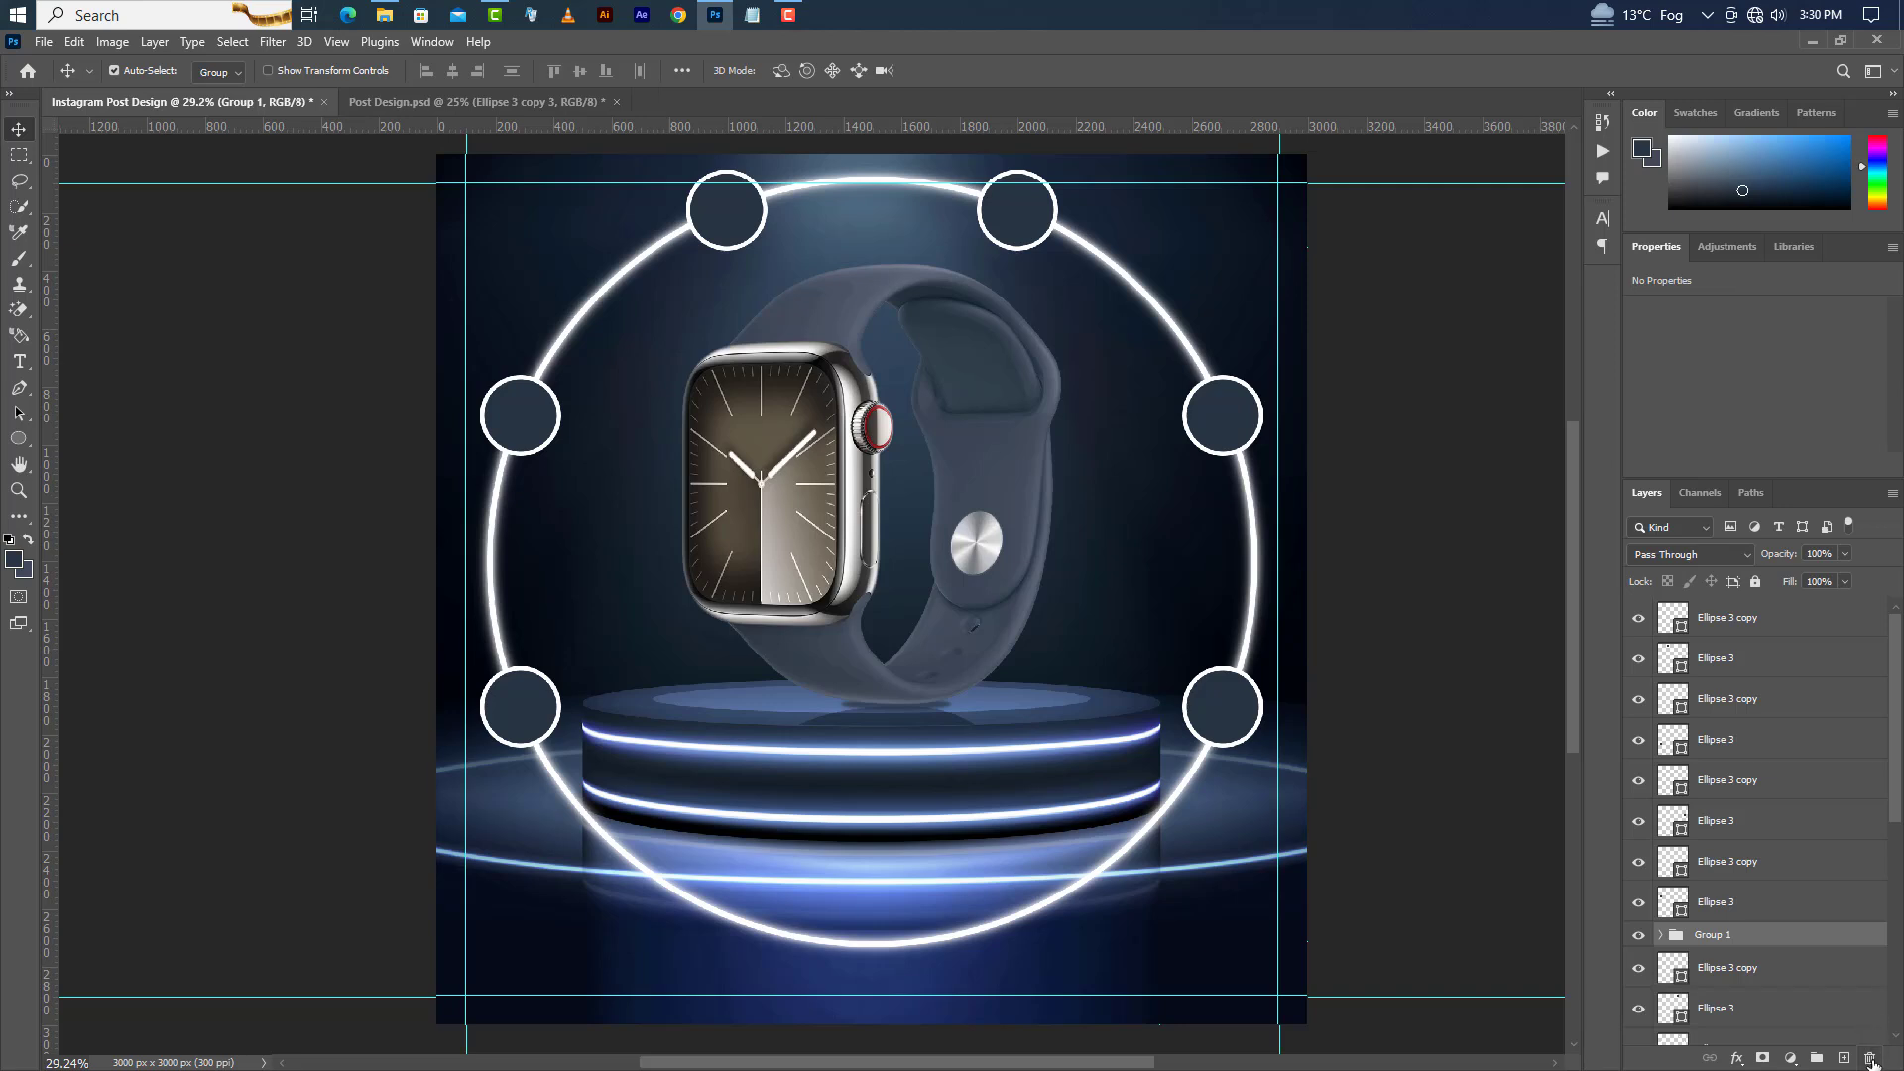
pyautogui.click(1870, 1058)
pyautogui.click(1057, 425)
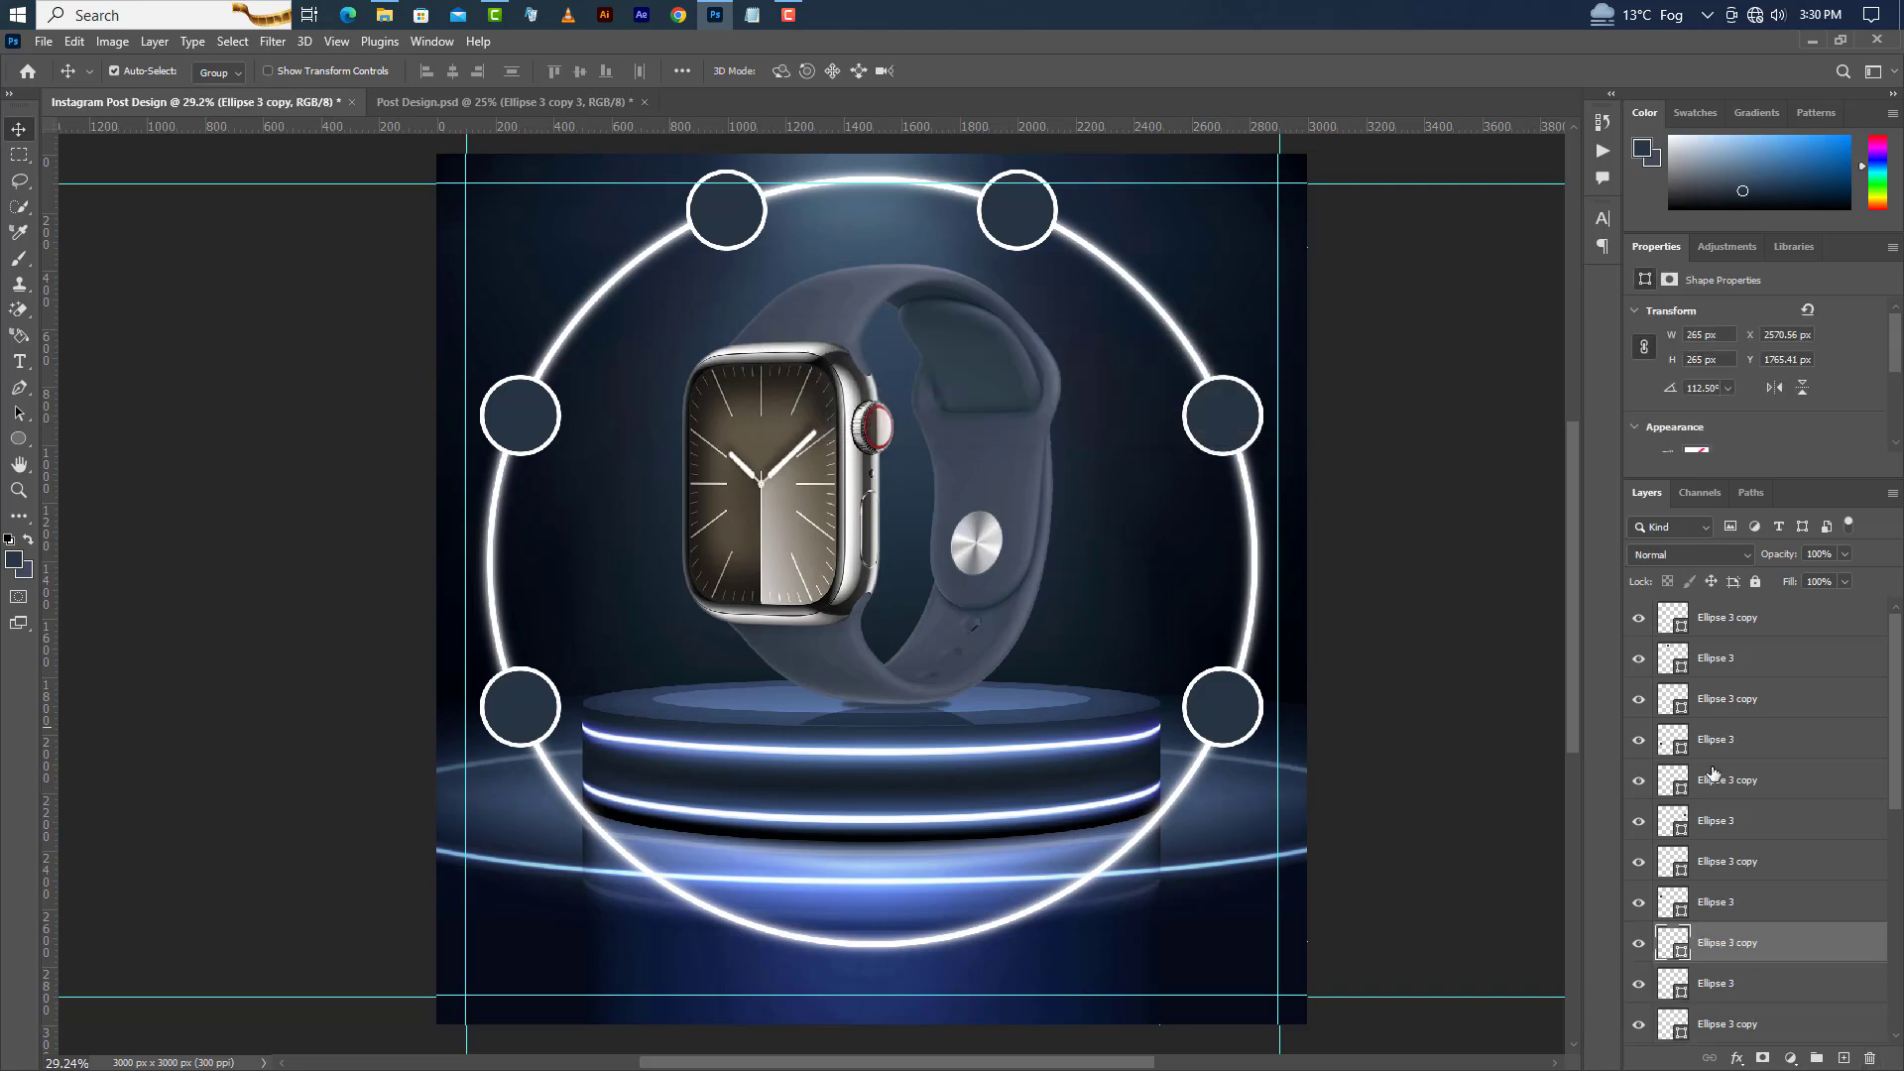
# Move the filled circle layers of the top-right, right and bottom-right circles to the top of the layer stack.
pyautogui.click(1021, 228)
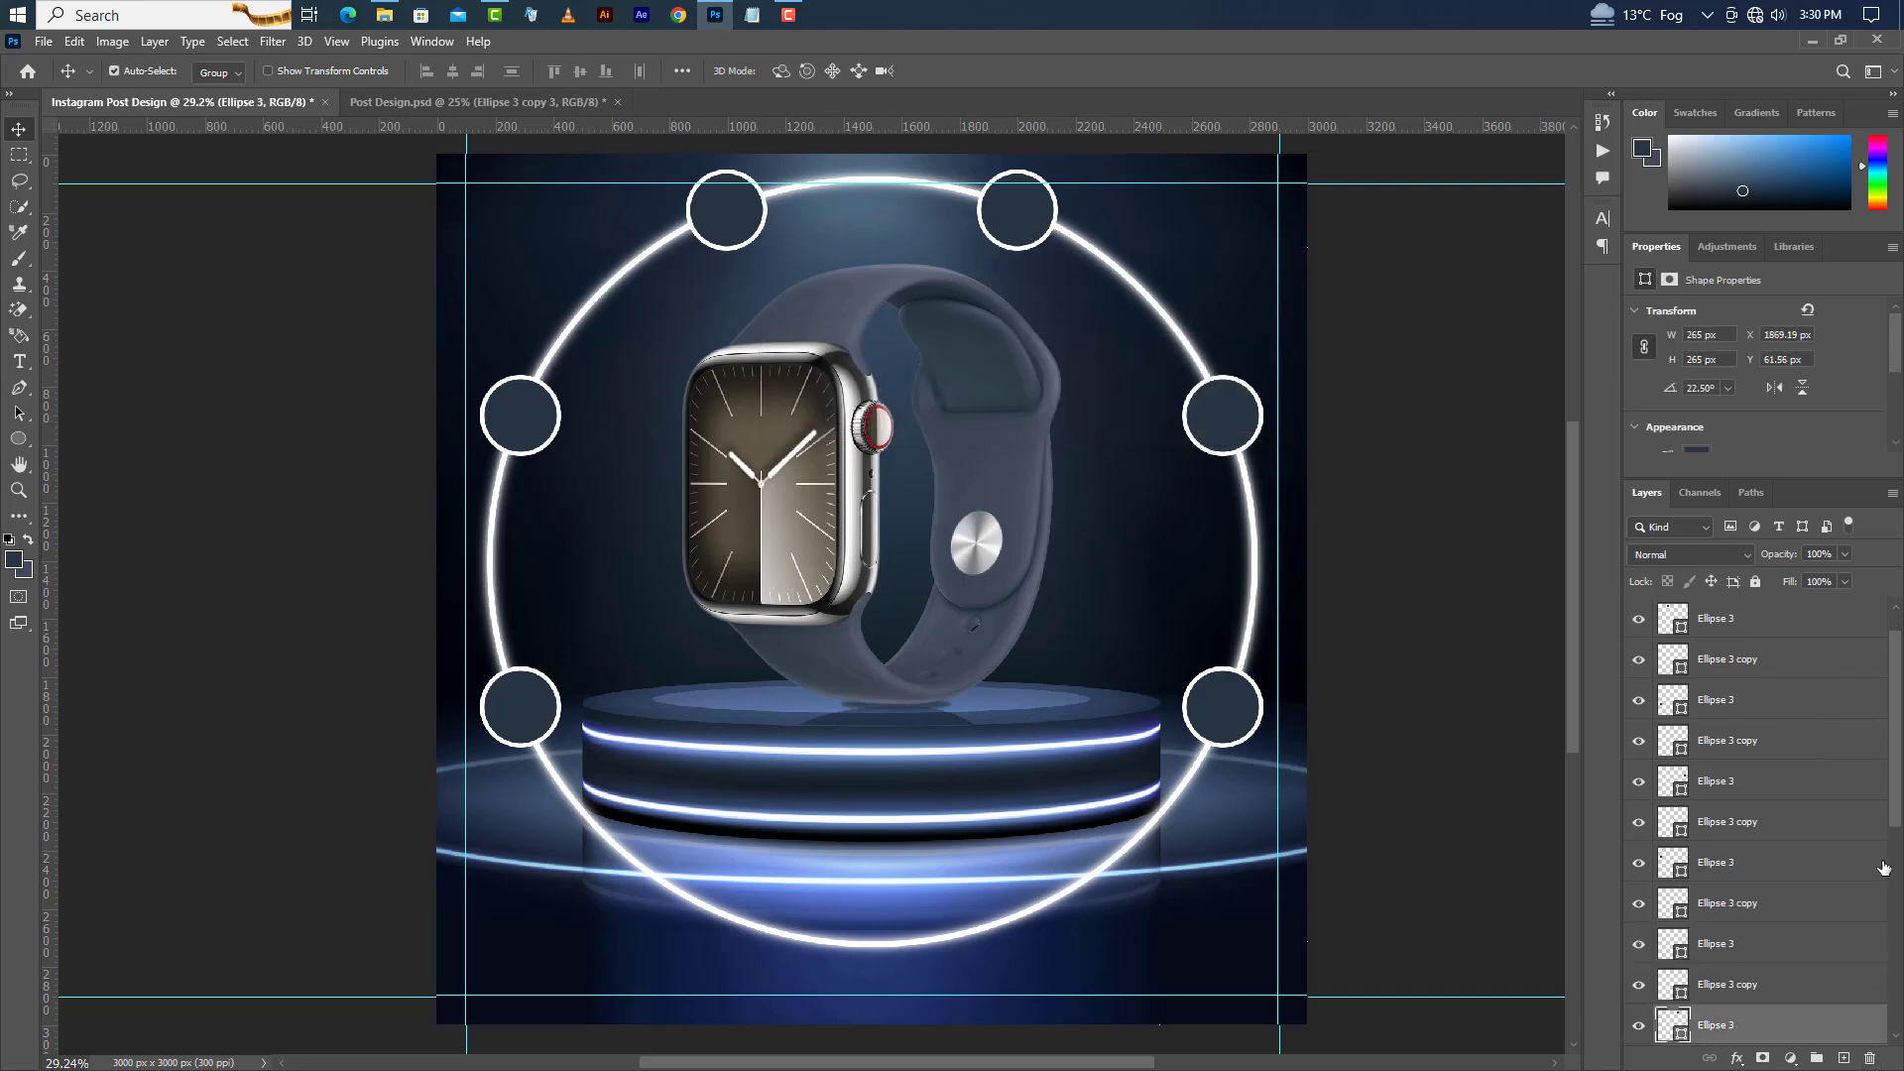
pyautogui.moveTo(1831, 1023); pyautogui.dragTo(1766, 602)
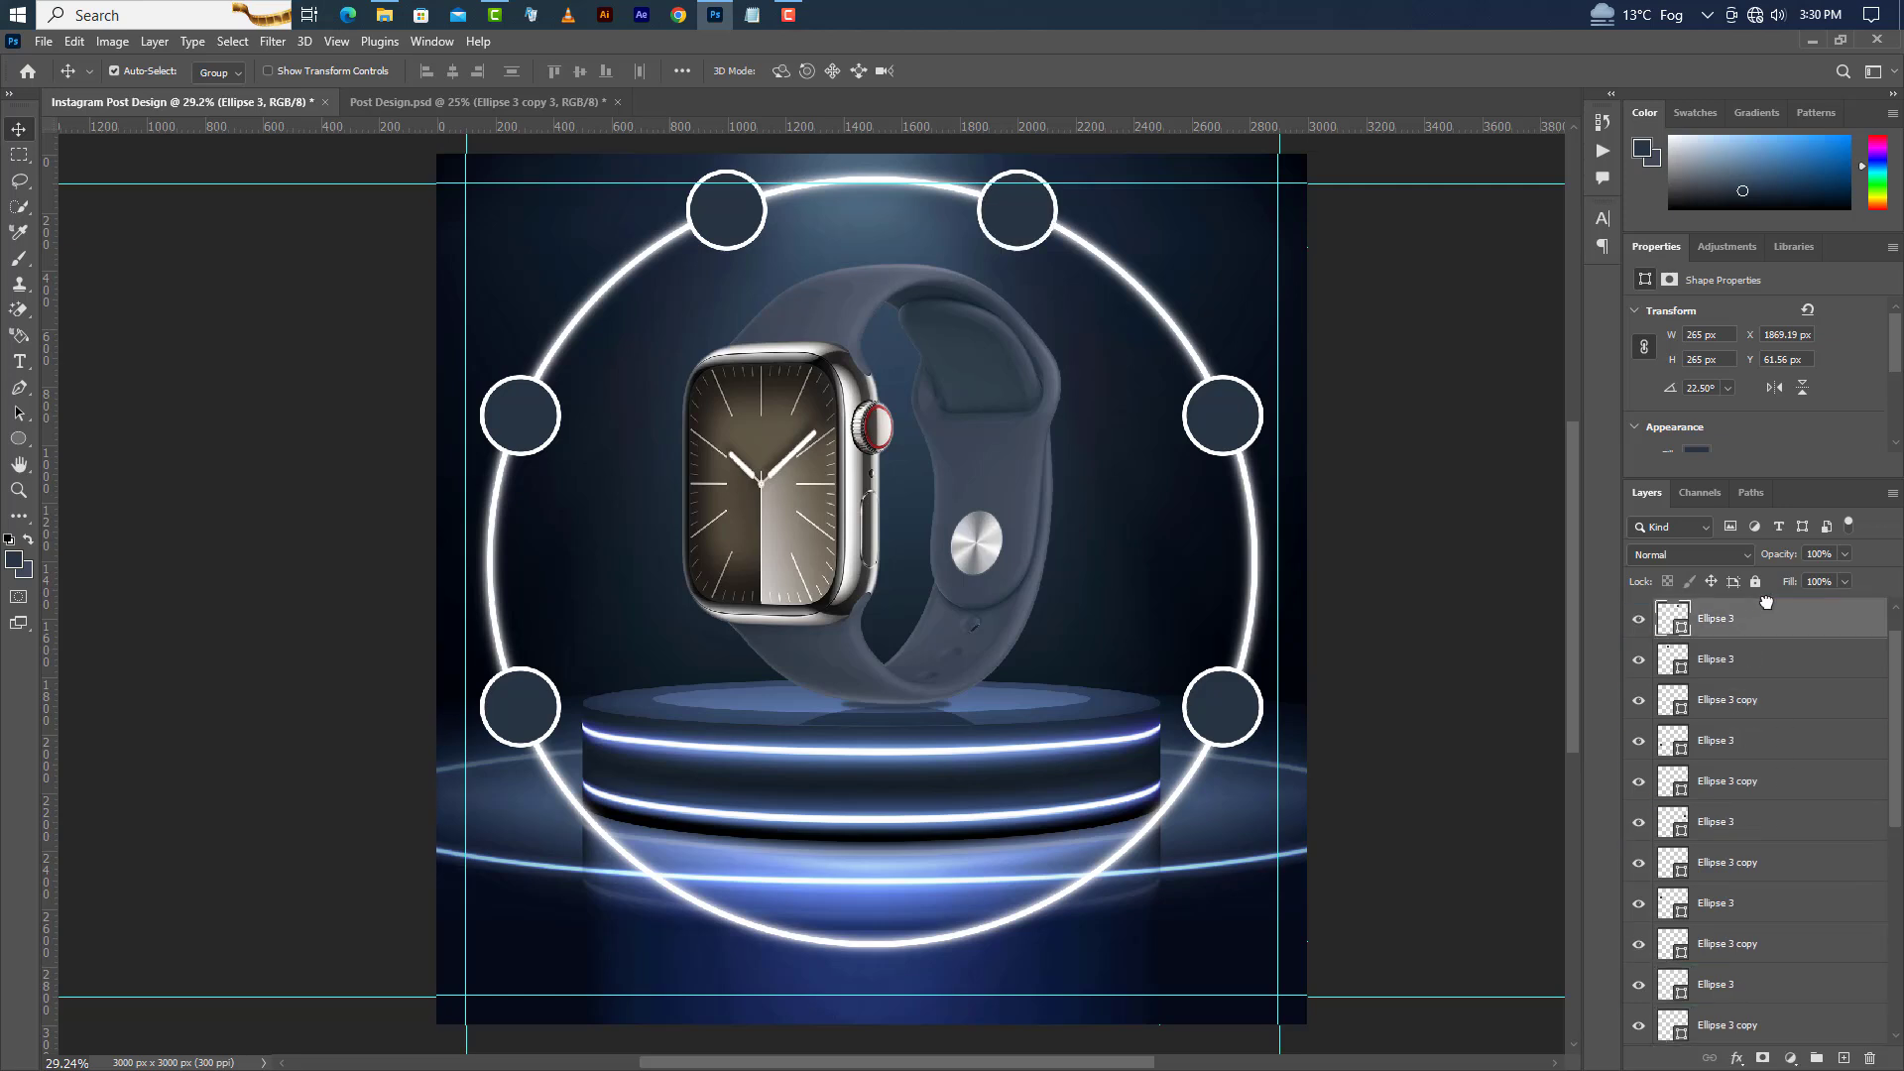
pyautogui.click(1222, 442)
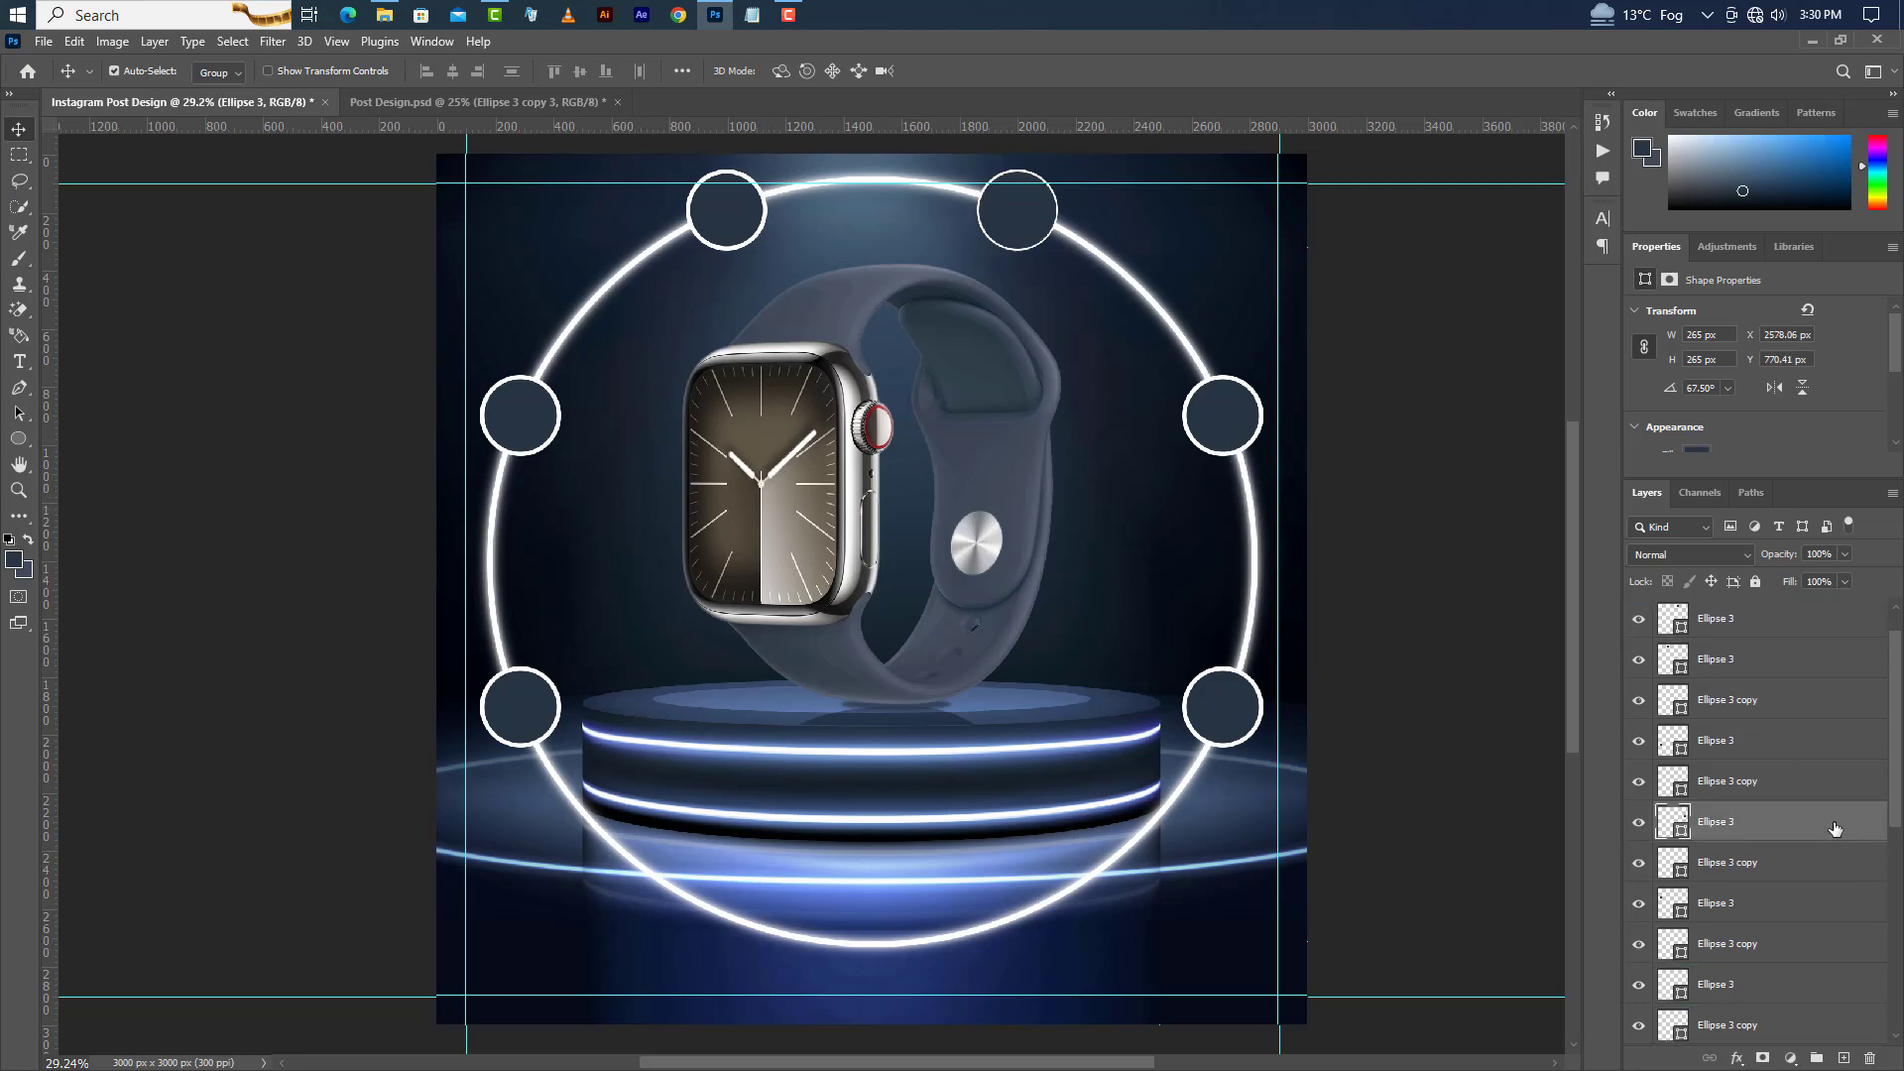
pyautogui.moveTo(1835, 829); pyautogui.dragTo(1805, 631)
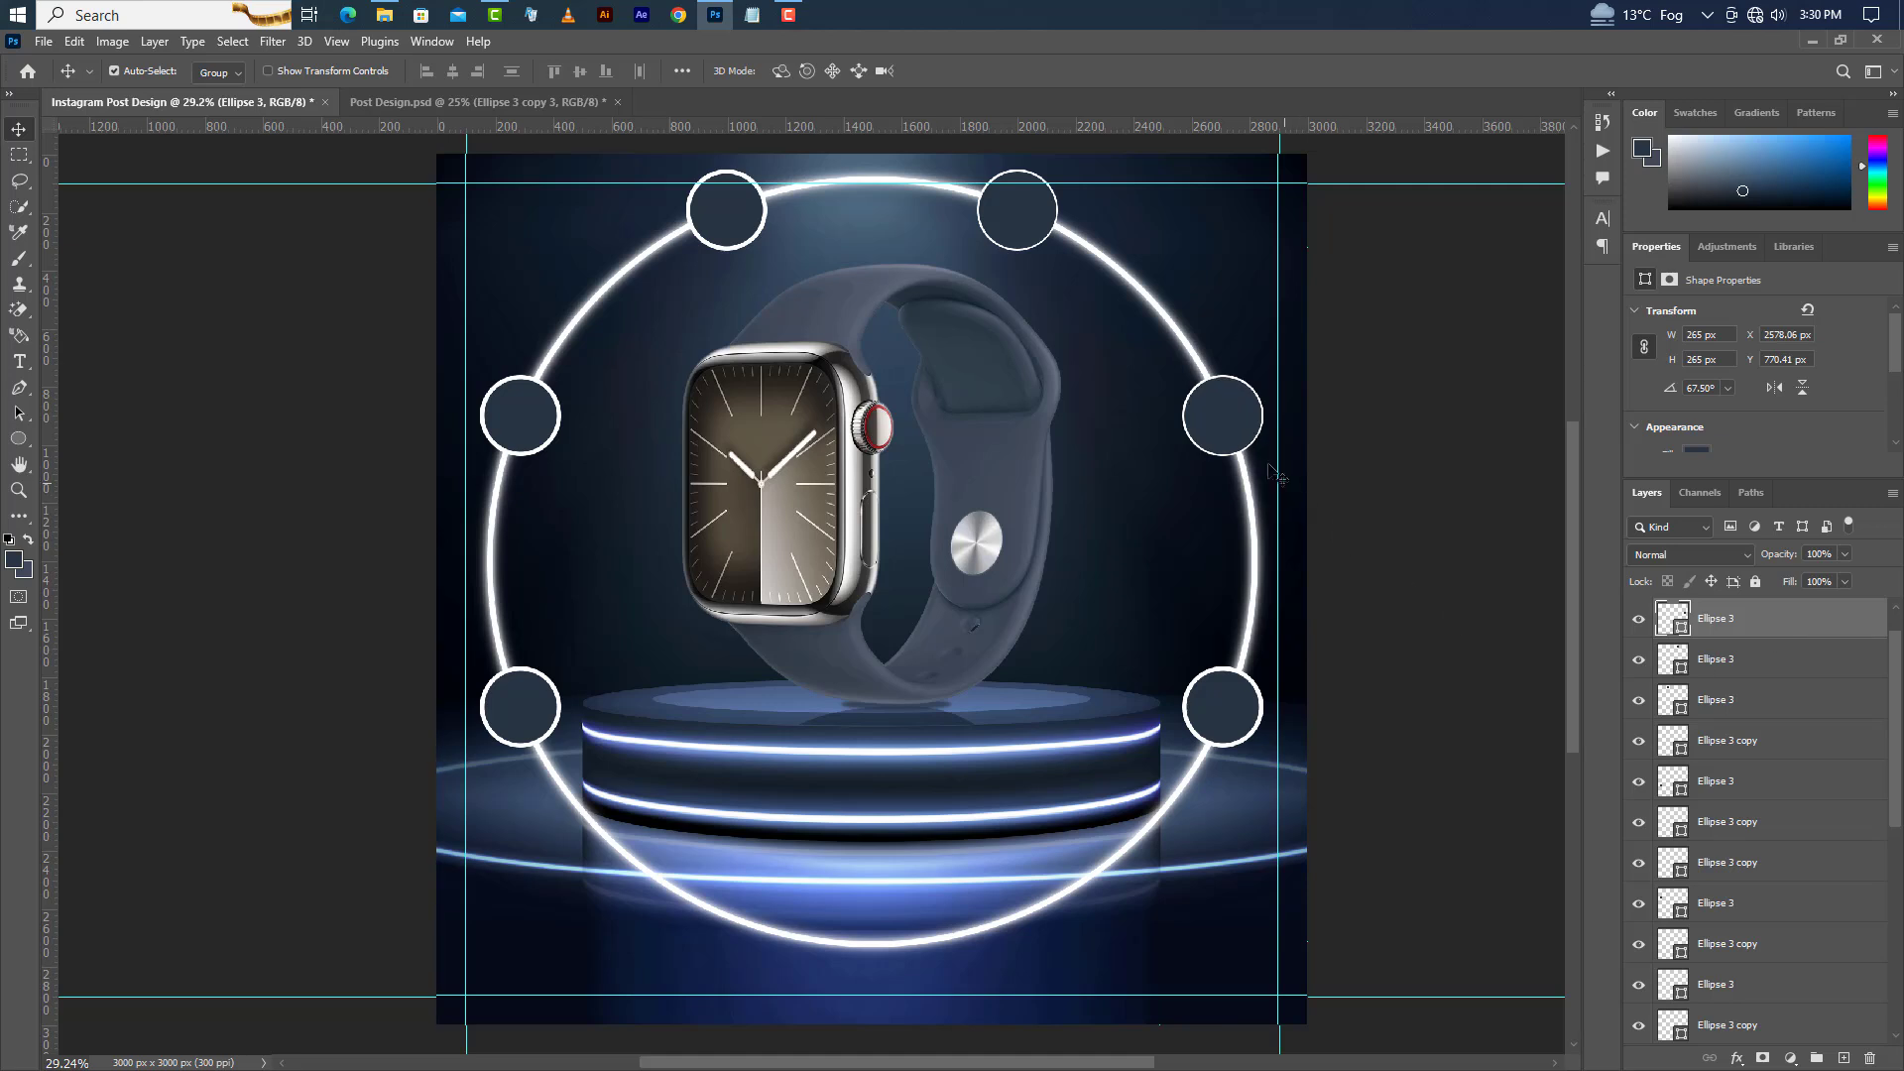
pyautogui.click(1230, 736)
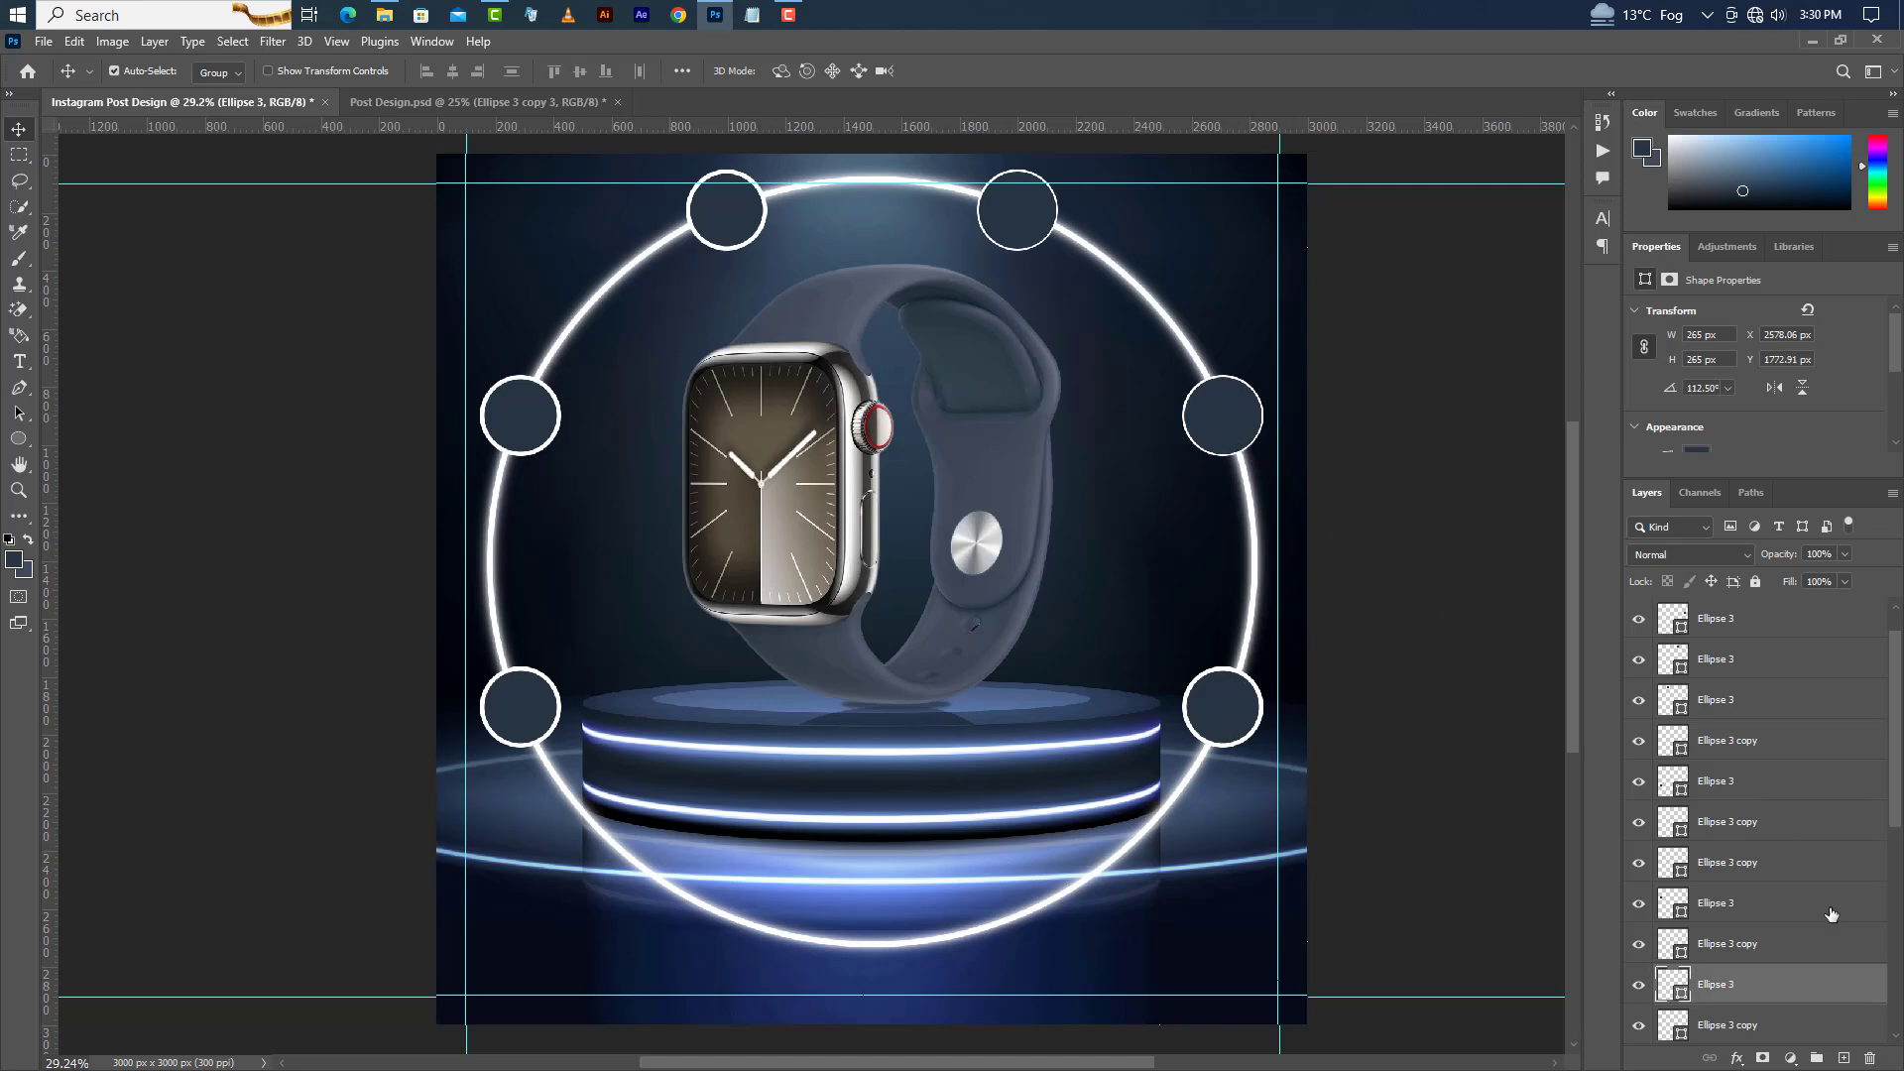
pyautogui.moveTo(1828, 989); pyautogui.dragTo(1778, 598)
# Move the filled circle layers of the top-left, left and bottom-left circles to the top of the layer stack.
pyautogui.click(731, 211)
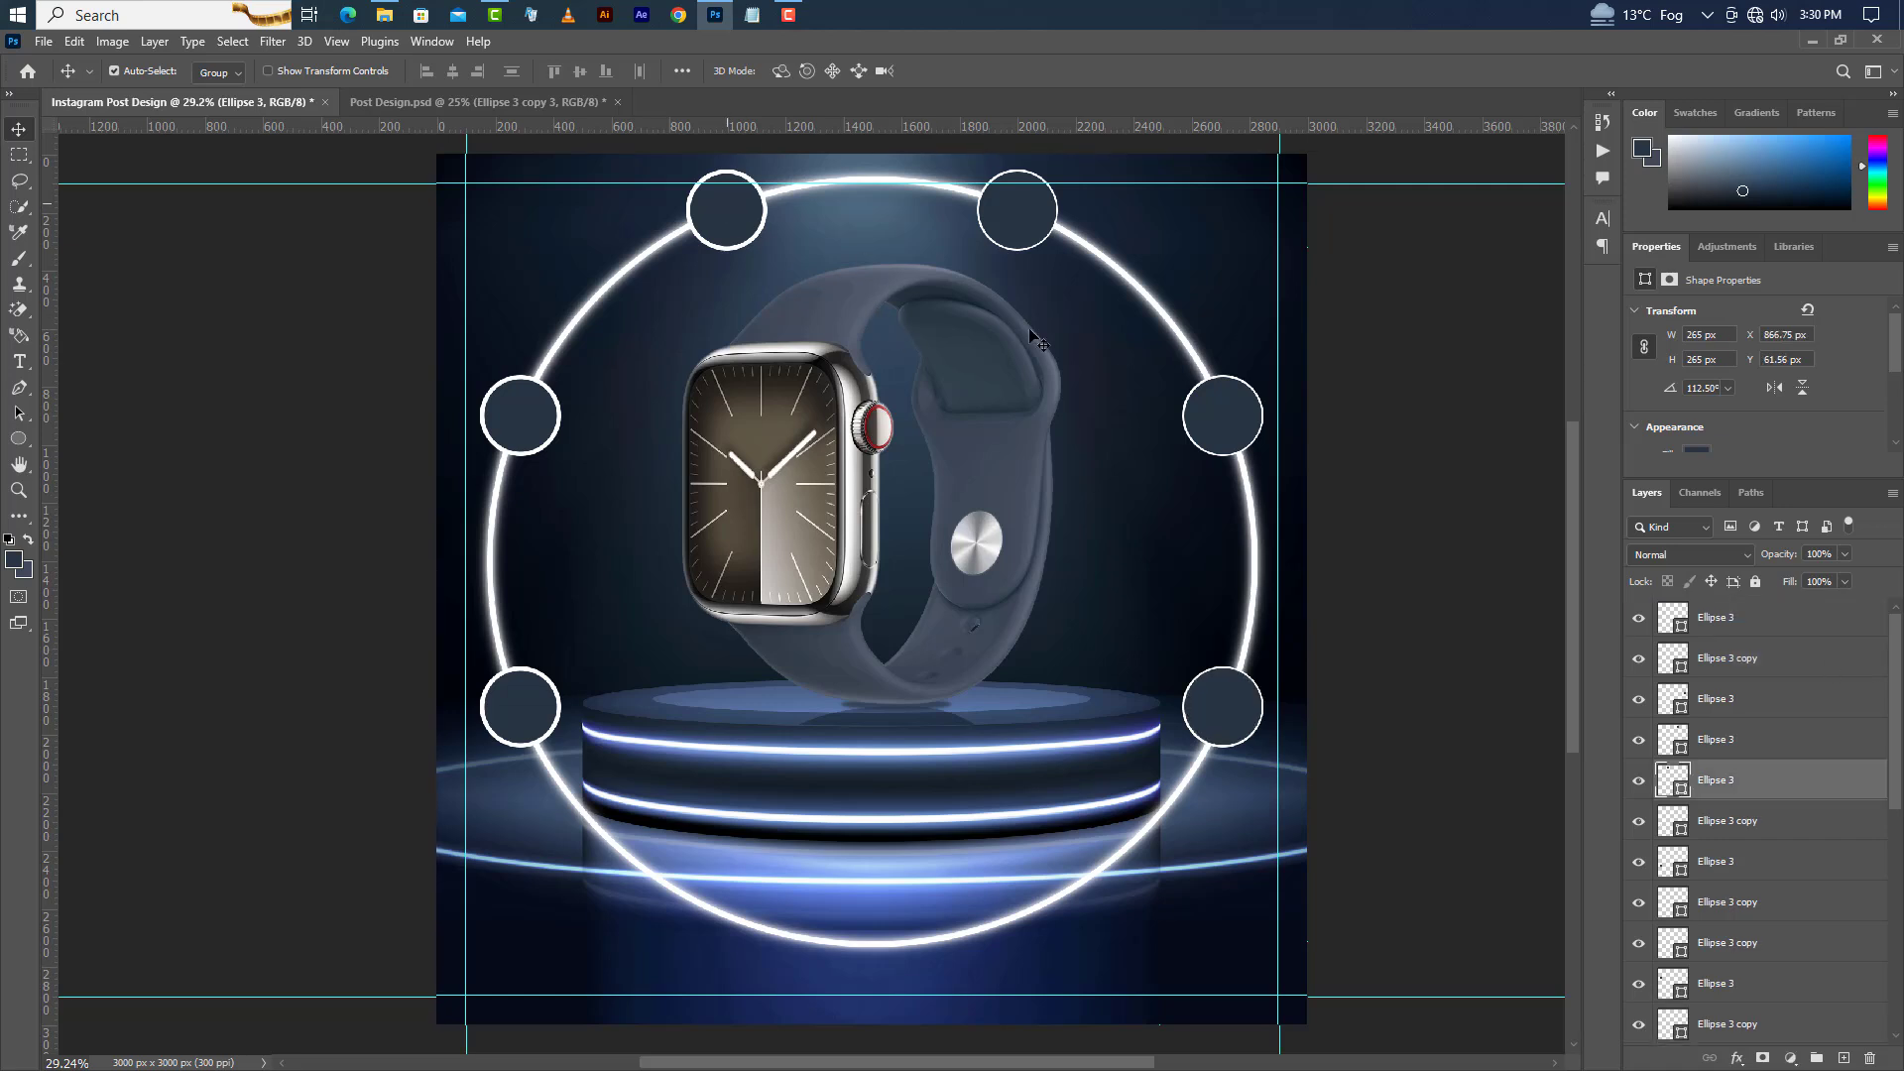
pyautogui.moveTo(1731, 766); pyautogui.dragTo(1742, 599)
pyautogui.click(515, 434)
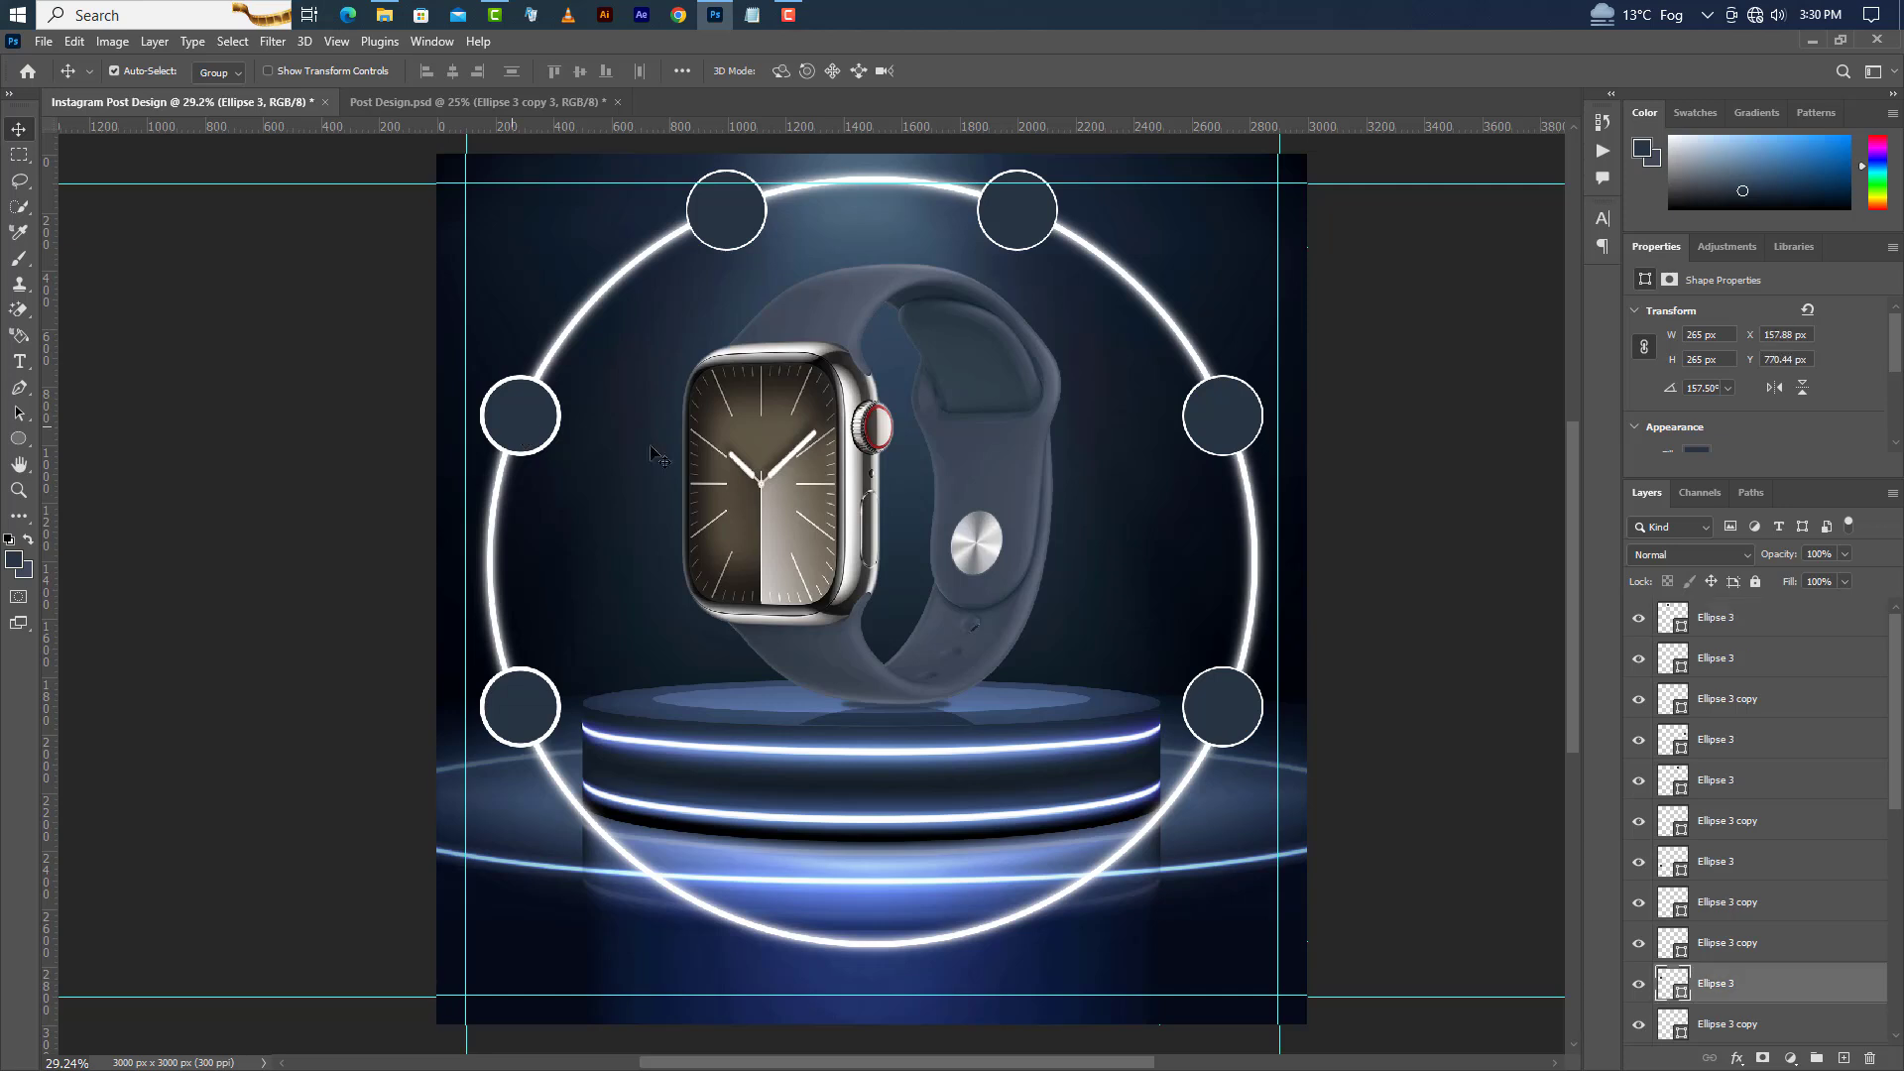
pyautogui.moveTo(1811, 978); pyautogui.dragTo(1766, 599)
pyautogui.click(515, 700)
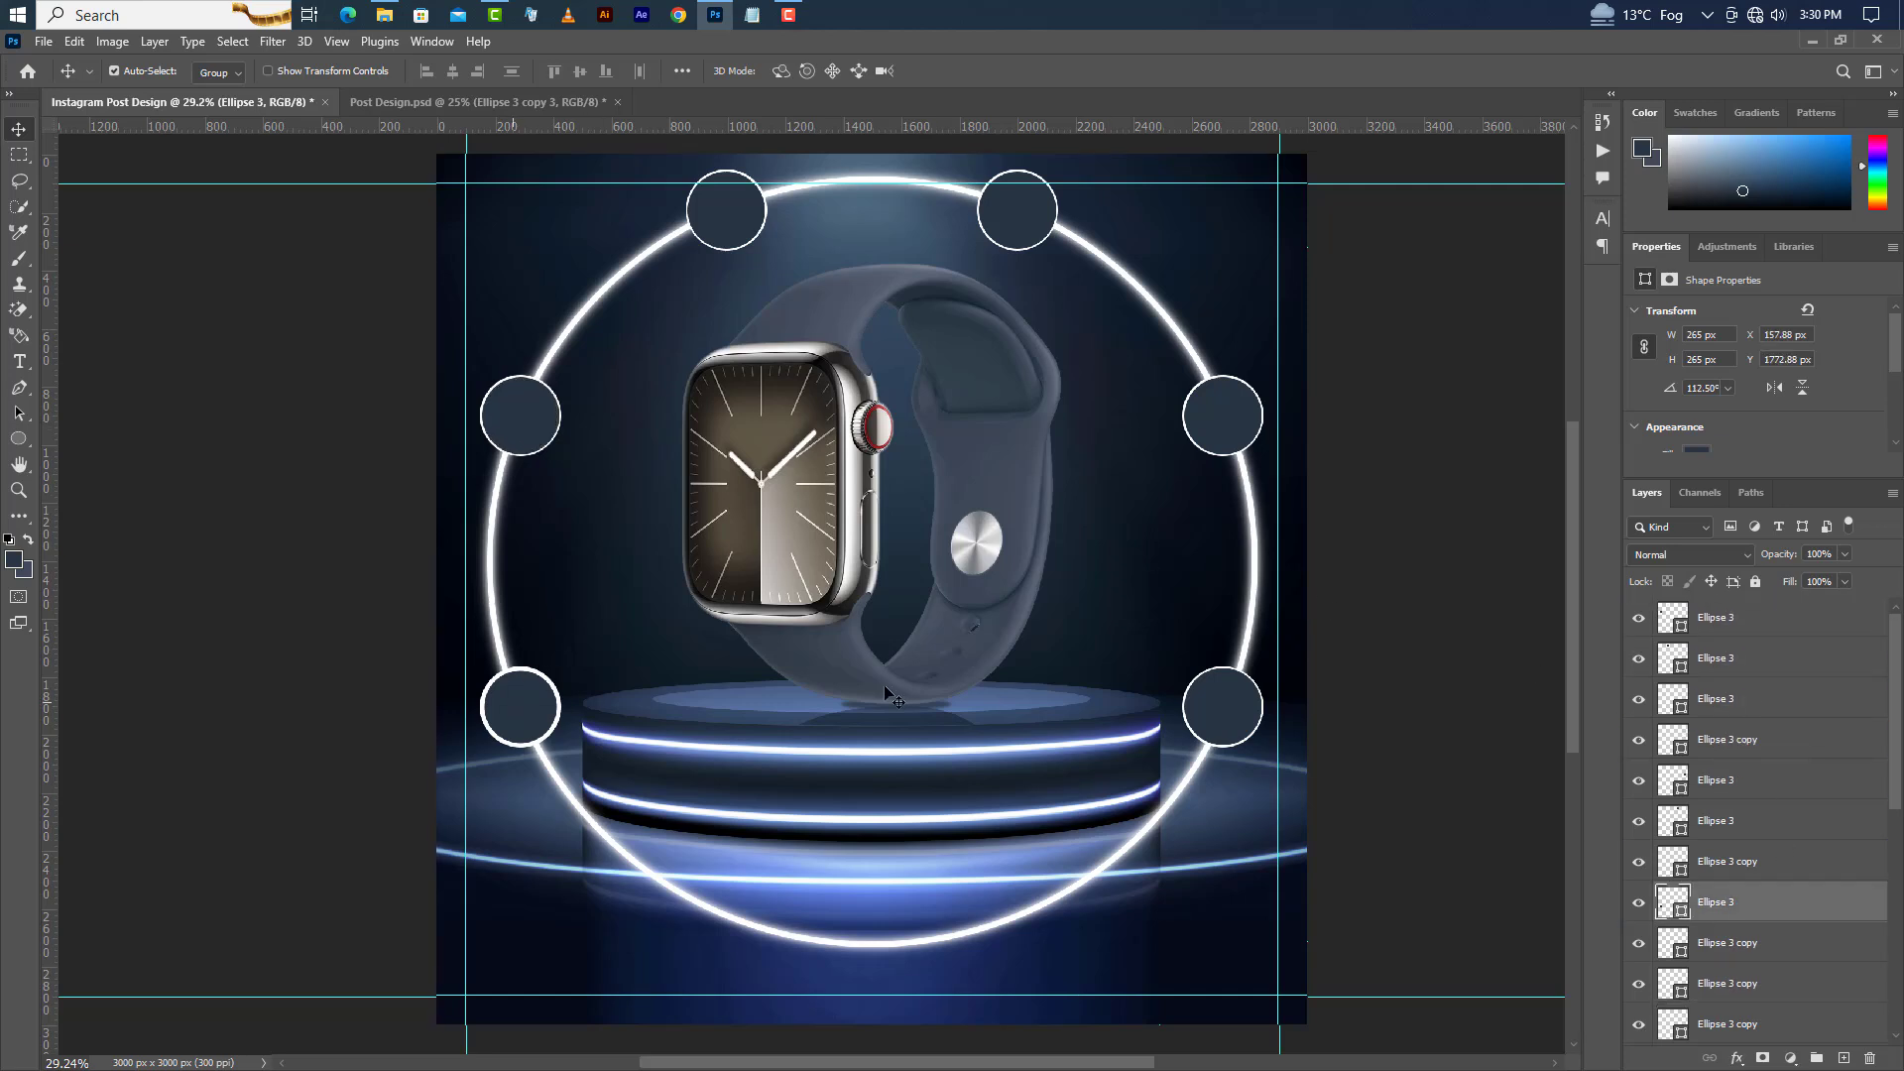
pyautogui.moveTo(1737, 862); pyautogui.dragTo(1736, 599)
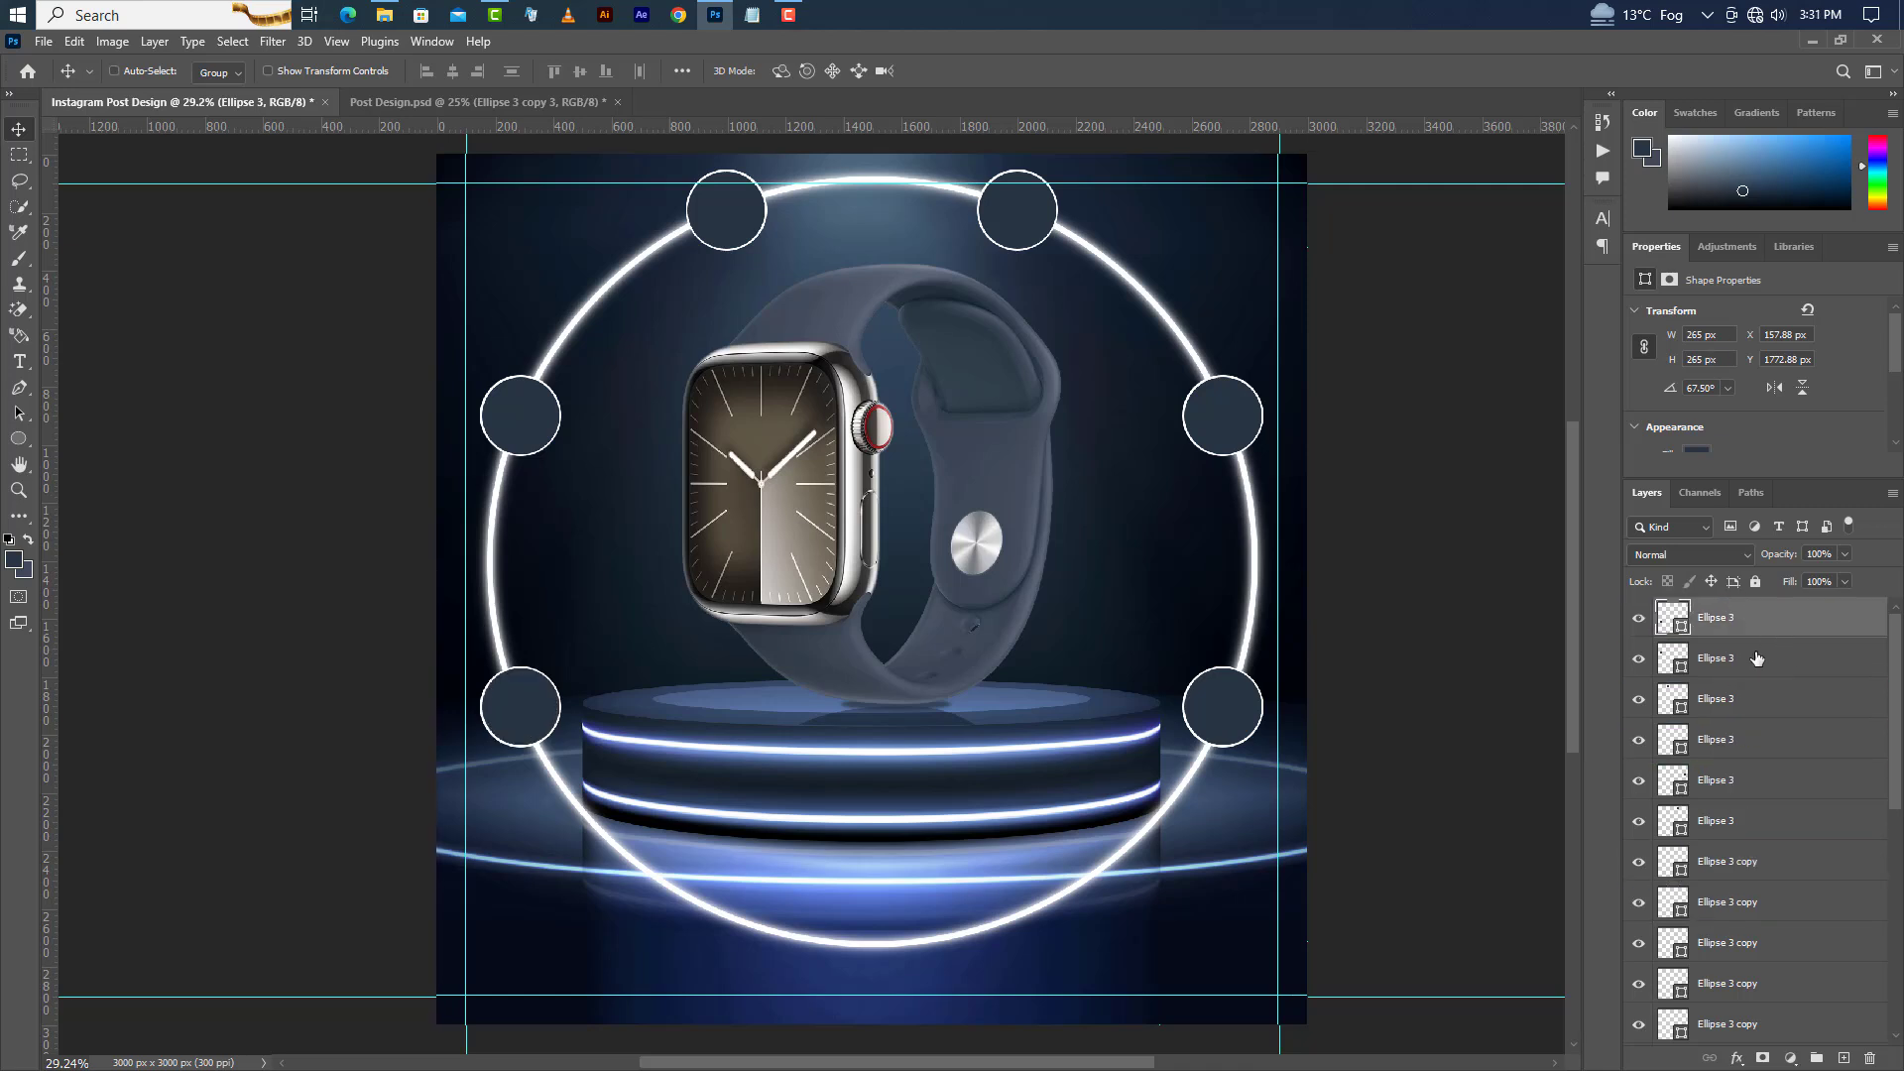
# Select the six Ellipse 3 layers and convert them into a single smart object.
pyautogui.keyDown('ctrl'); pyautogui.click(1757, 659); pyautogui.keyUp('ctrl')
pyautogui.keyDown('ctrl'); pyautogui.click(1755, 700); pyautogui.keyUp('ctrl')
pyautogui.keyDown('ctrl'); pyautogui.click(1752, 740); pyautogui.keyUp('ctrl')
pyautogui.keyDown('ctrl'); pyautogui.click(1751, 781); pyautogui.keyUp('ctrl')
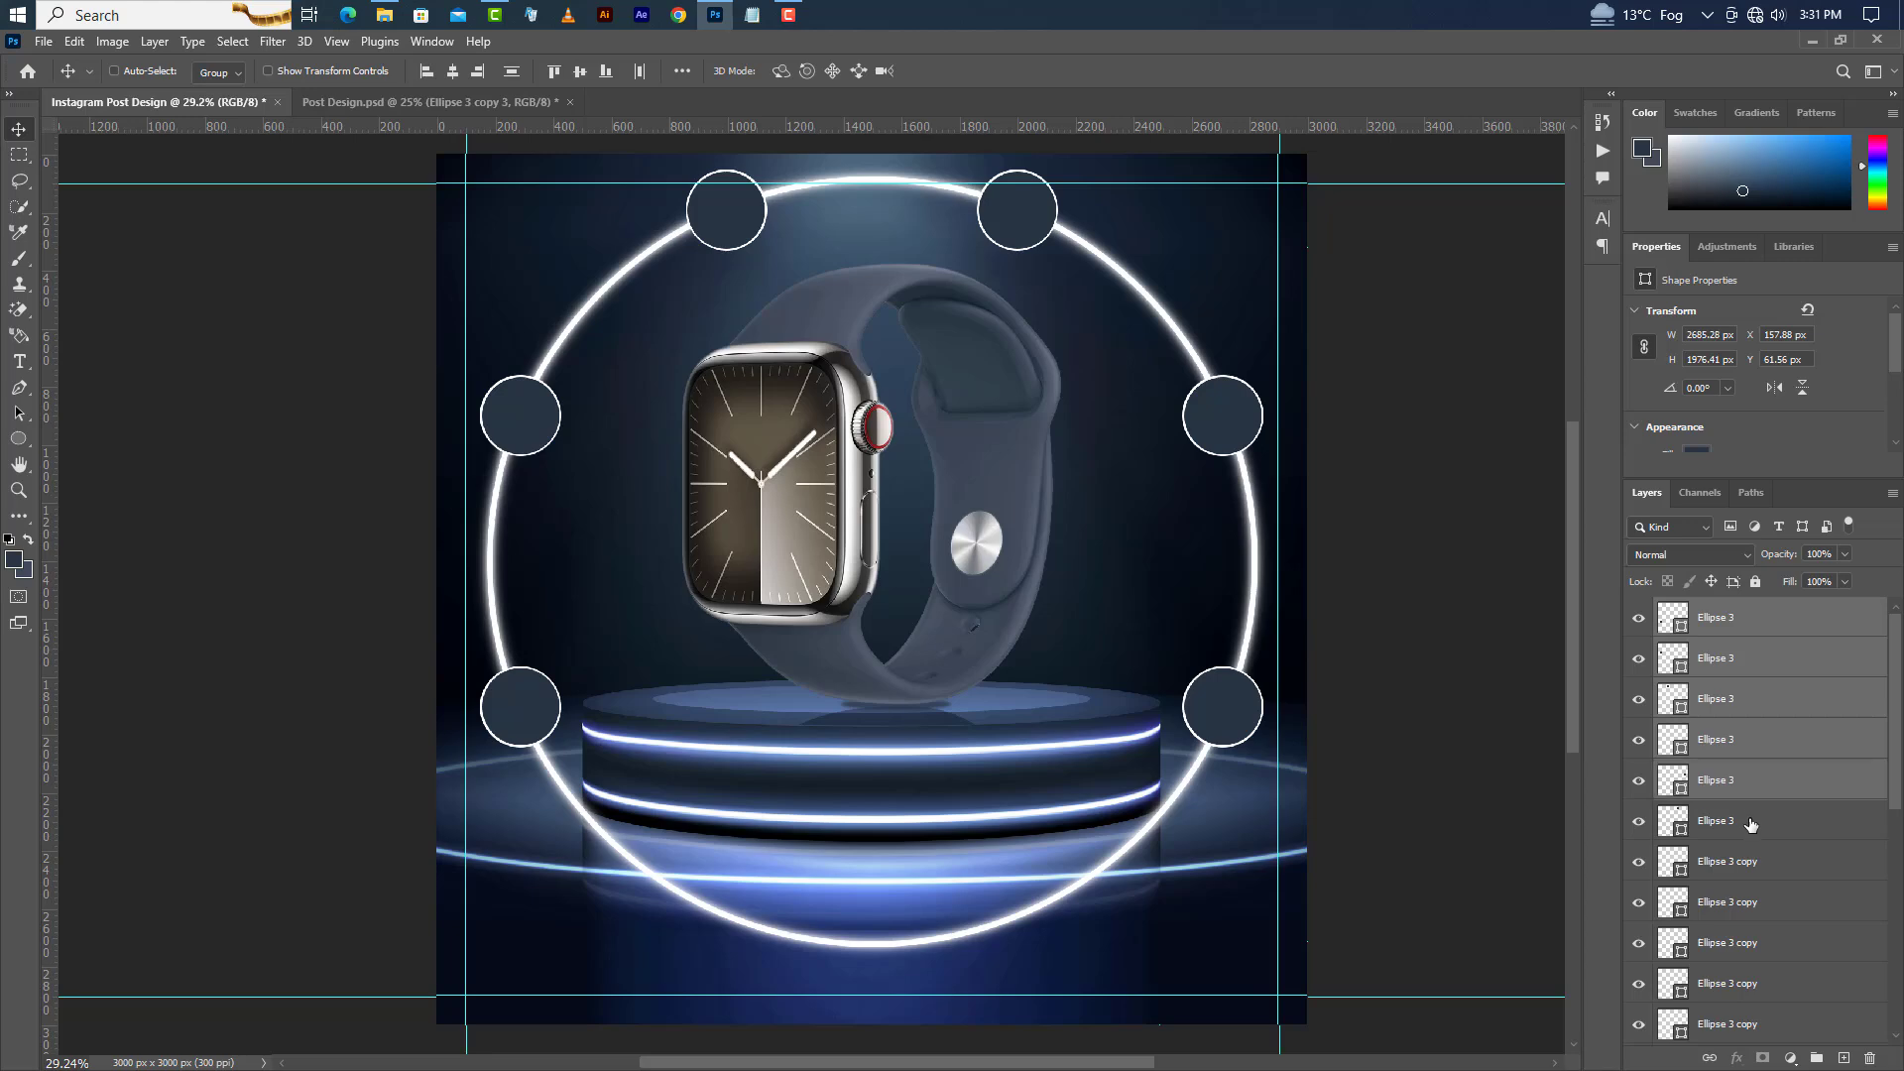
pyautogui.keyDown('ctrl'); pyautogui.click(1752, 822); pyautogui.keyUp('ctrl')
pyautogui.rightClick(1802, 624)
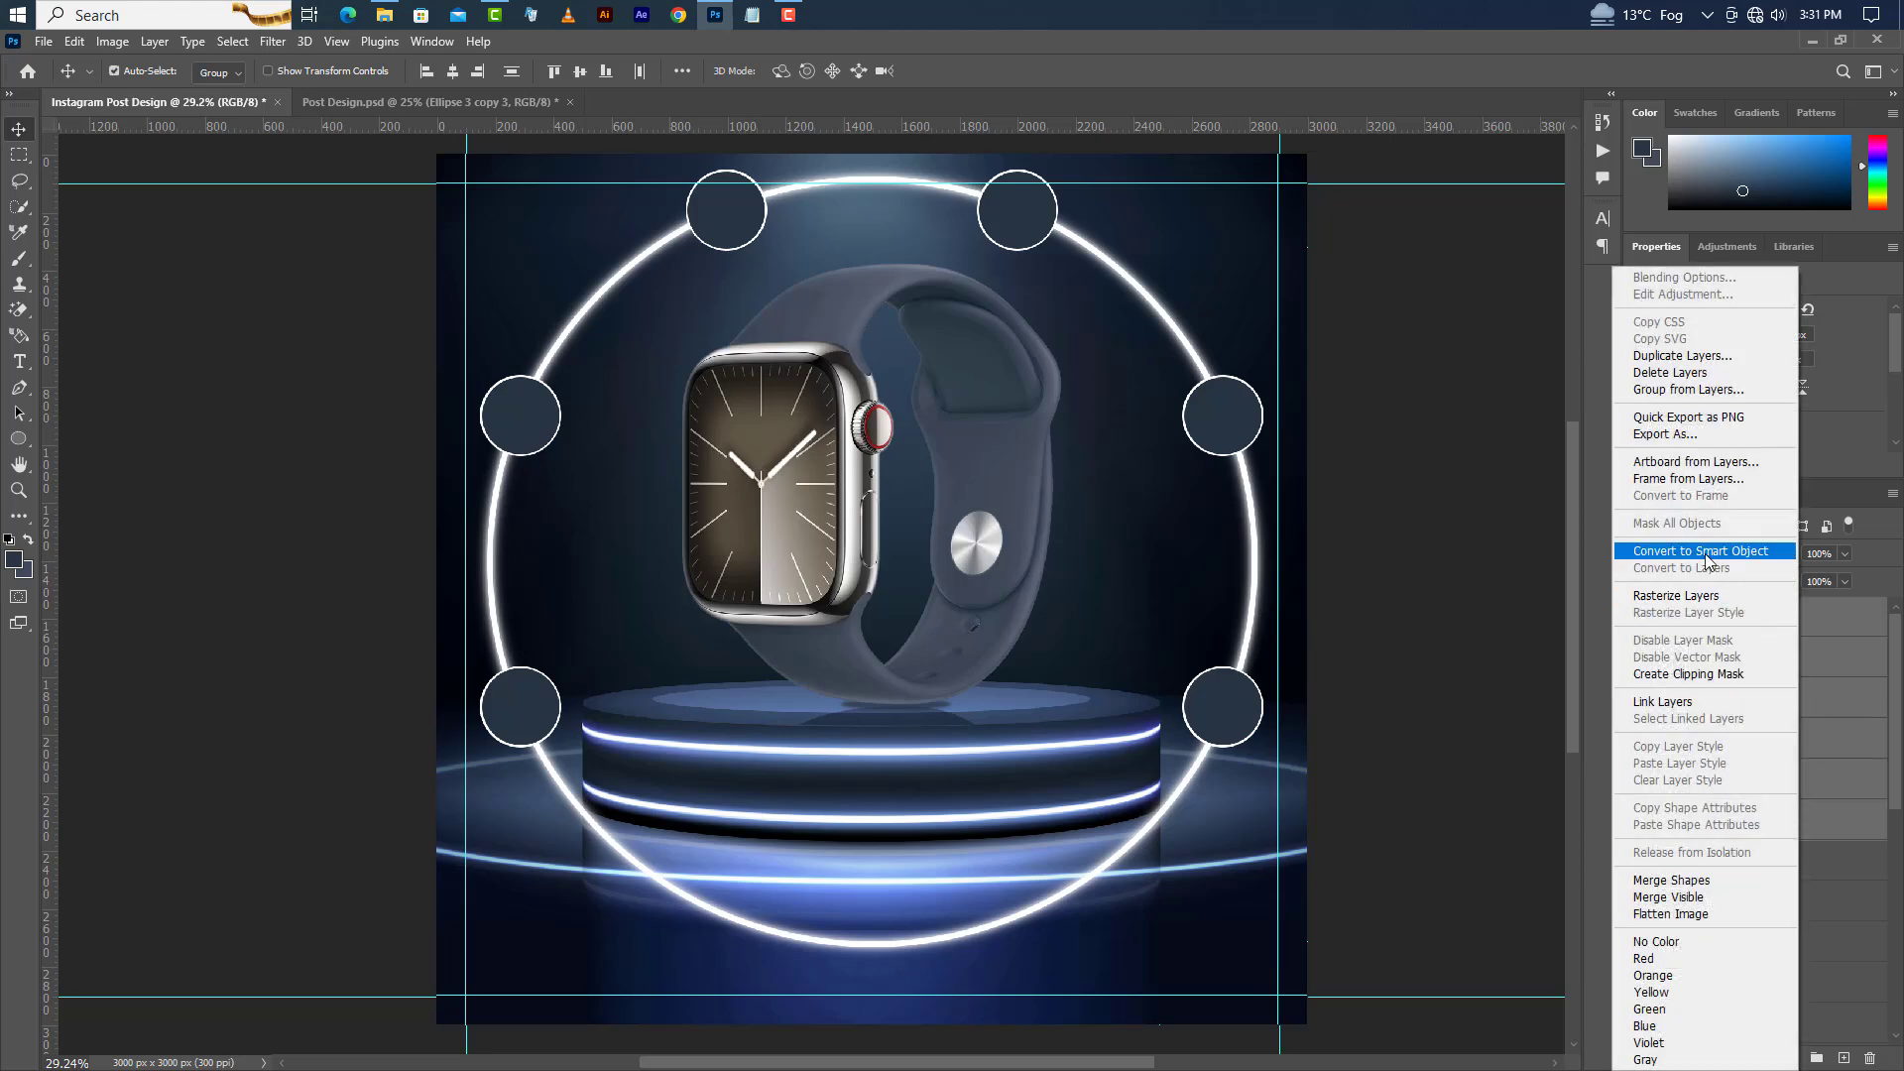
pyautogui.click(1708, 553)
# Load the smart object's circles as a selection, then delete the smart object layer.
pyautogui.keyDown('ctrl'); pyautogui.click(1675, 619); pyautogui.keyUp('ctrl')
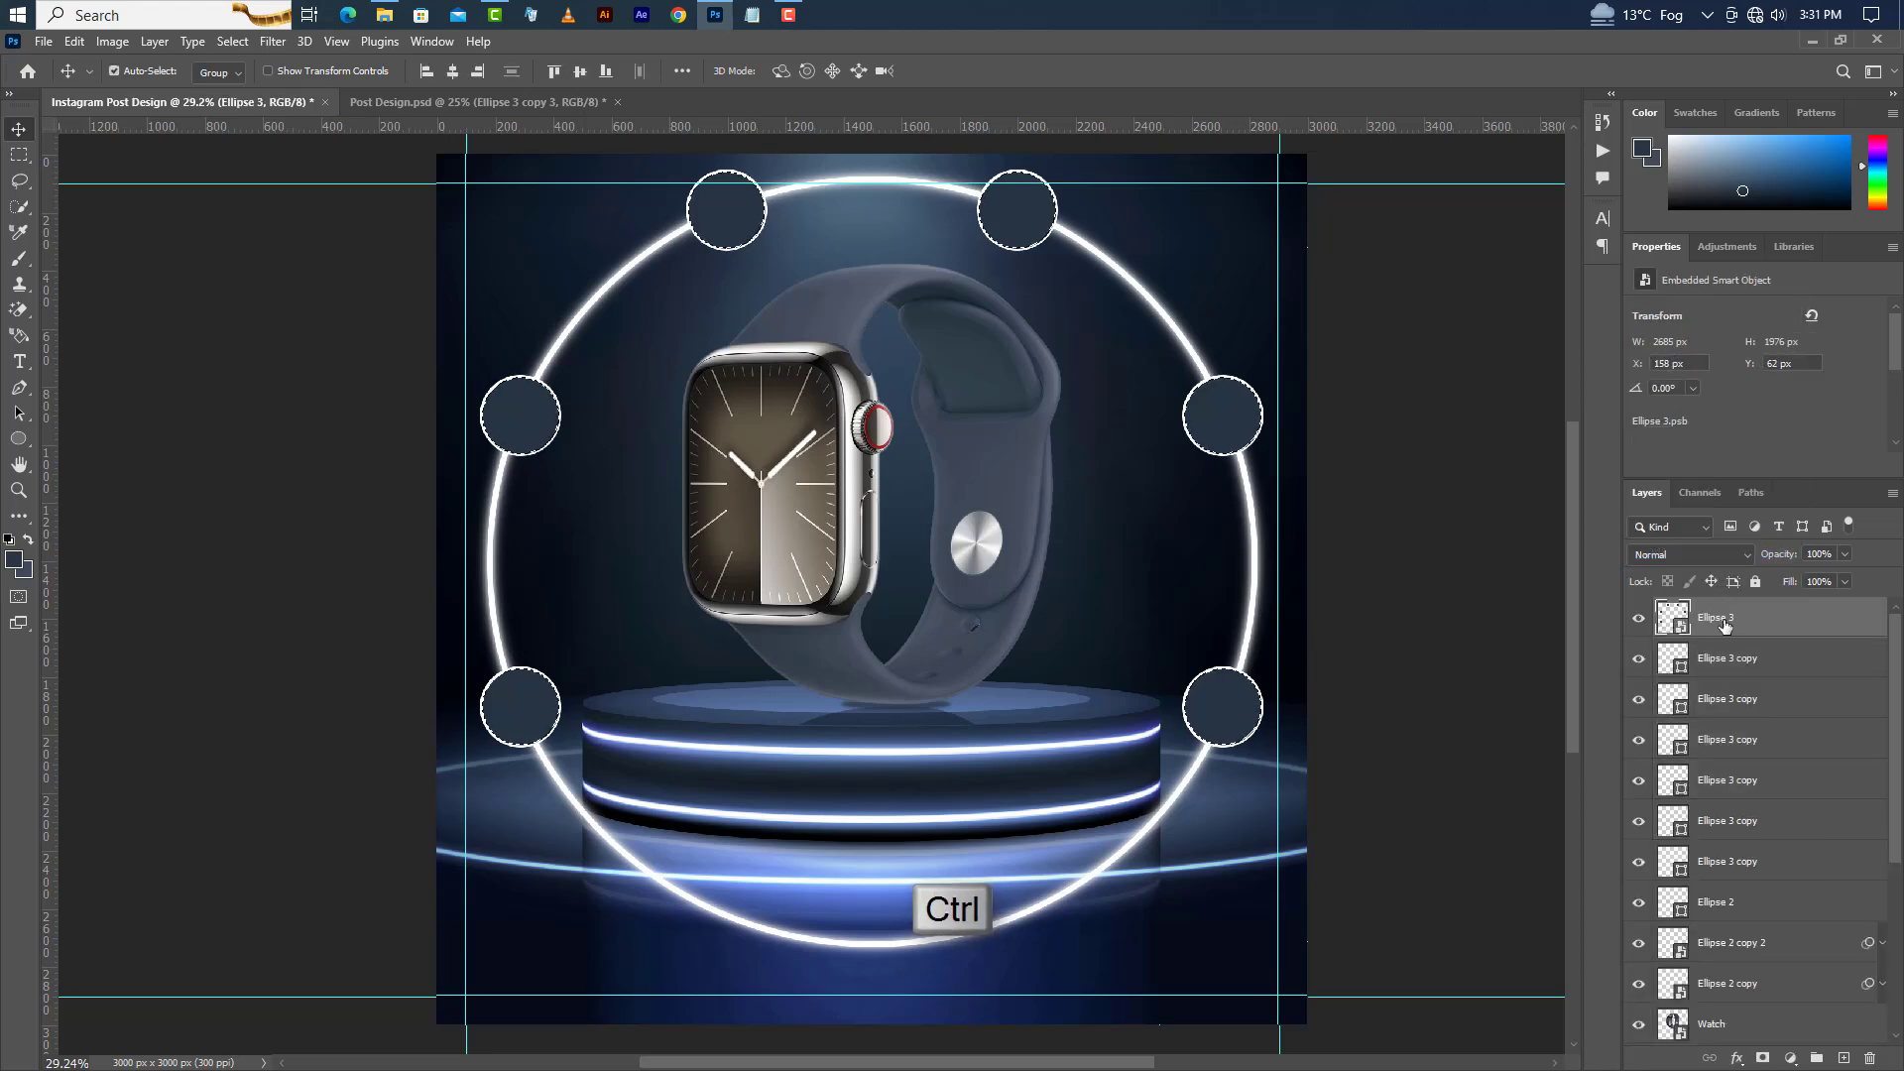
pyautogui.click(1871, 1059)
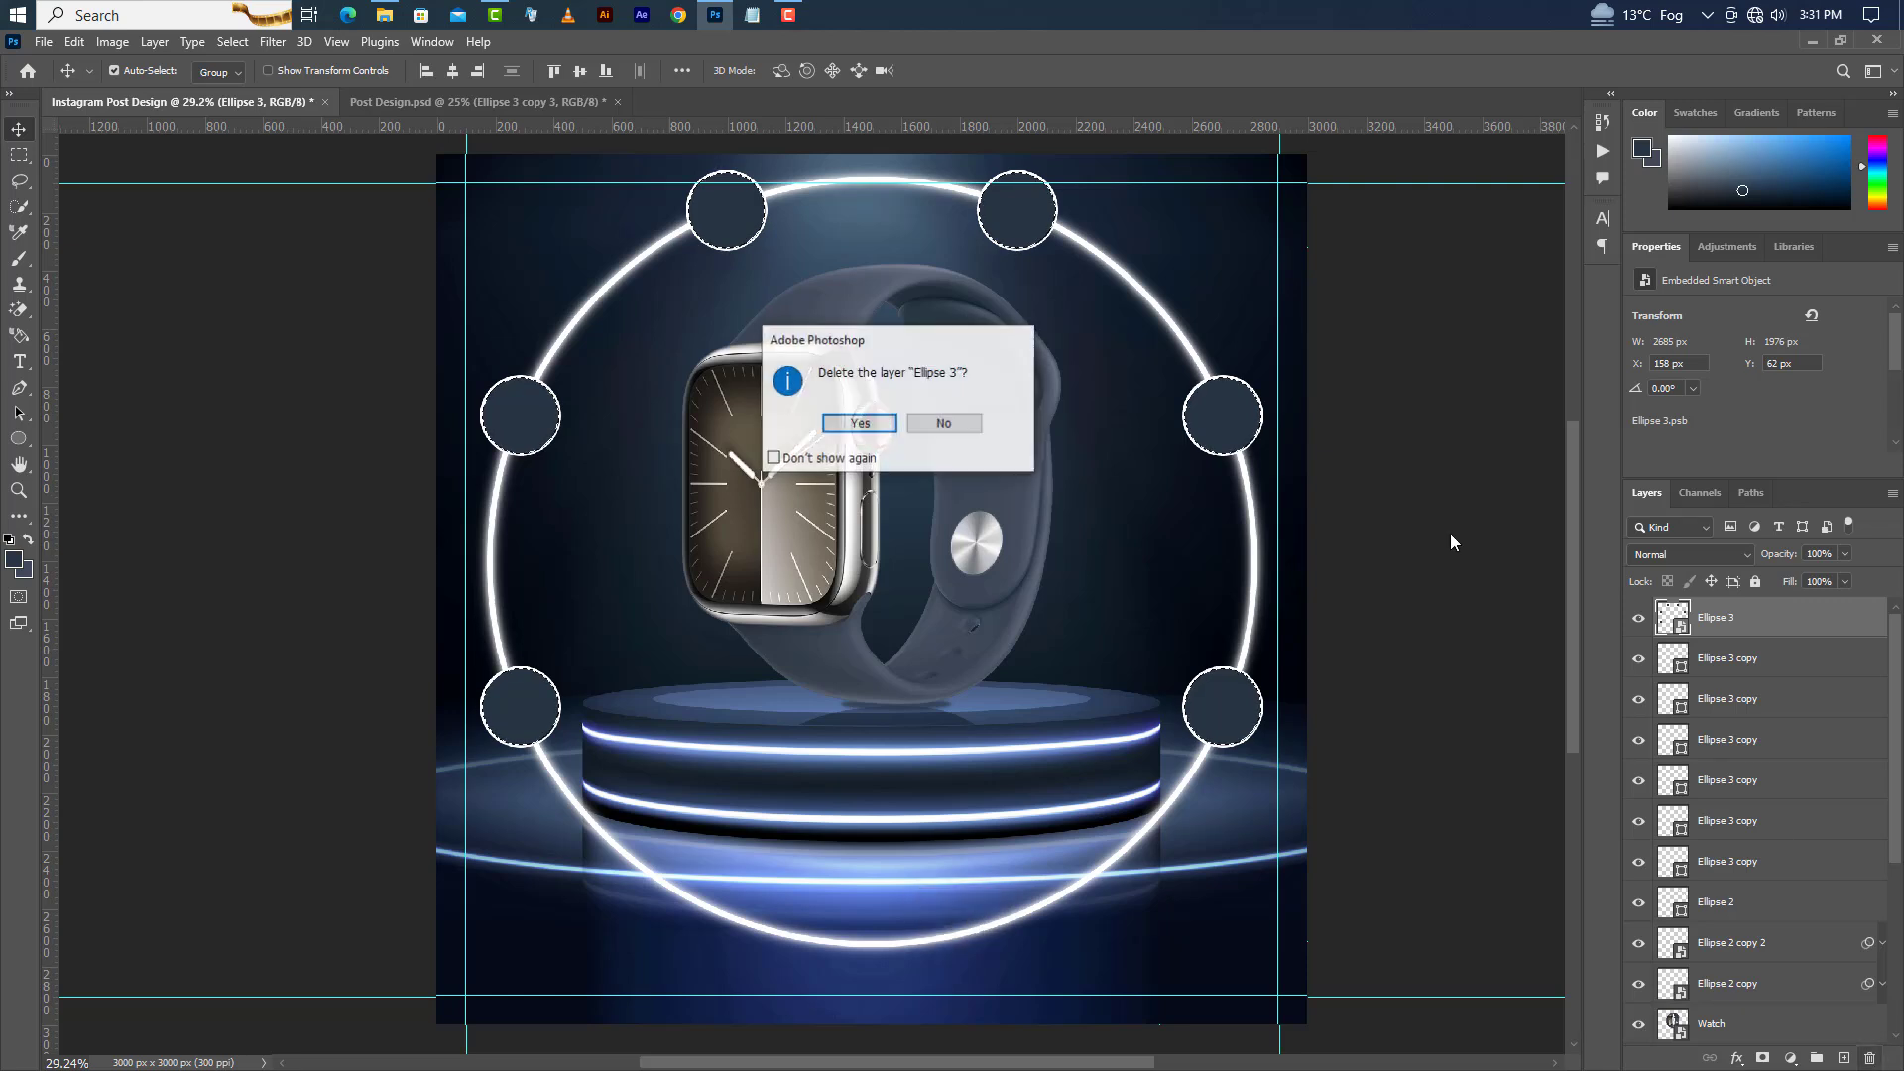
pyautogui.click(859, 423)
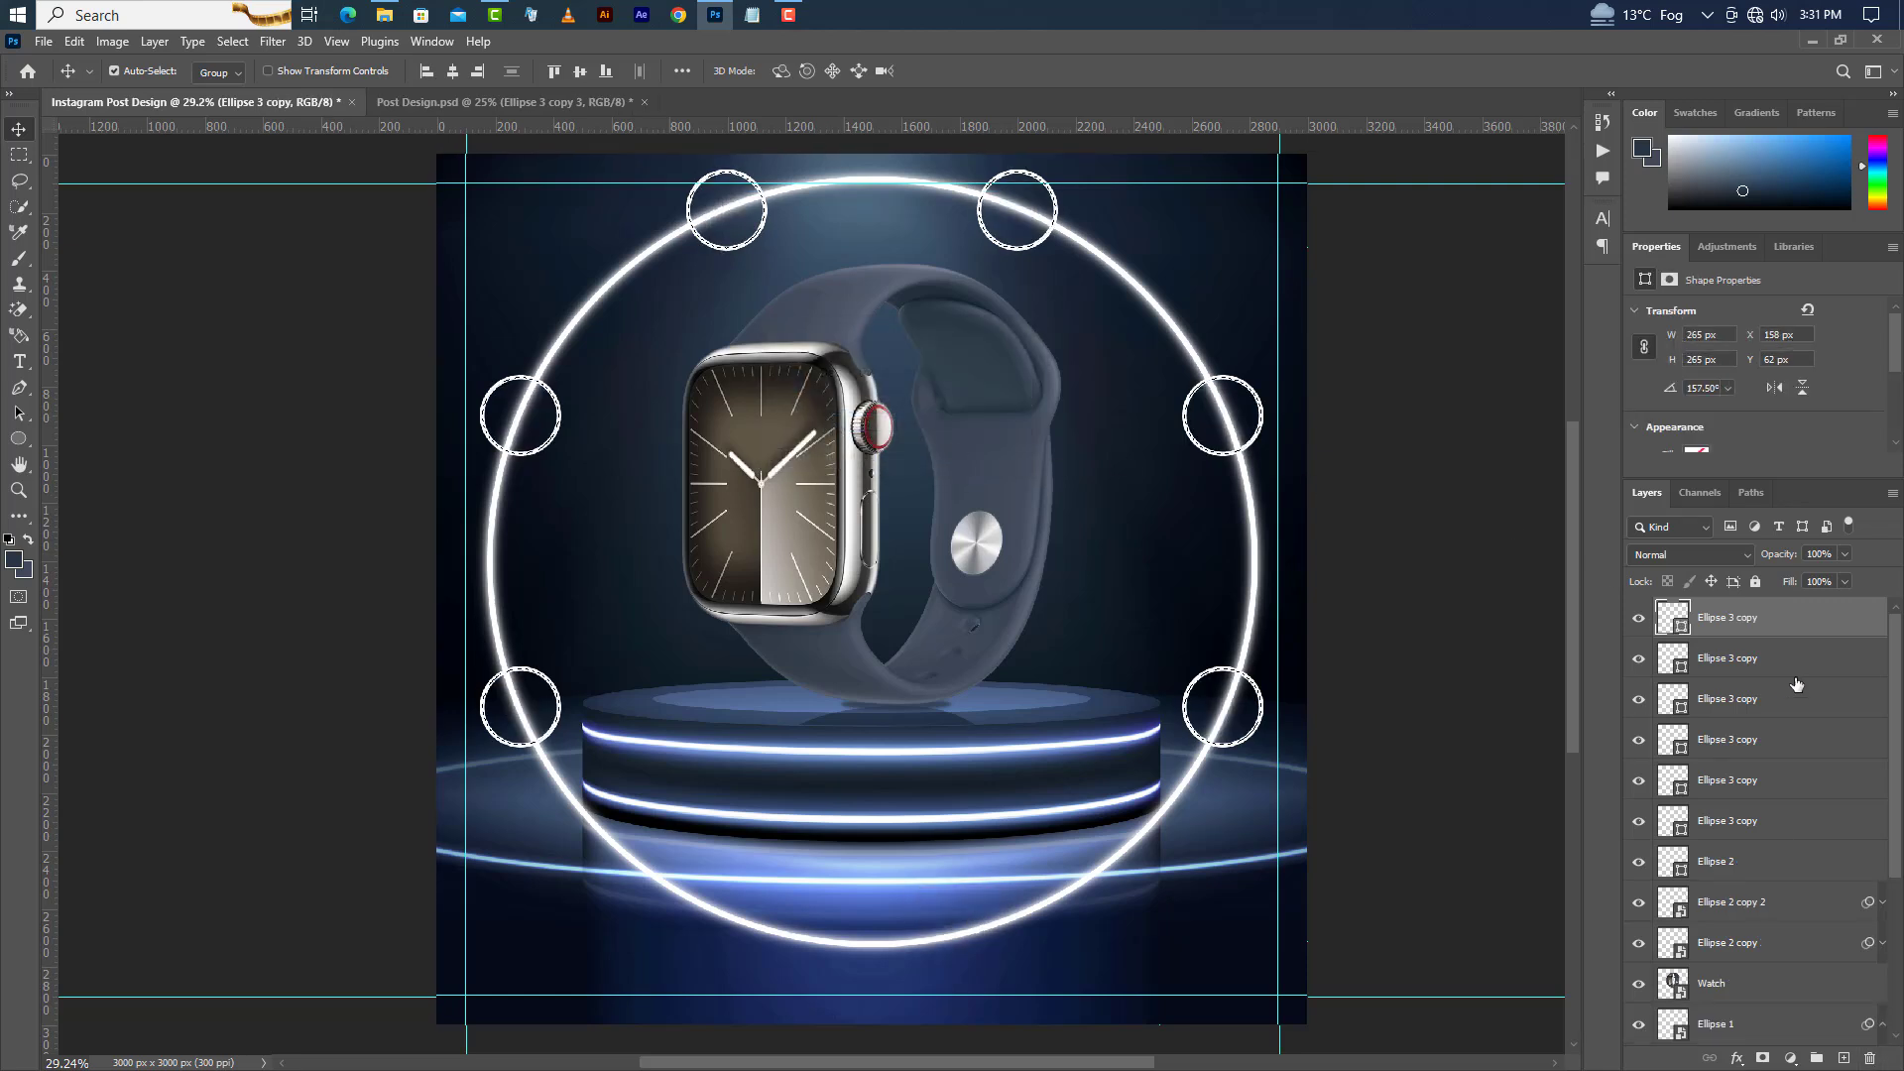
# Rasterize the Ellipse 2 layer and delete the selected circle areas from it.
pyautogui.click(1785, 873)
pyautogui.rightClick(1785, 875)
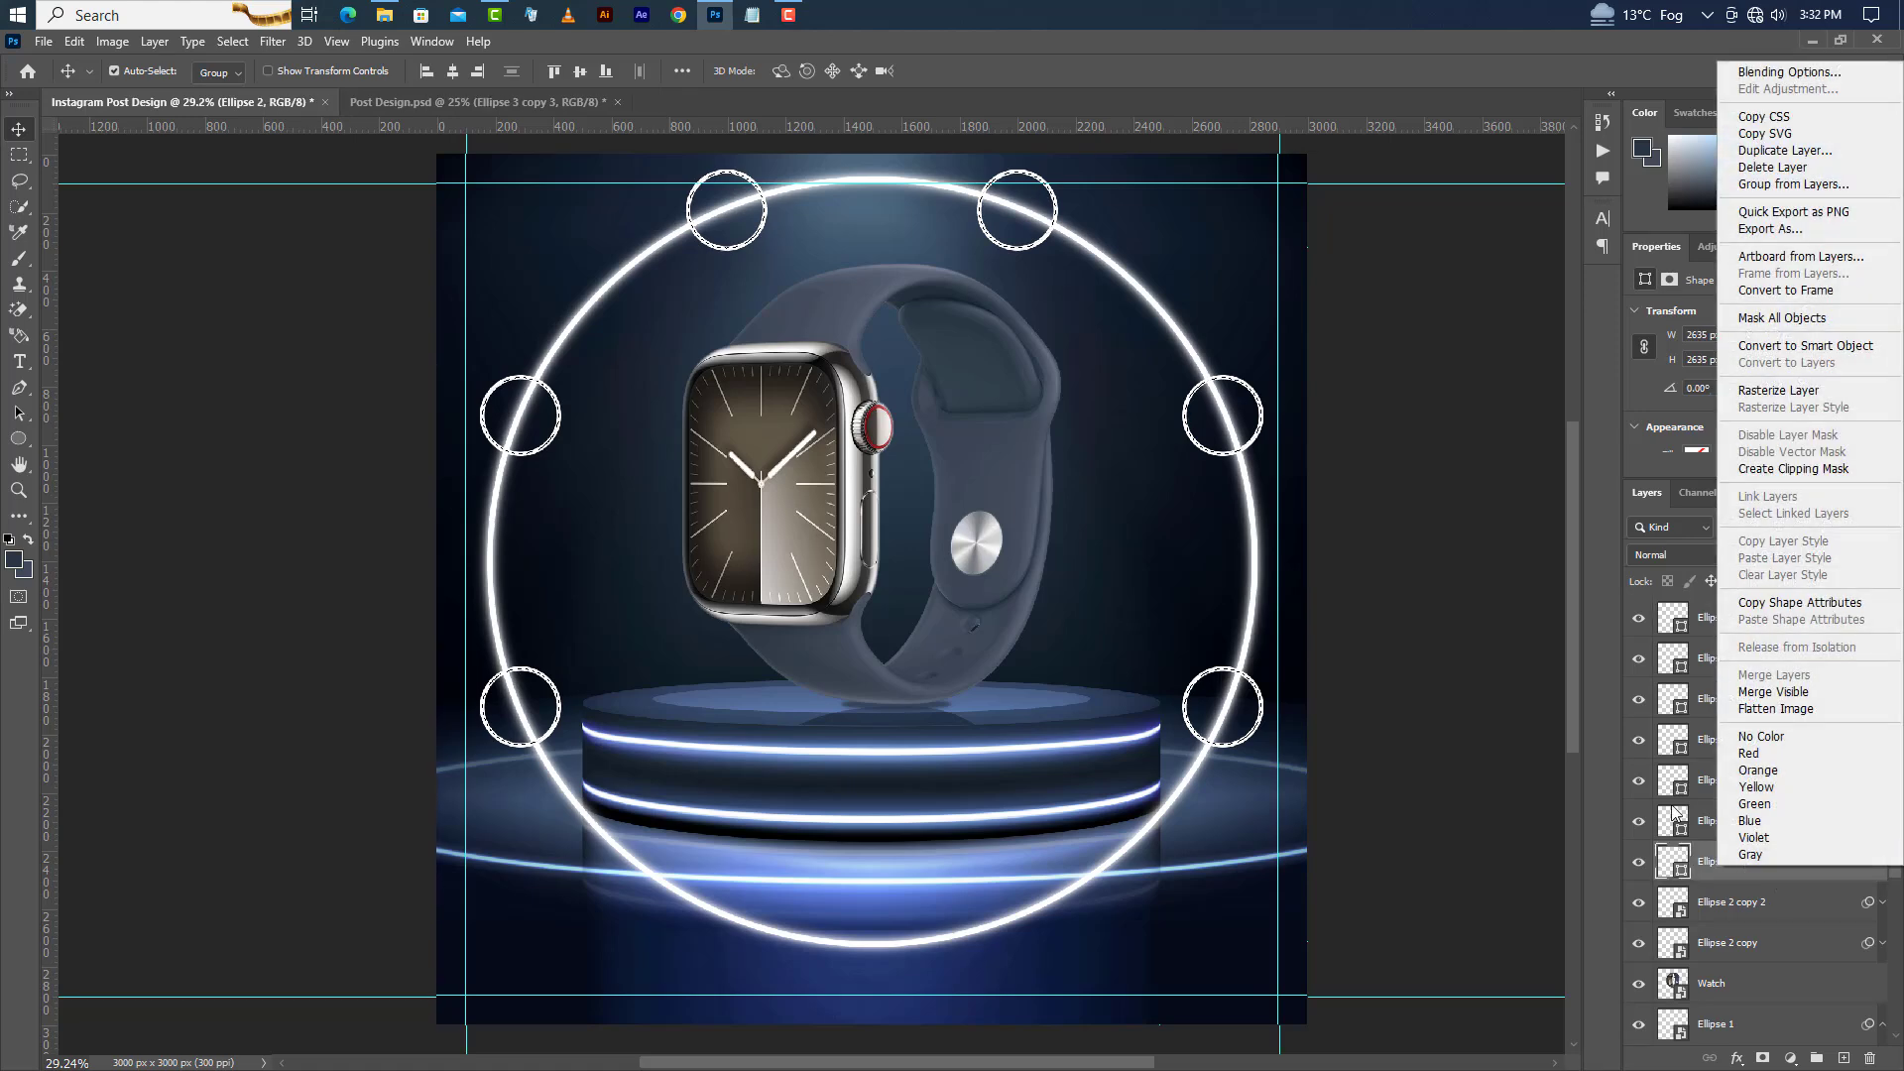
pyautogui.click(1763, 391)
pyautogui.press('Delete')
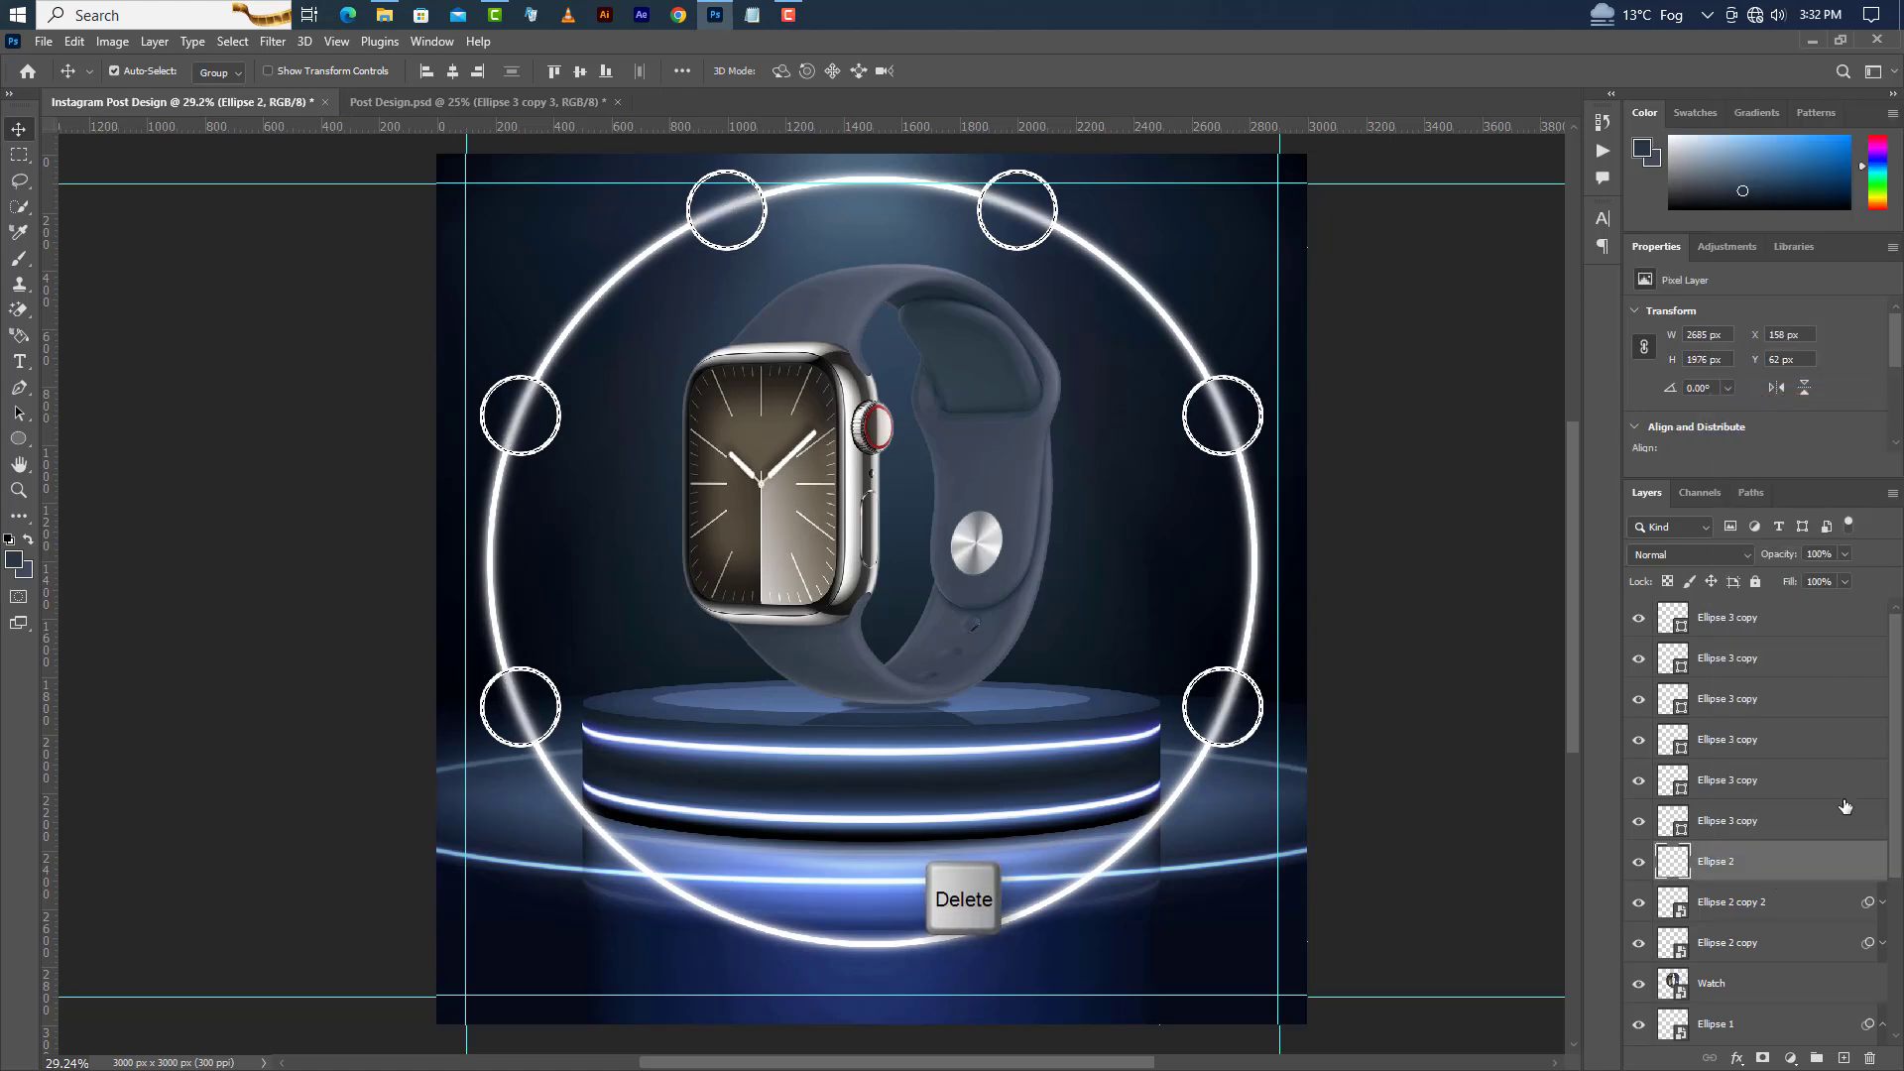
# Rasterize the Ellipse 2 copy 2 layer and delete the selected circle areas from it.
pyautogui.click(1791, 902)
pyautogui.rightClick(1790, 903)
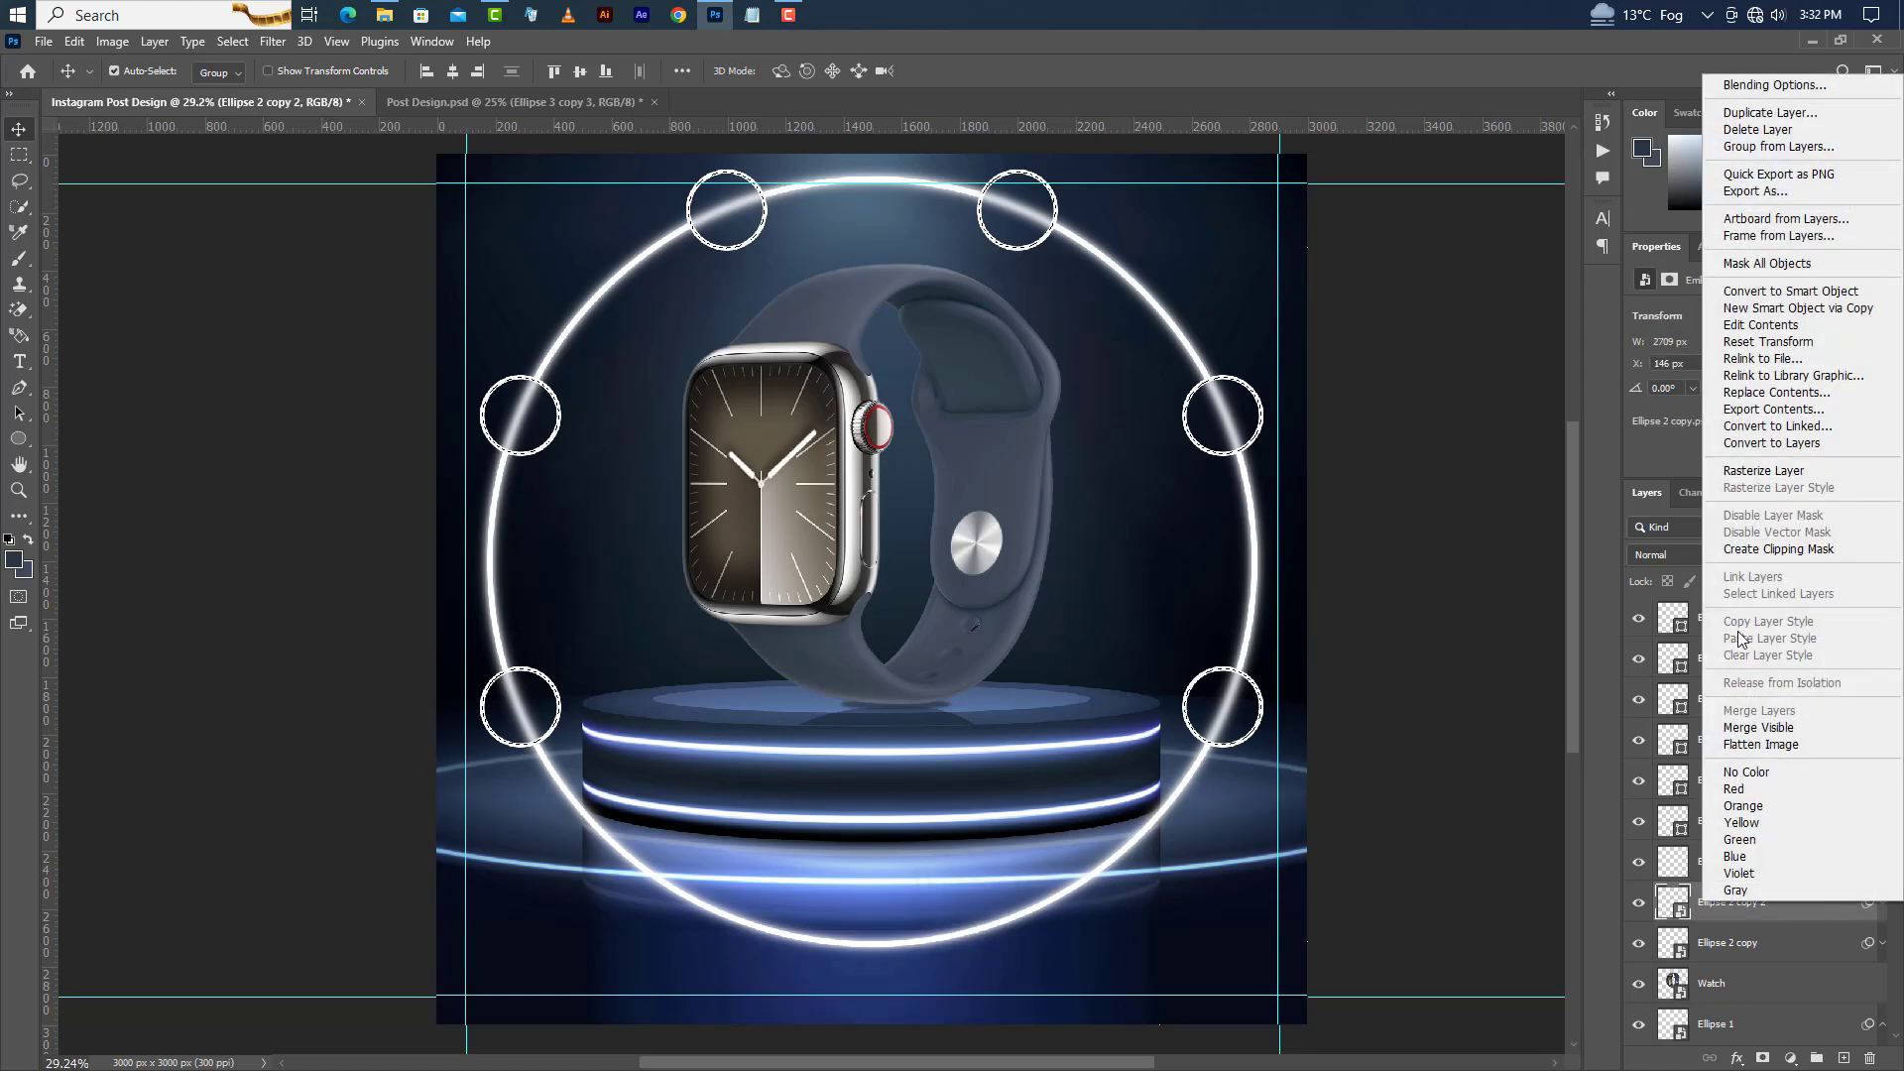
pyautogui.click(1753, 471)
pyautogui.press('Delete')
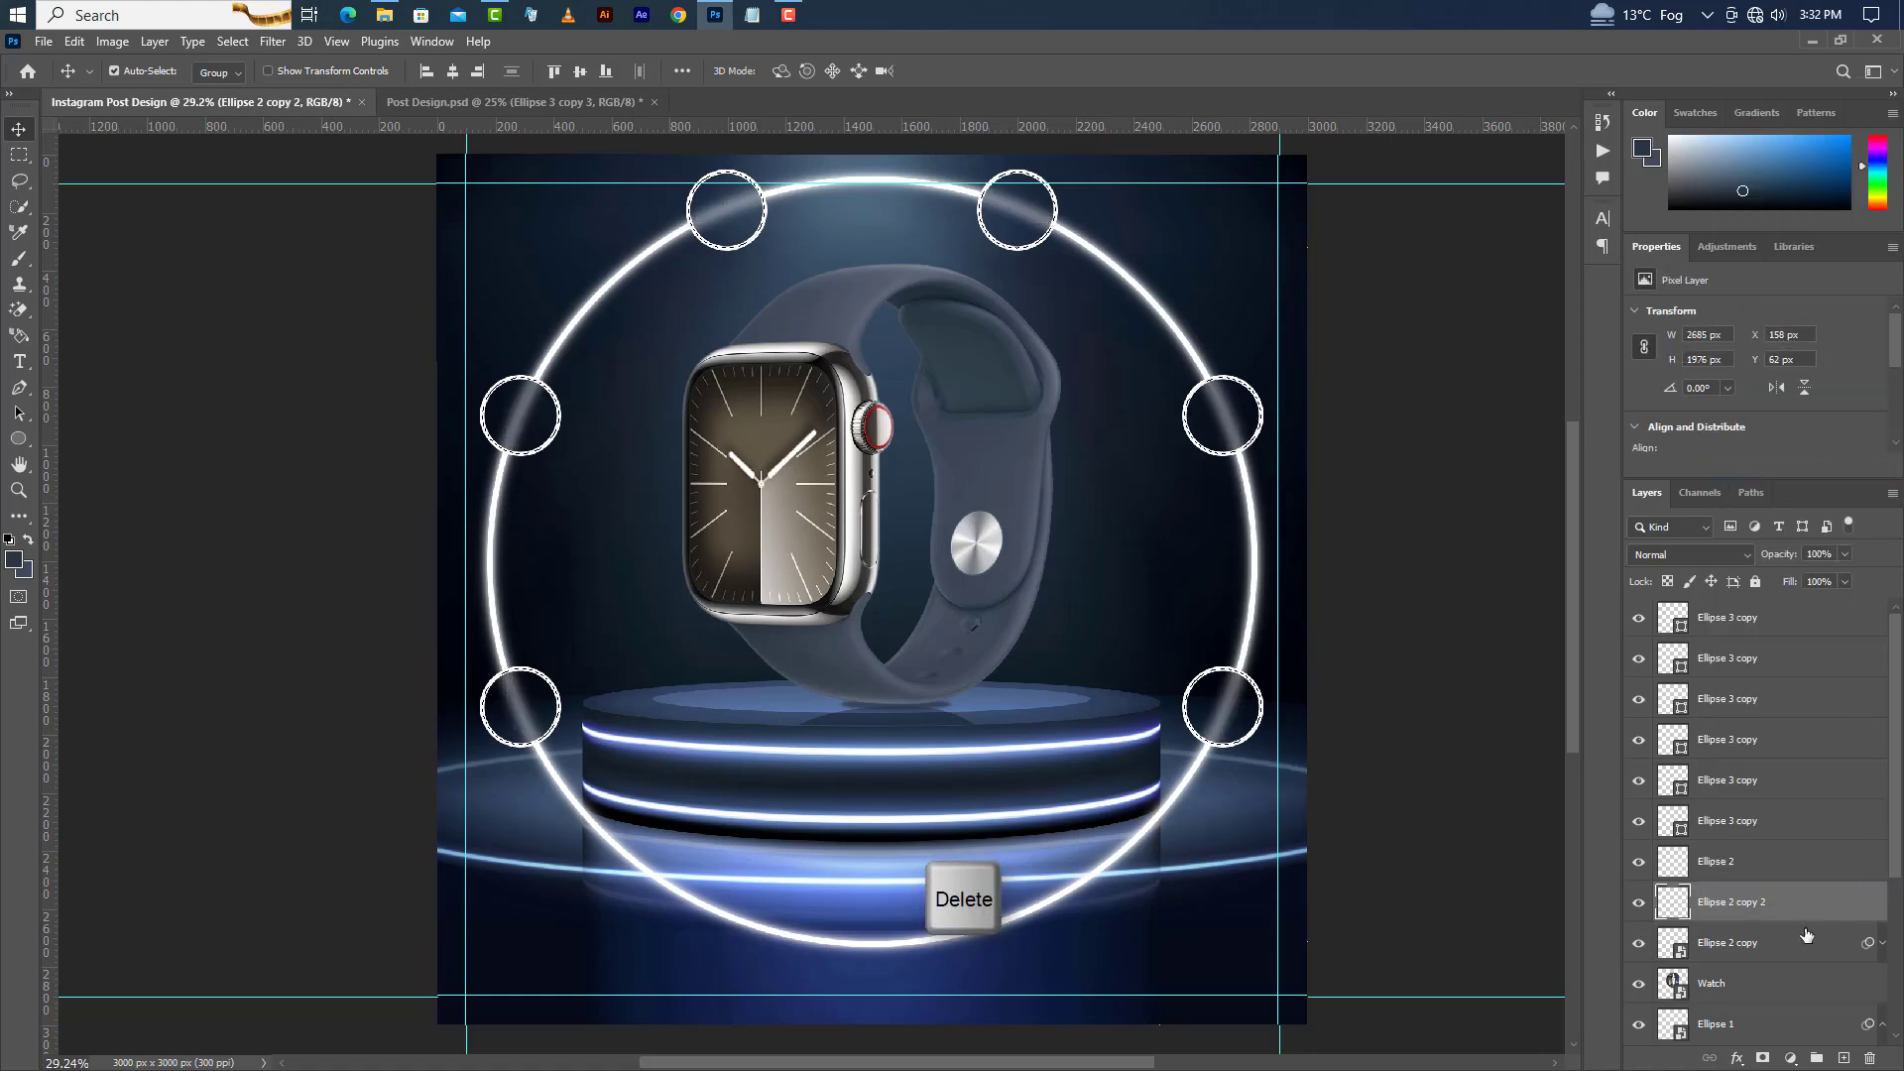
# Rasterize the Ellipse 2 copy layer, delete the selected circle areas from it, and deselect.
pyautogui.click(1807, 935)
pyautogui.rightClick(1807, 936)
pyautogui.click(1739, 508)
pyautogui.press('Delete')
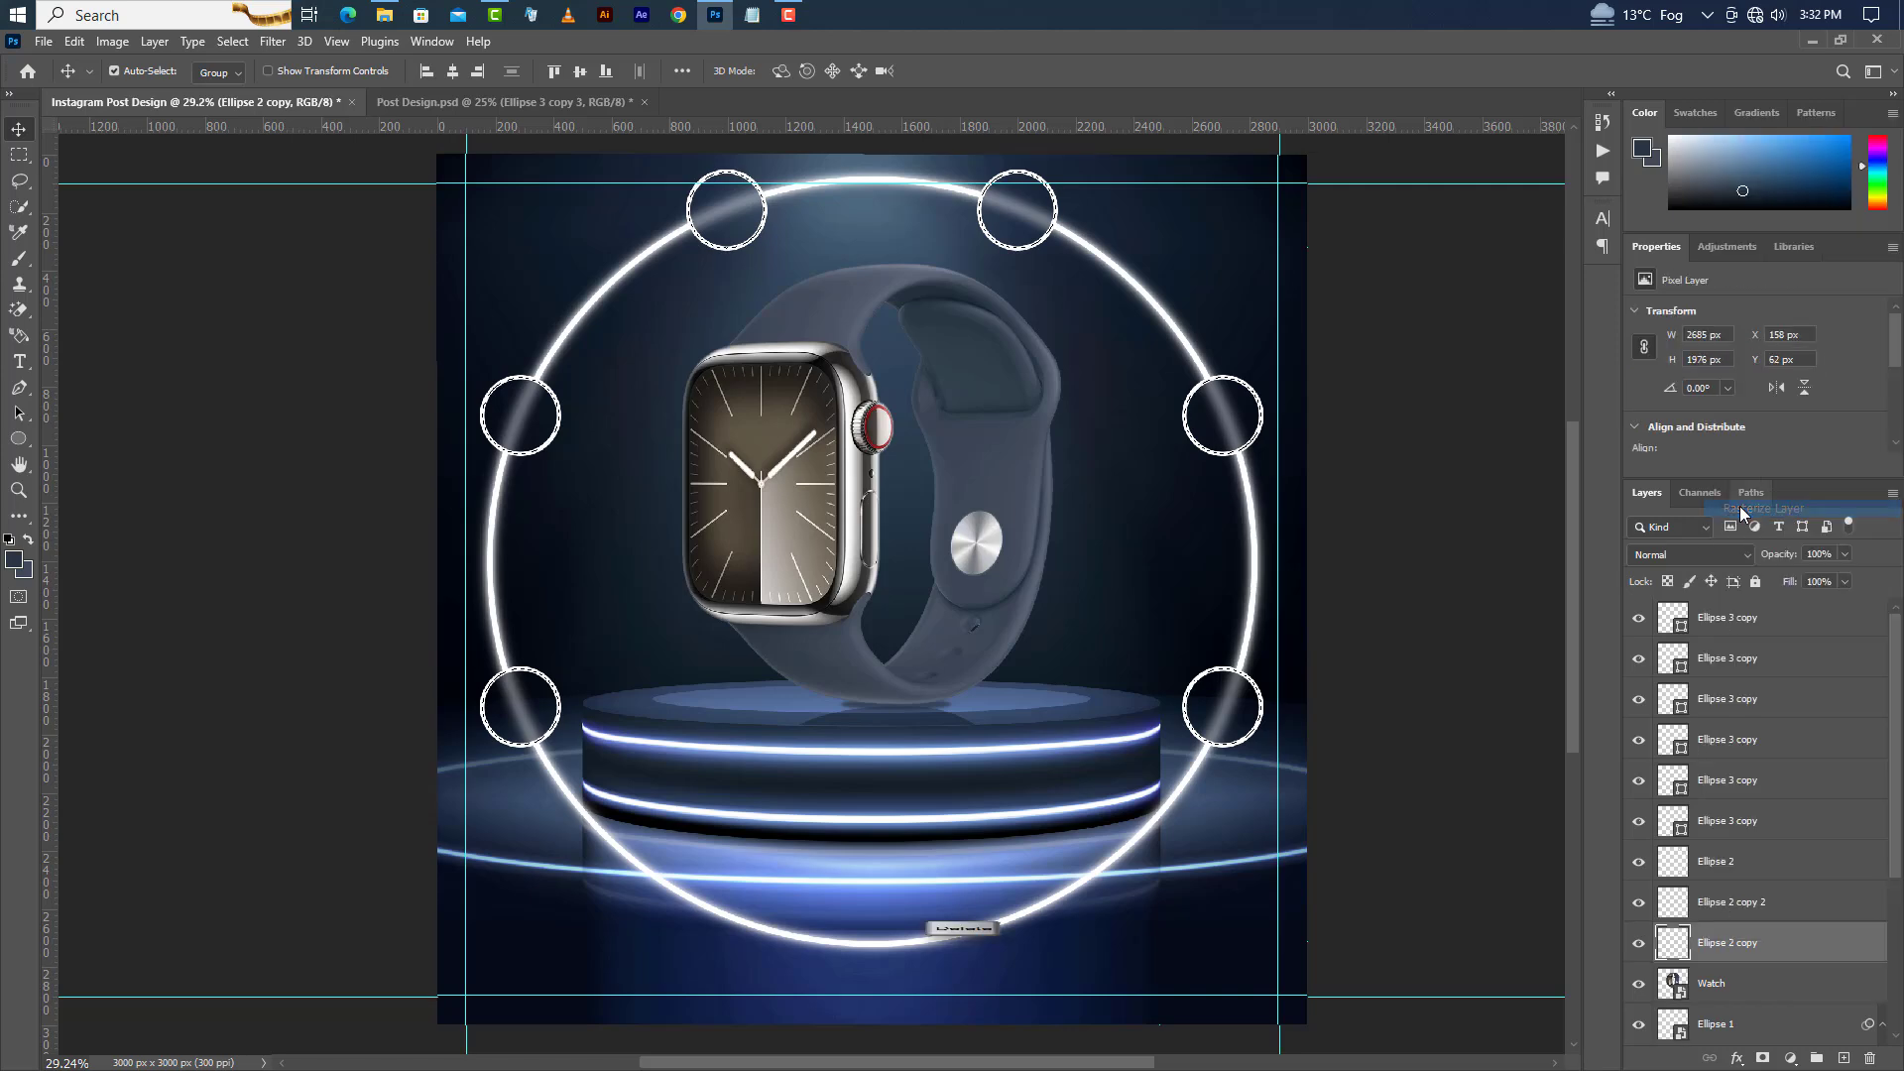
pyautogui.click(232, 41)
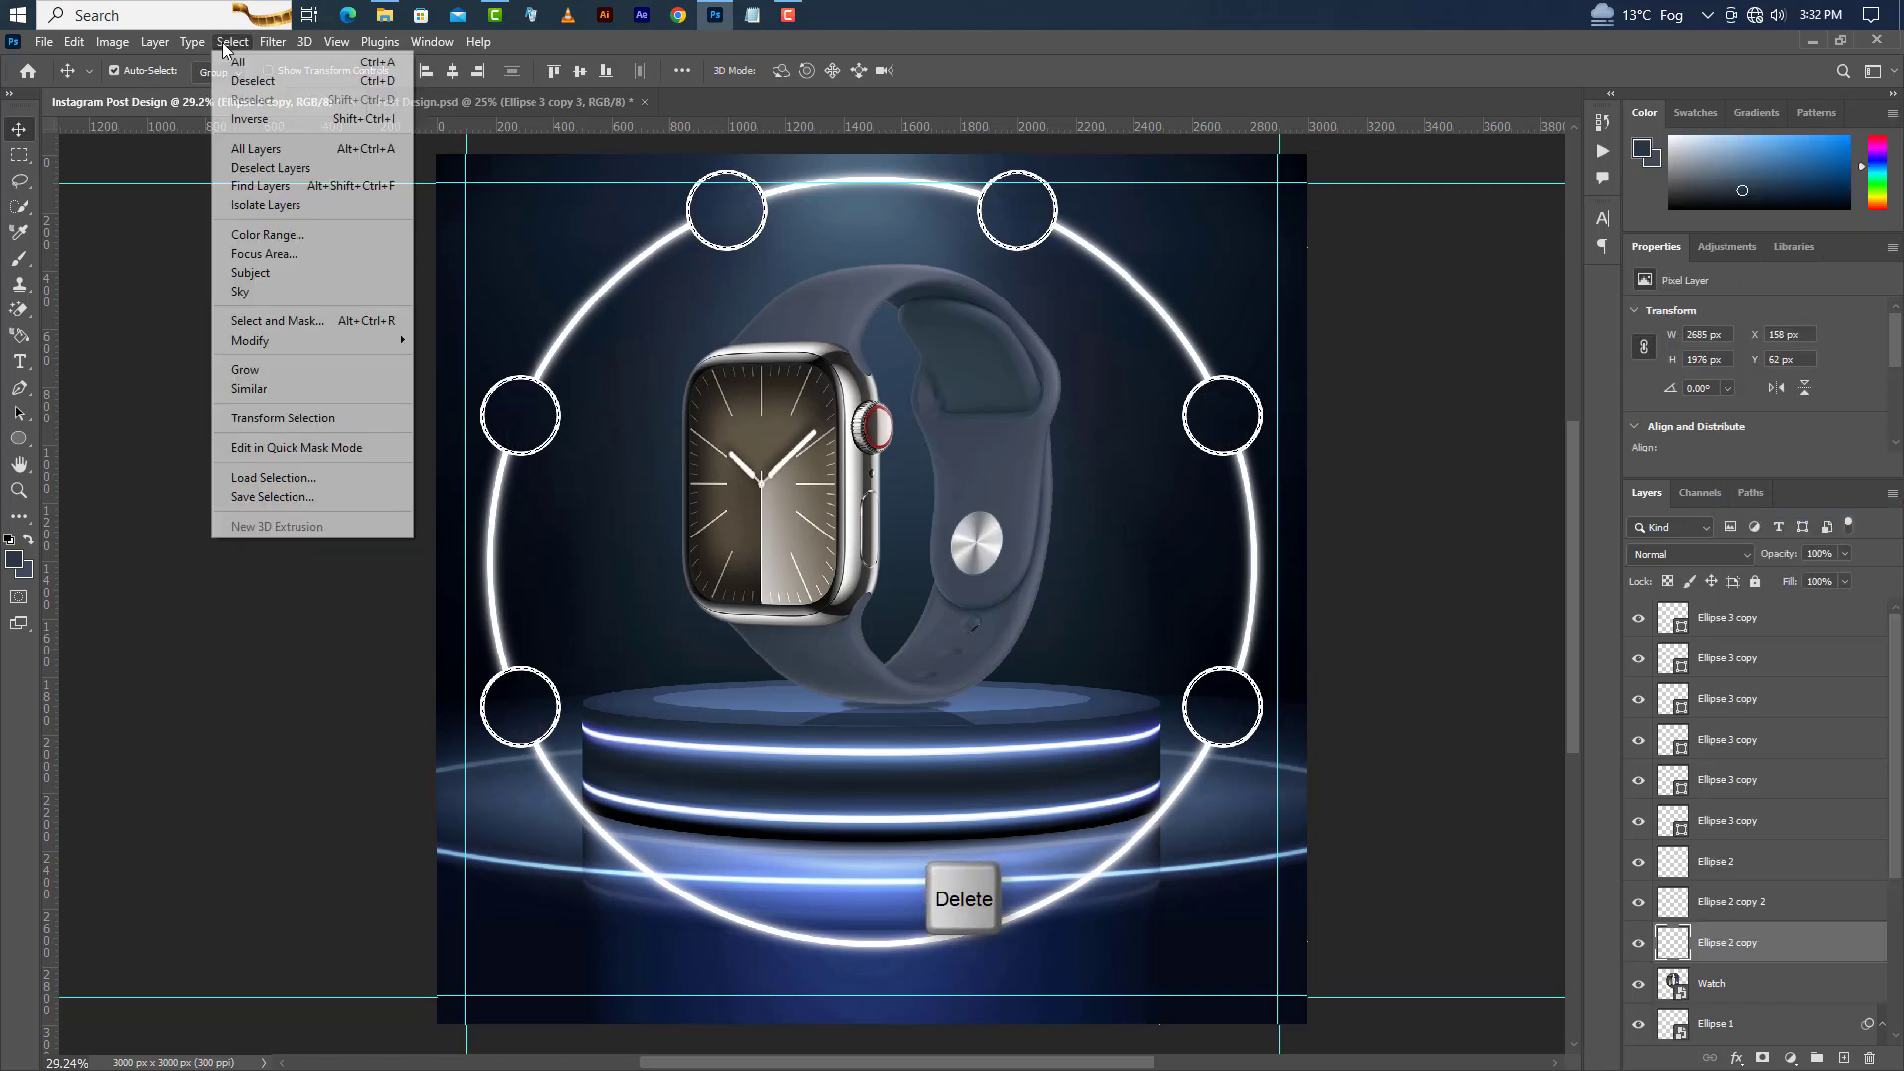
pyautogui.click(243, 80)
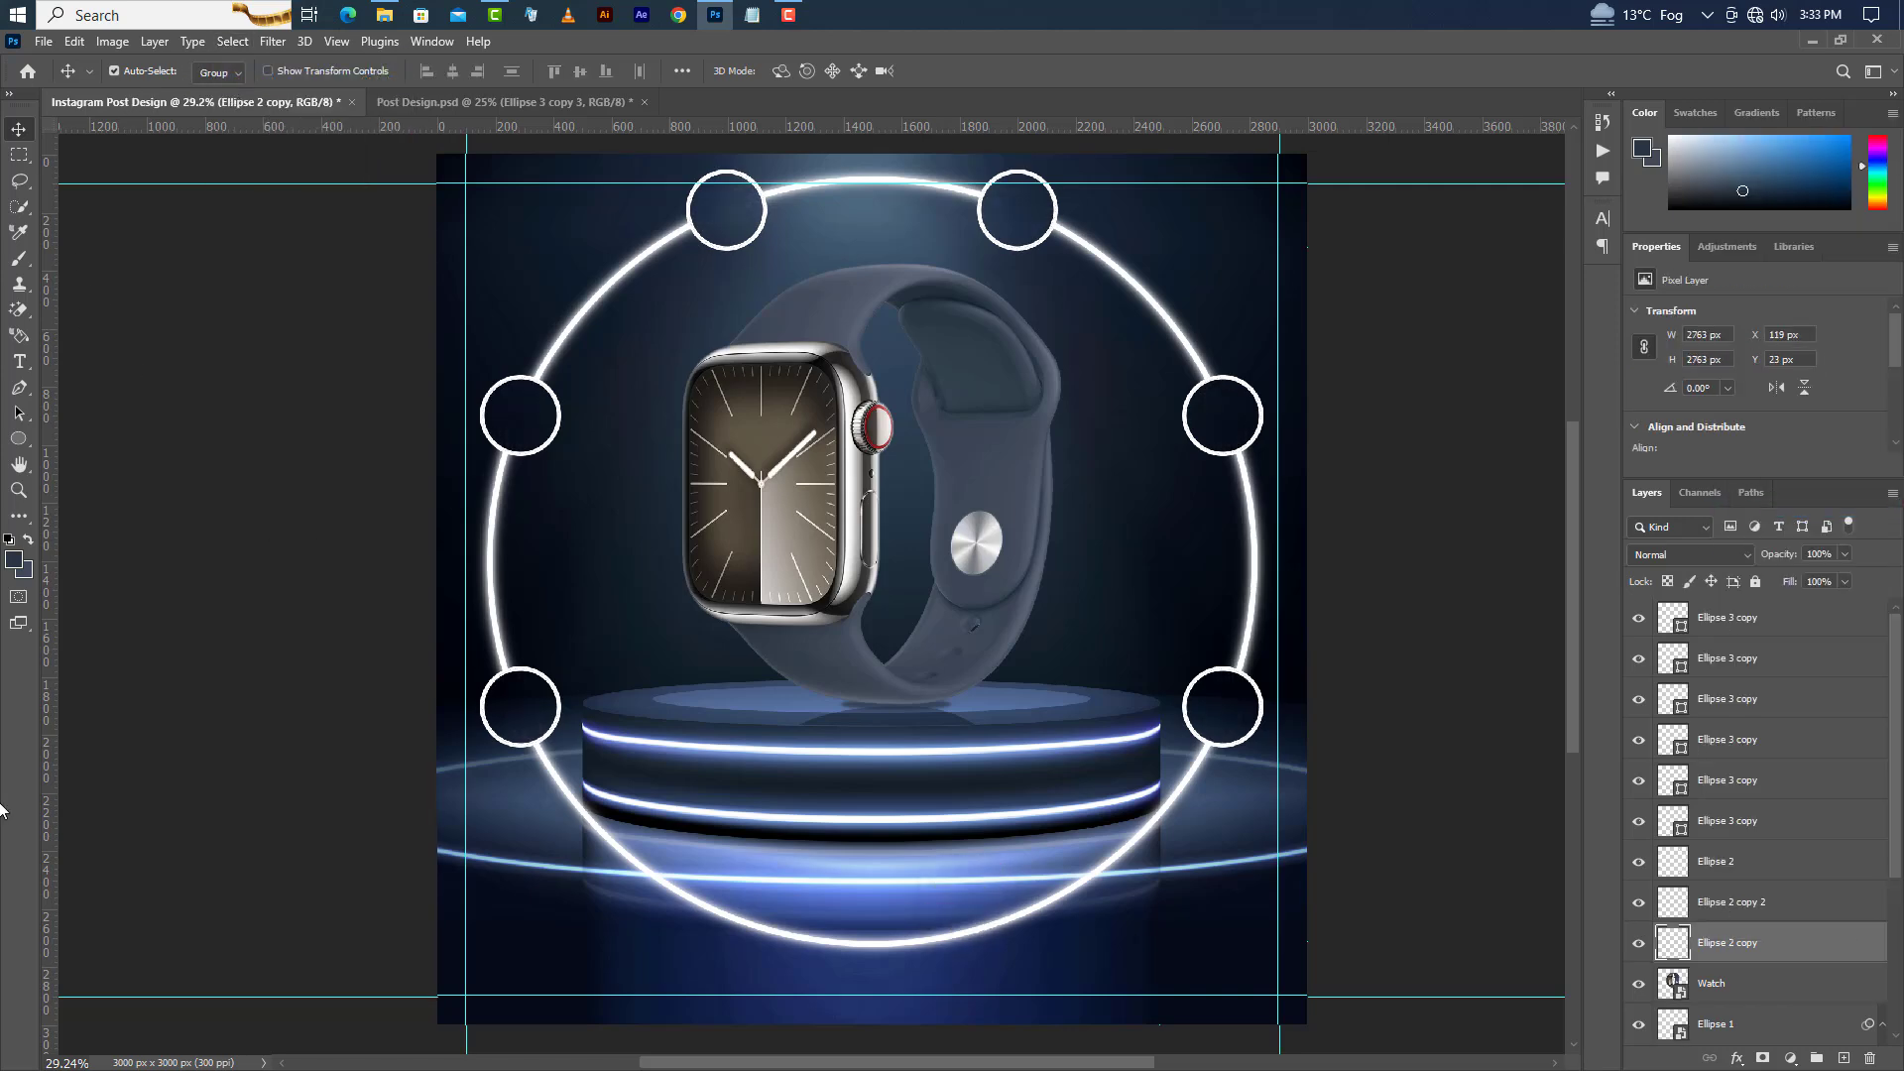
# Erase the lower arc of the glowing ring layers between the two bottom circles with the Eraser tool.
pyautogui.rightClick(19, 313)
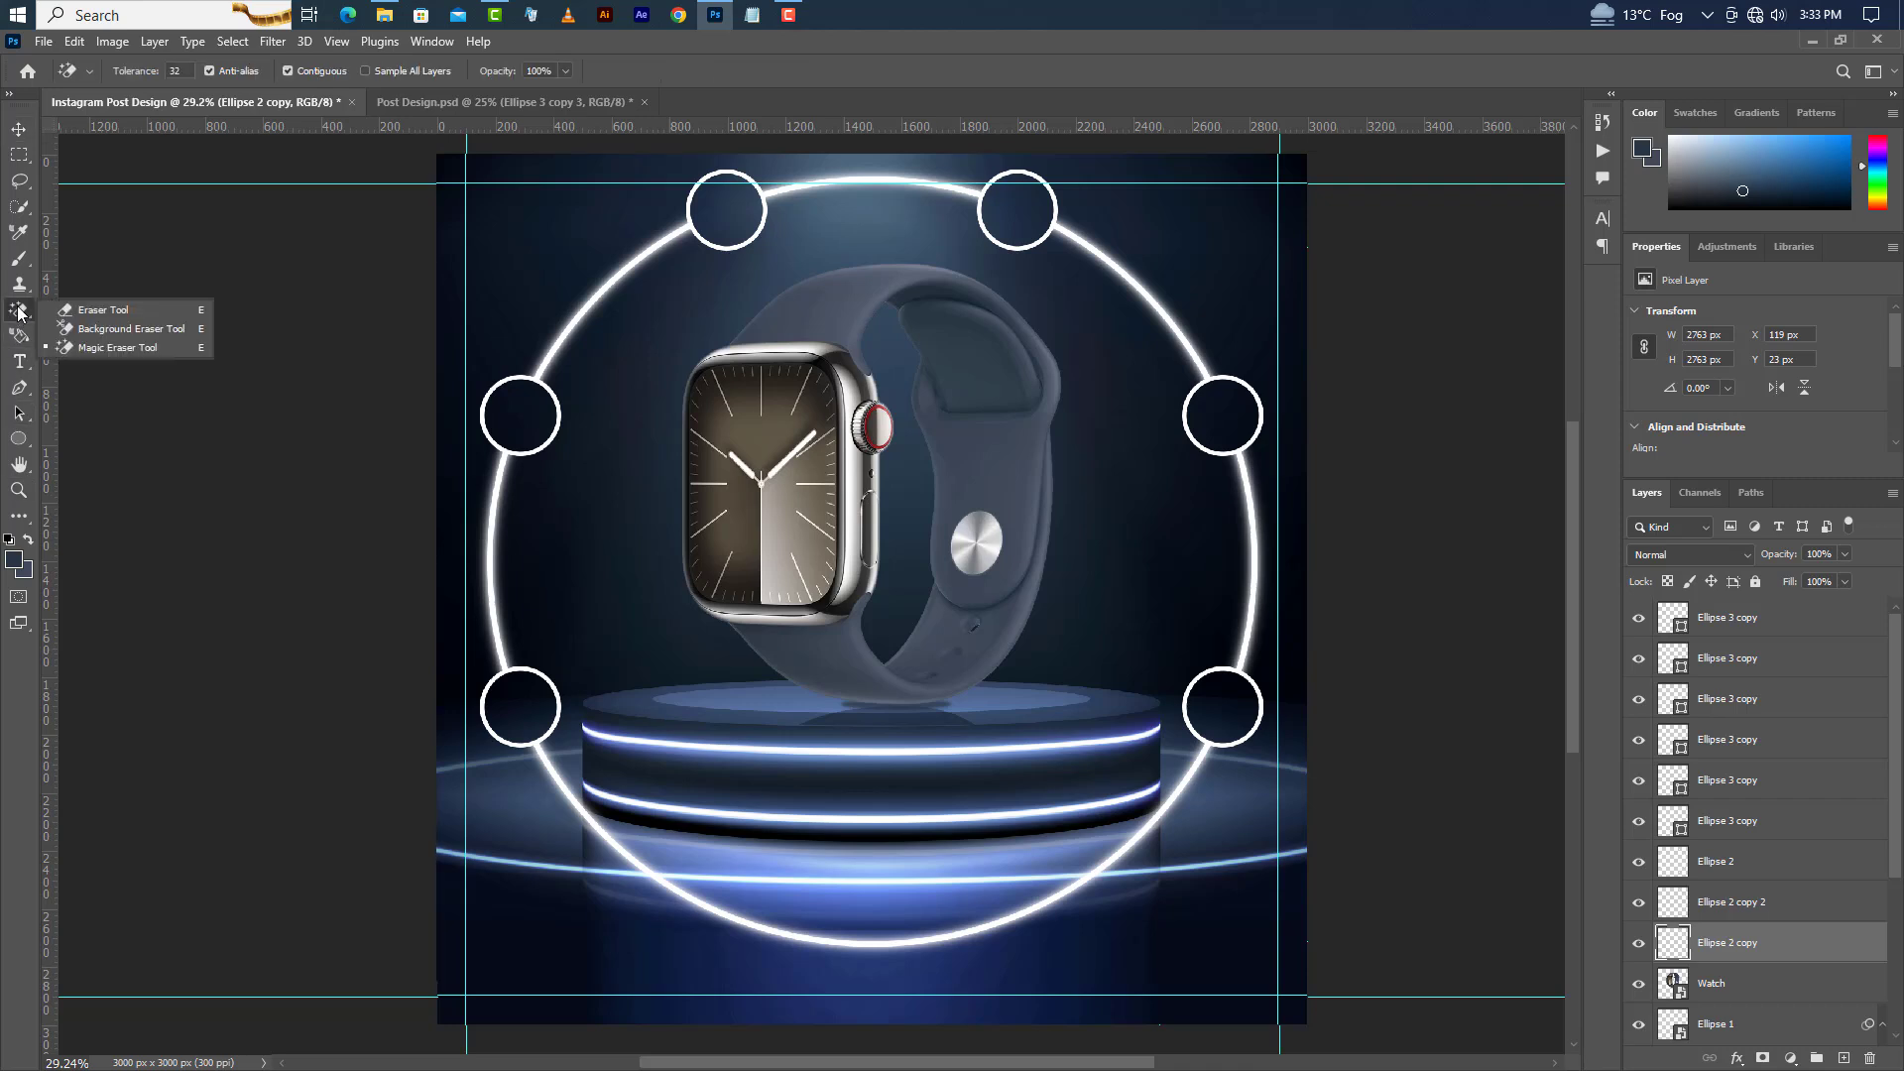
pyautogui.click(109, 316)
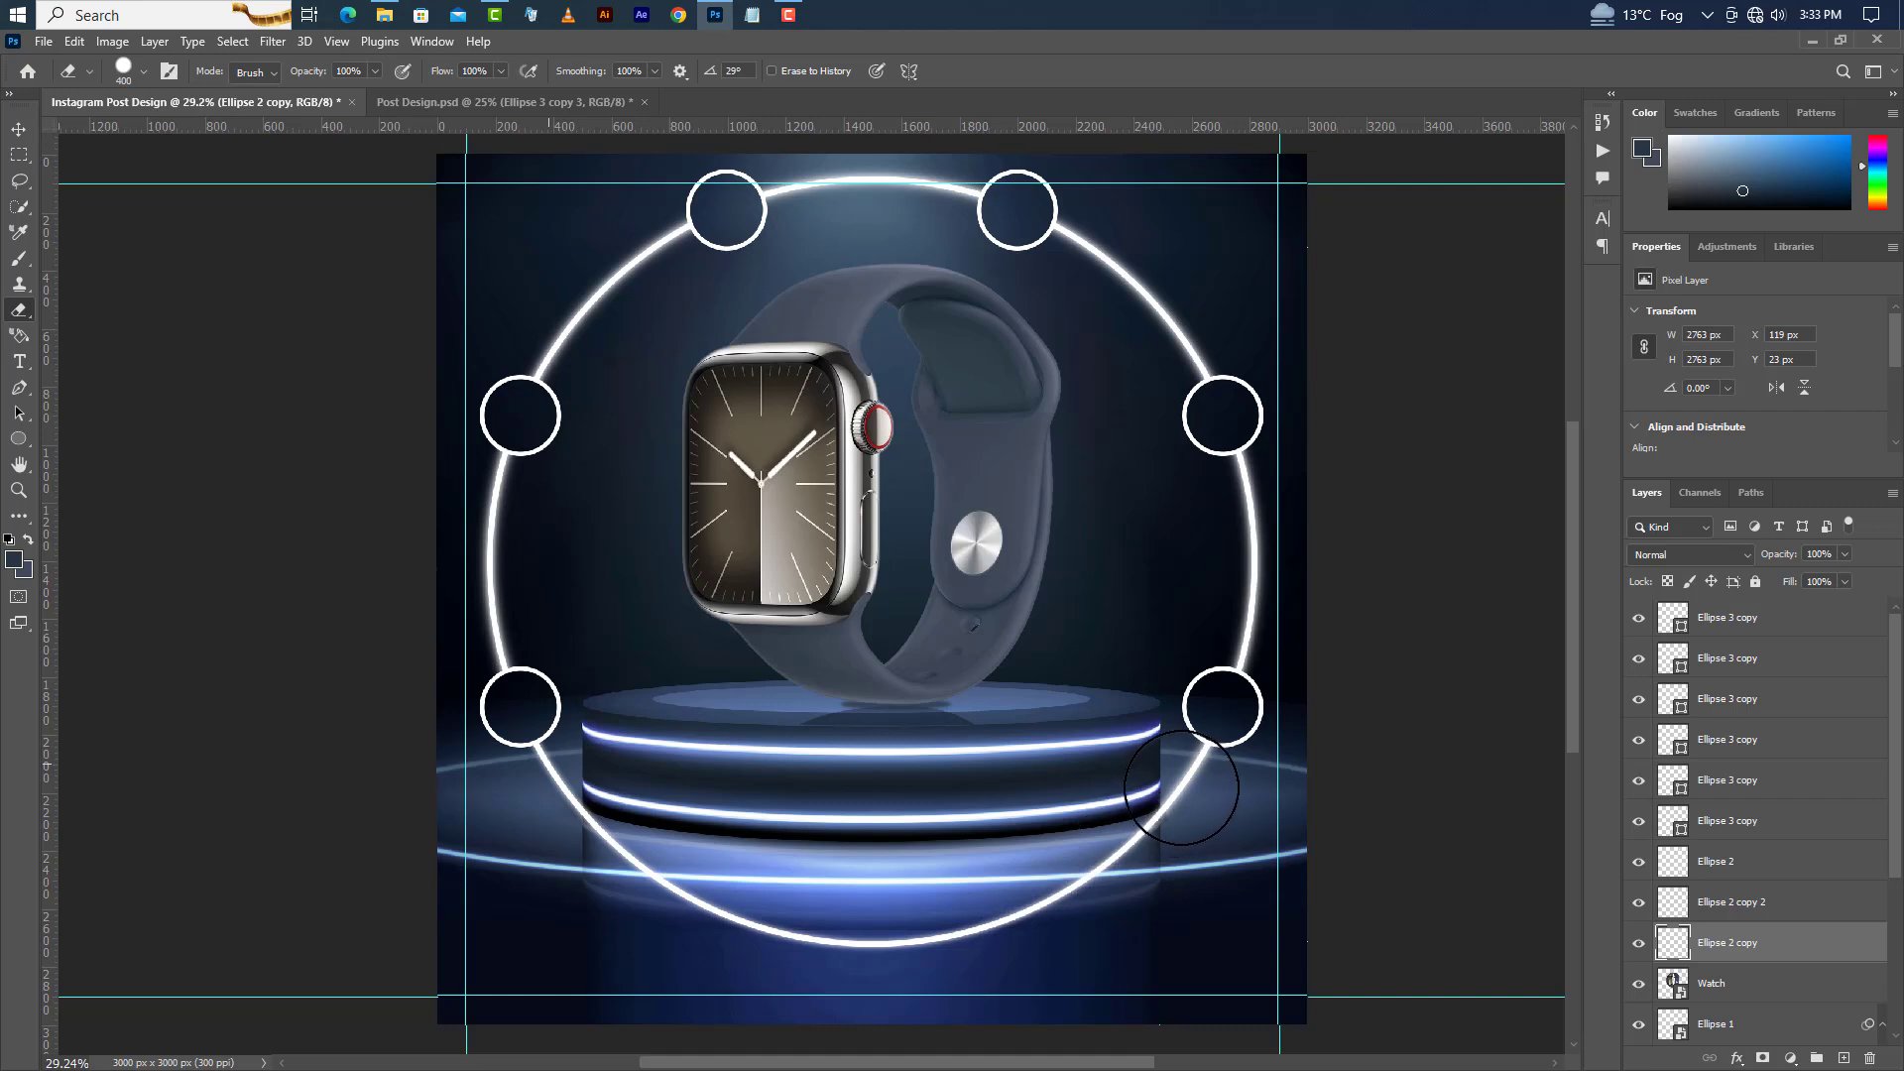
pyautogui.click(1748, 902)
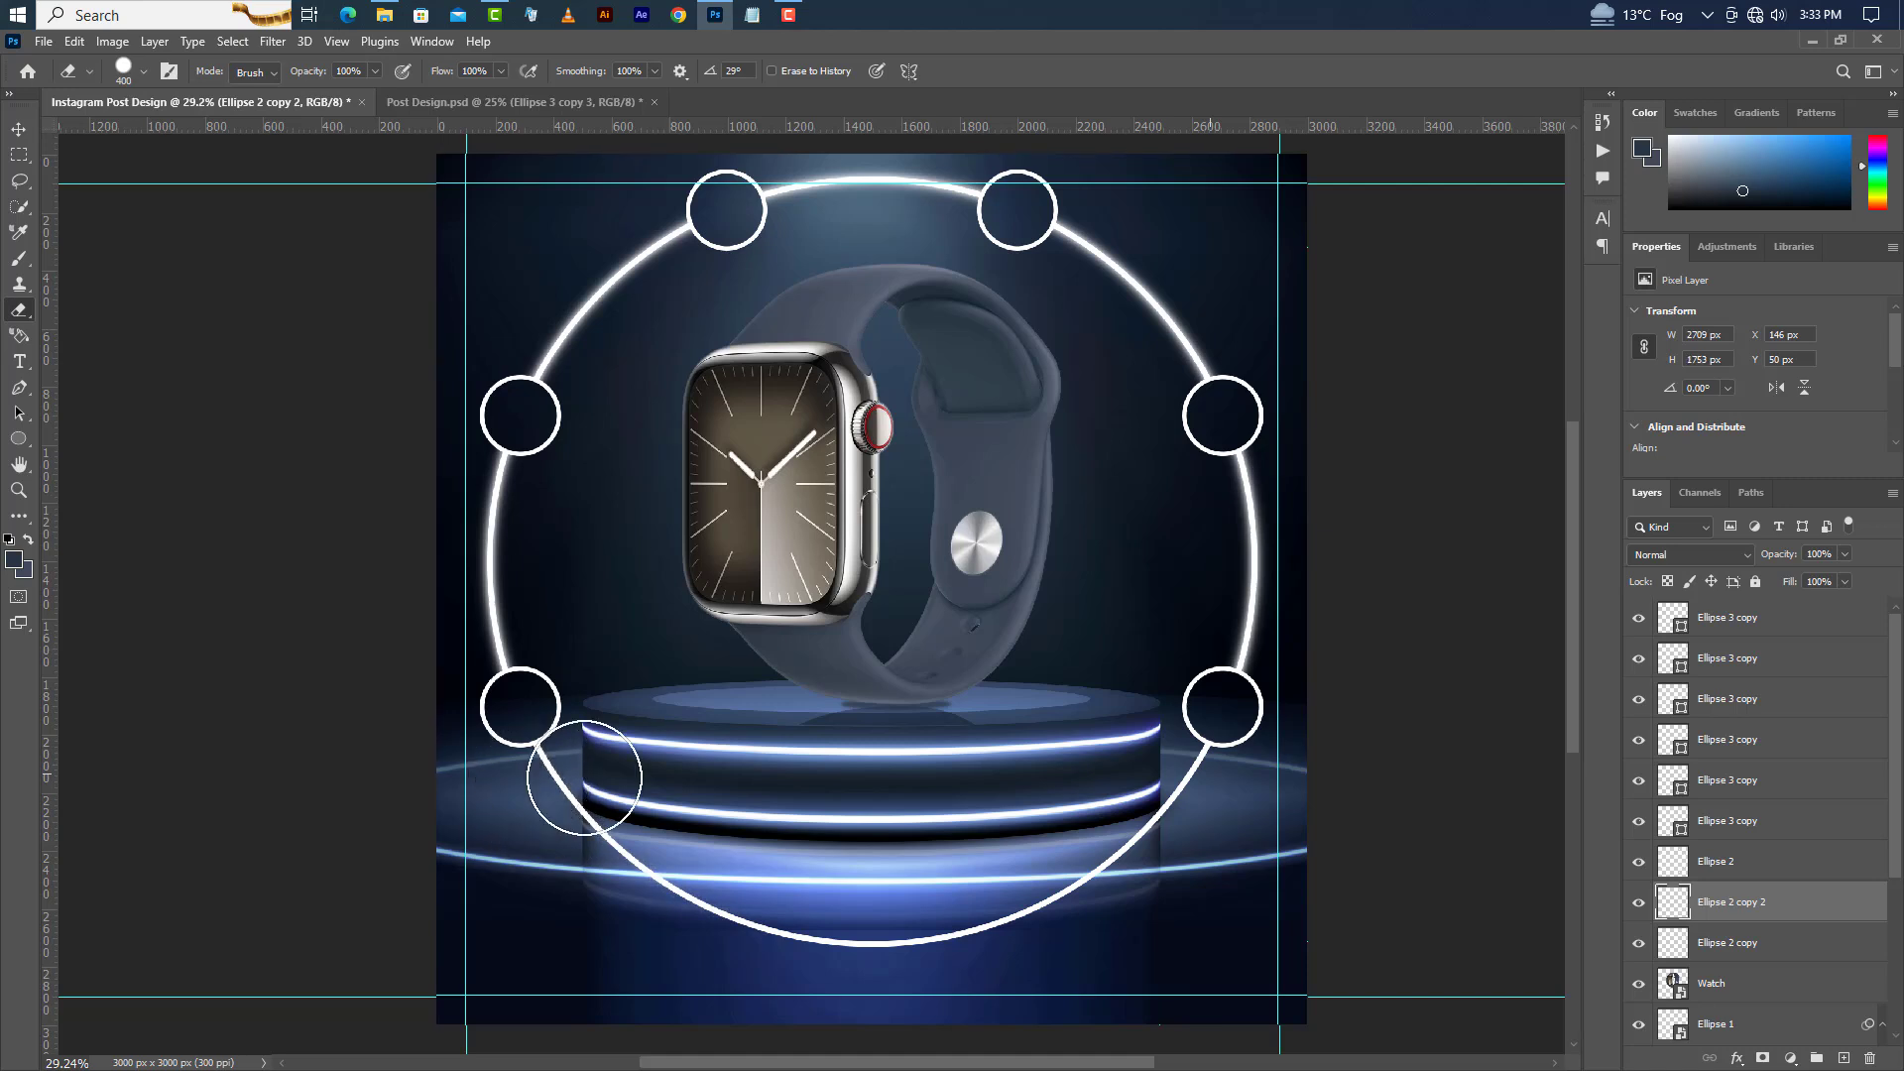
pyautogui.click(1821, 865)
pyautogui.moveTo(1211, 778)
pyautogui.mouseDown()
pyautogui.moveTo(1077, 864)
pyautogui.moveTo(958, 920)
pyautogui.moveTo(840, 934)
pyautogui.moveTo(707, 915)
pyautogui.moveTo(549, 772)
pyautogui.mouseUp()
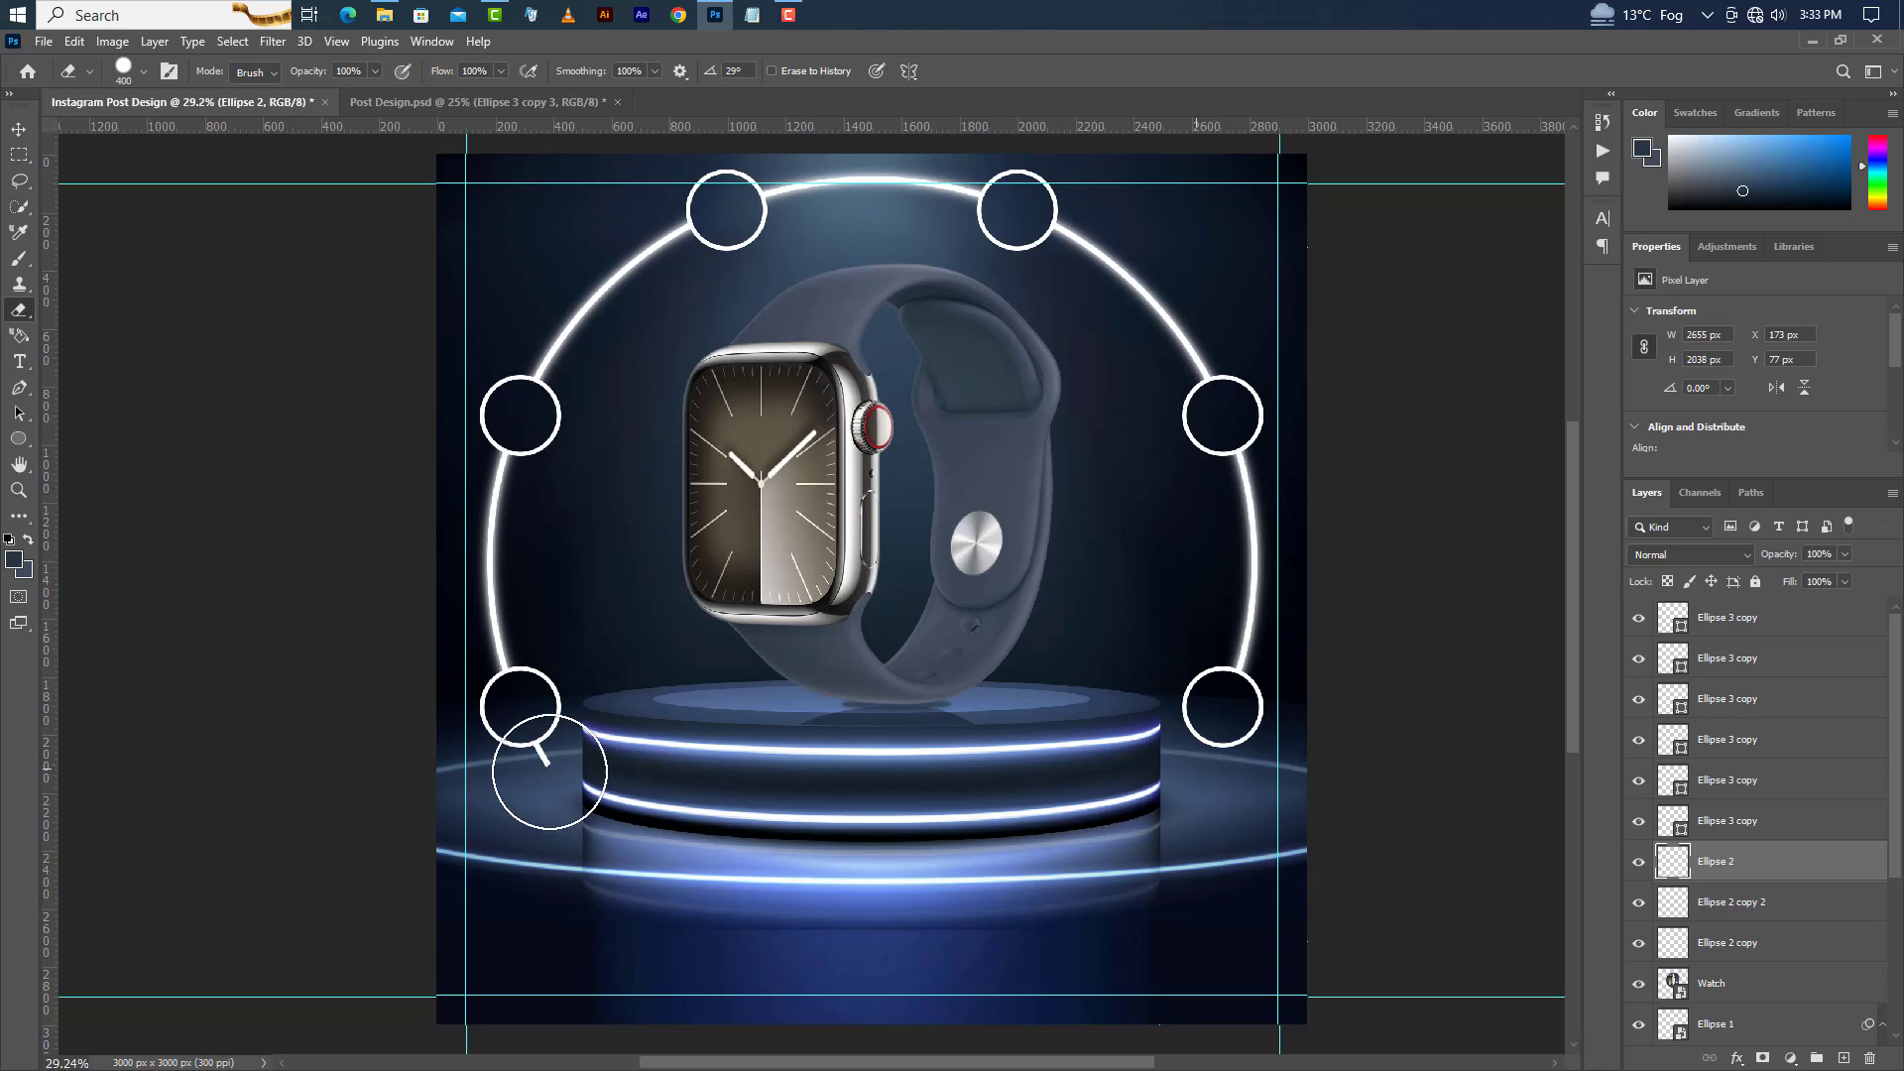
pyautogui.click(18, 129)
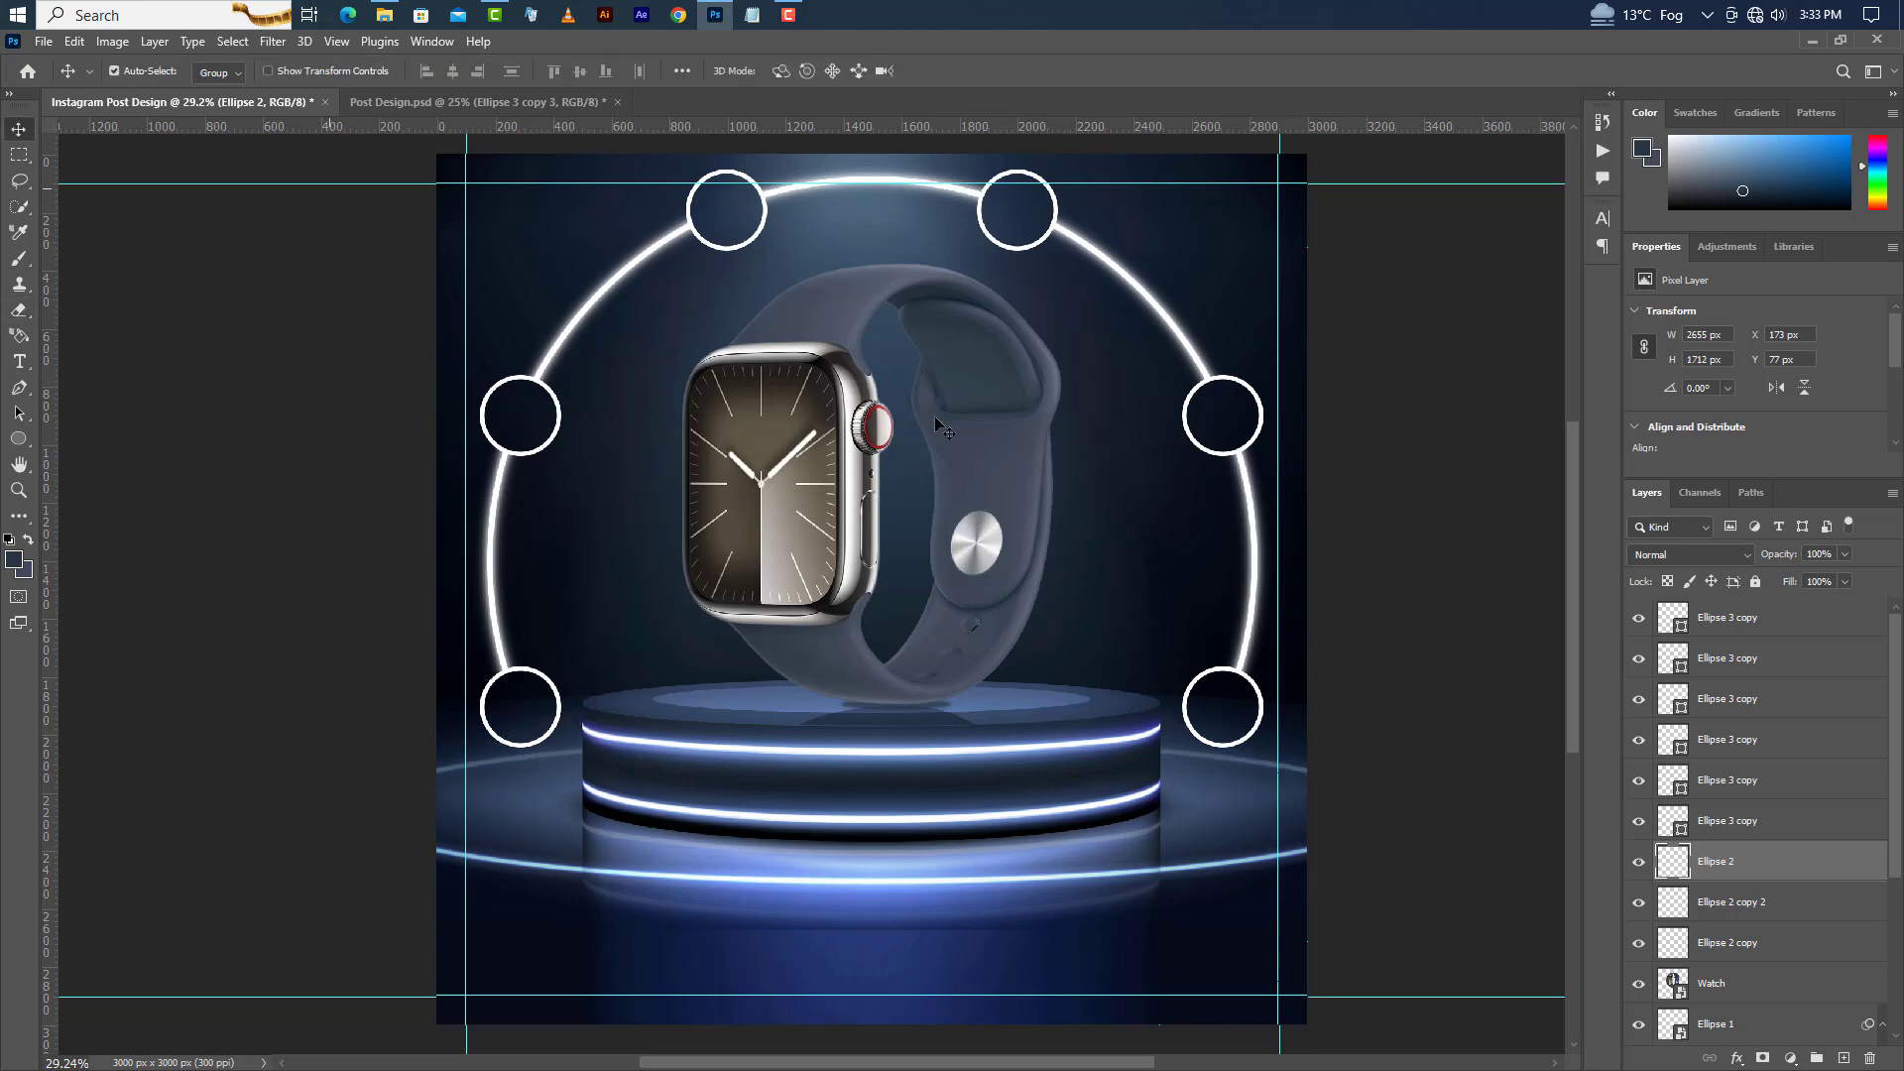
# Drag processor-icon.png from File Explorer into the design and scale it to about 168 px inside the top-left circle.
pyautogui.click(1781, 625)
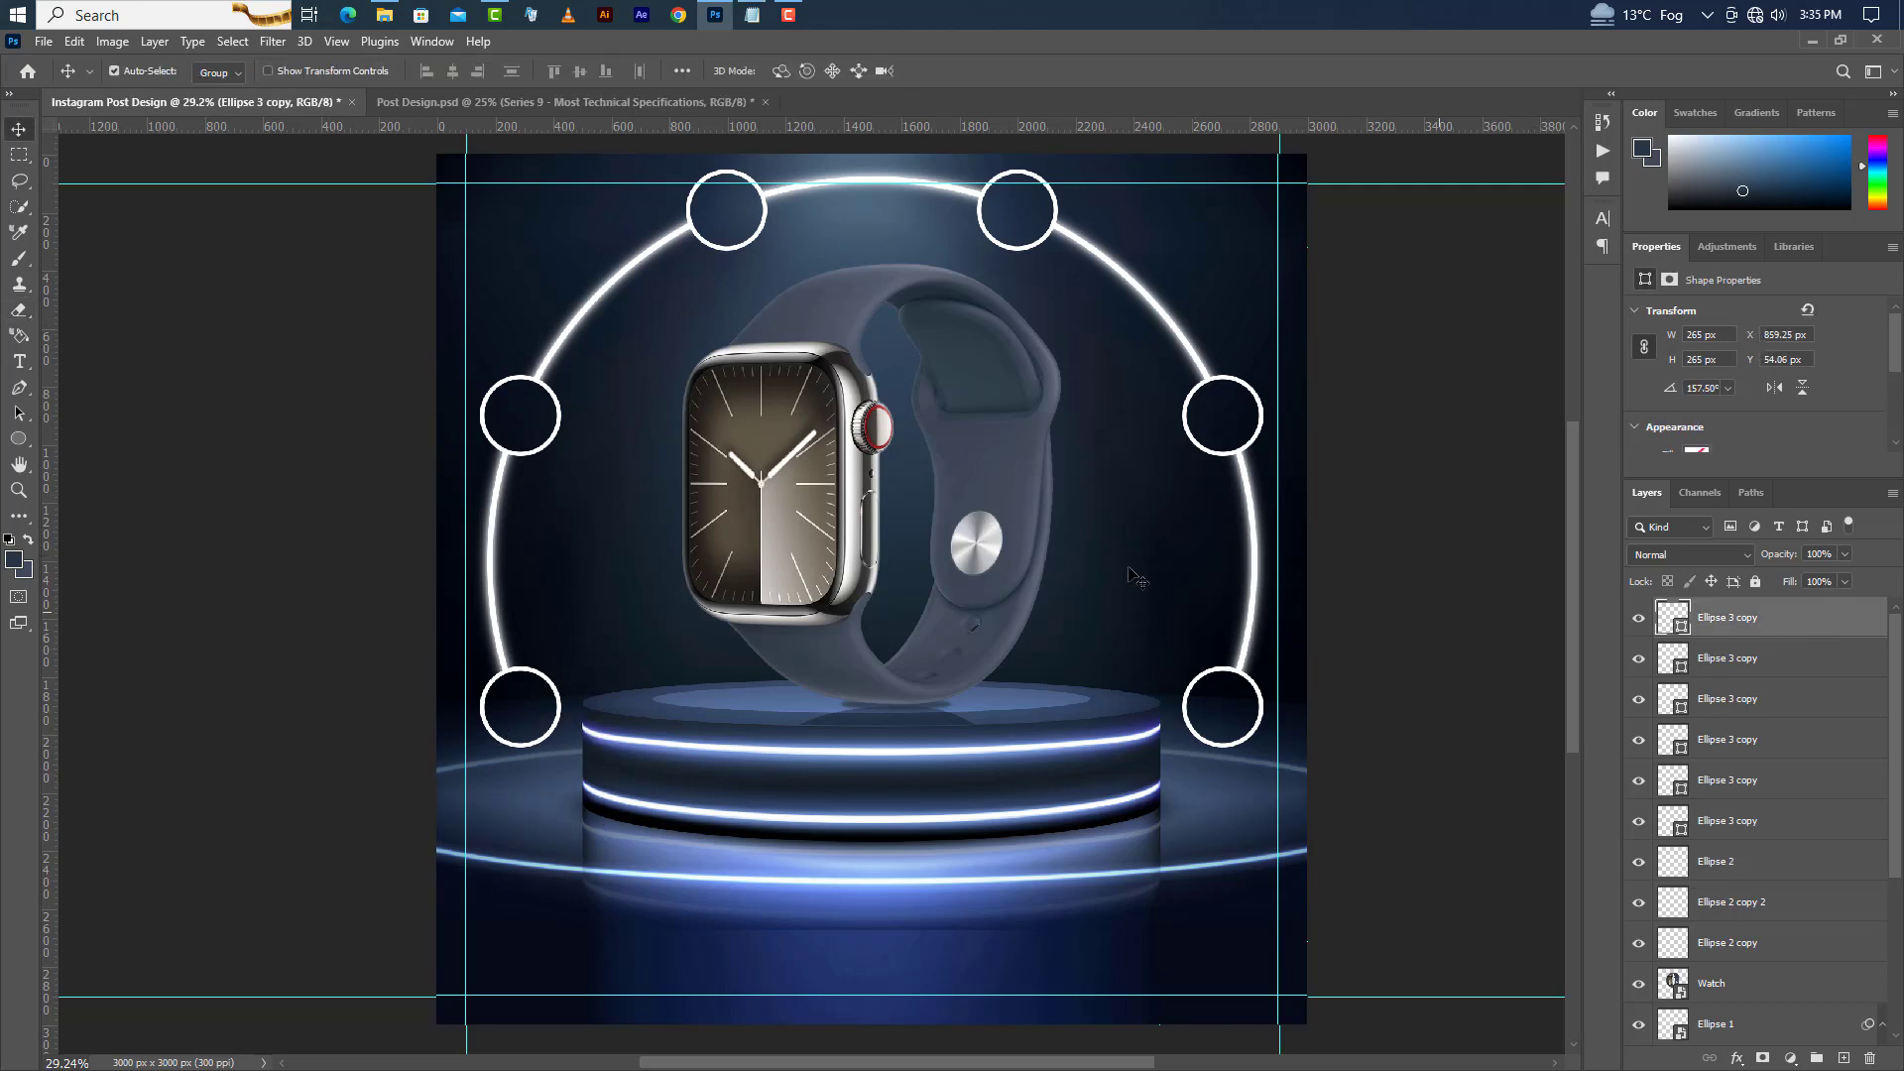
pyautogui.click(381, 15)
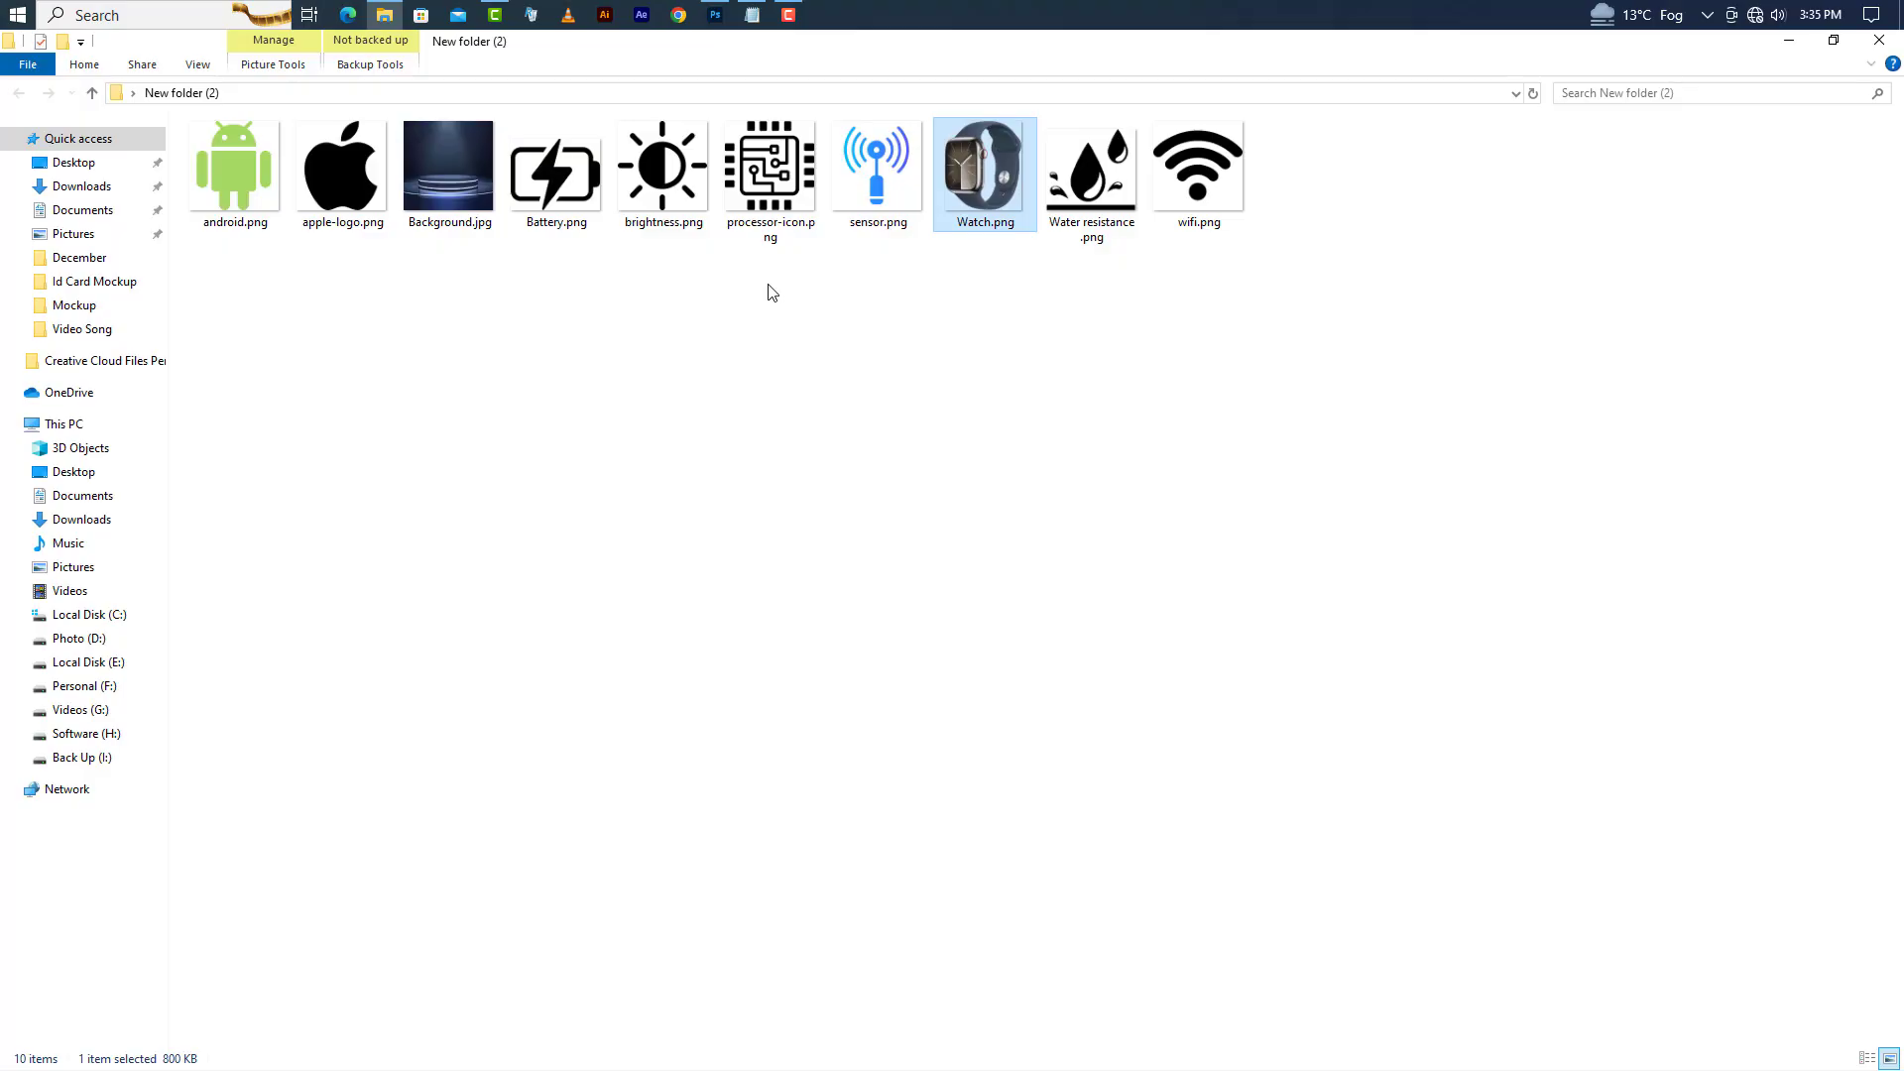
pyautogui.click(773, 177)
pyautogui.moveTo(773, 177); pyautogui.dragTo(899, 568)
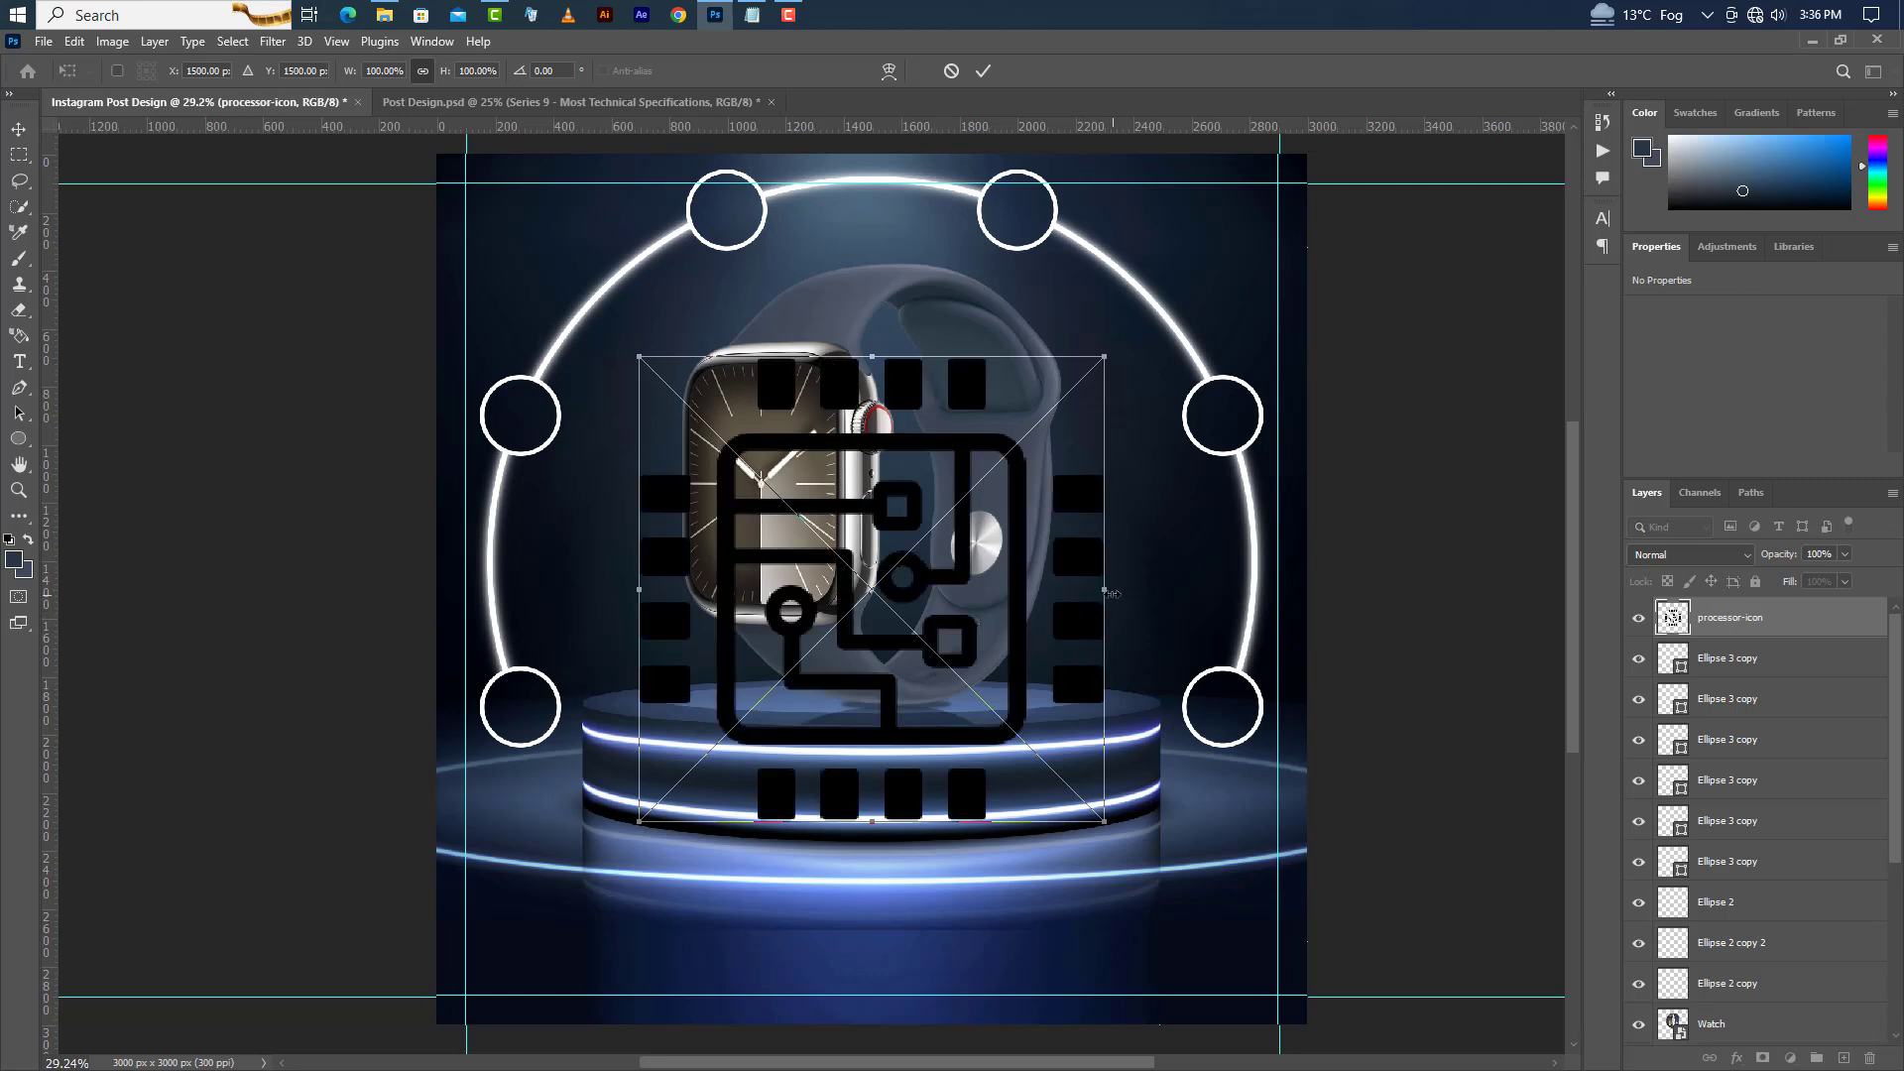
pyautogui.moveTo(1111, 593); pyautogui.dragTo(749, 234)
pyautogui.scroll(7, 742, 182)
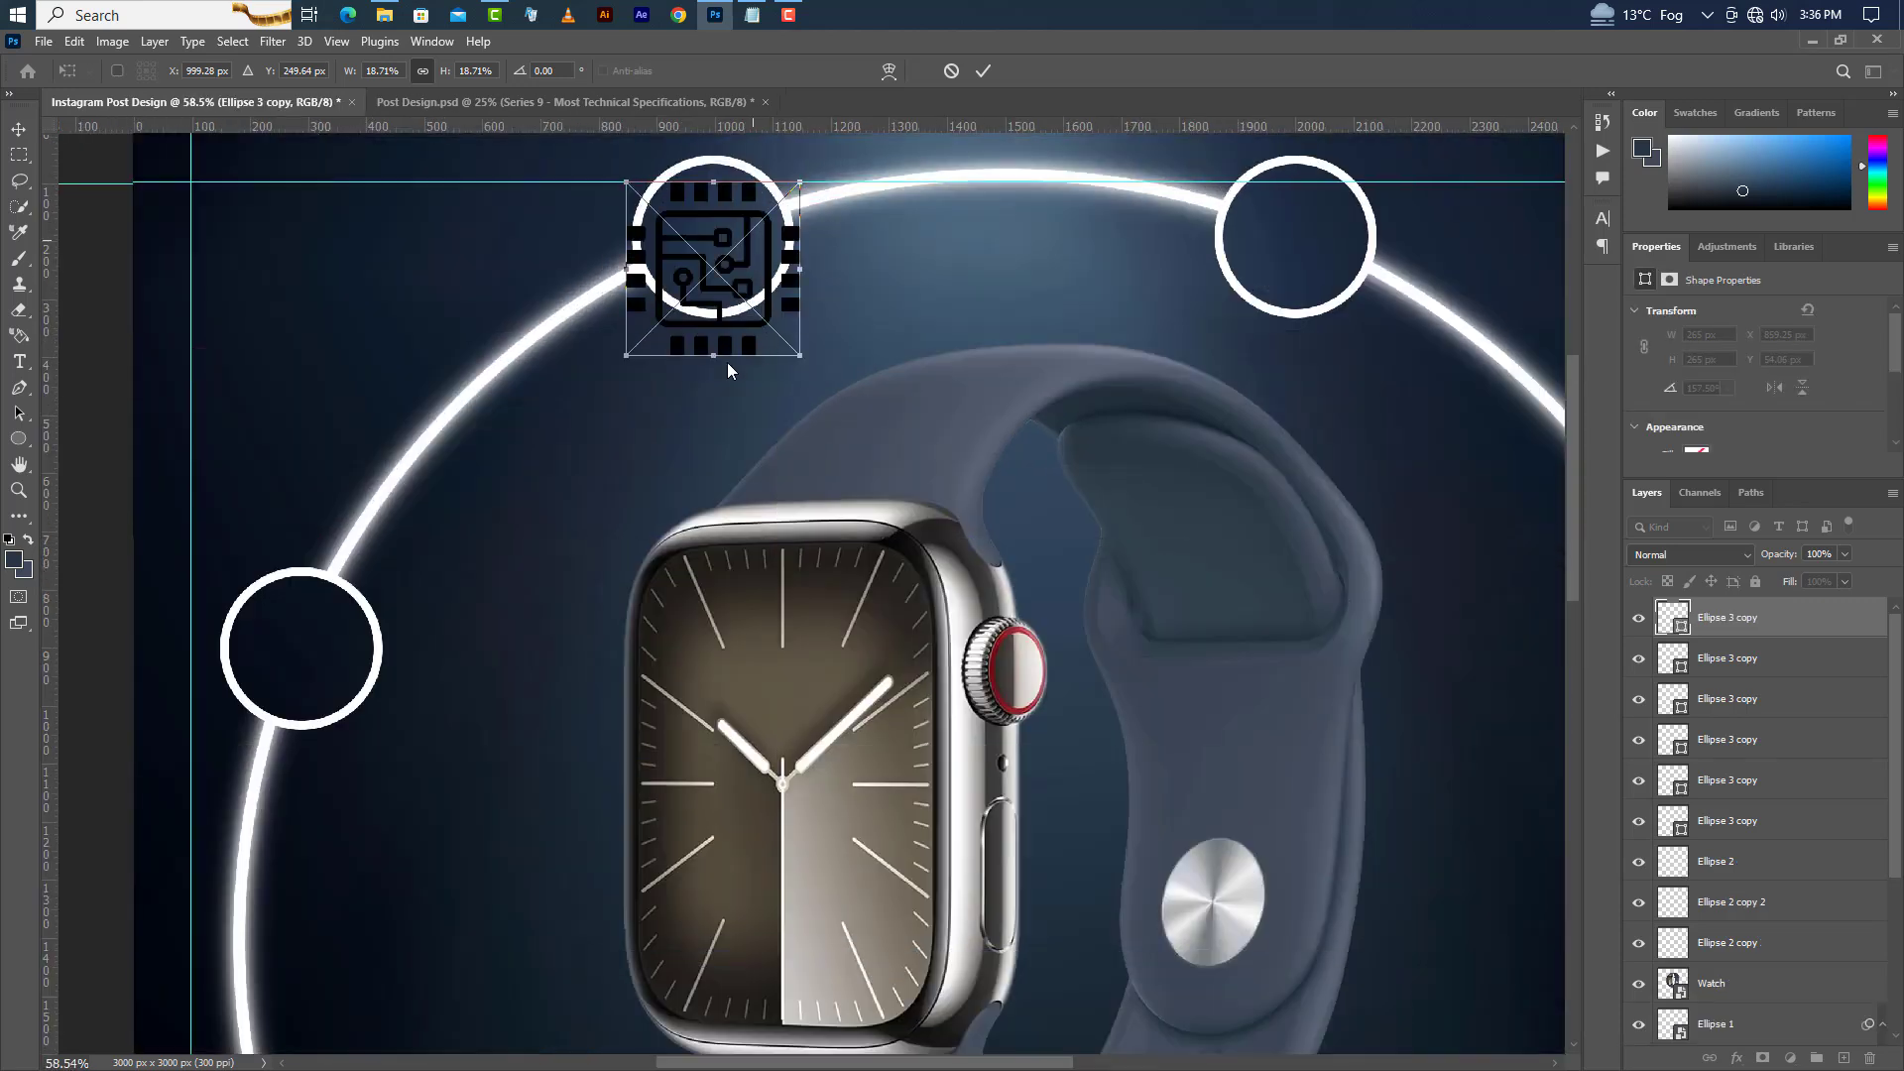
pyautogui.moveTo(715, 355); pyautogui.dragTo(718, 282)
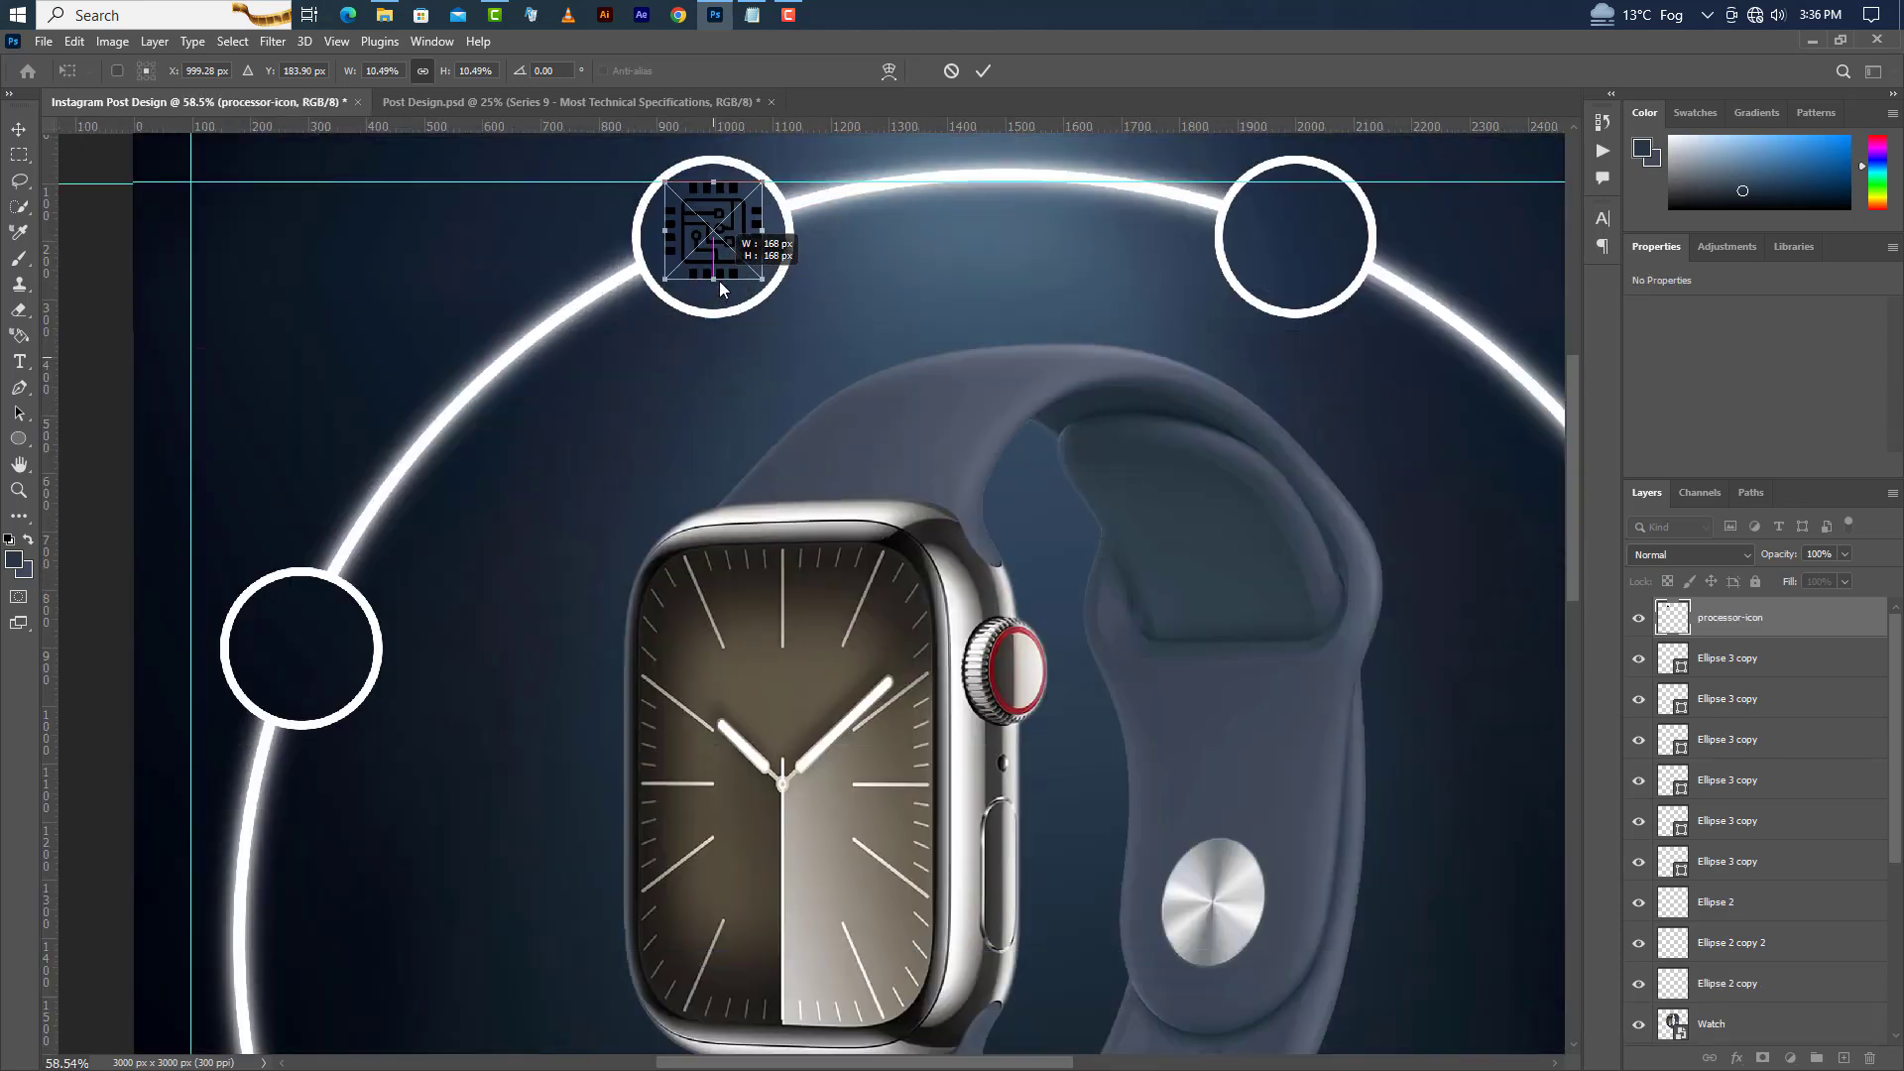
pyautogui.click(989, 66)
# Apply a light blue #a3ceff Color Overlay layer style to the processor icon.
pyautogui.hscroll(2, 823, 349)
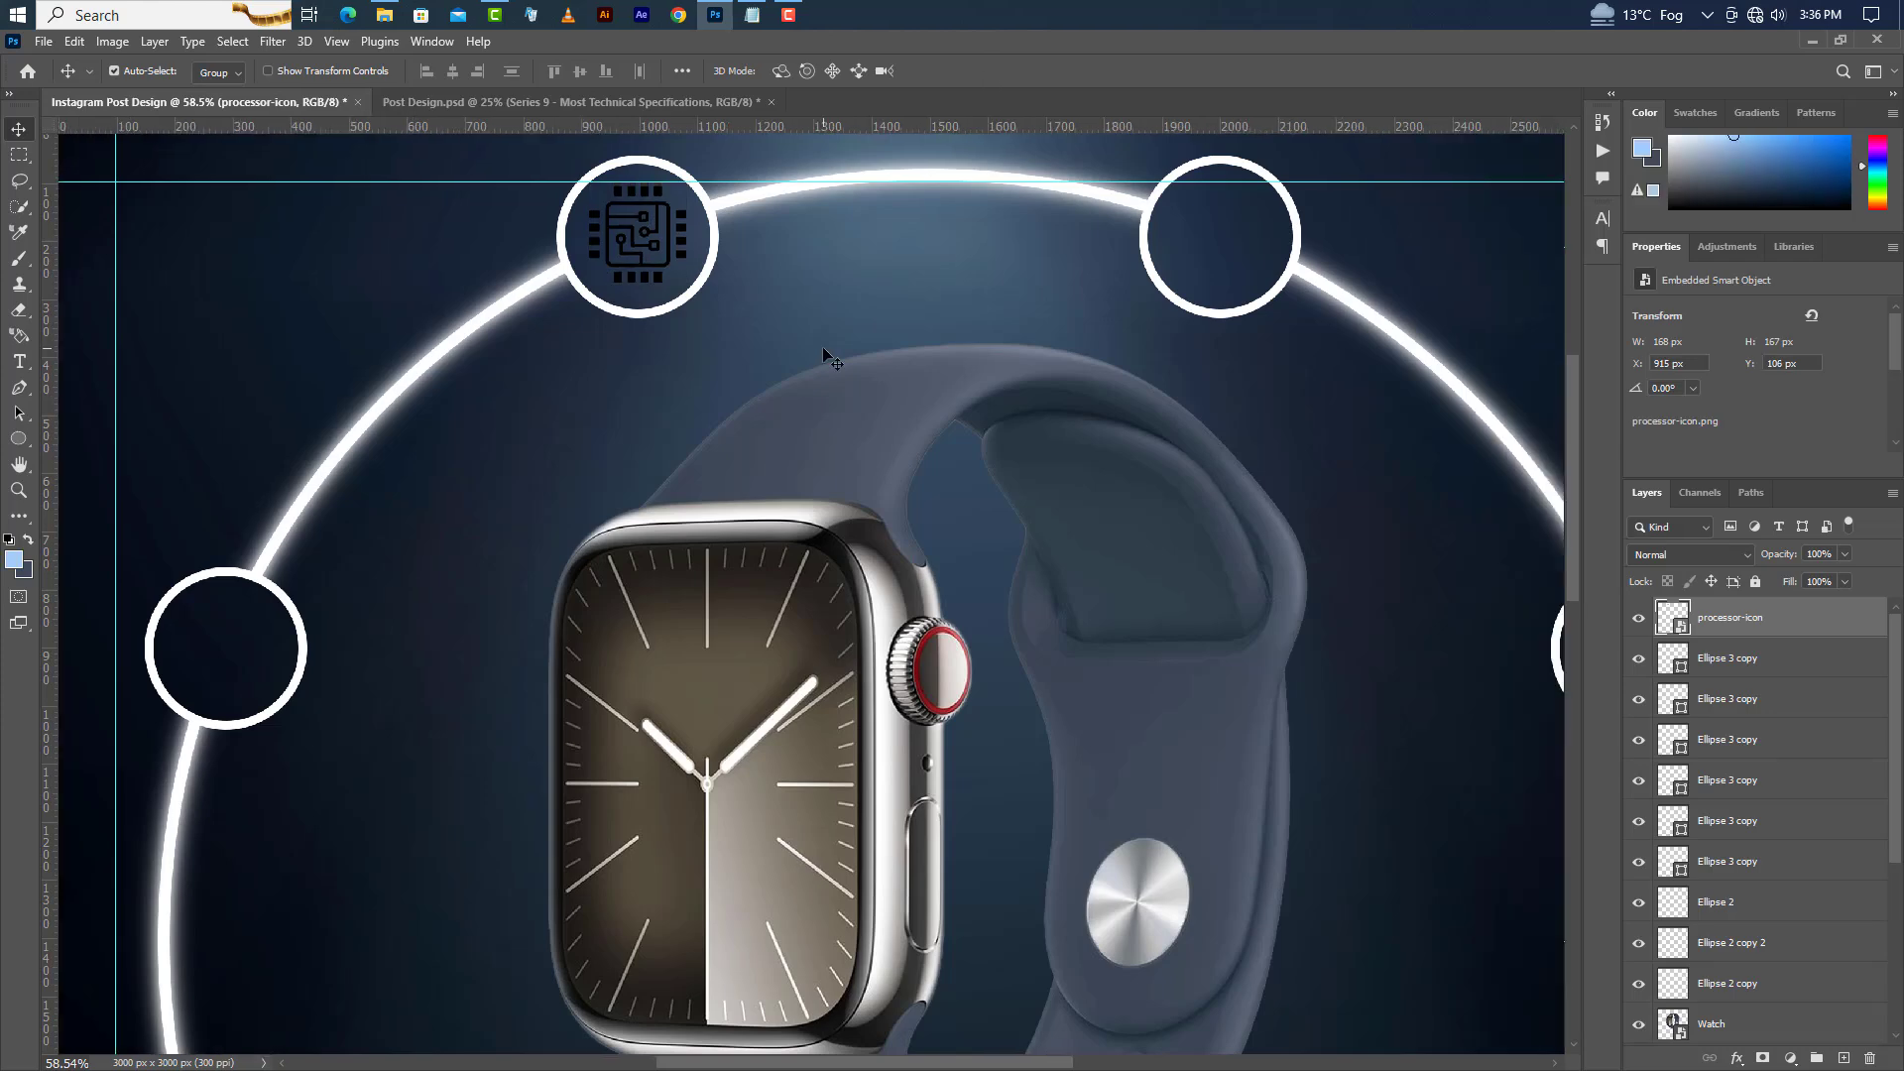
pyautogui.doubleClick(1817, 627)
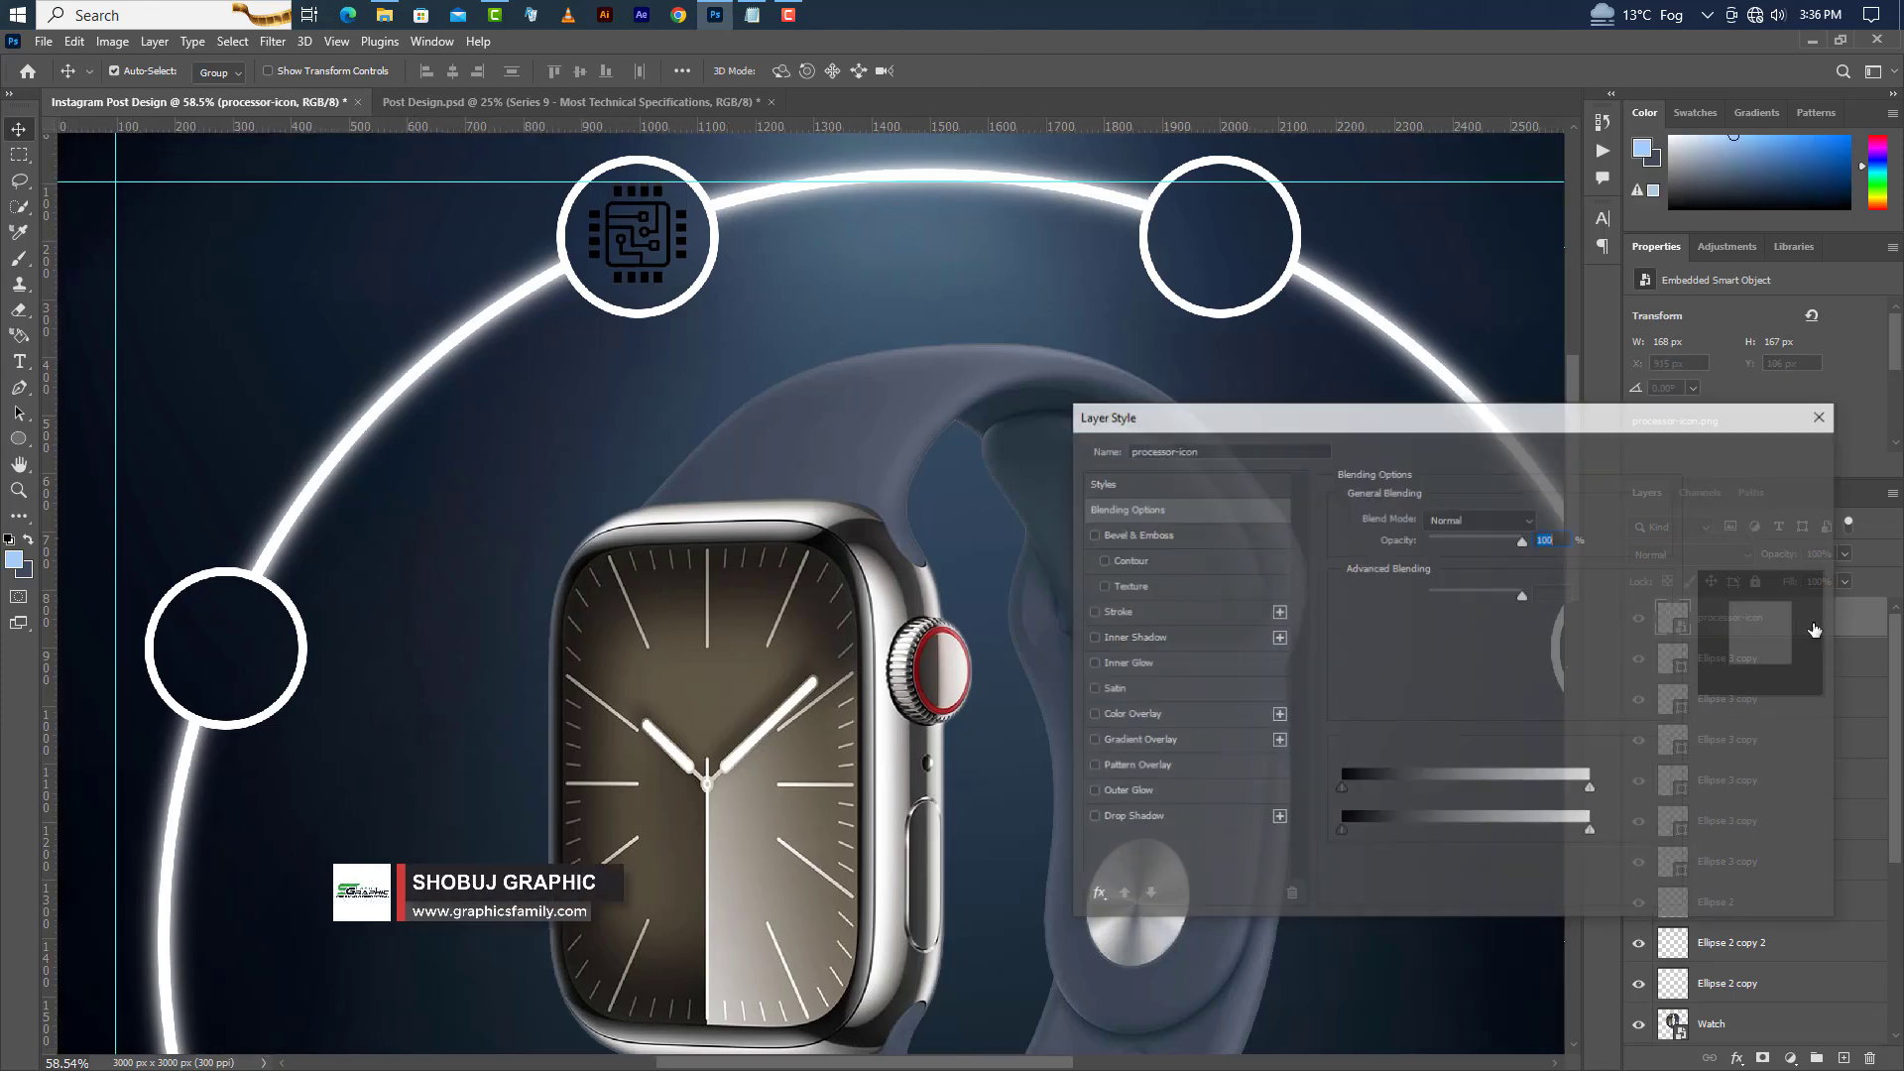
pyautogui.click(1197, 731)
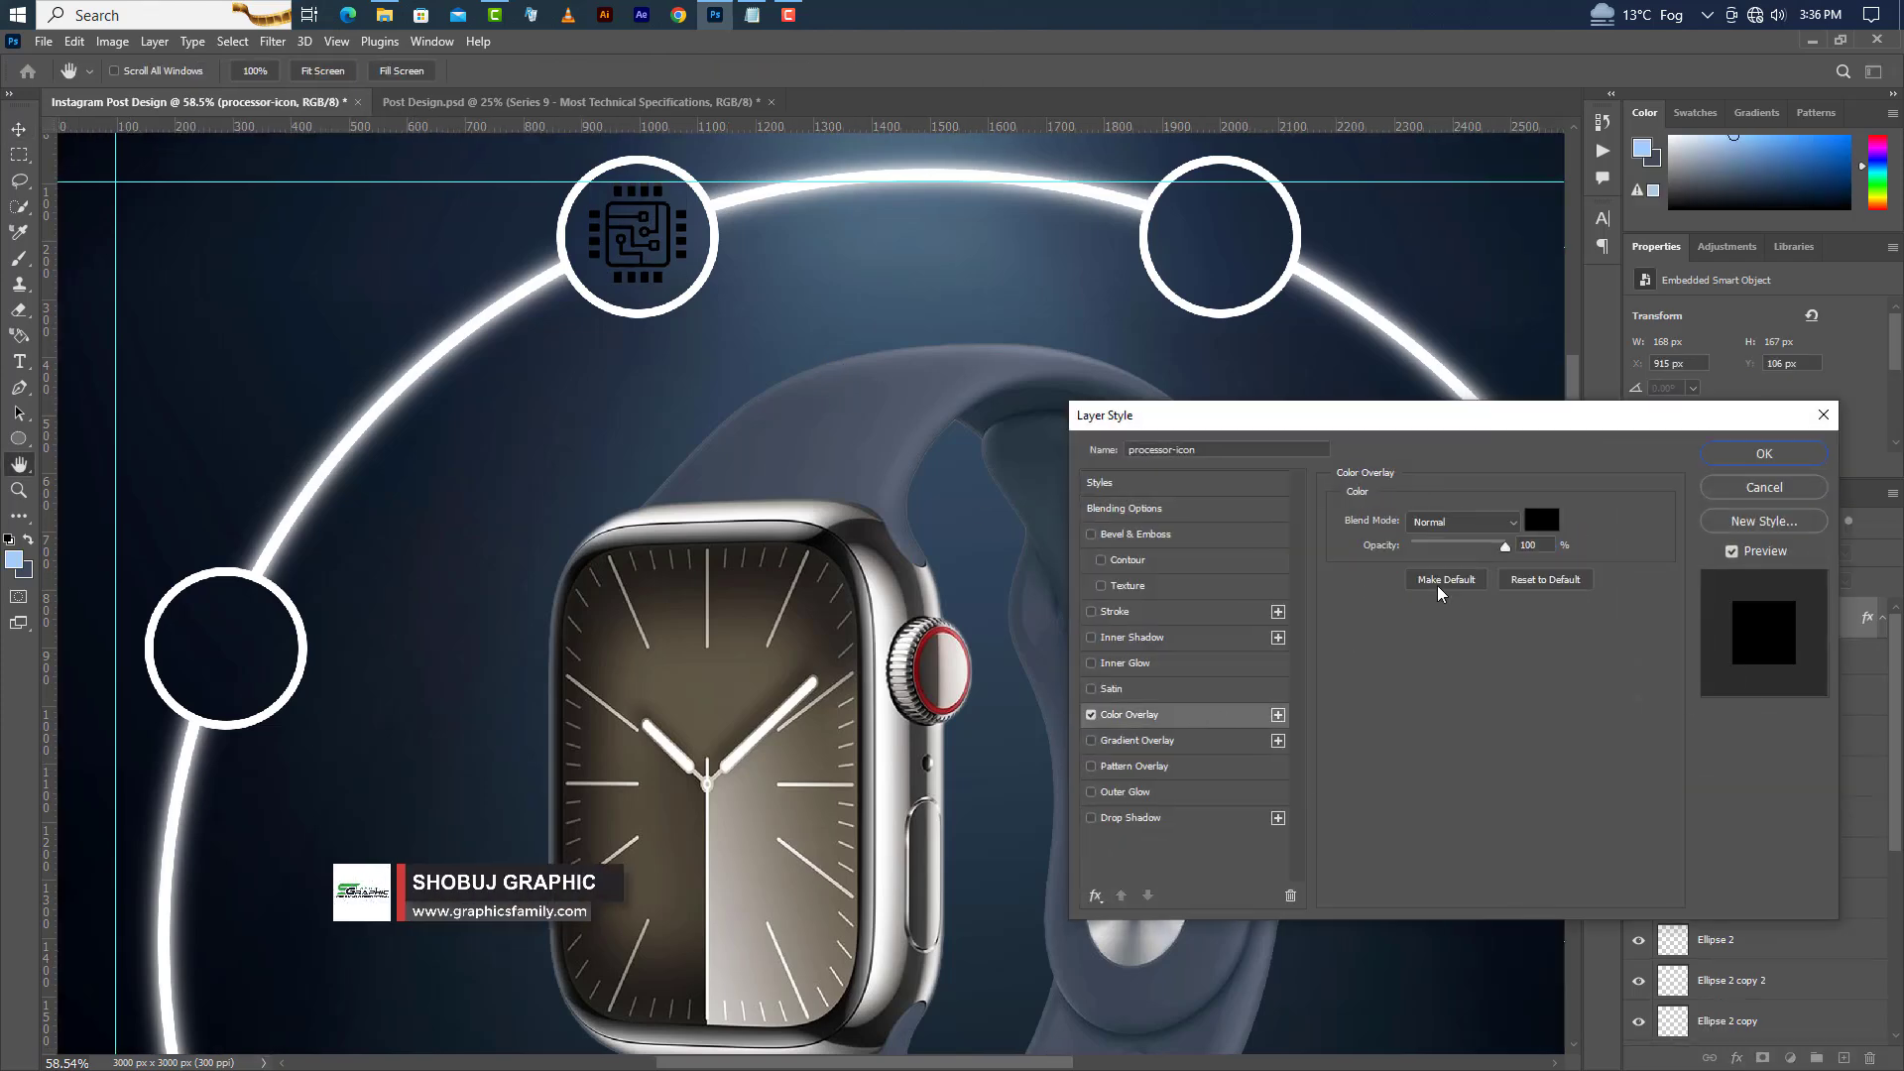
pyautogui.click(1541, 521)
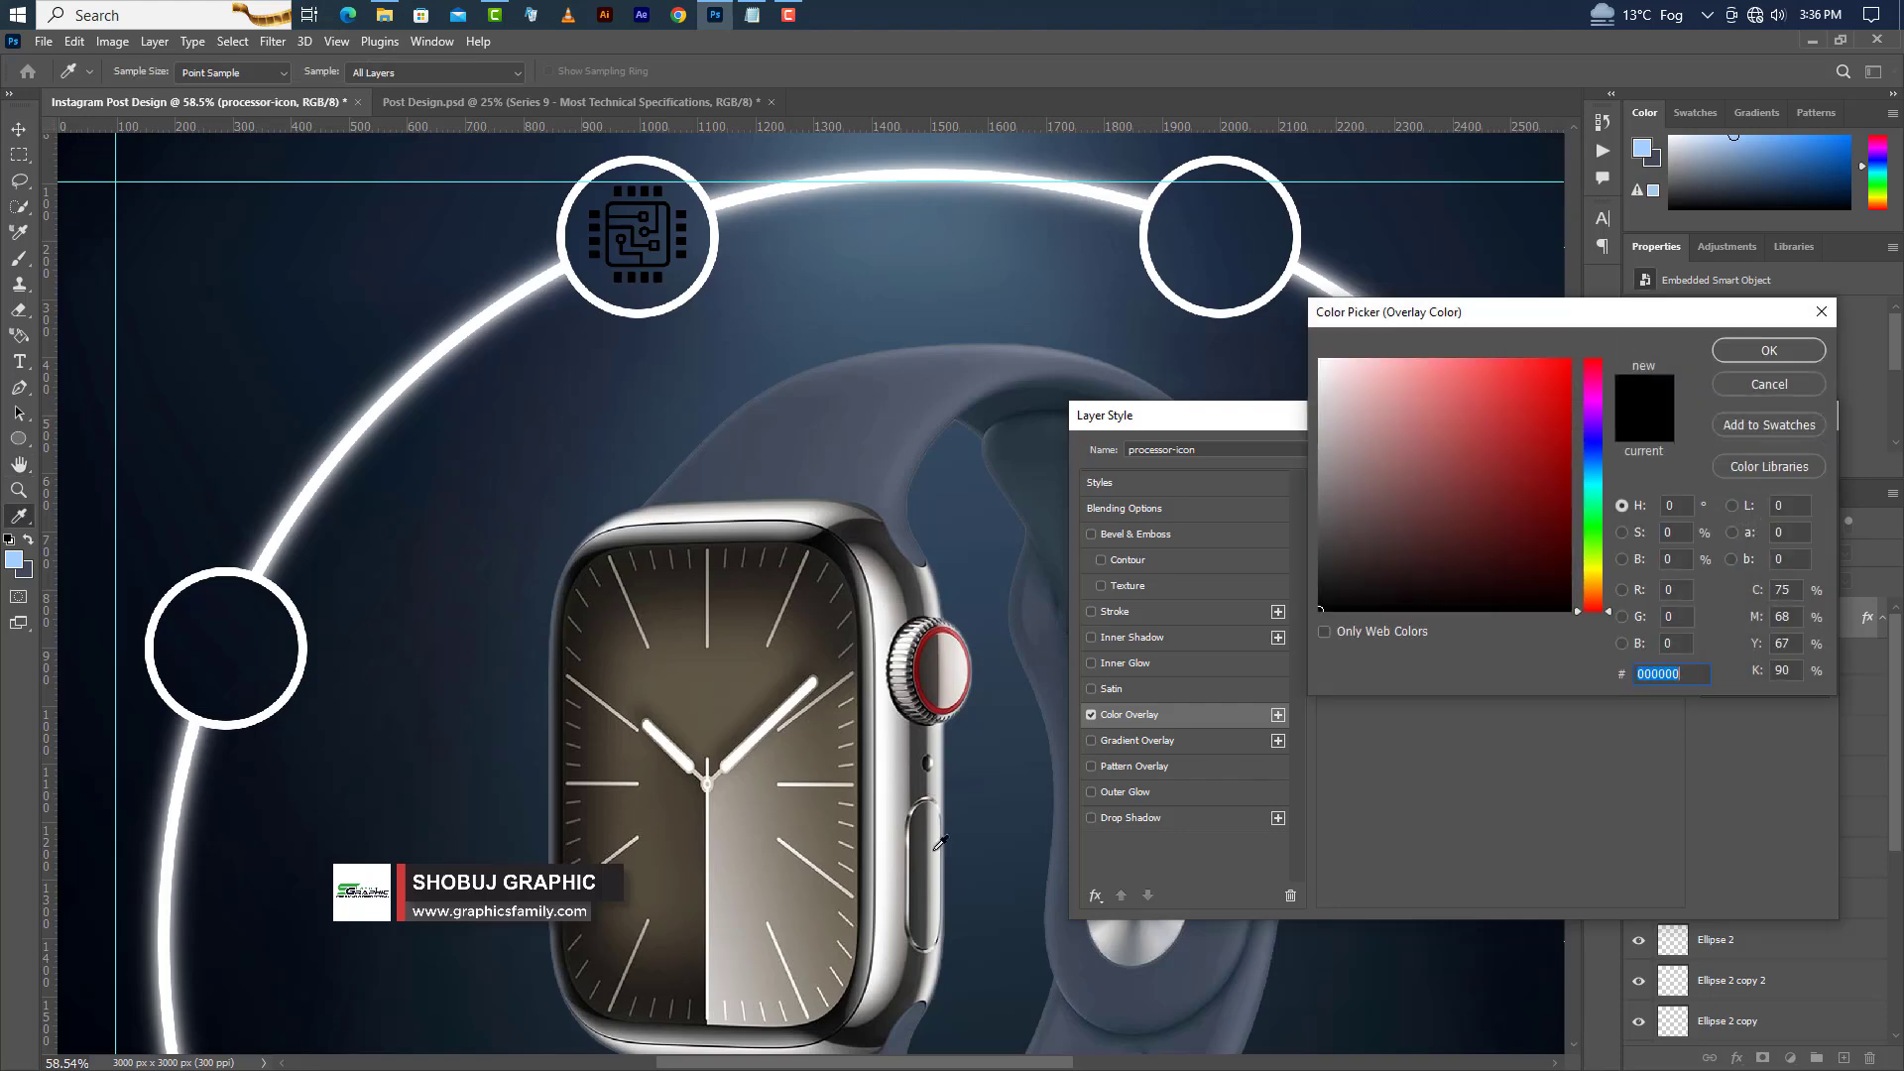
pyautogui.click(17, 558)
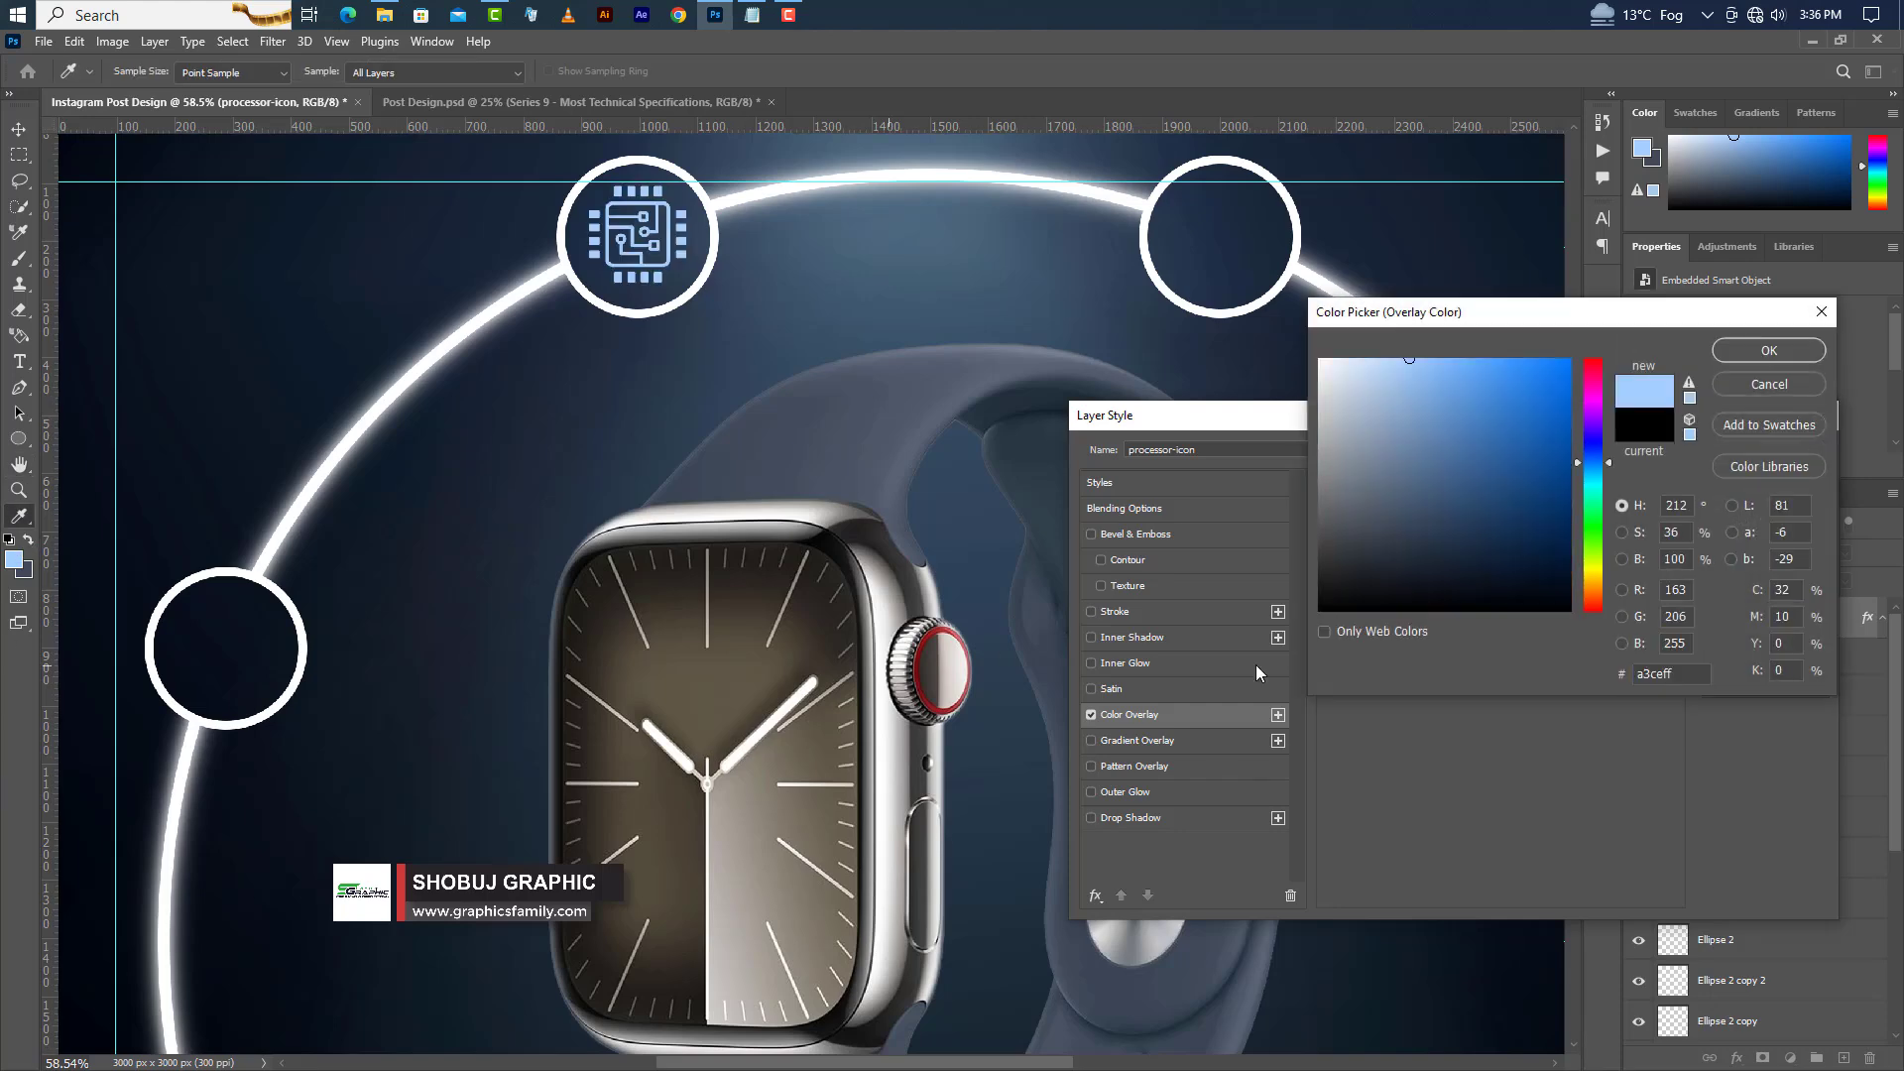
pyautogui.click(1775, 353)
pyautogui.click(1776, 454)
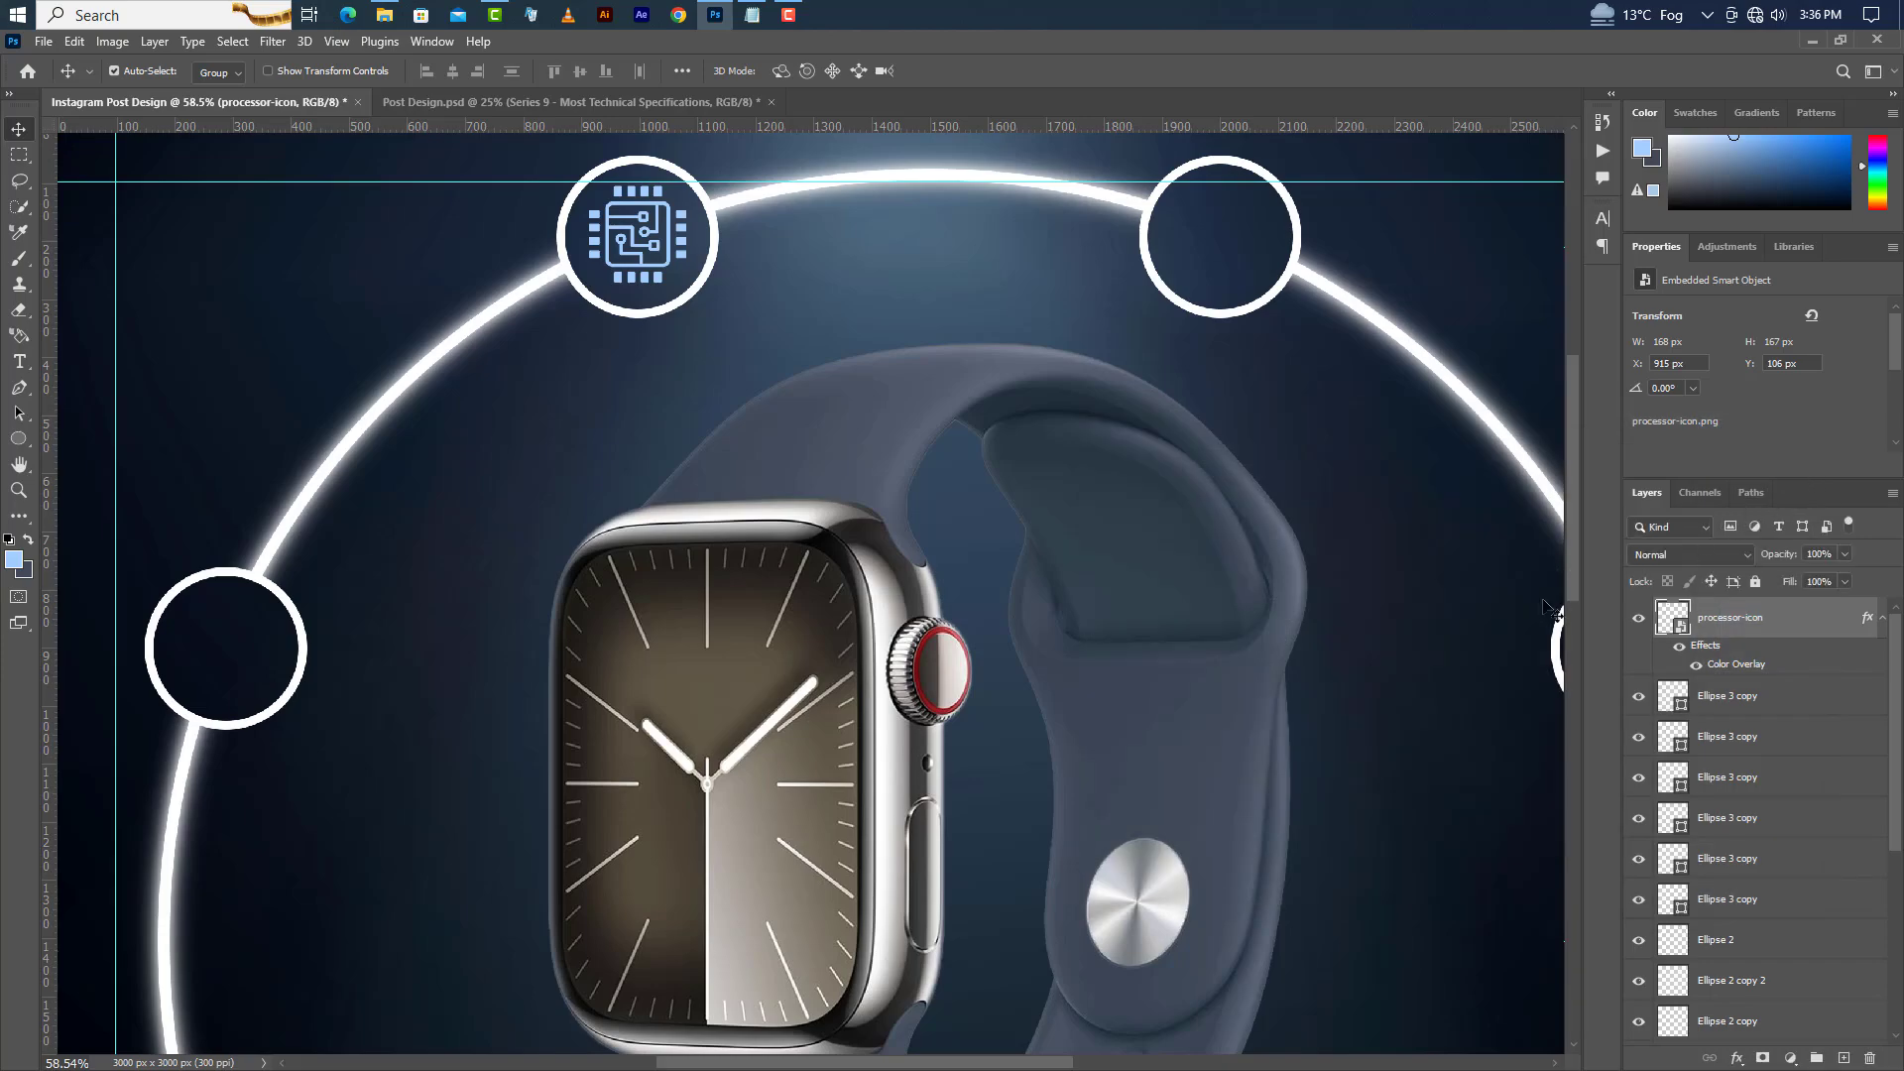
# Drag sensor.png from File Explorer into the design and scale it to about 129 px inside the top-right circle.
pyautogui.click(381, 17)
pyautogui.click(893, 199)
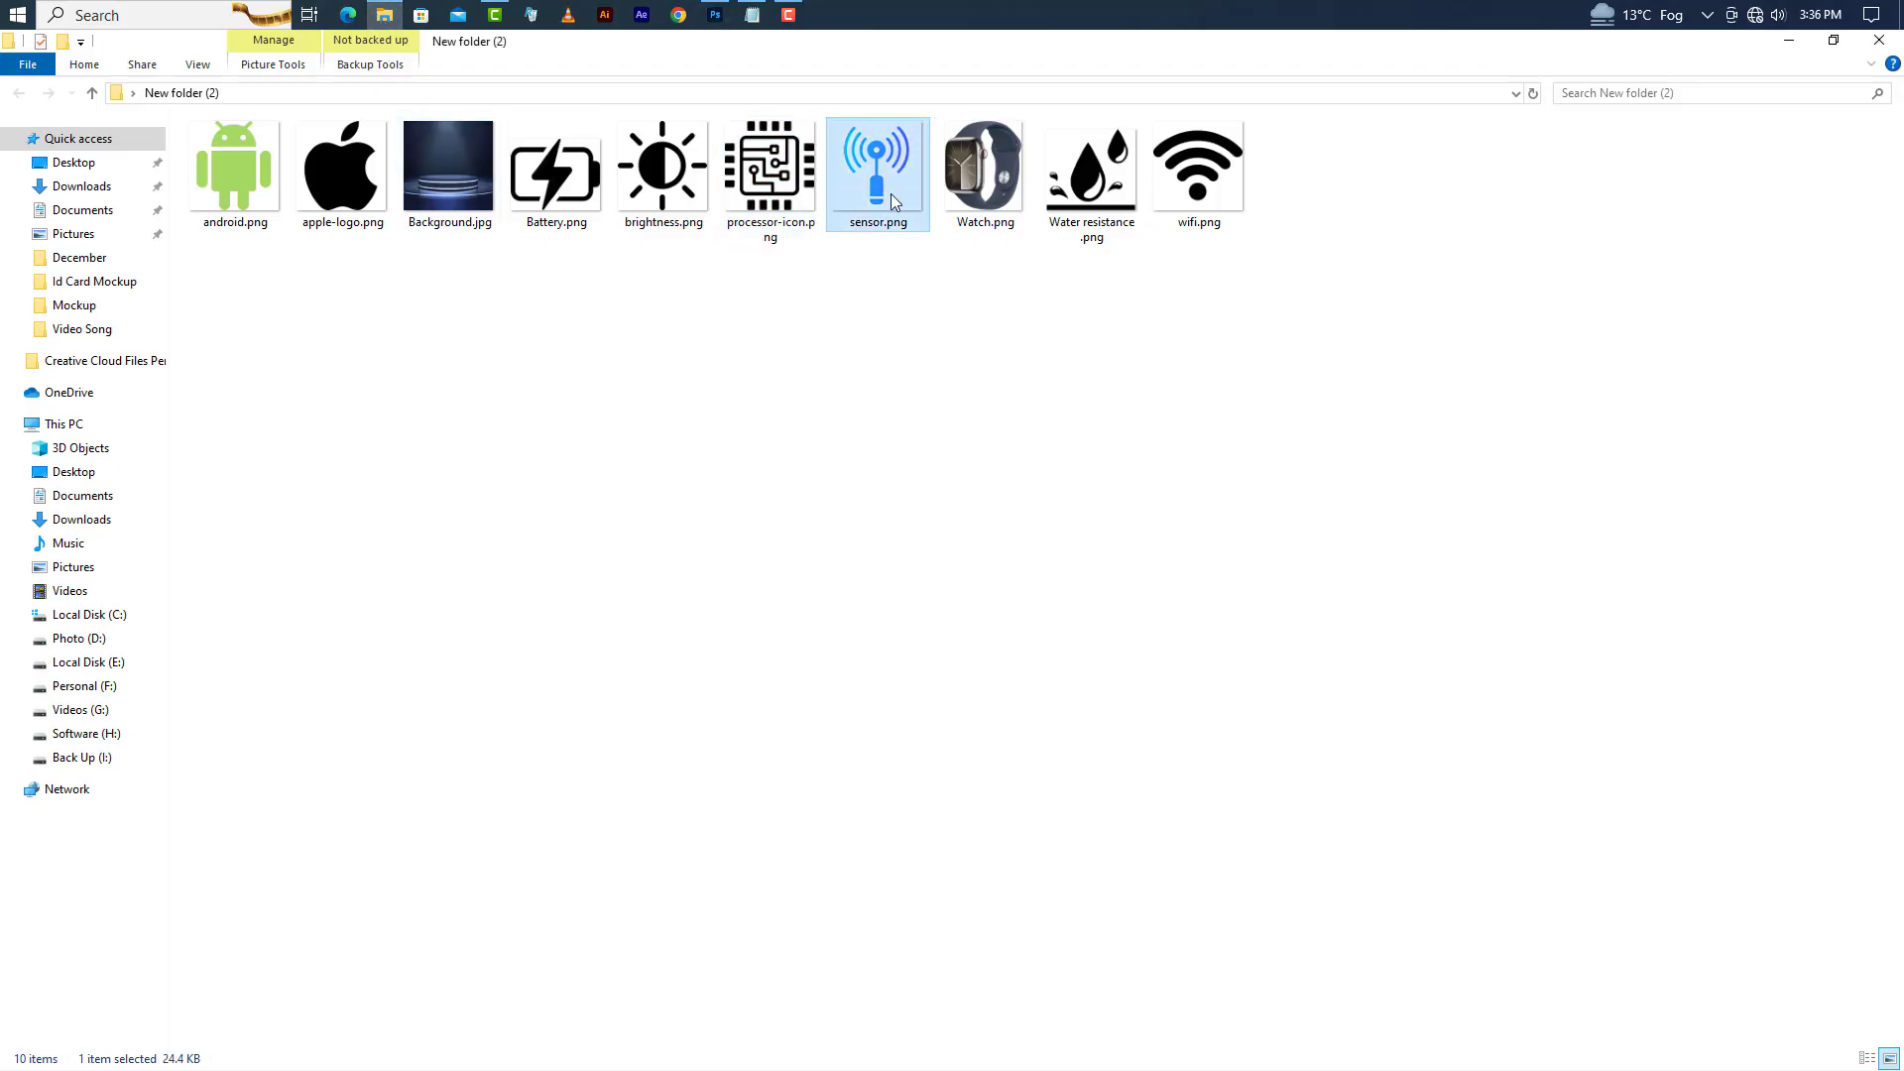
pyautogui.moveTo(895, 154); pyautogui.dragTo(951, 711)
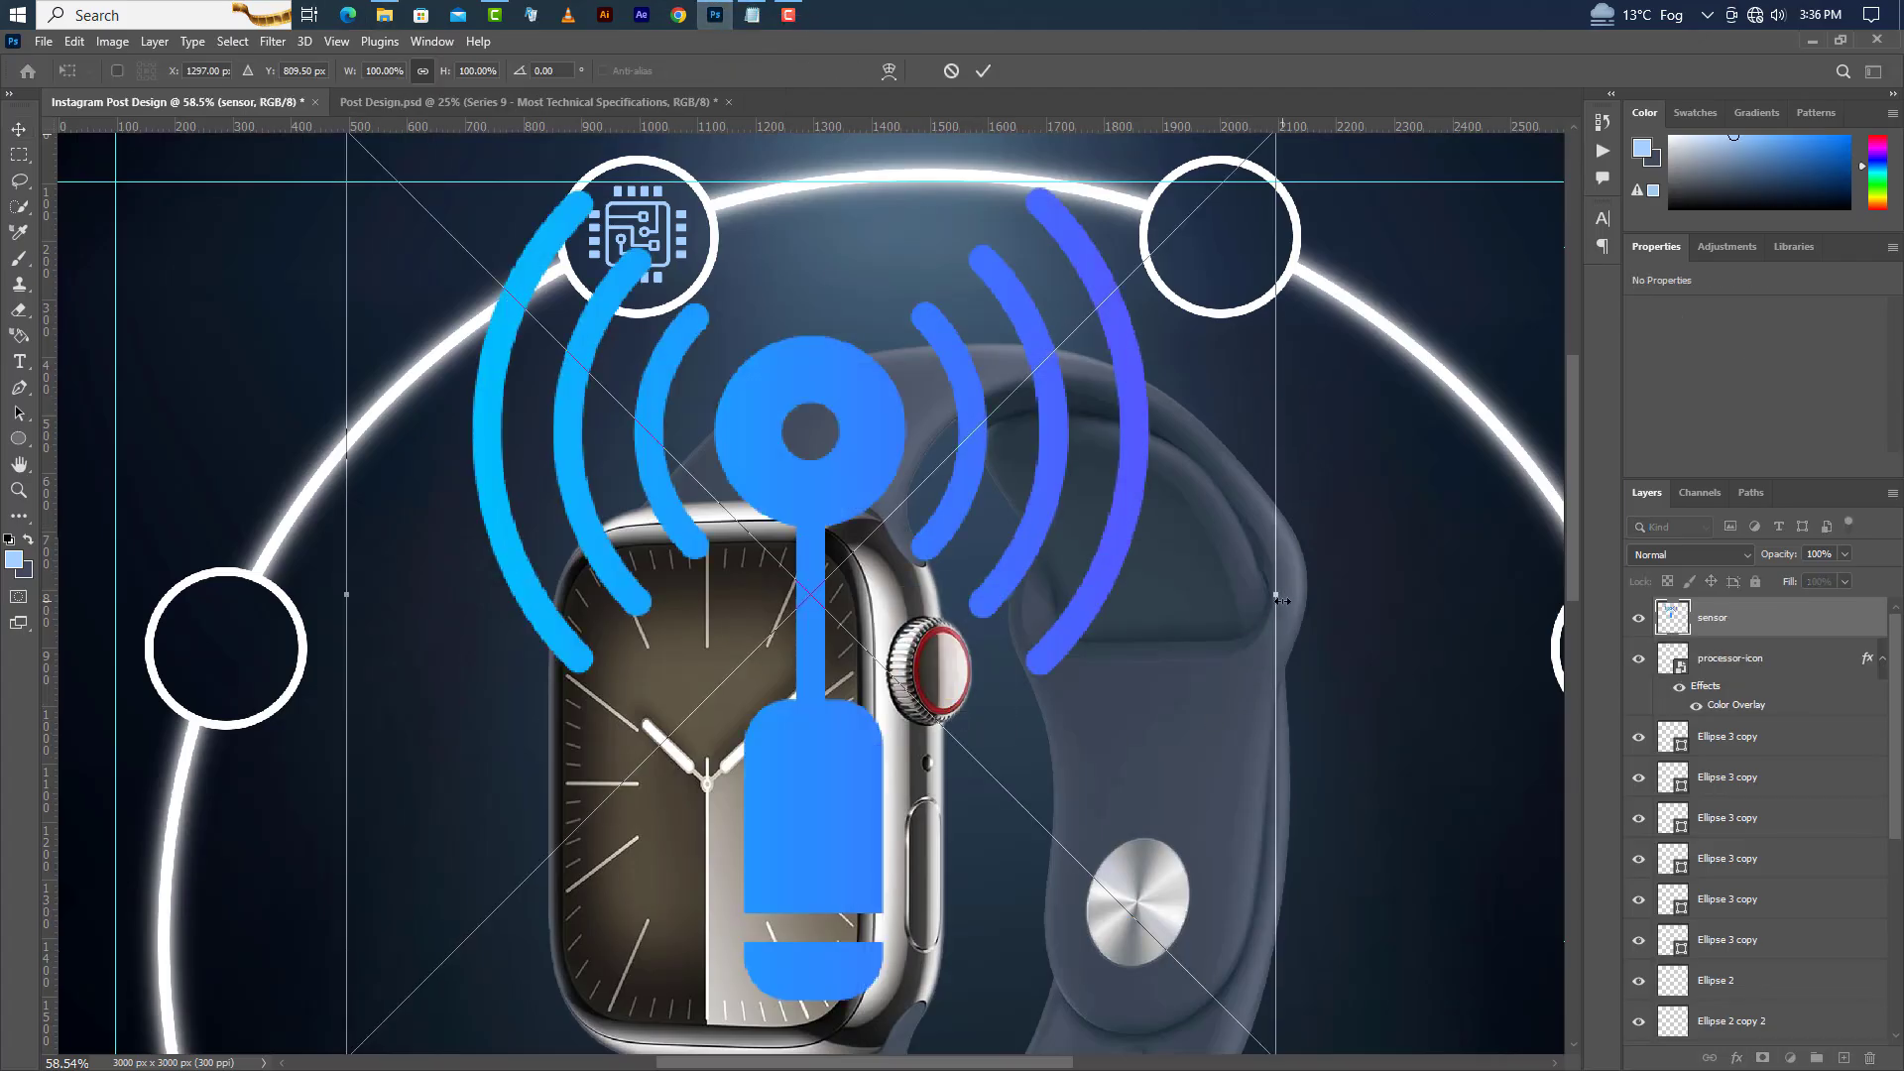
pyautogui.moveTo(1276, 594); pyautogui.dragTo(1259, 228)
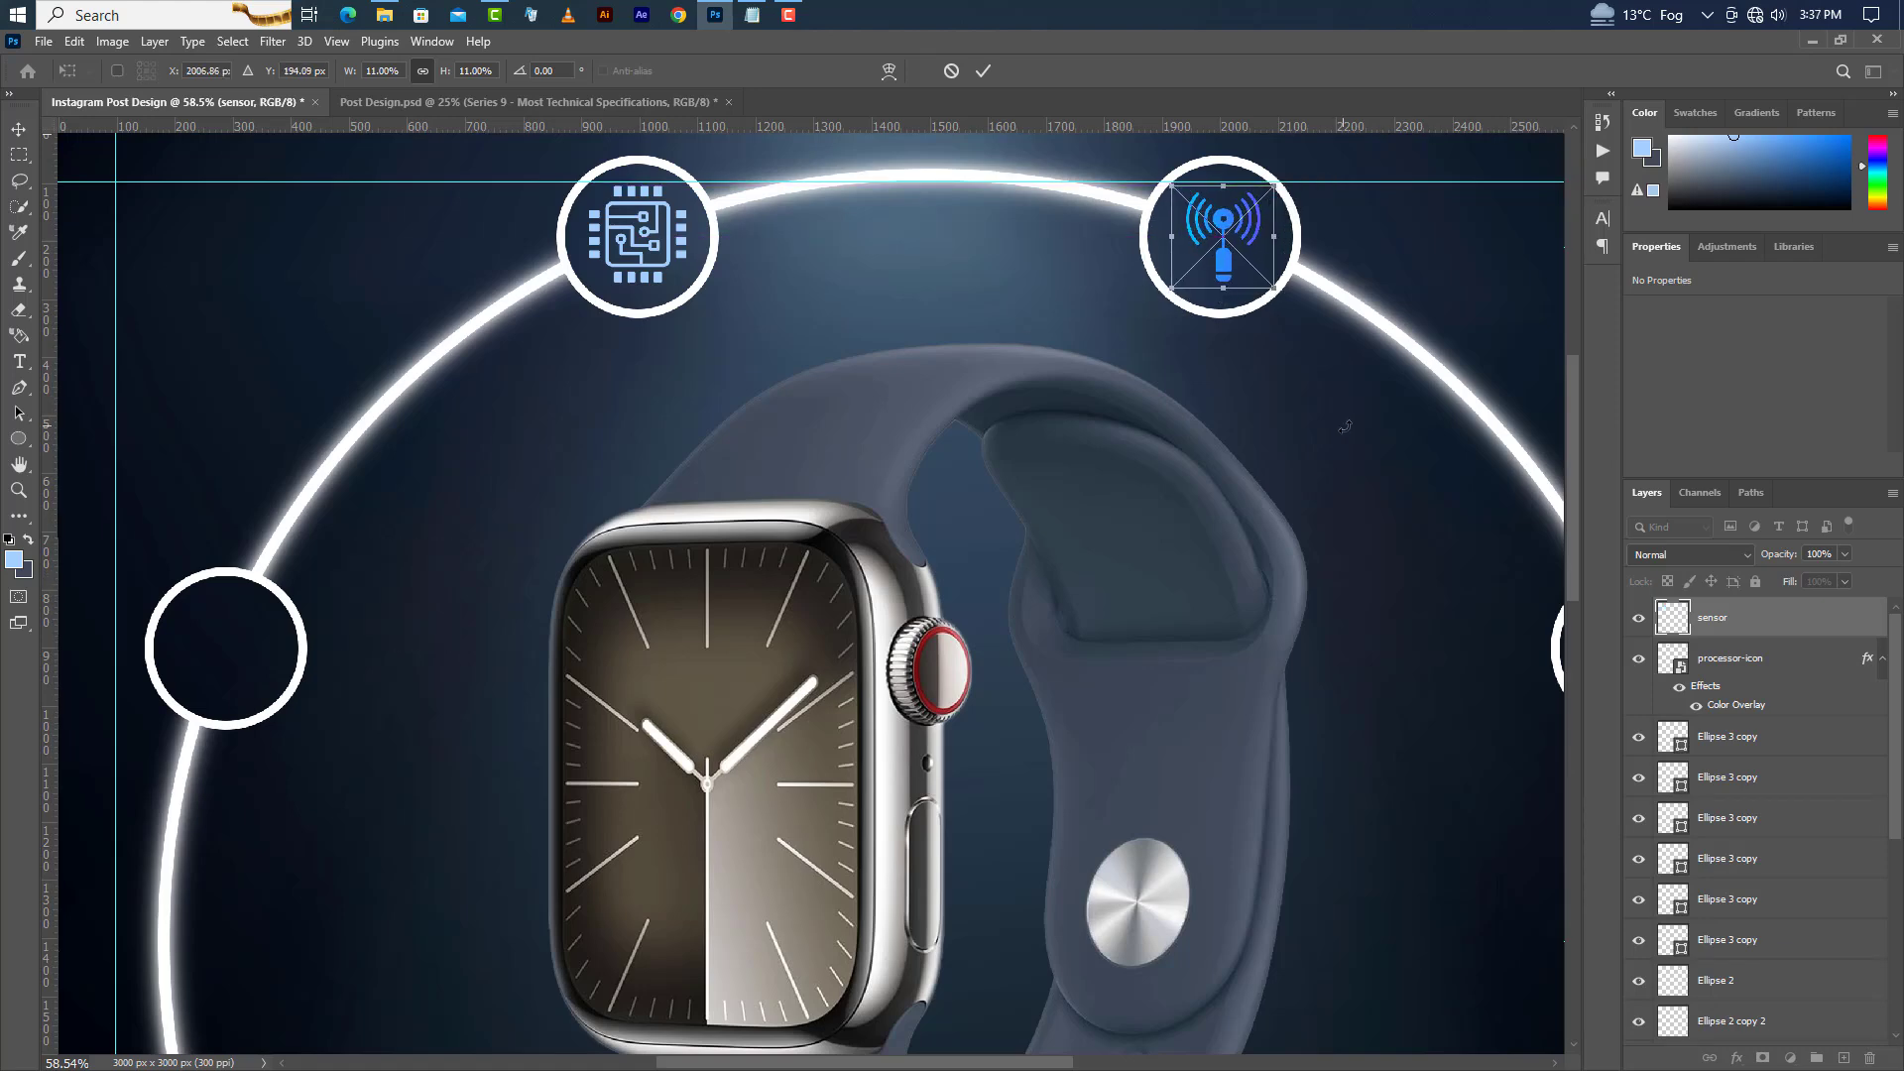
pyautogui.click(983, 71)
# Apply the same light blue Color Overlay layer style to the sensor icon.
pyautogui.doubleClick(1828, 638)
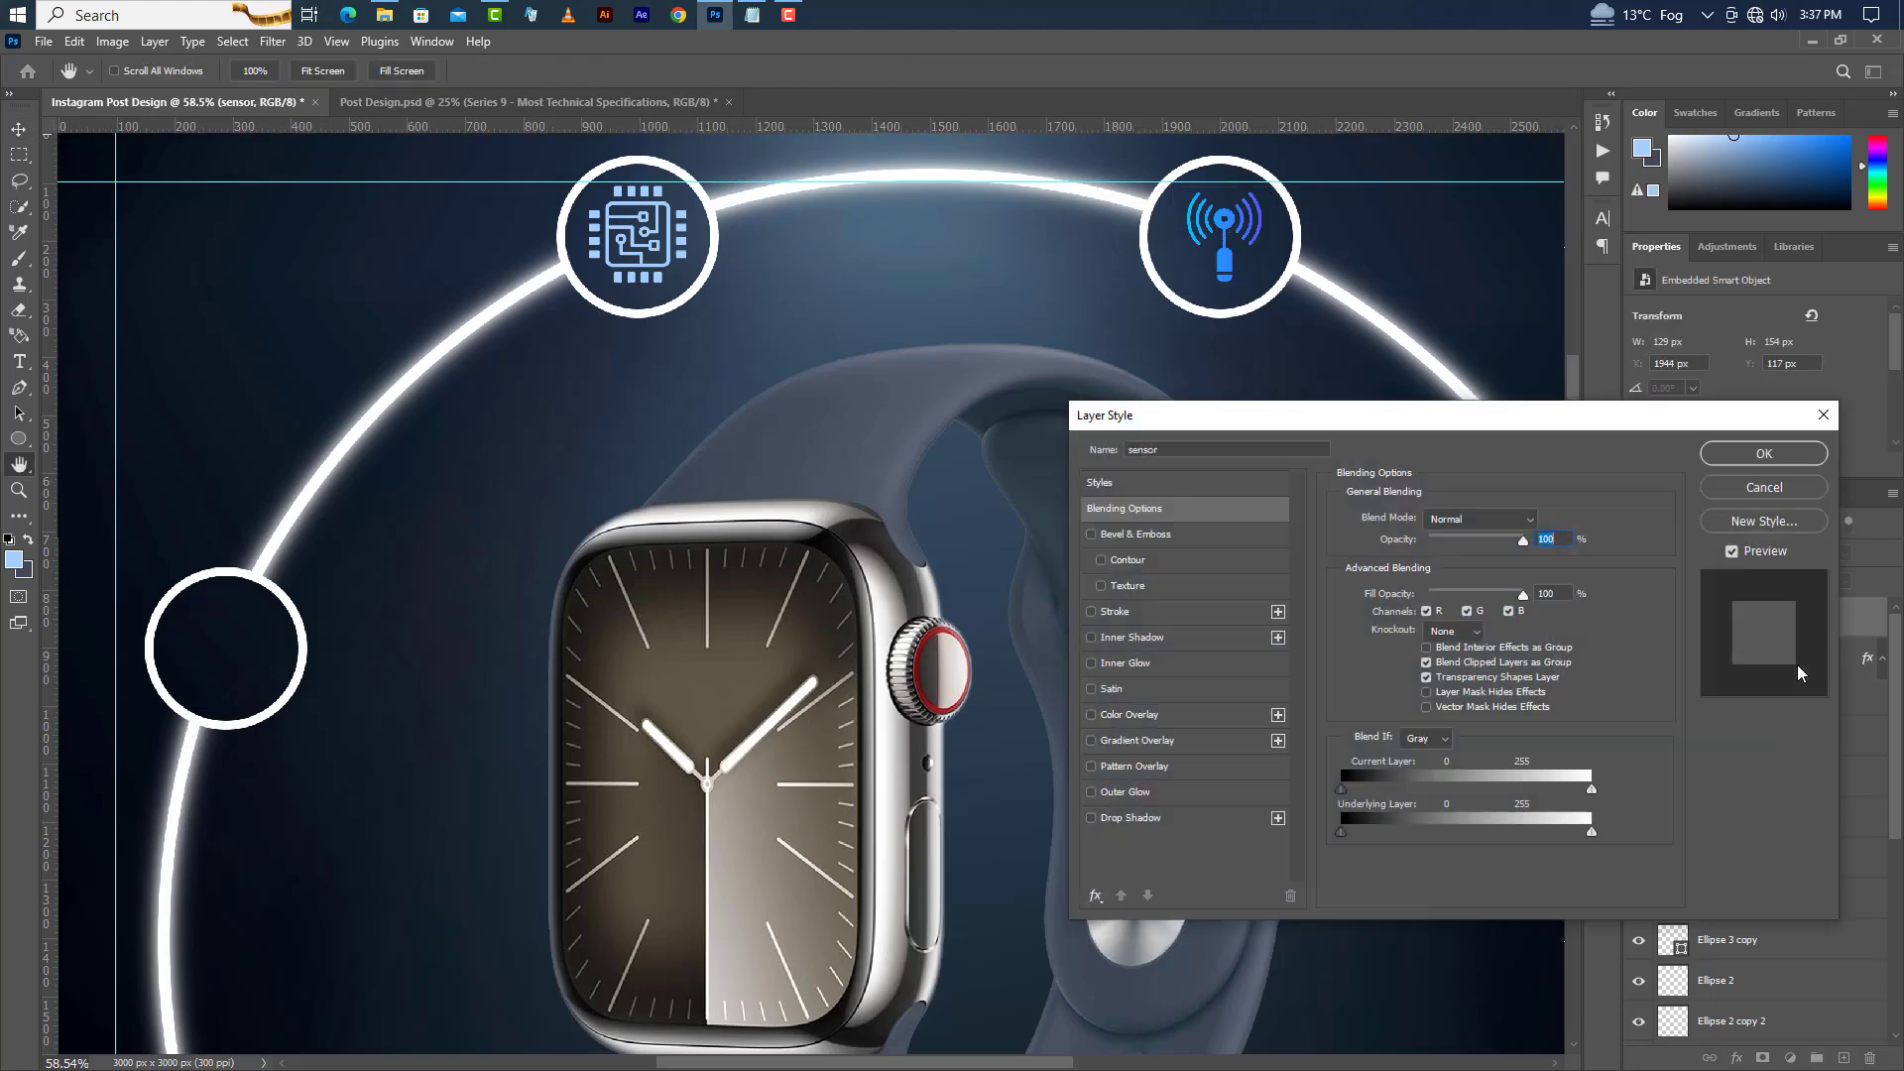
pyautogui.click(1223, 716)
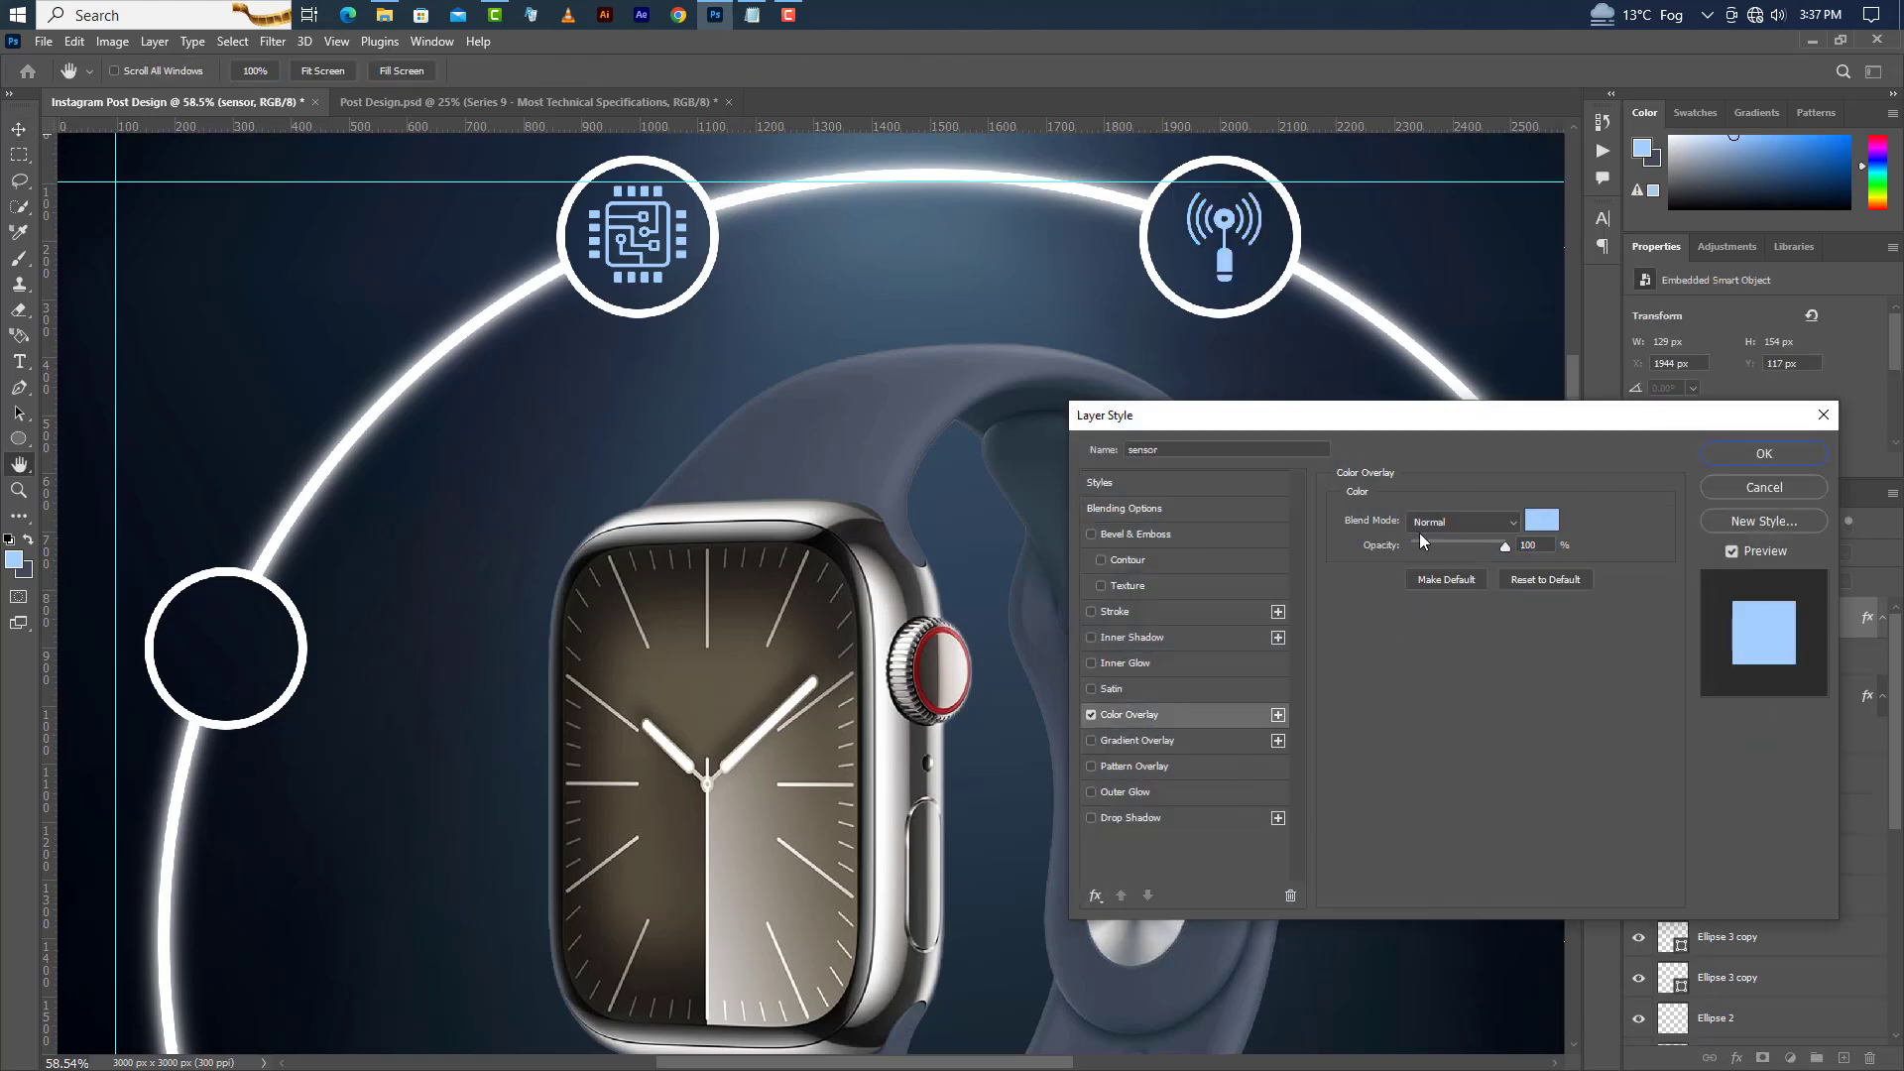
pyautogui.click(1770, 453)
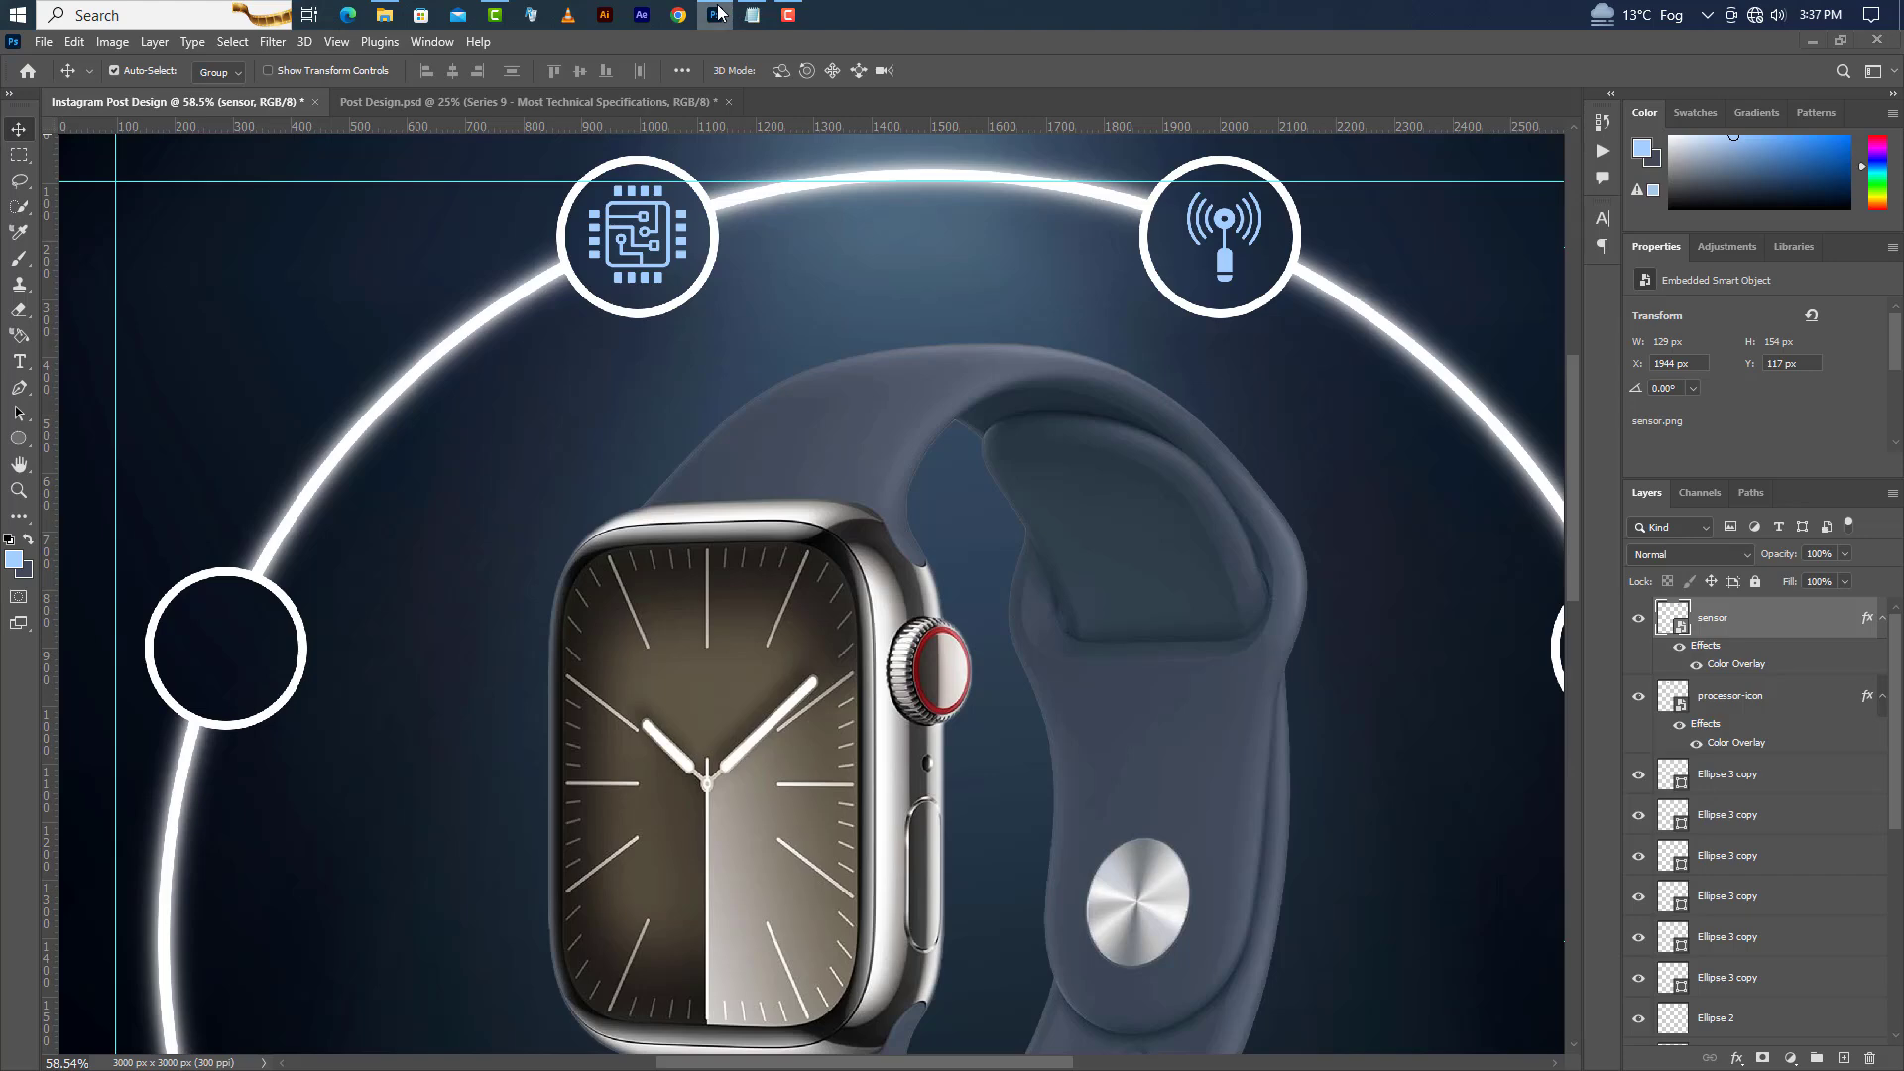
# Drag brightness.png into the design and place it at about 156 px inside the left circle.
pyautogui.click(718, 14)
pyautogui.moveTo(664, 171); pyautogui.dragTo(814, 602)
pyautogui.moveTo(1306, 594); pyautogui.dragTo(272, 649)
pyautogui.click(983, 70)
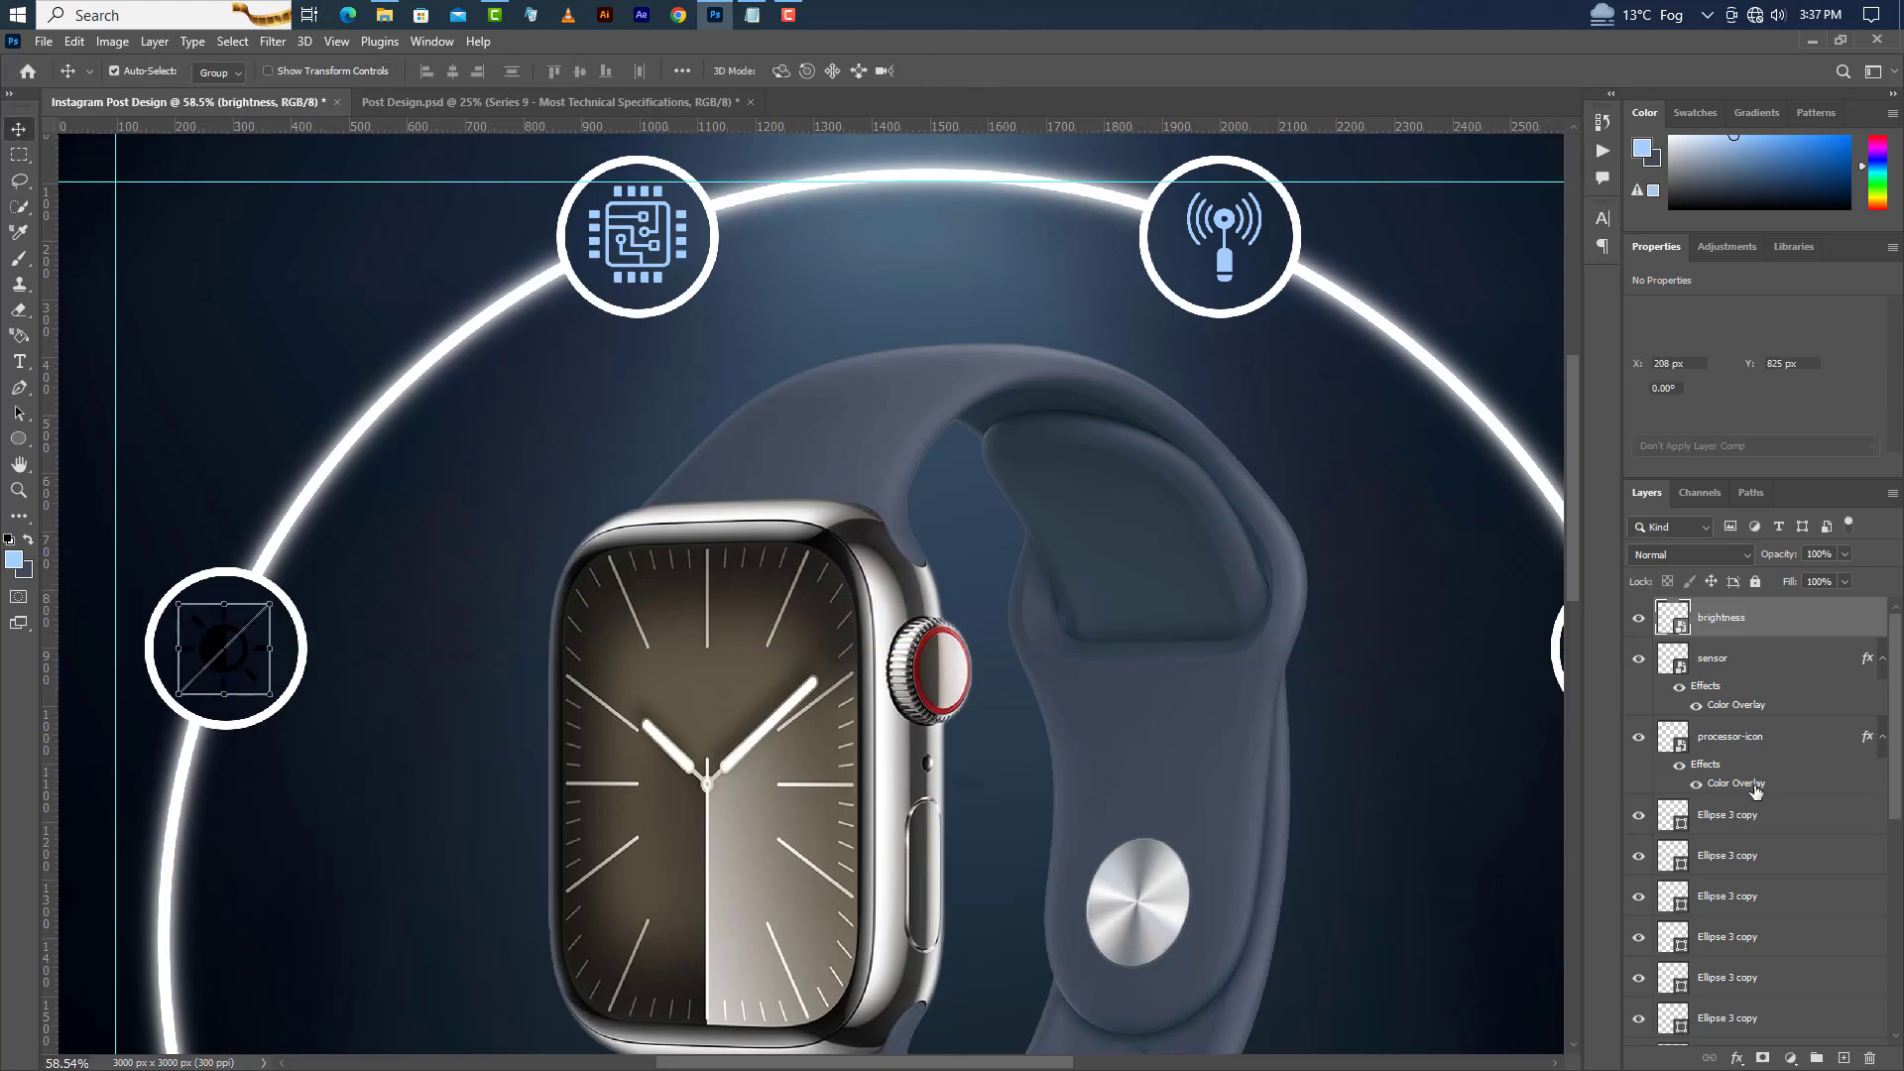
# Apply the light blue Color Overlay layer style to the brightness icon.
pyautogui.doubleClick(1869, 629)
pyautogui.click(1189, 718)
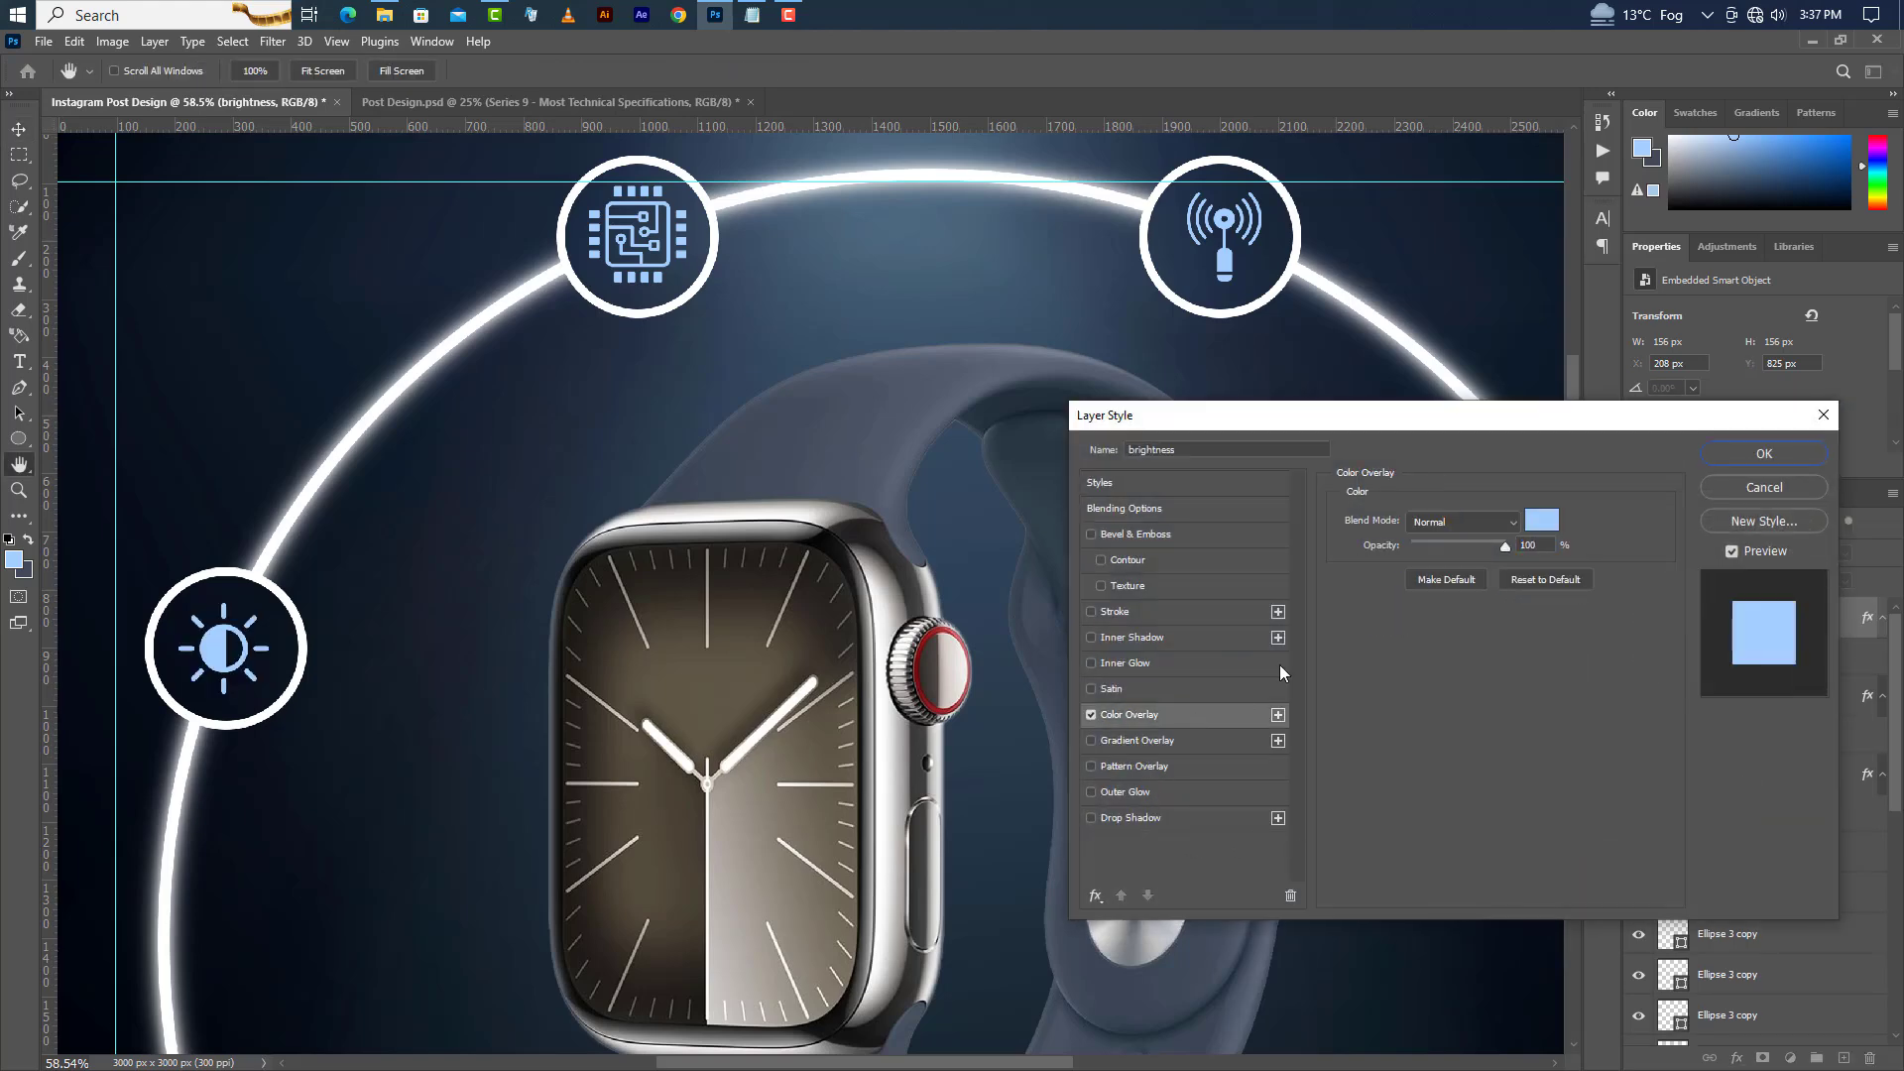
pyautogui.click(1766, 452)
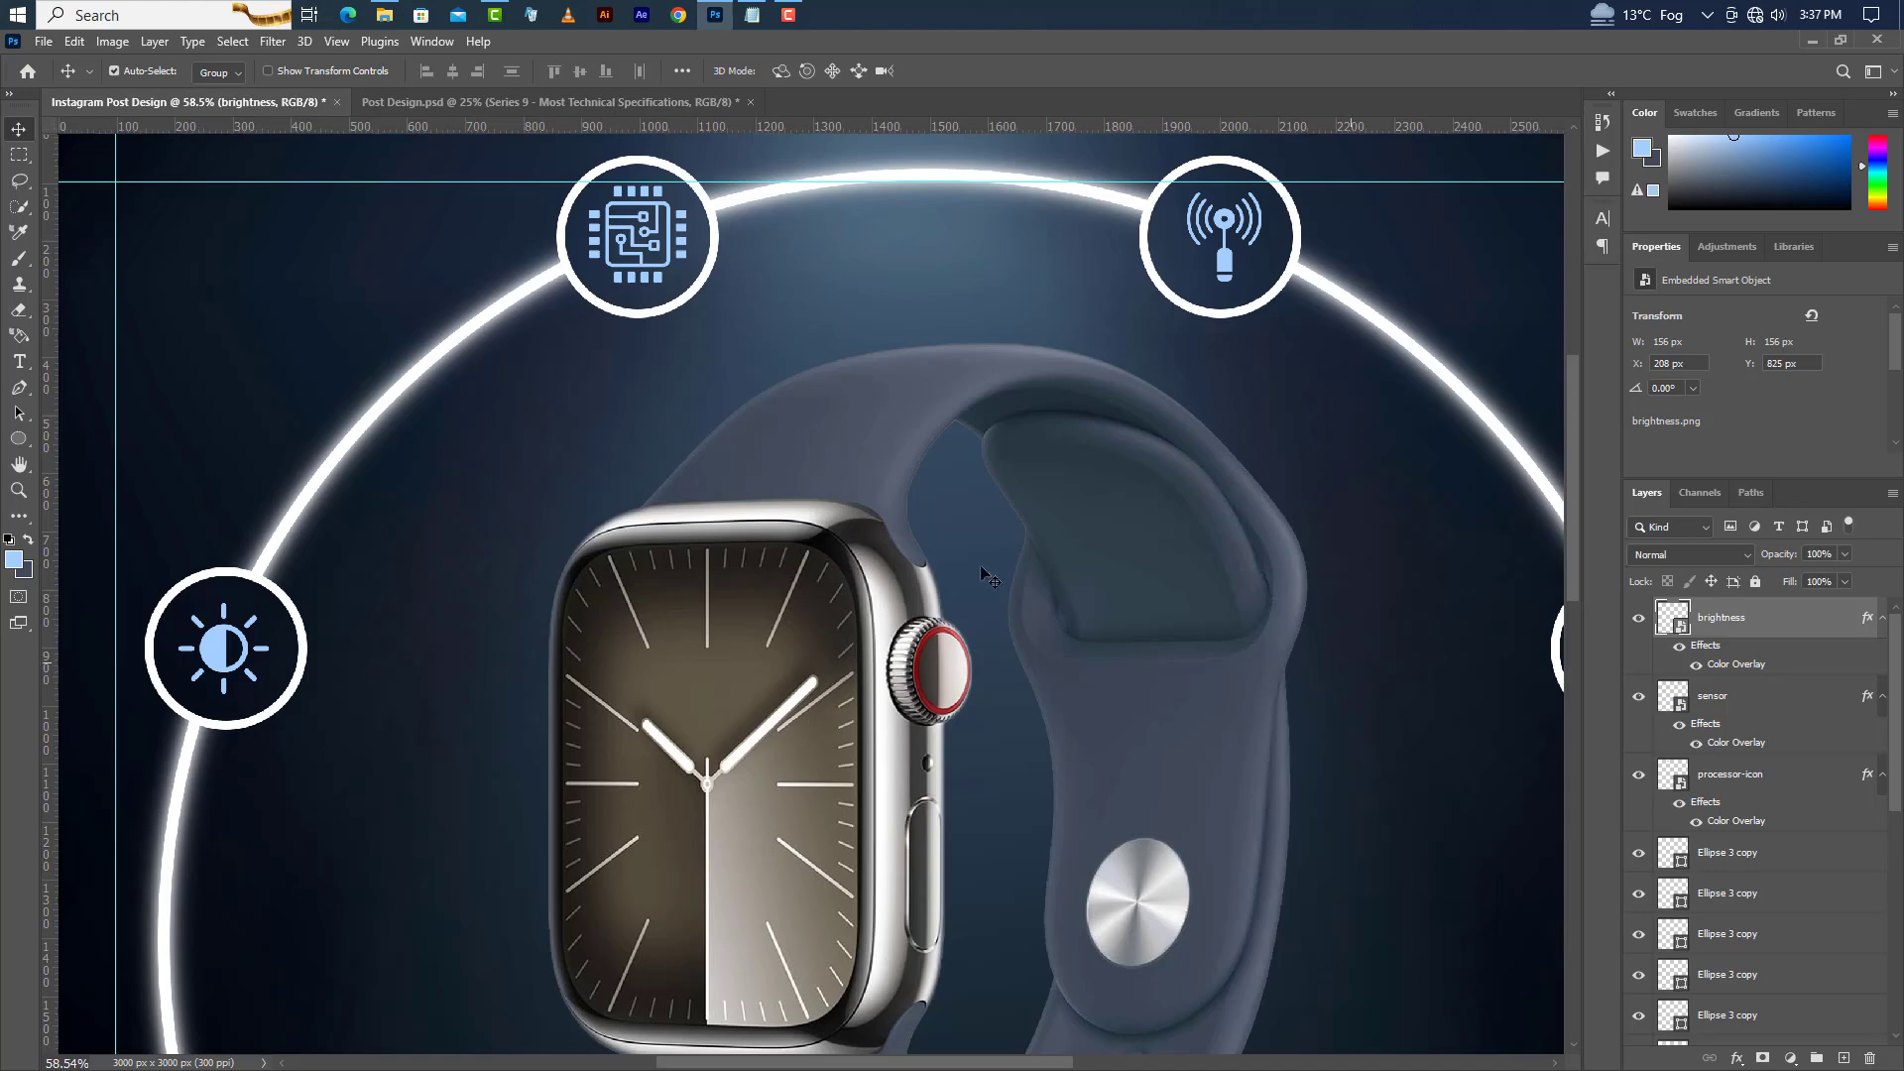
# Drag Battery.png into the design and place it at about 186 px wide inside the right circle.
pyautogui.click(714, 17)
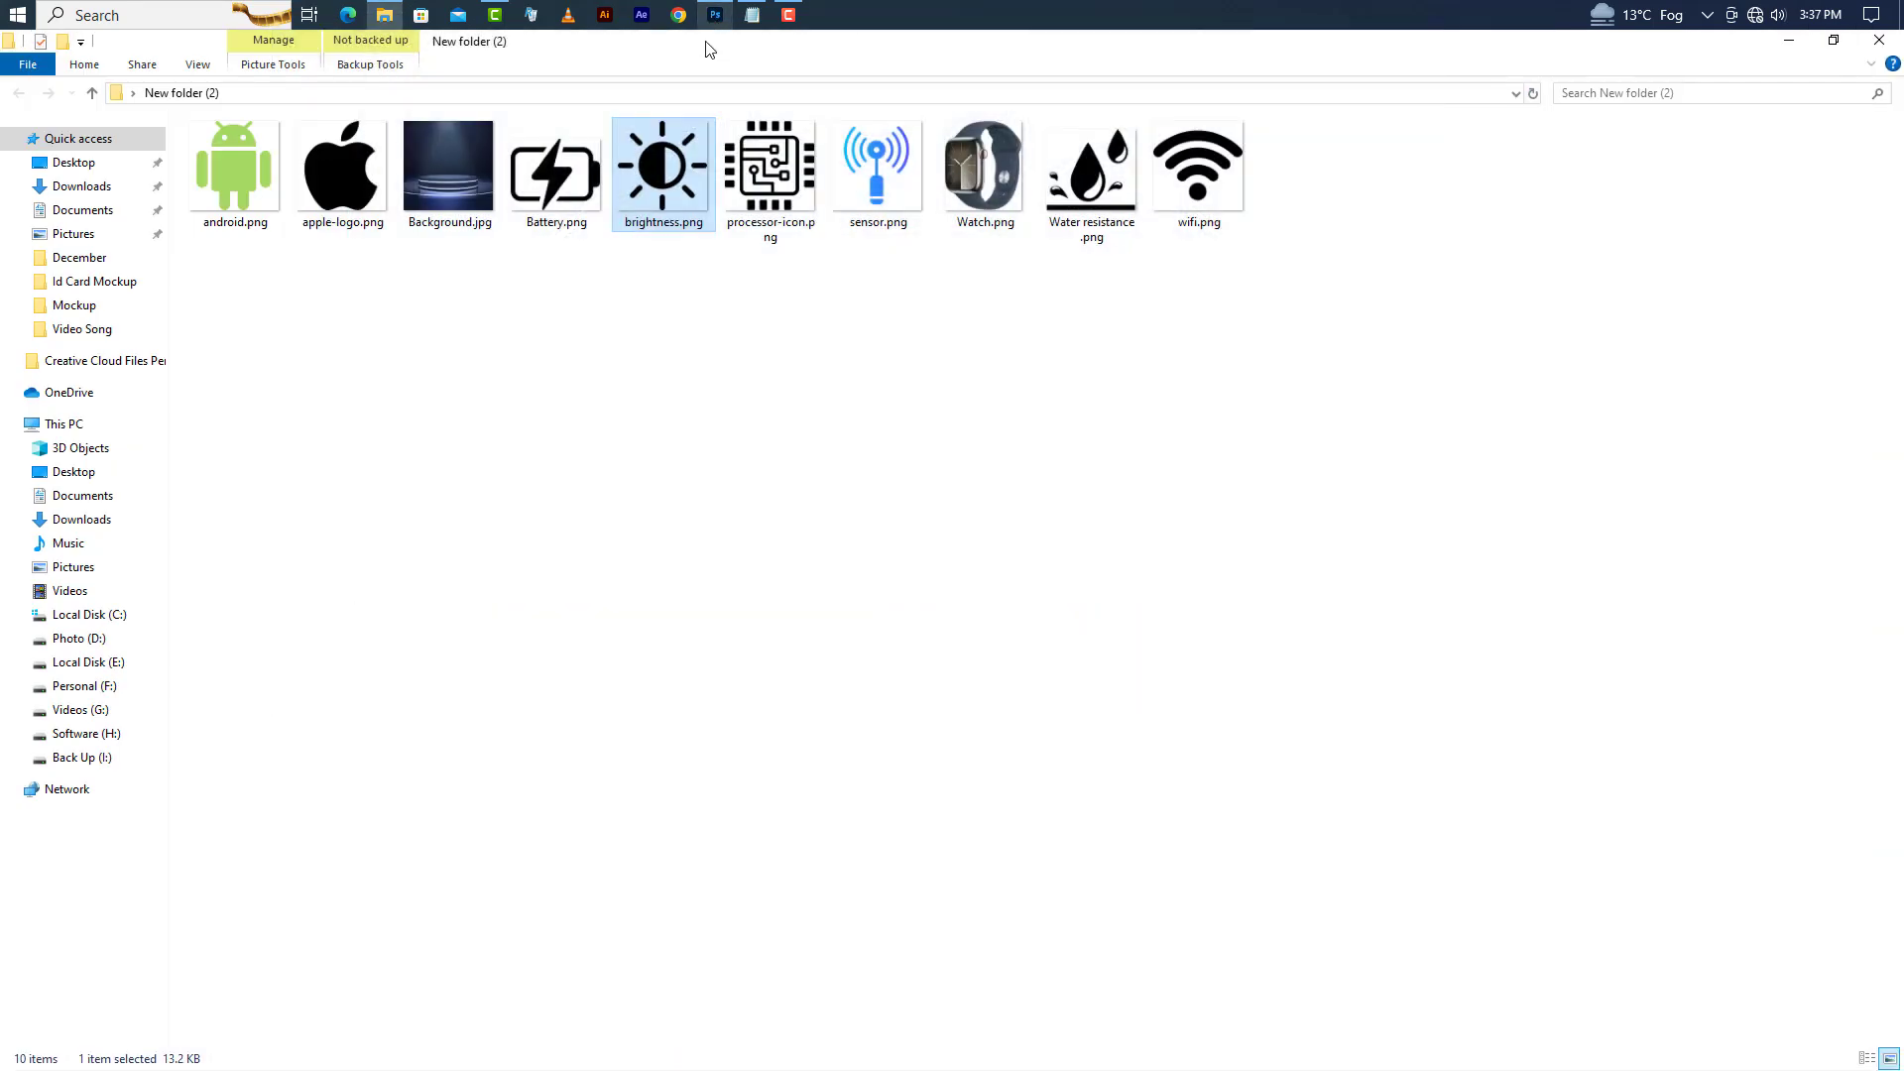
pyautogui.moveTo(603, 216); pyautogui.dragTo(1092, 777)
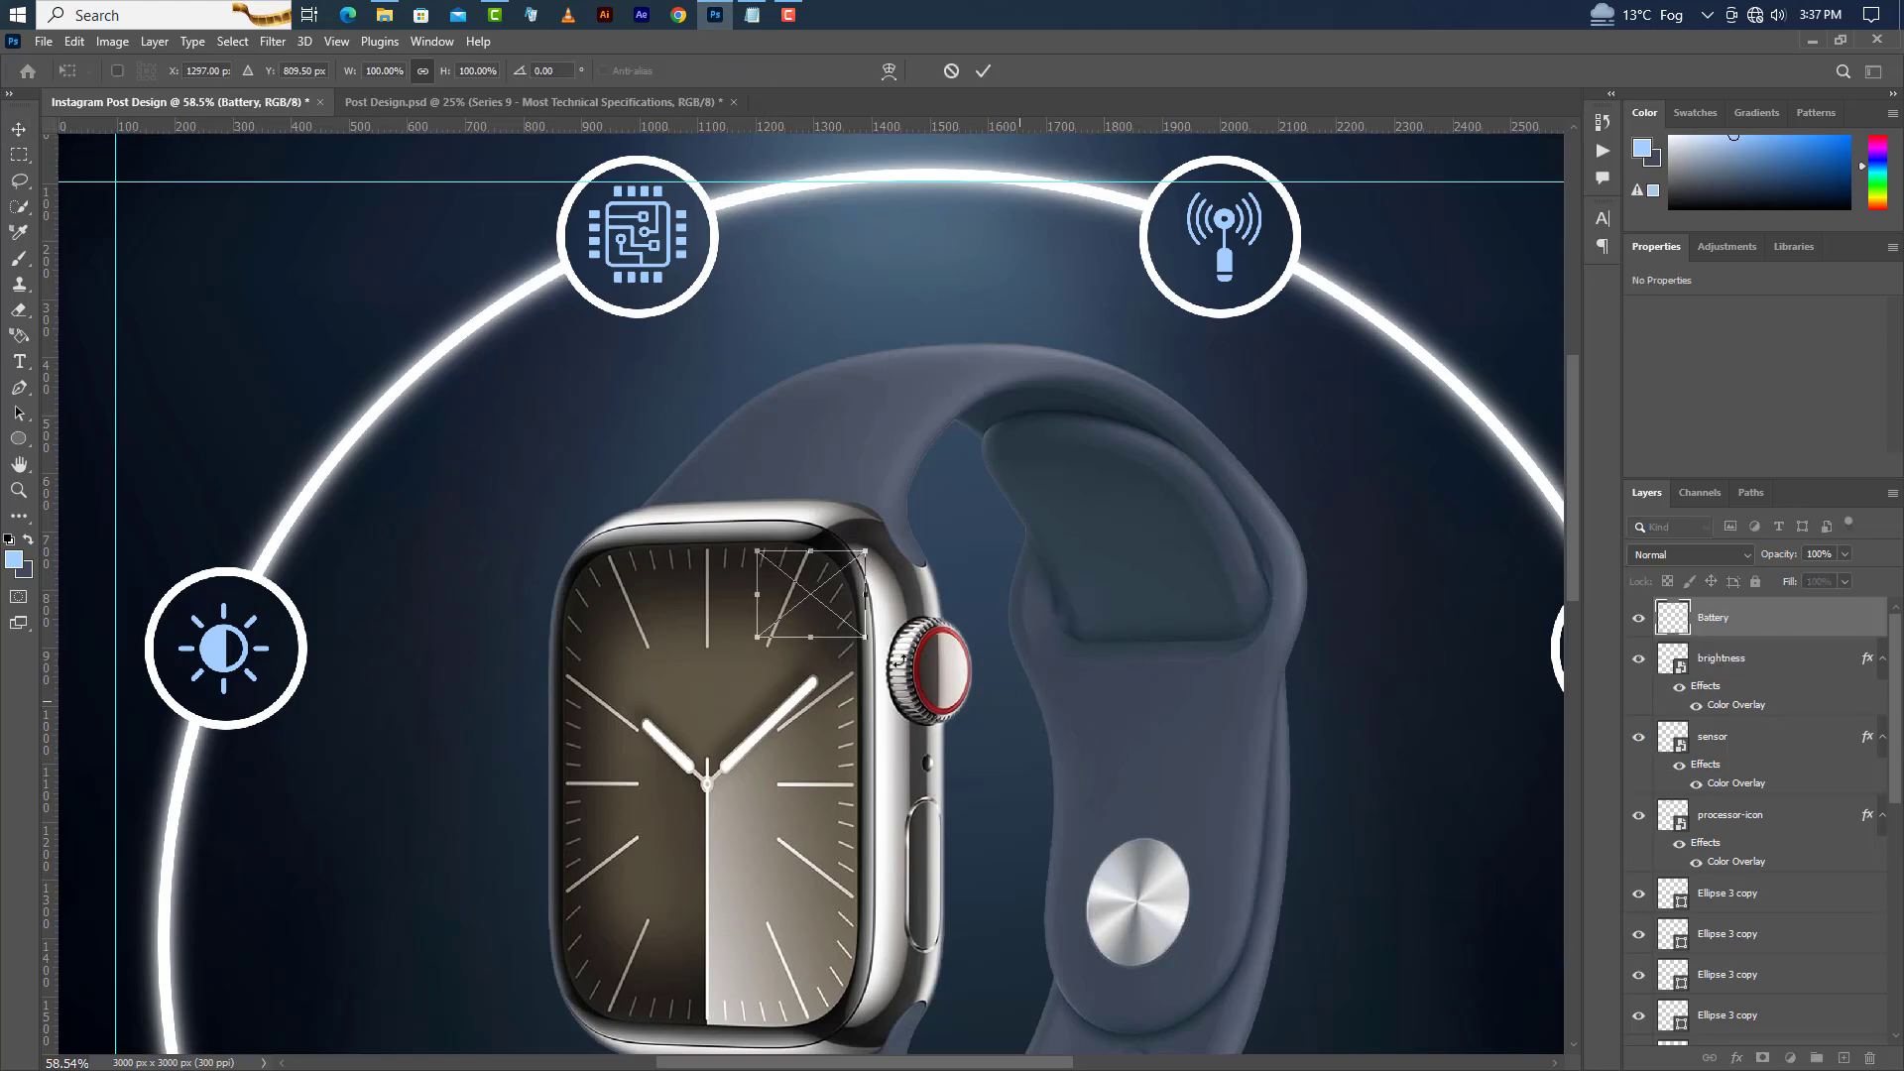
pyautogui.moveTo(978, 1059); pyautogui.dragTo(1026, 1057)
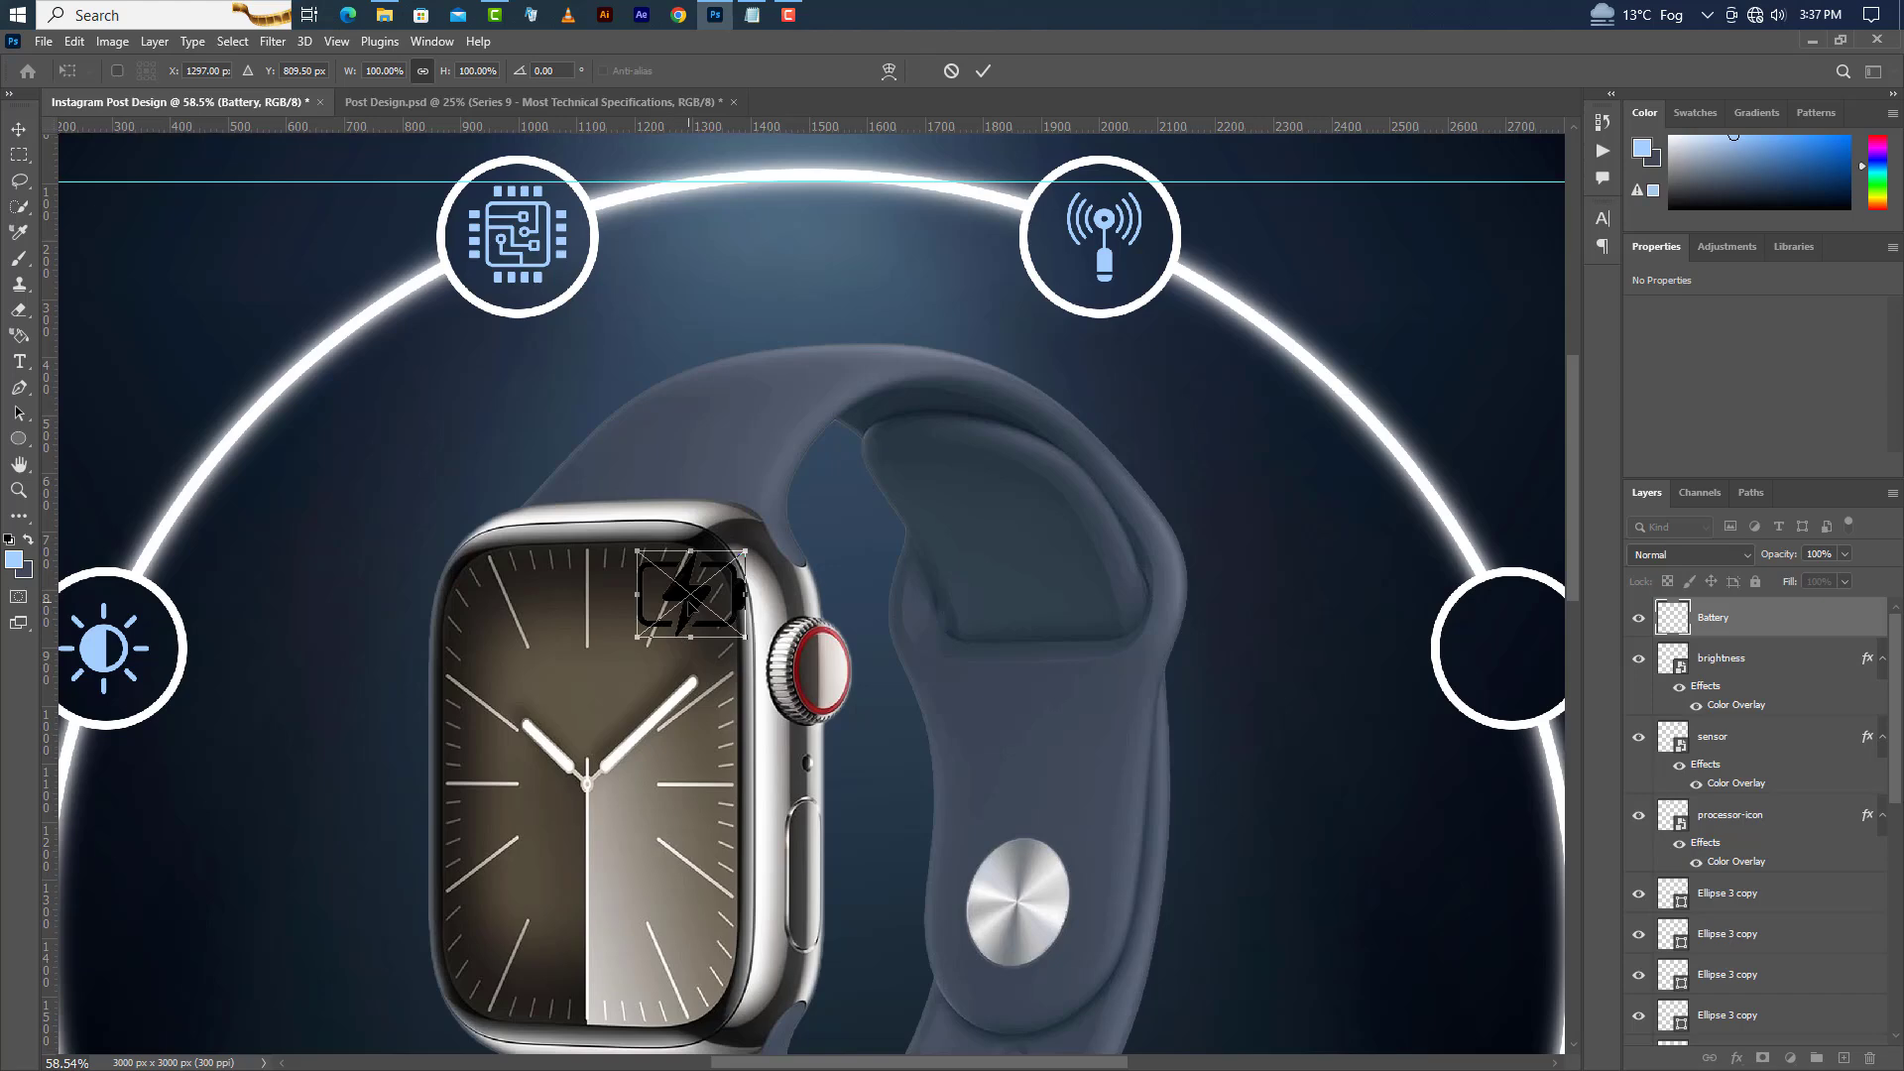
pyautogui.moveTo(687, 599); pyautogui.dragTo(1507, 662)
pyautogui.click(988, 71)
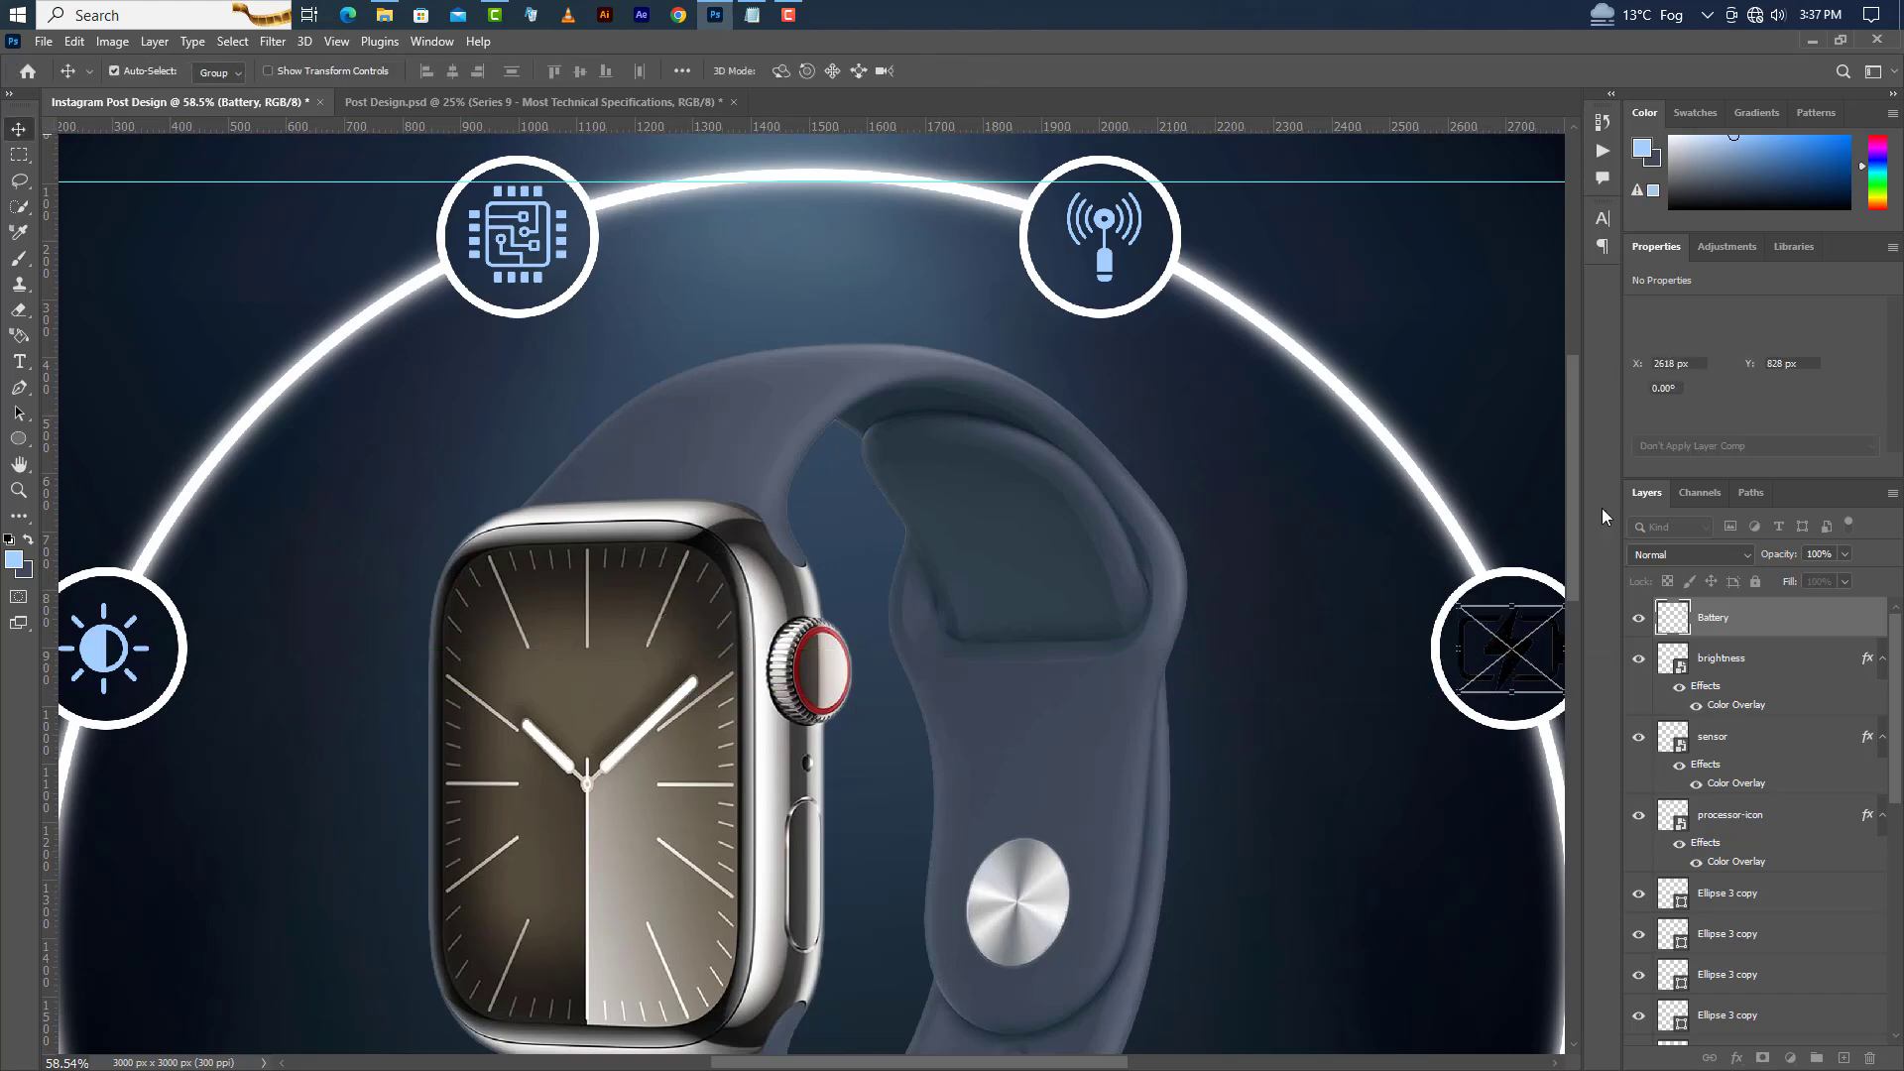
# Apply the light blue Color Overlay layer style to the Battery icon.
pyautogui.doubleClick(1822, 623)
pyautogui.click(1206, 718)
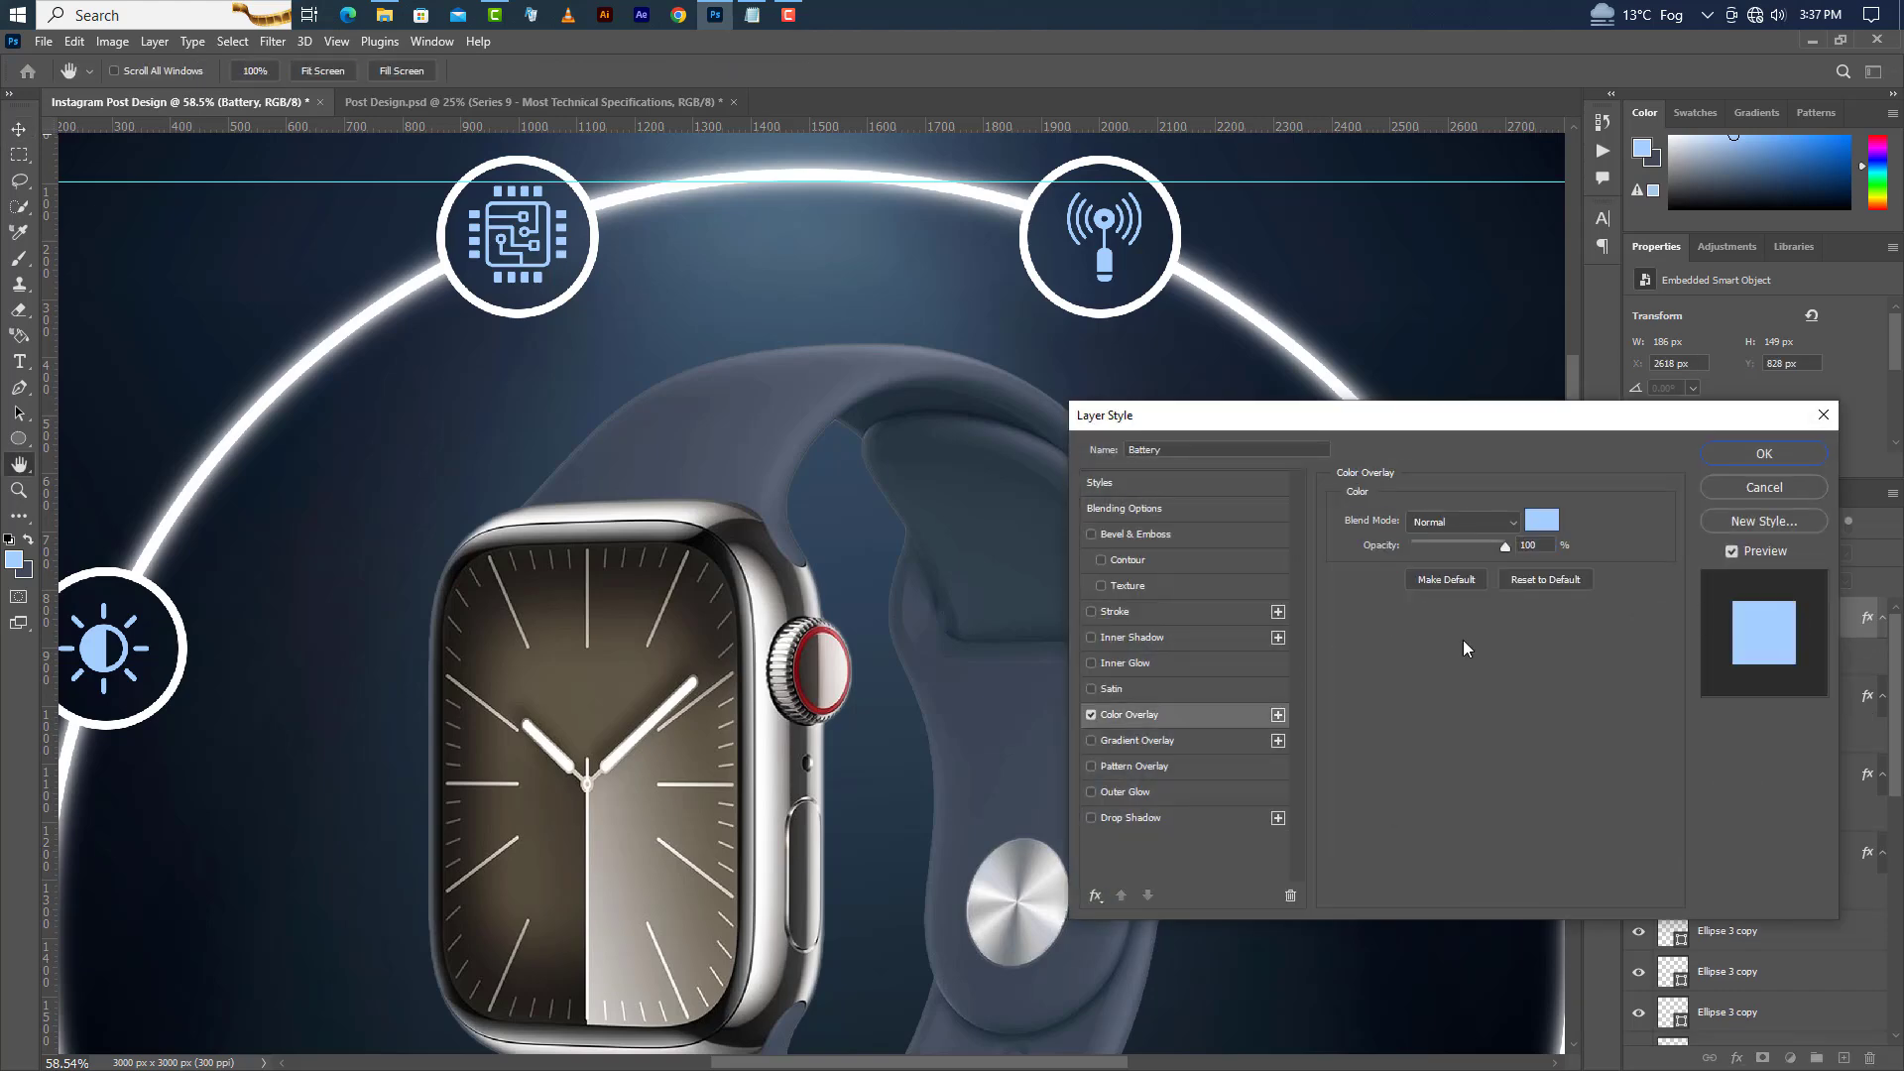
pyautogui.click(1764, 453)
# Drag Water resistance.png into the design and place it inside the bottom-left circle.
pyautogui.scroll(-3, 1310, 385)
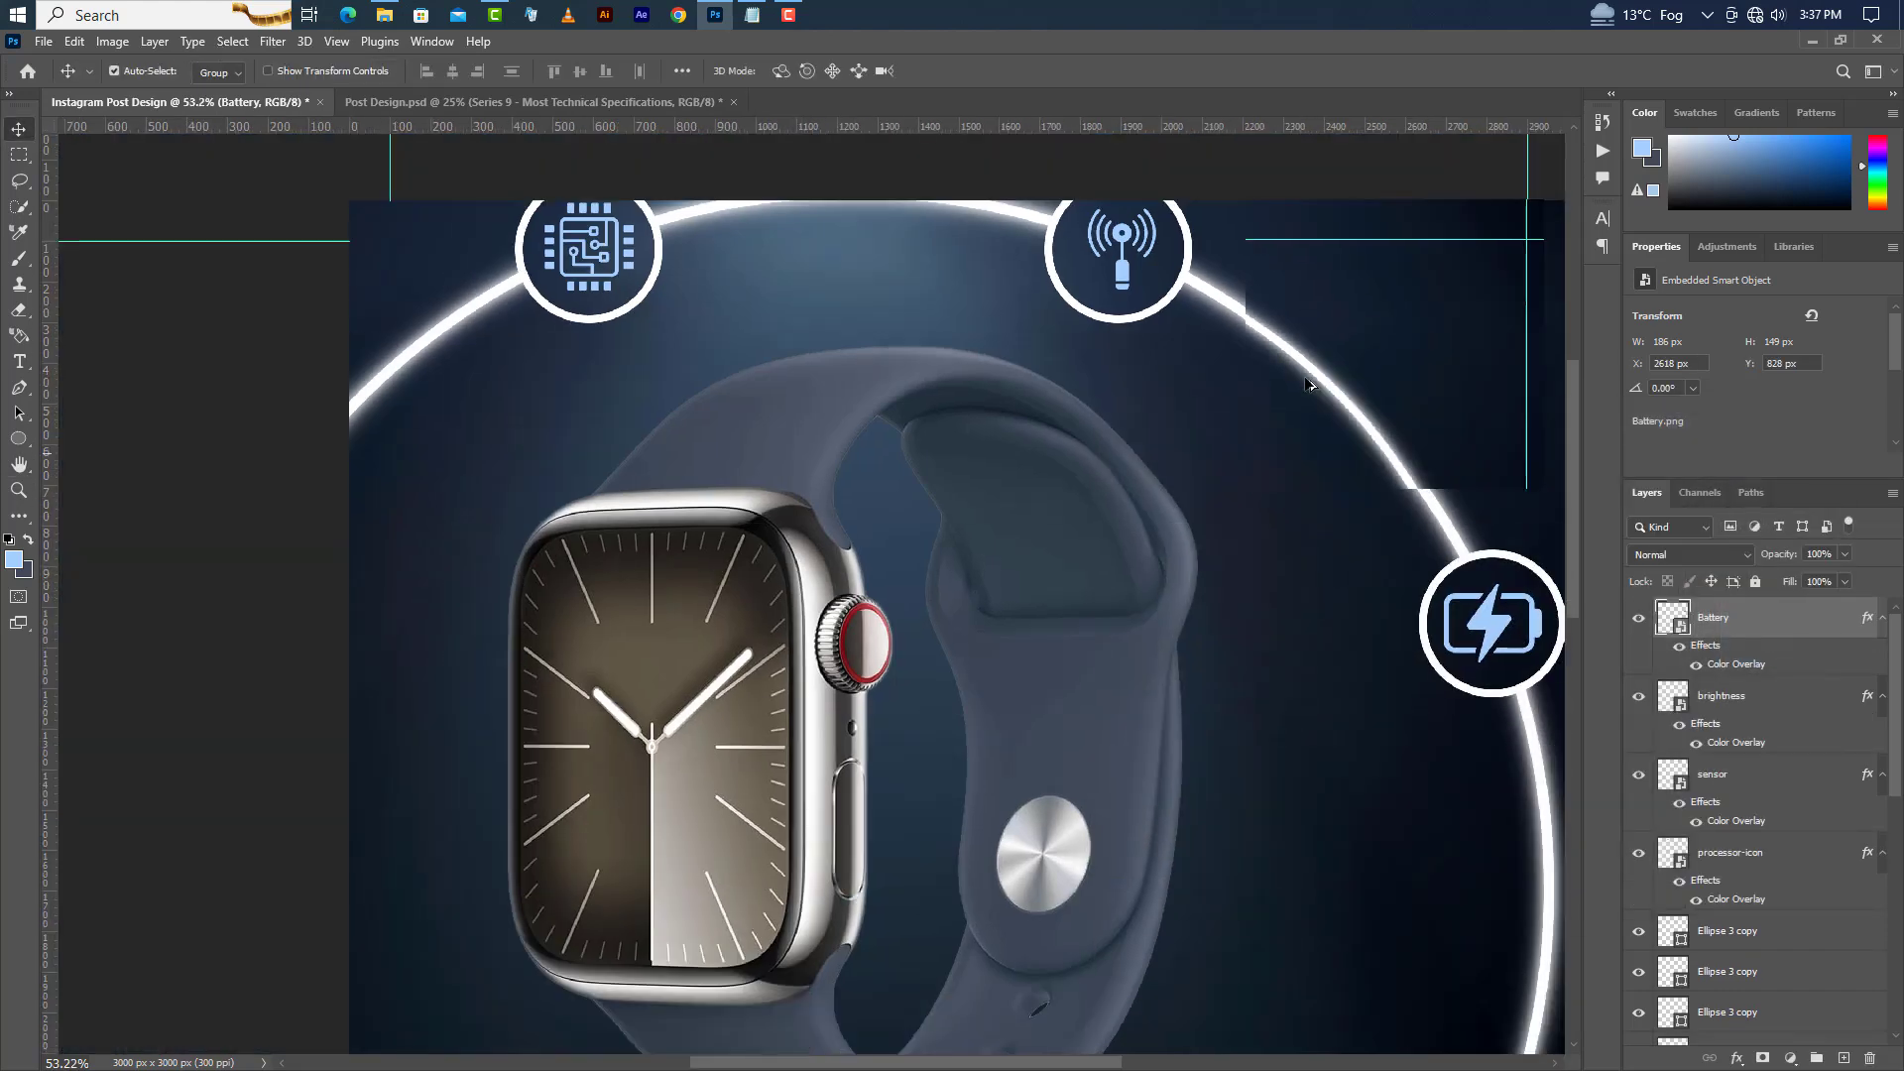
pyautogui.scroll(-1, 1211, 850)
pyautogui.scroll(3, 837, 910)
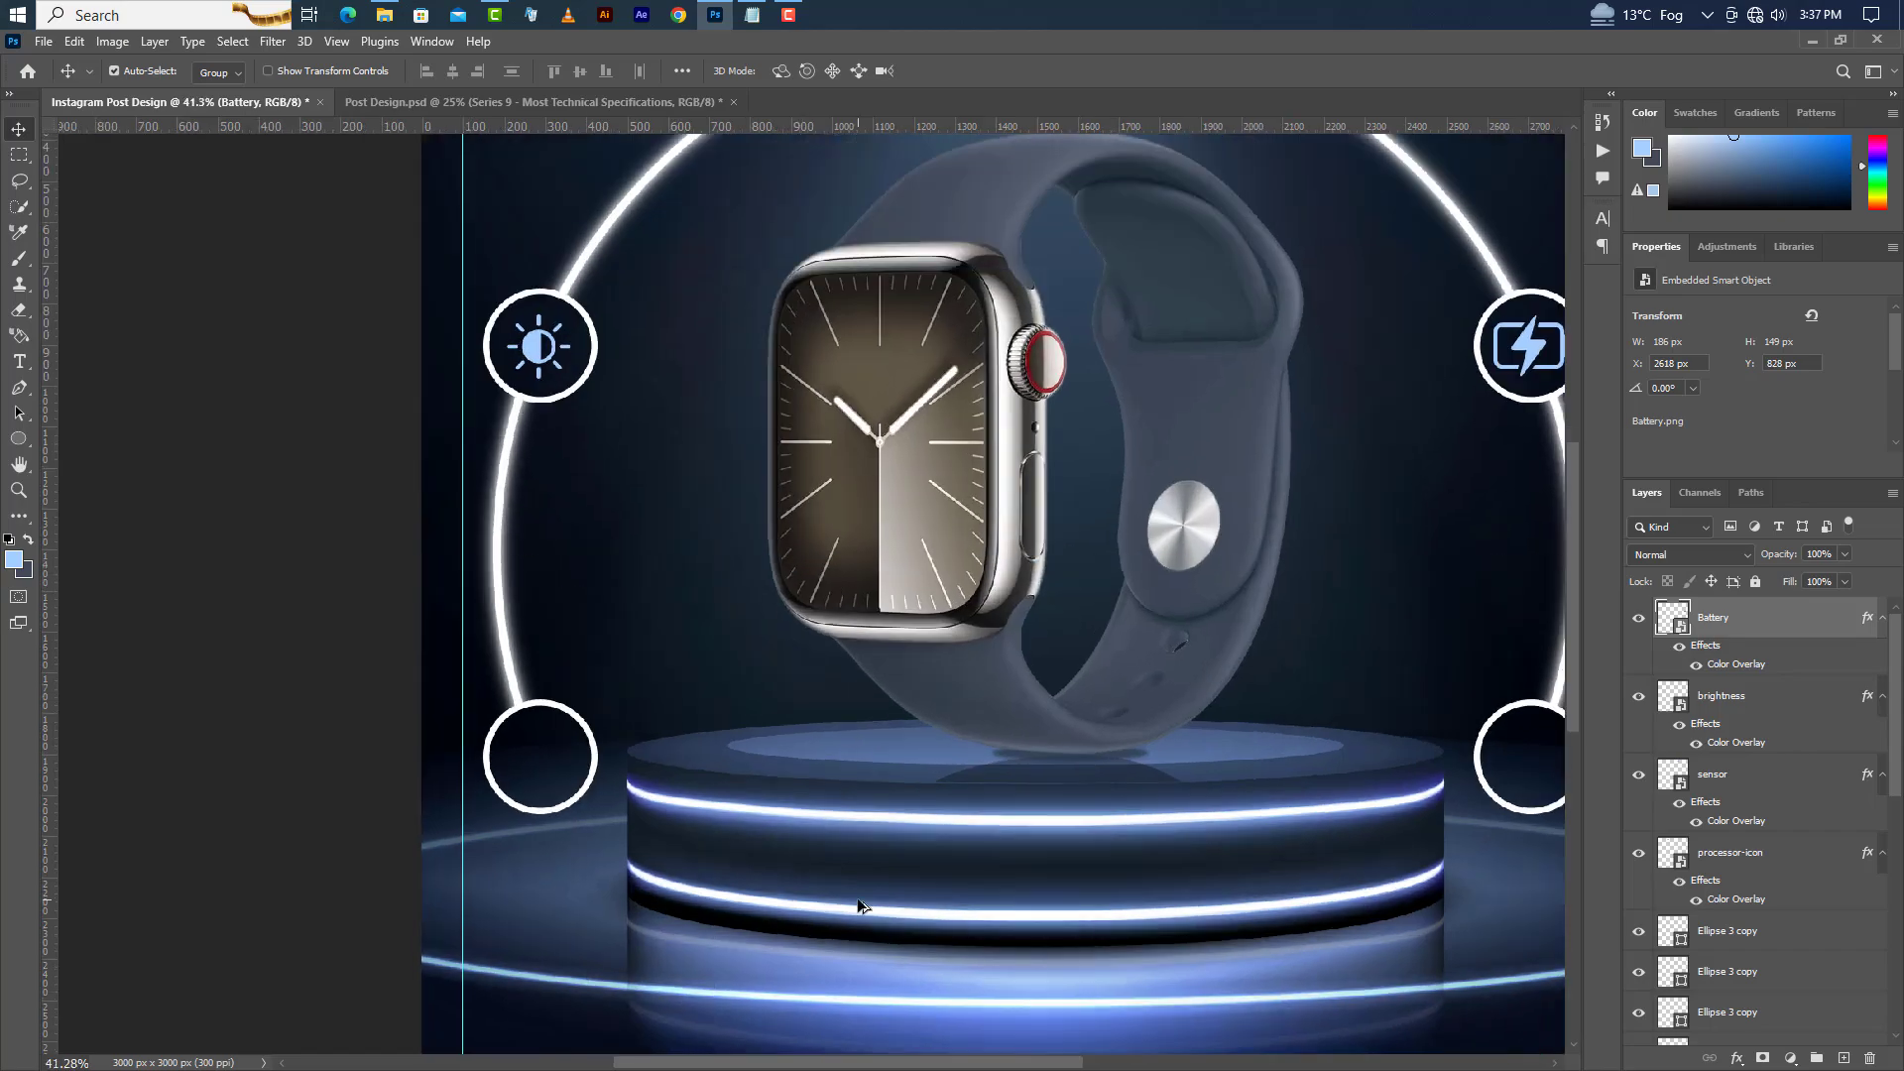
pyautogui.click(712, 18)
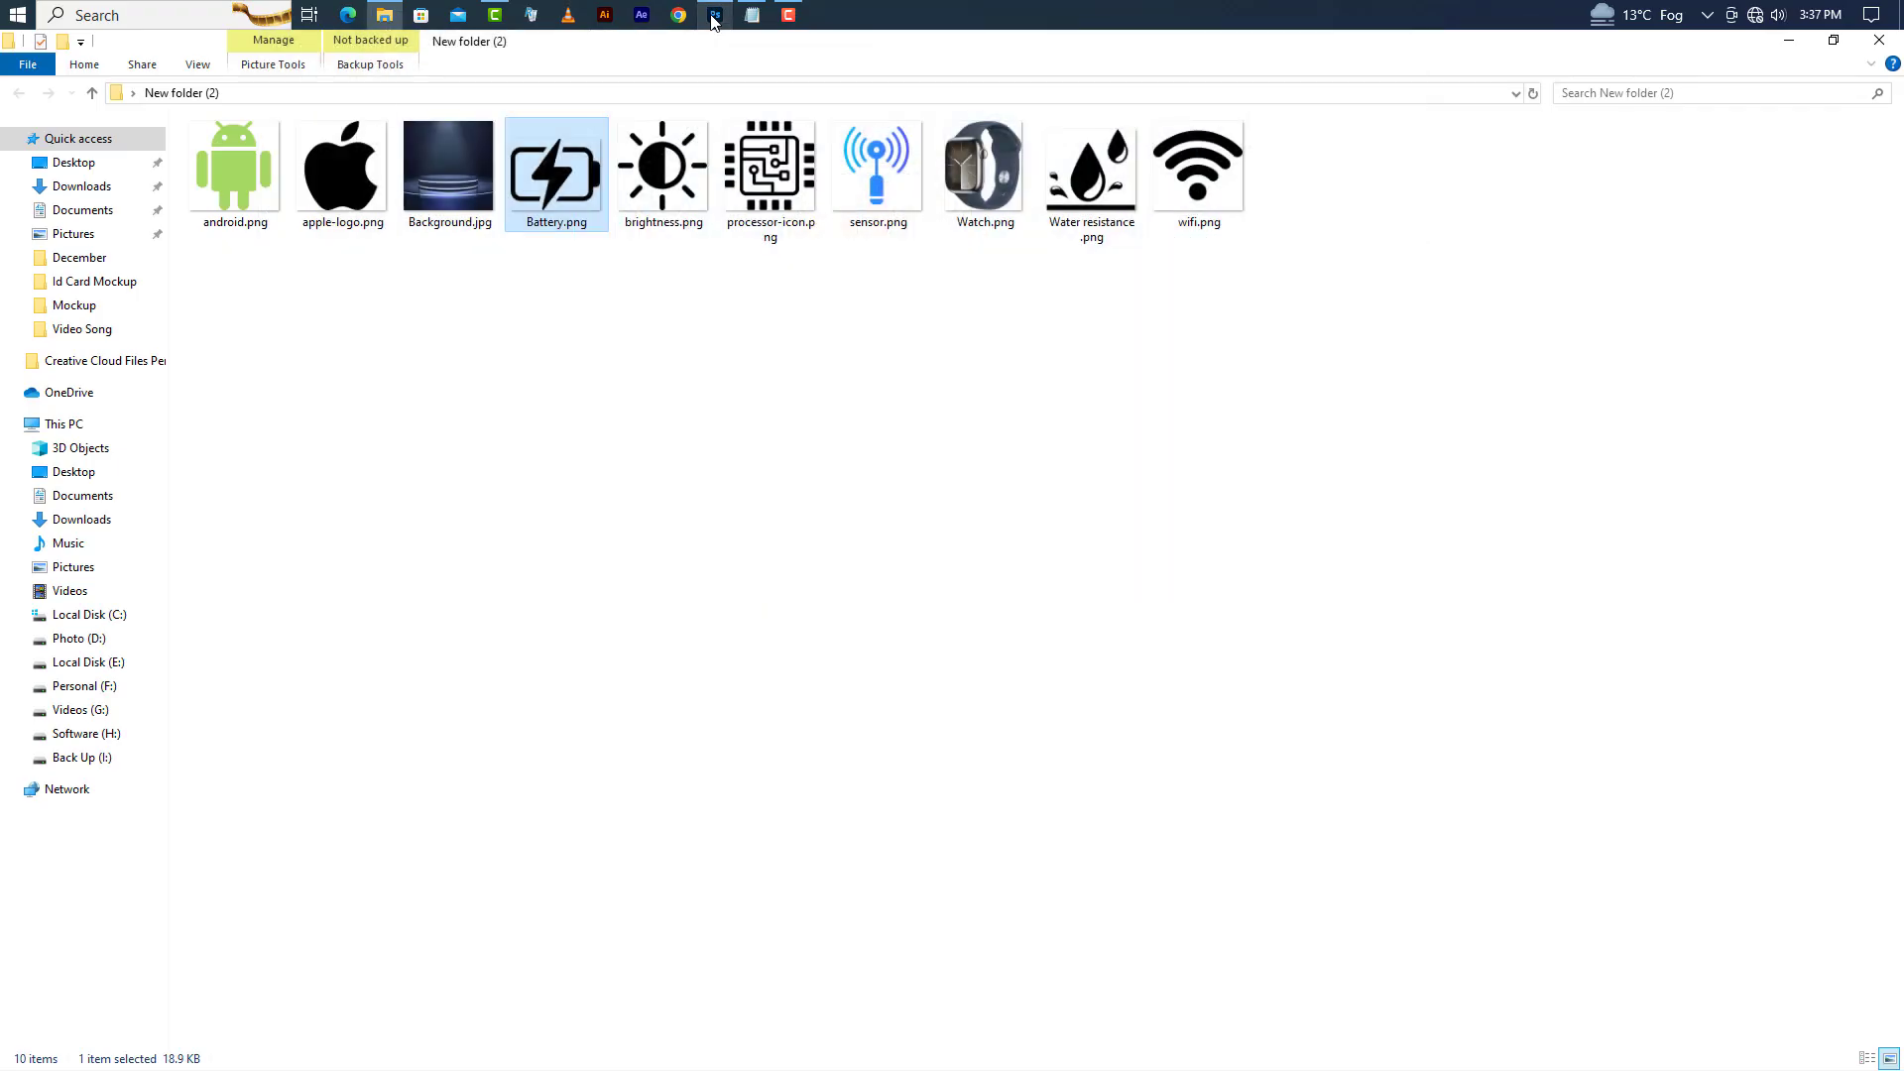
pyautogui.moveTo(1091, 169); pyautogui.dragTo(543, 763)
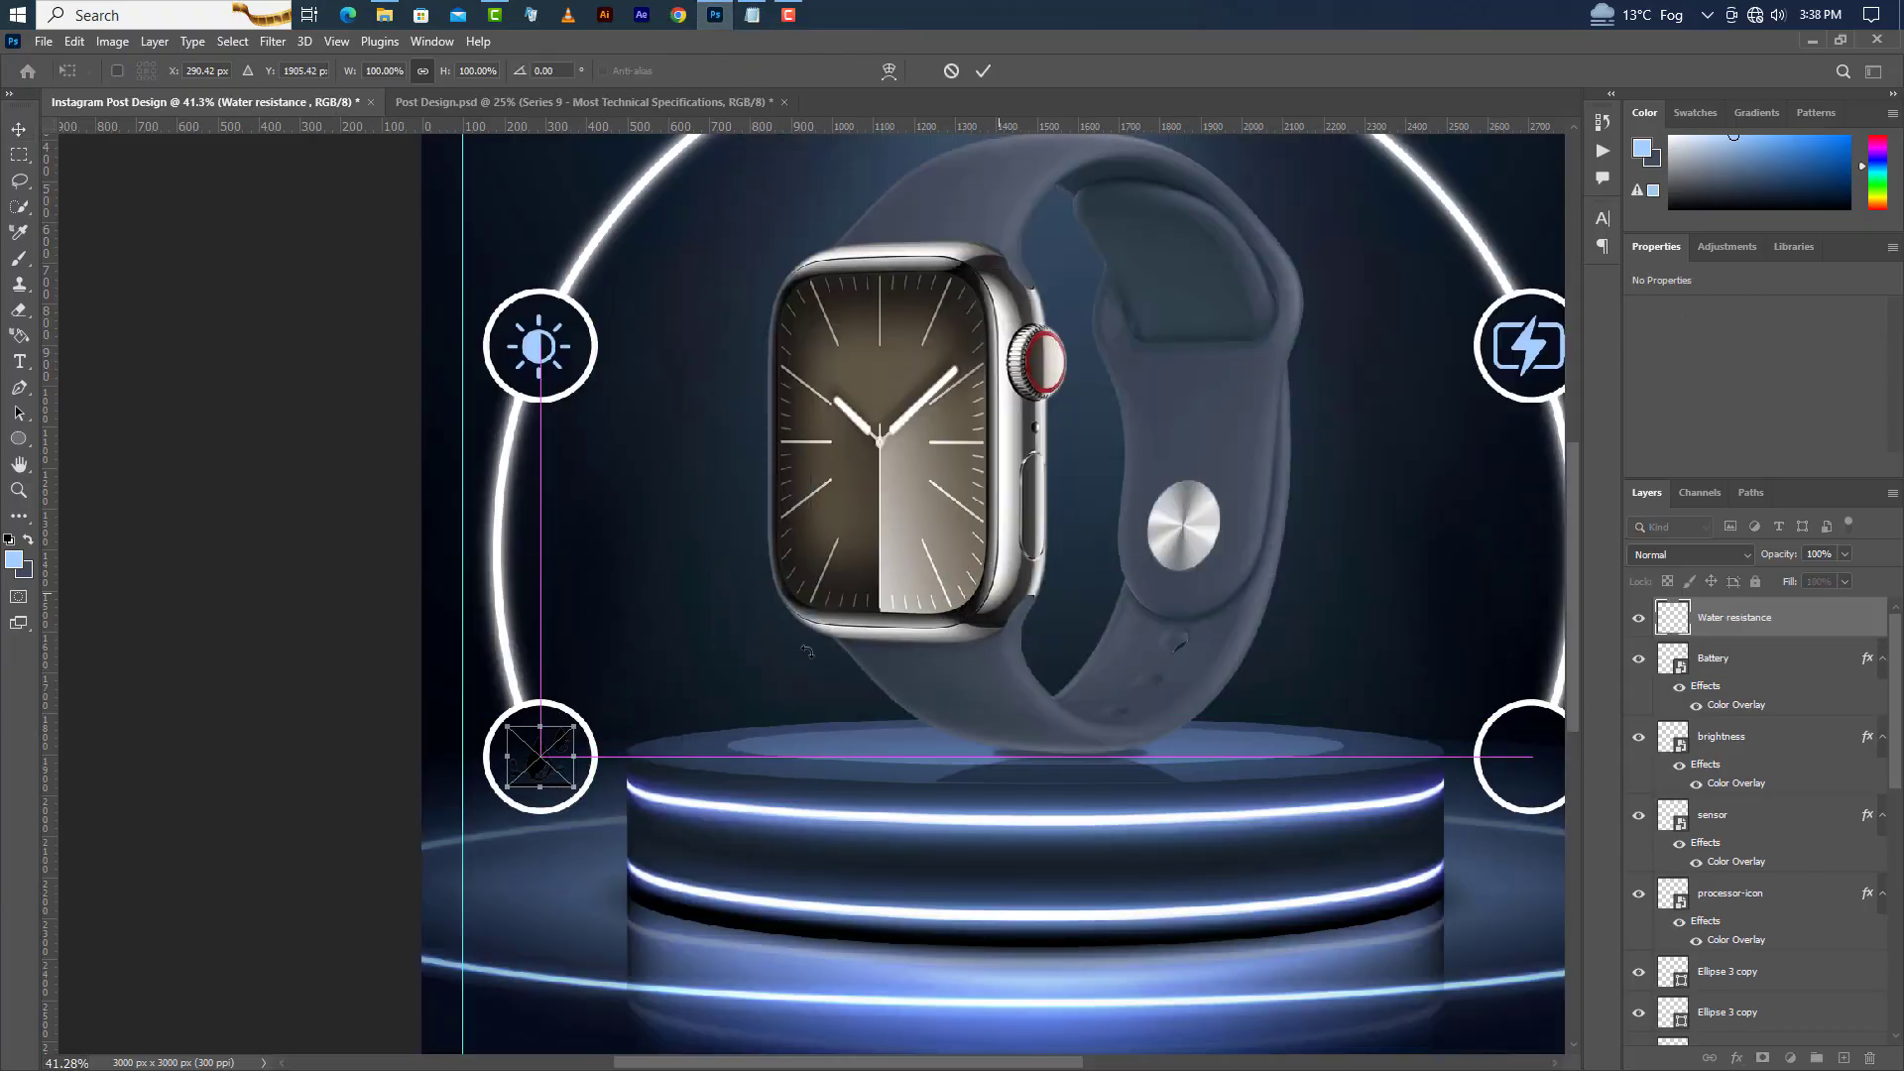
pyautogui.click(985, 71)
# Apply the light blue Color Overlay layer style to the Water resistance icon.
pyautogui.doubleClick(1864, 623)
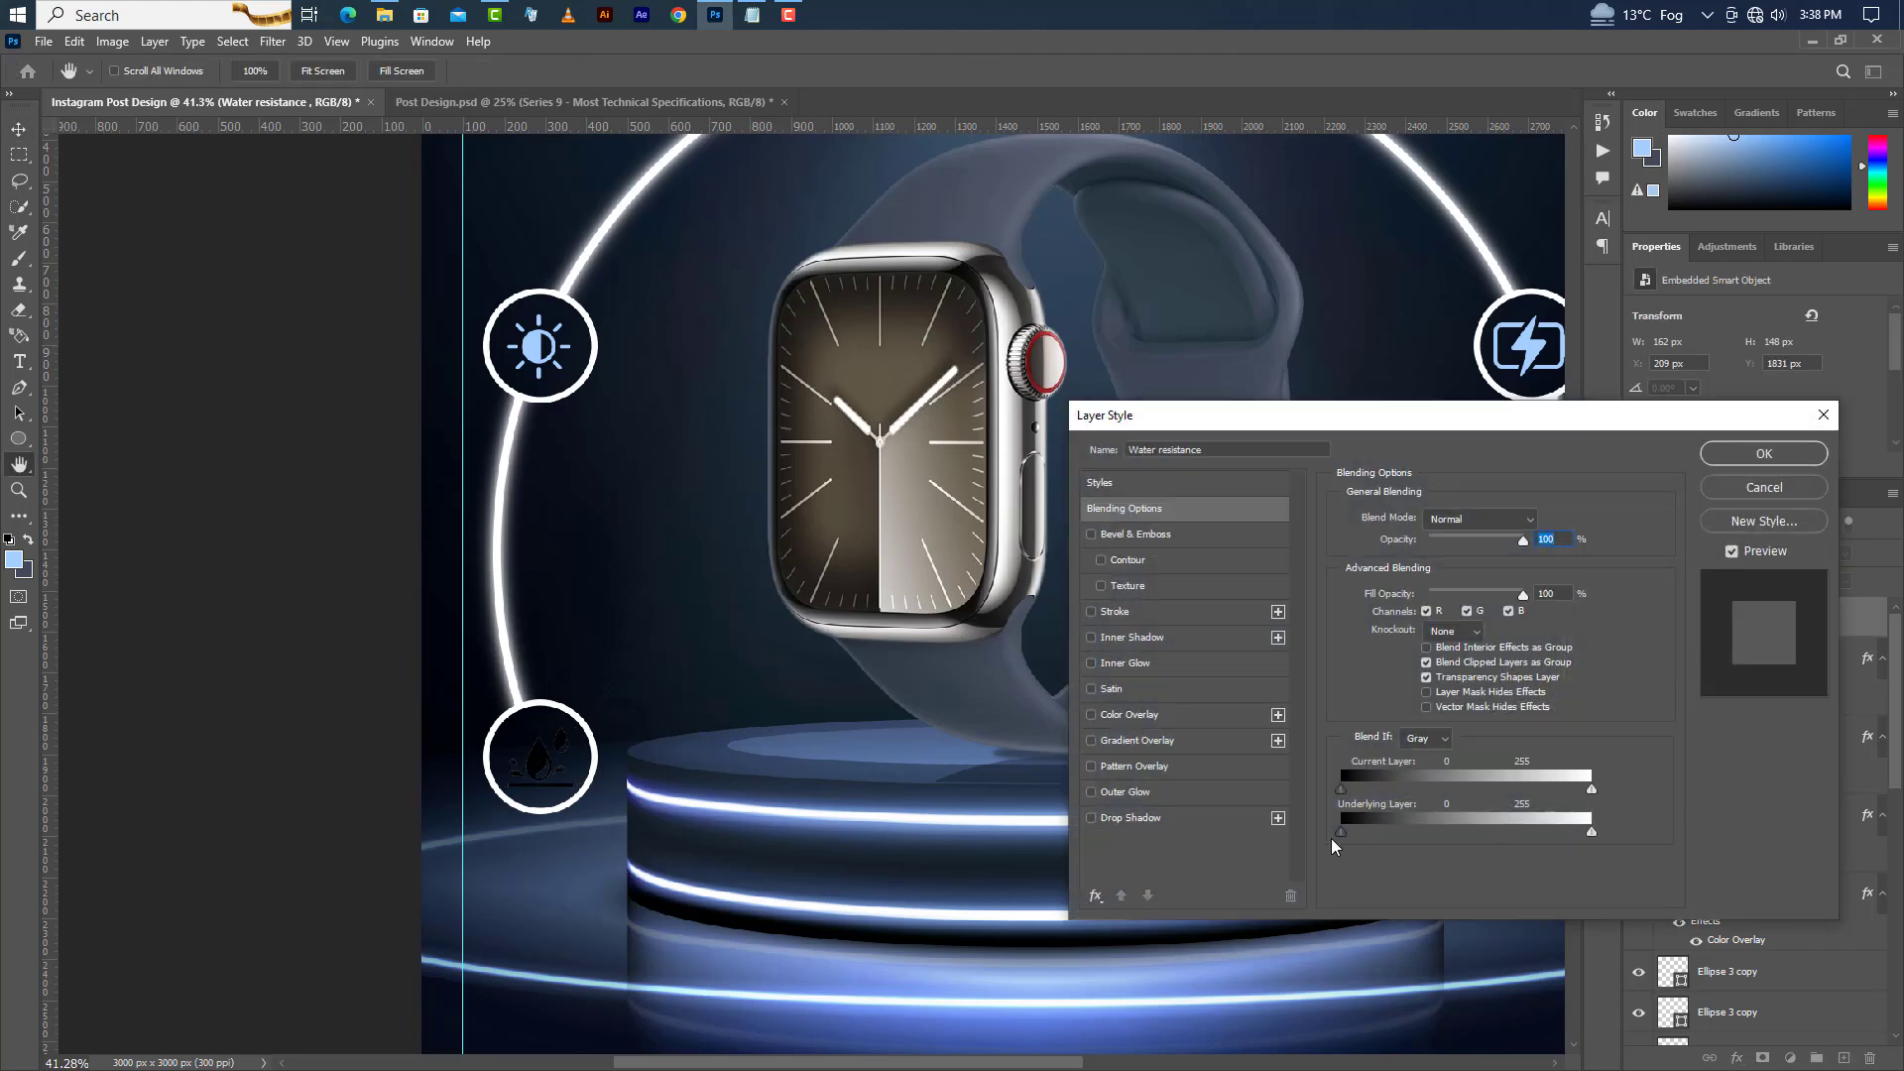
pyautogui.click(1131, 714)
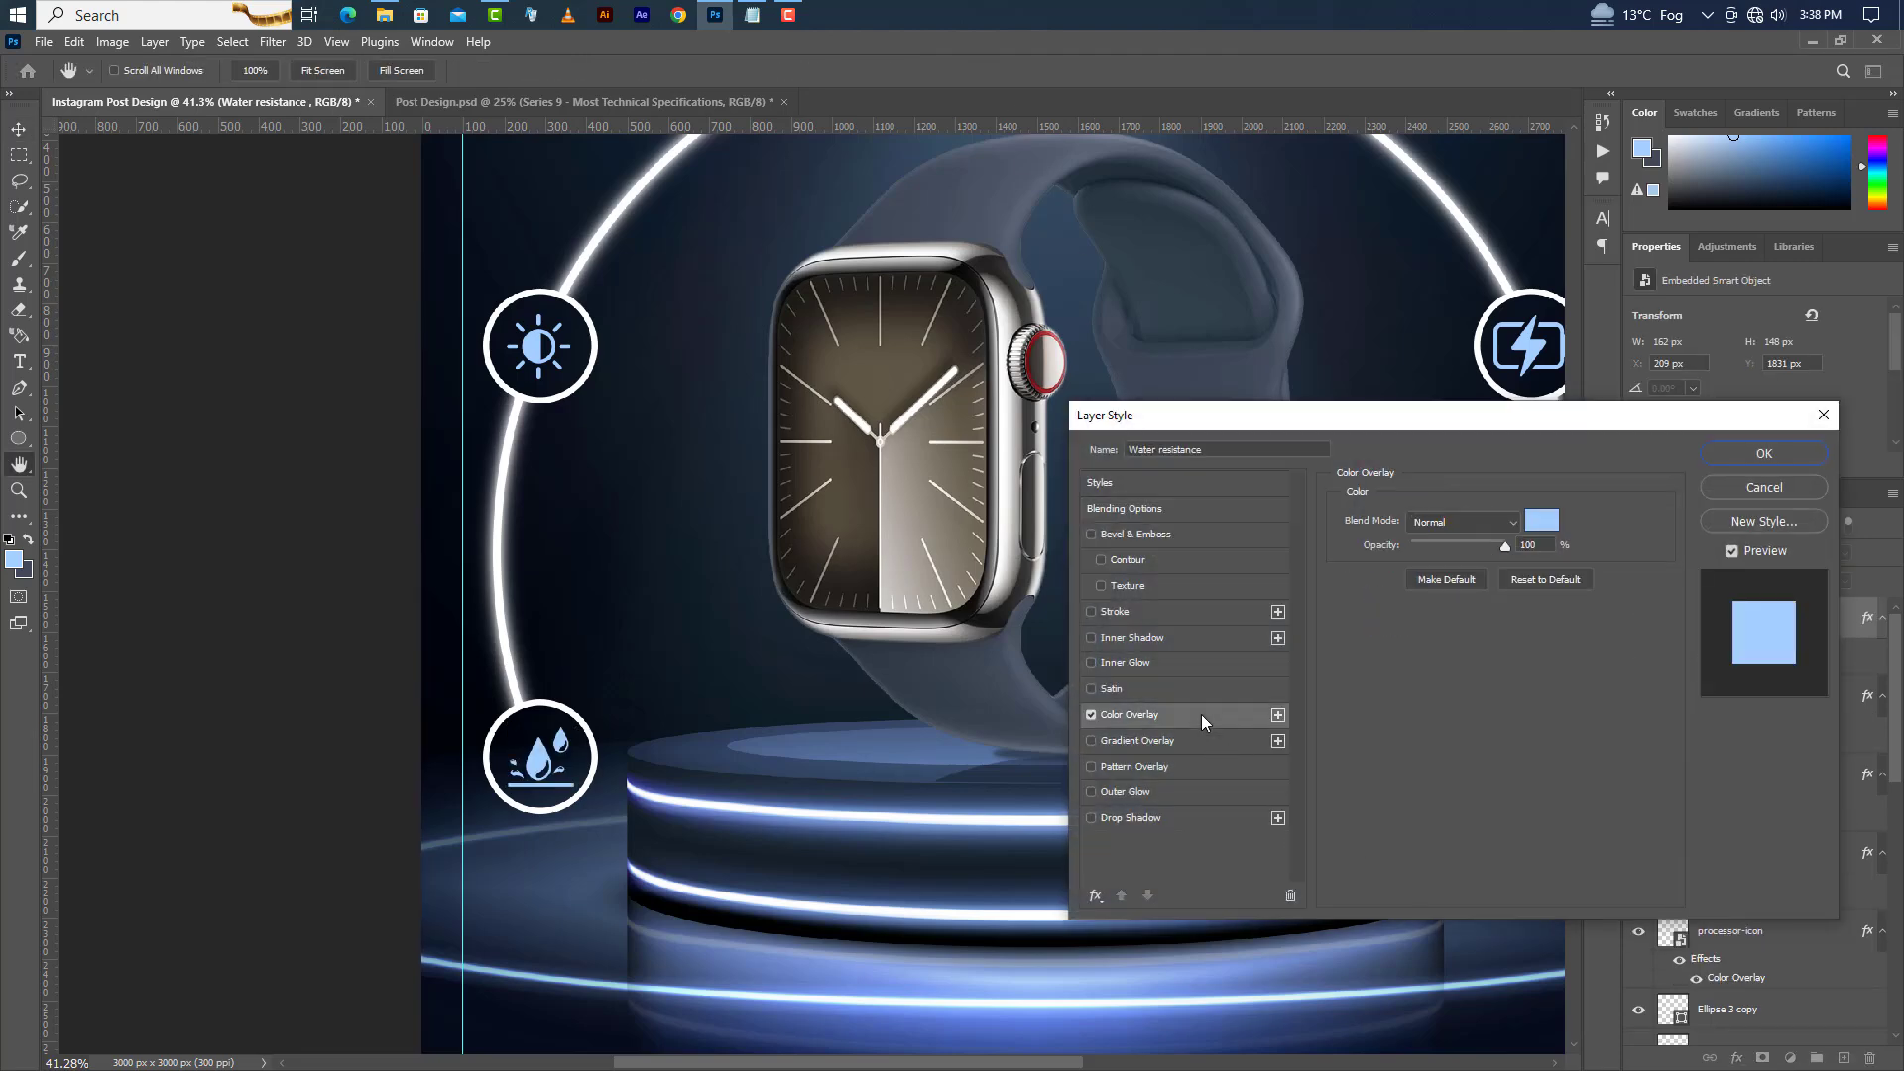
pyautogui.click(1762, 453)
# Drag wifi.png into the design and scale it into the bottom-right circle.
pyautogui.moveTo(1055, 1067); pyautogui.dragTo(1087, 1066)
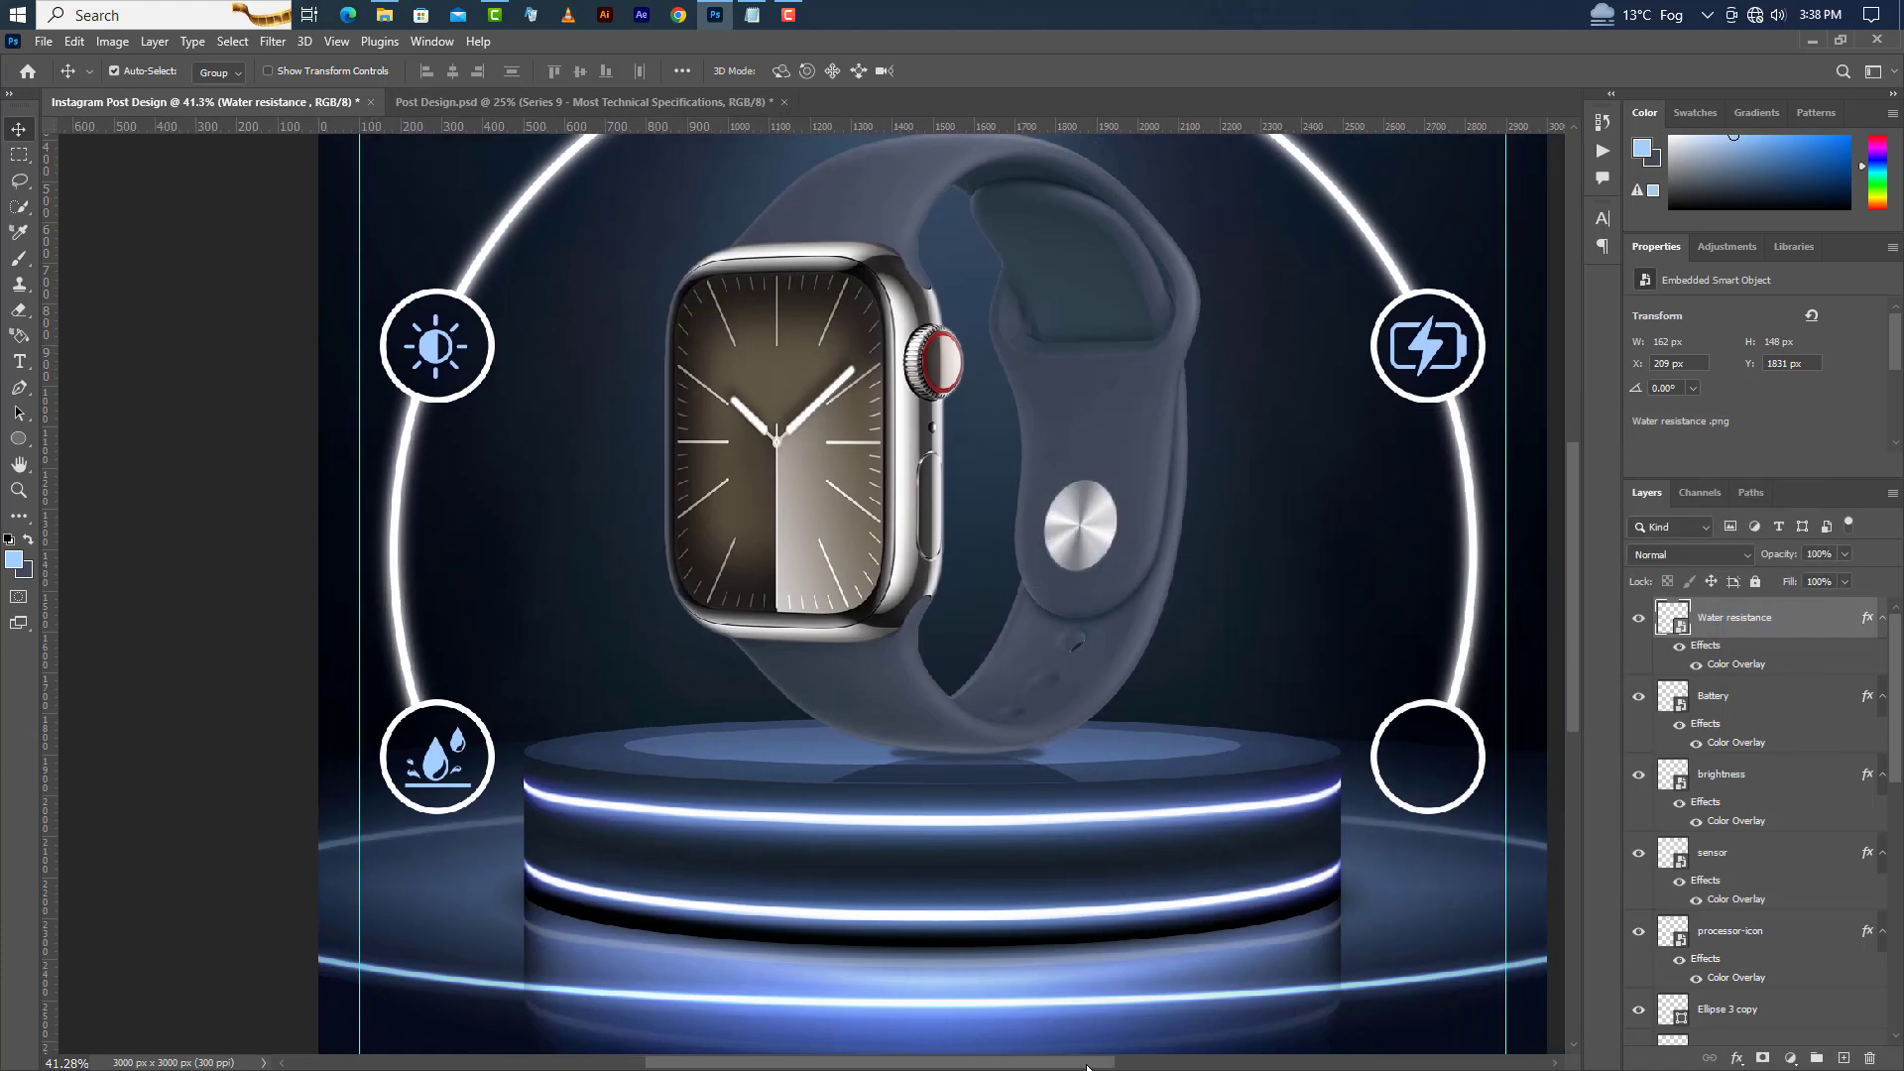
pyautogui.click(716, 15)
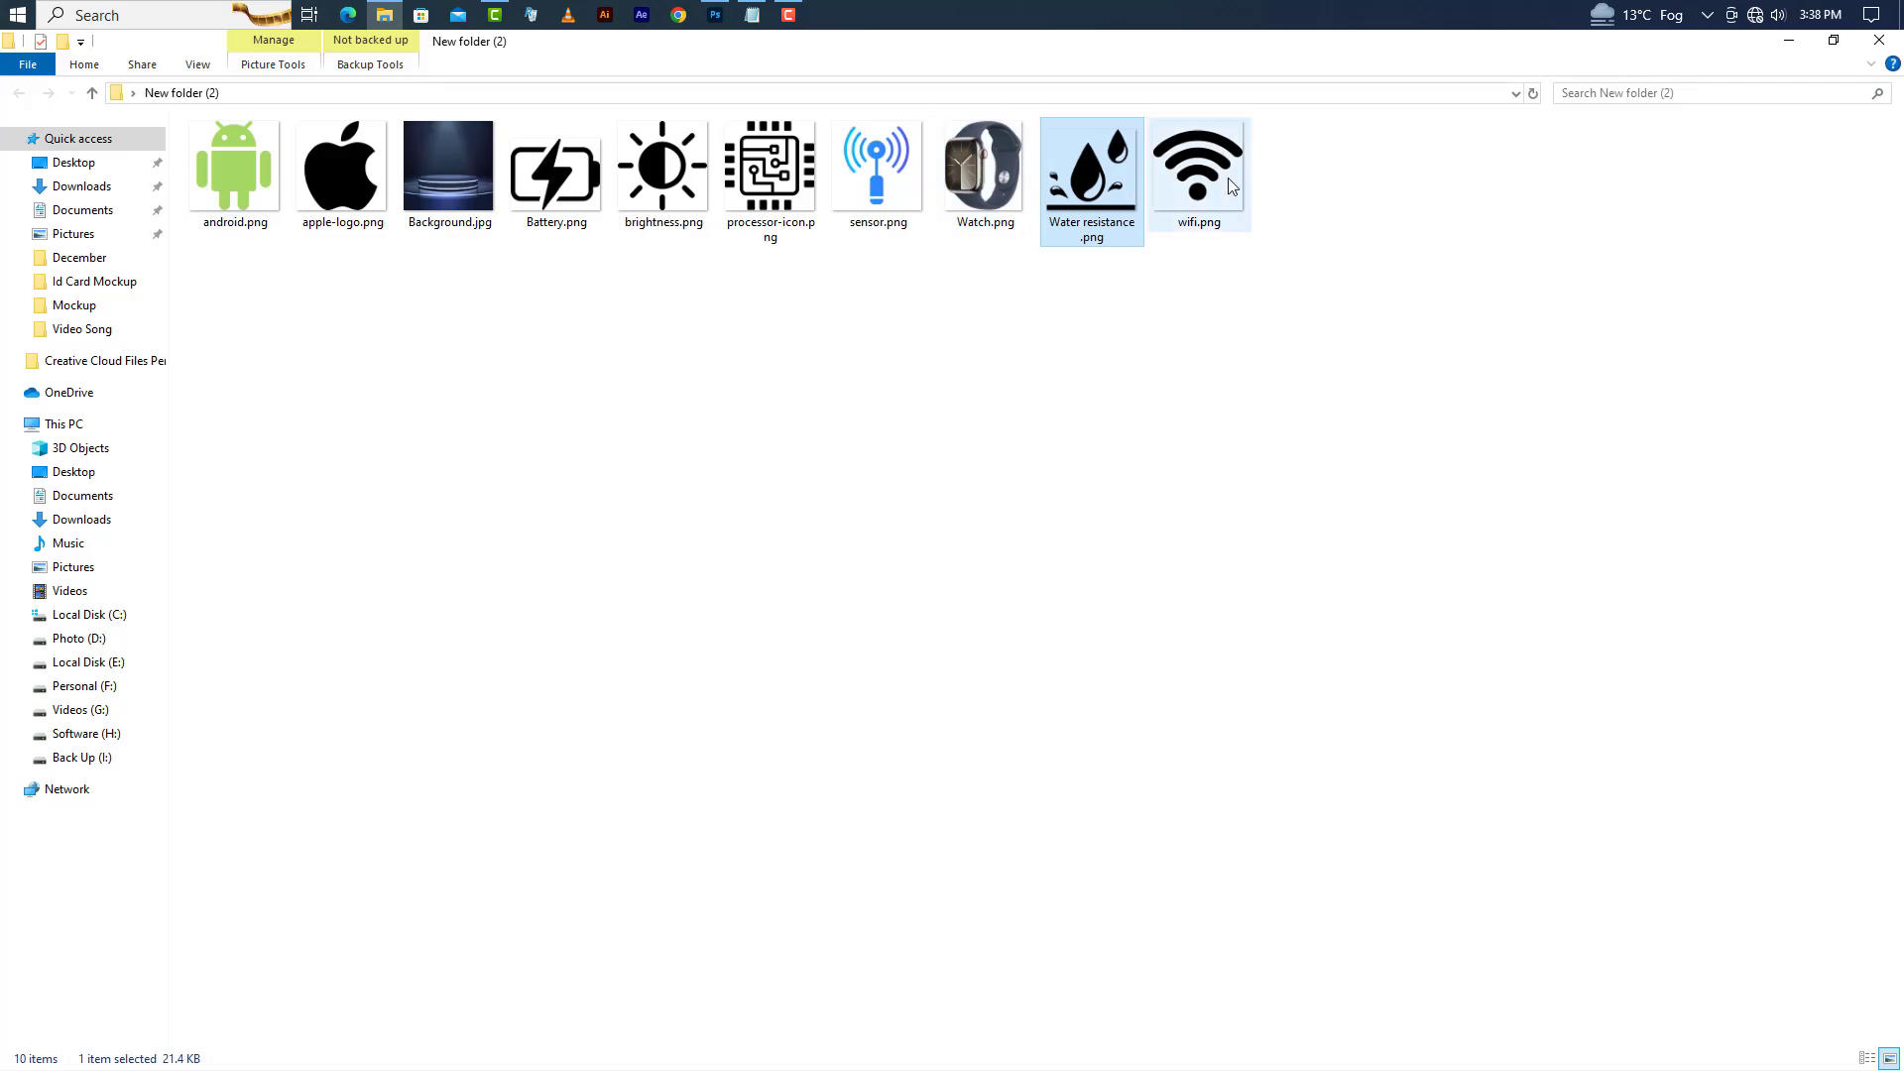
pyautogui.moveTo(1230, 186); pyautogui.dragTo(961, 704)
pyautogui.moveTo(1271, 593); pyautogui.dragTo(1429, 724)
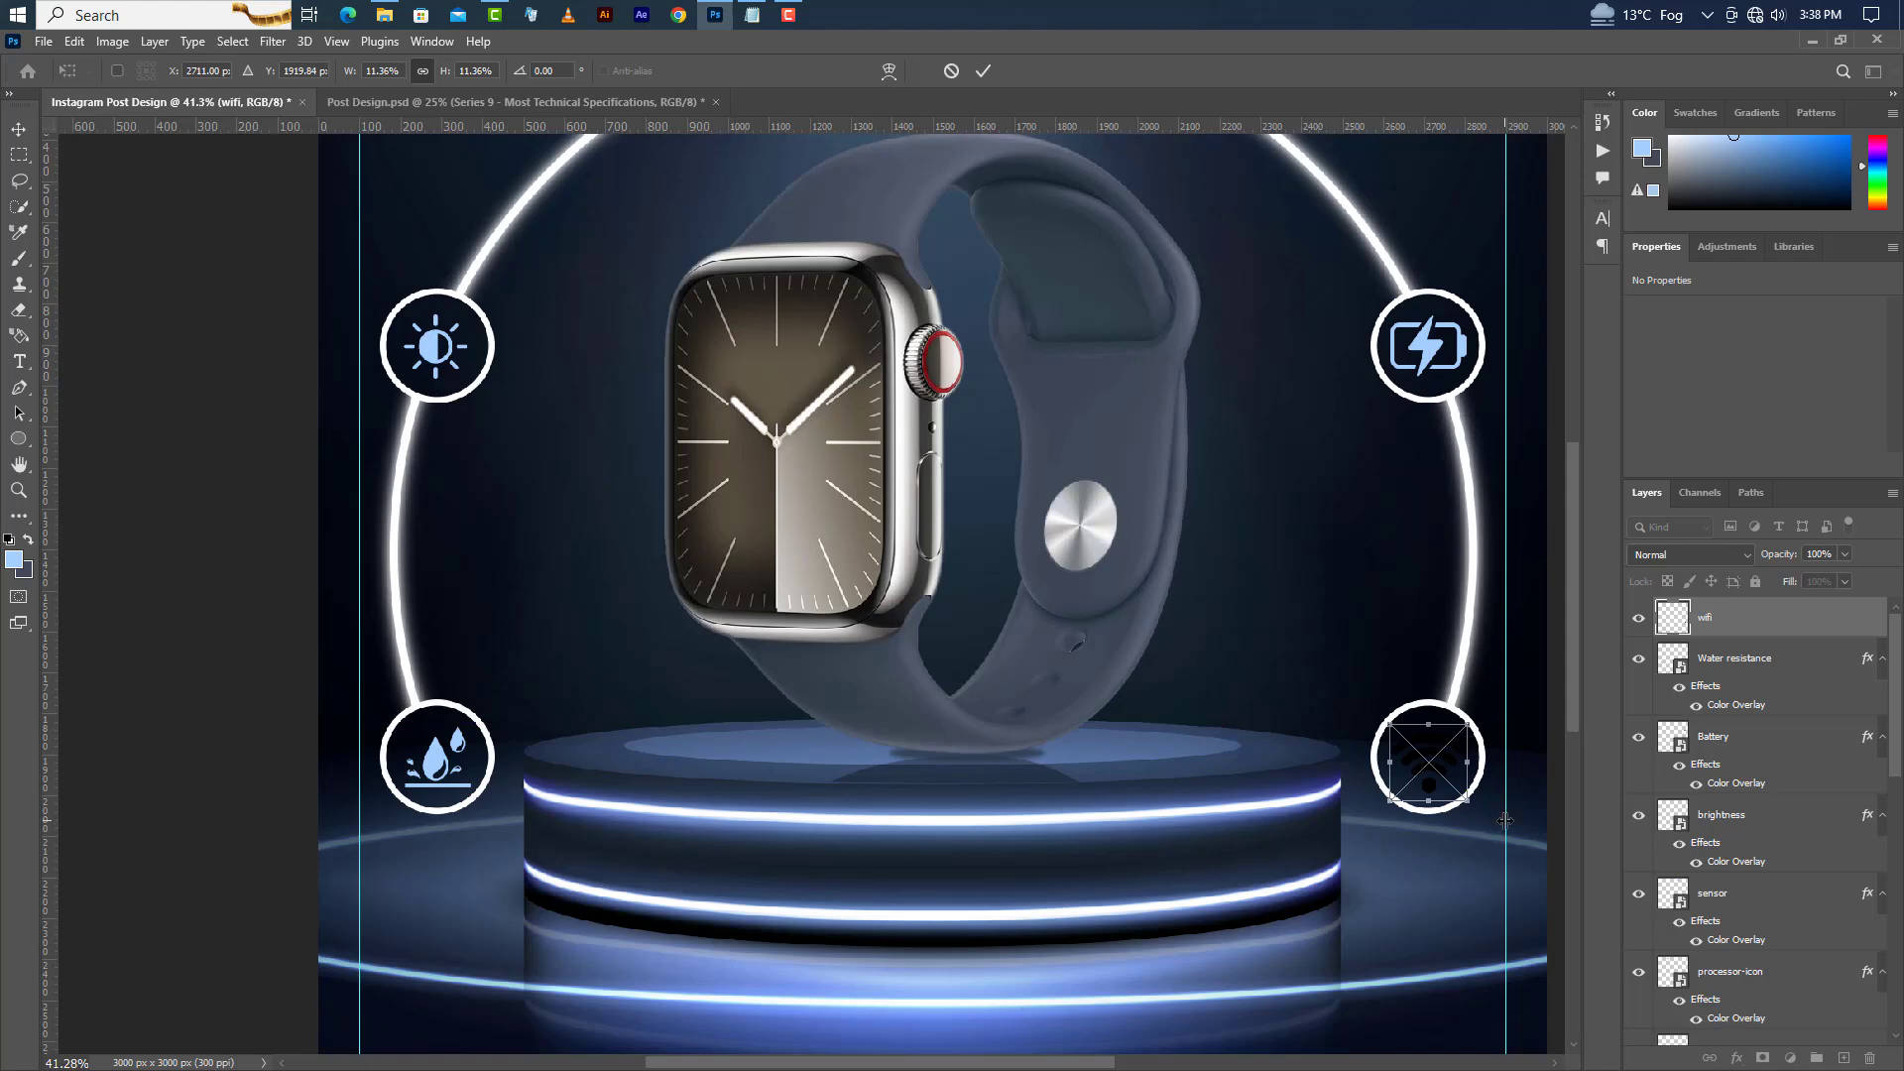
pyautogui.click(980, 71)
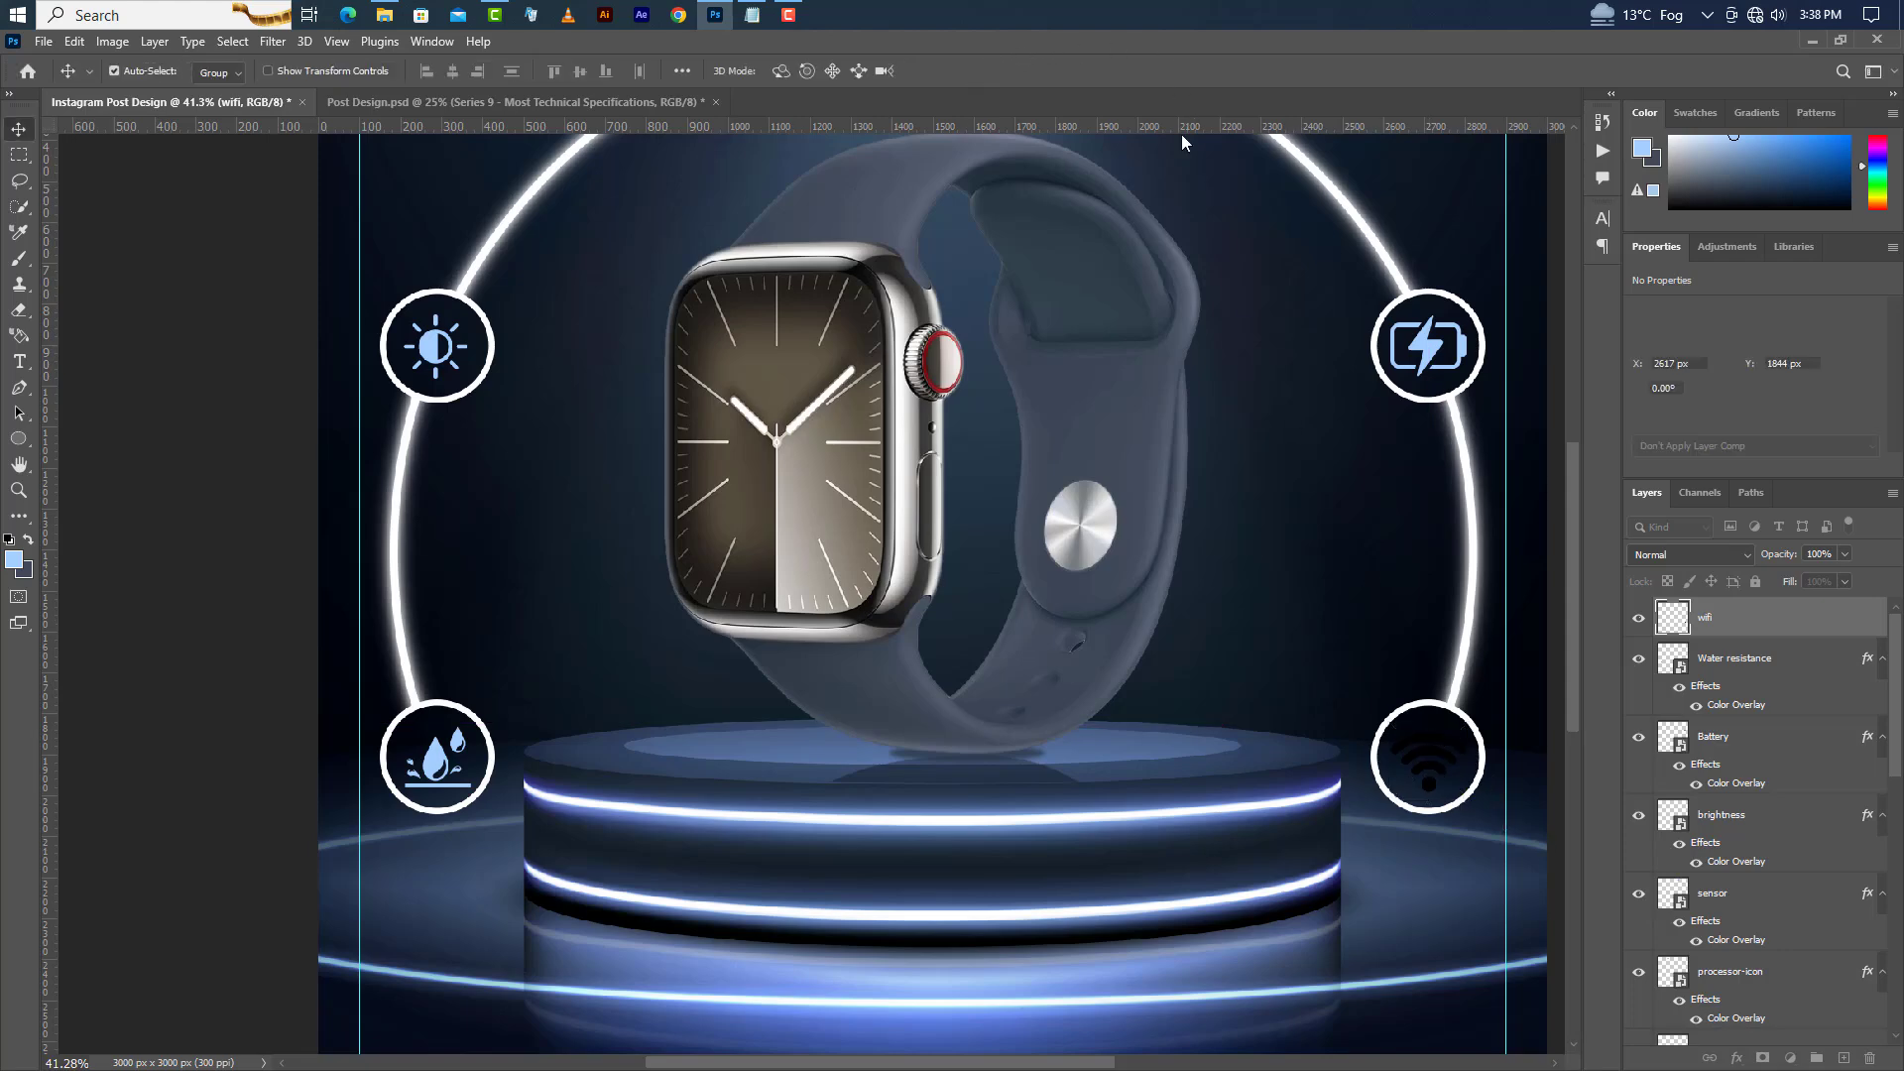
# Apply the light blue Color Overlay layer style to the wifi icon.
pyautogui.doubleClick(1837, 632)
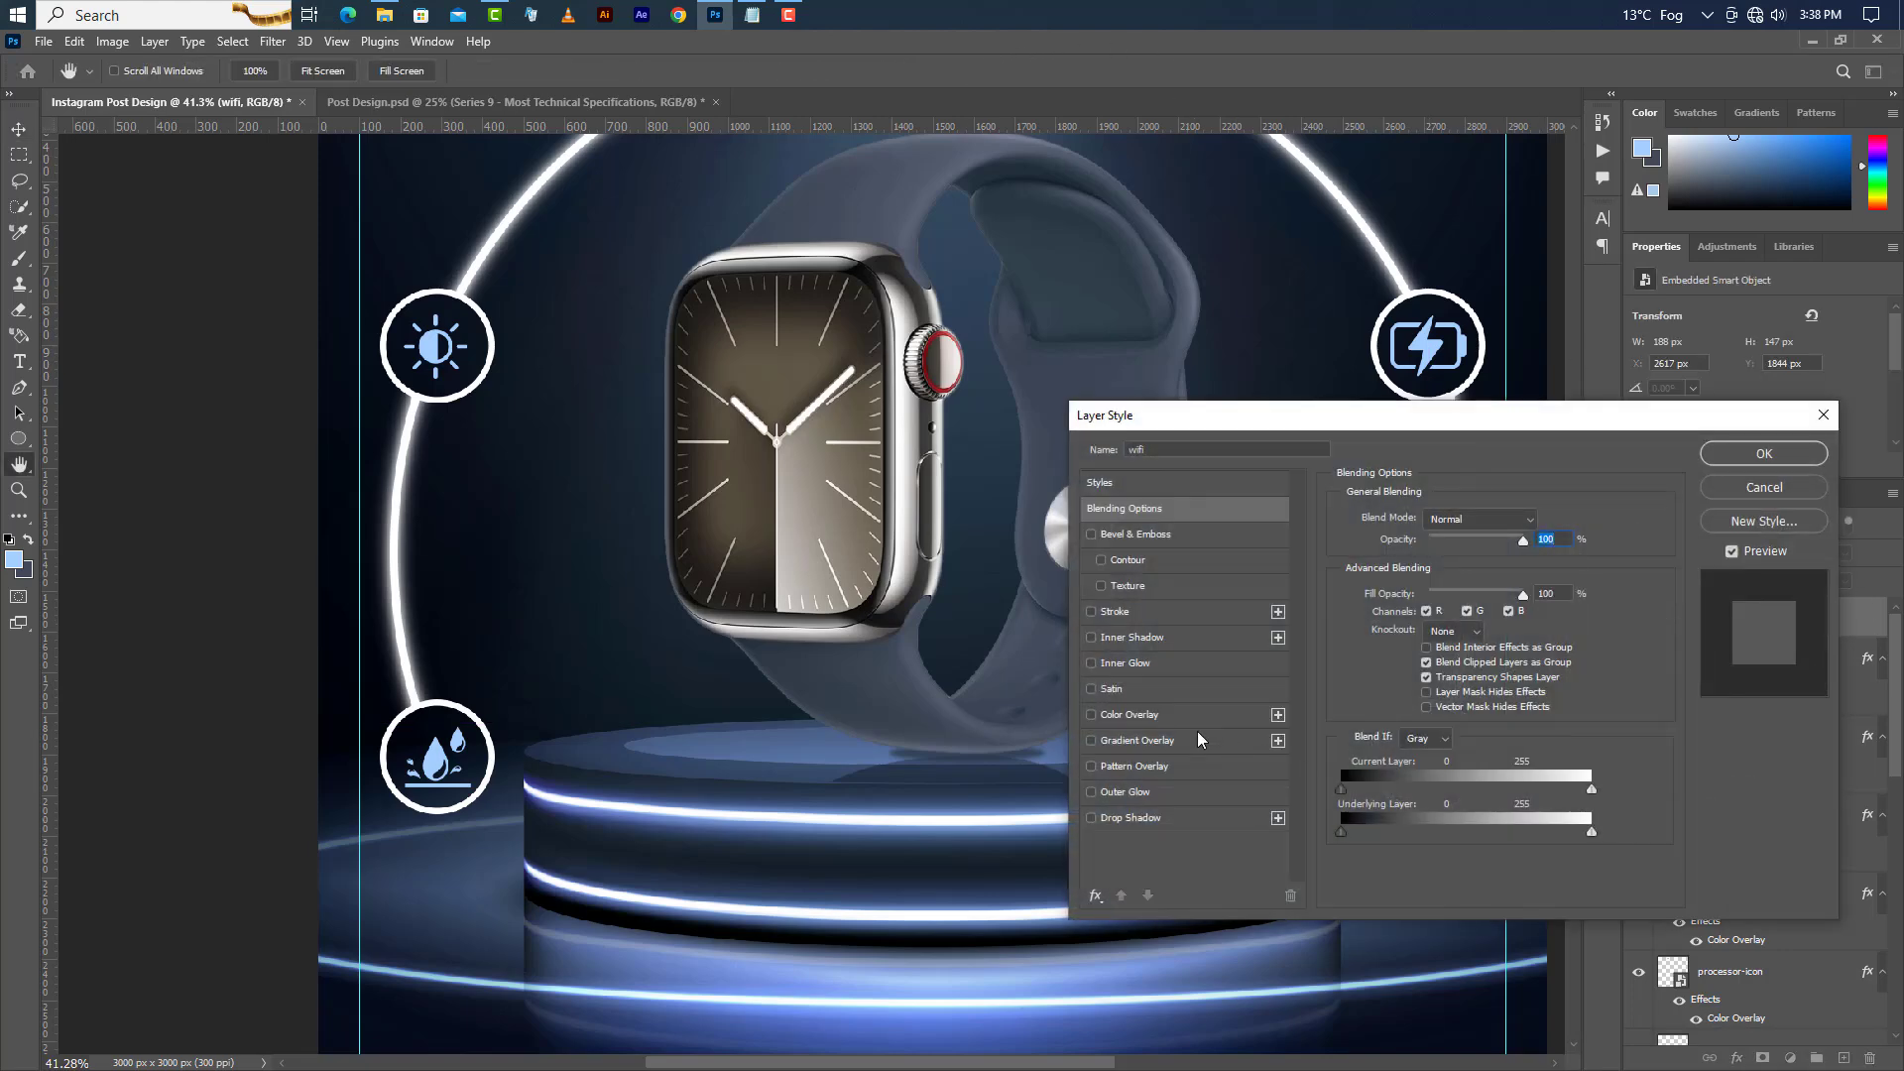
pyautogui.click(1167, 715)
pyautogui.click(1734, 455)
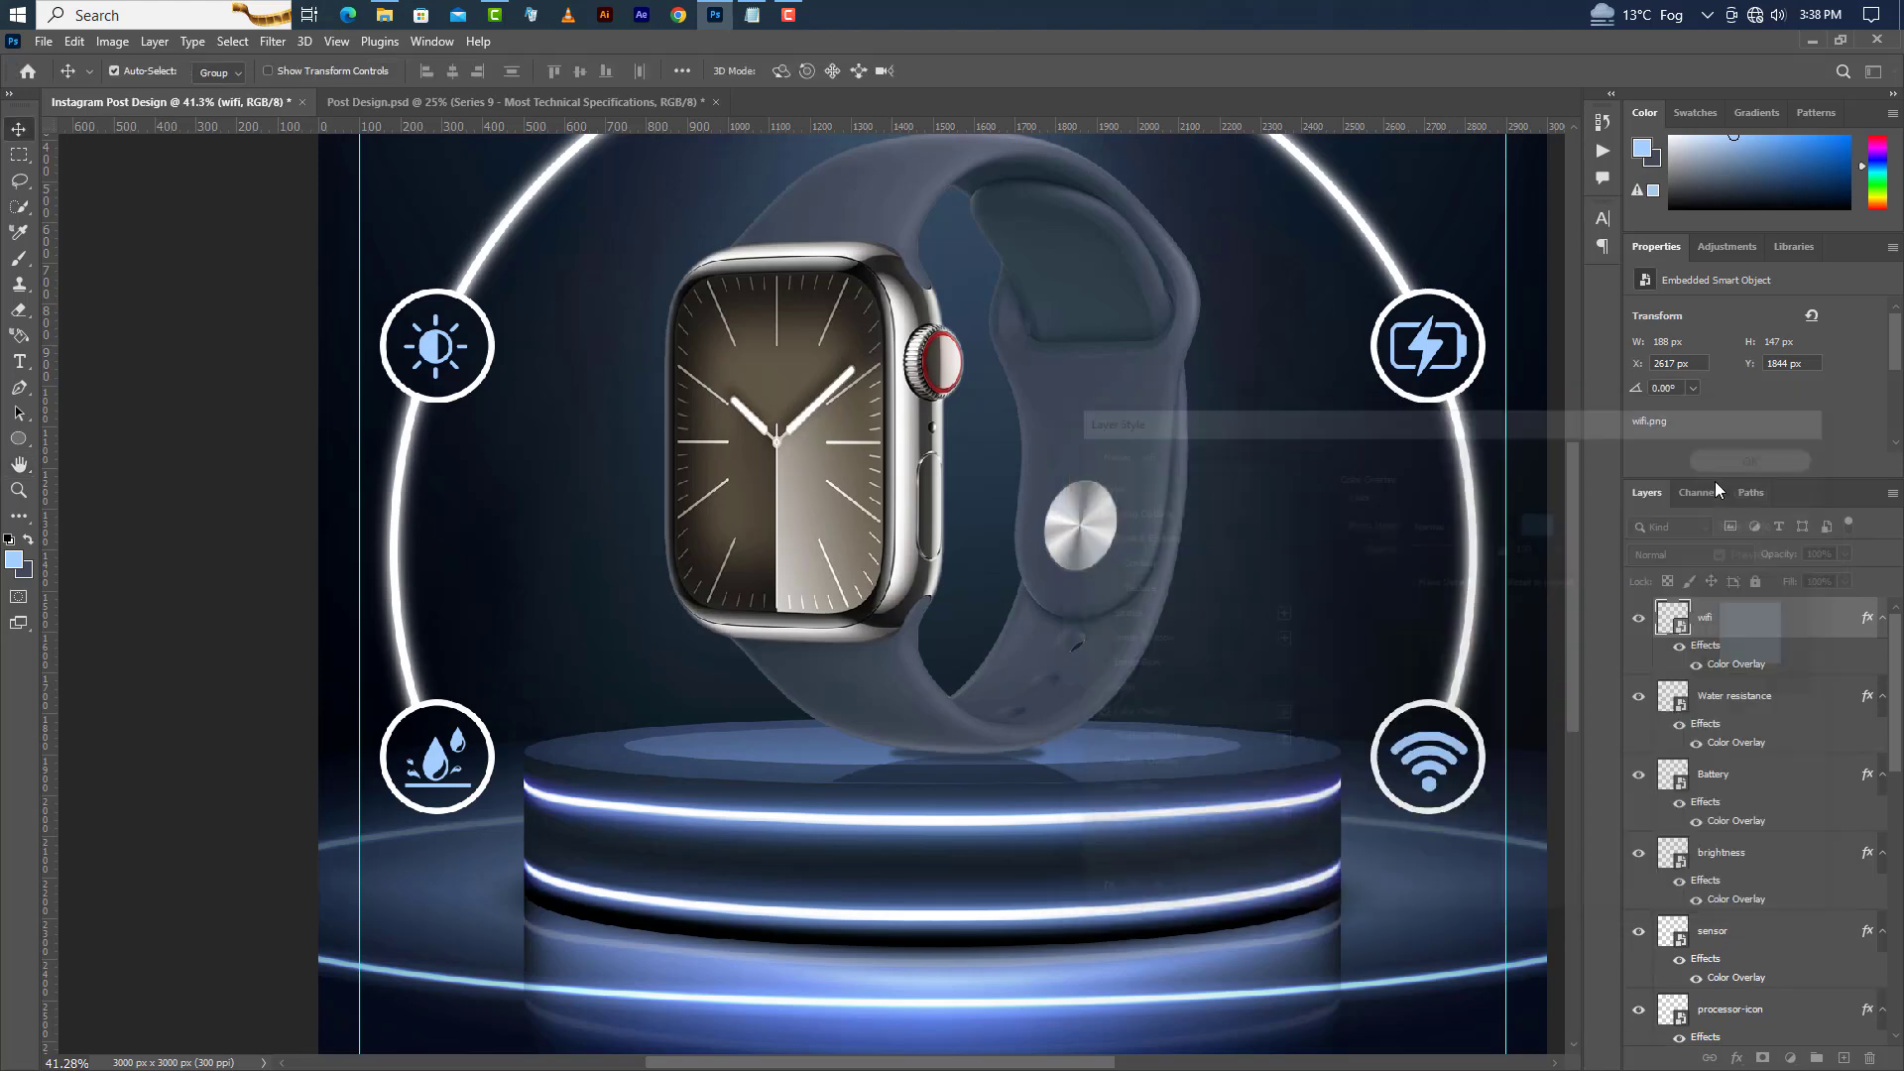
# Switch to Notepad and copy the line "Dual-core CPU".
pyautogui.moveTo(1569, 604); pyautogui.dragTo(1573, 532)
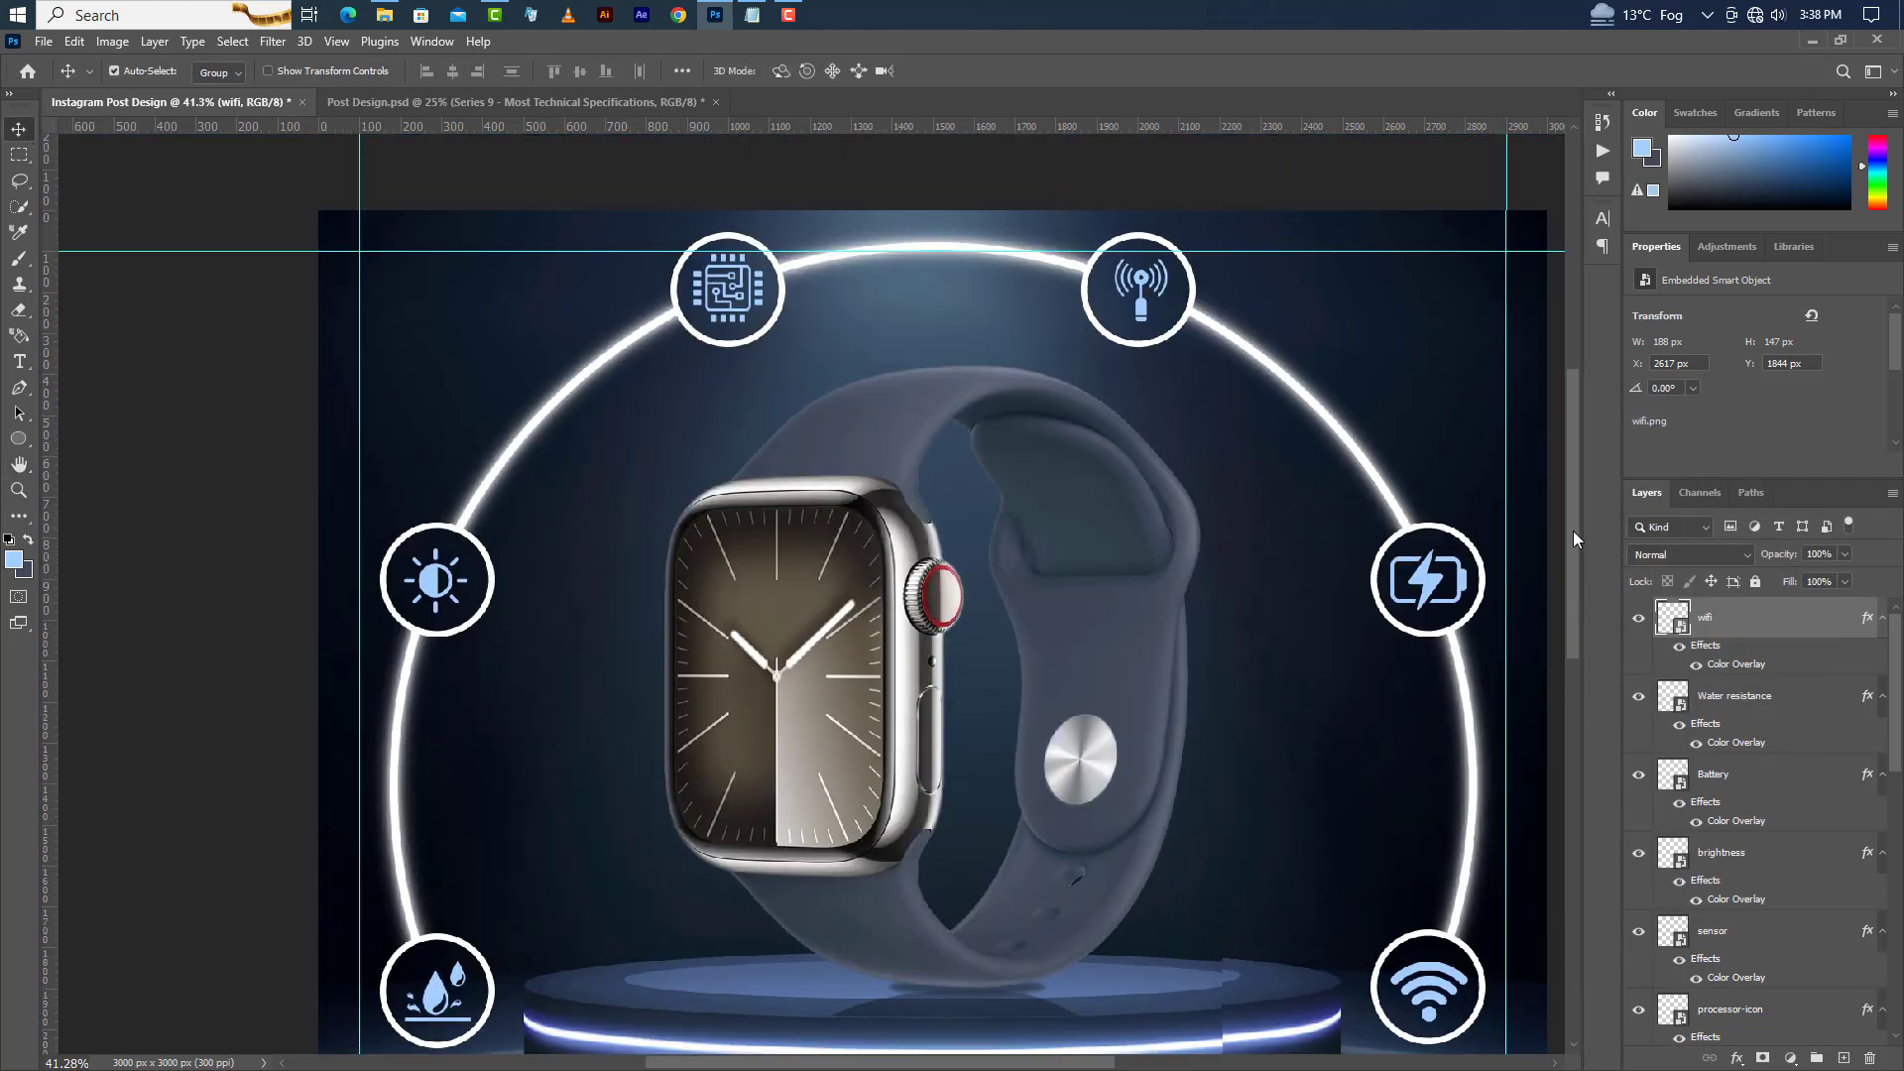
pyautogui.click(752, 15)
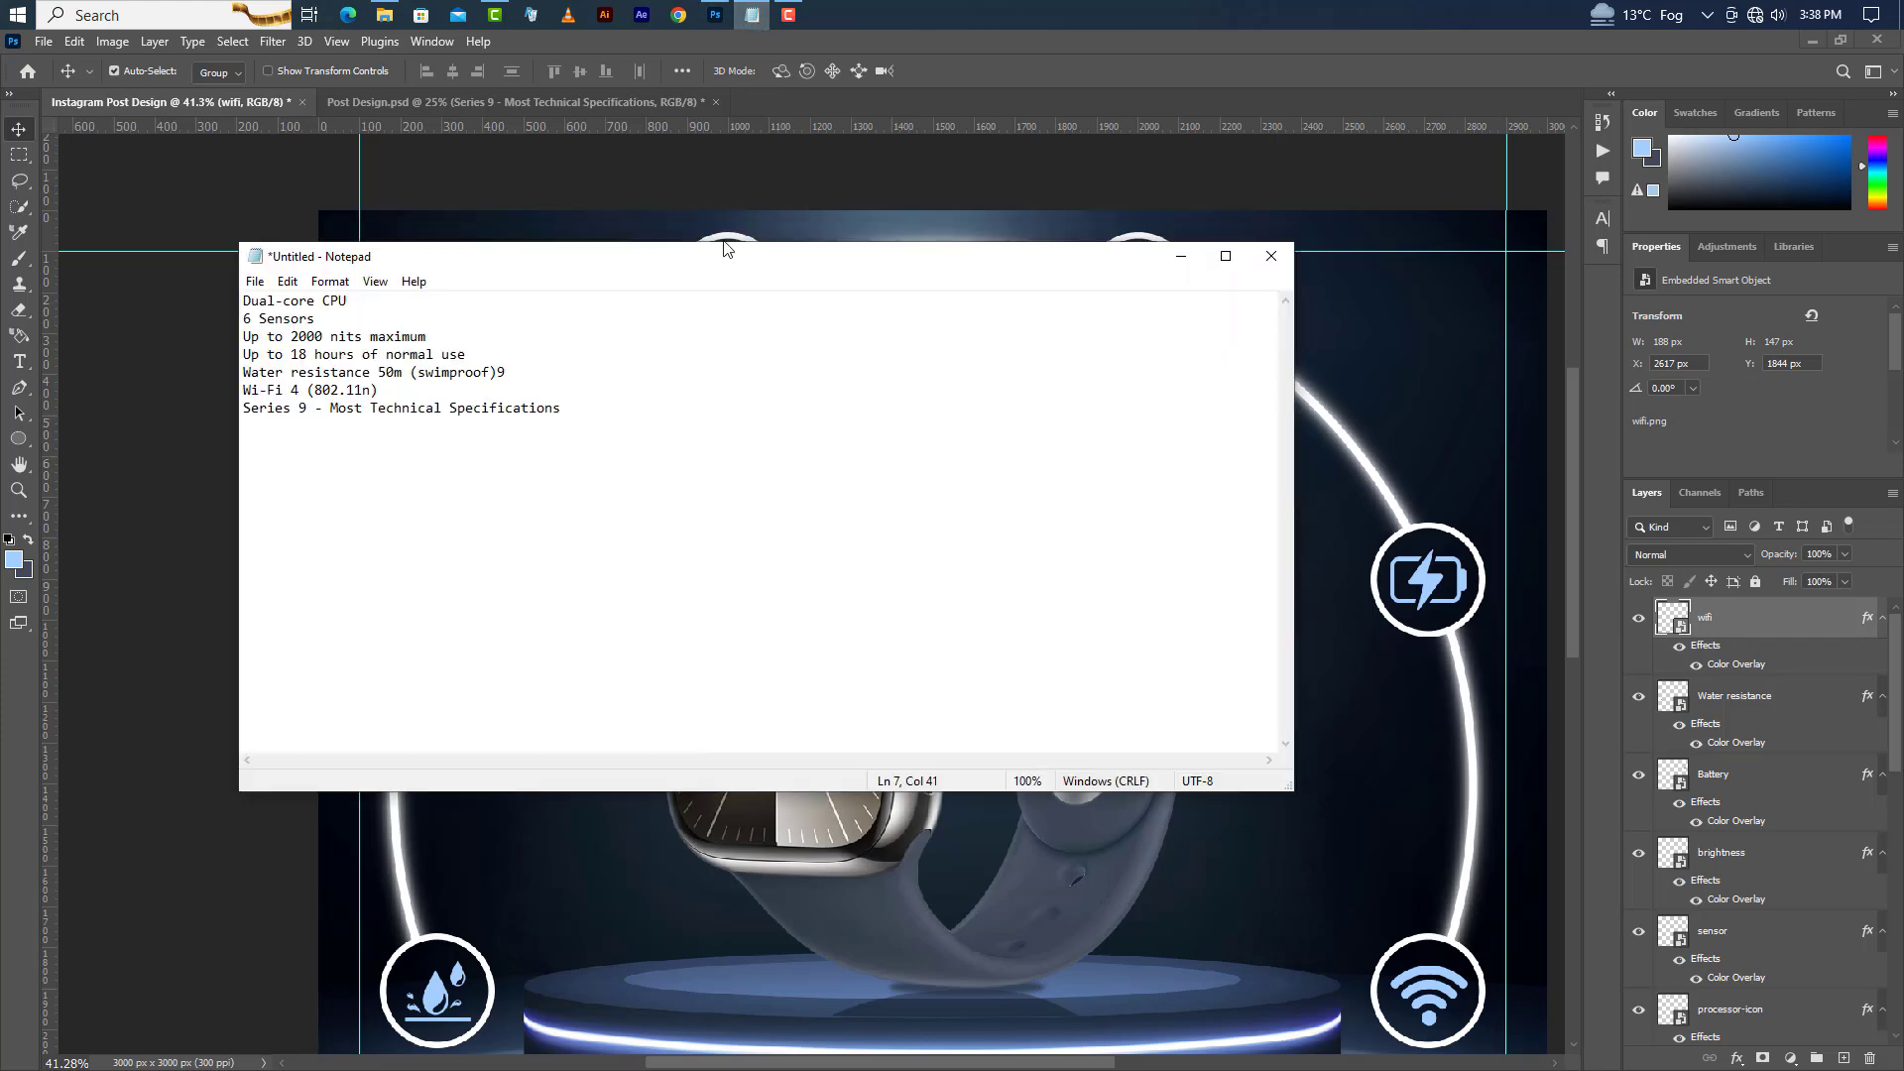
pyautogui.moveTo(246, 302); pyautogui.dragTo(359, 302)
pyautogui.rightClick(334, 301)
pyautogui.click(399, 365)
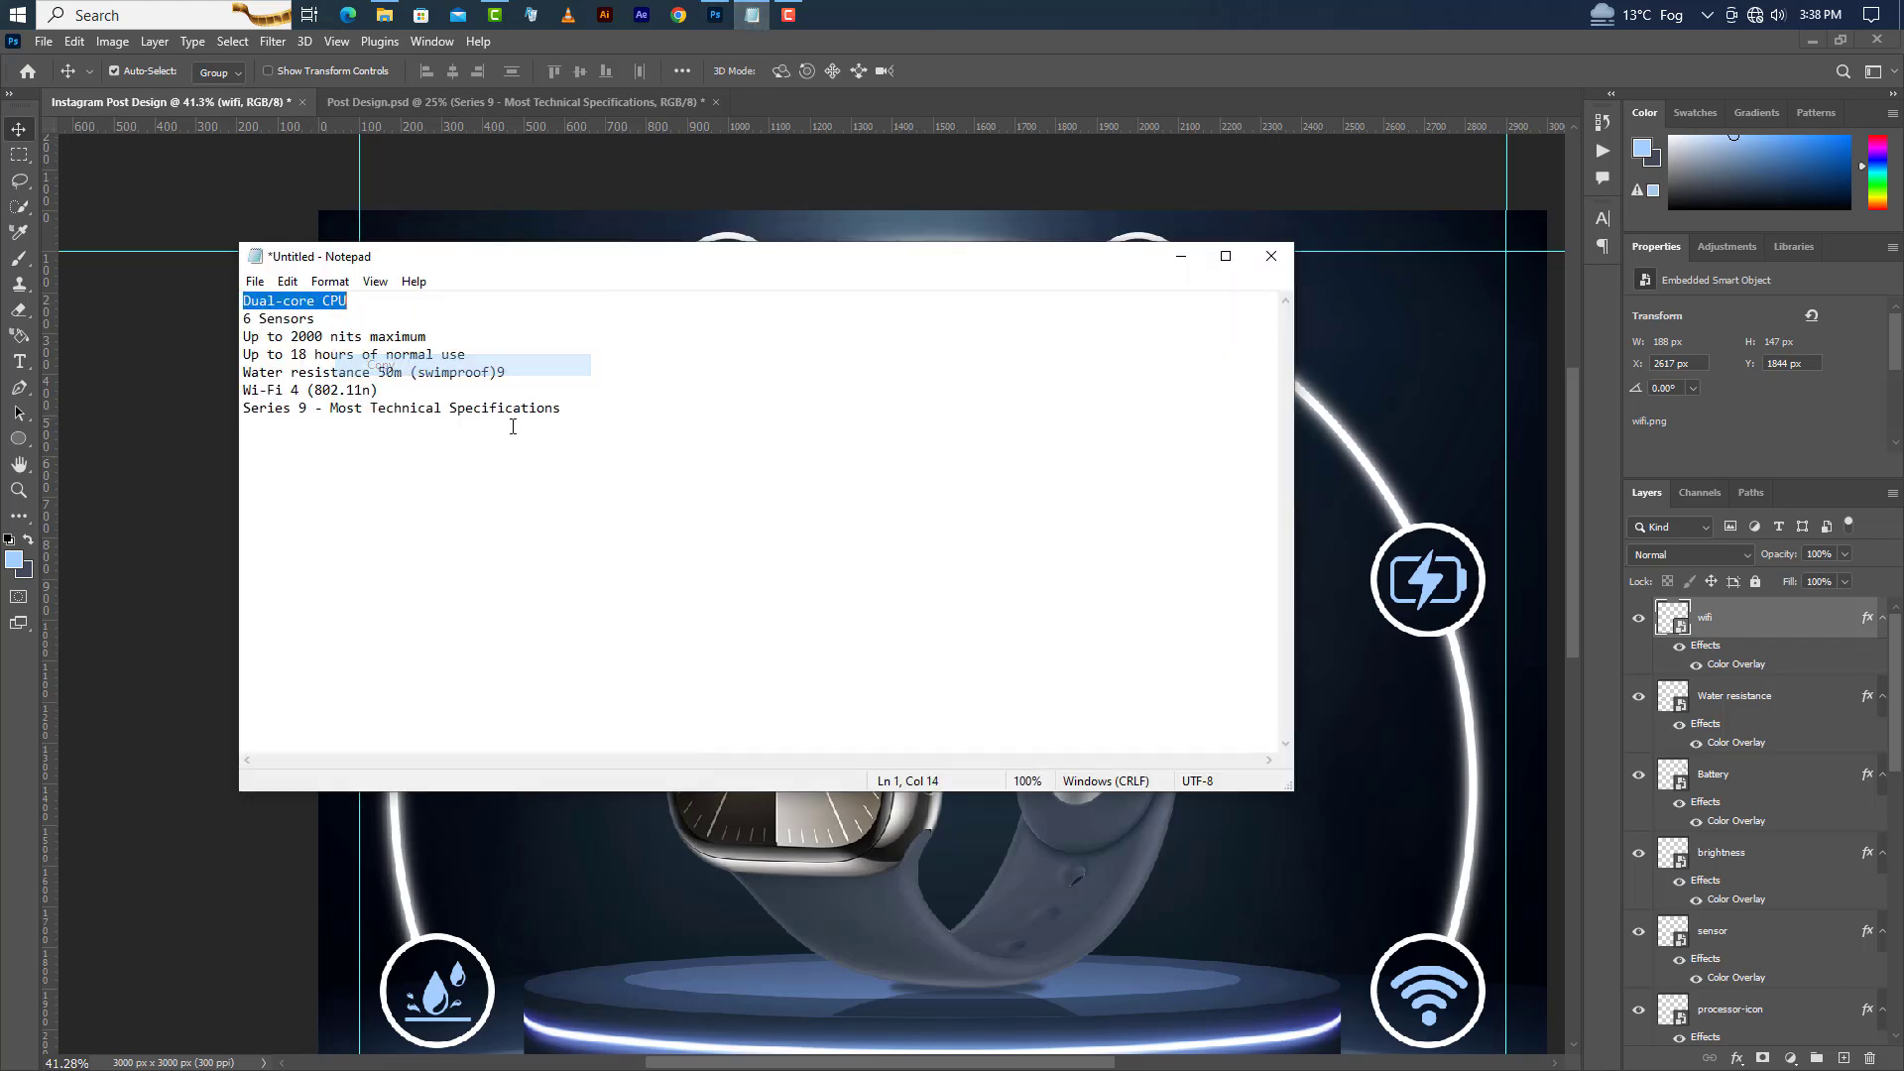
# Return to the design and paste "Dual-core CPU" as a new text label near the top-left CPU circle, breaking it onto two lines.
pyautogui.click(1180, 256)
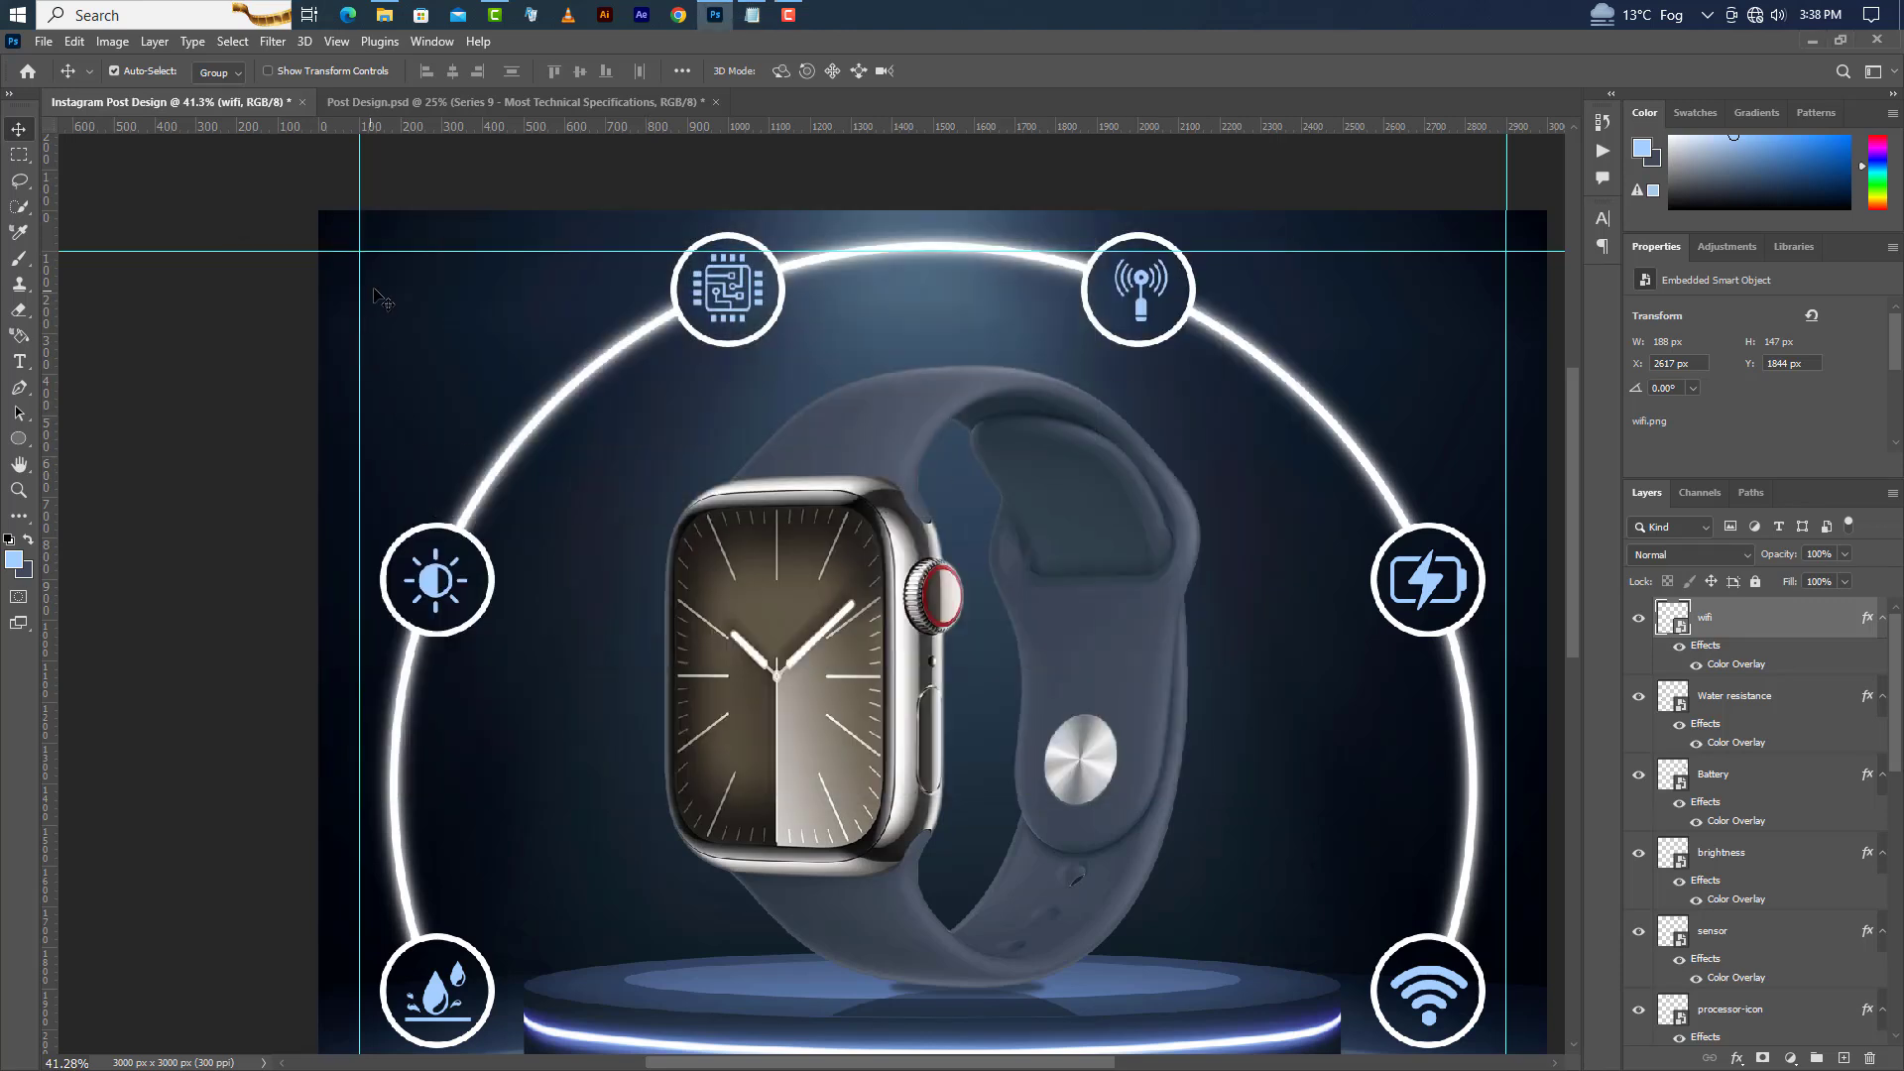
pyautogui.click(19, 362)
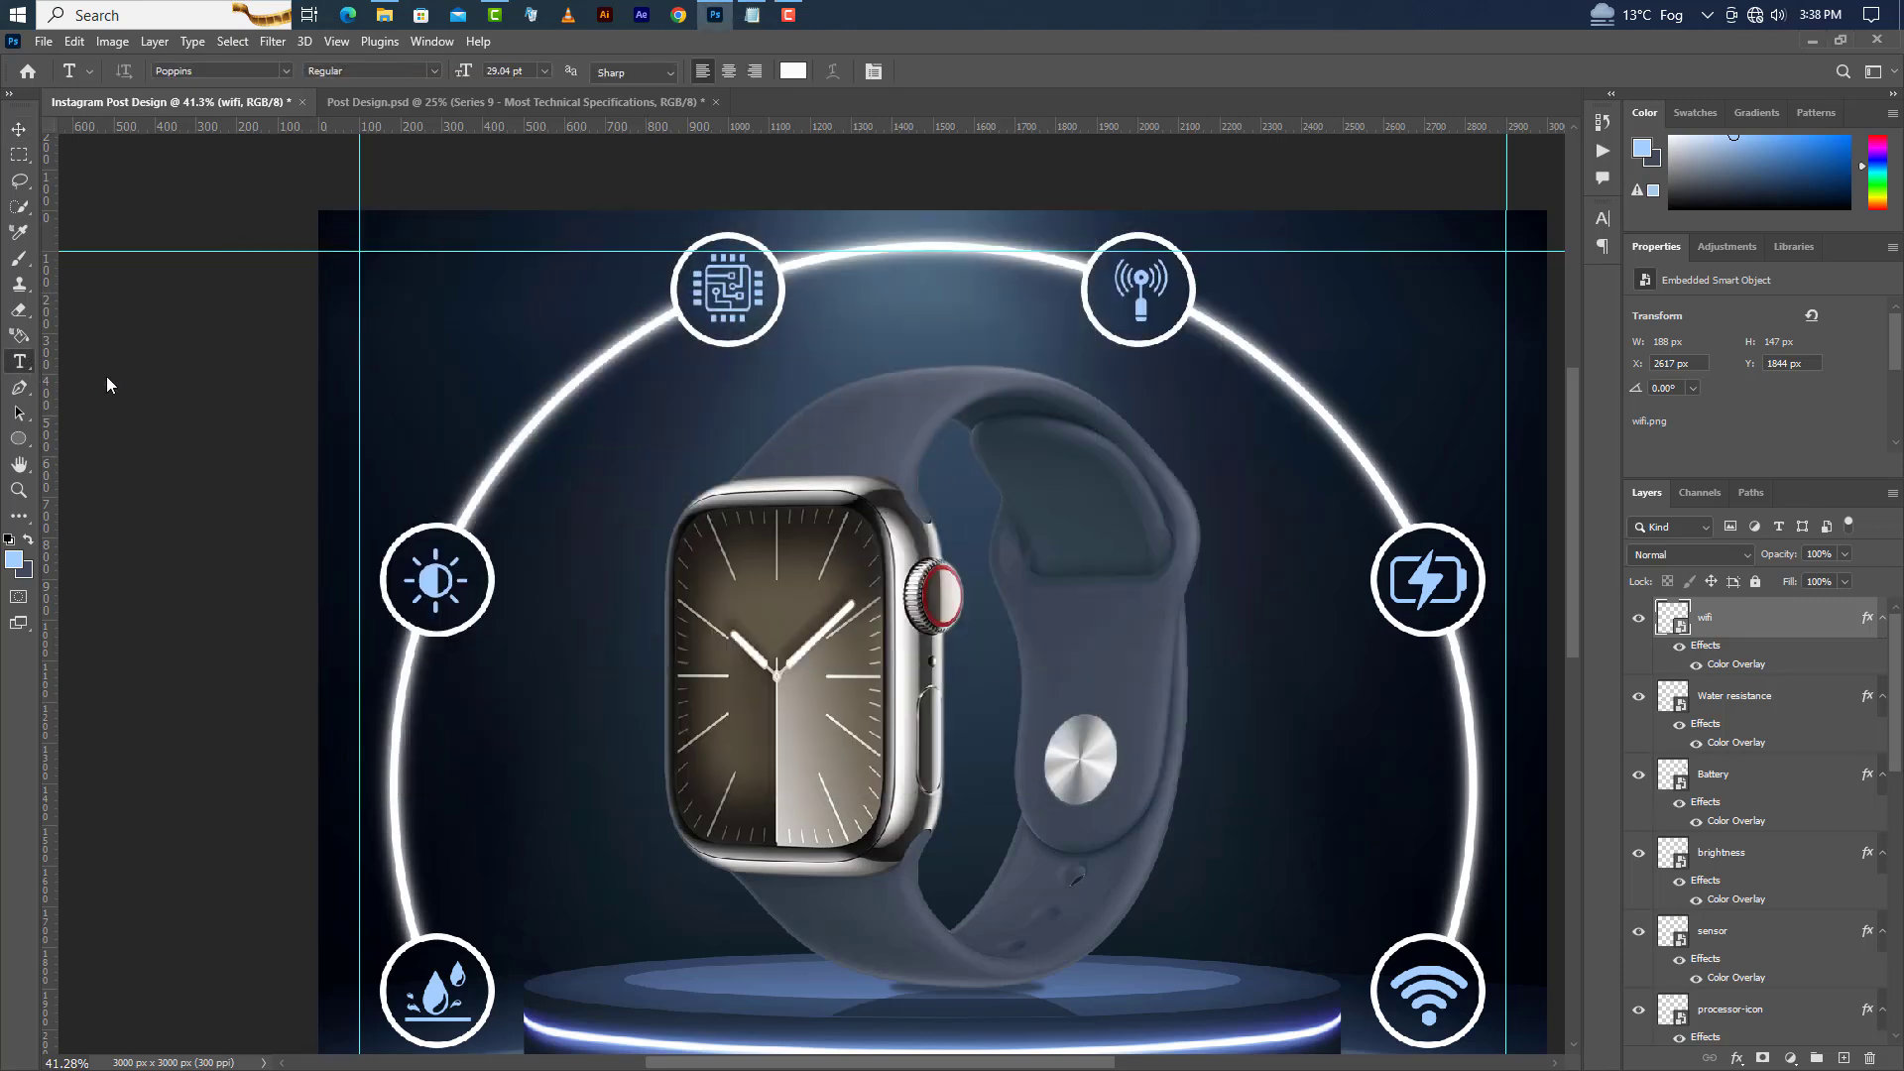
pyautogui.click(402, 284)
pyautogui.rightClick(416, 277)
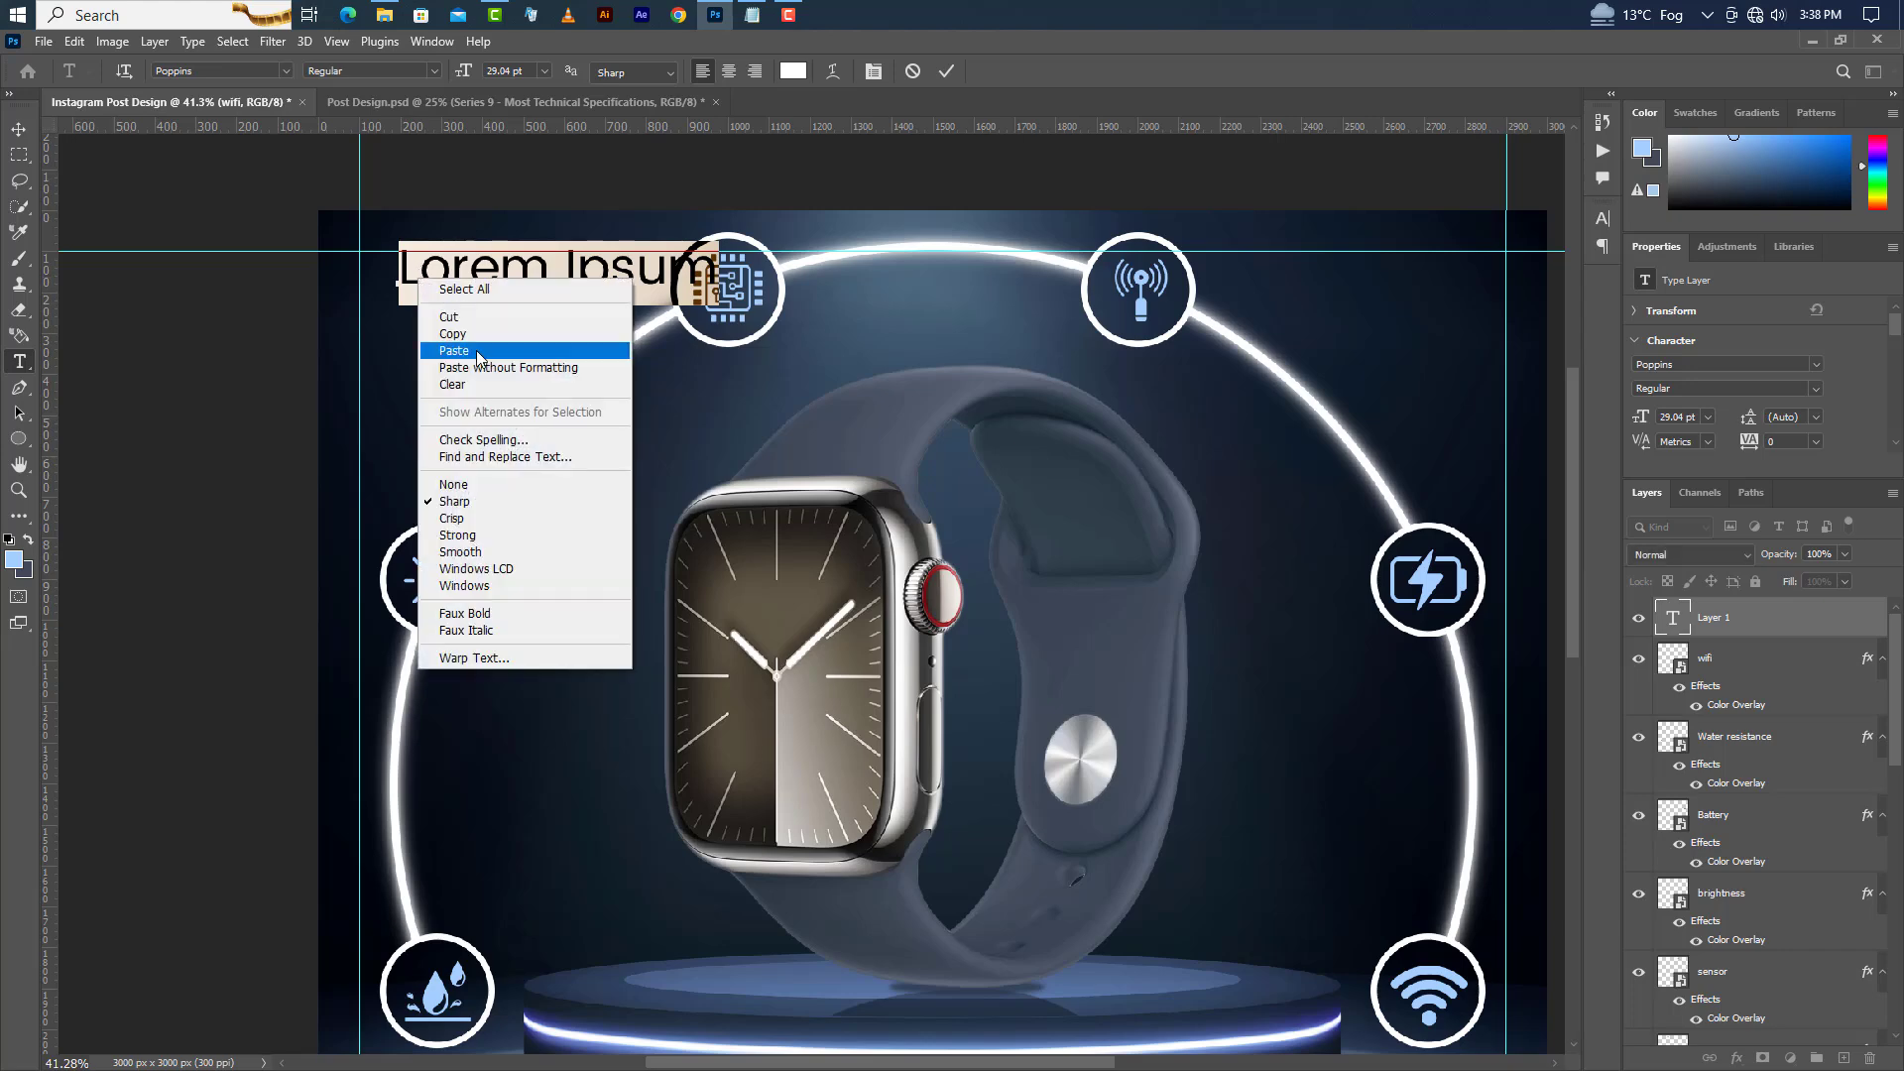
pyautogui.click(476, 349)
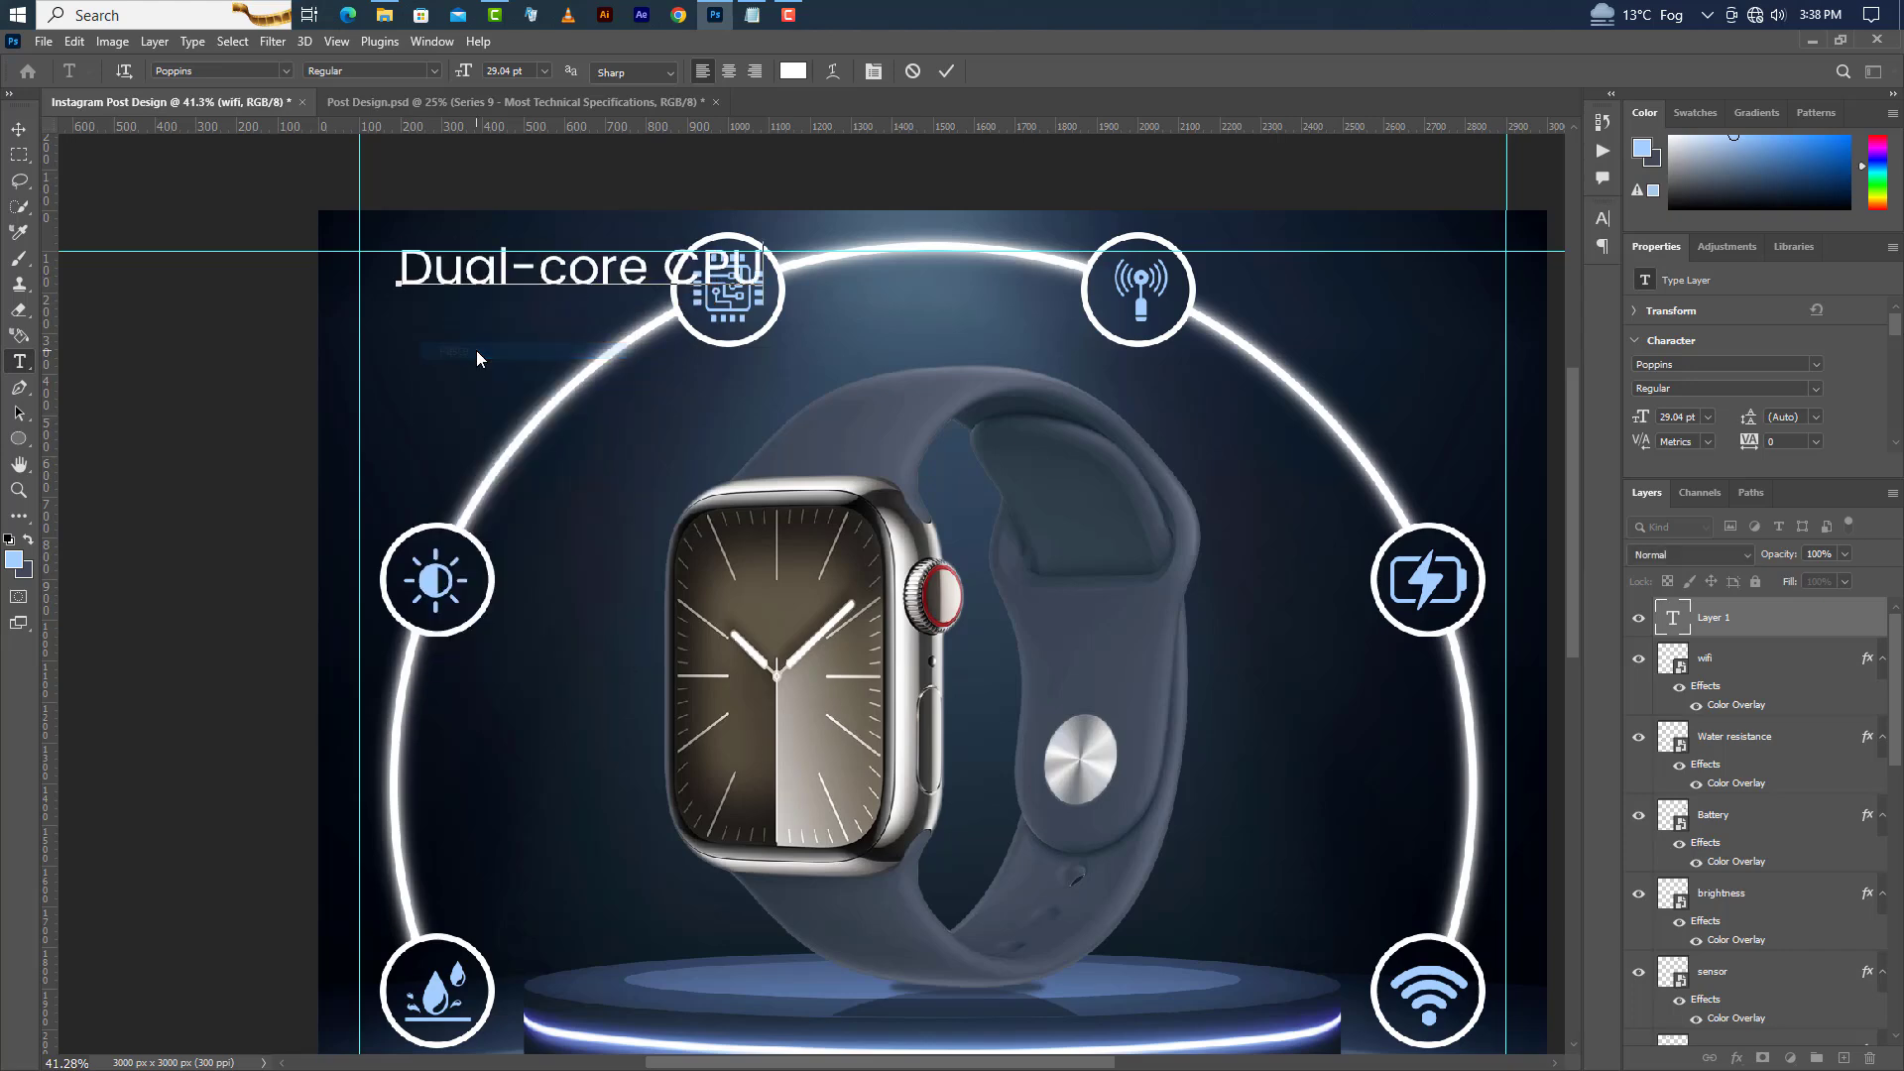
pyautogui.click(670, 267)
pyautogui.press('BackSpace')
pyautogui.press('Return')
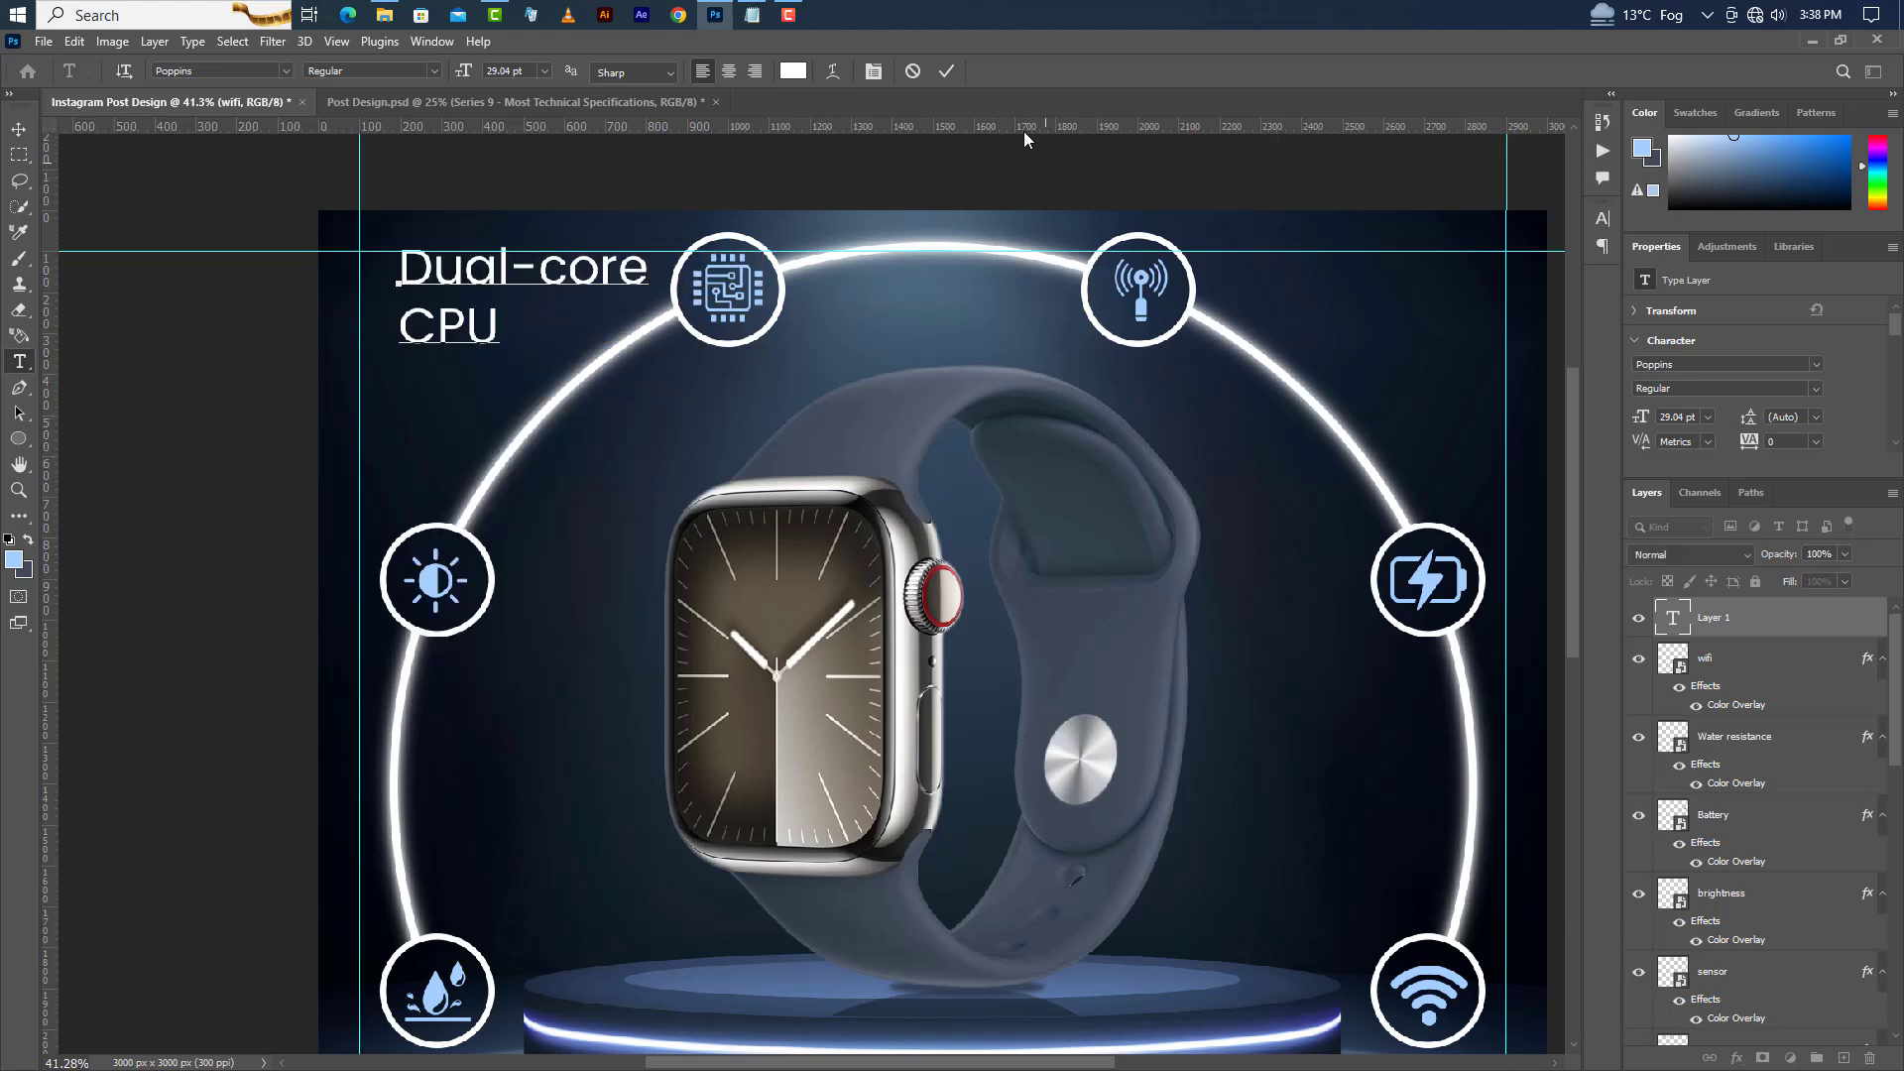
pyautogui.click(950, 71)
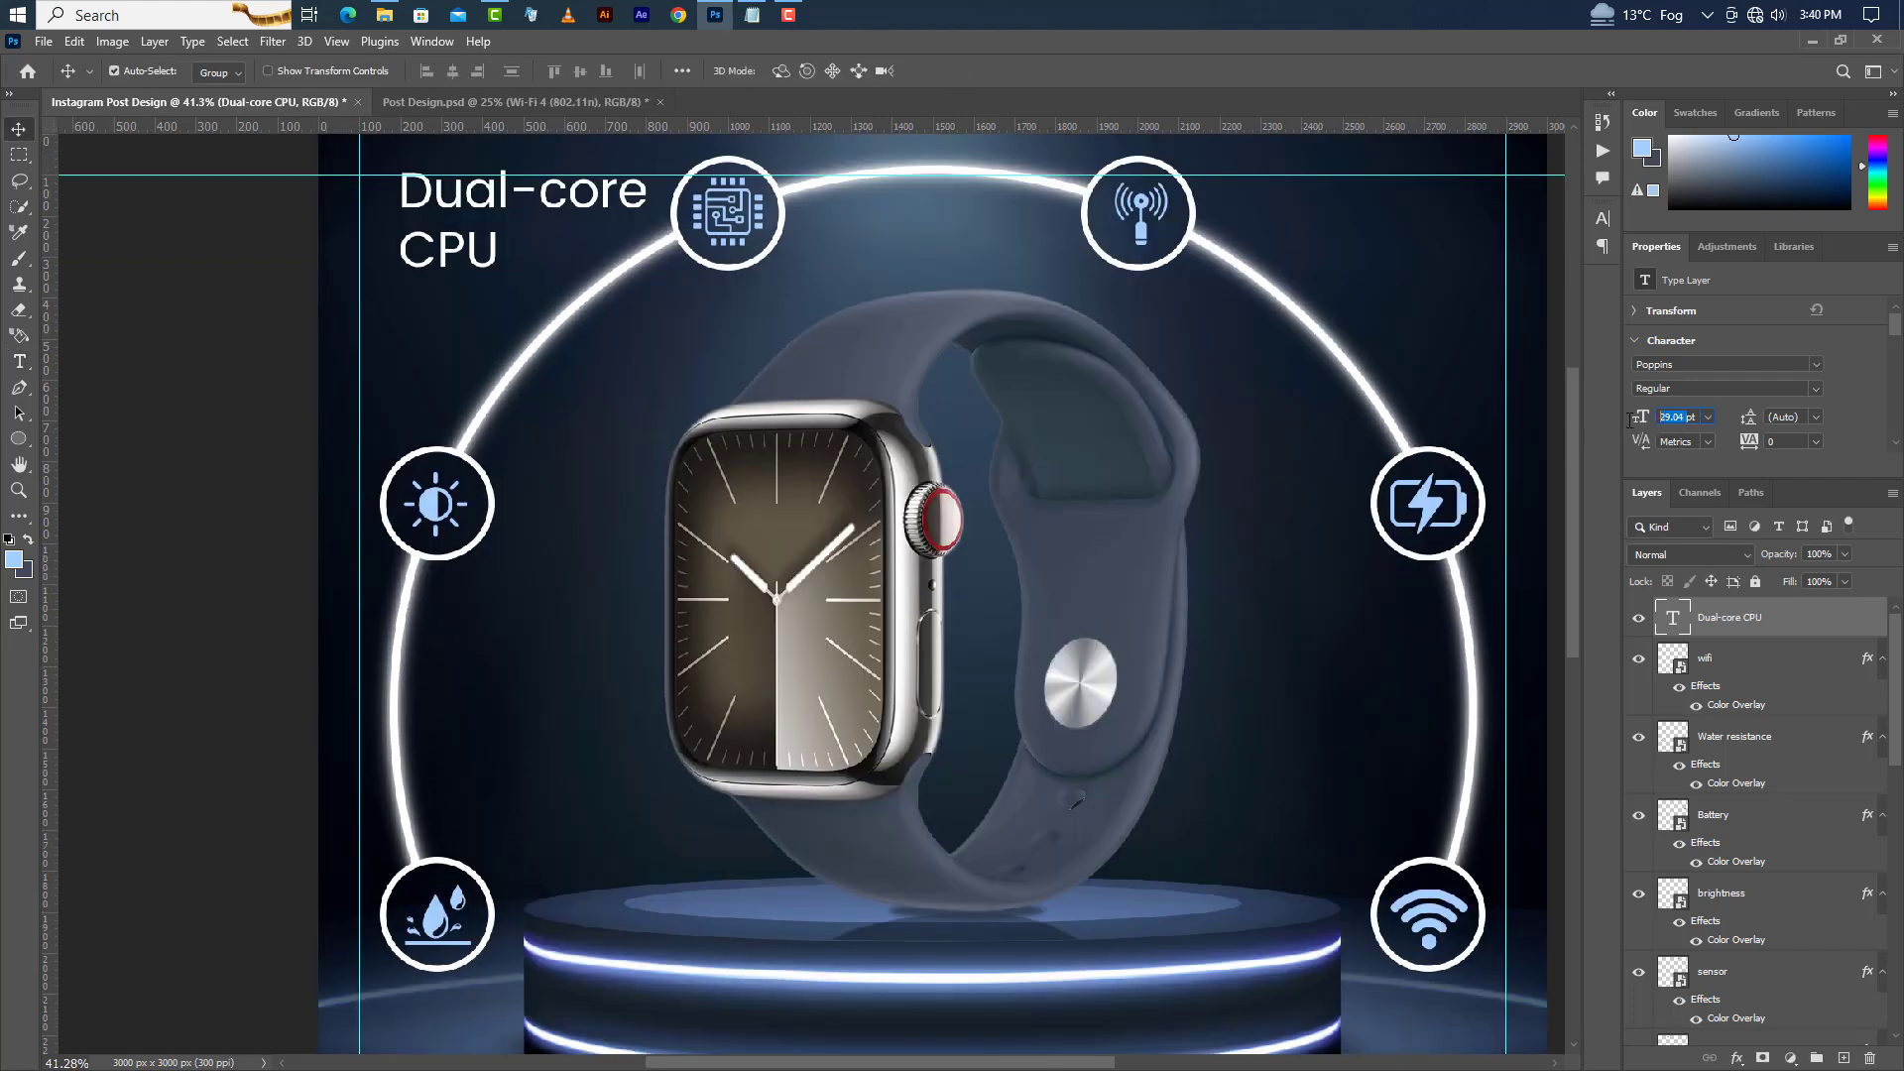
# Set the Dual-core CPU label to 22 pt Bold and shift it slightly to the right.
pyautogui.write('22pt')
pyautogui.press('Return')
pyautogui.click(1816, 388)
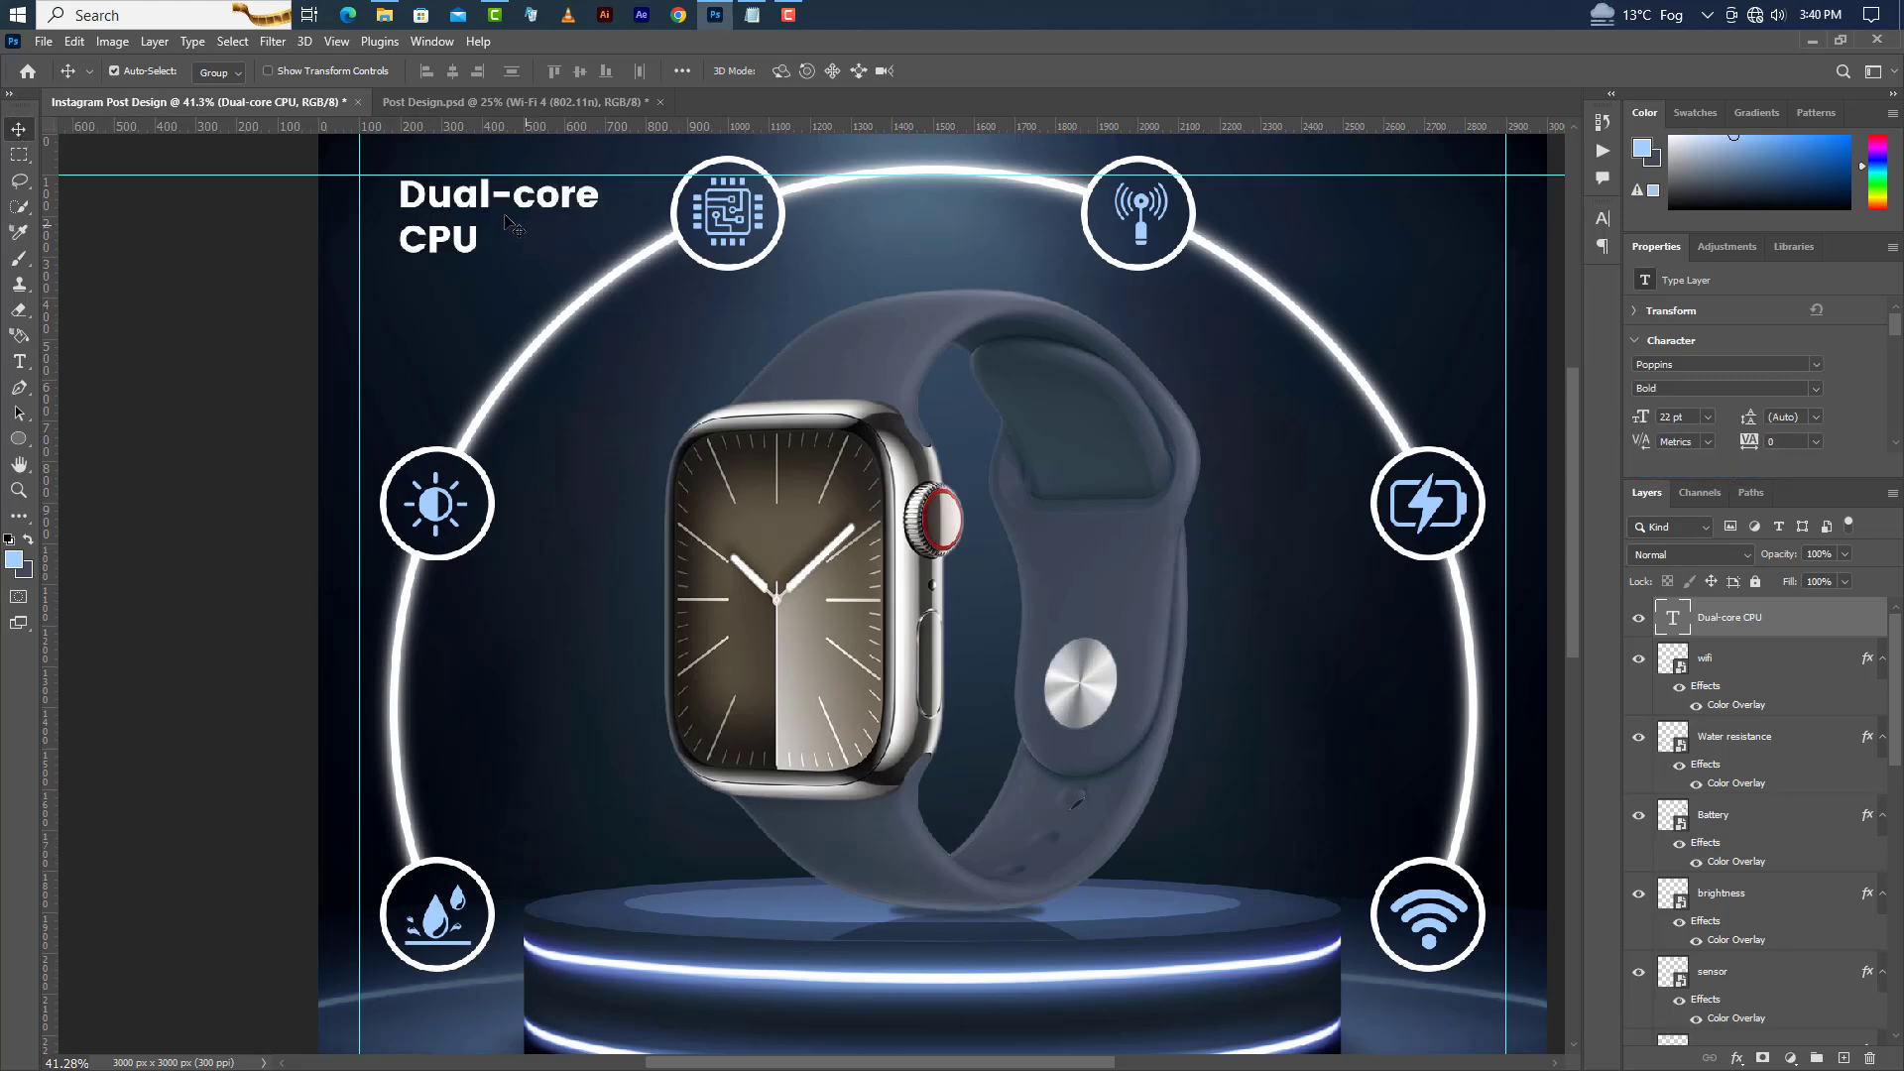
pyautogui.moveTo(486, 203); pyautogui.dragTo(537, 201)
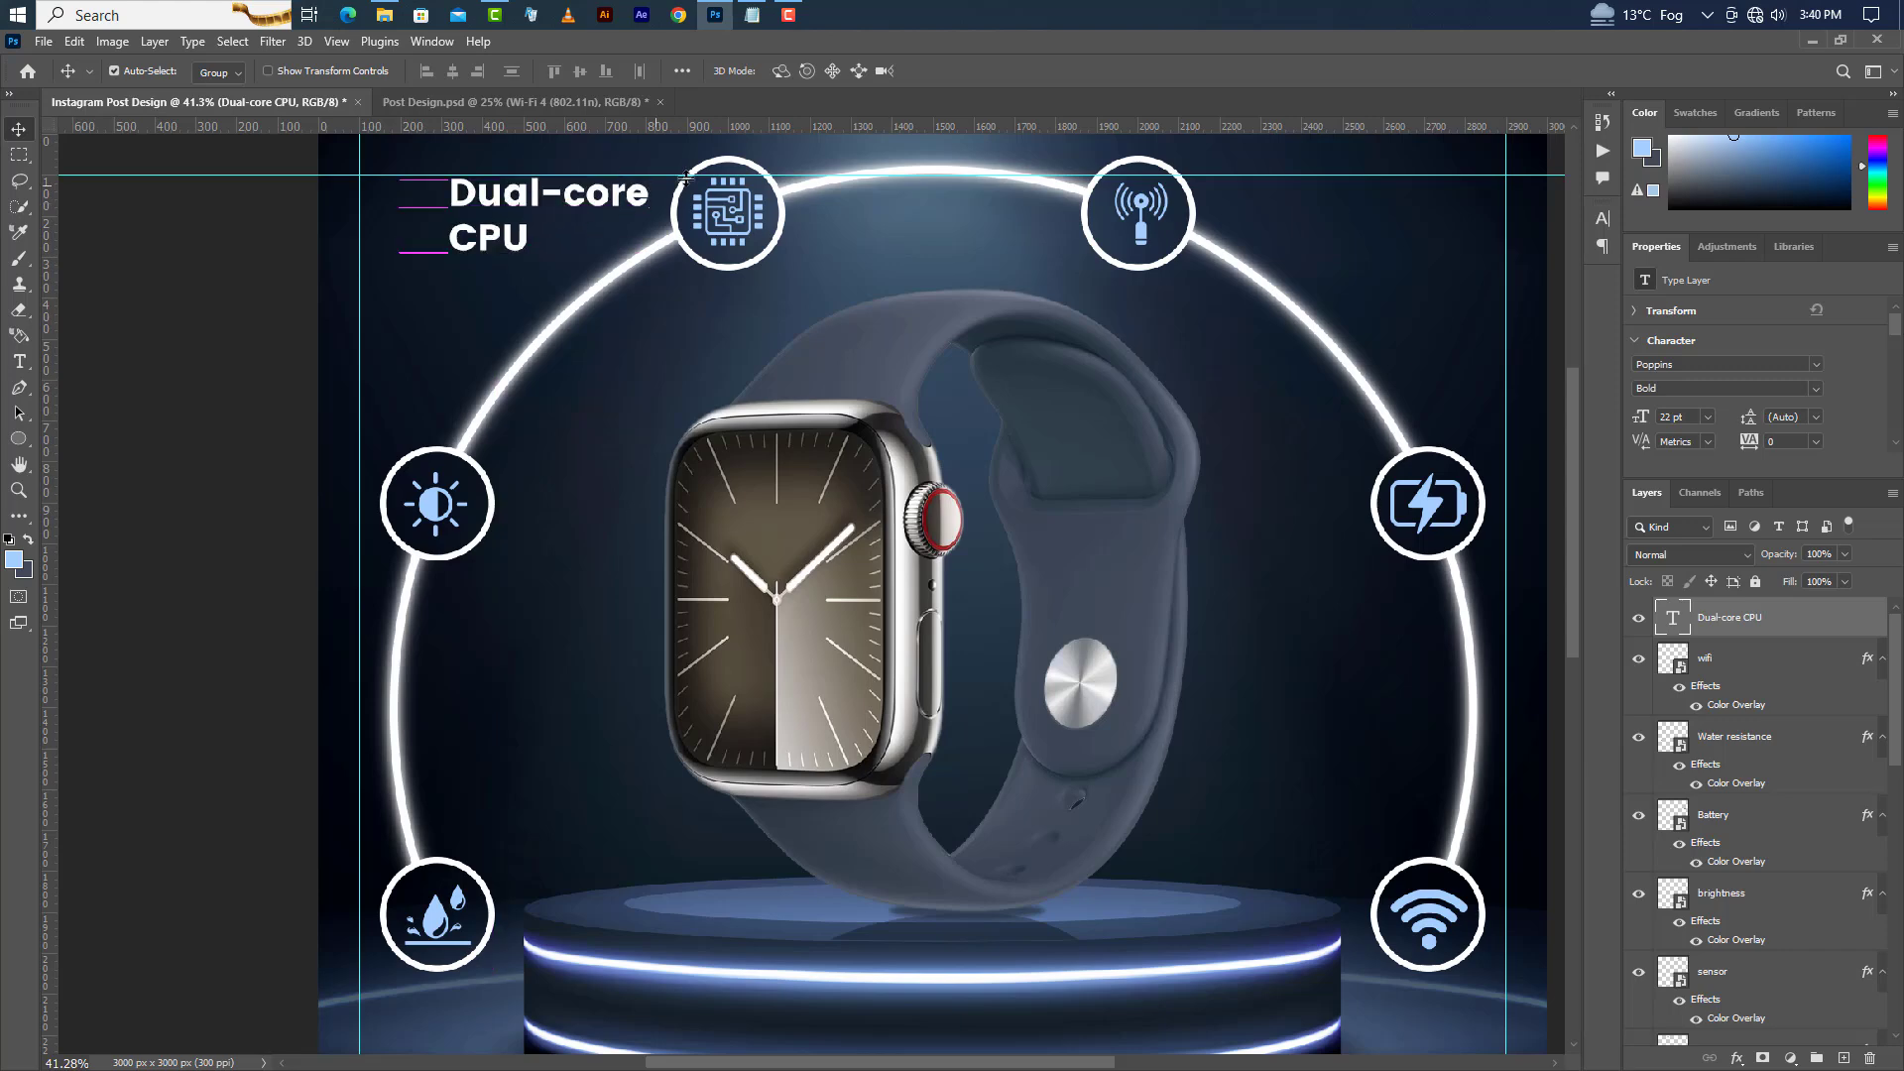
# Switch to Notepad and copy the line "6 Sensors".
pyautogui.click(752, 12)
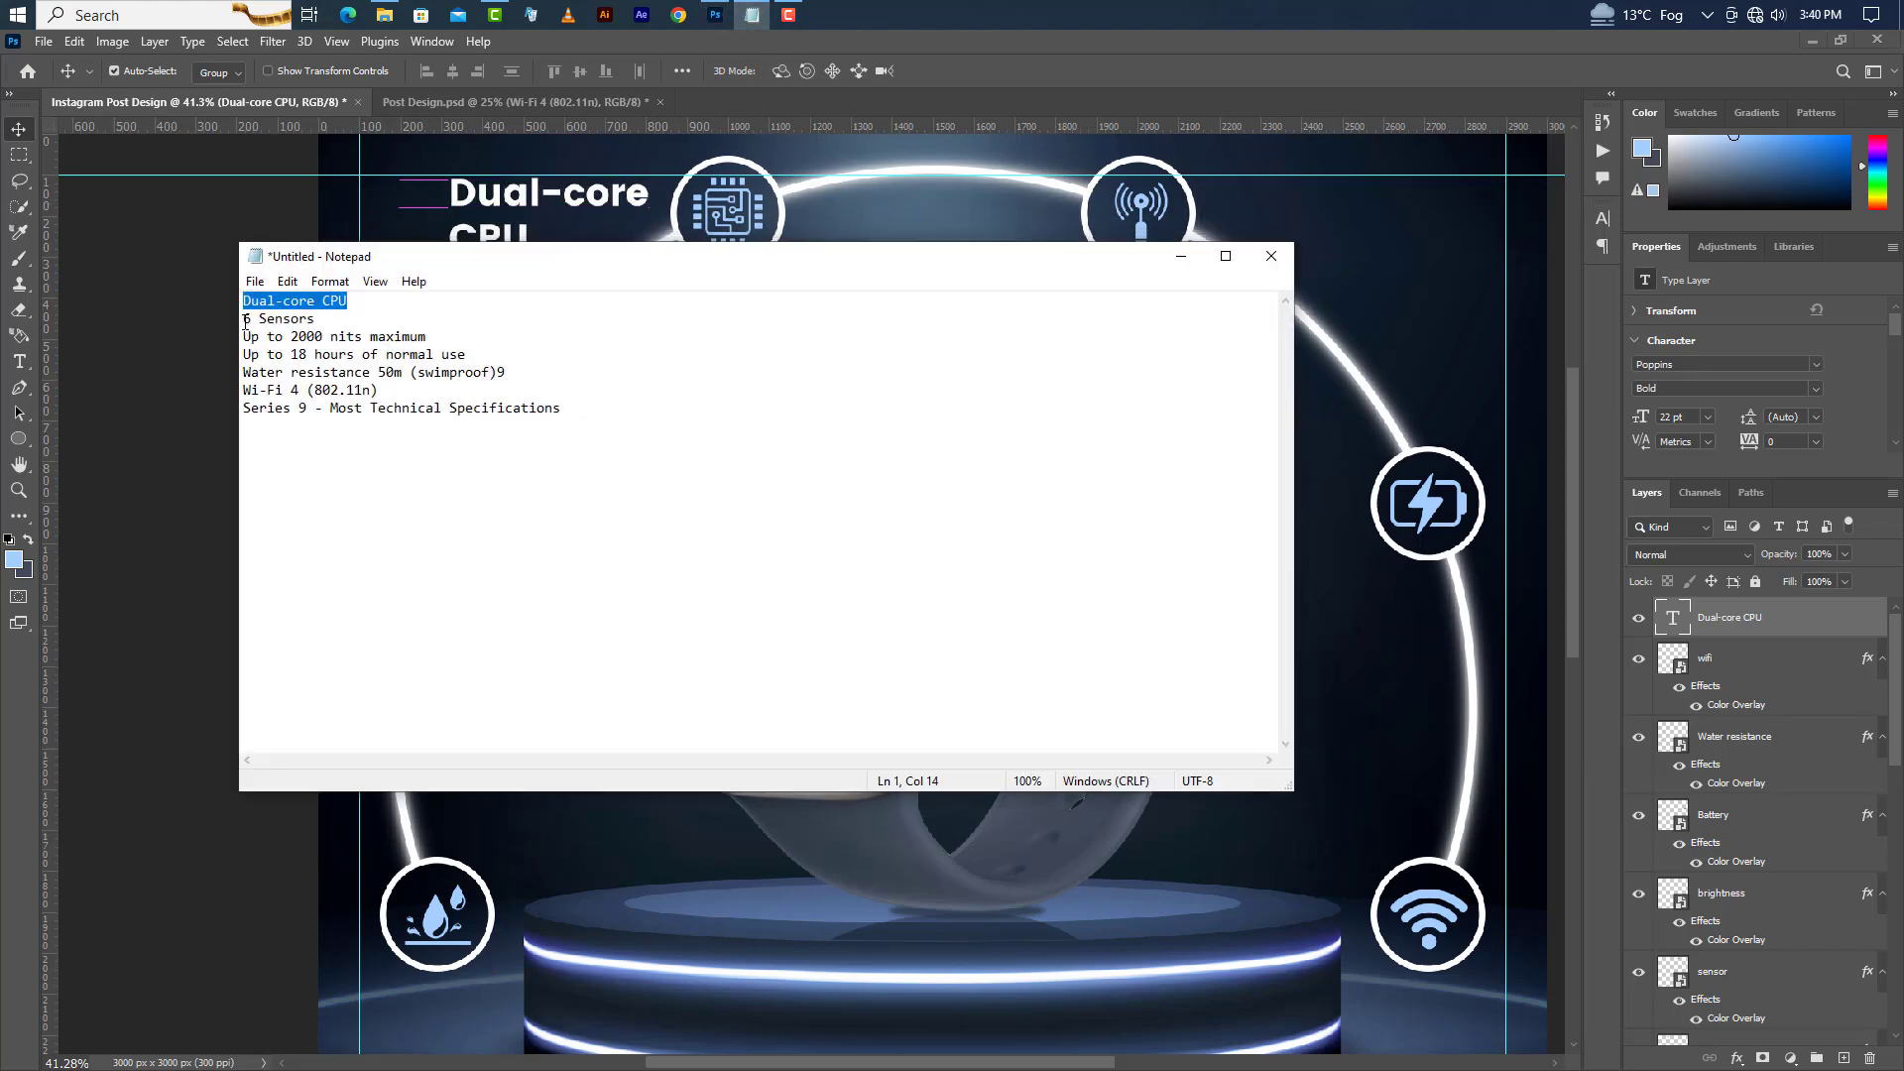
pyautogui.moveTo(245, 322); pyautogui.dragTo(325, 317)
pyautogui.rightClick(299, 316)
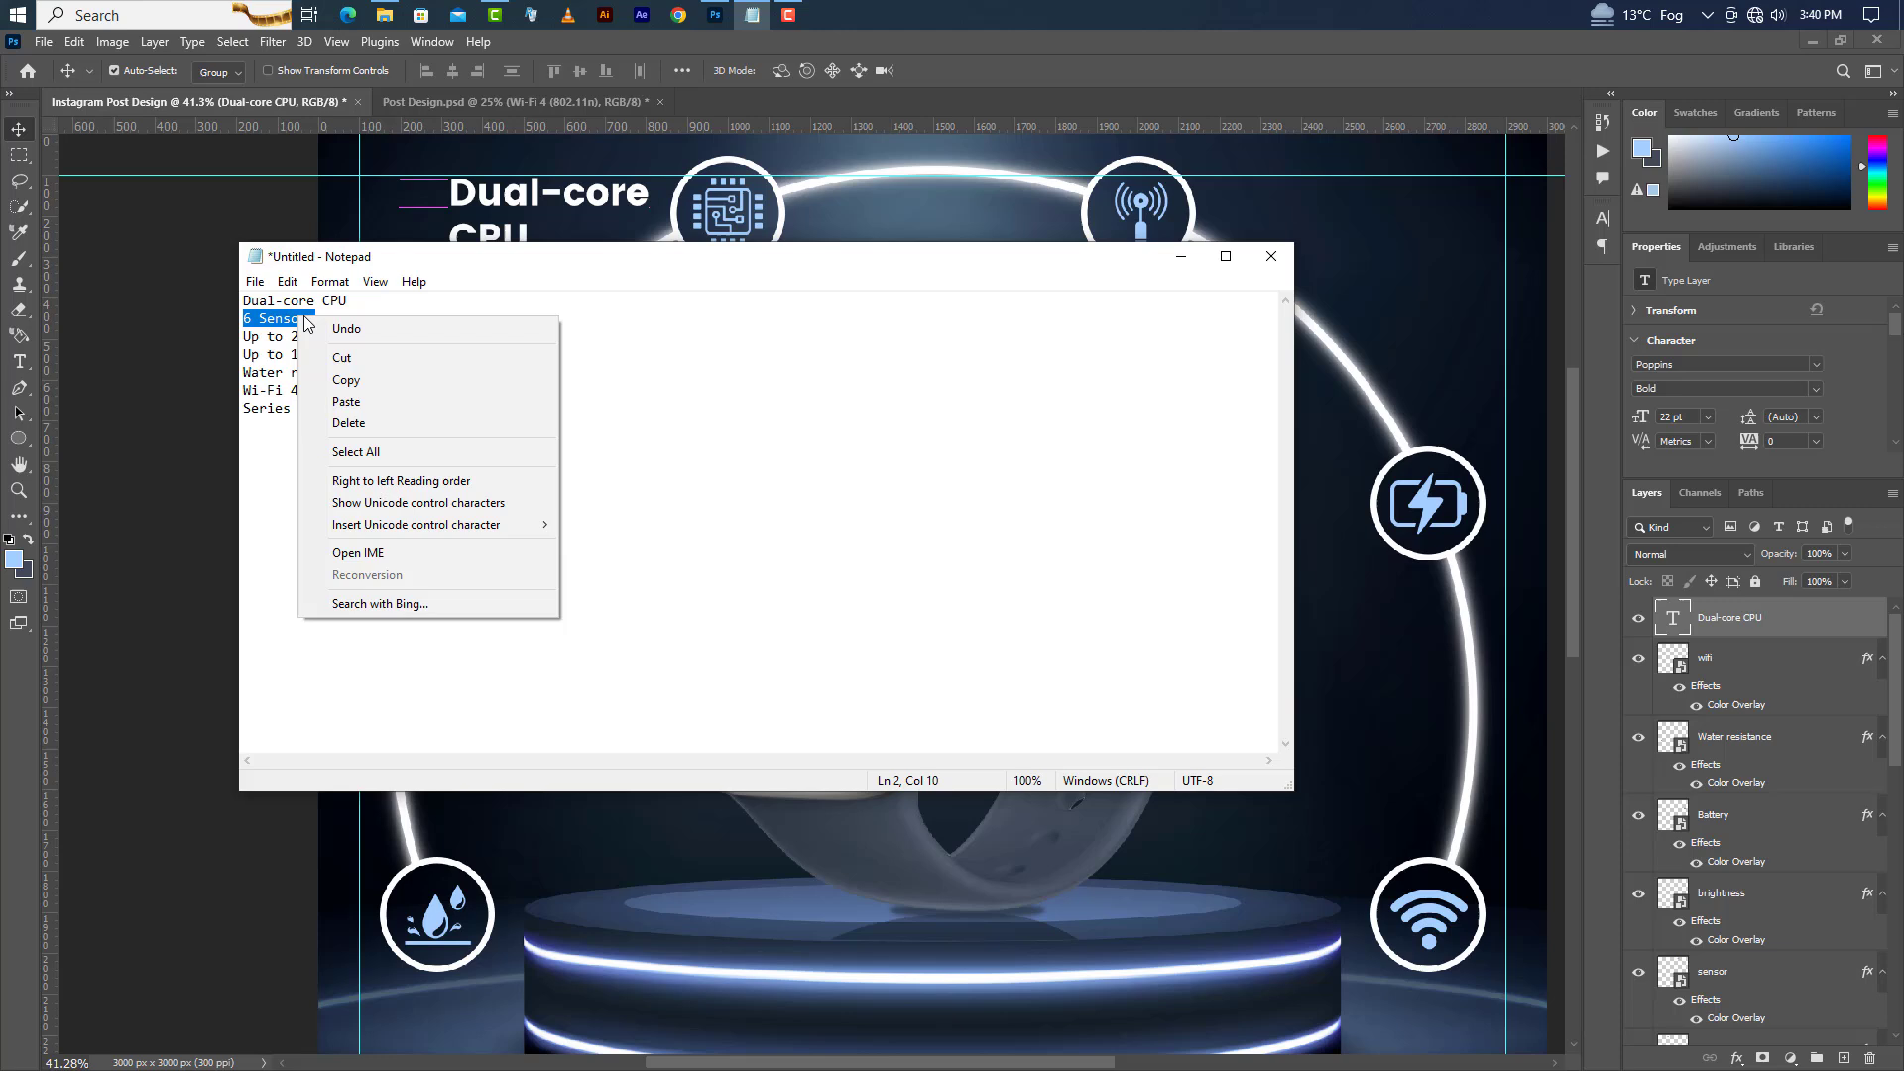
pyautogui.click(342, 373)
# Paste "6 Sensors" as a new text label beside the top-right sensor circle.
pyautogui.click(1180, 256)
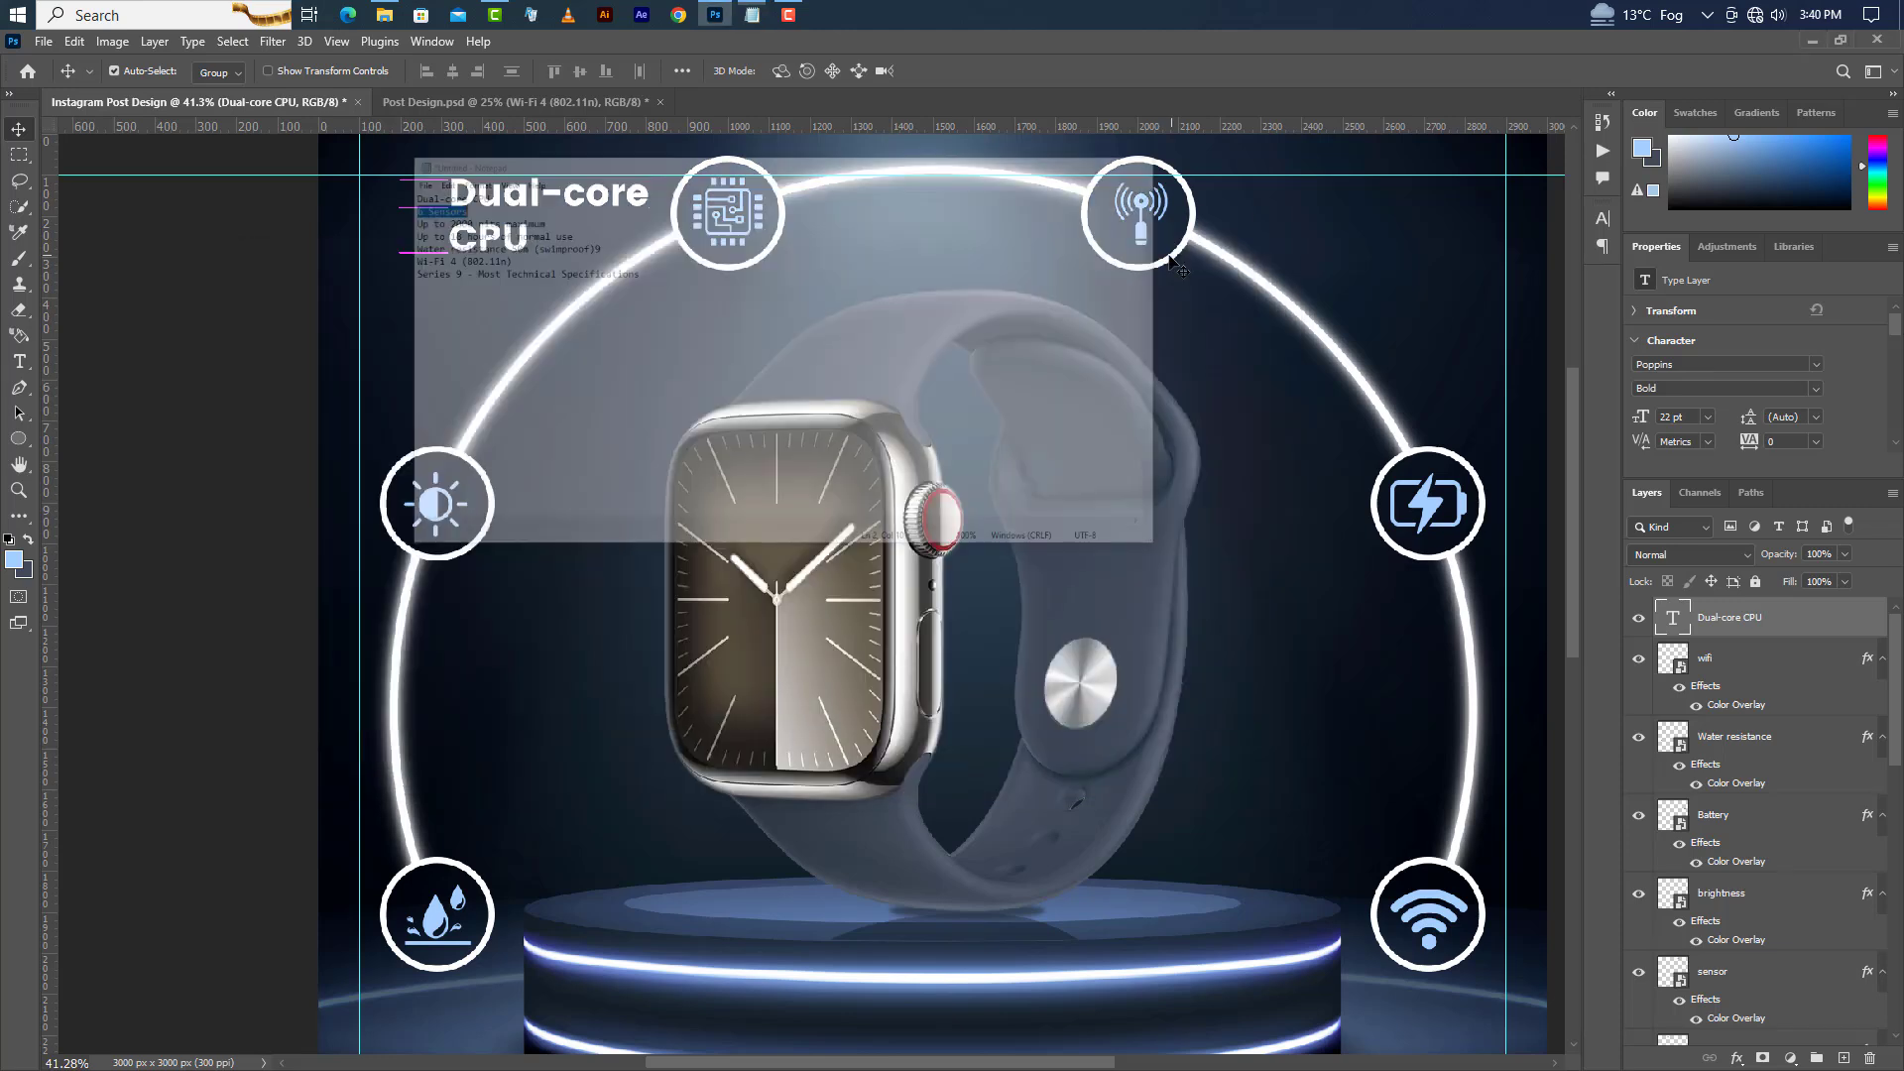
pyautogui.click(19, 361)
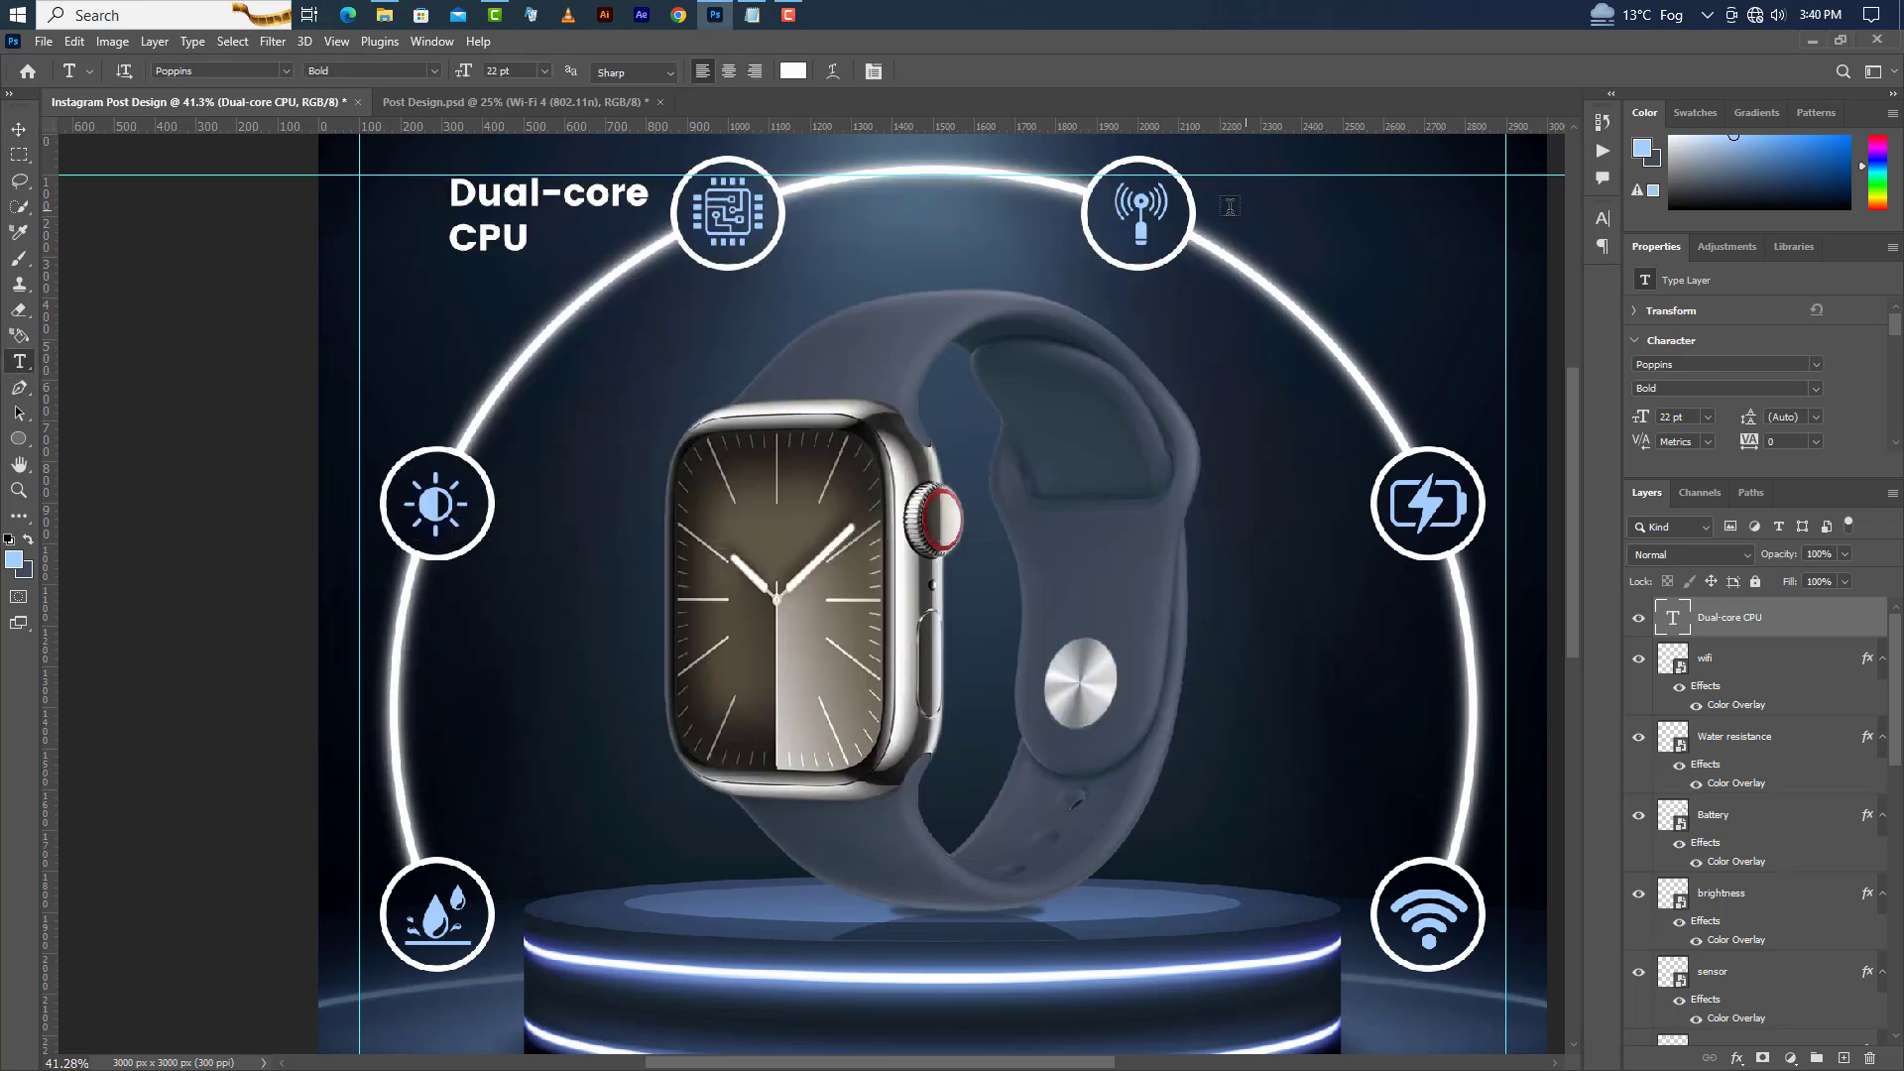
pyautogui.click(1222, 205)
pyautogui.rightClick(1295, 198)
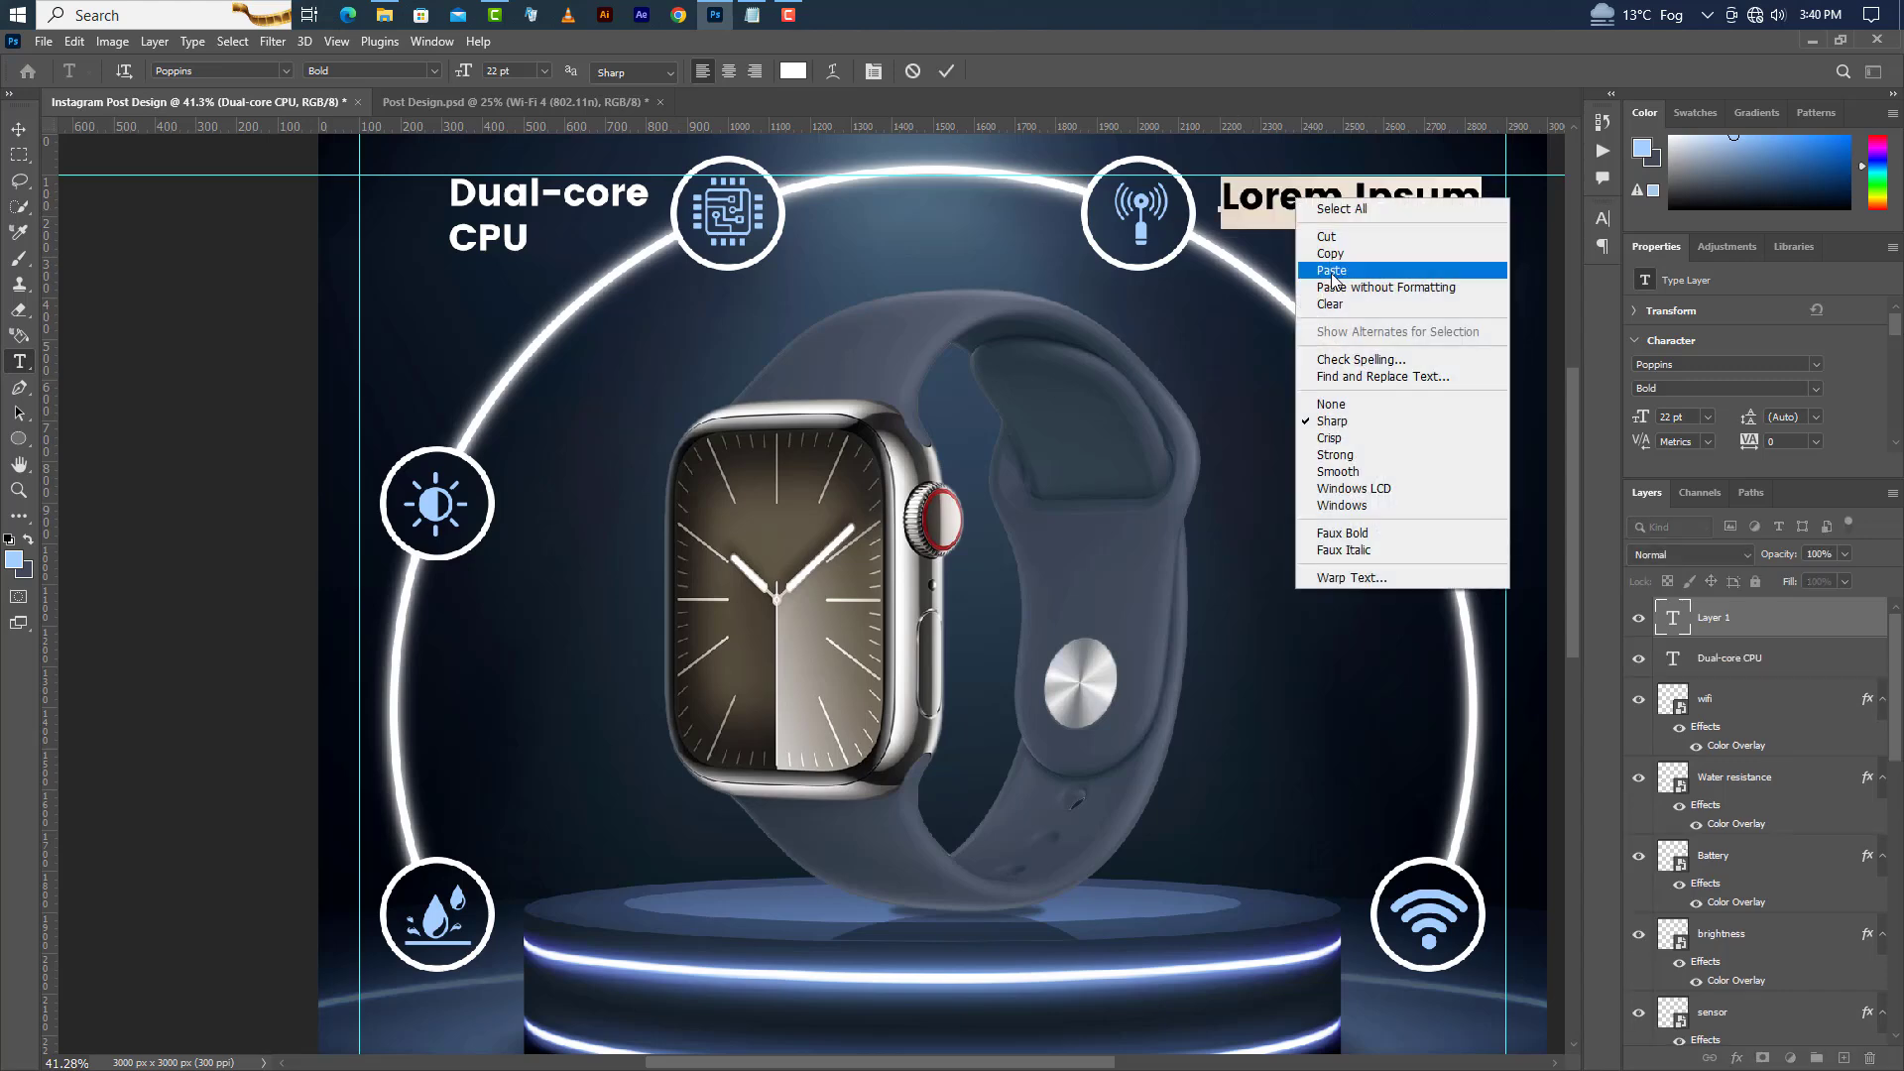
pyautogui.click(1334, 270)
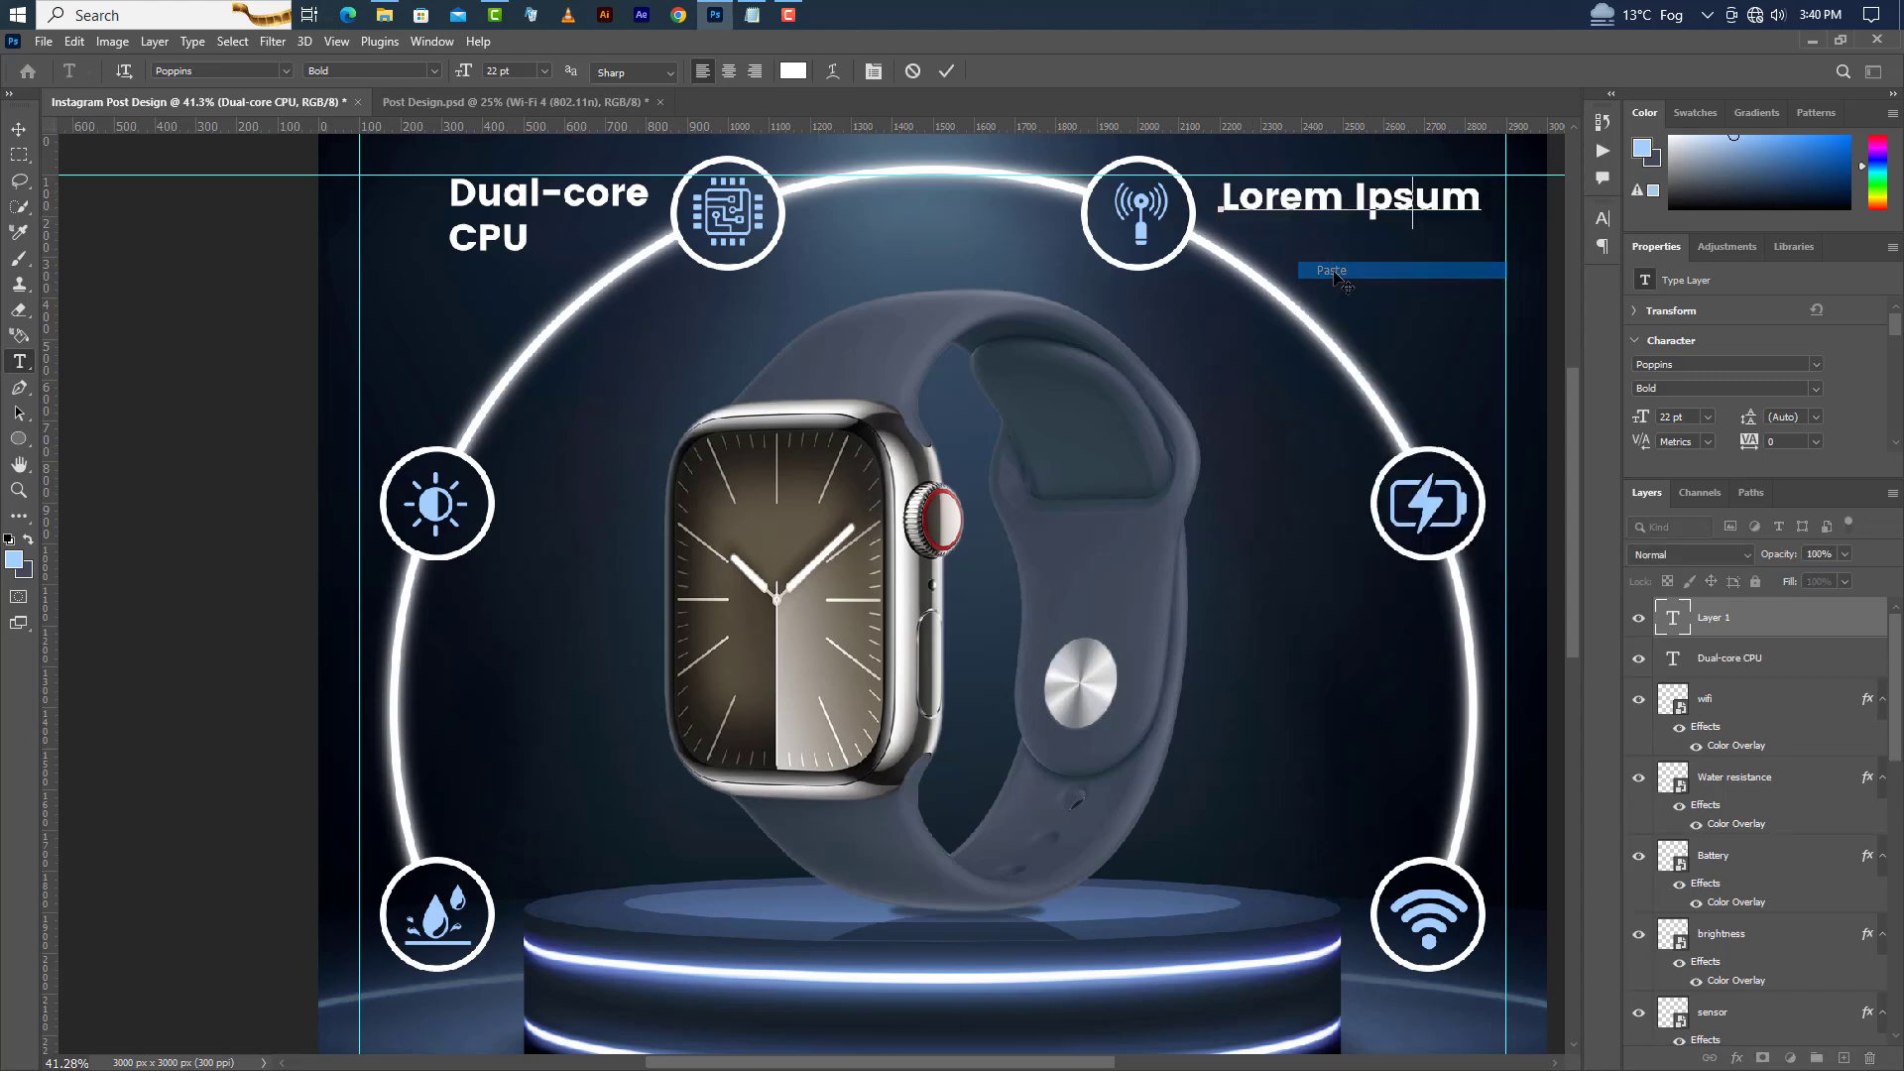
pyautogui.click(947, 74)
# Switch to Notepad and copy the line "Up to 2000 nits maximum".
pyautogui.click(751, 15)
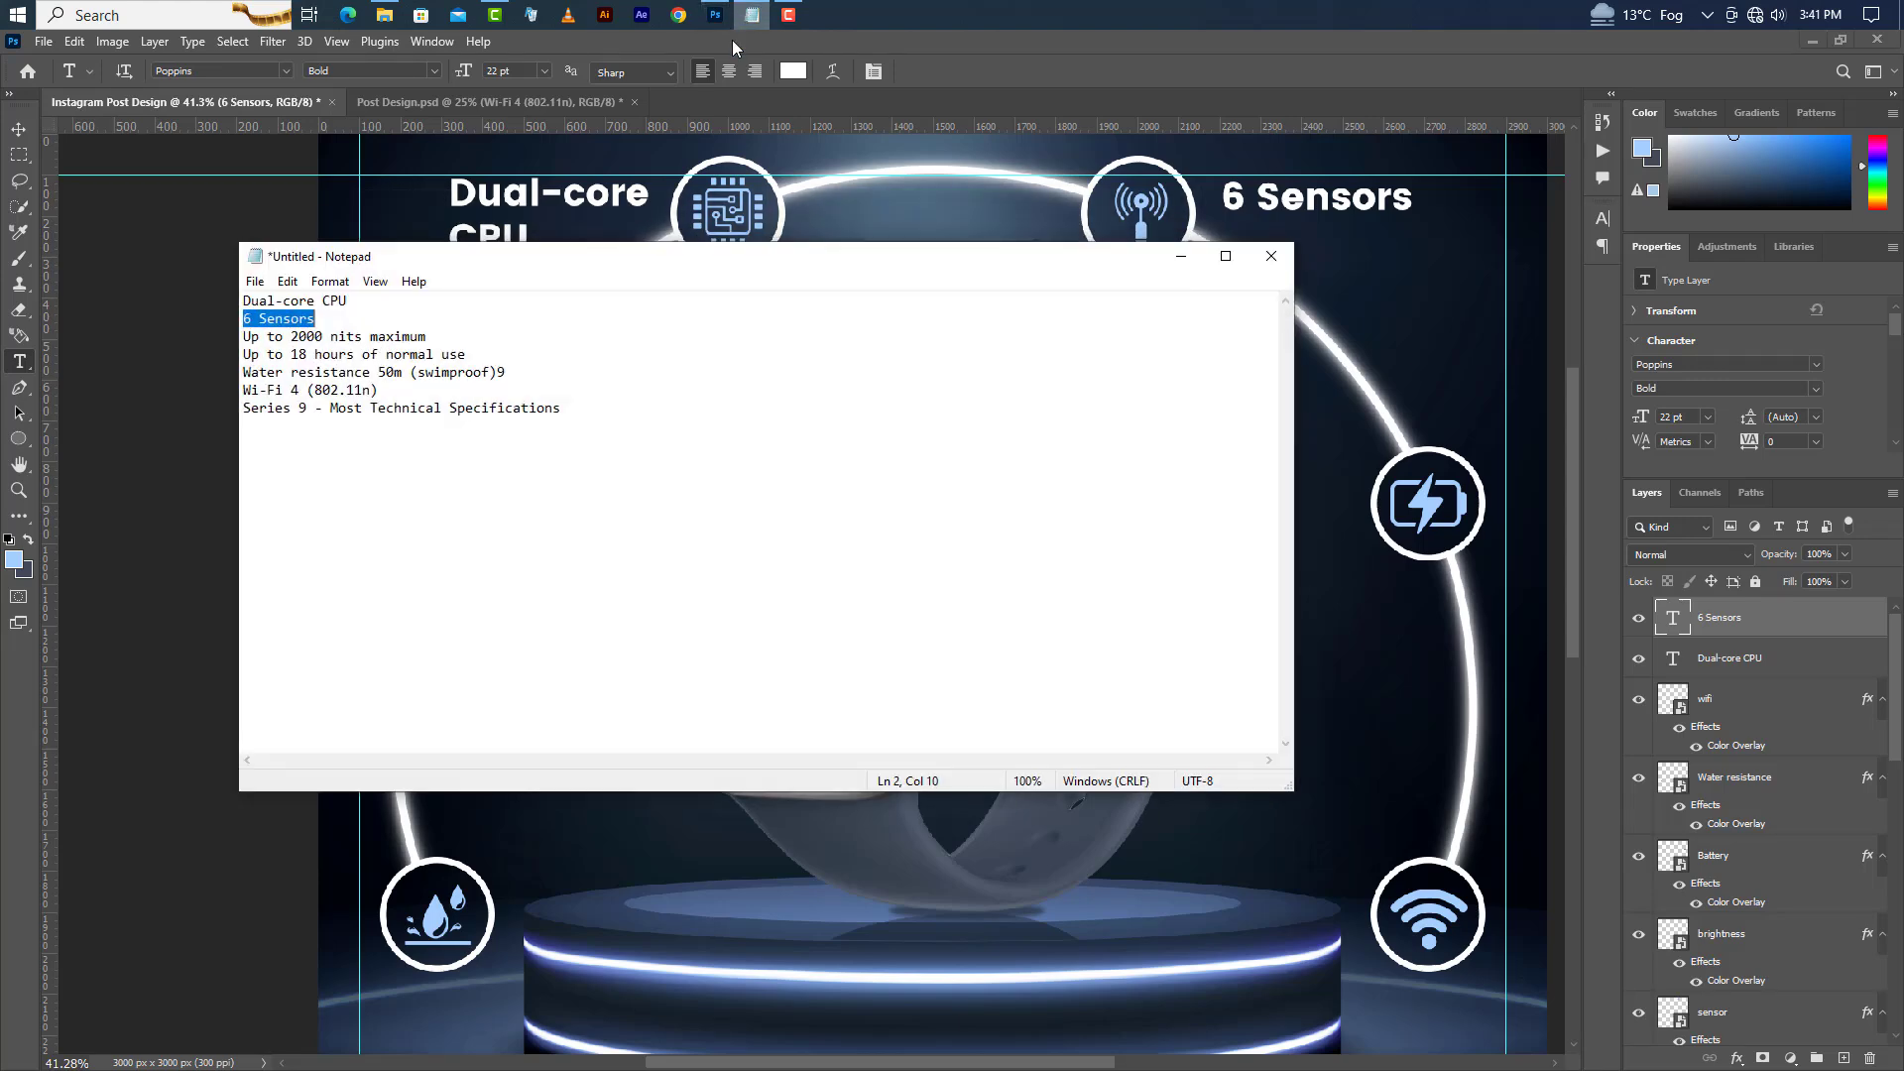
pyautogui.moveTo(244, 338); pyautogui.dragTo(443, 331)
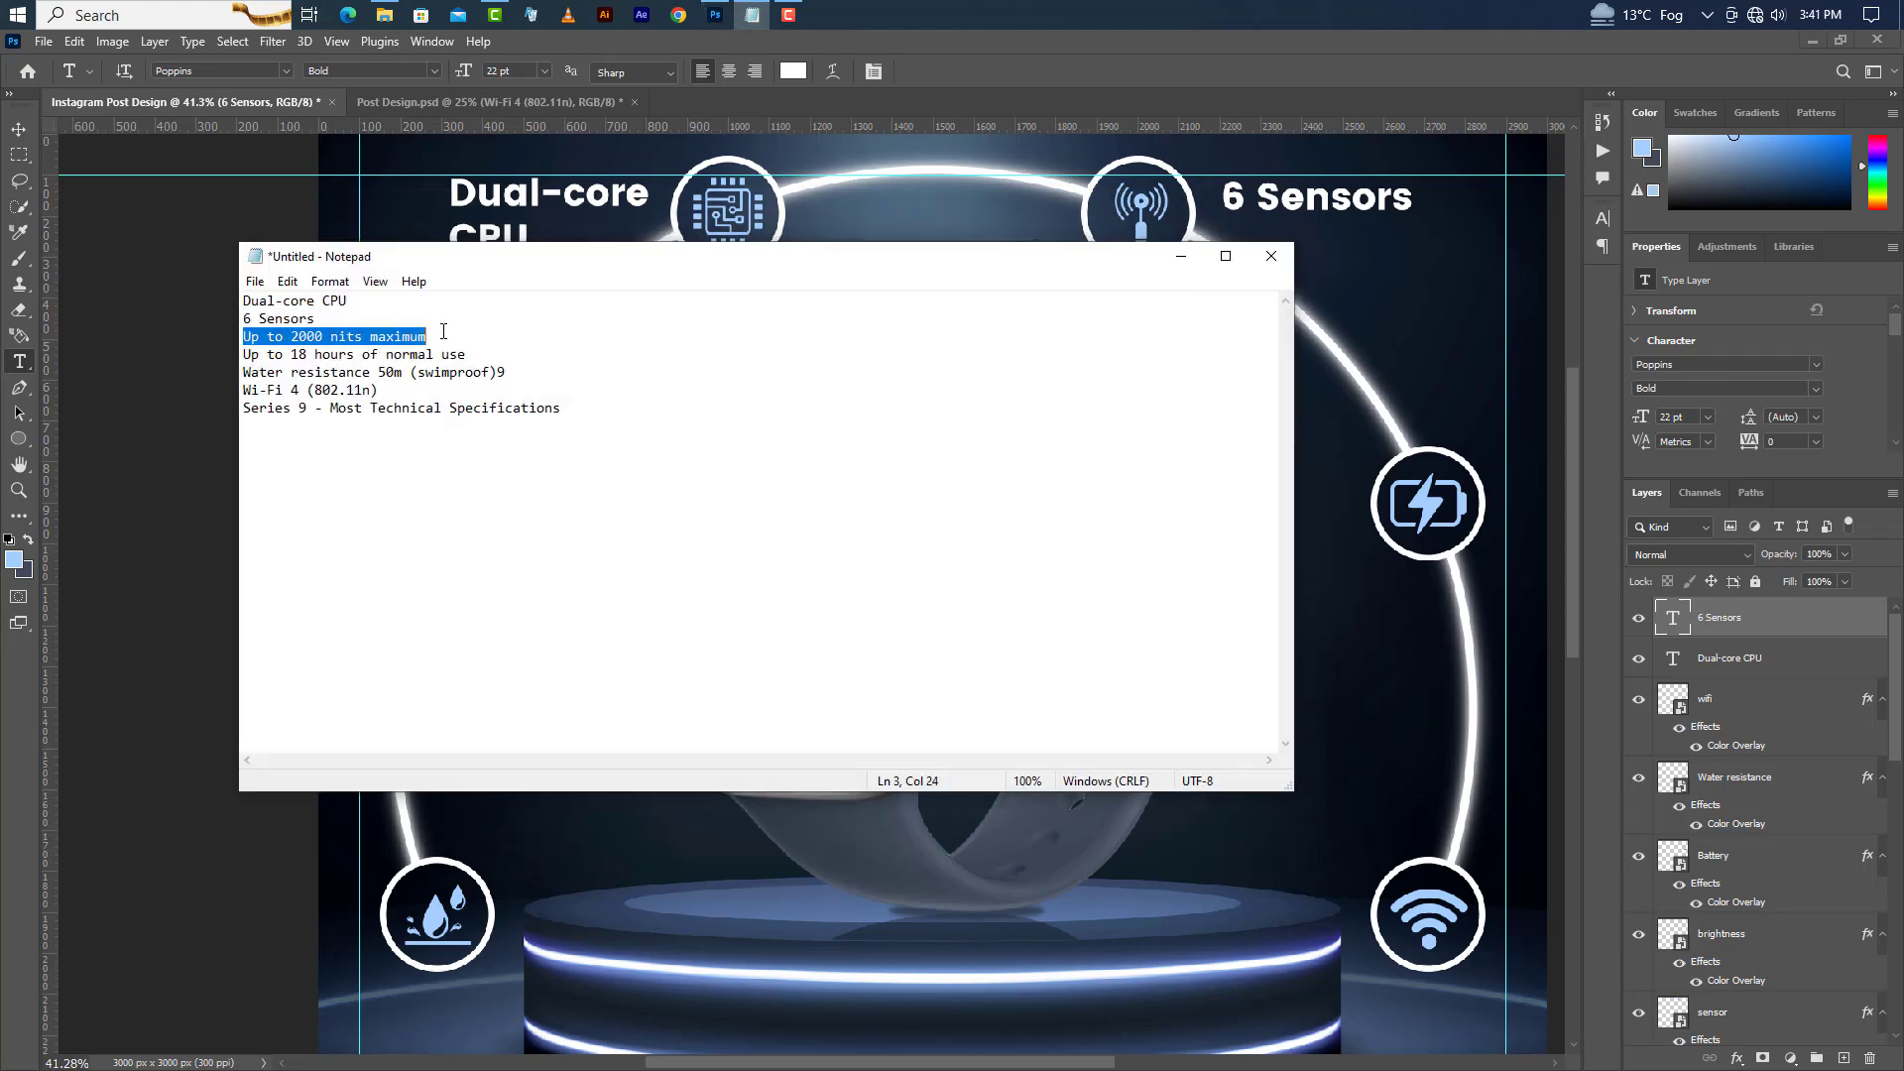
pyautogui.rightClick(406, 337)
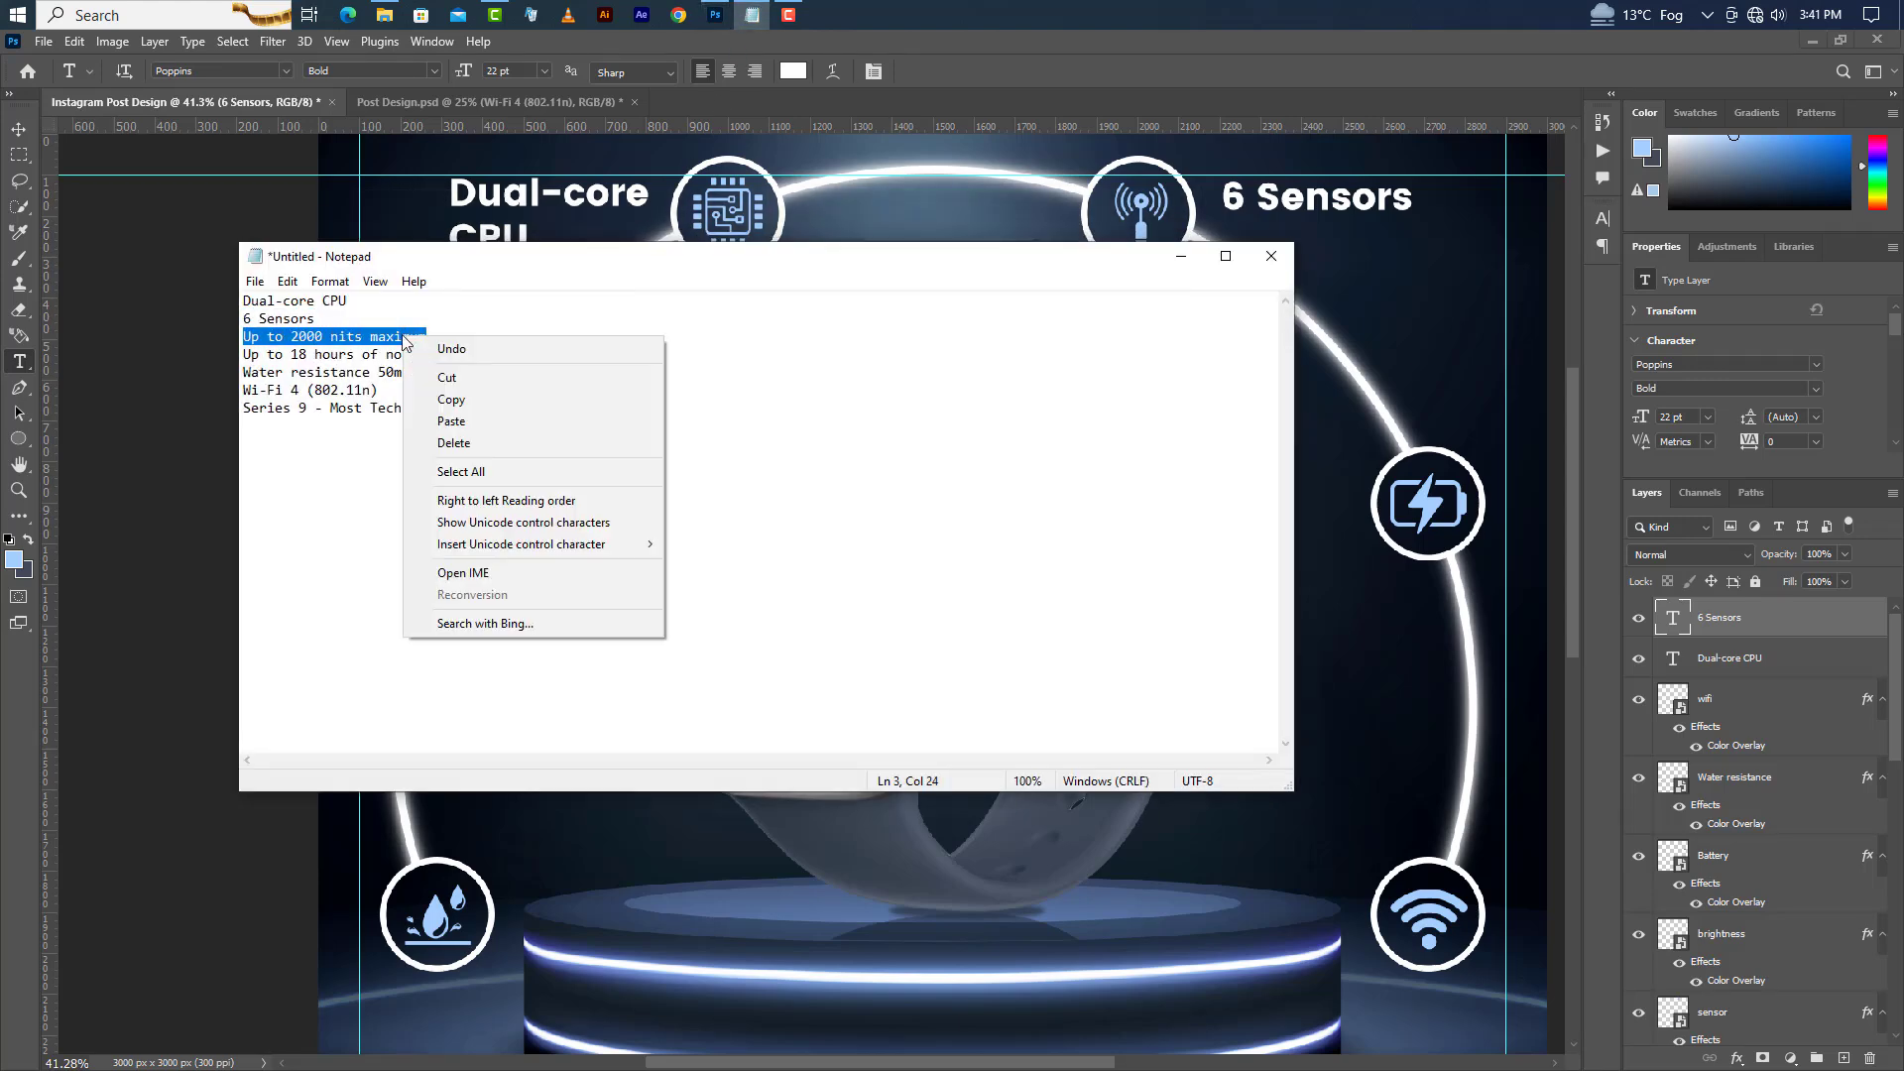
pyautogui.click(476, 402)
# Paste "Up to 2000 nits maximum" below the brightness circle, split it after "2000", and set its style to SemiBold.
pyautogui.click(1180, 256)
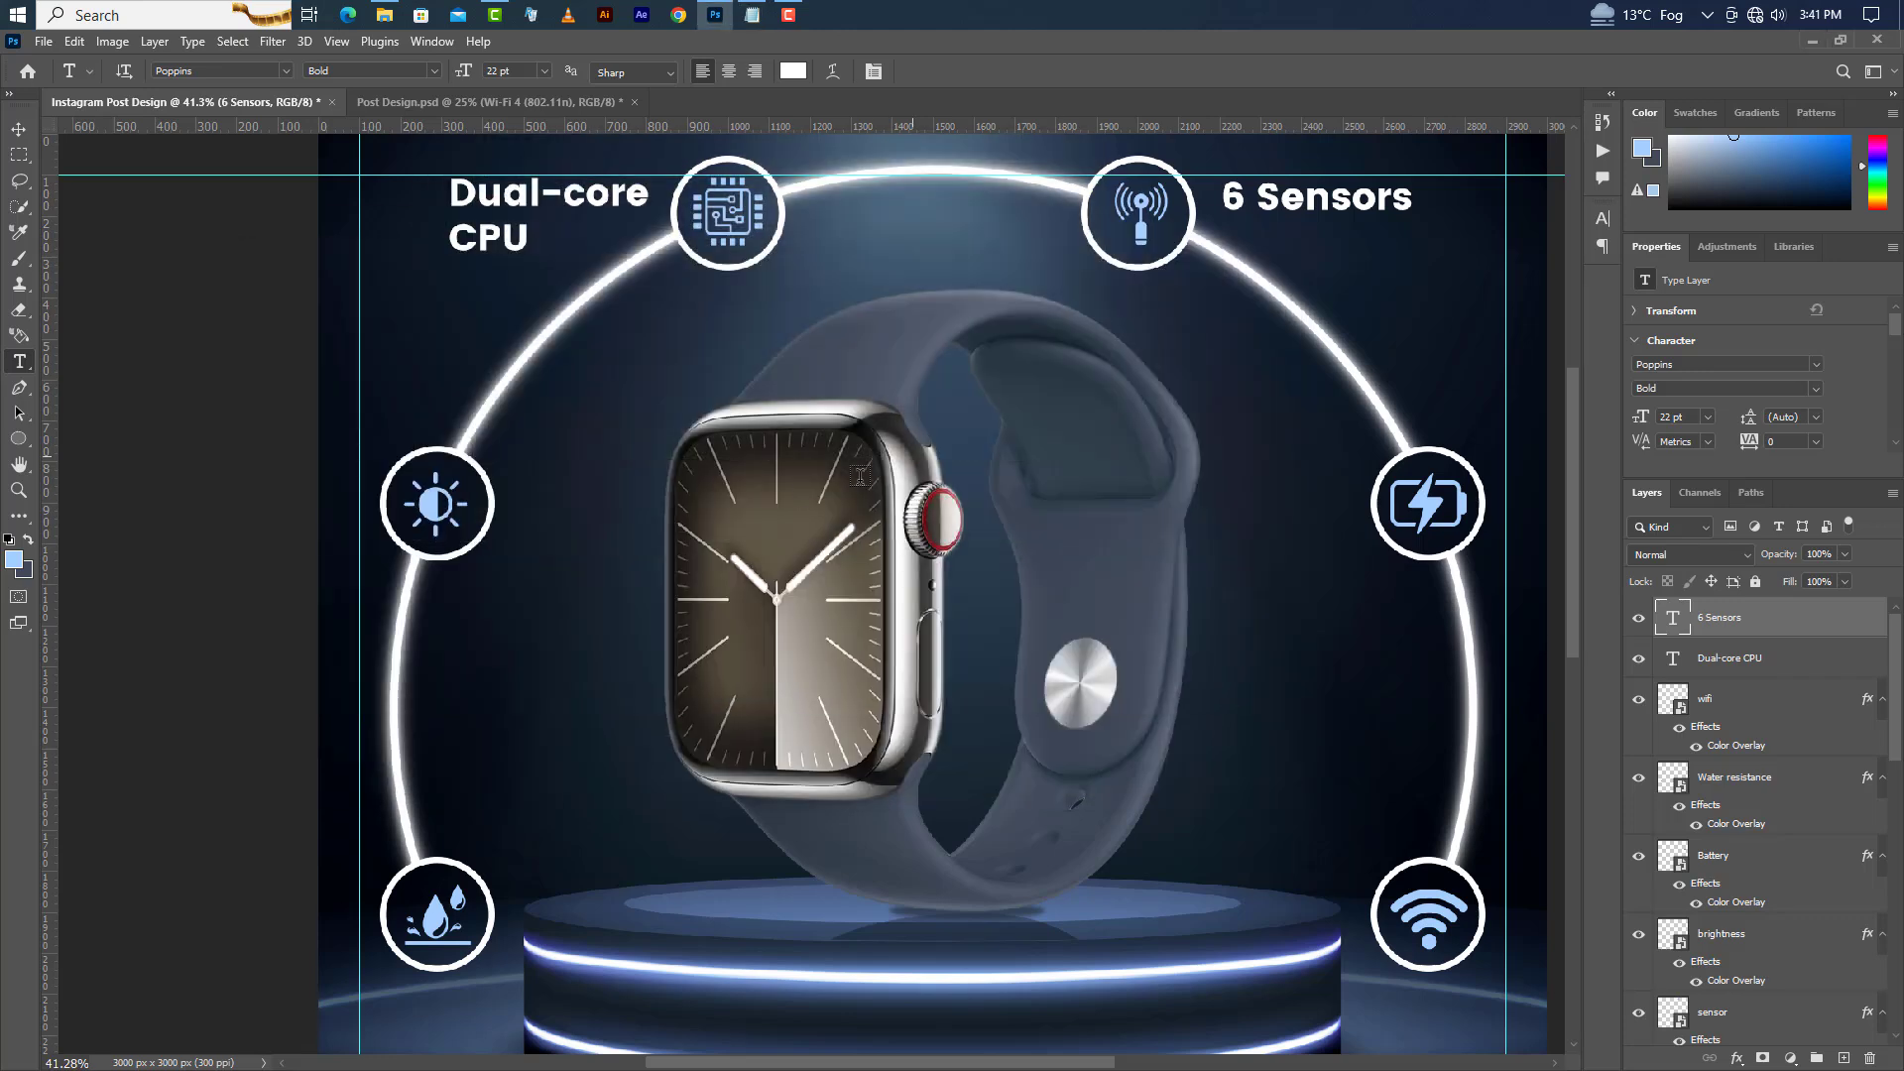
pyautogui.click(427, 585)
pyautogui.rightClick(451, 592)
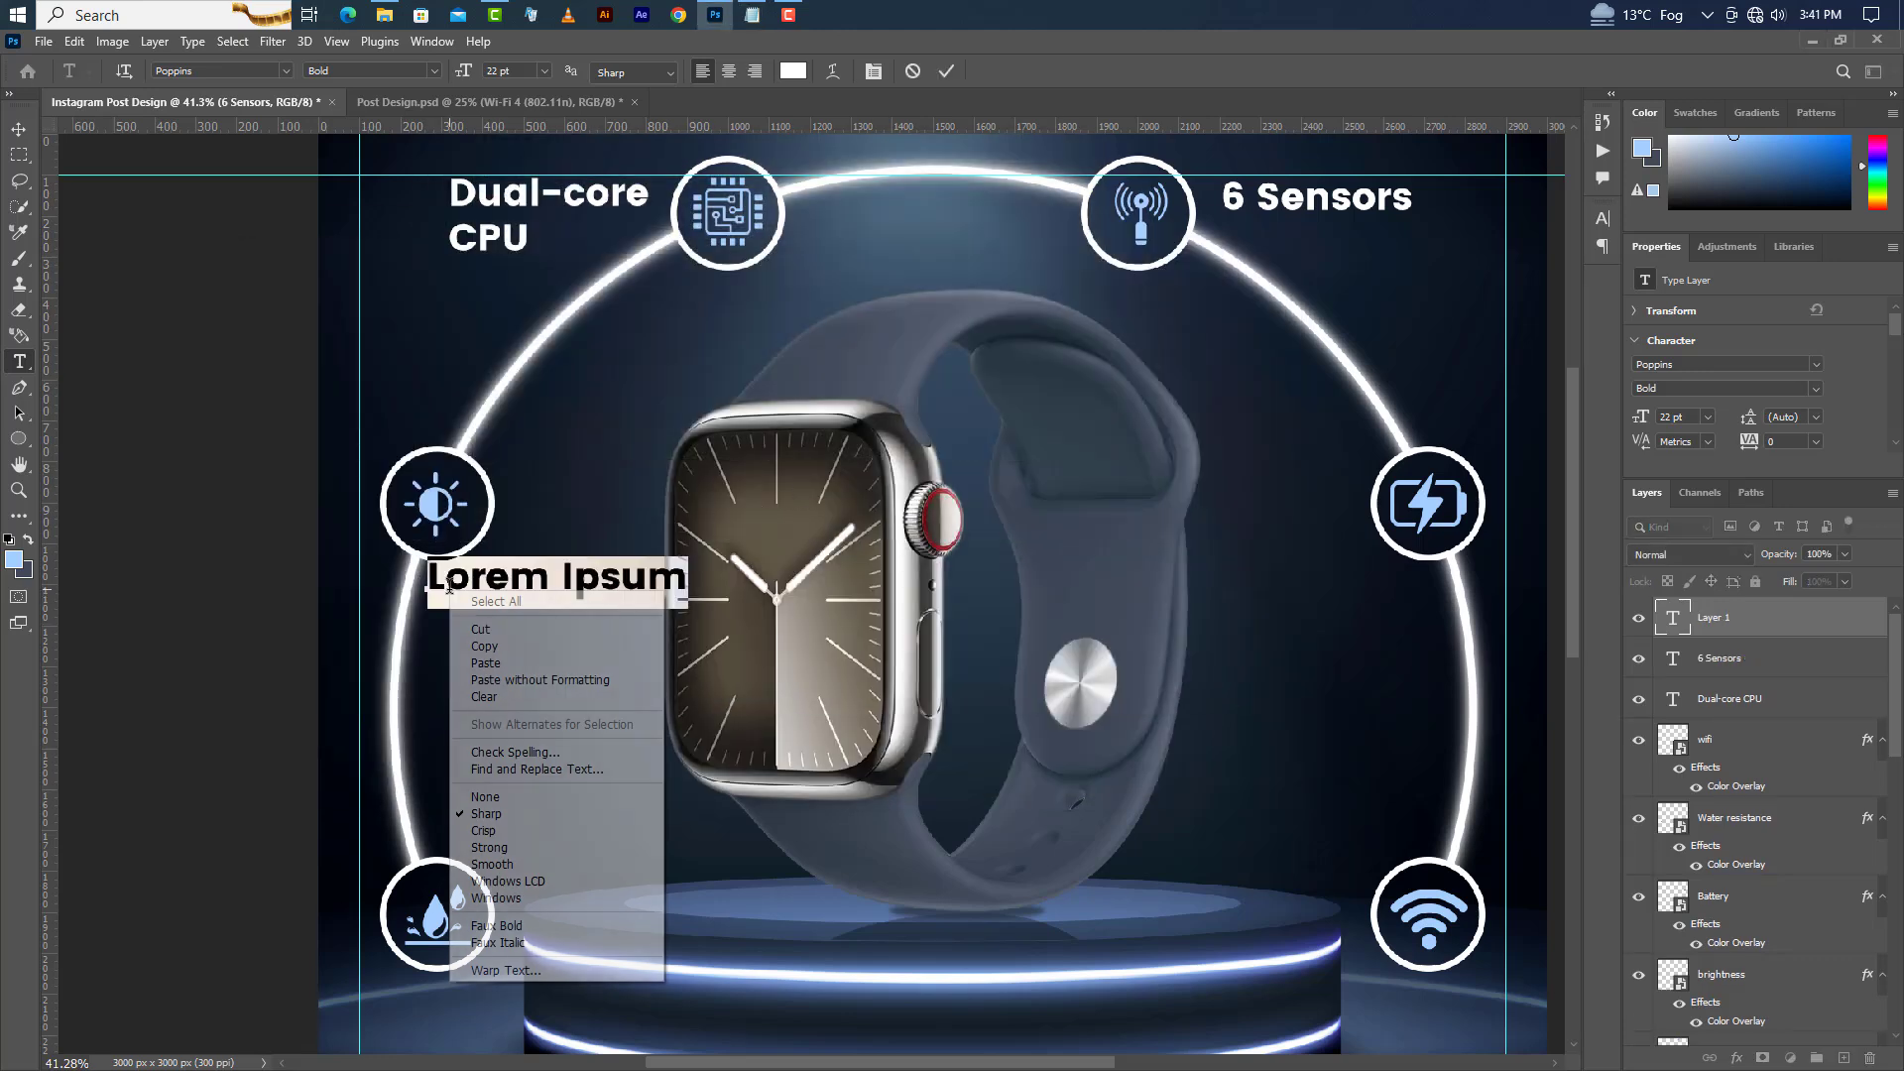
pyautogui.click(484, 662)
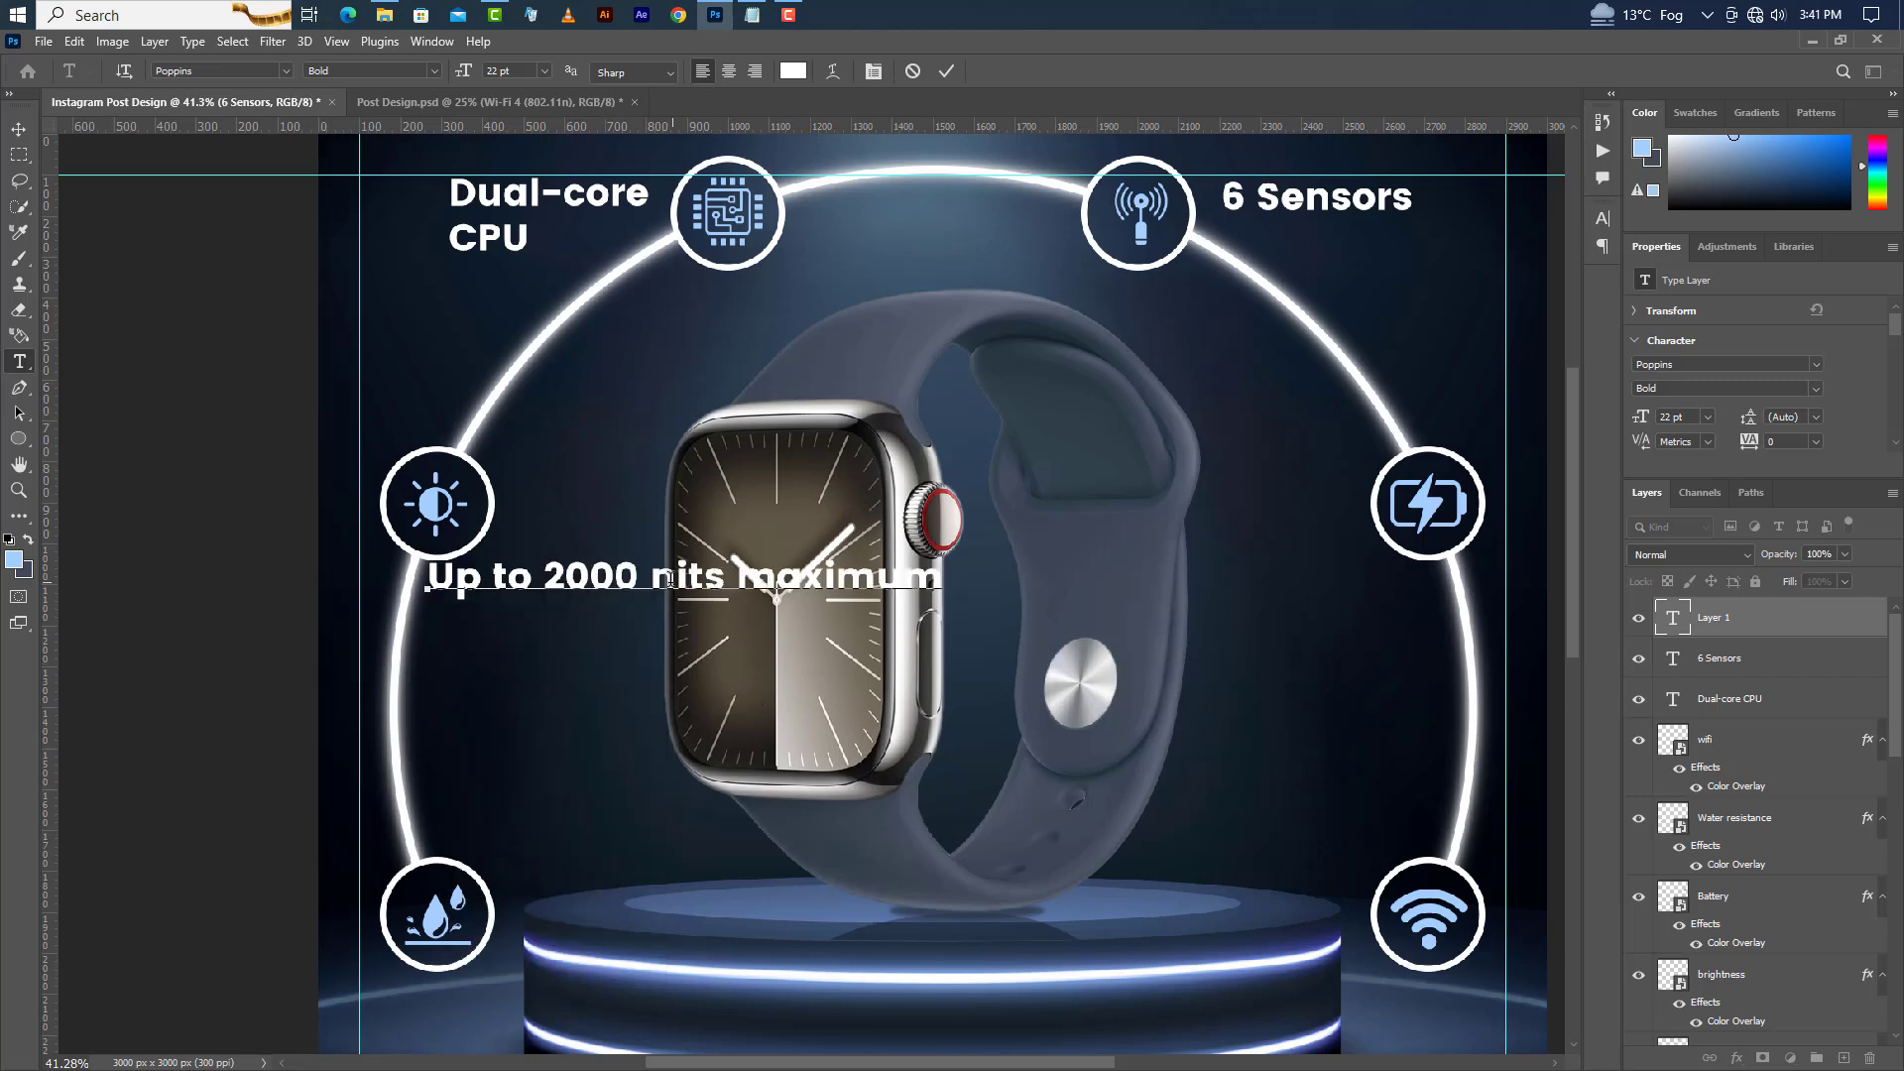
pyautogui.click(639, 581)
pyautogui.press('Delete')
pyautogui.press('Return')
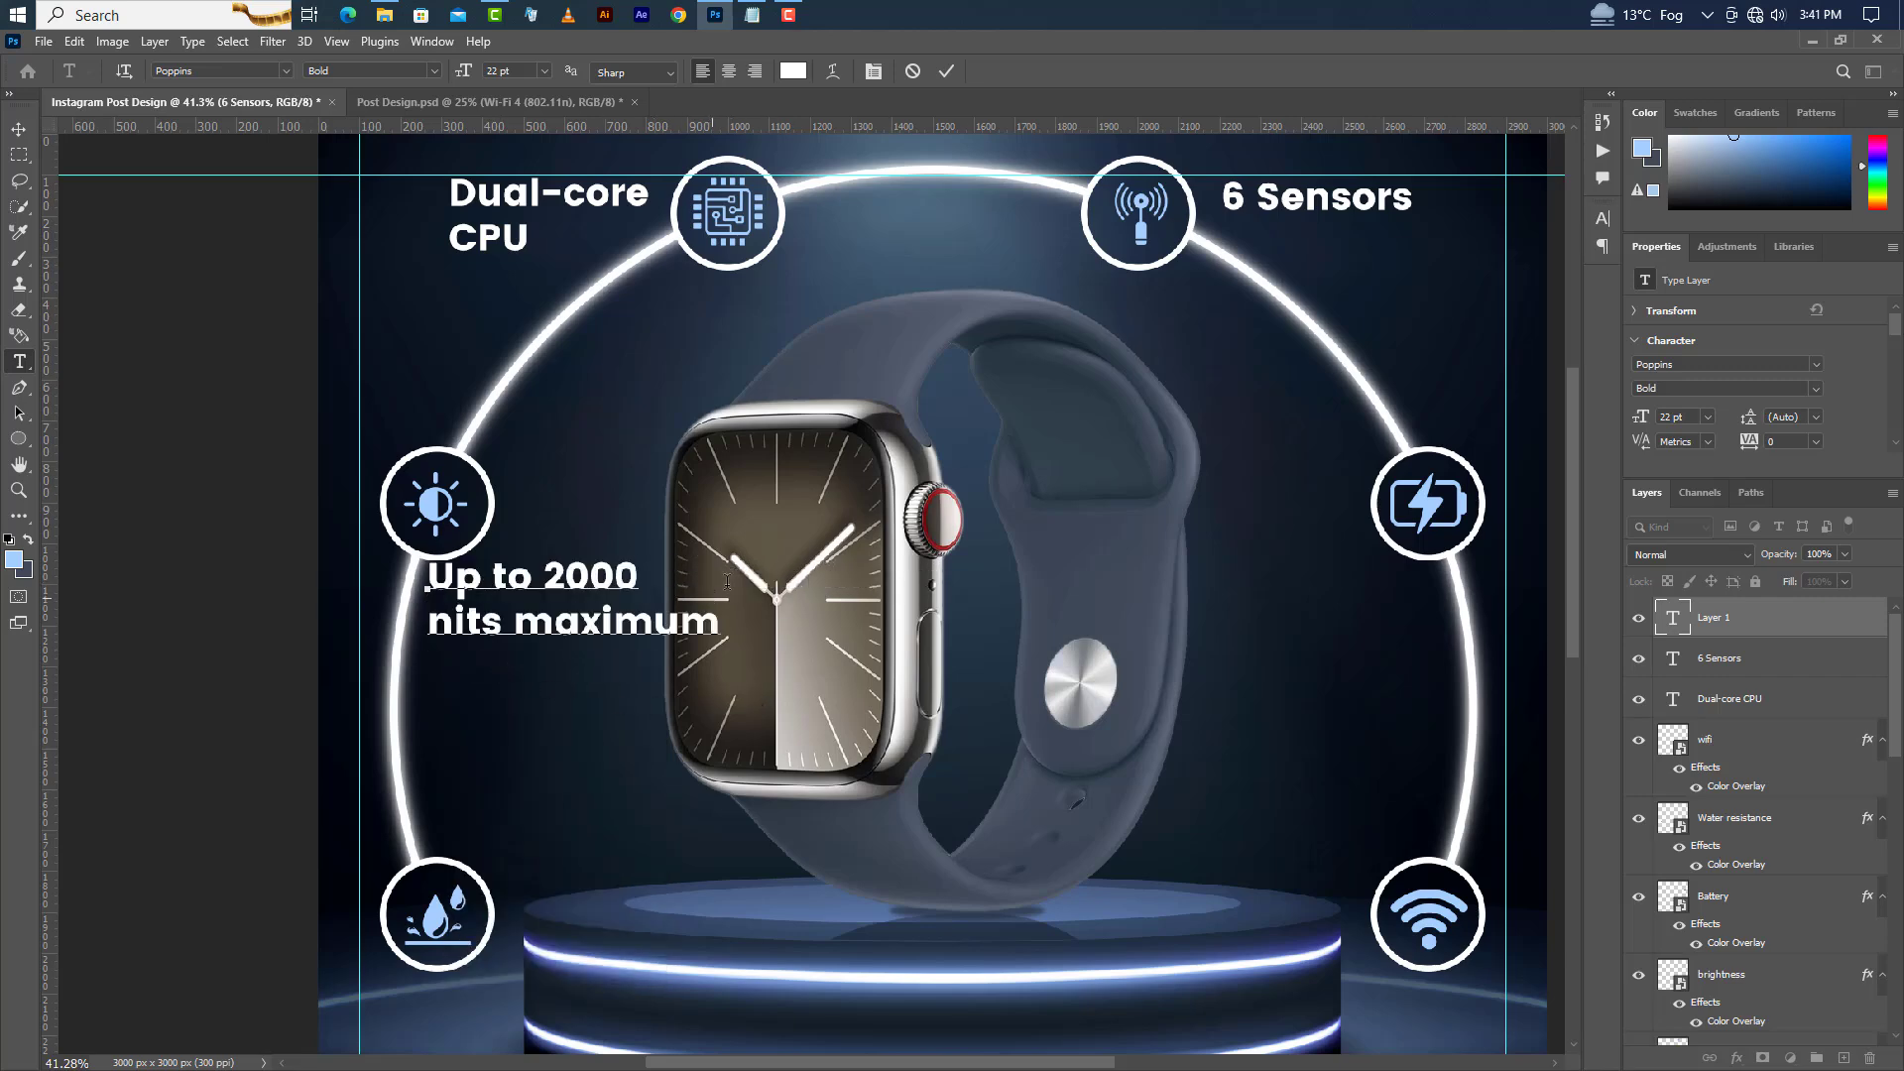
pyautogui.click(942, 73)
pyautogui.click(1818, 389)
pyautogui.click(1692, 456)
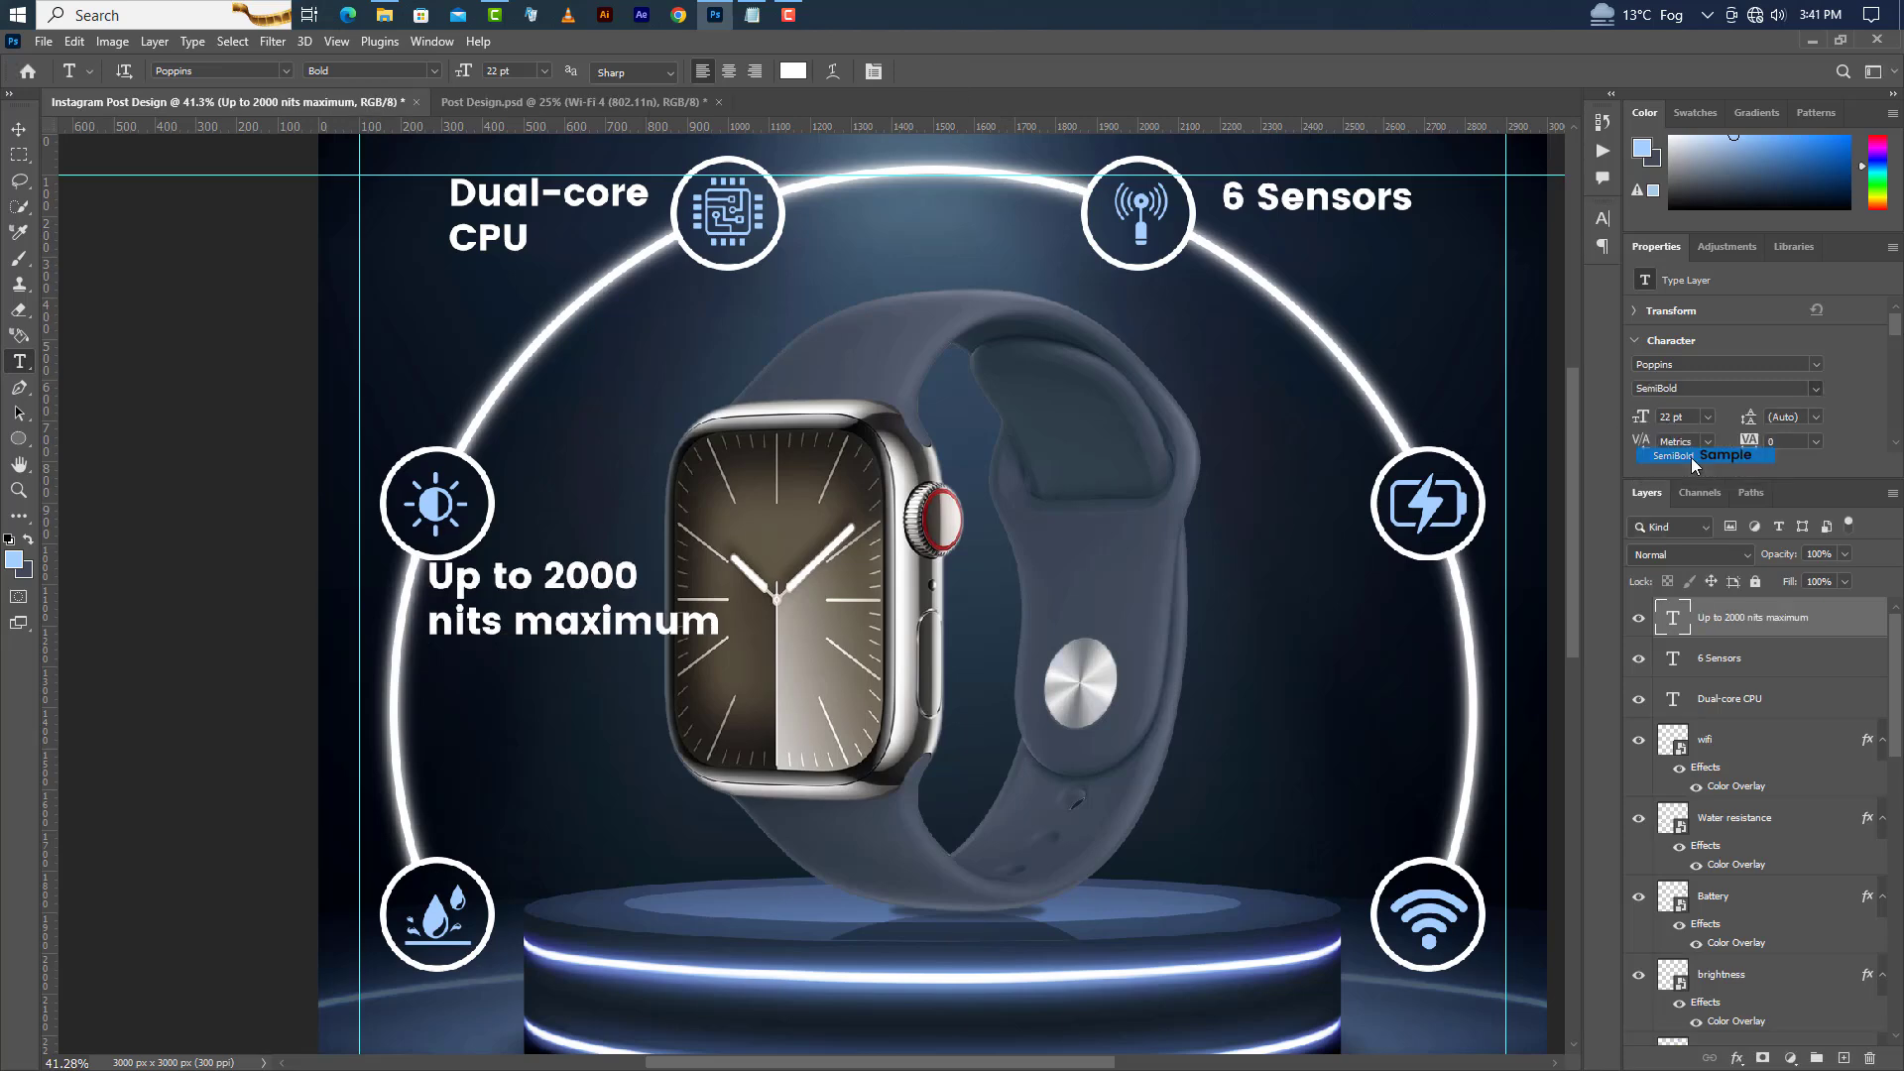
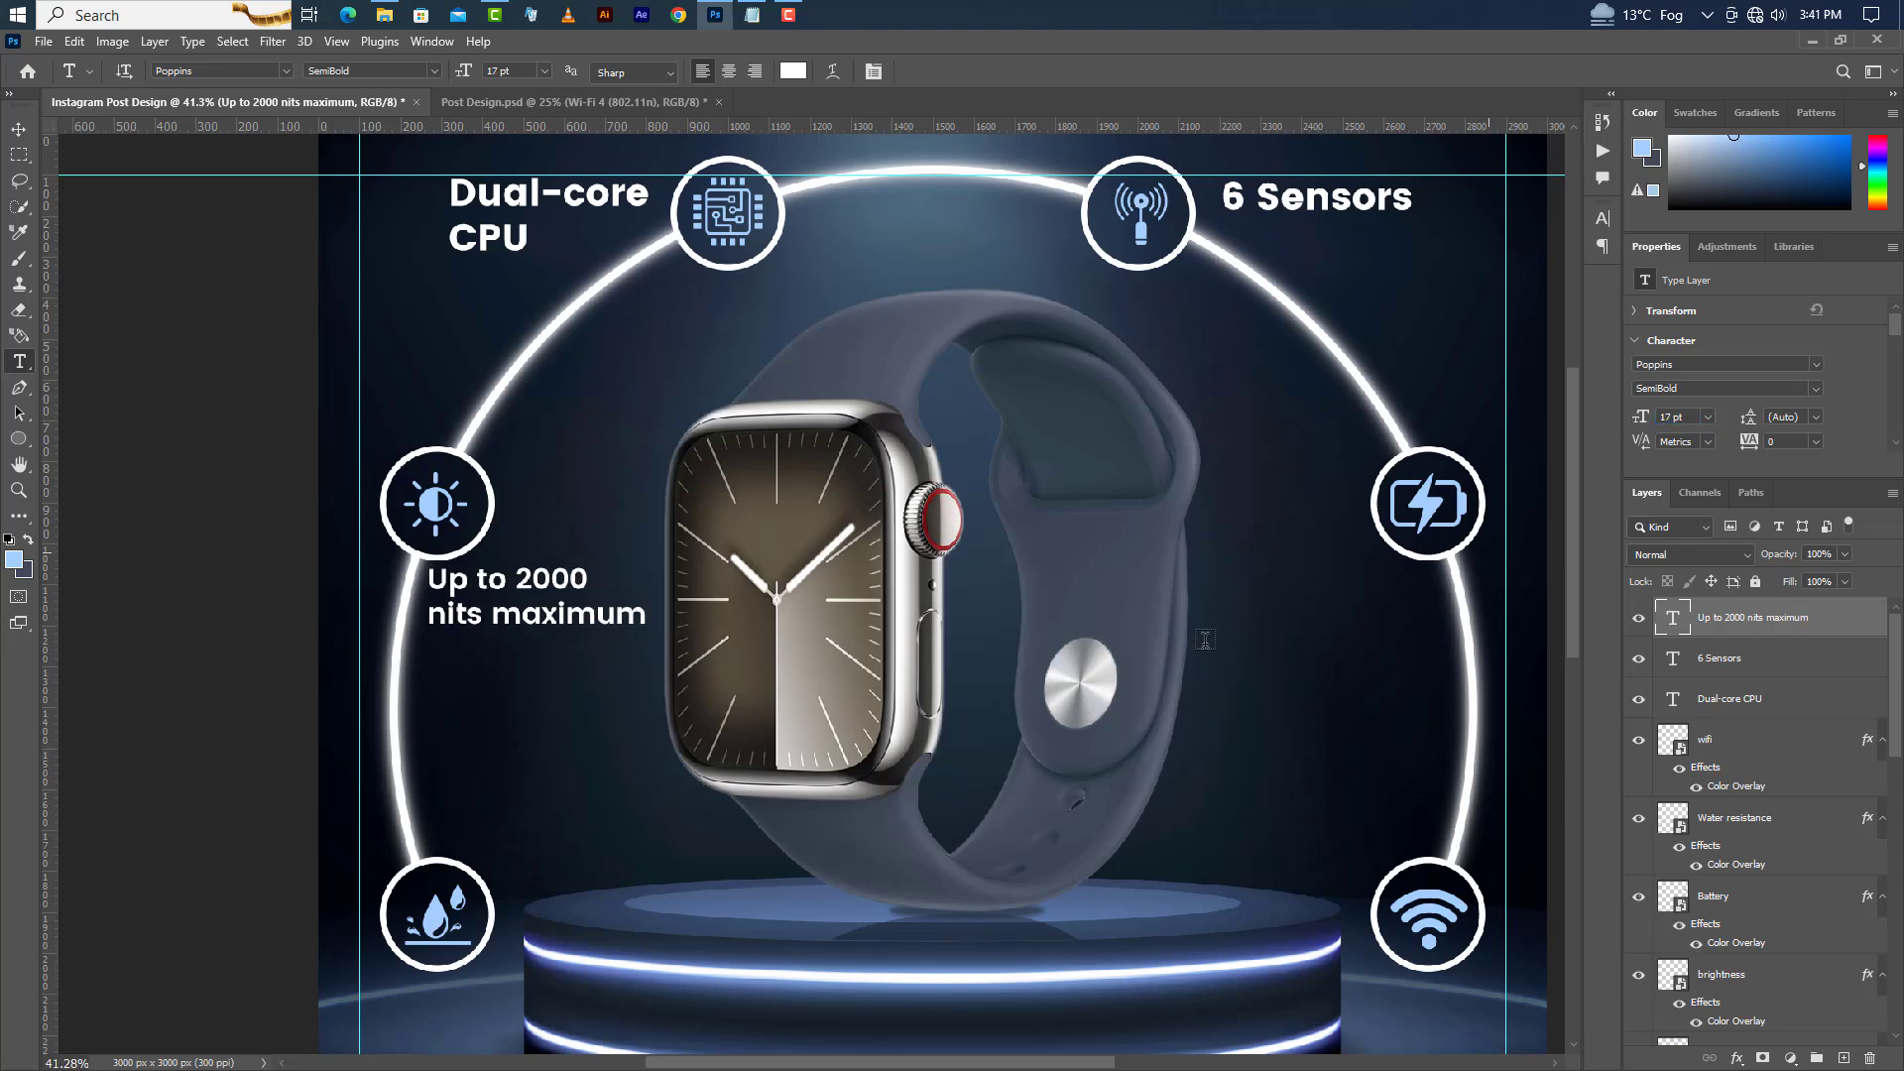
# Nudge the "Up to 2000 nits maximum" label slightly down and to the right.
pyautogui.click(19, 129)
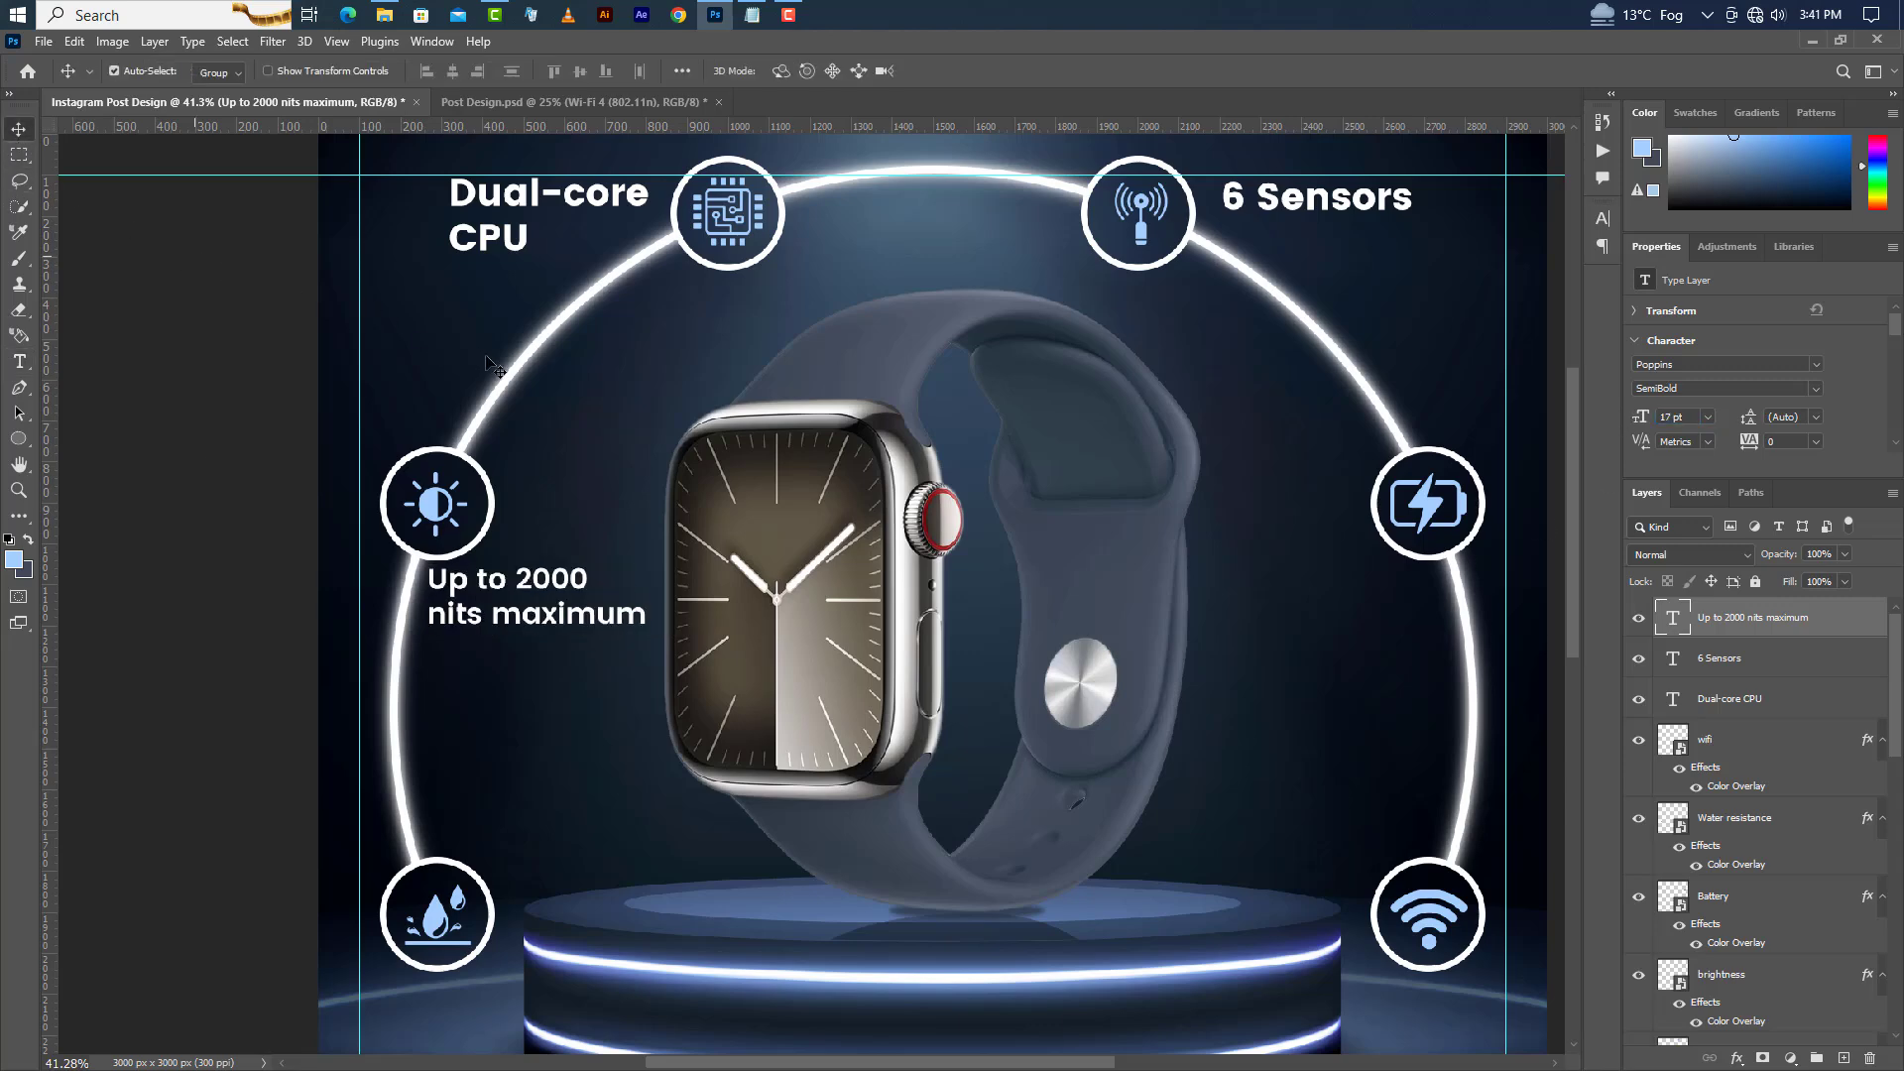
pyautogui.hotkey('shift', 'Down')
pyautogui.hotkey('shift', 'Down')
pyautogui.hotkey('shift', 'Right')
# Switch to Notepad and copy the line "Up to 18 hours of normal use".
pyautogui.click(758, 16)
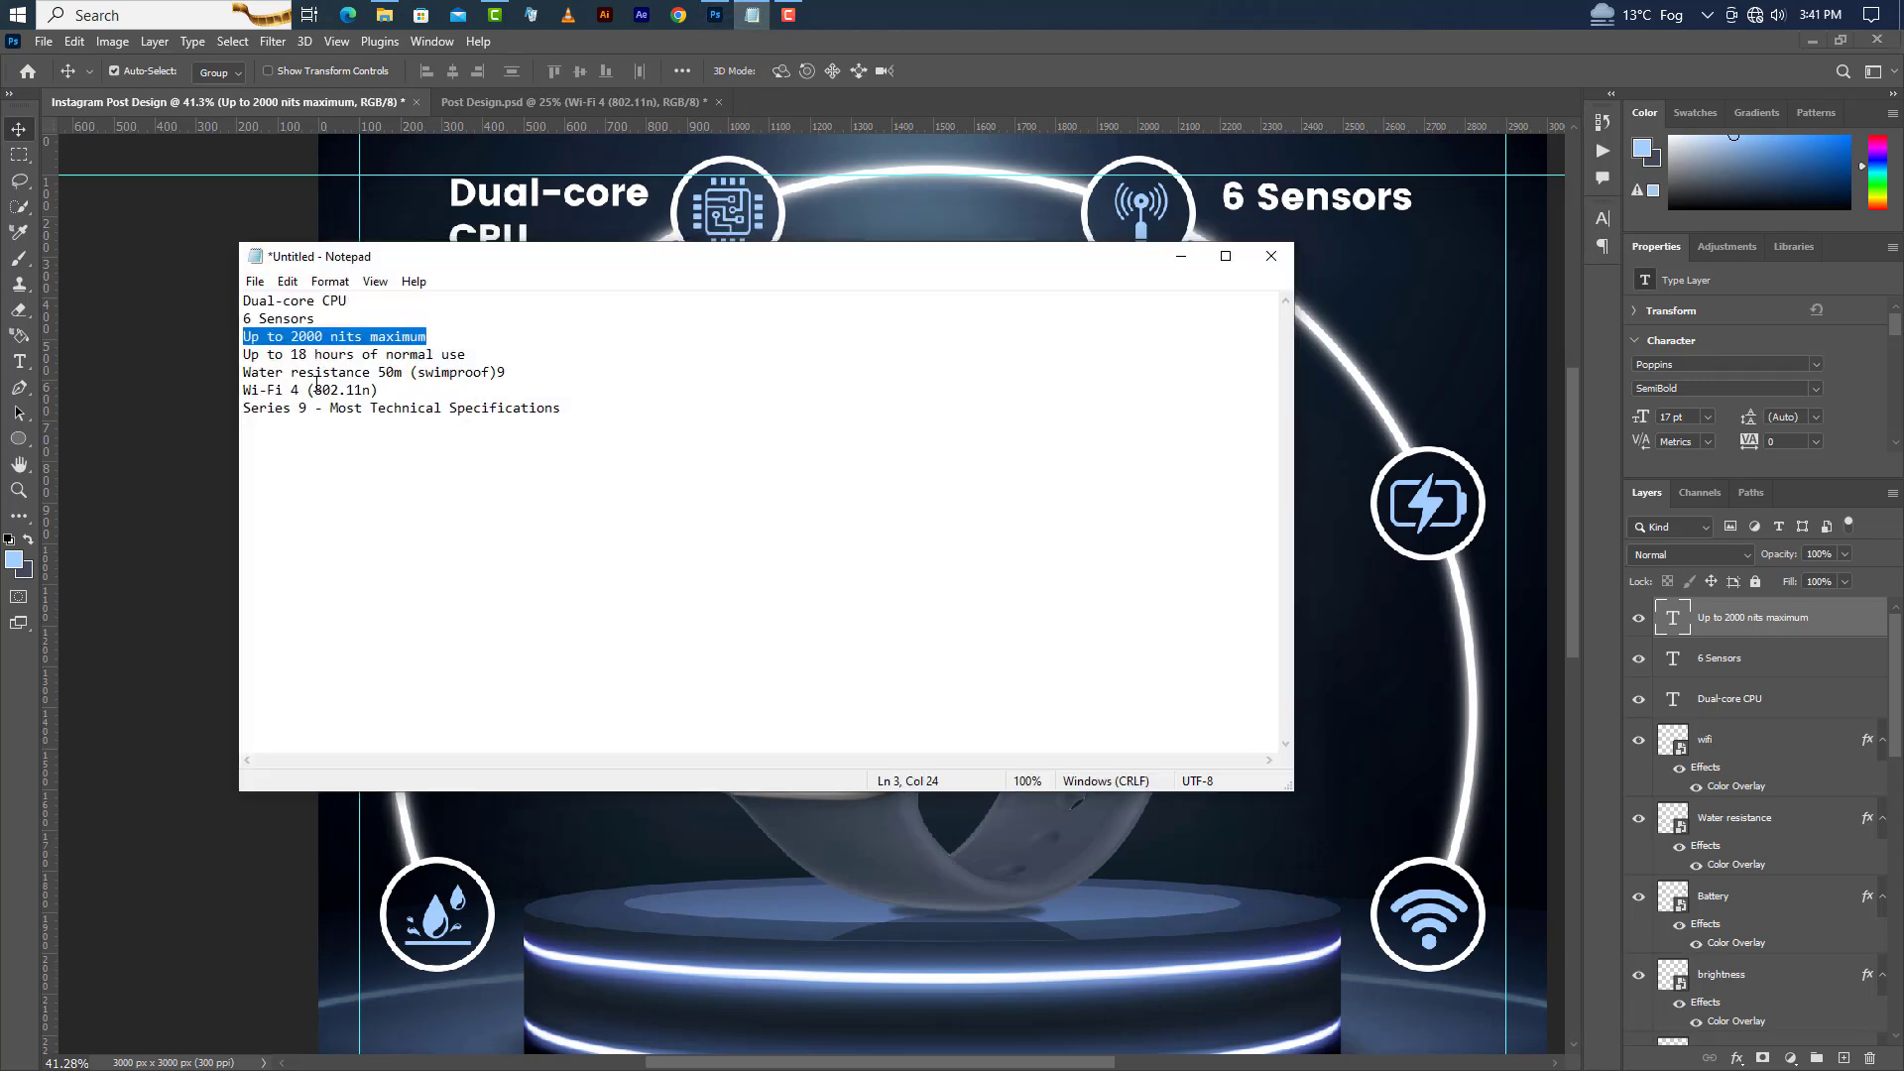
pyautogui.moveTo(241, 357); pyautogui.dragTo(466, 355)
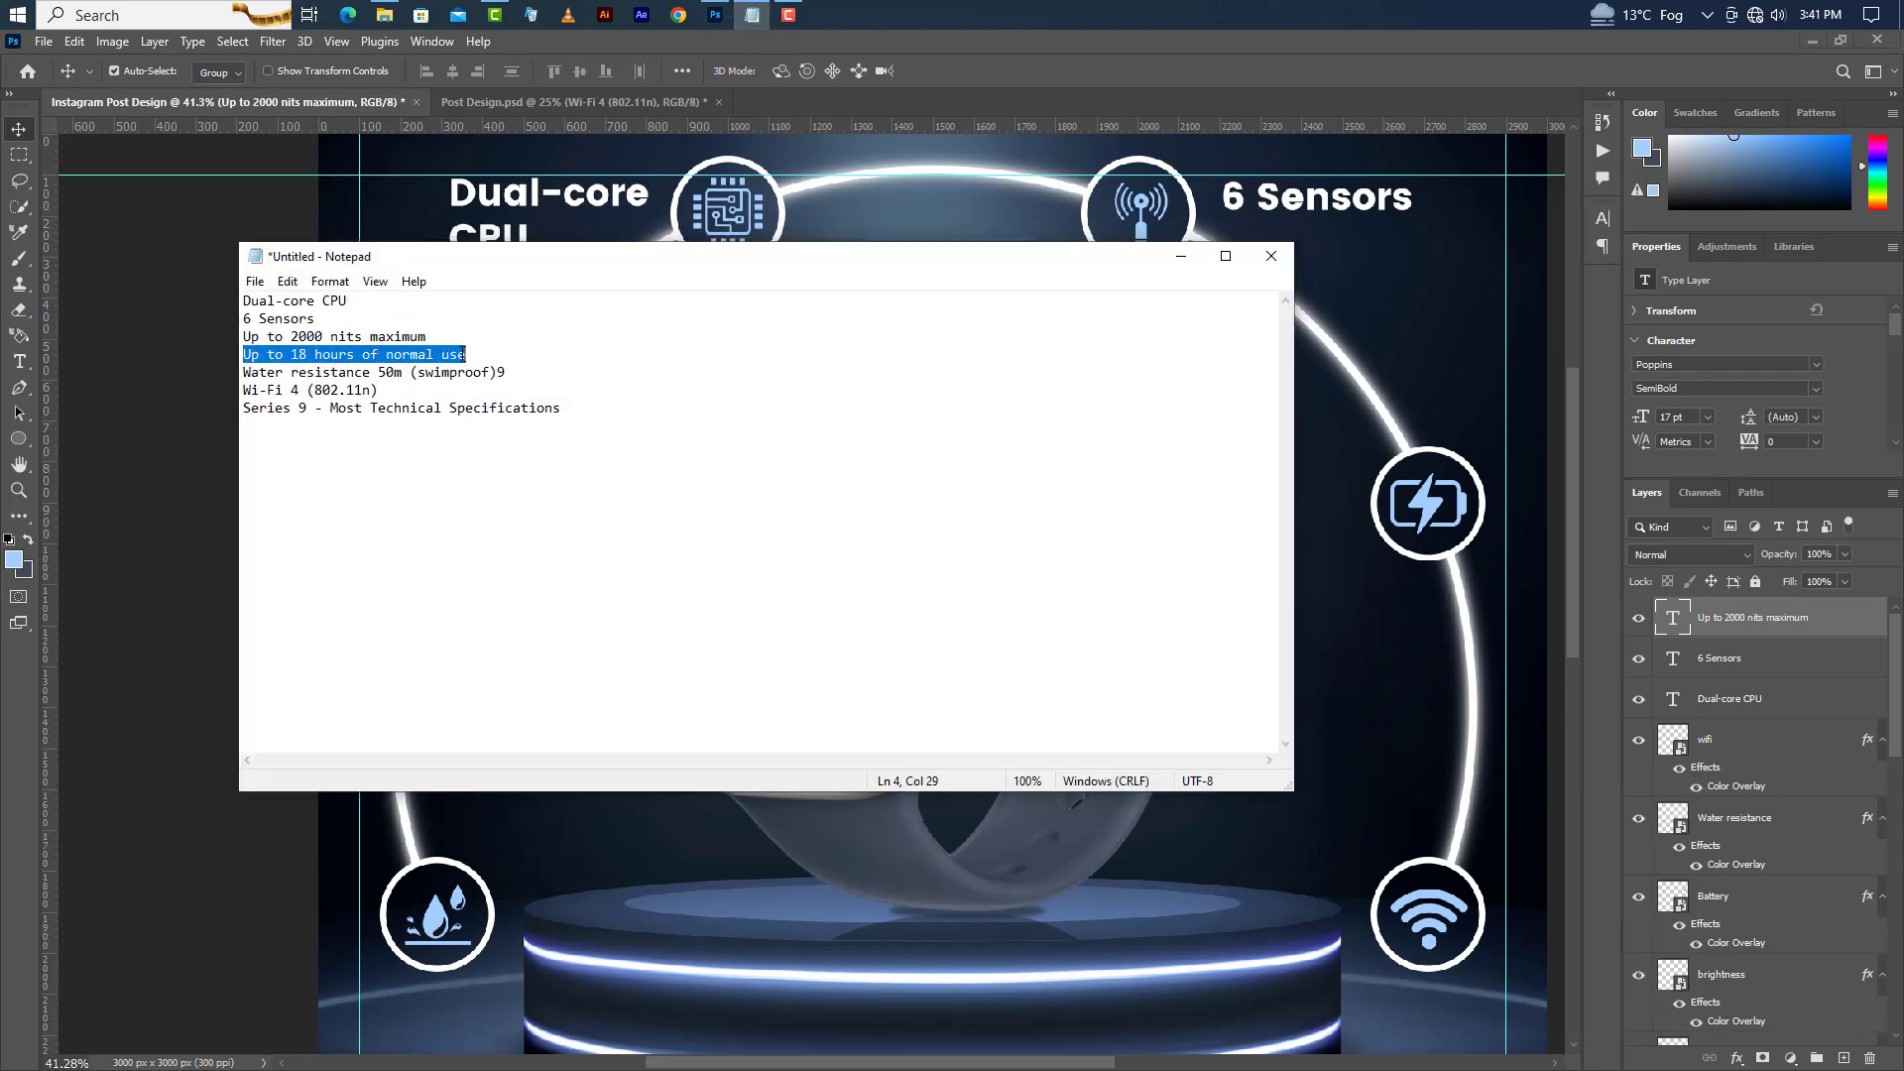
pyautogui.rightClick(438, 363)
pyautogui.click(476, 420)
pyautogui.click(1180, 257)
# Paste "Up to 18 hours of normal use" as a new text label beside the battery circle and split it after "hours".
pyautogui.click(17, 365)
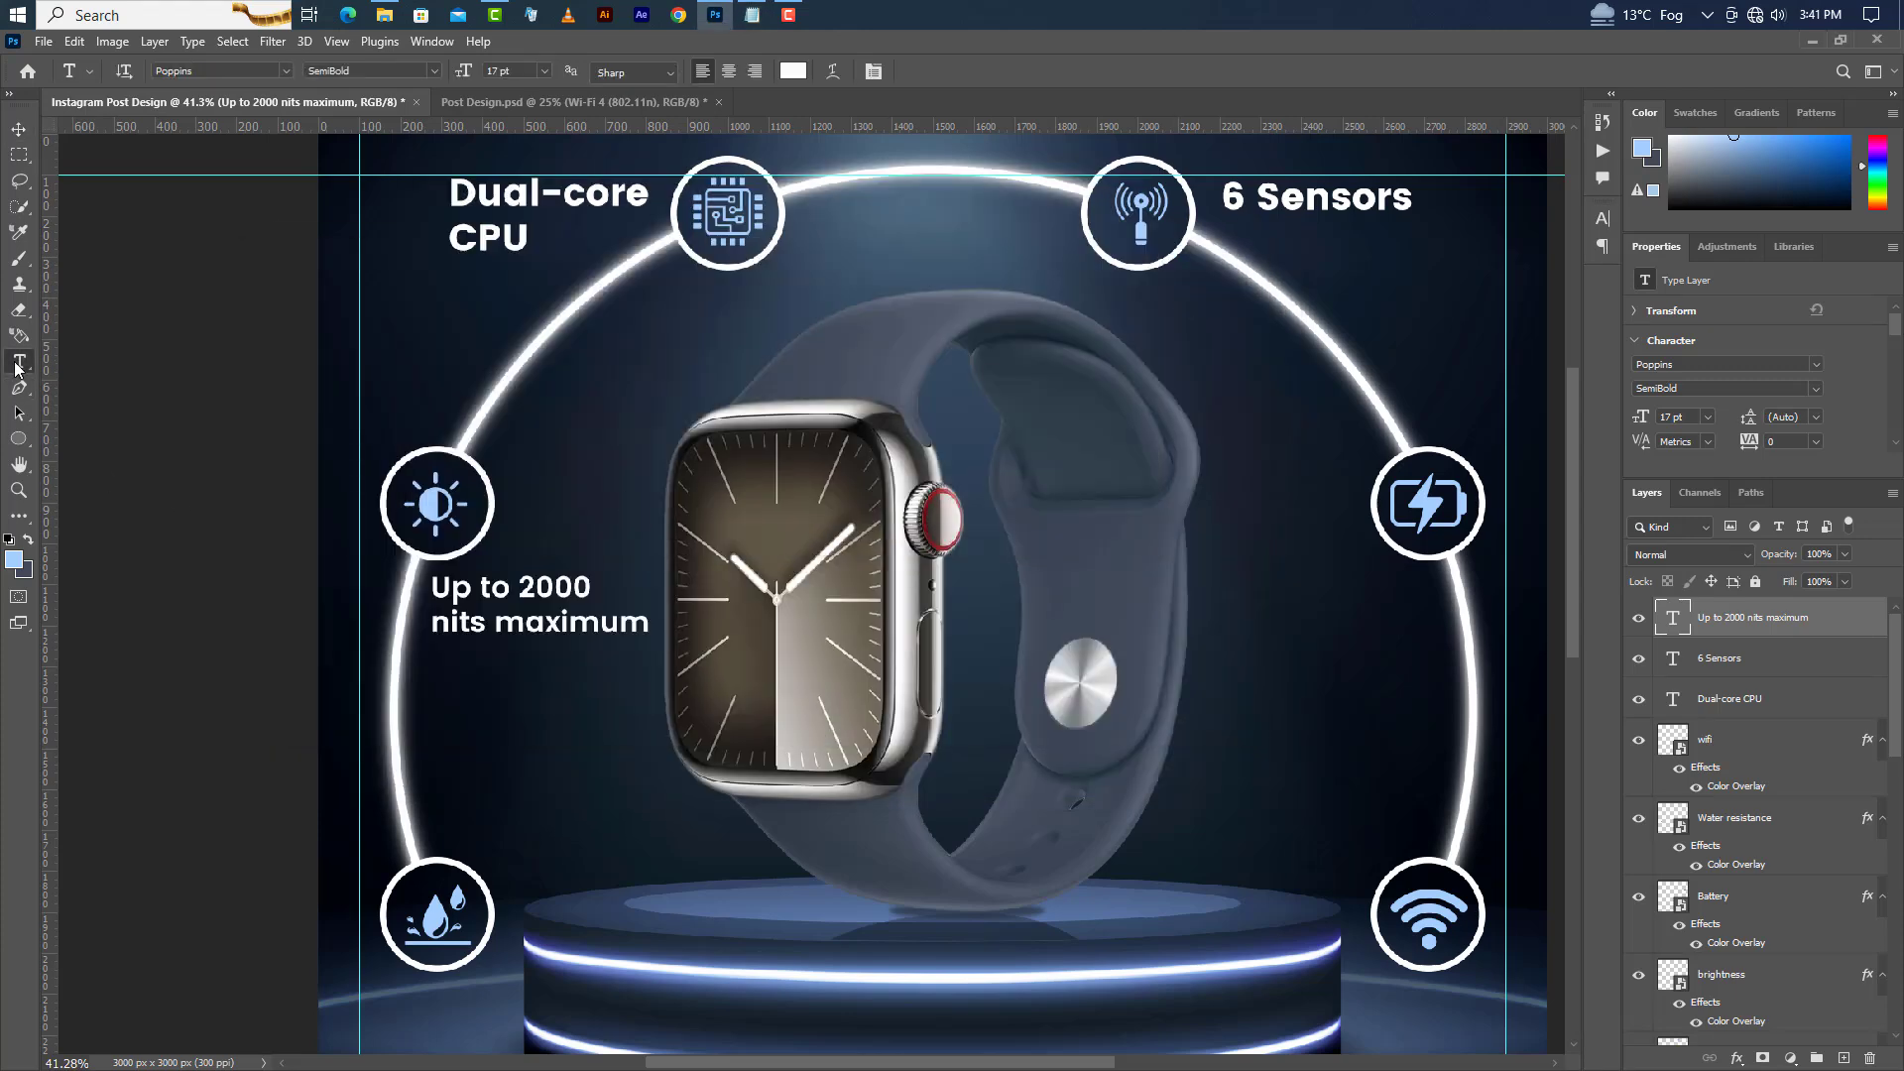
pyautogui.click(1209, 572)
pyautogui.rightClick(1250, 574)
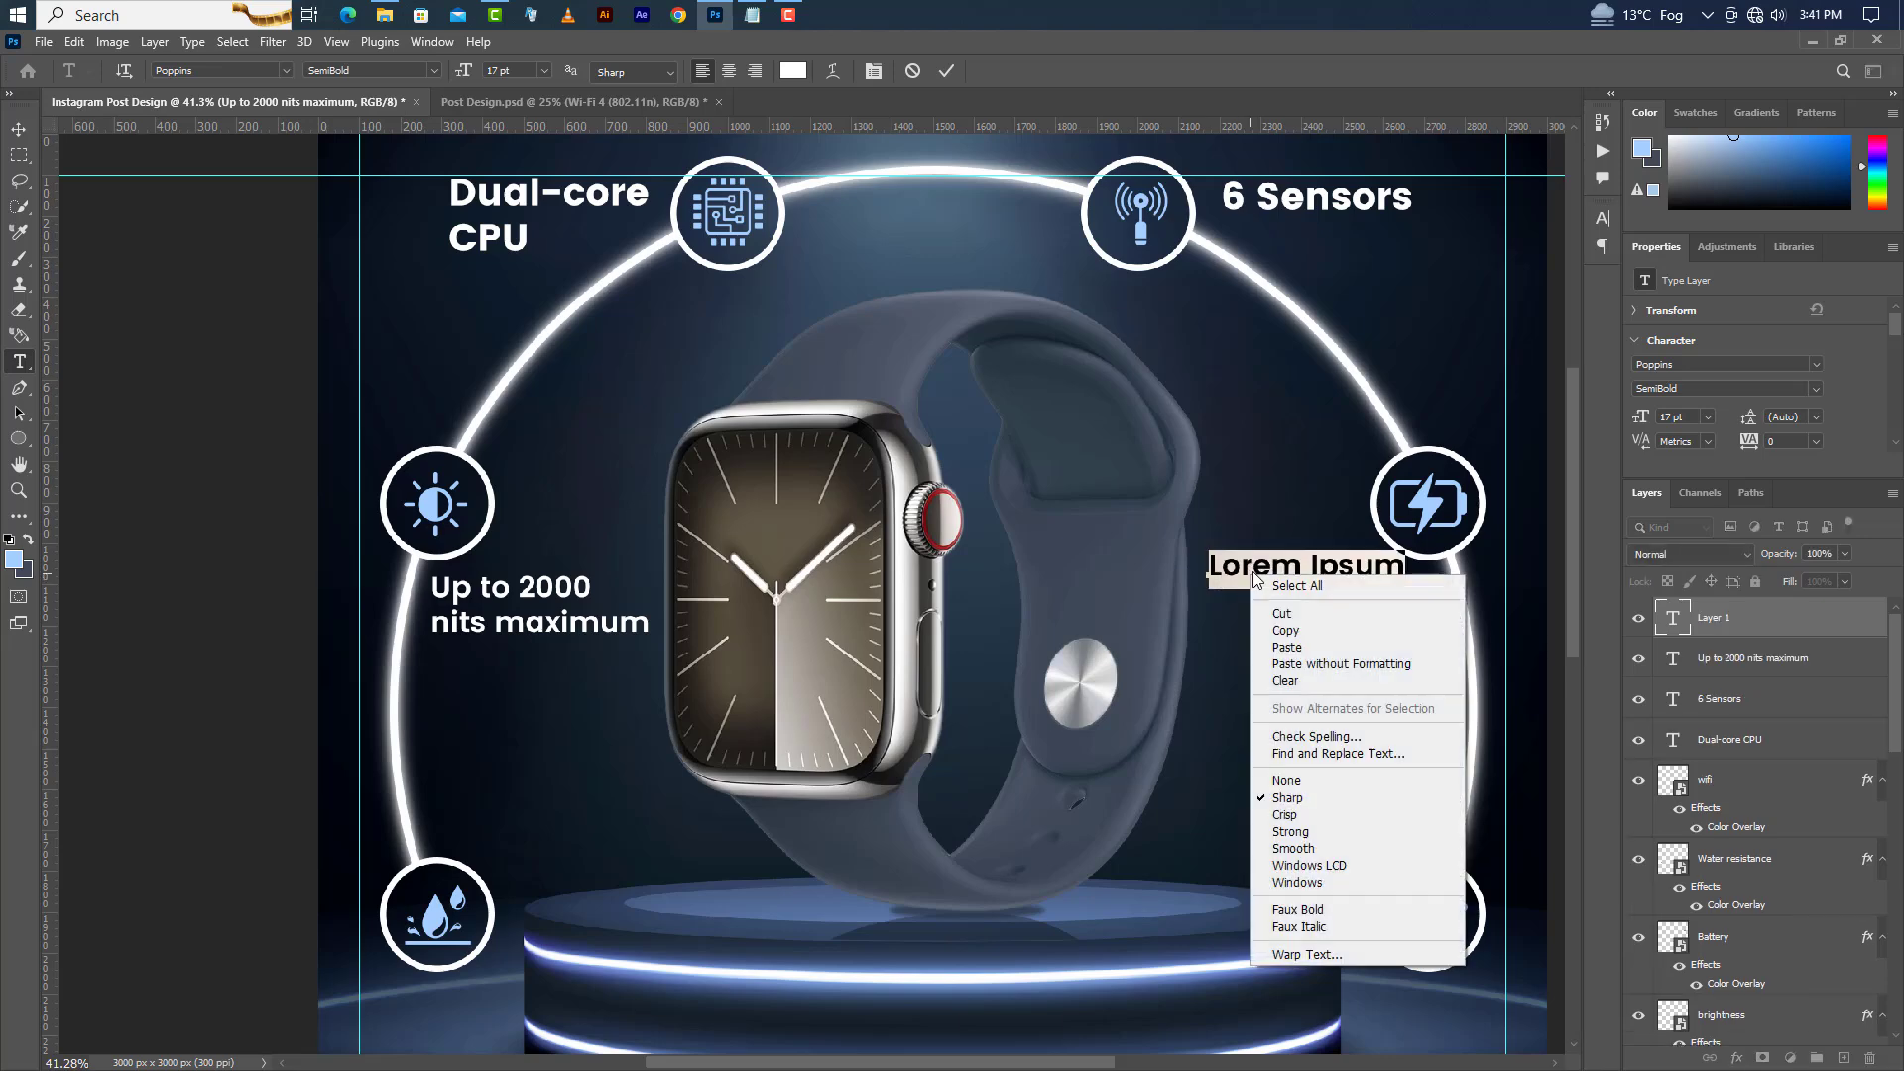
pyautogui.click(1305, 645)
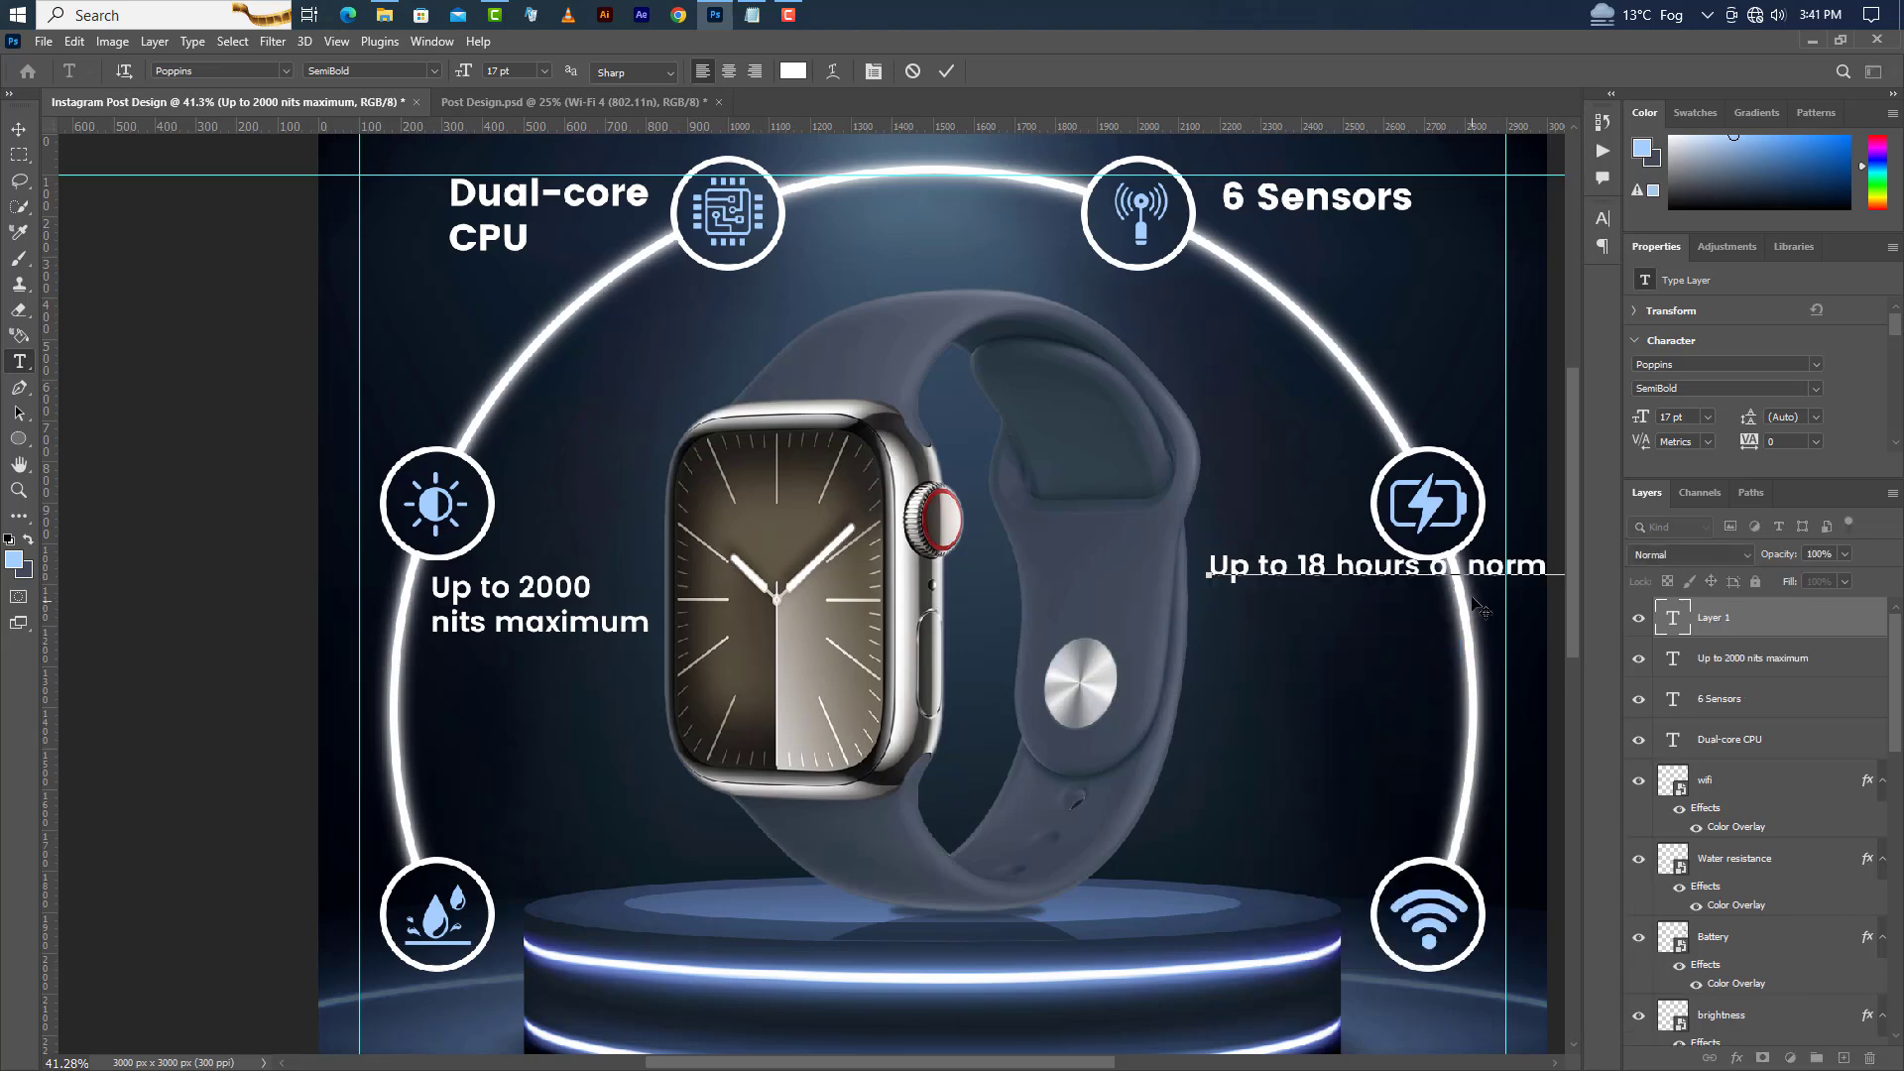
pyautogui.click(1436, 571)
pyautogui.press('Return')
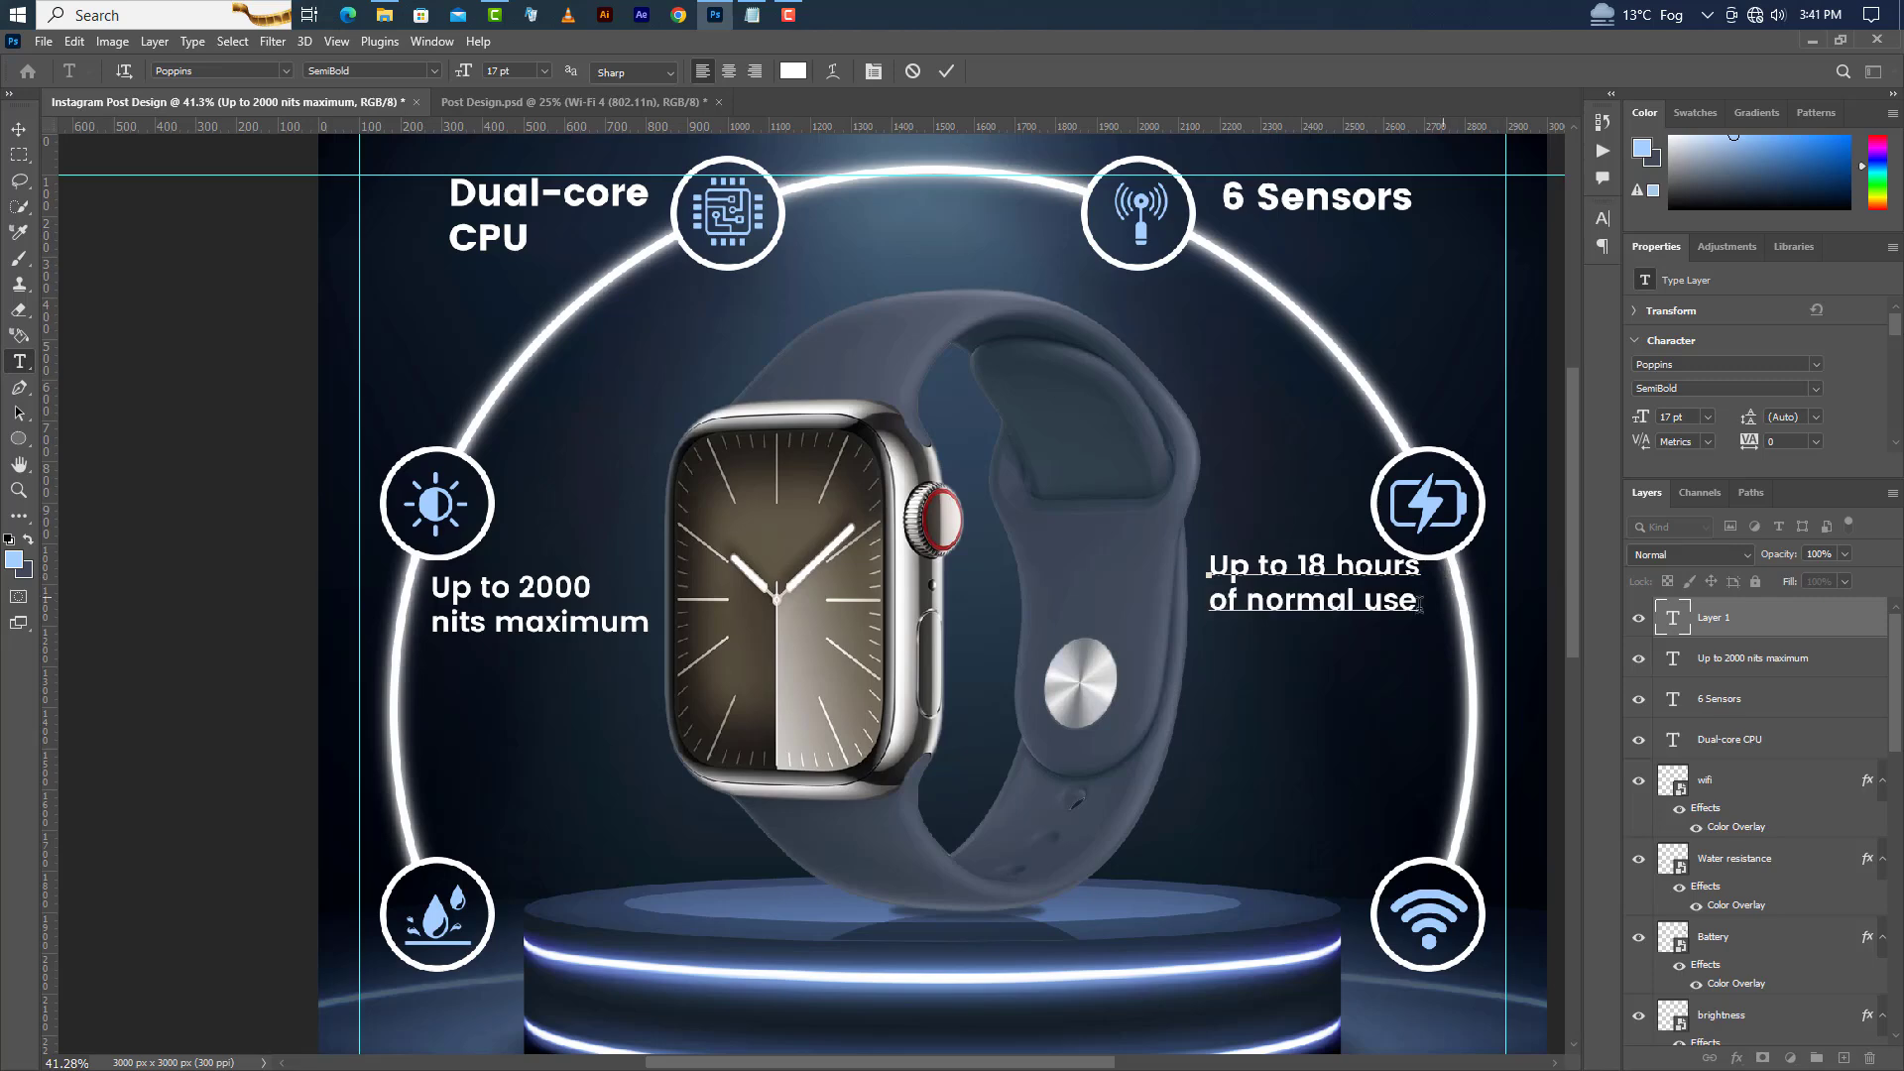
pyautogui.click(951, 71)
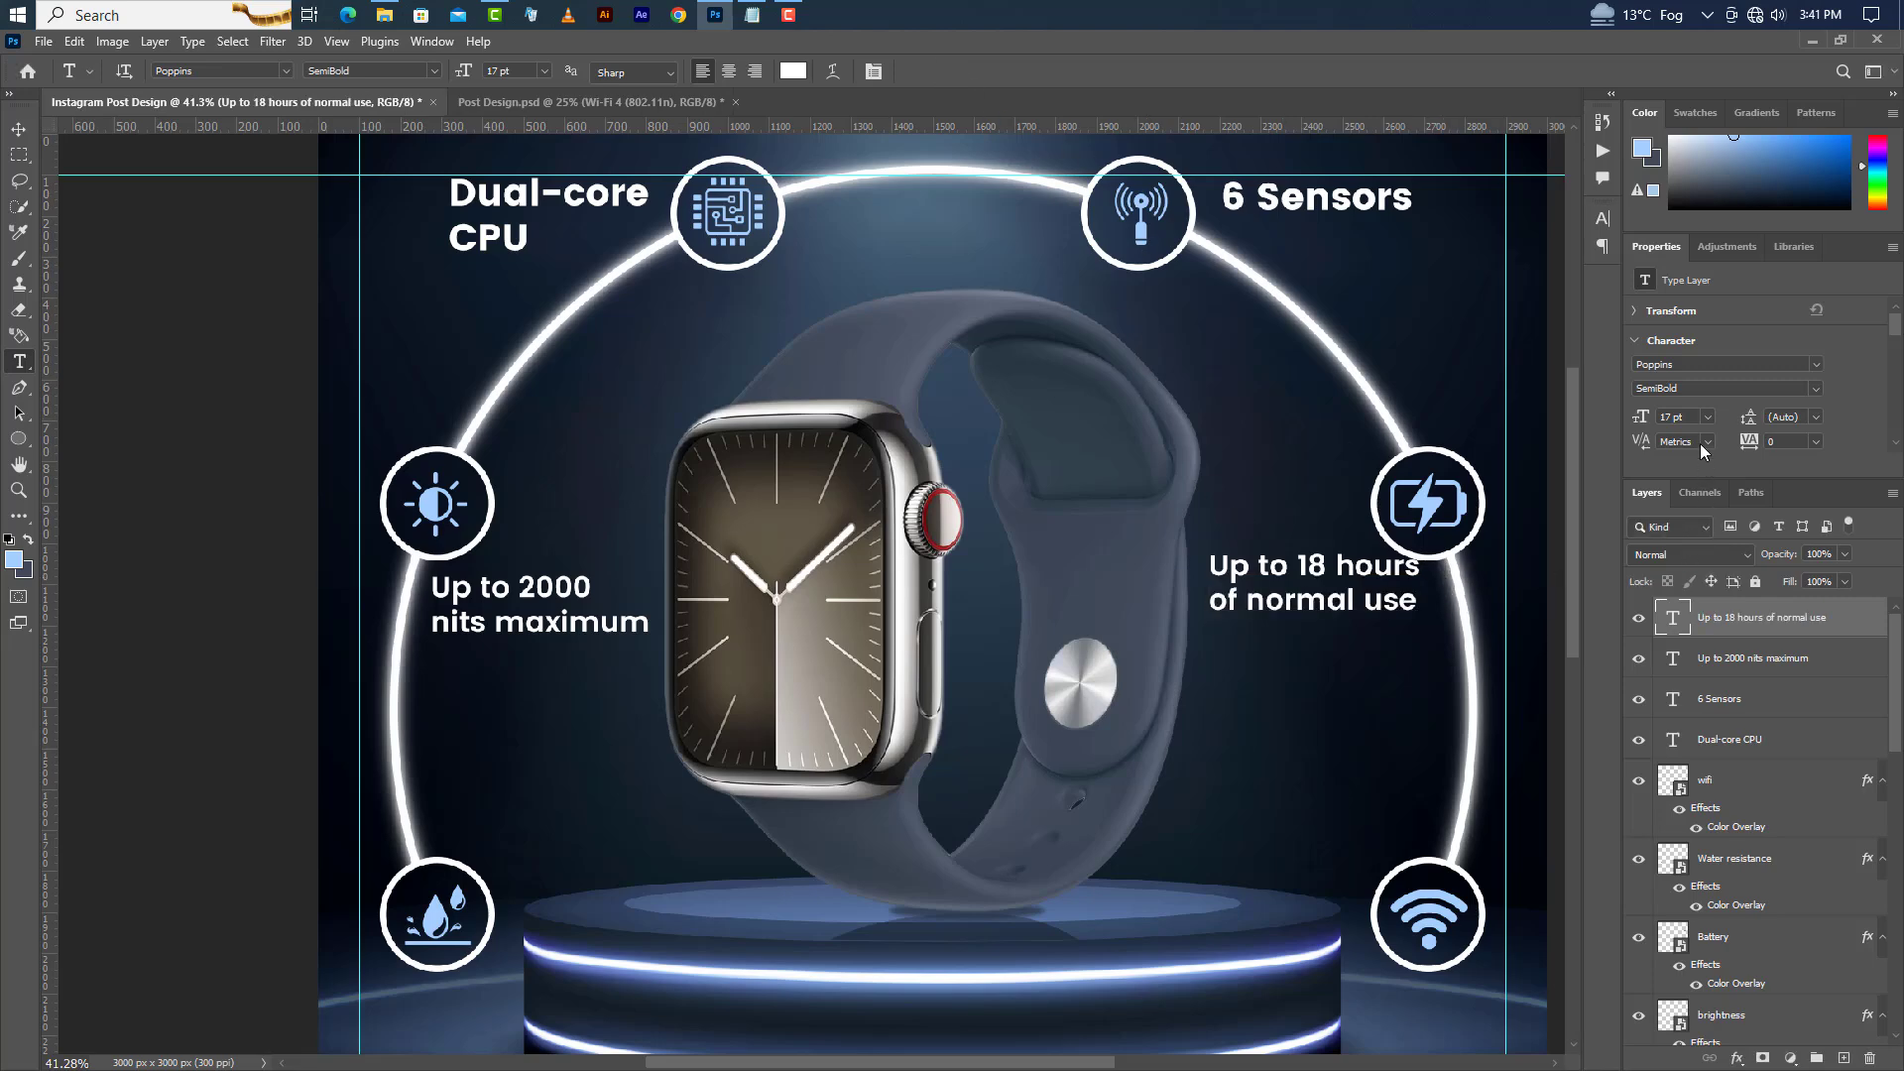
# Align the battery label vertically with the brightness label, then nudge it slightly to the right.
pyautogui.click(19, 129)
pyautogui.keyDown('ctrl'); pyautogui.click(1676, 663); pyautogui.keyUp('ctrl')
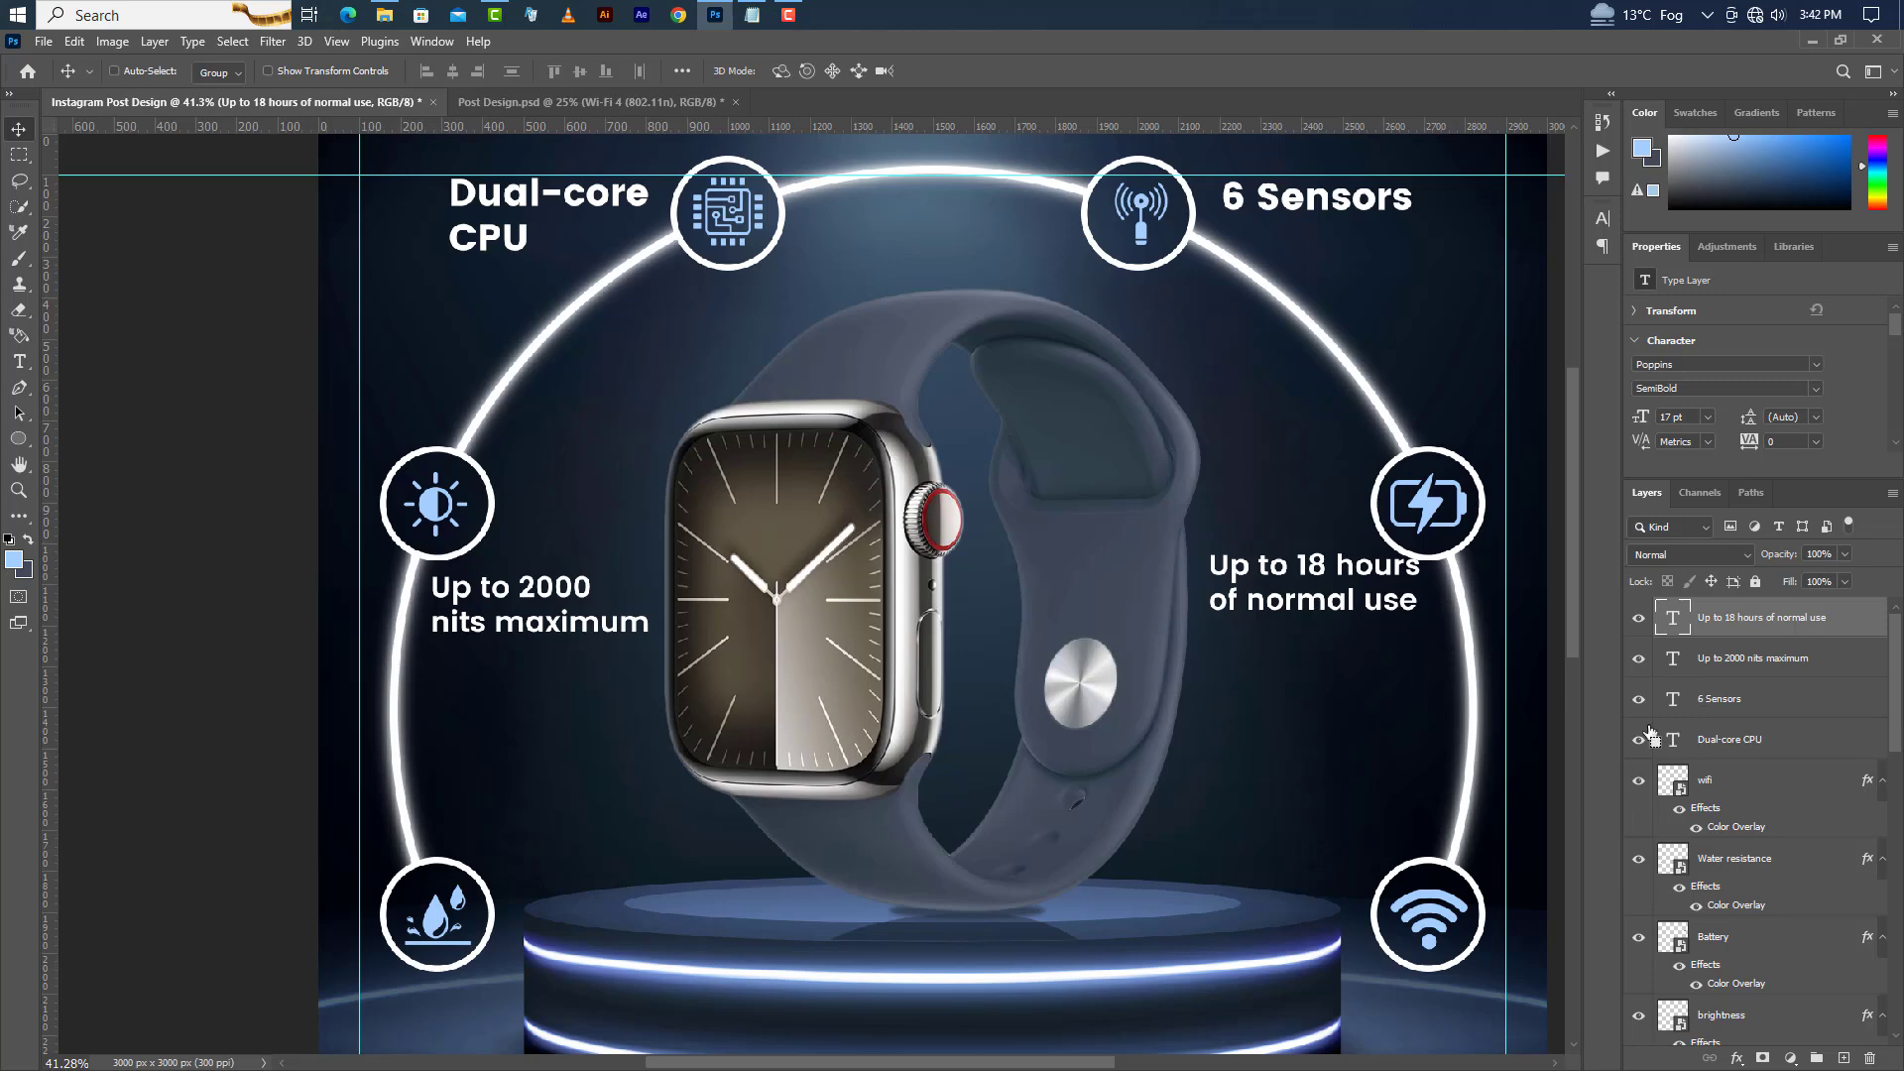
pyautogui.click(578, 71)
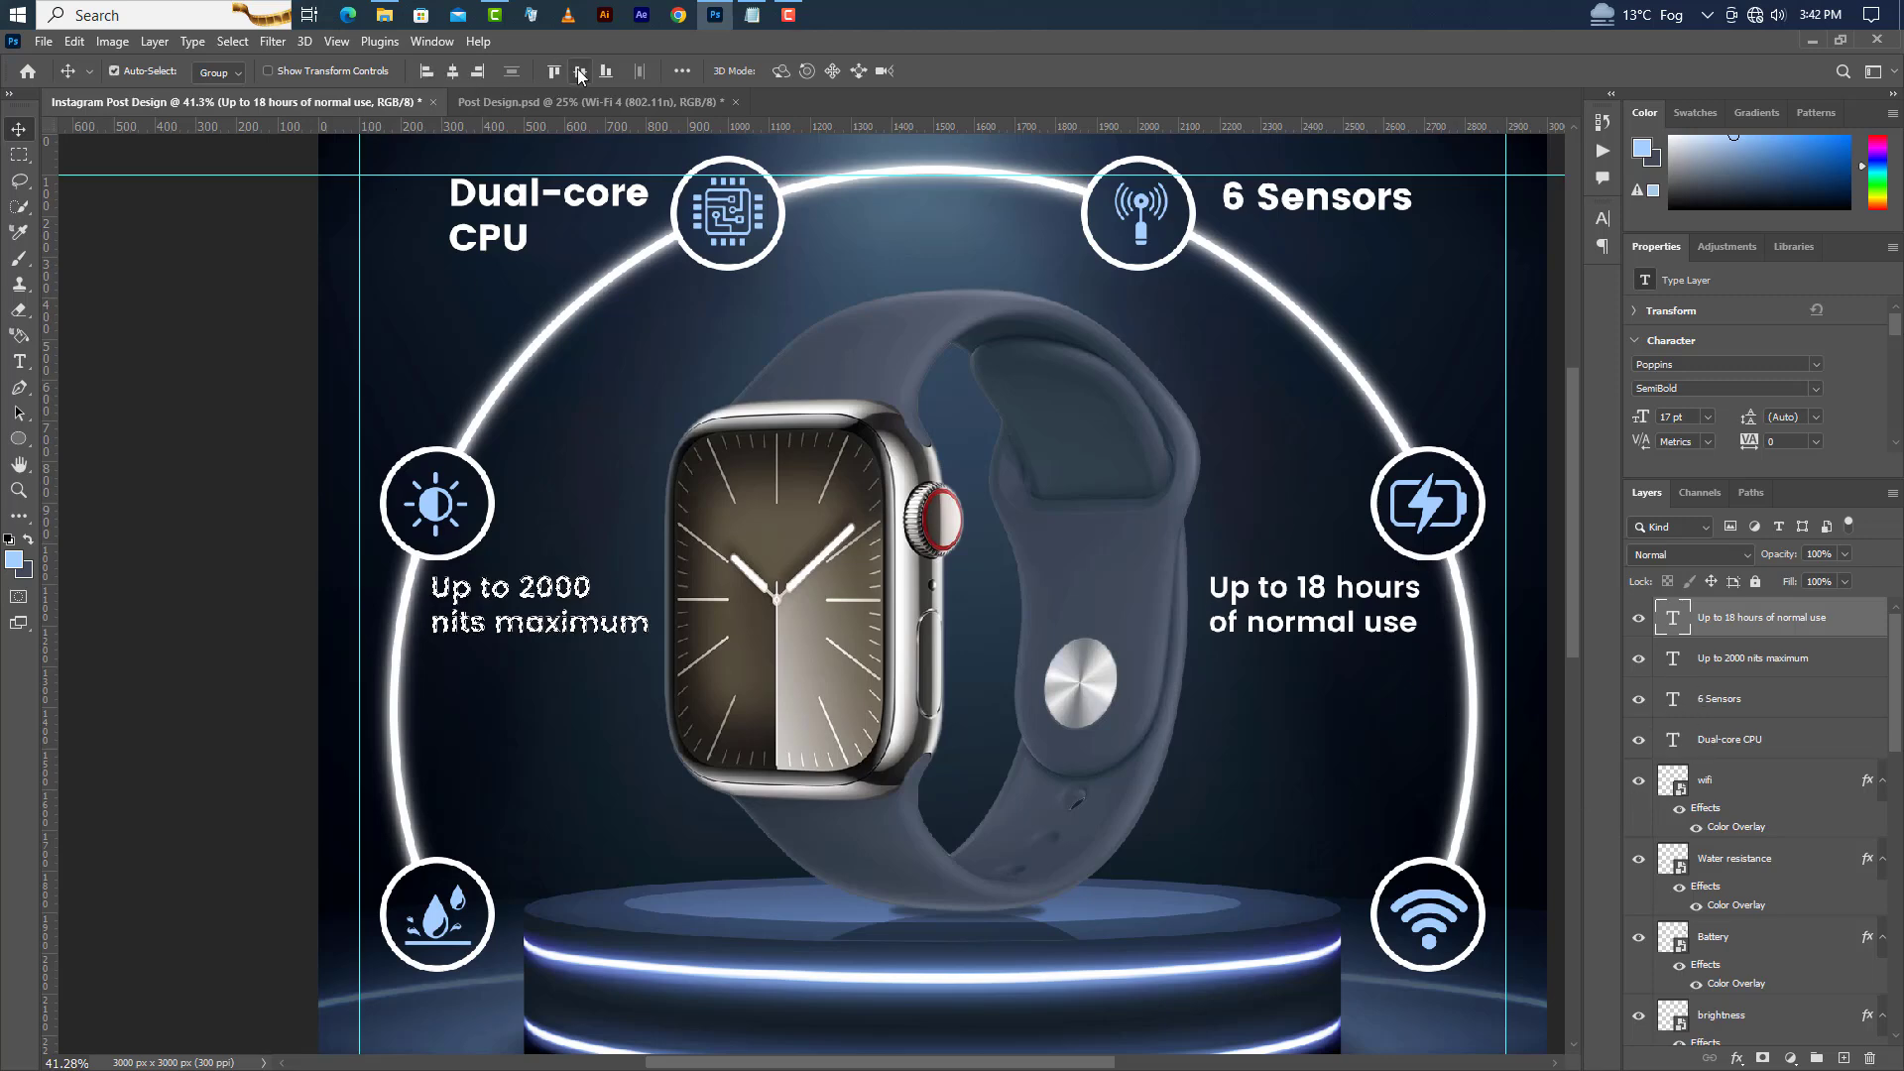
pyautogui.click(232, 40)
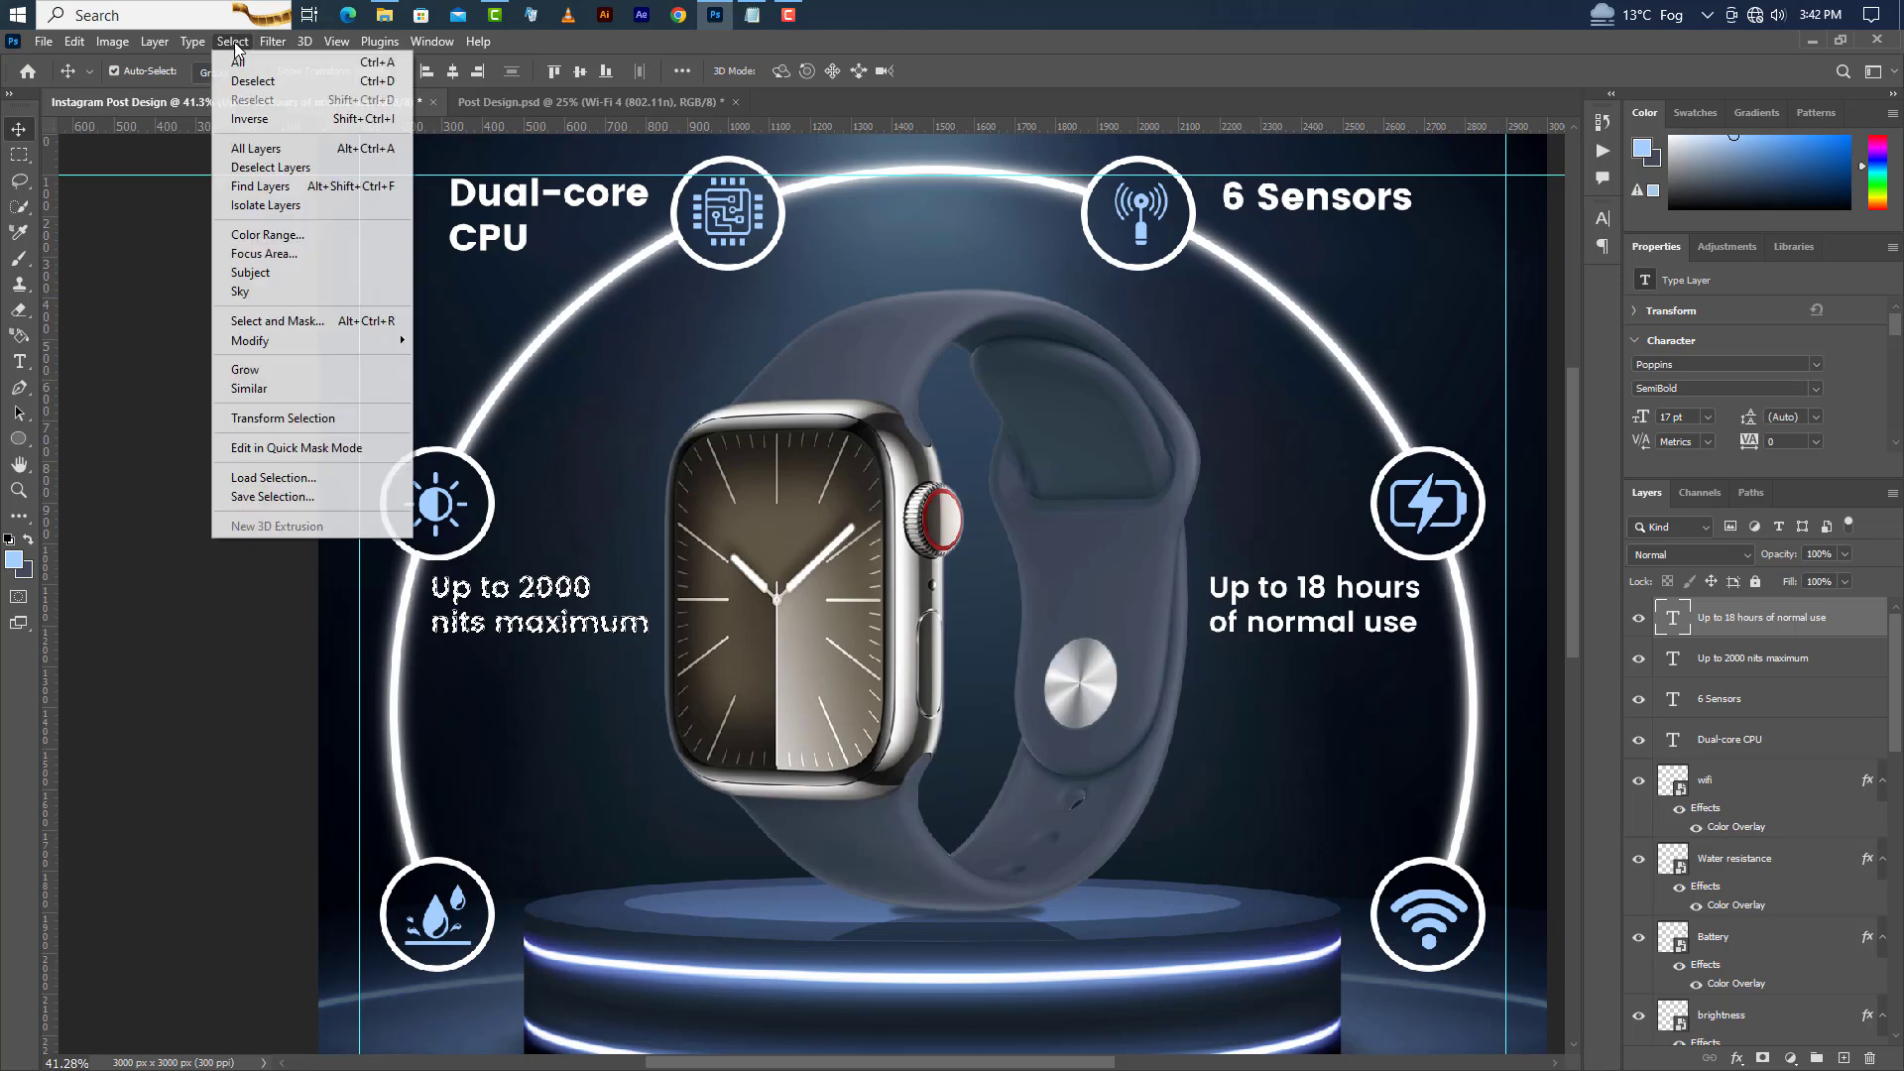
pyautogui.click(243, 79)
pyautogui.hotkey('shift', 'Right')
pyautogui.hotkey('shift', 'Right')
pyautogui.hotkey('shift', 'Right')
pyautogui.hotkey('shift', 'Right')
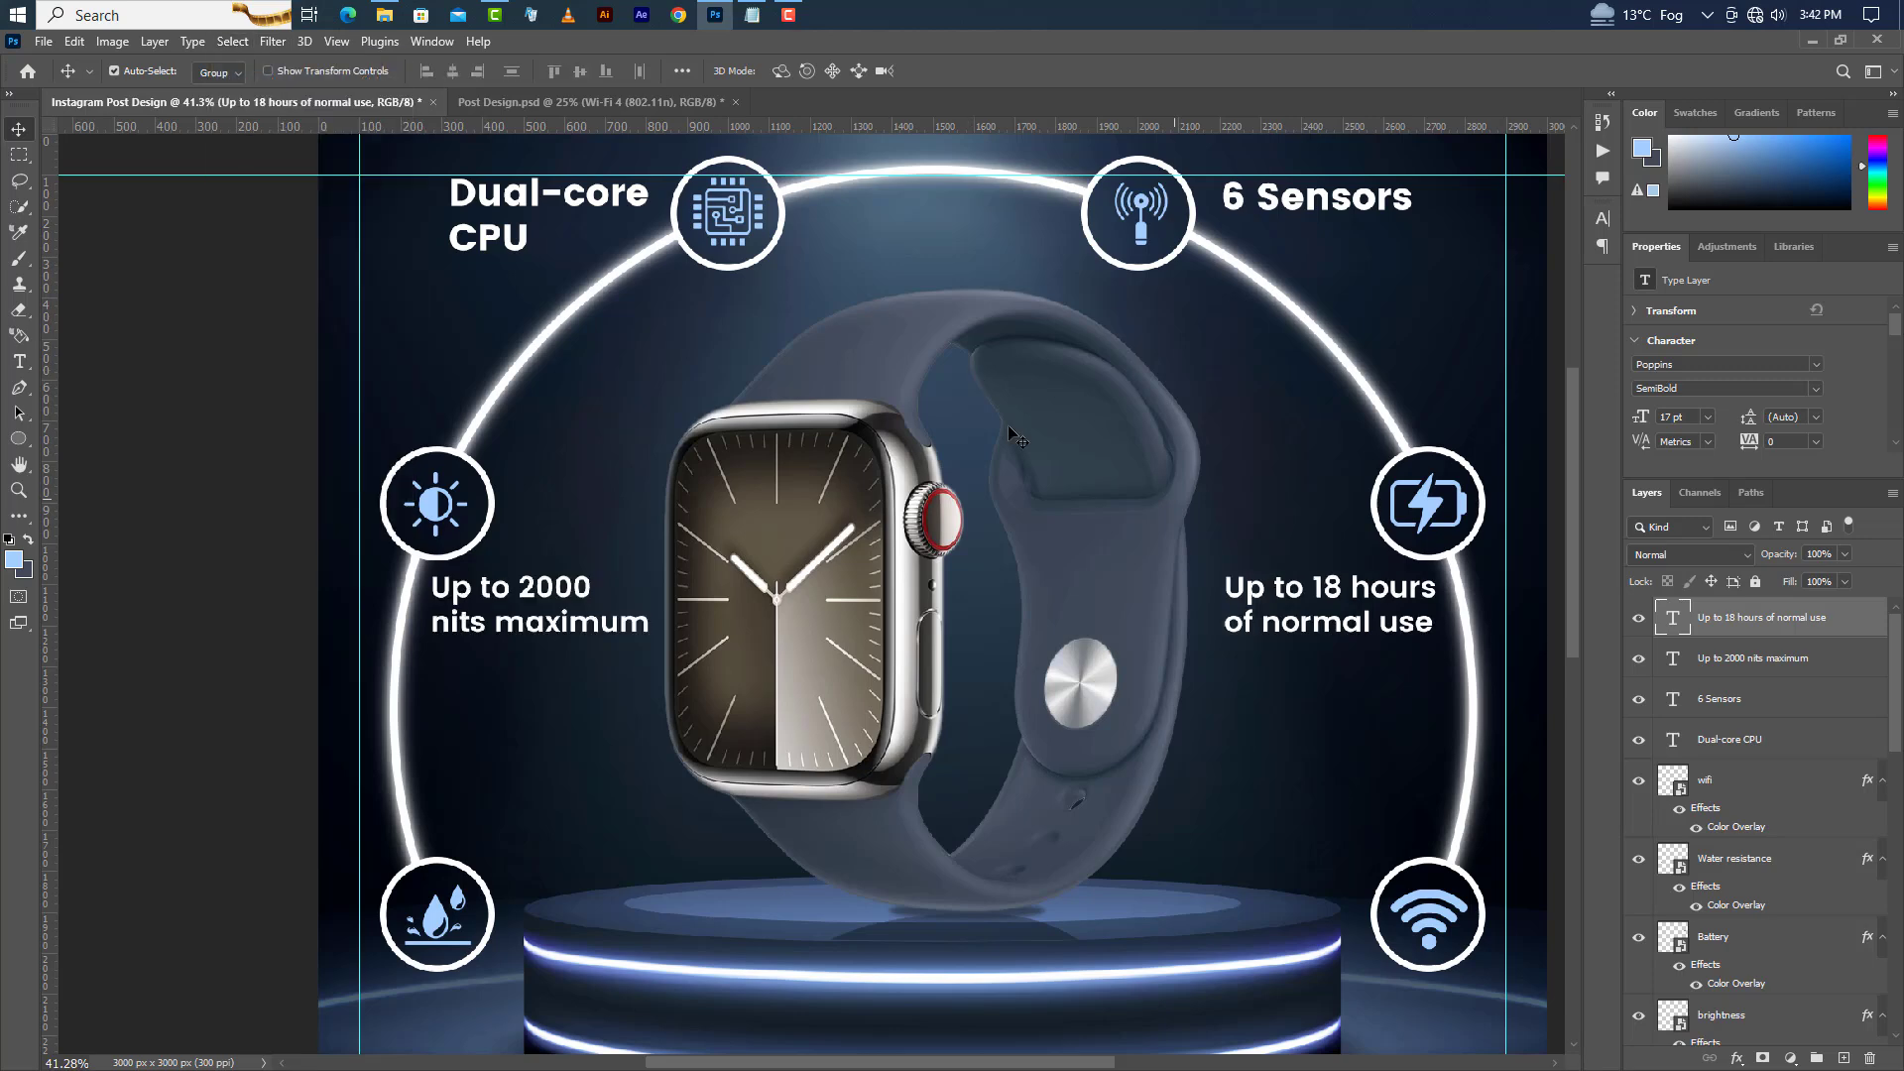
# Switch to Notepad and copy the line "Water resistance 50m (swimproof)9".
pyautogui.click(752, 15)
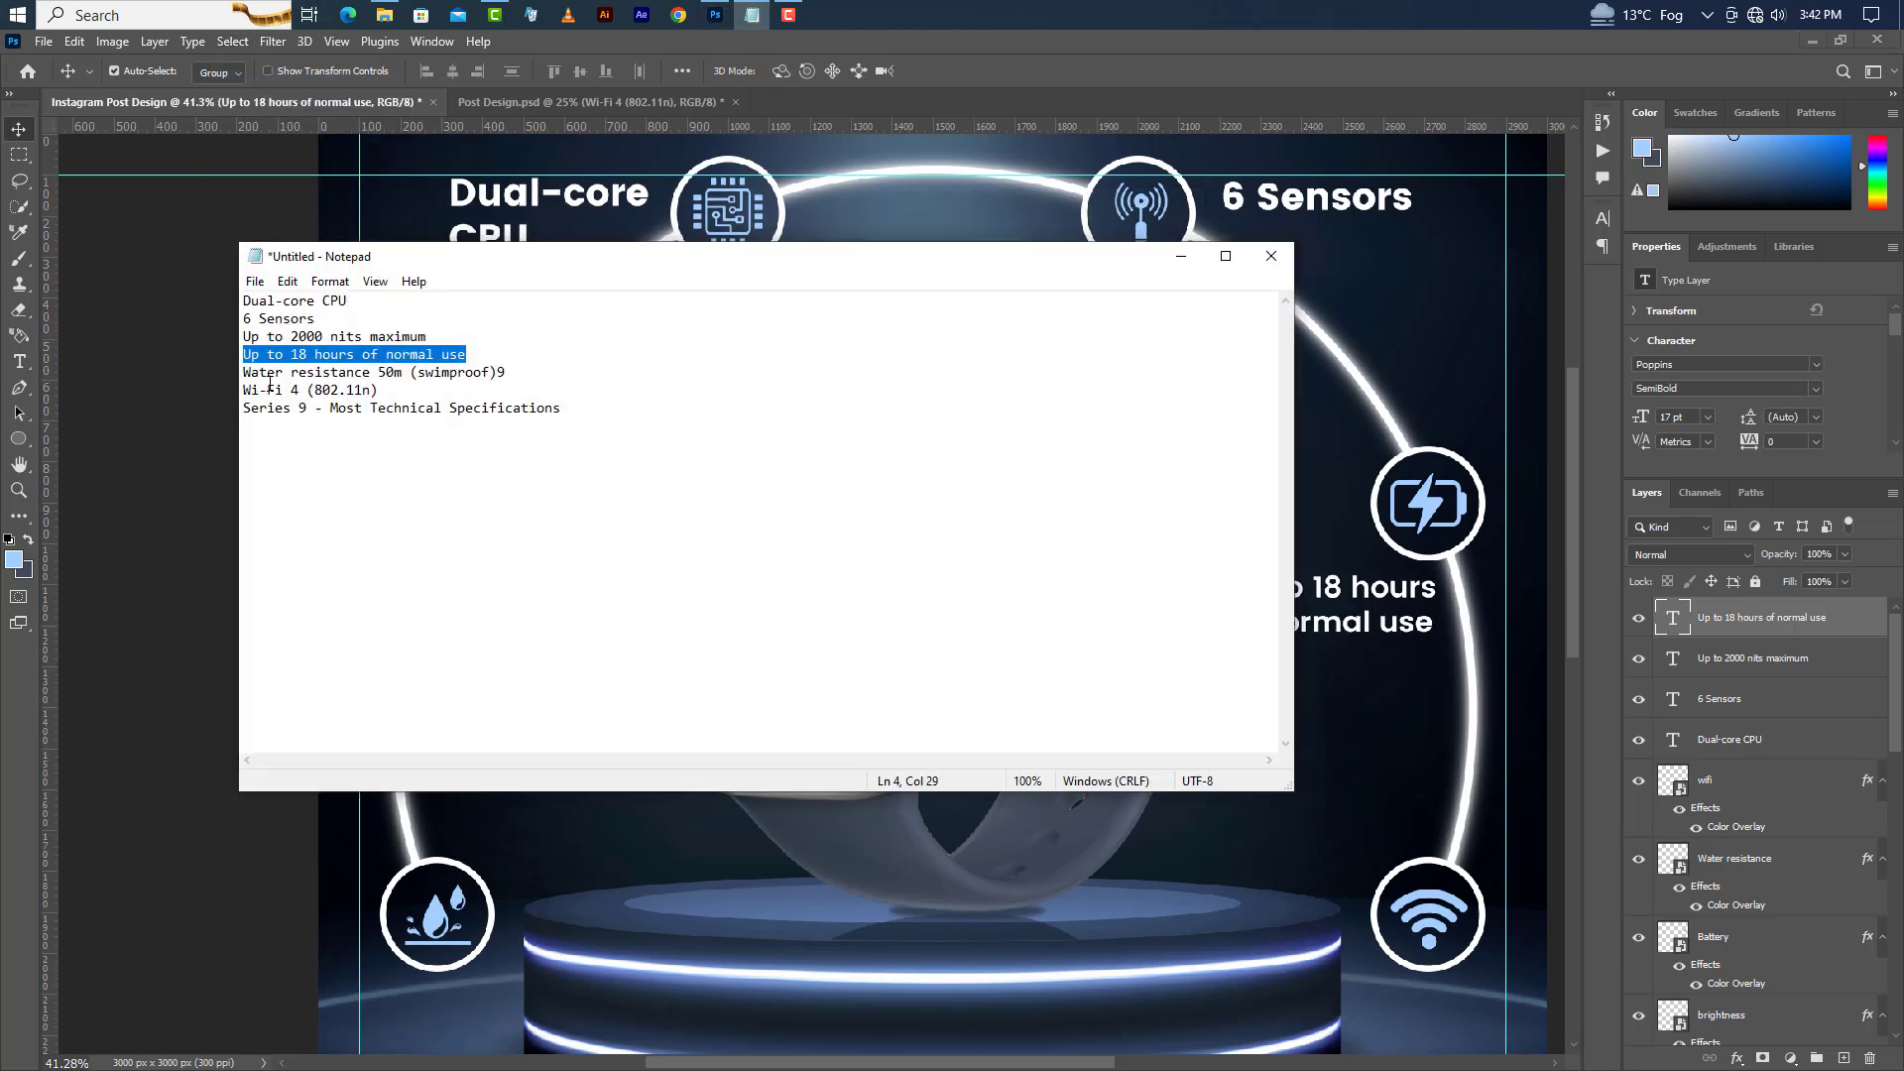
pyautogui.moveTo(245, 376); pyautogui.dragTo(532, 364)
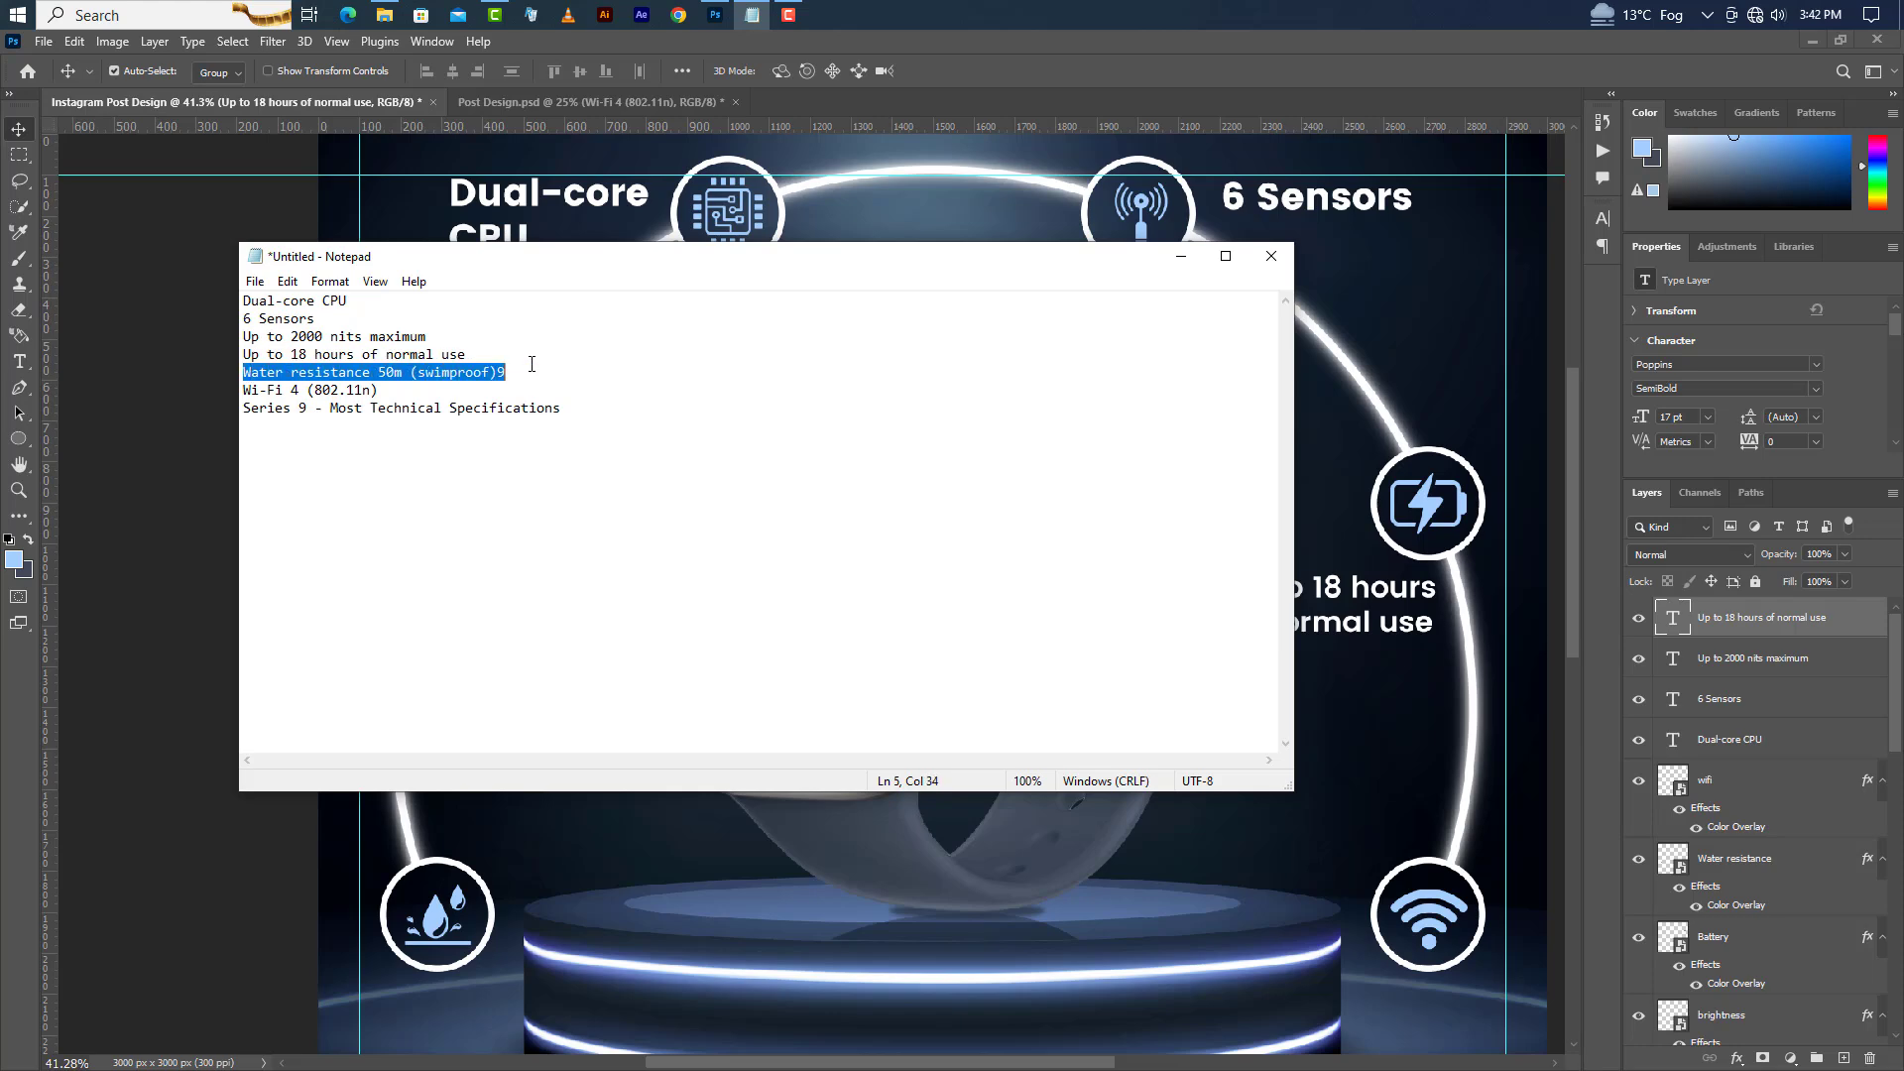
pyautogui.rightClick(477, 371)
pyautogui.click(544, 427)
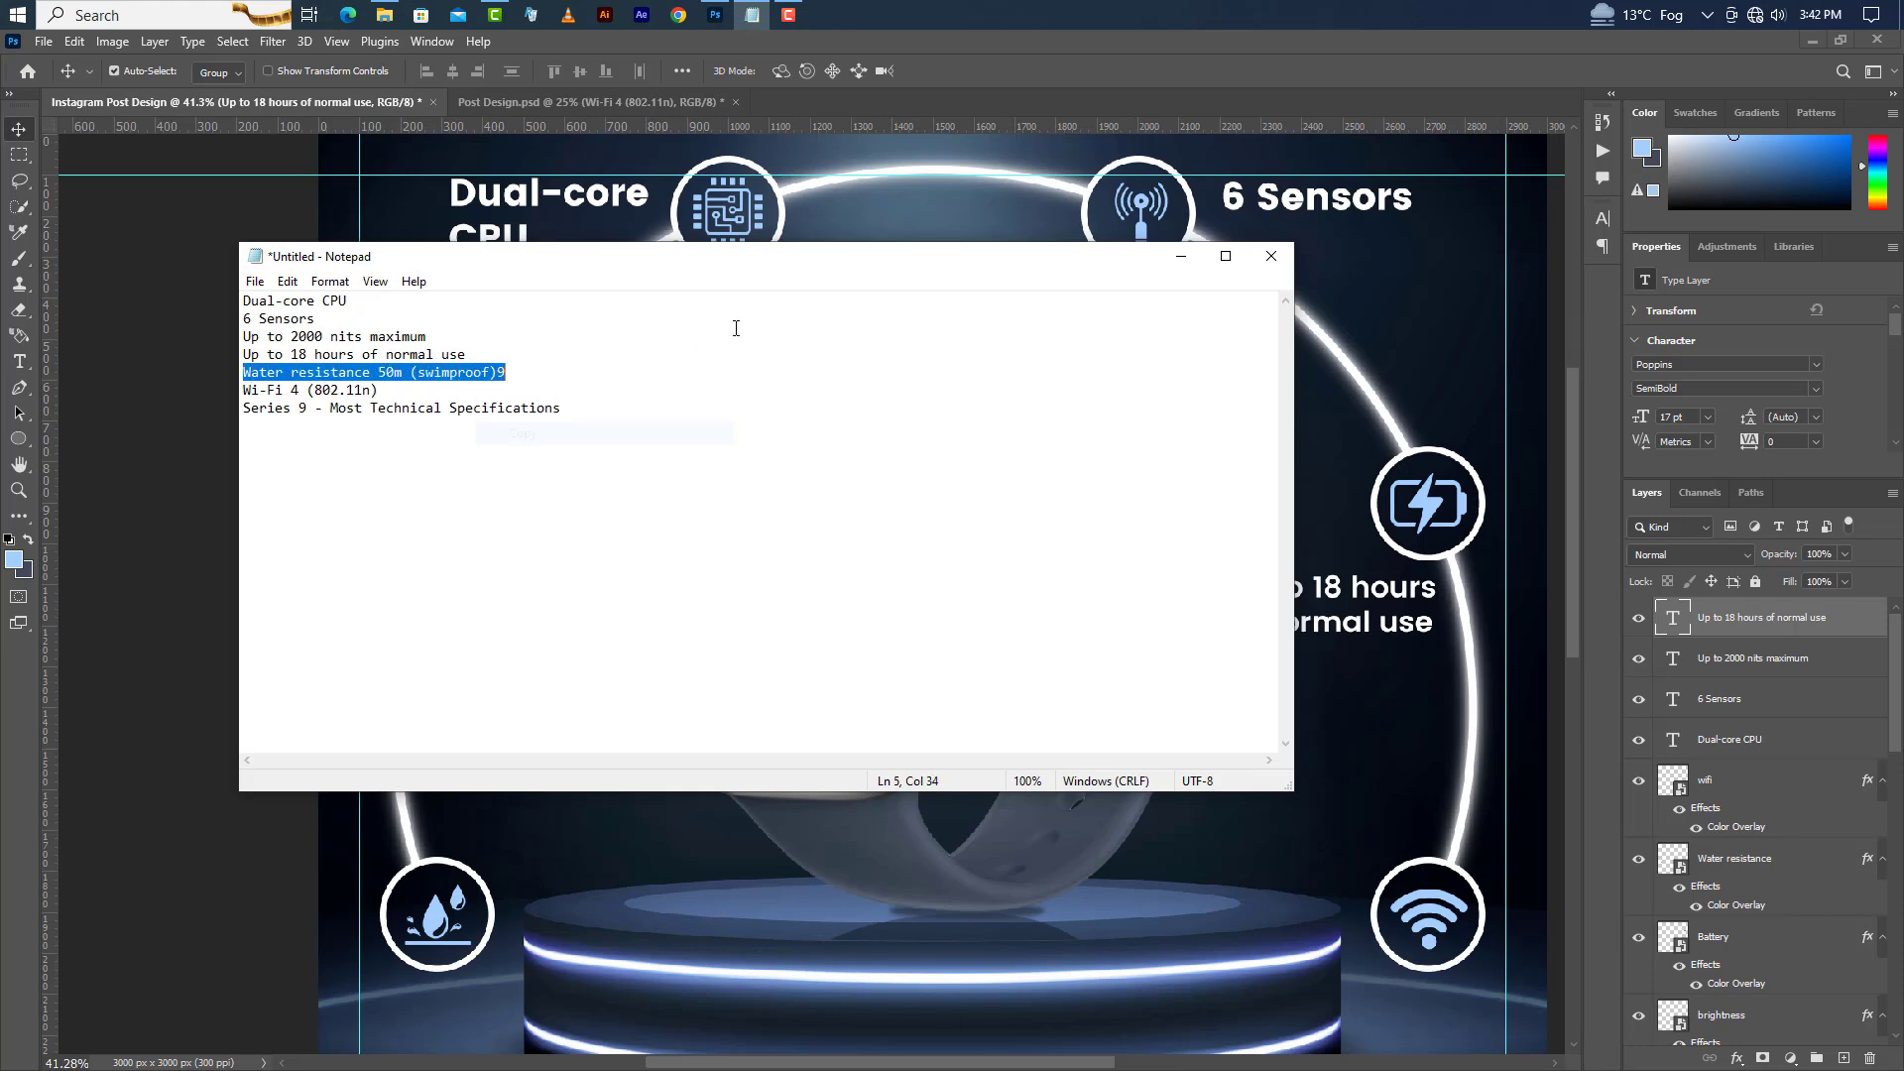
pyautogui.click(754, 18)
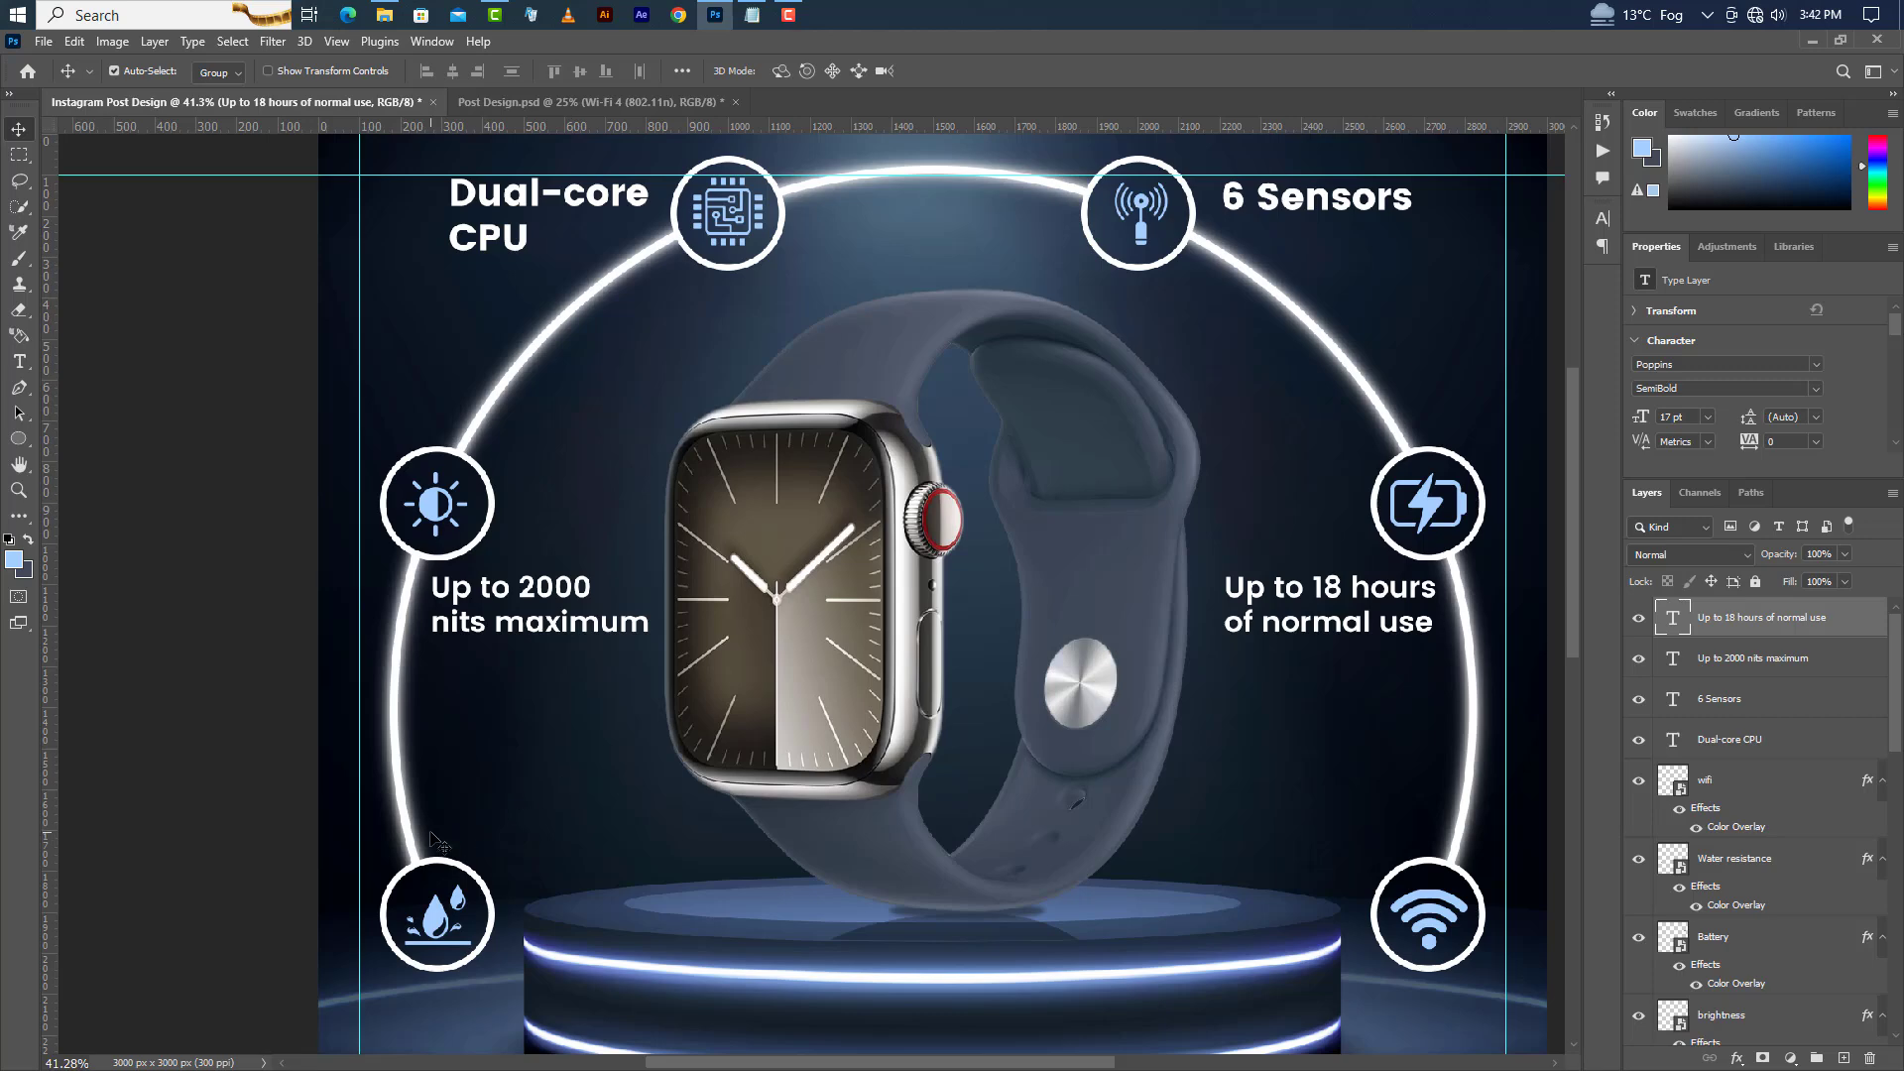
# Paste "Water resistance 50m (swimproof)9" above the water-drop circle and split it after "resistance".
pyautogui.click(20, 362)
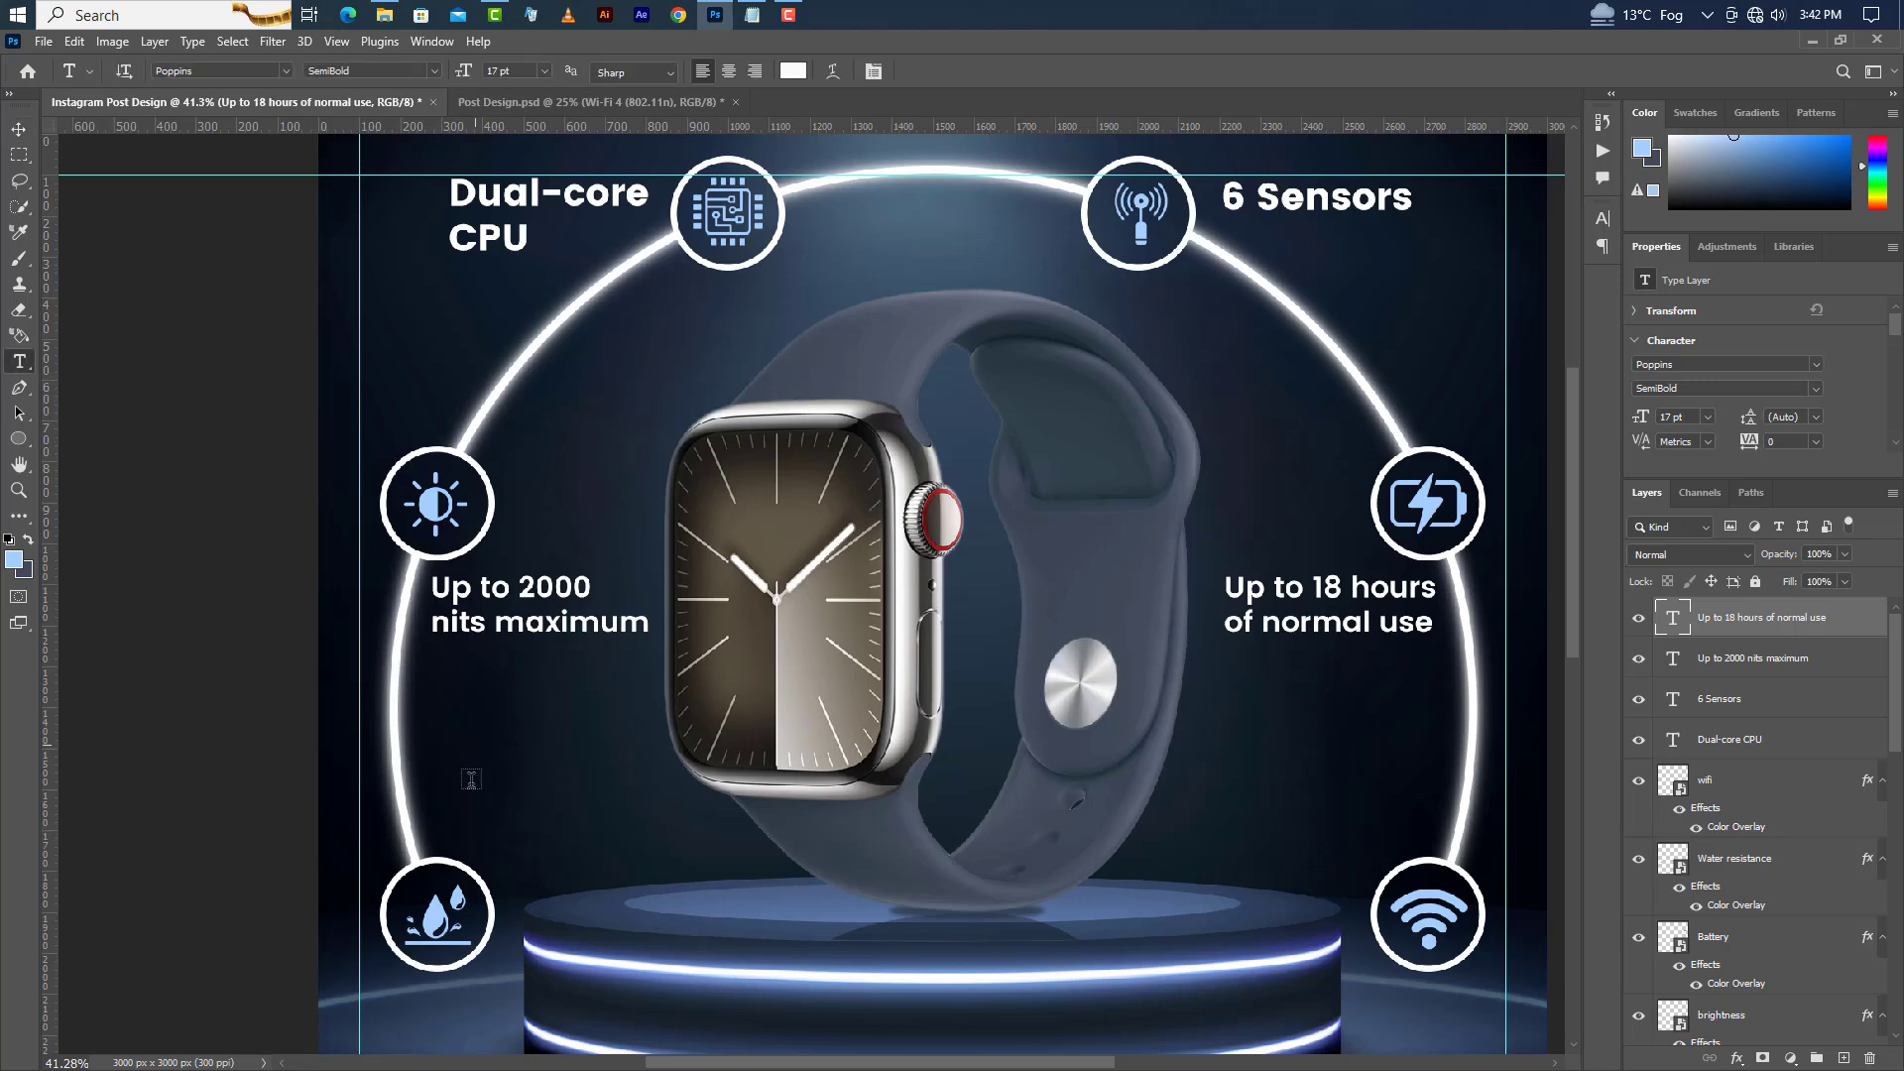
pyautogui.click(436, 815)
pyautogui.rightClick(470, 419)
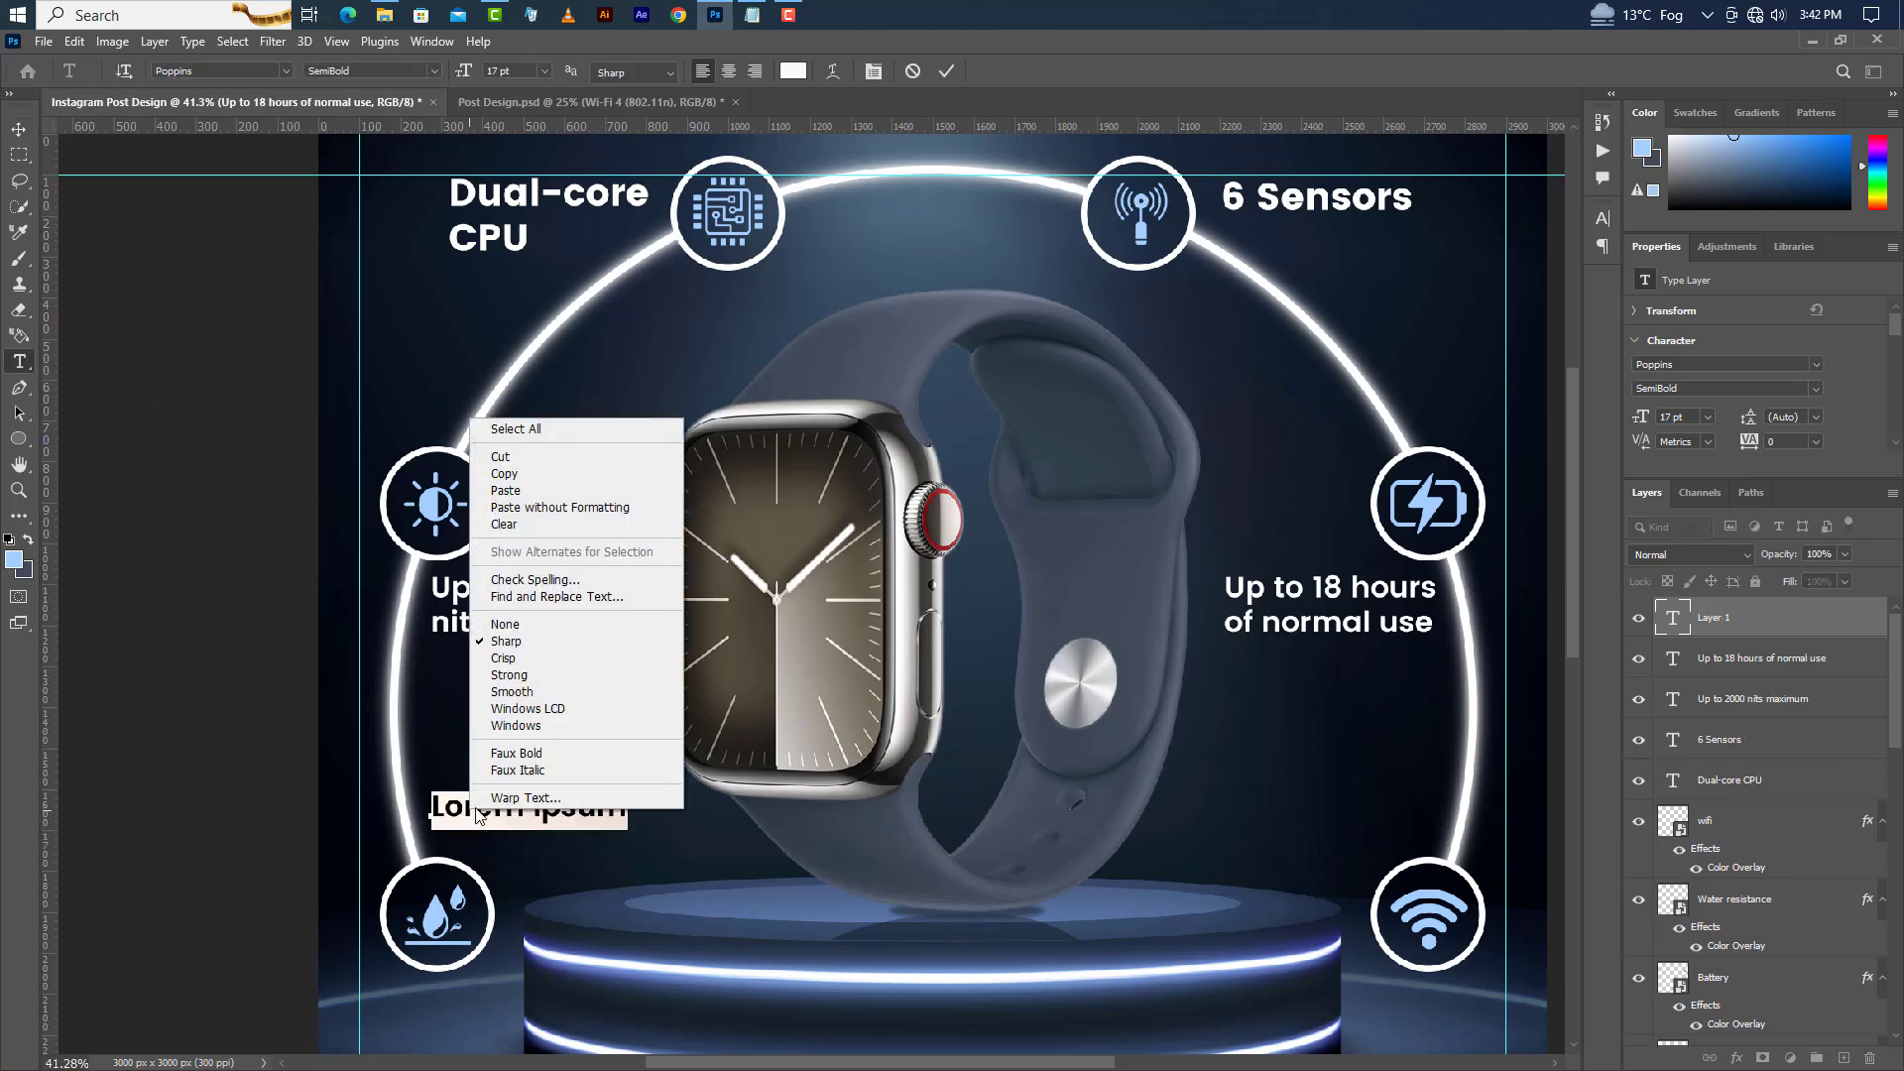
pyautogui.click(505, 491)
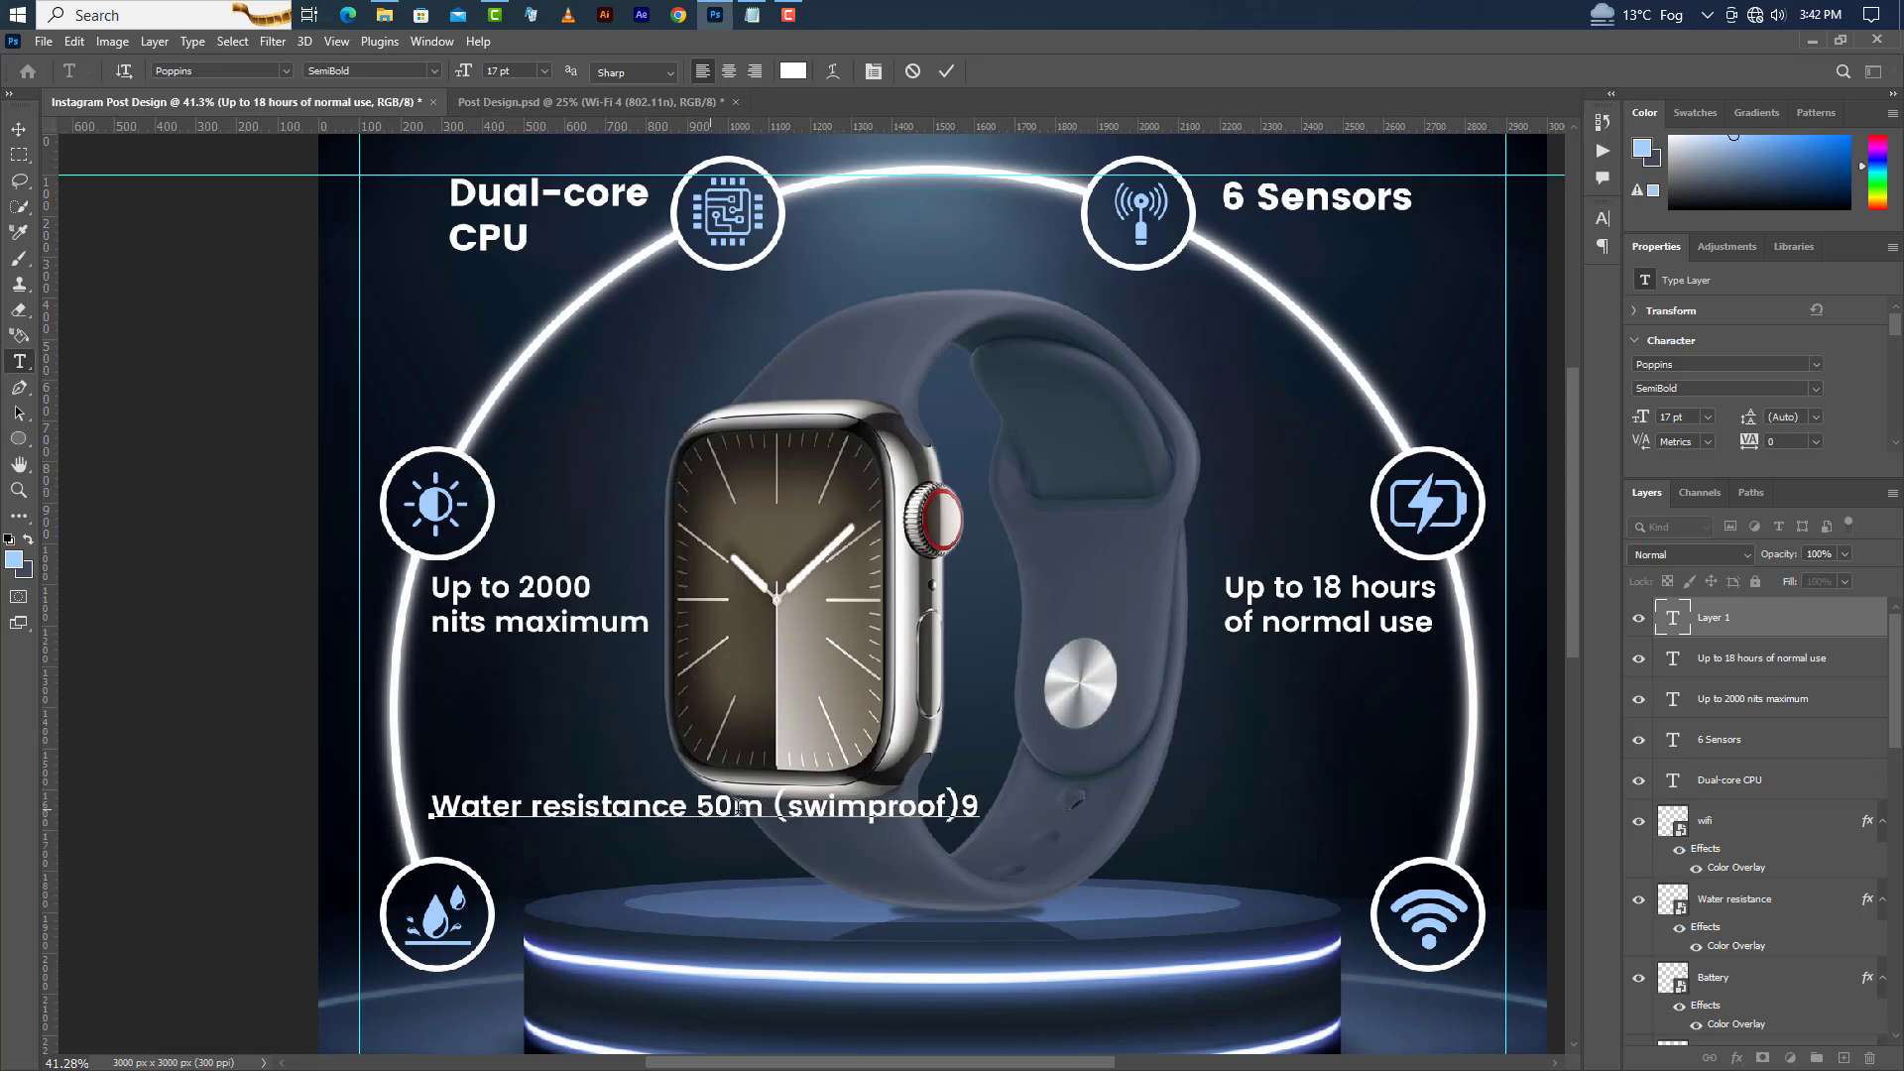
pyautogui.click(693, 805)
pyautogui.press('Return')
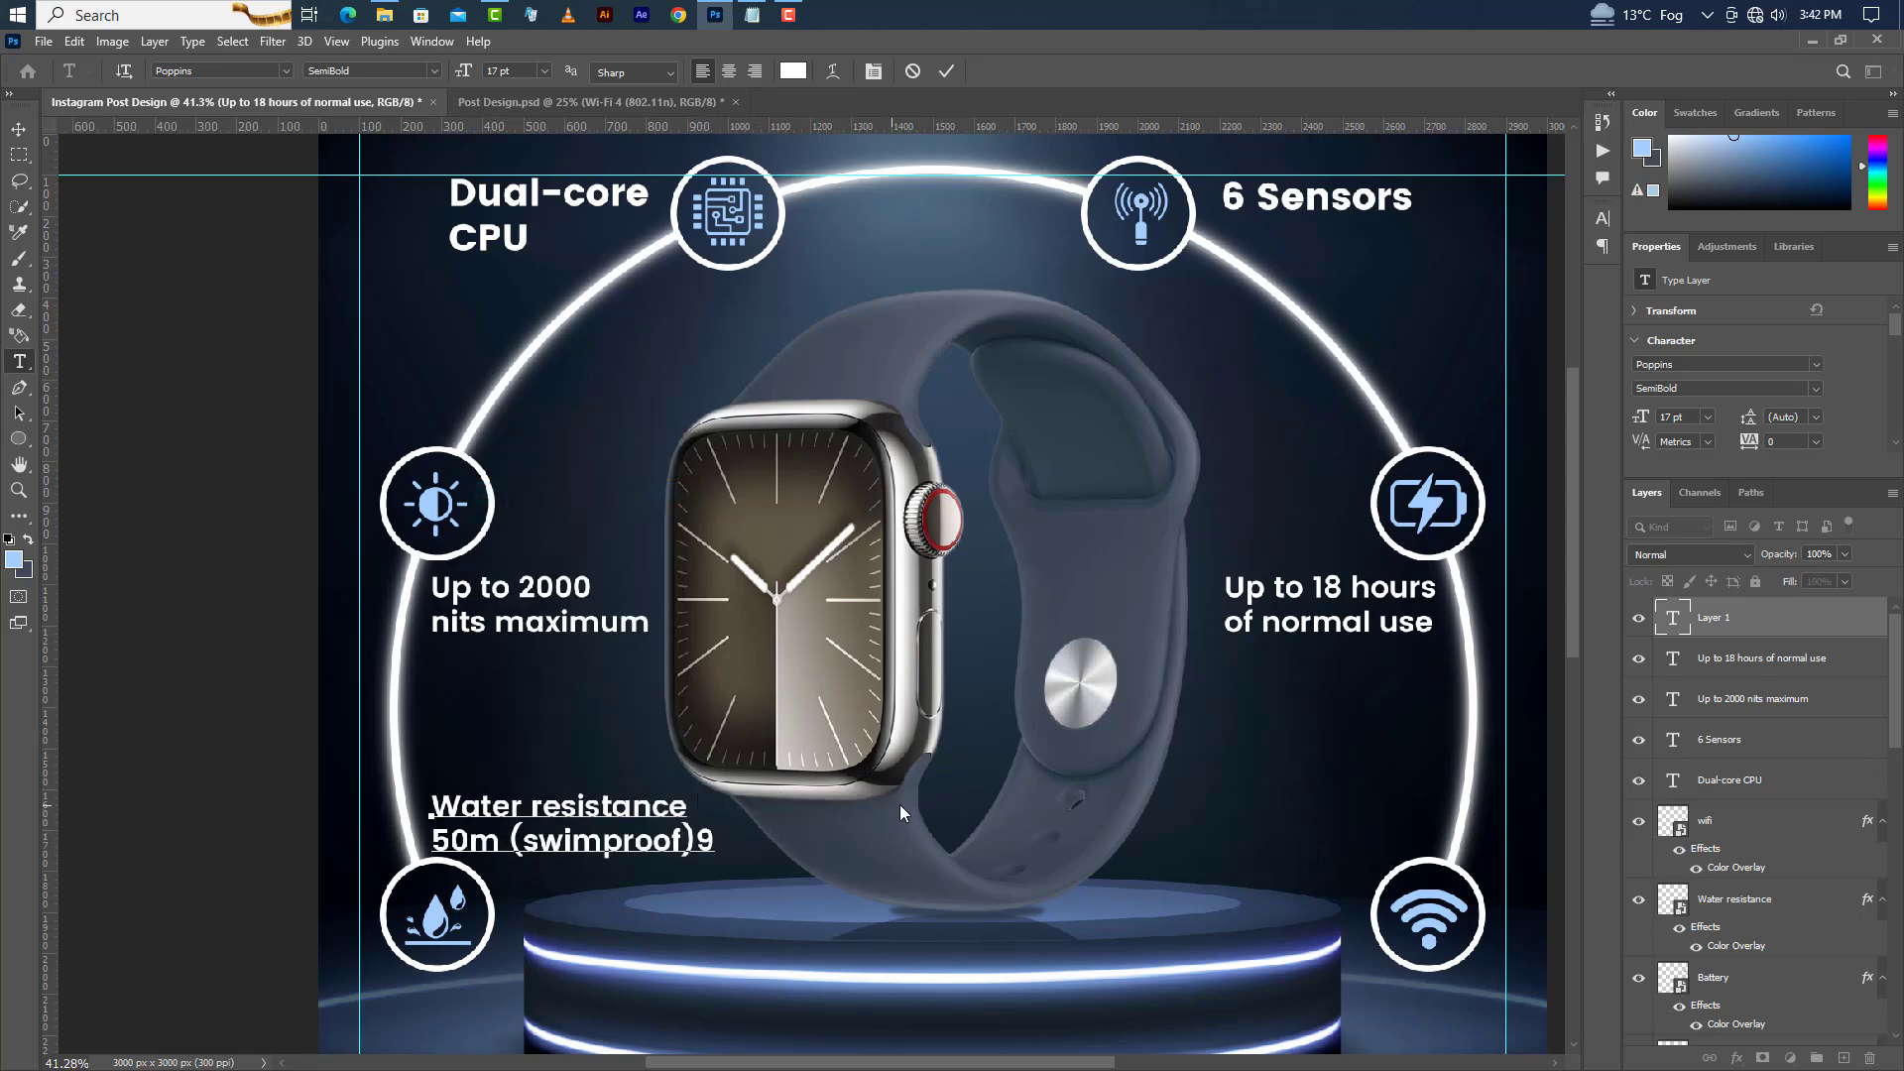
pyautogui.click(948, 74)
# Set the water resistance label's font size to 13 pt and its style to Medium.
pyautogui.click(1634, 418)
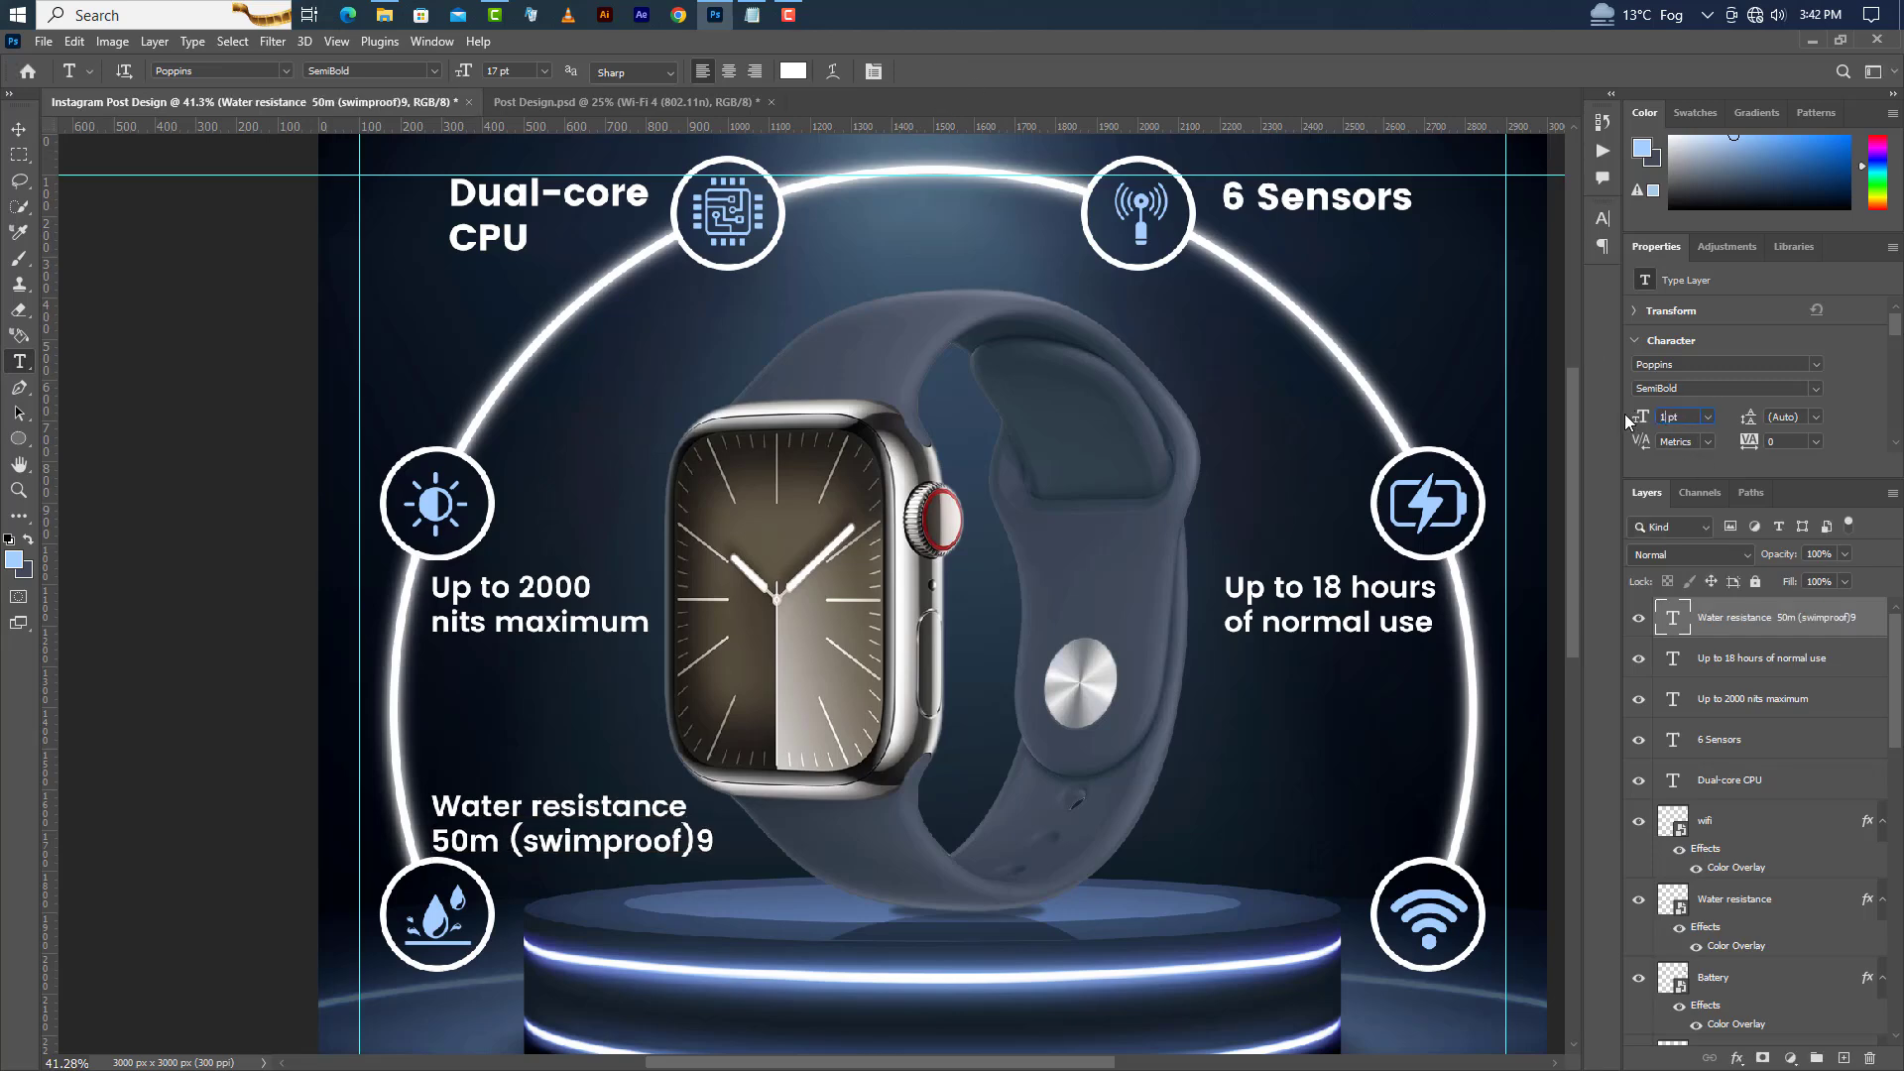
pyautogui.click(1817, 388)
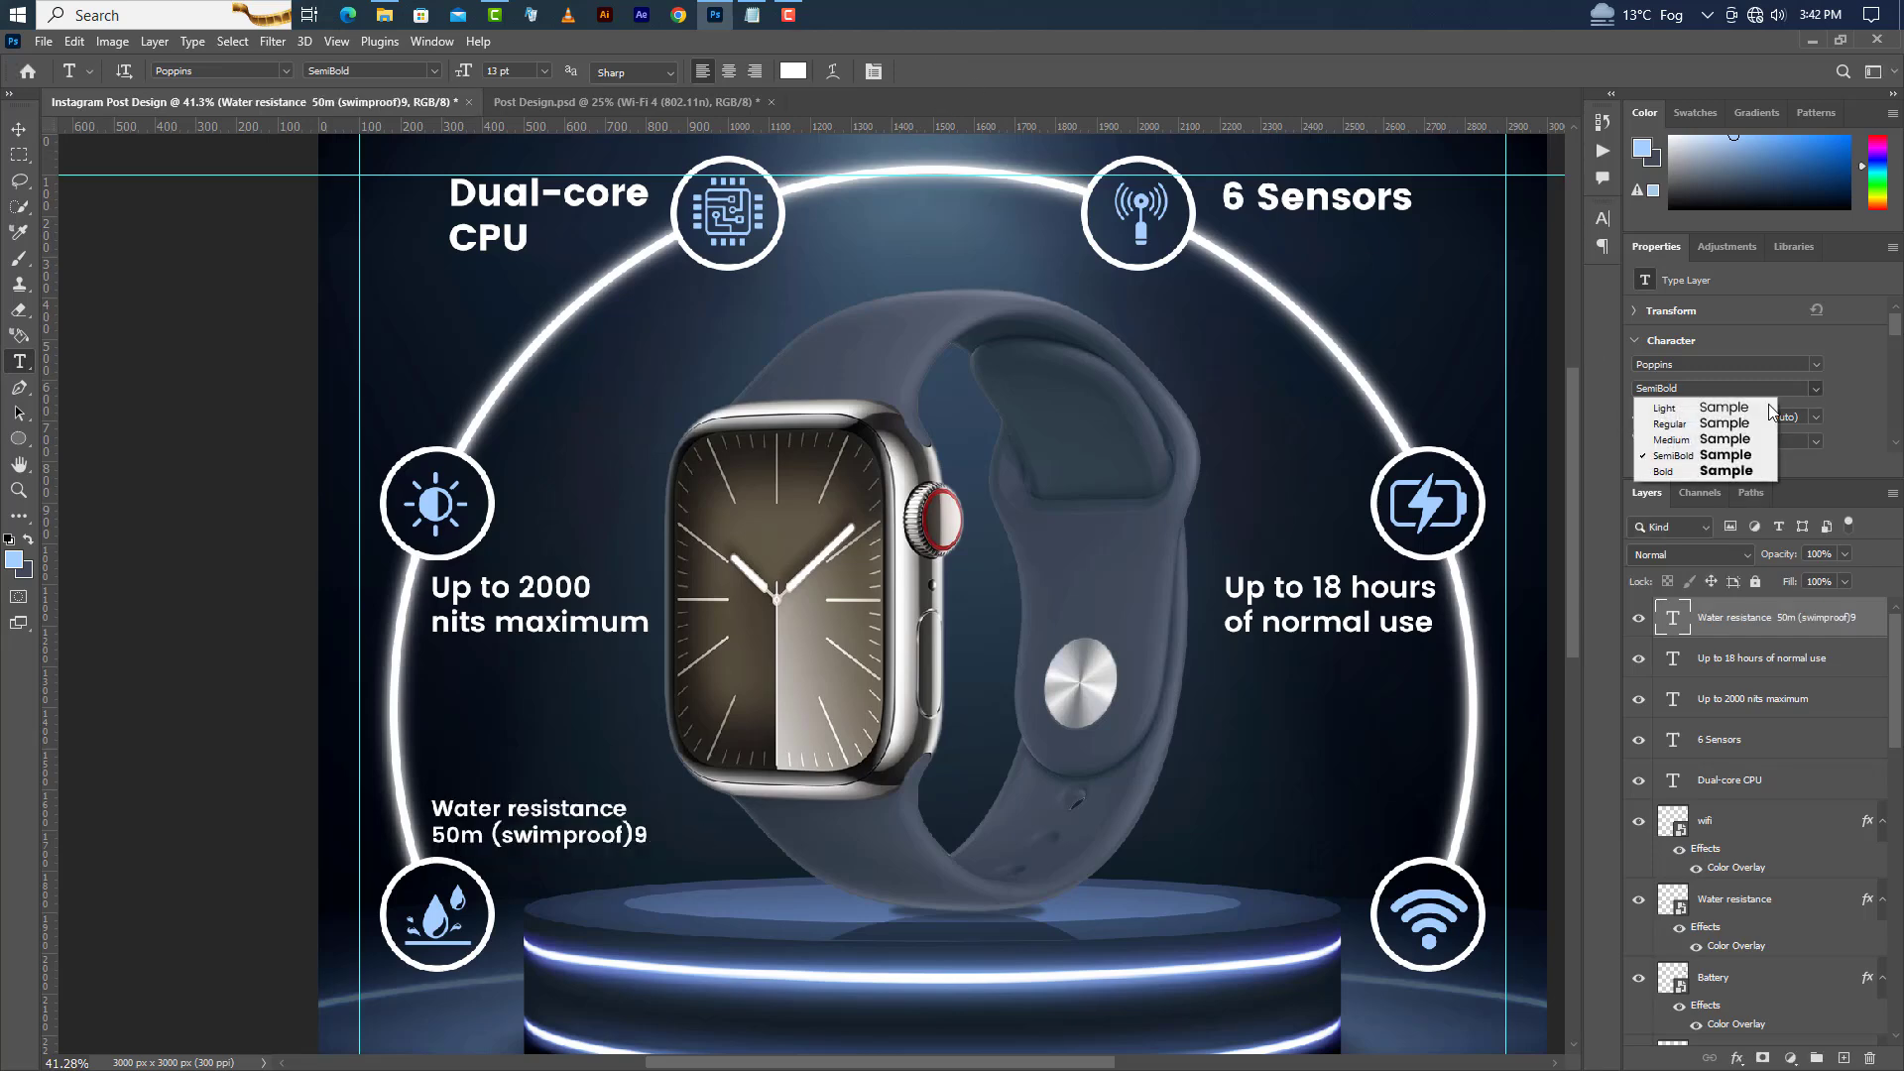
pyautogui.click(1687, 443)
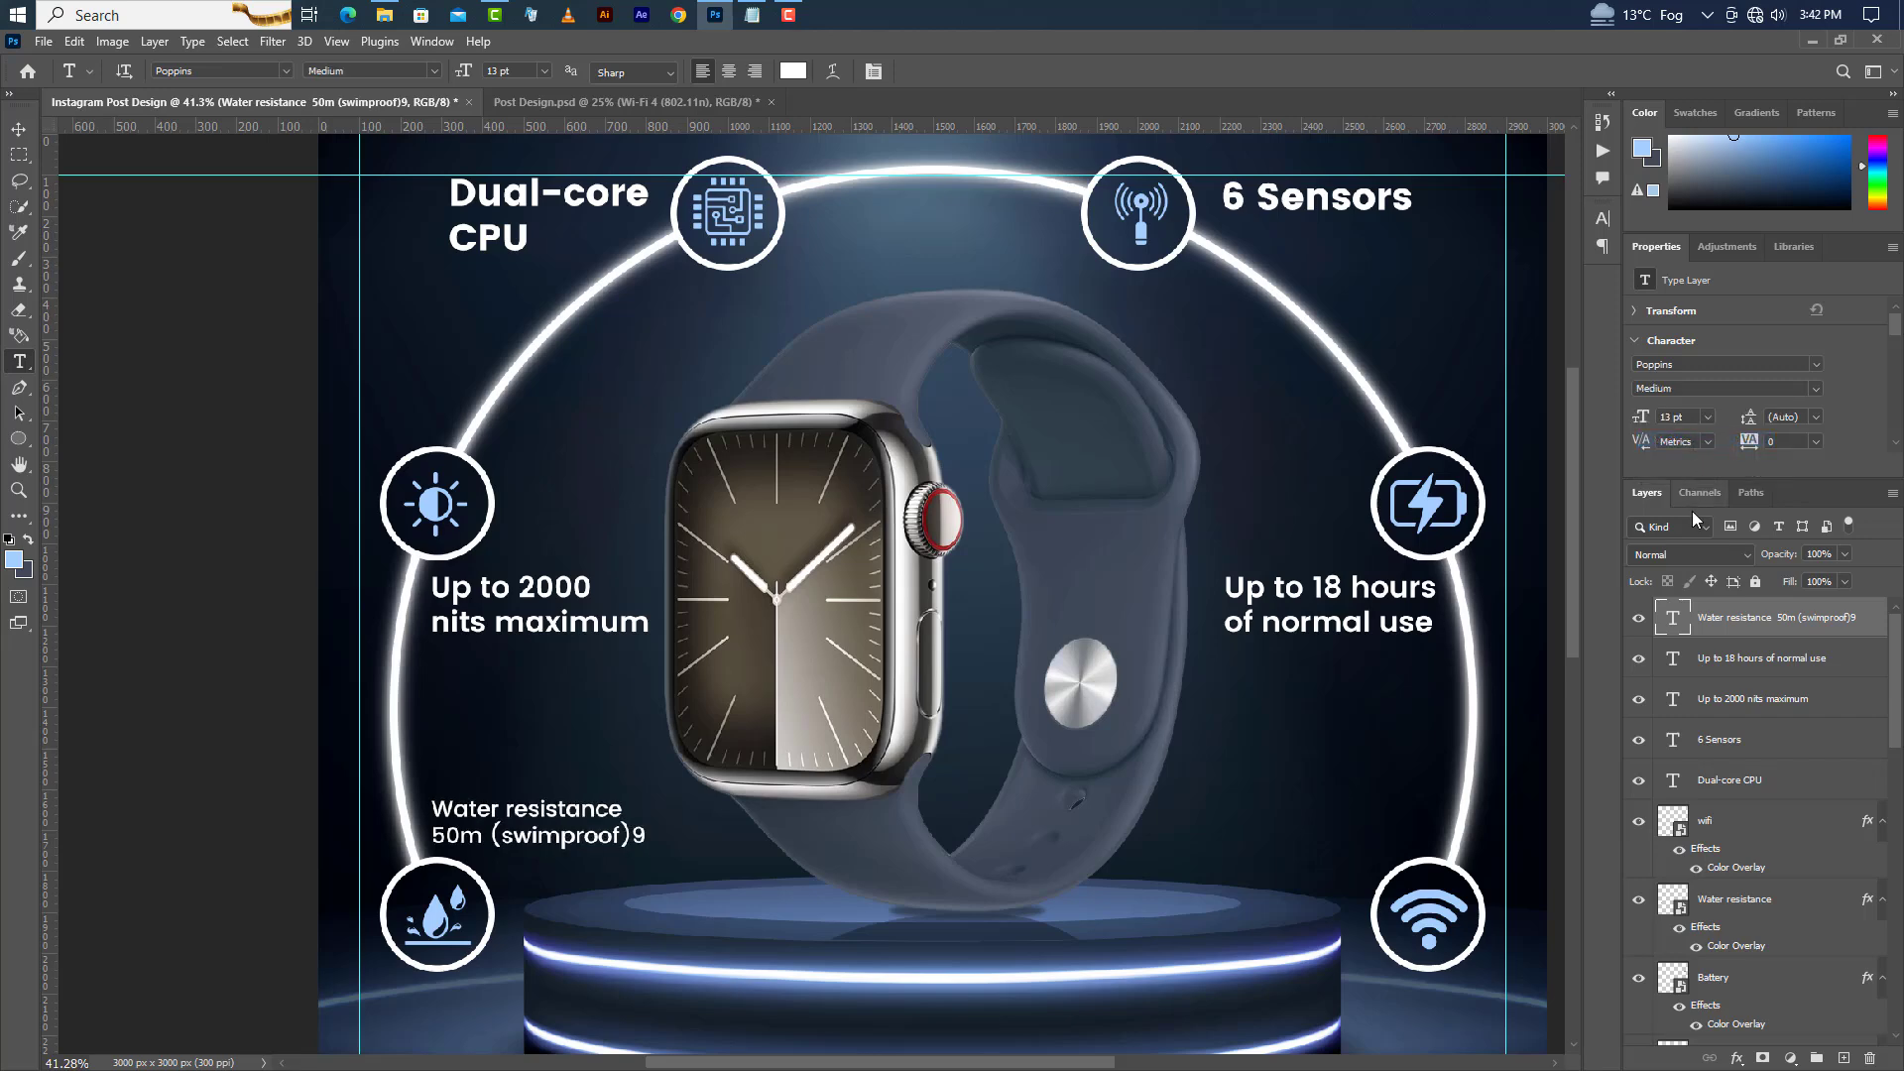
# Nudge the water resistance label slightly to the right.
pyautogui.click(19, 129)
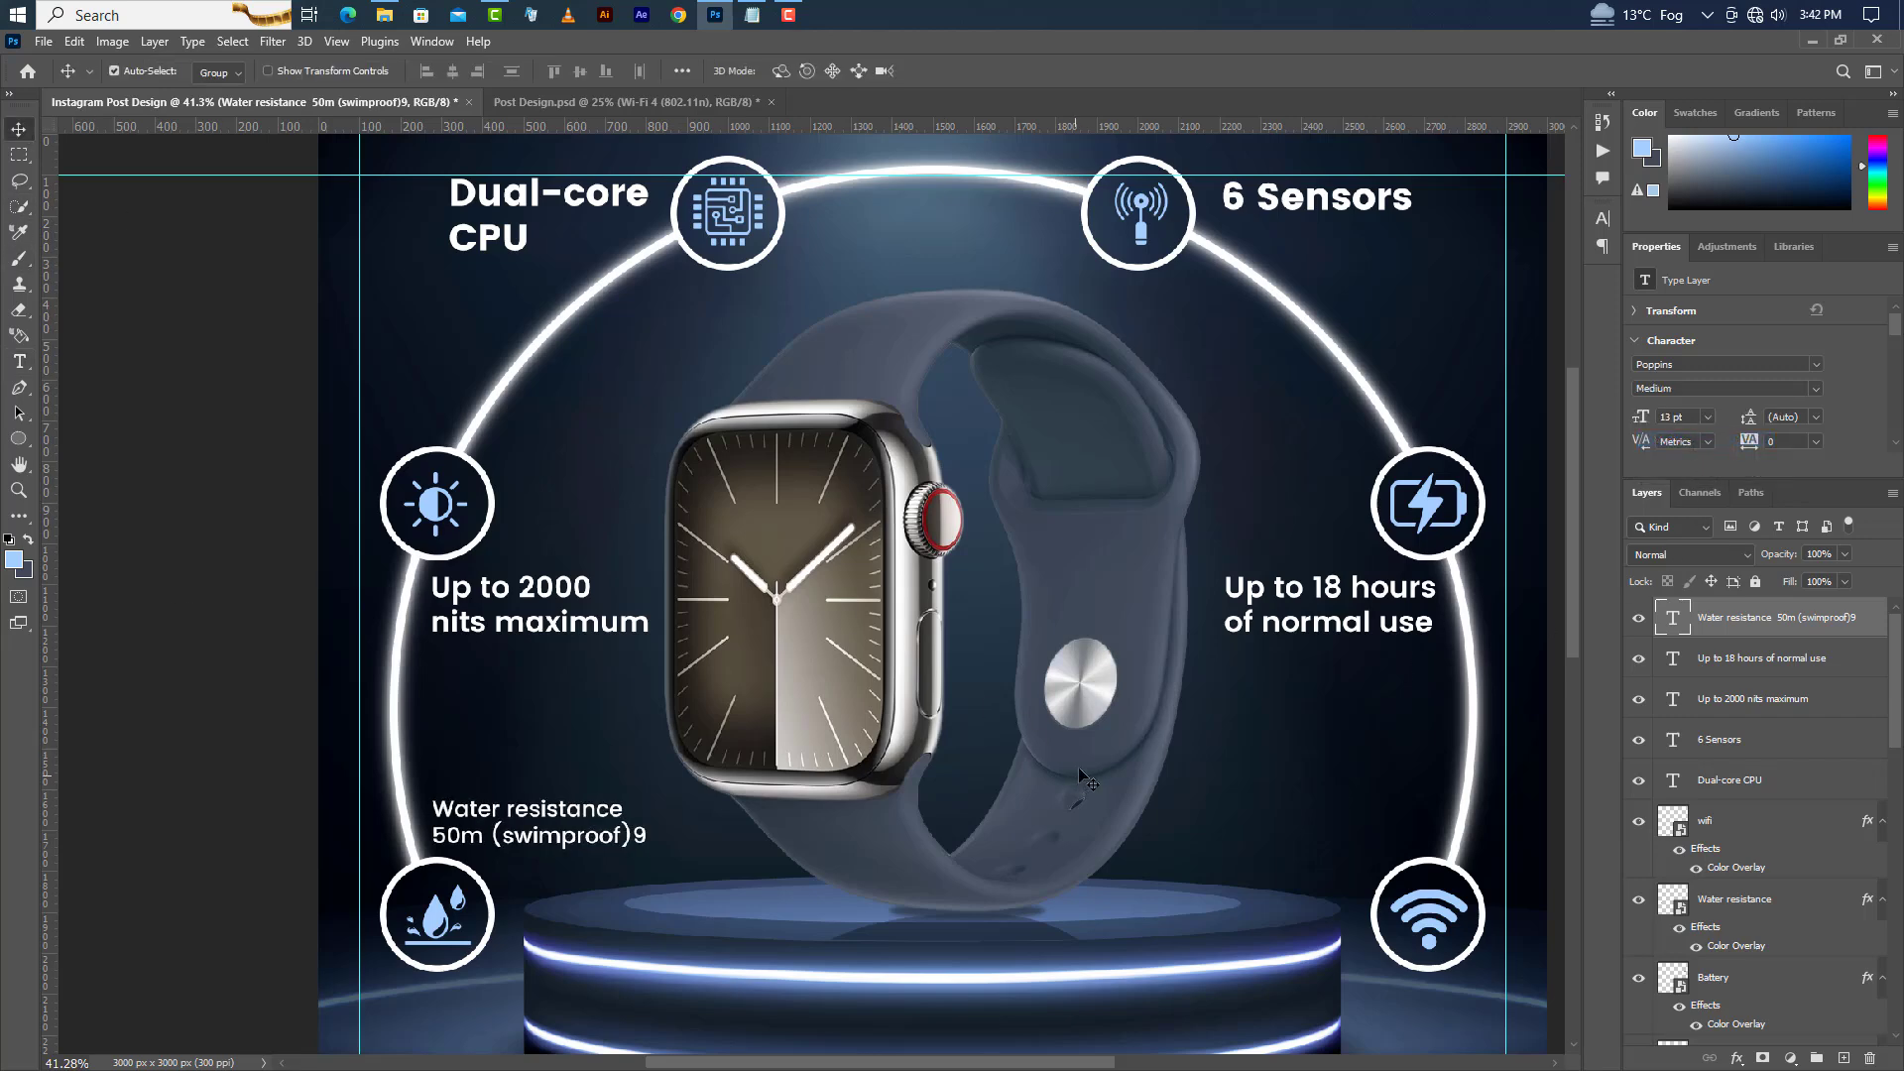
pyautogui.hotkey('shift', 'Right')
pyautogui.hotkey('shift', 'Right')
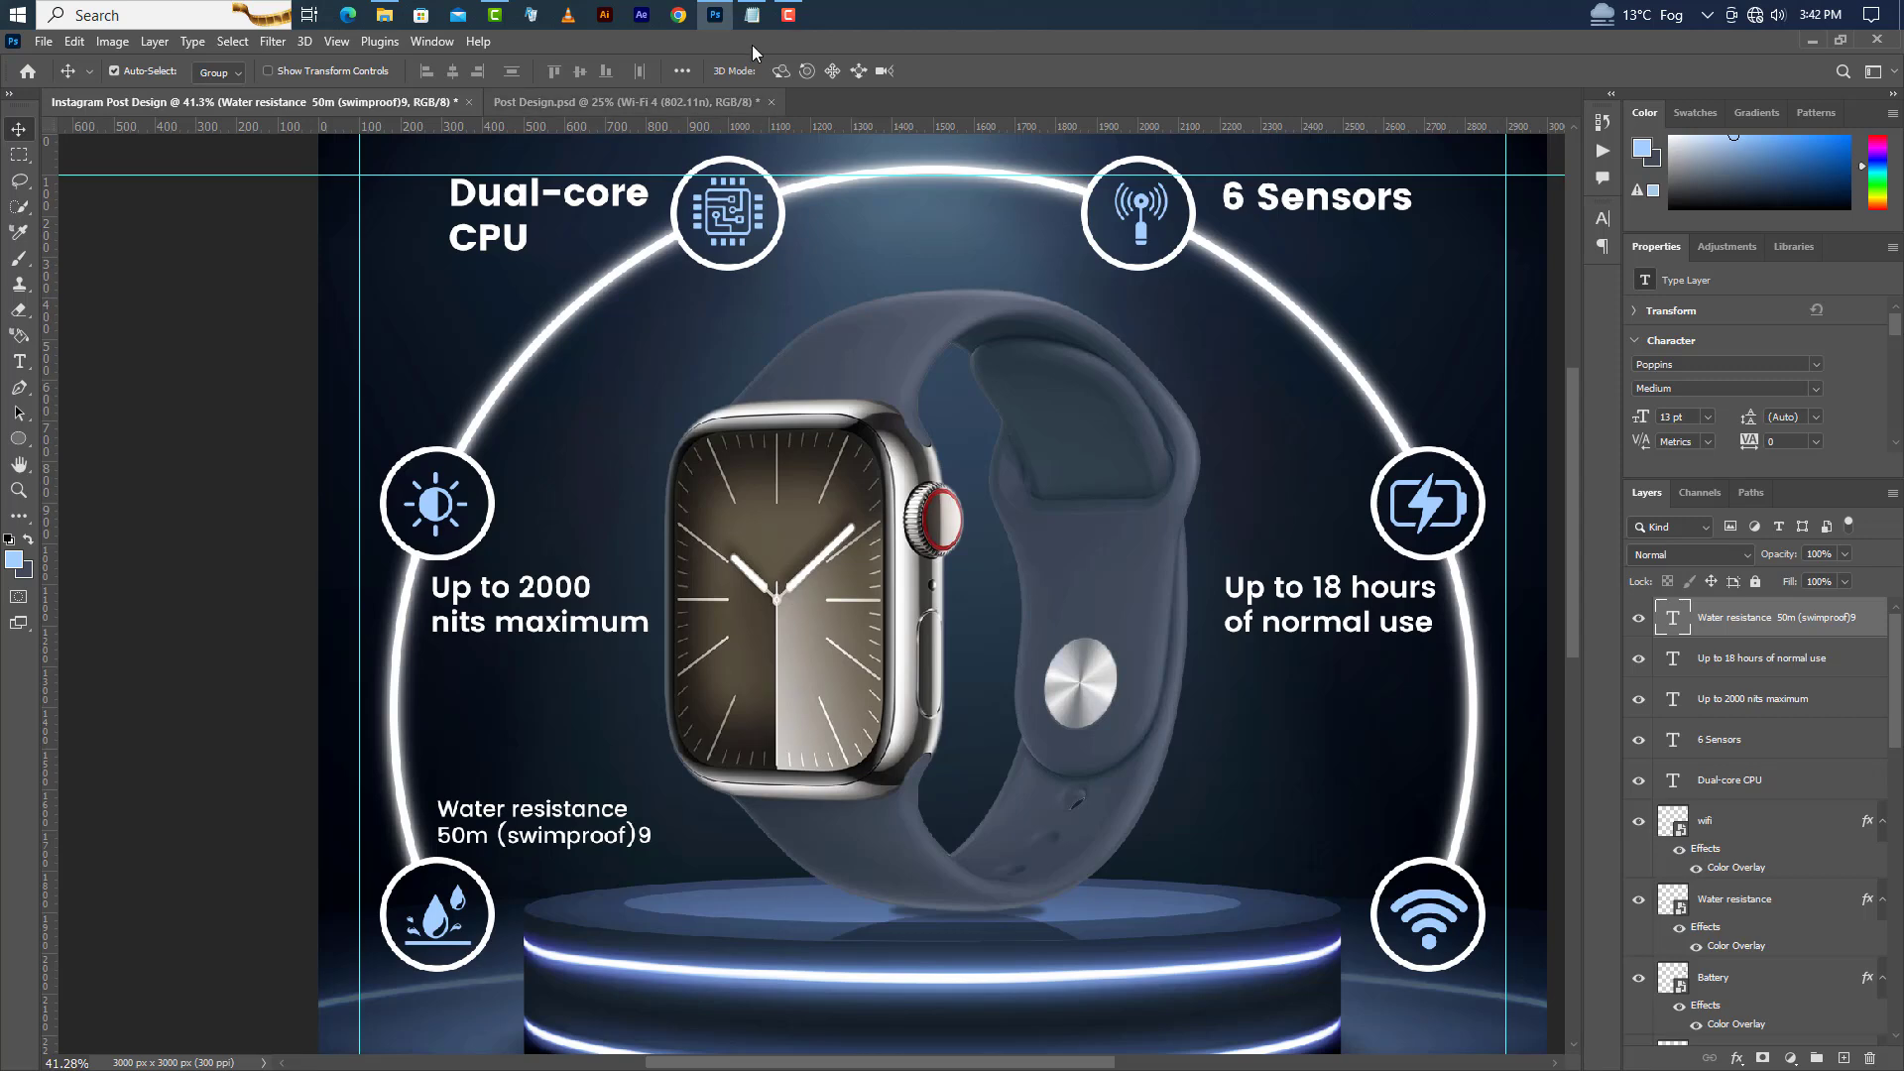
# Switch to Notepad and copy the line "Wi-Fi 4 (802.11n)".
pyautogui.click(750, 14)
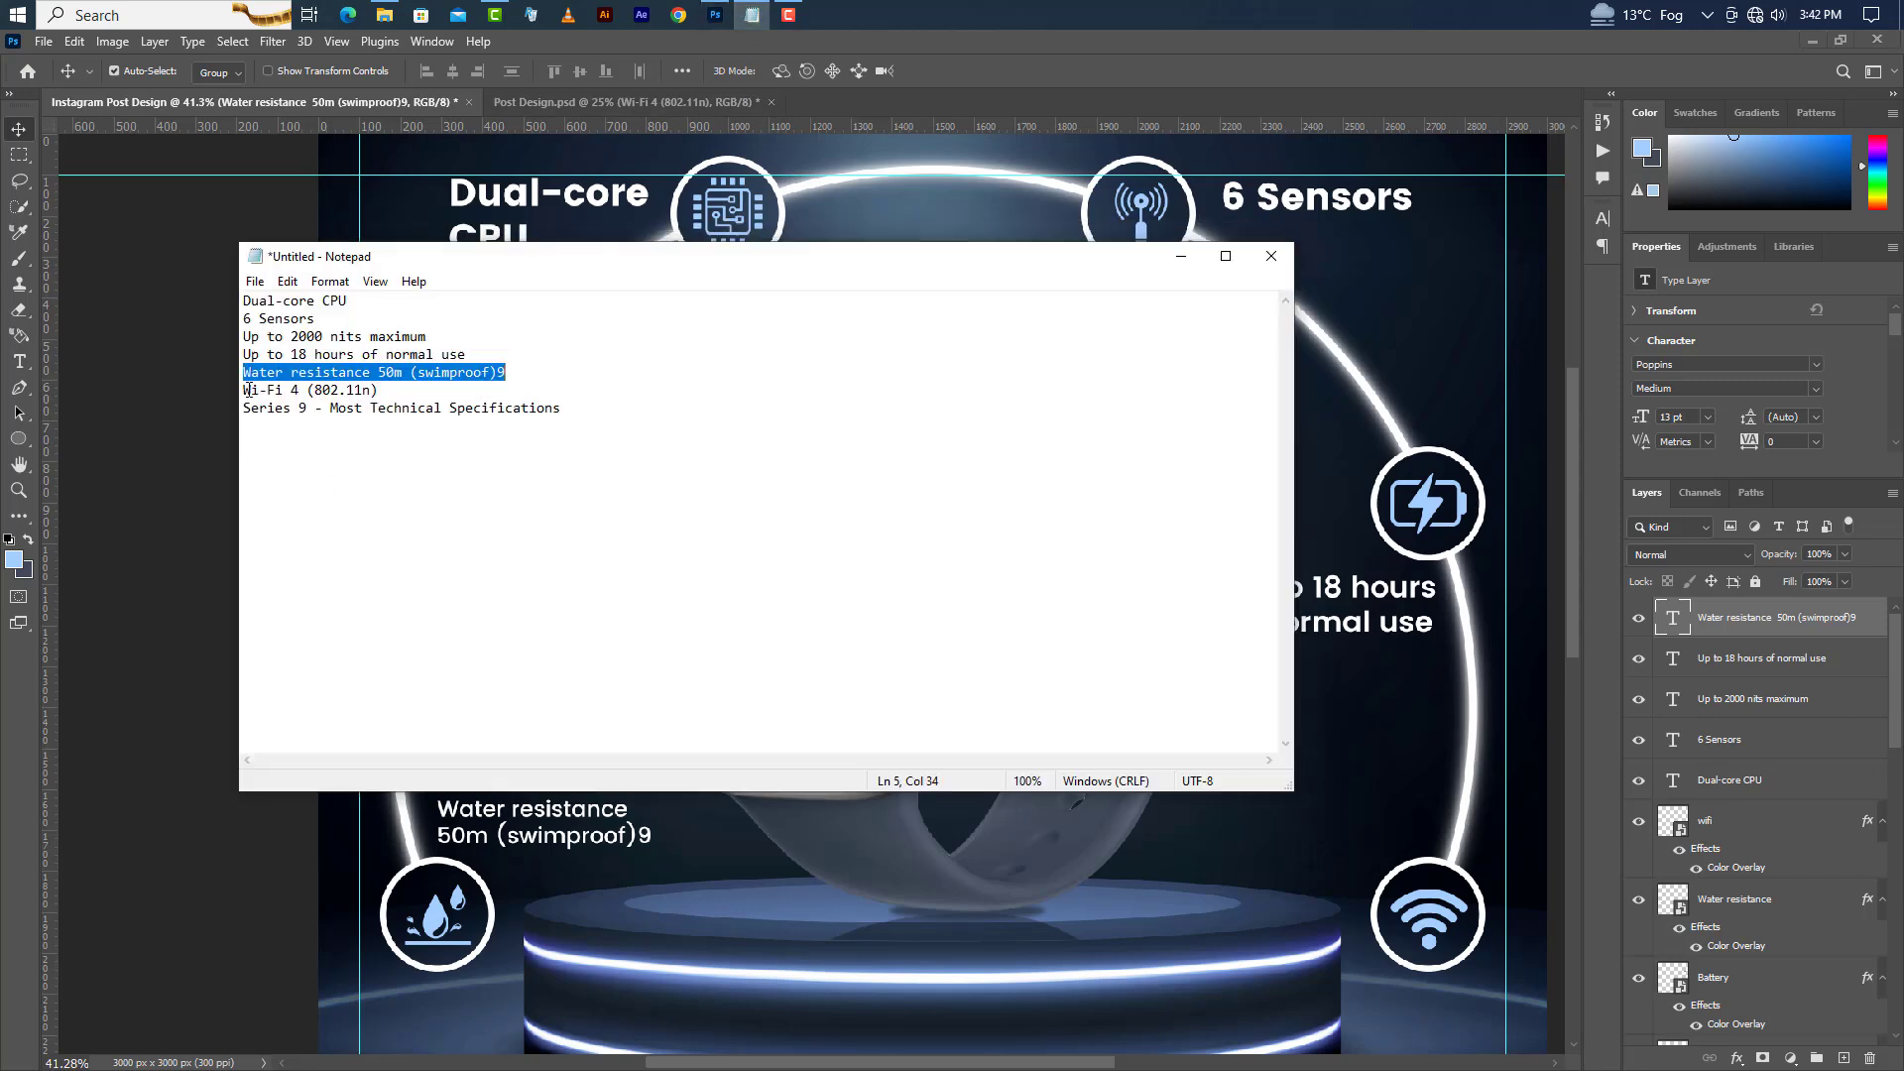
pyautogui.moveTo(248, 390); pyautogui.dragTo(380, 390)
pyautogui.rightClick(359, 389)
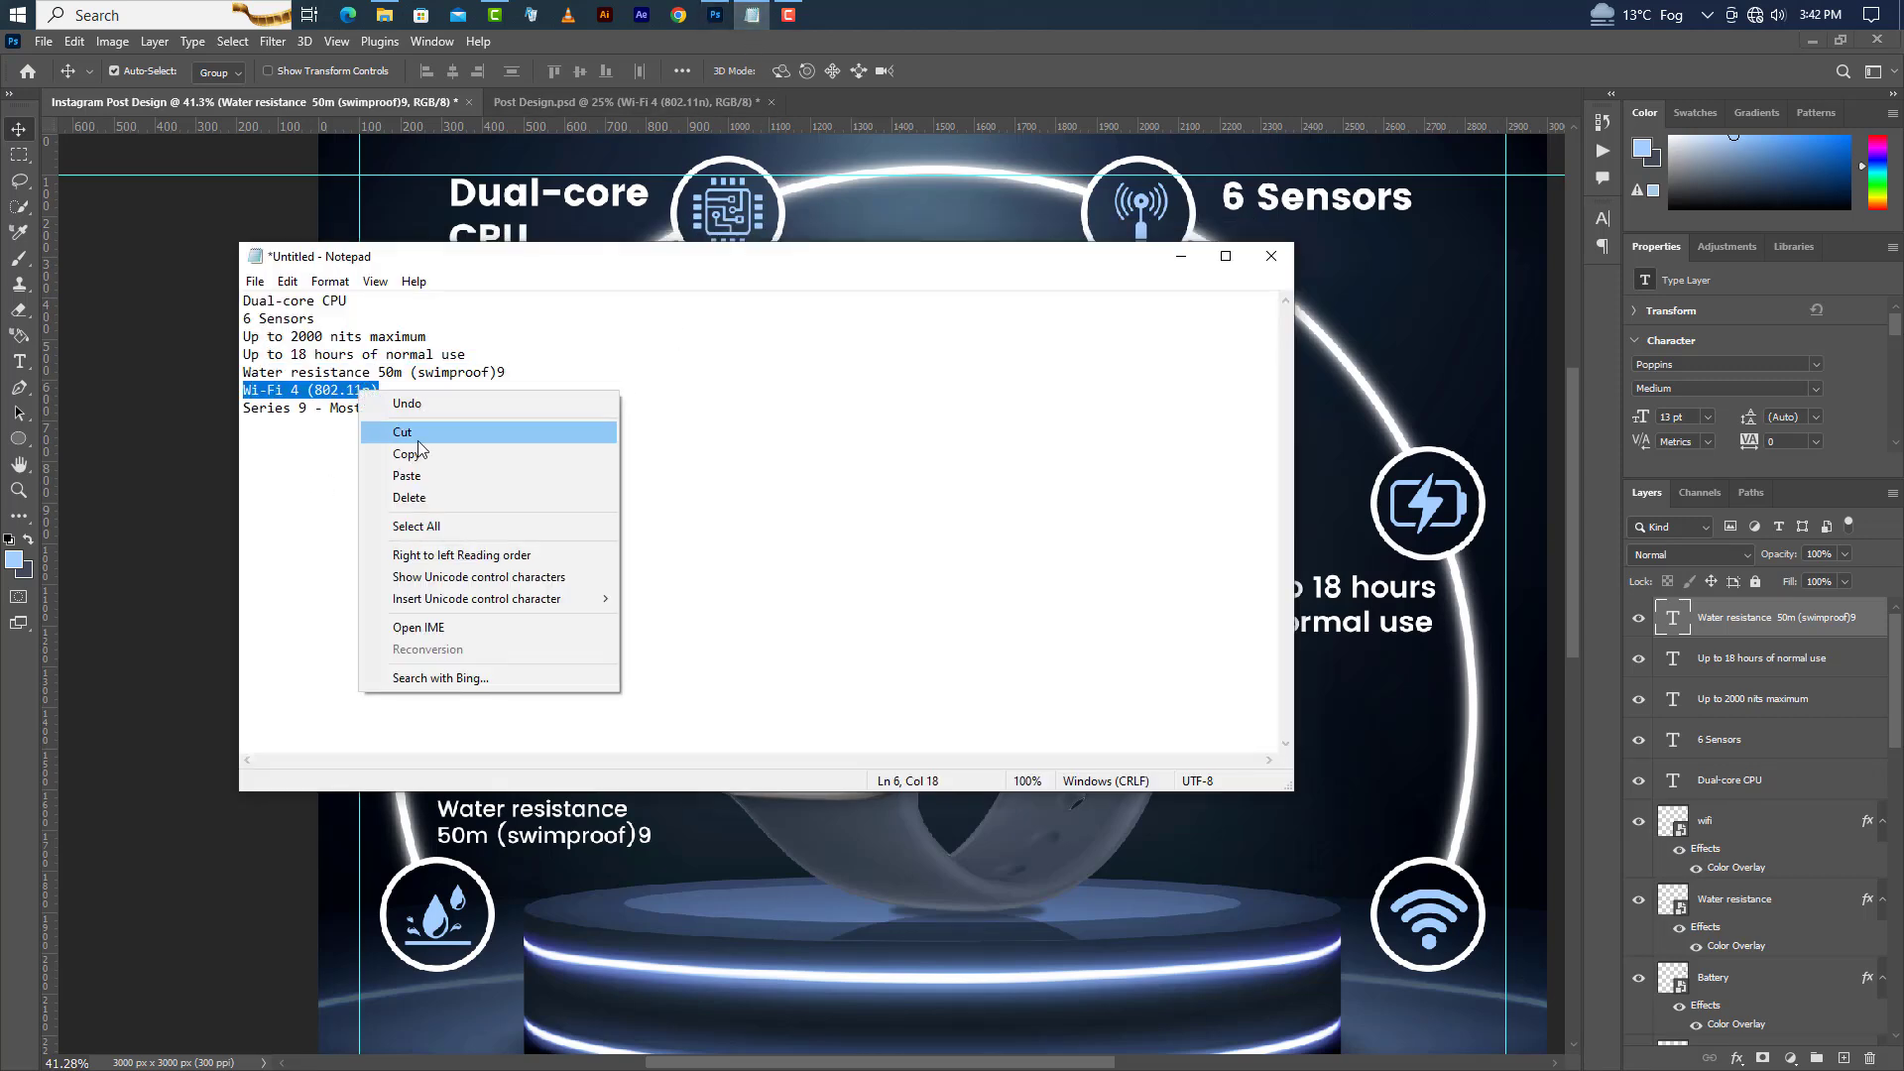
pyautogui.click(419, 454)
pyautogui.click(1408, 295)
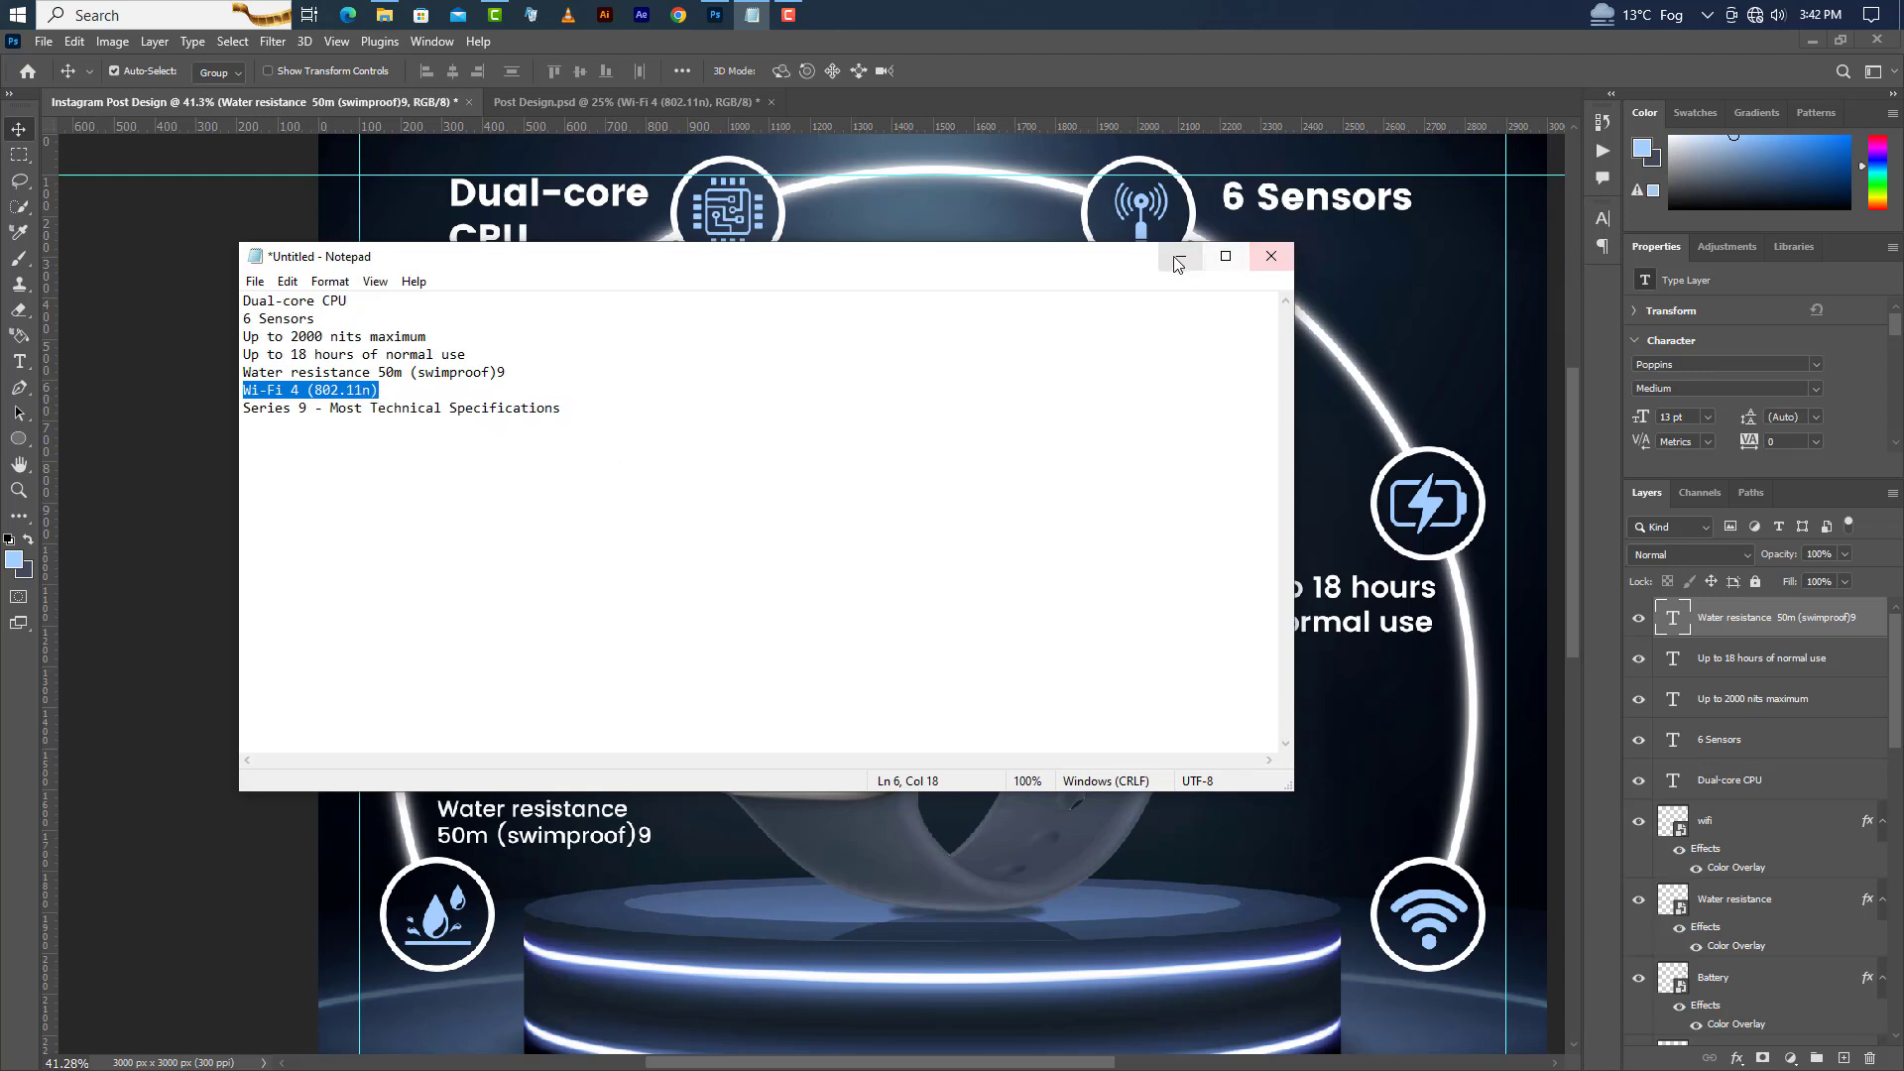
# Paste "Wi-Fi 4 (802.11n)" as a new text label above the Wi-Fi circle.
pyautogui.click(19, 361)
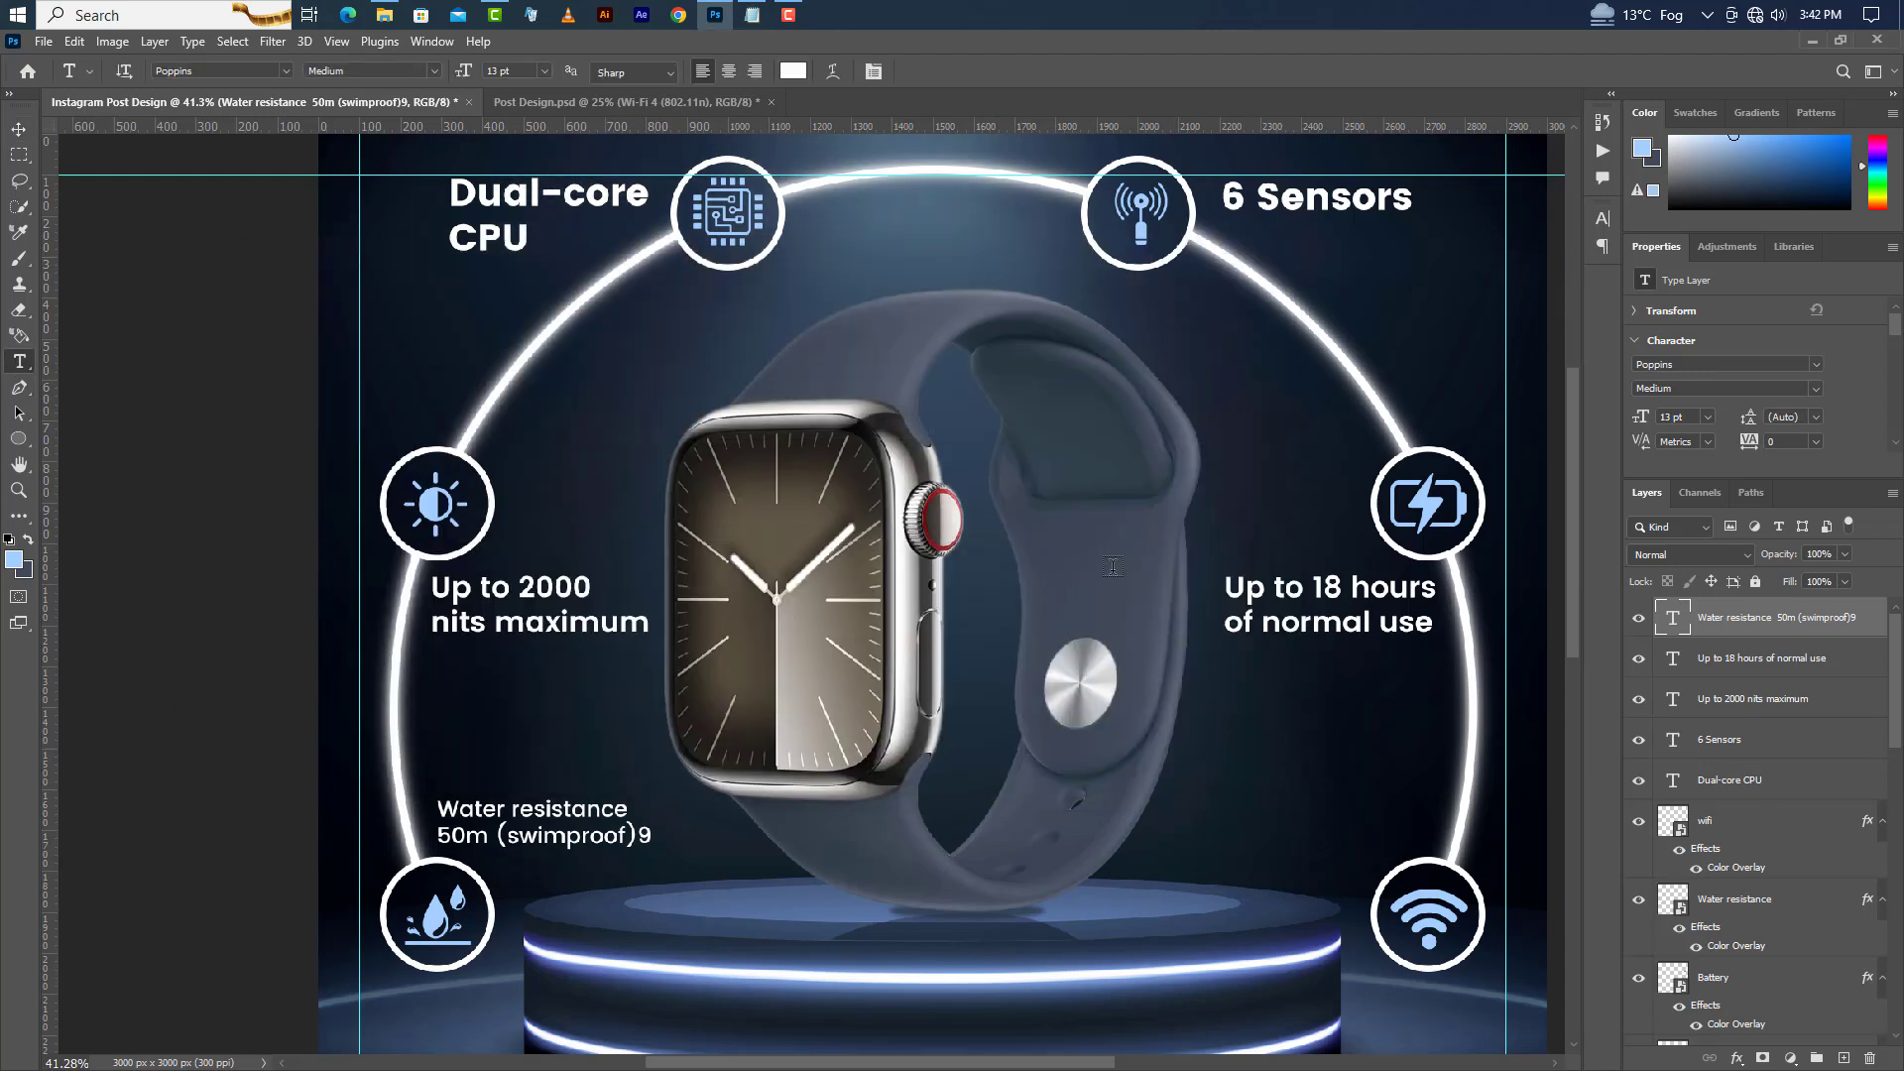
pyautogui.click(1218, 831)
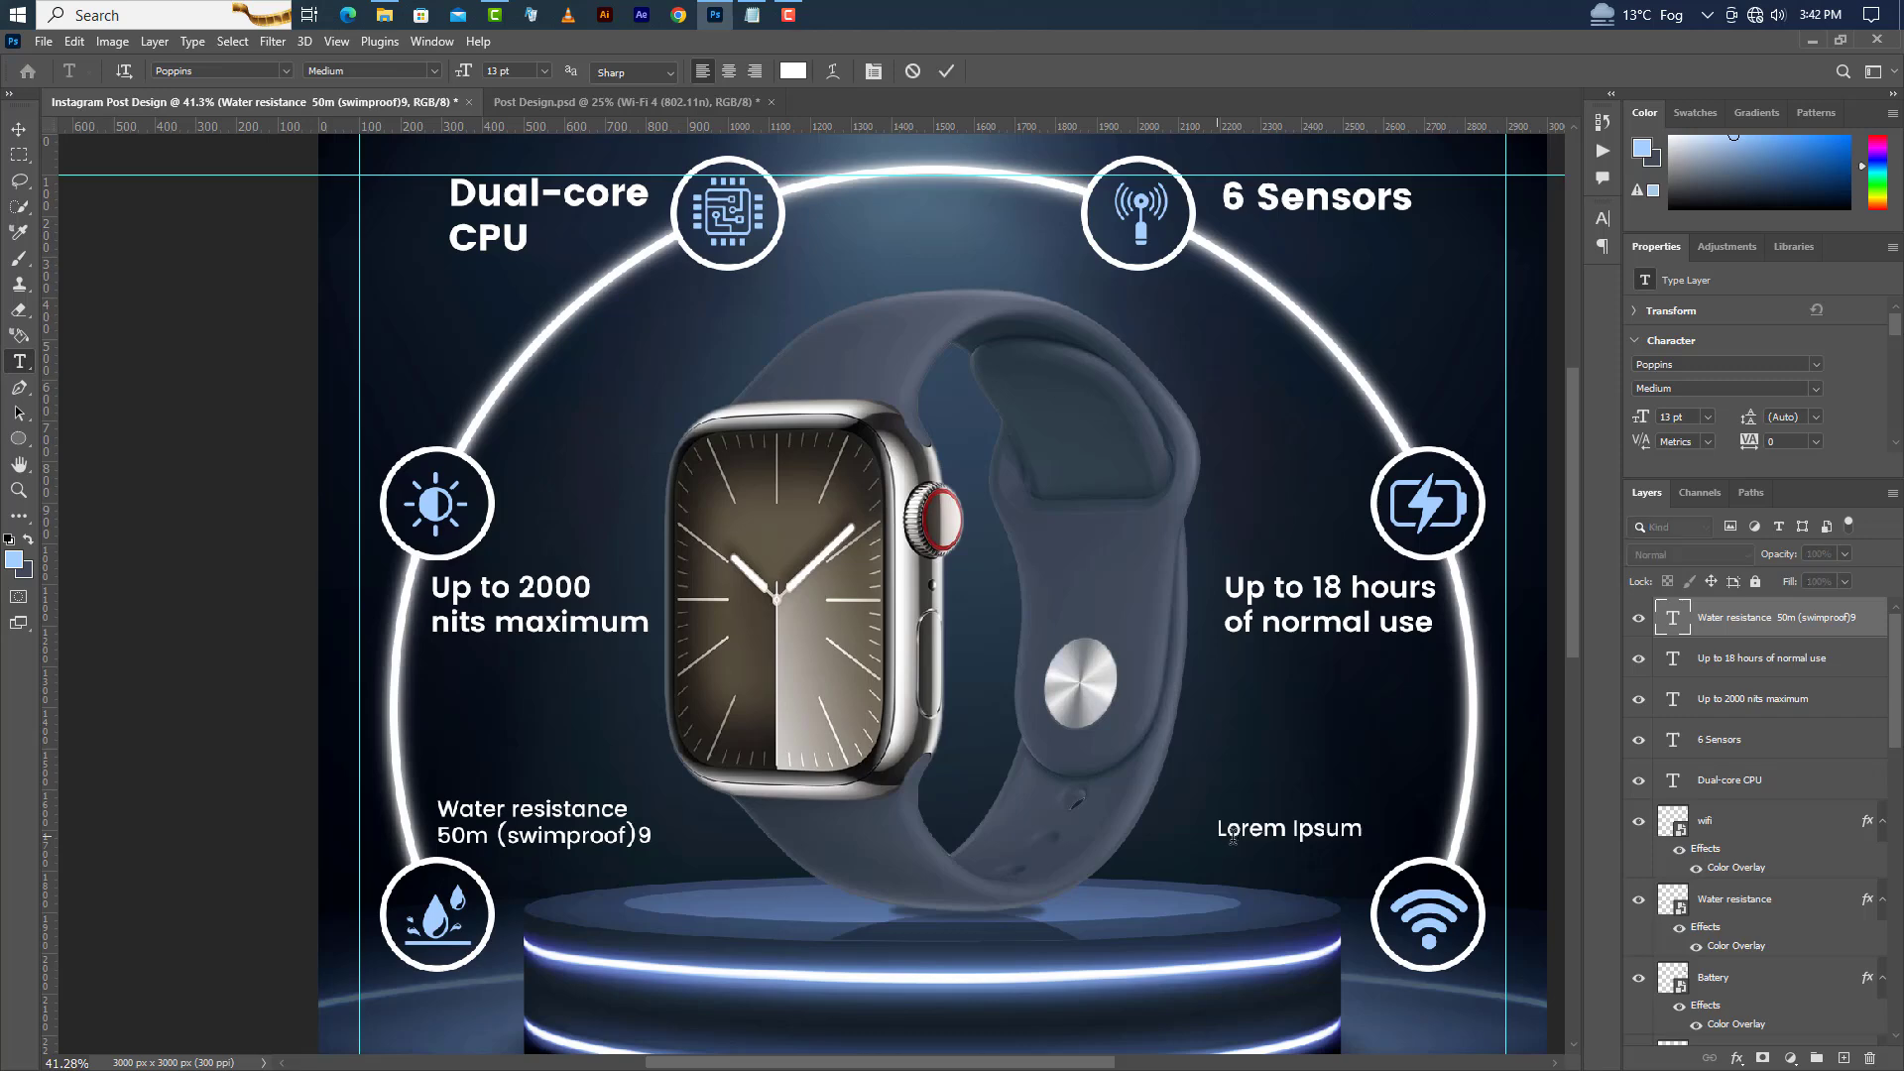
pyautogui.rightClick(1246, 831)
pyautogui.click(1303, 516)
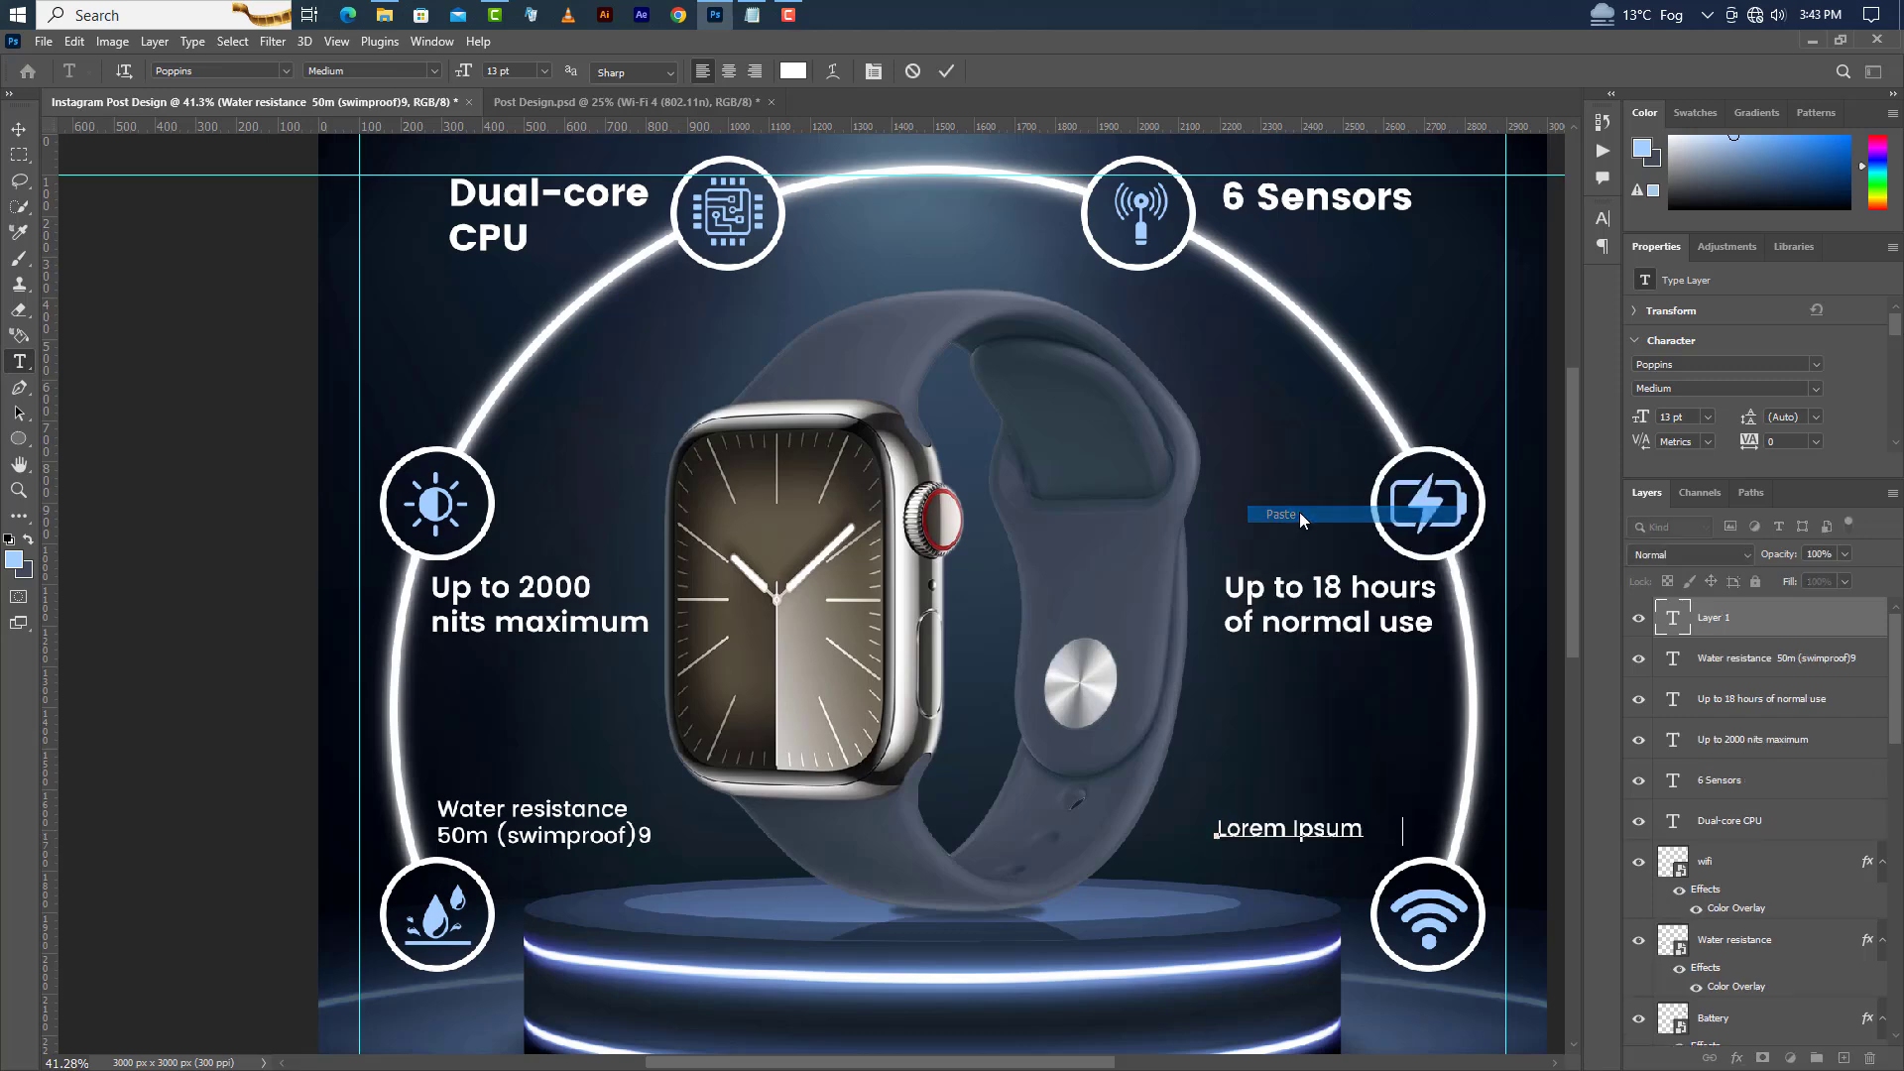
pyautogui.click(946, 70)
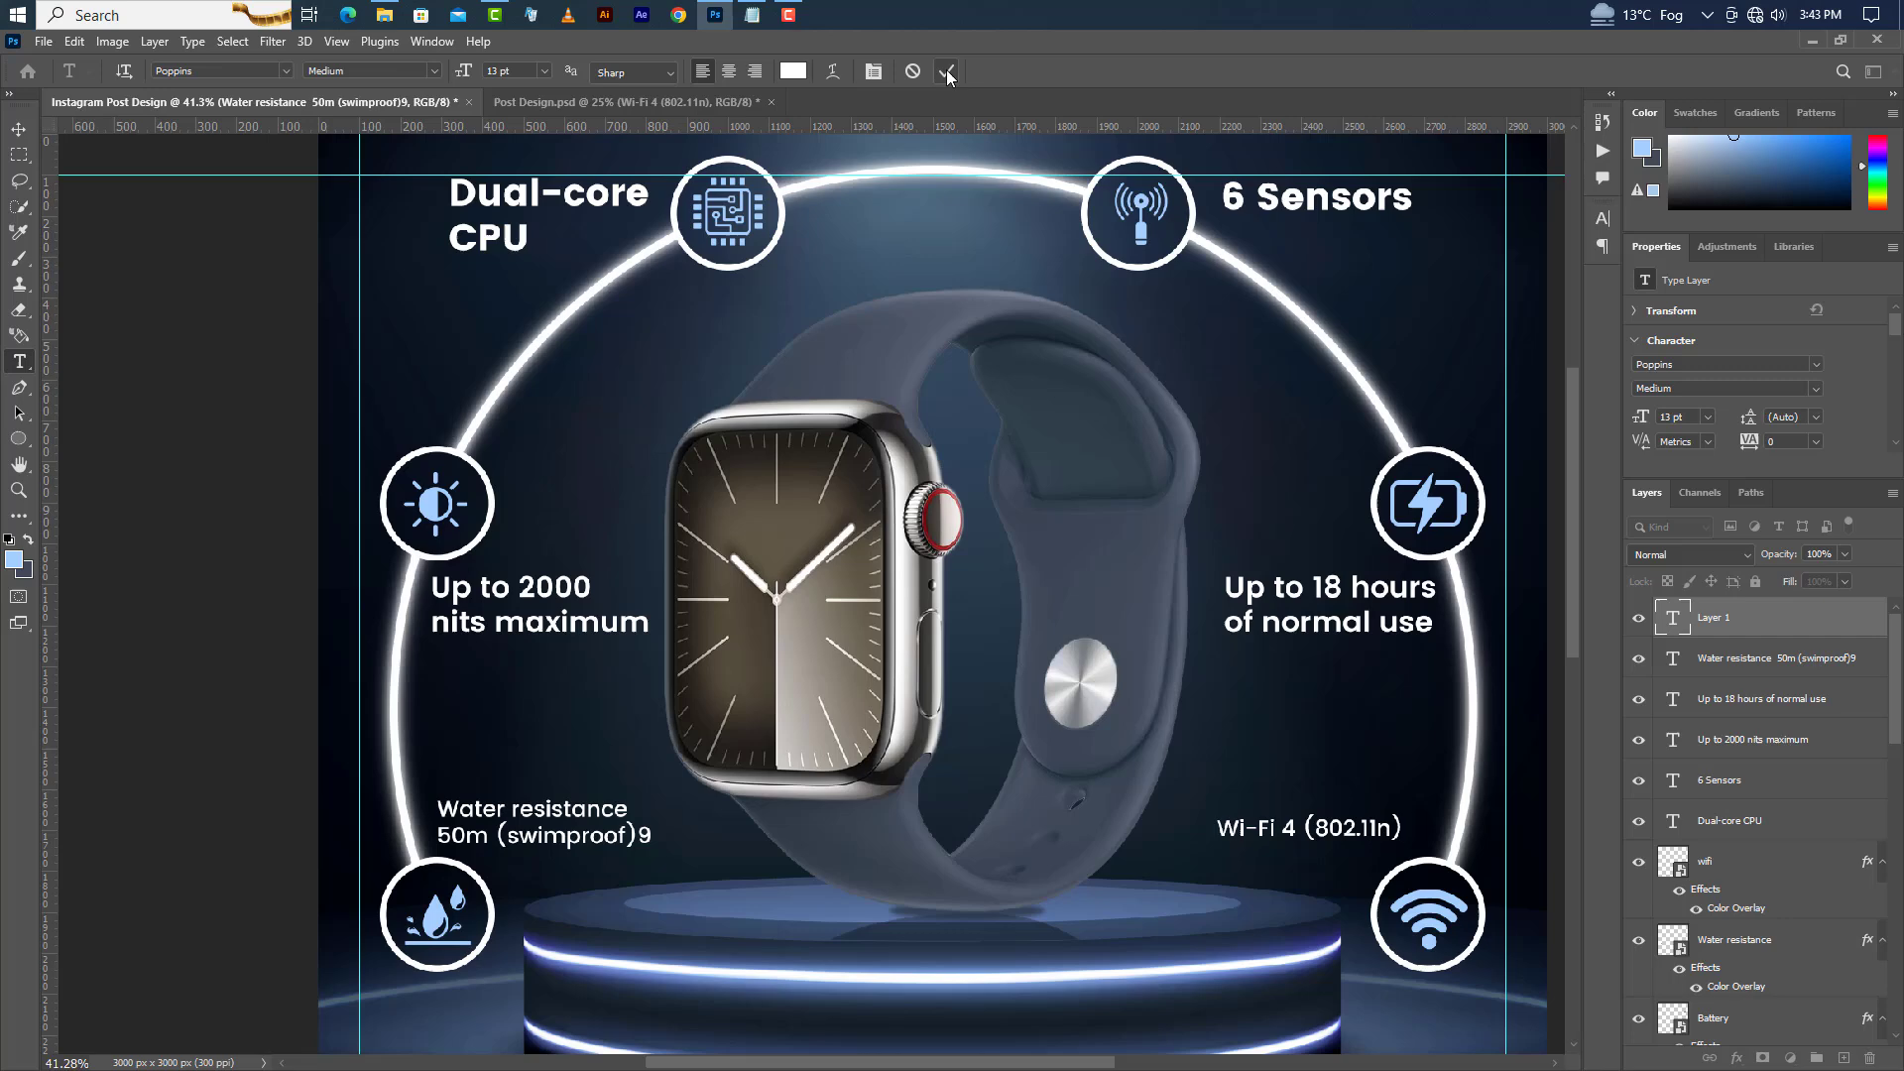
# Nudge the Wi-Fi label a little to the right and slightly up.
pyautogui.click(20, 130)
pyautogui.press('Right')
pyautogui.press('Right')
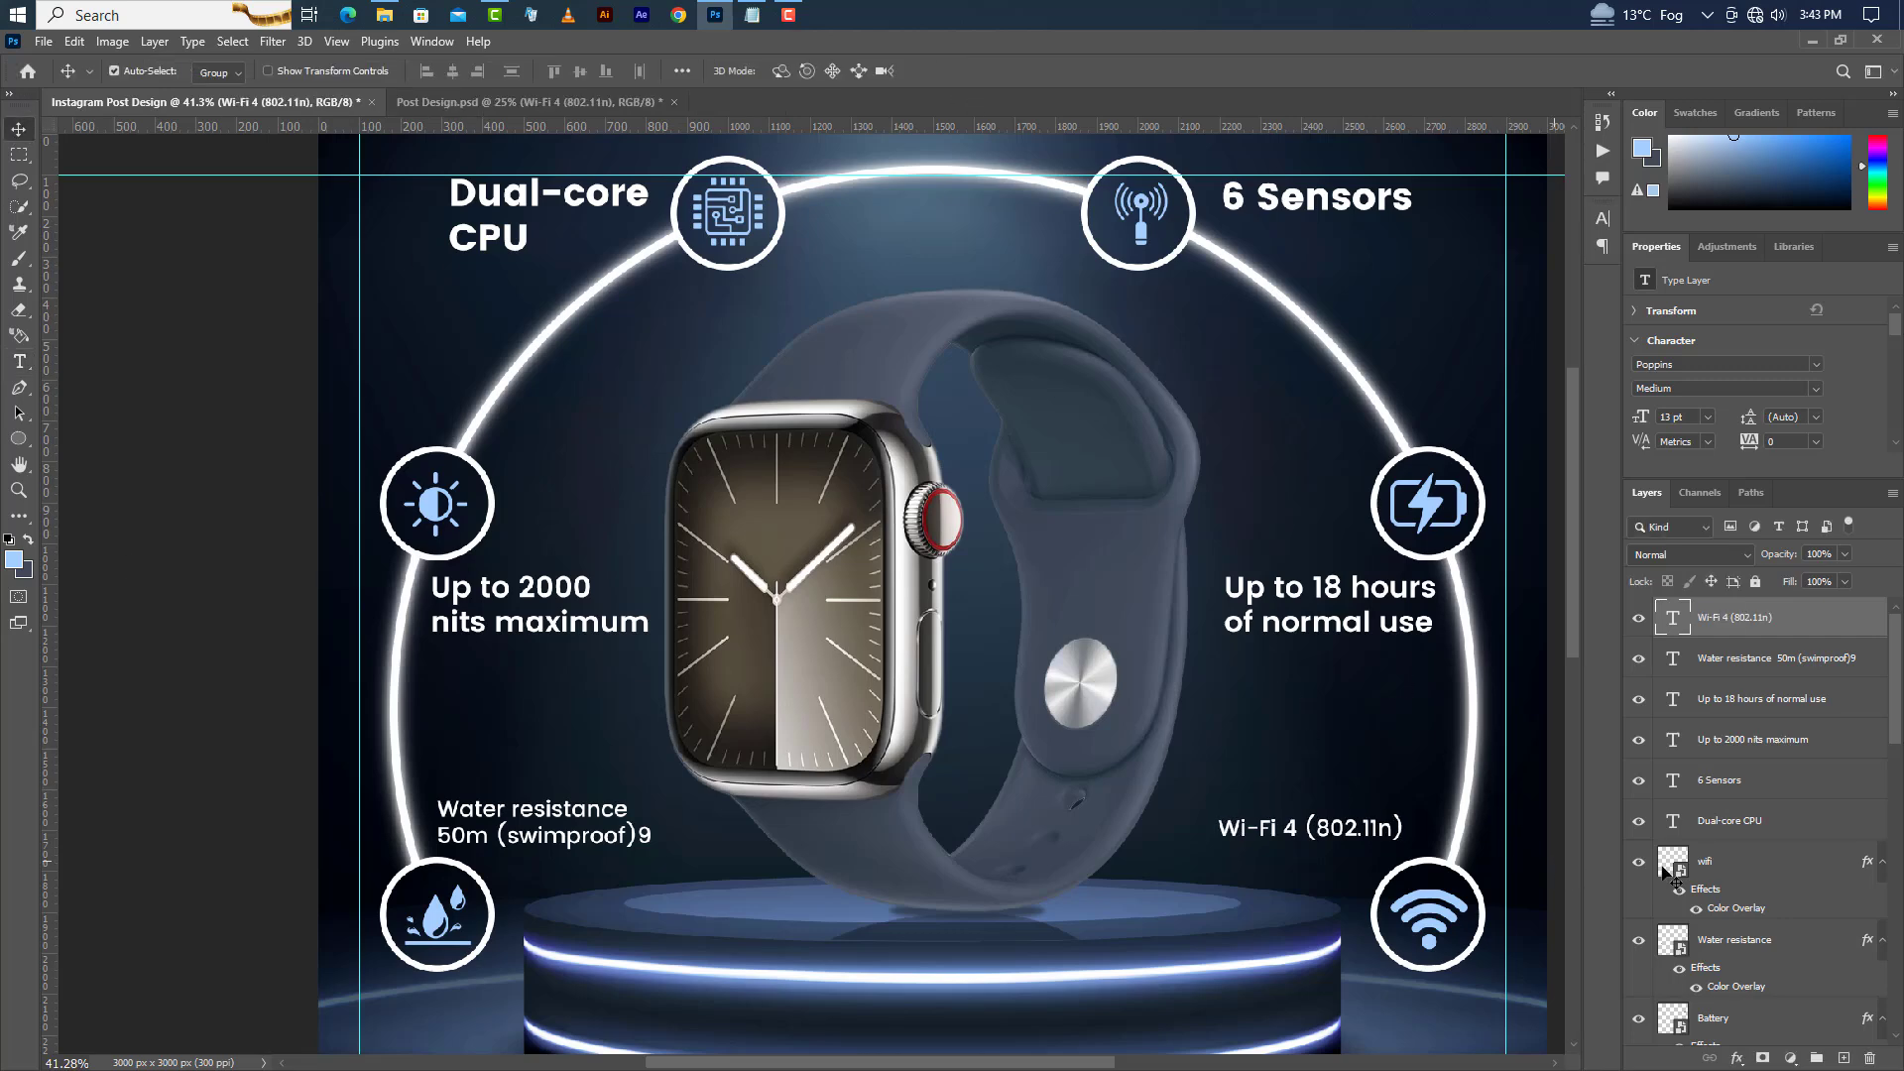
pyautogui.hotkey('shift', 'Right')
pyautogui.hotkey('shift', 'Right')
pyautogui.hotkey('shift', 'Right')
pyautogui.hotkey('shift', 'Right')
pyautogui.hotkey('shift', 'Right')
pyautogui.hotkey('shift', 'Right')
pyautogui.hotkey('shift', 'Right')
pyautogui.press('ctrl')
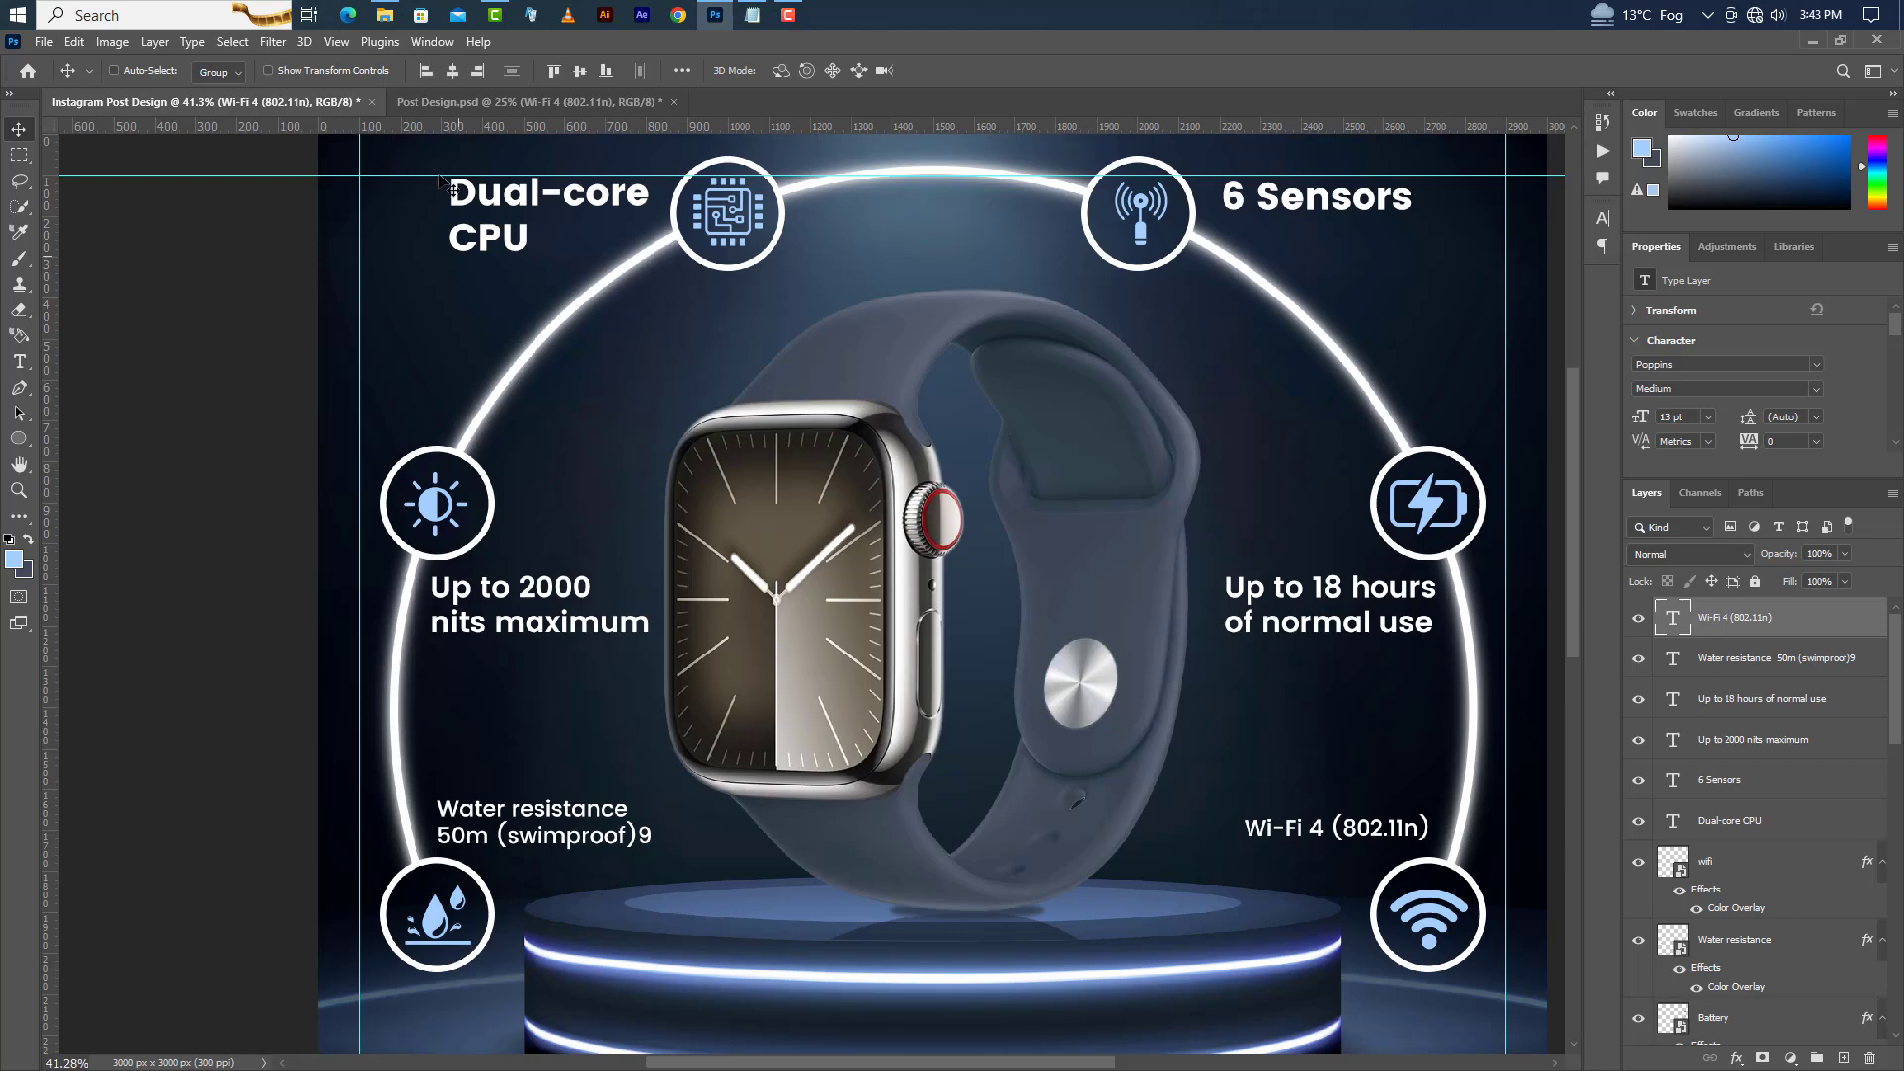
pyautogui.hotkey('shift', 'Up')
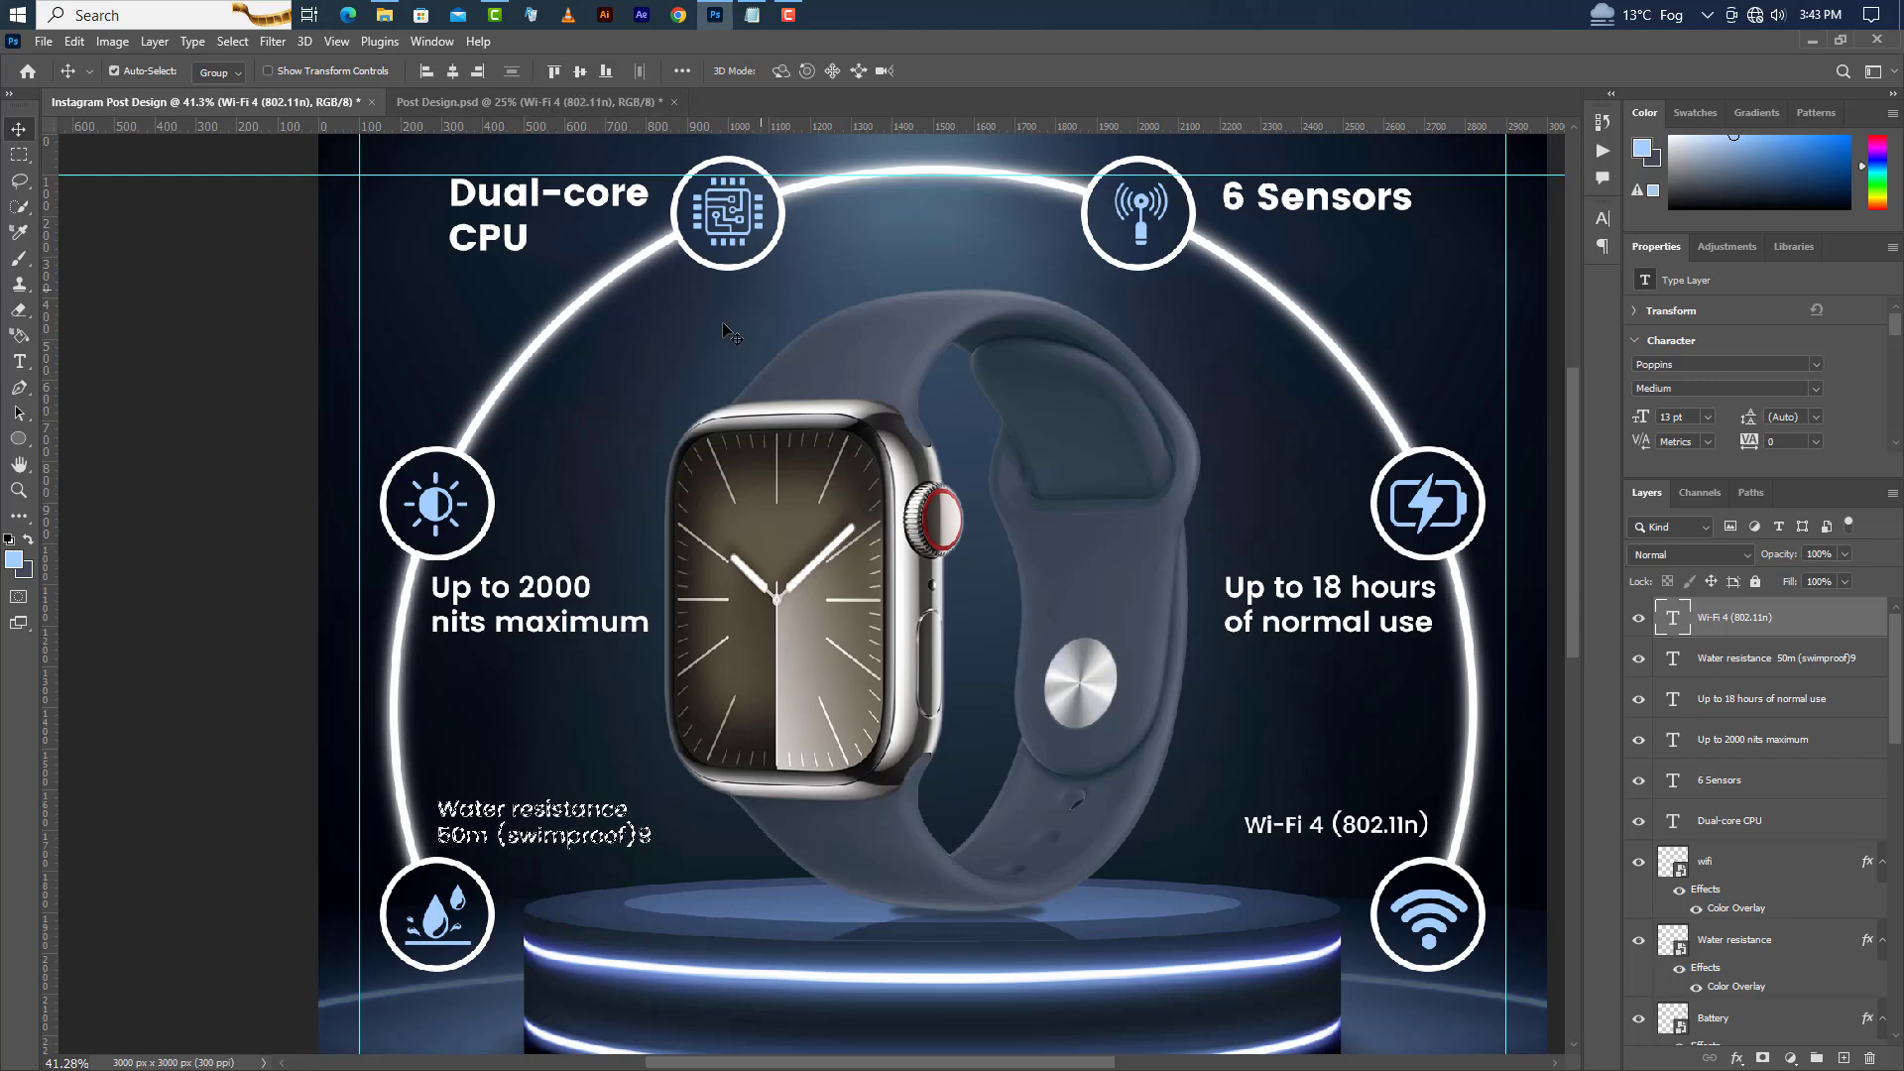
# Deselect, then add an "Apple Watch" text label below the podium.
pyautogui.click(235, 41)
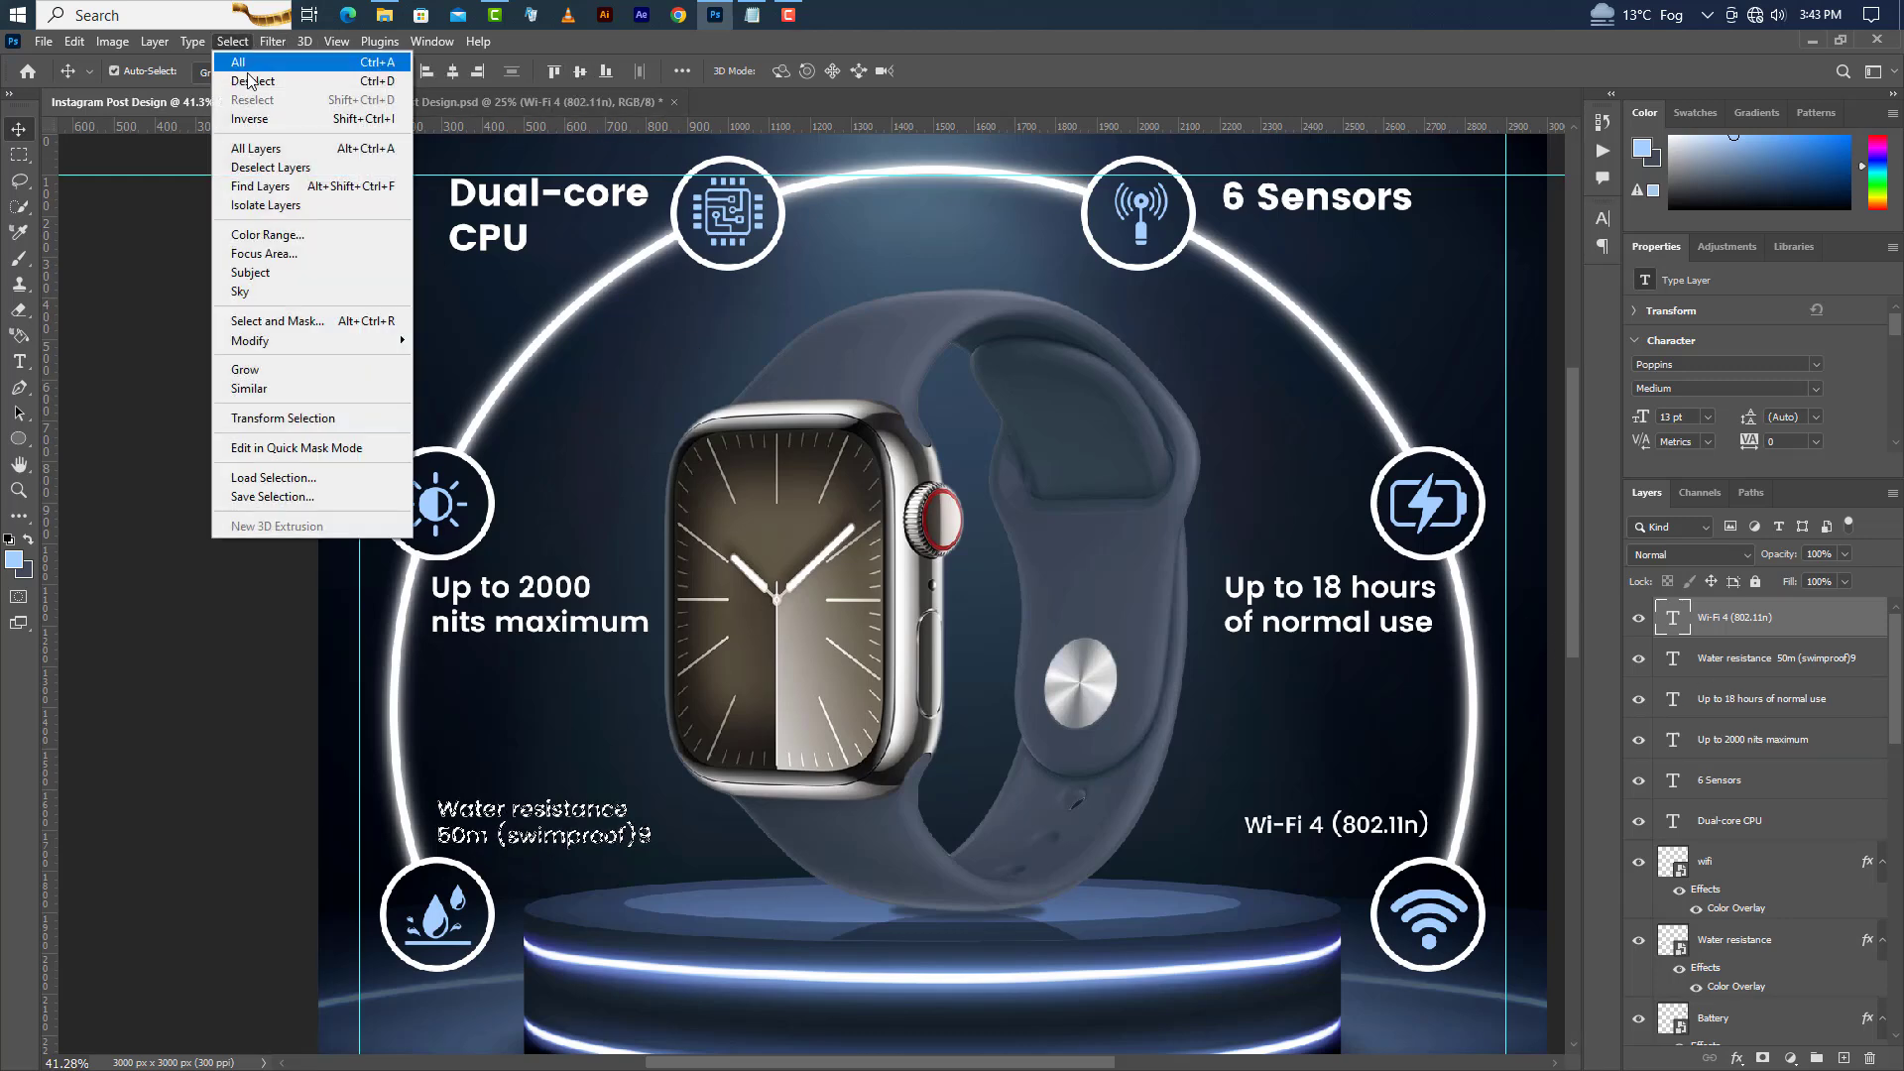
pyautogui.click(249, 81)
pyautogui.scroll(-2, 1026, 397)
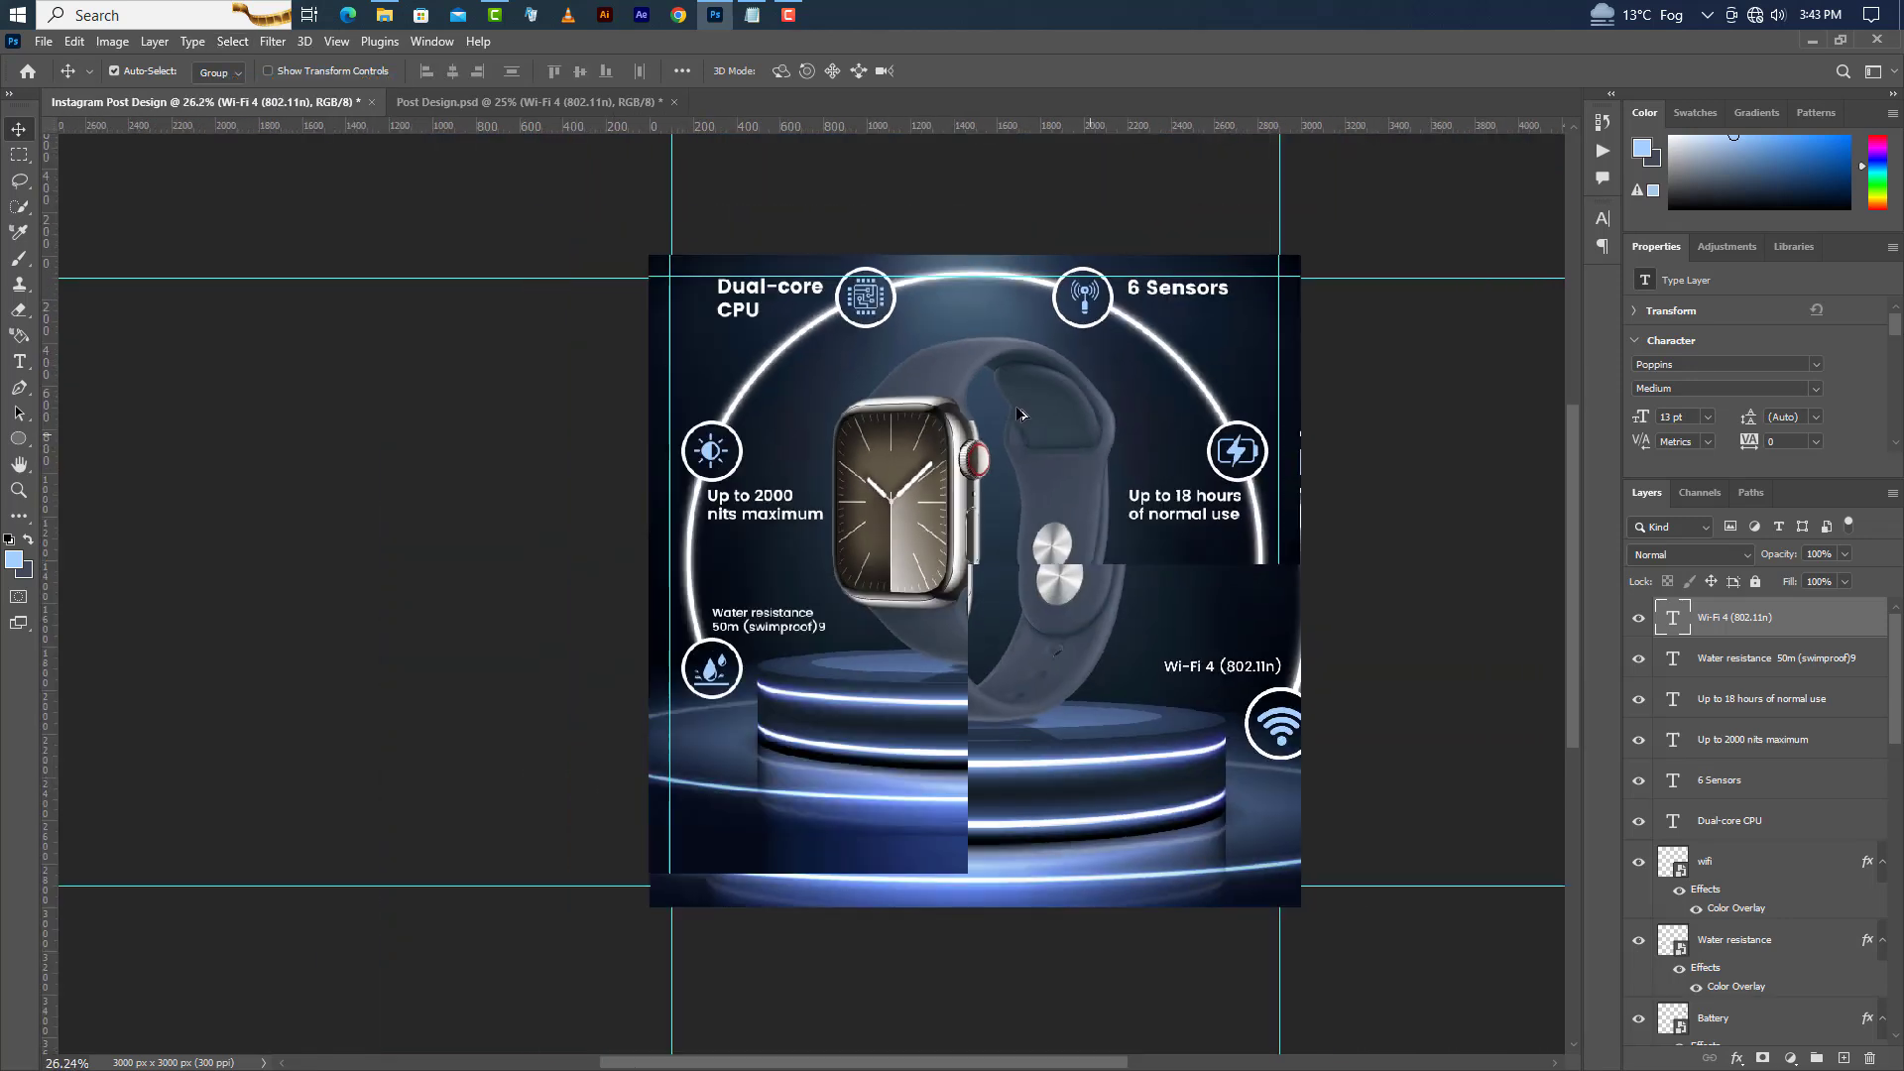
pyautogui.scroll(3, 1183, 831)
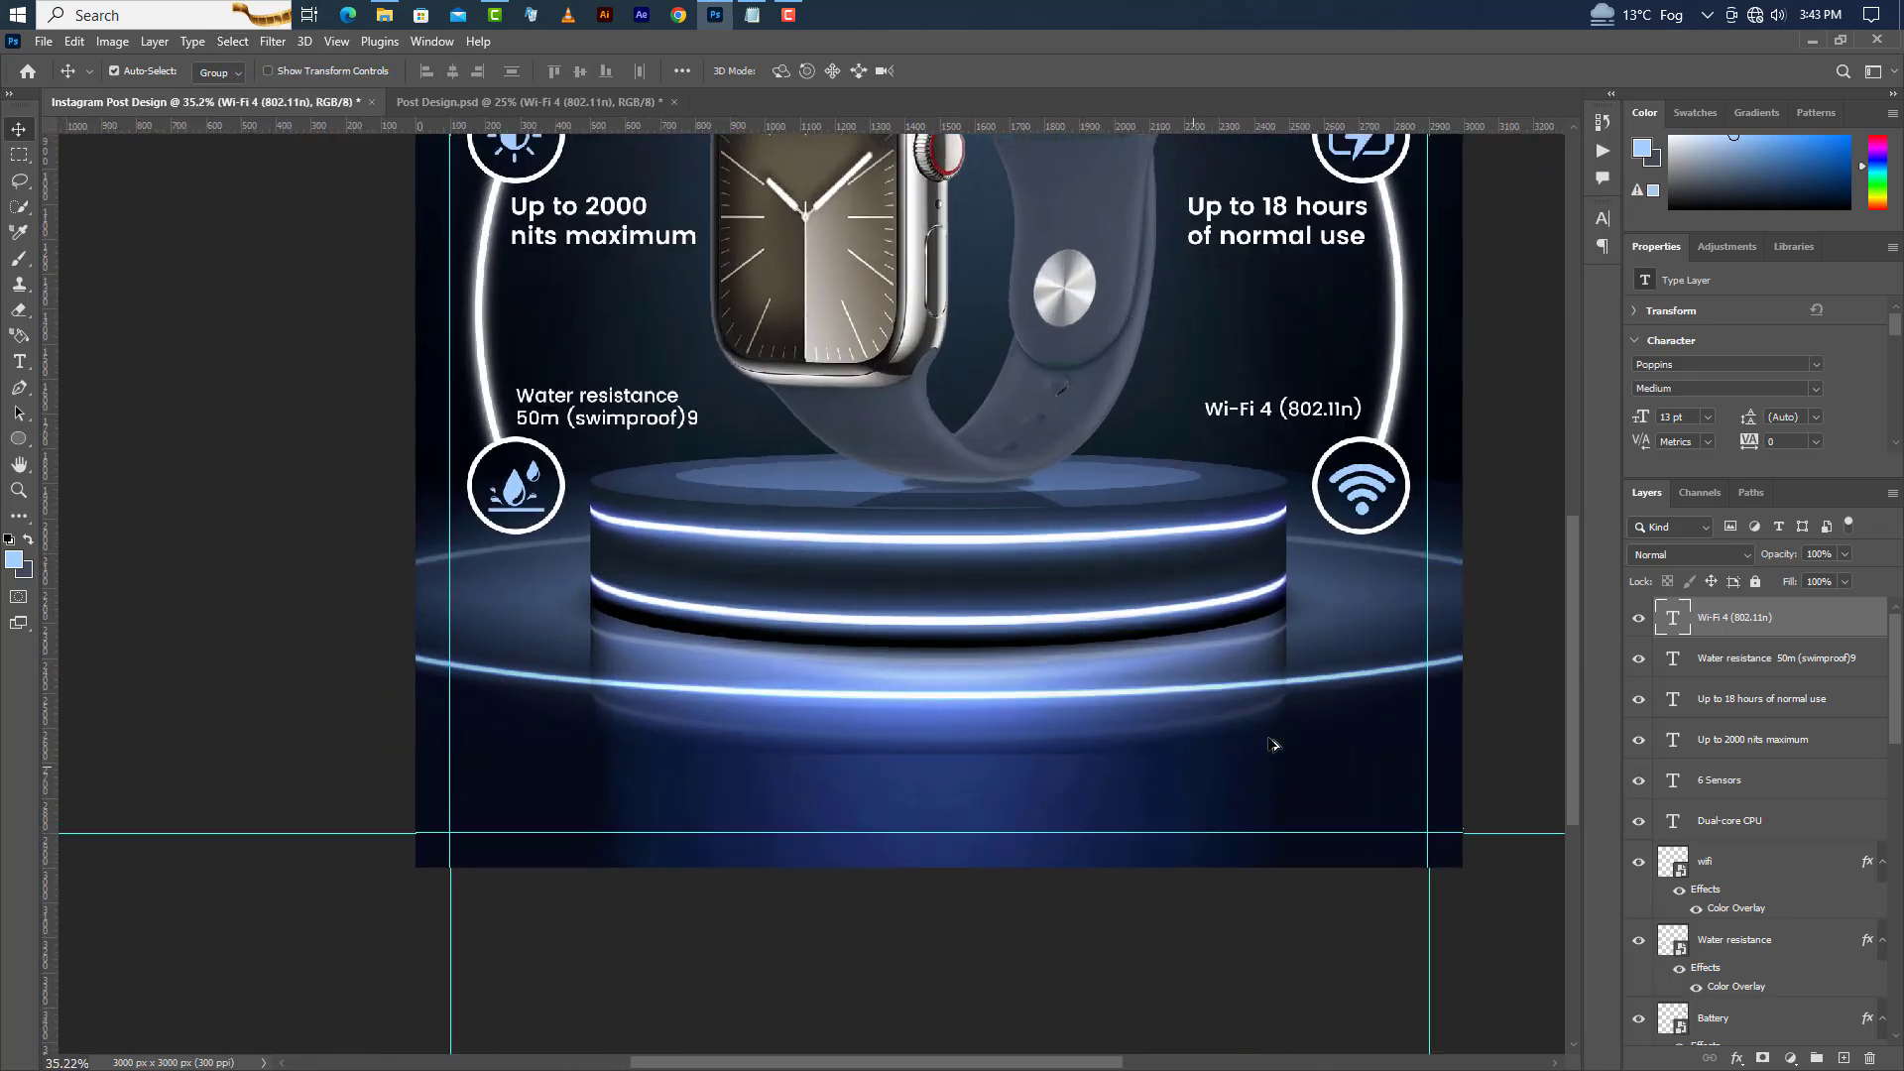
pyautogui.scroll(1, 1272, 744)
pyautogui.click(19, 361)
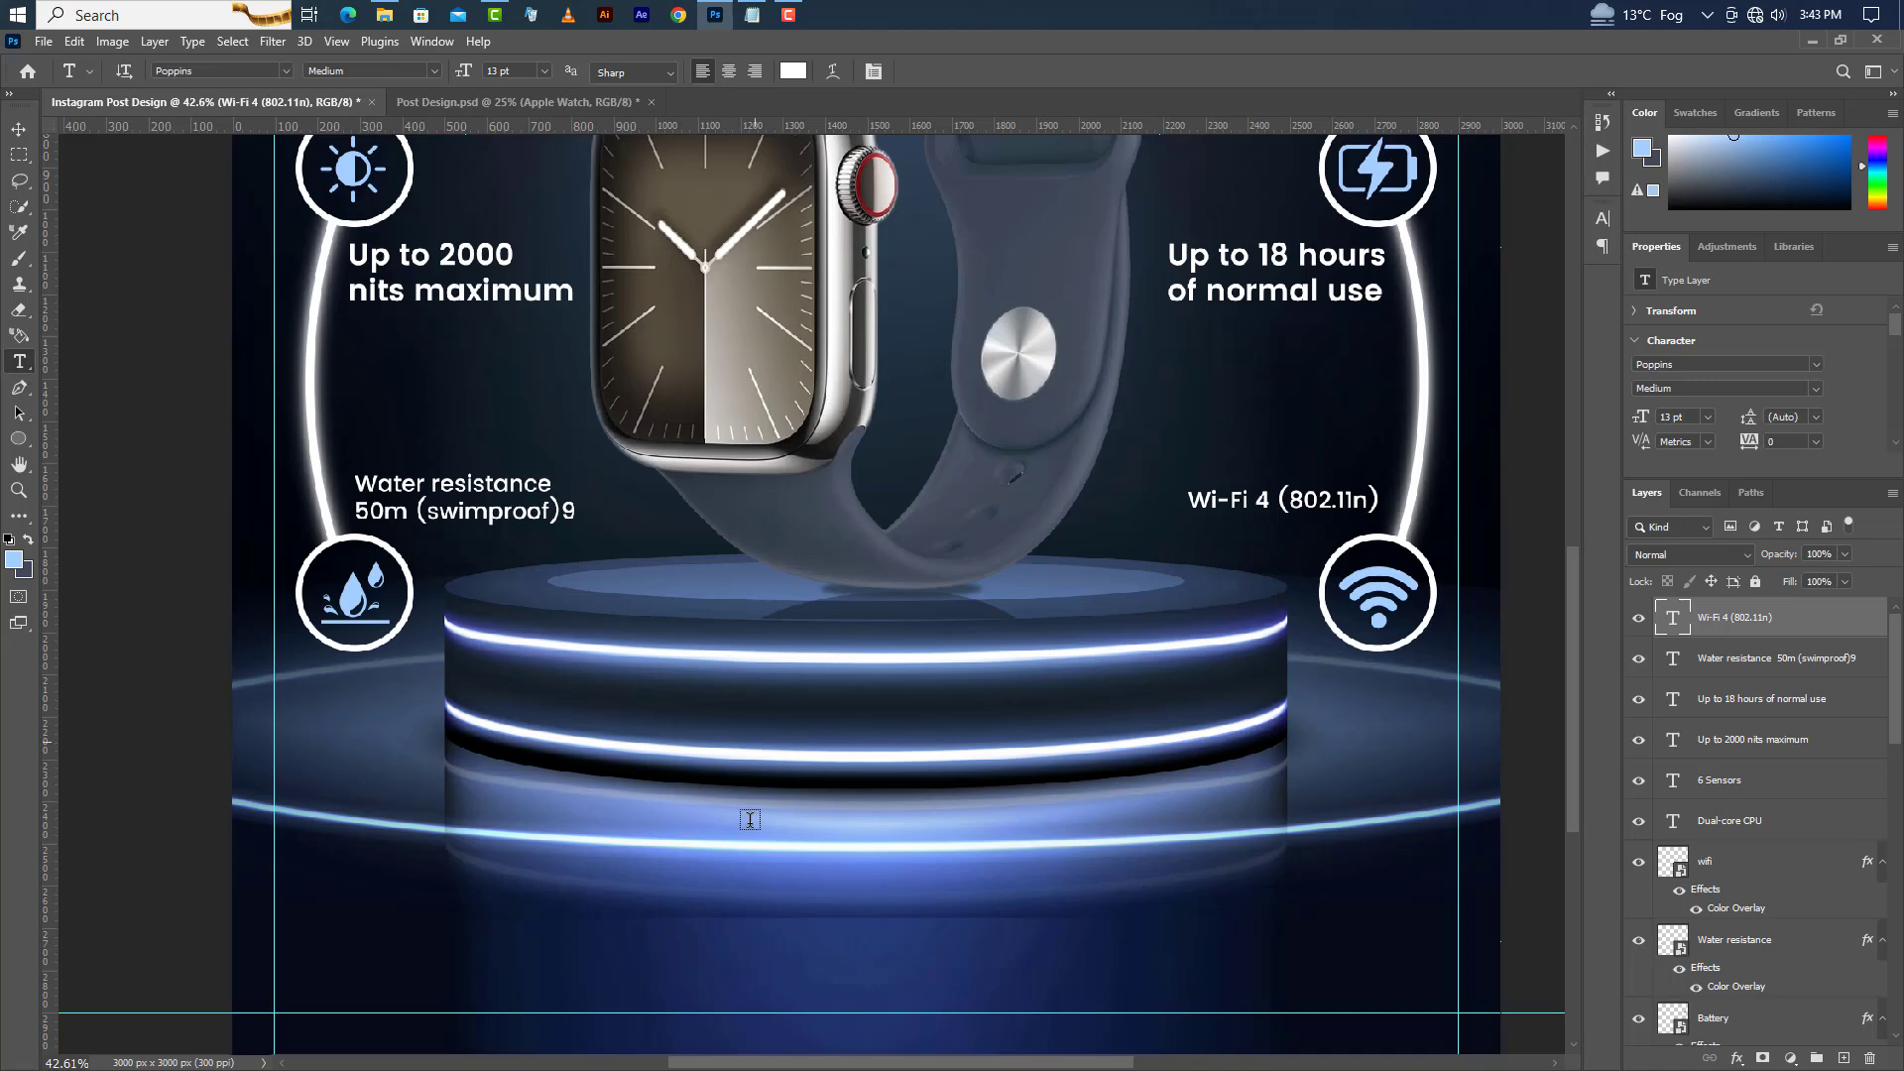
pyautogui.click(477, 924)
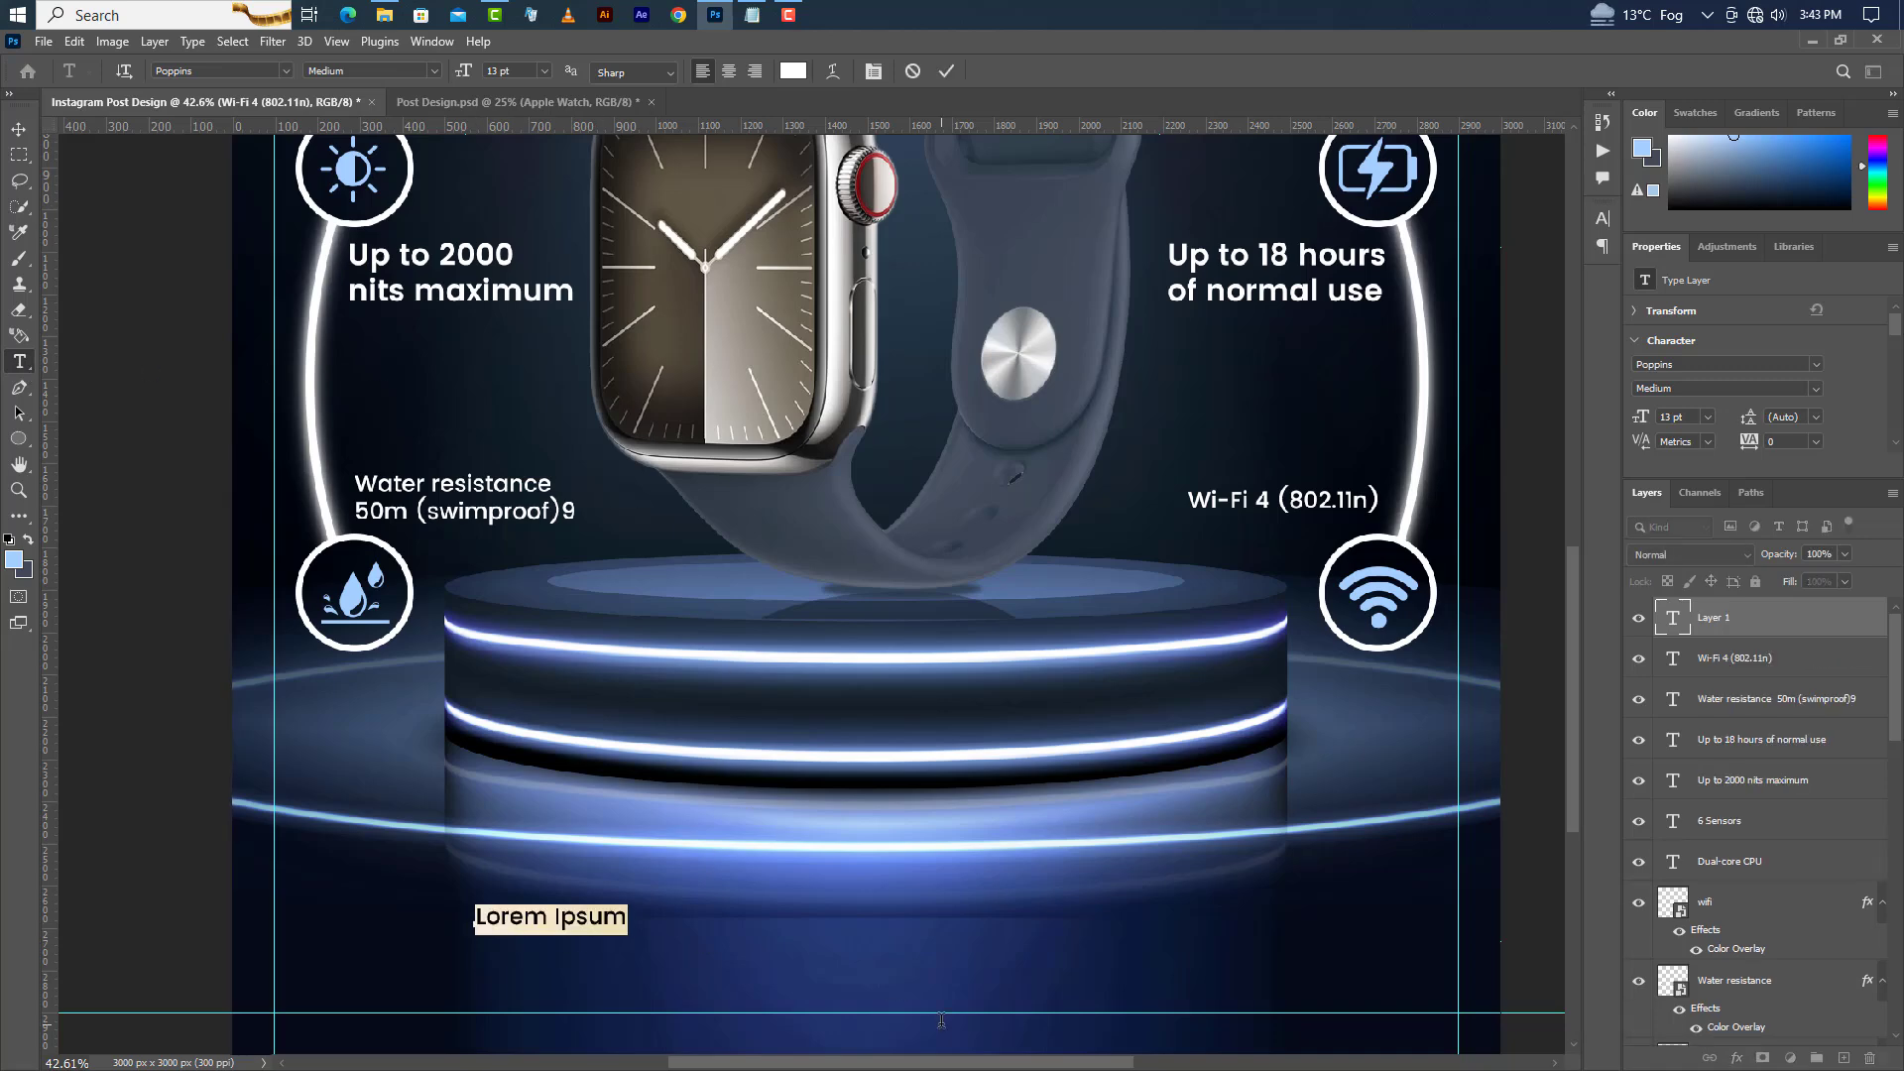
pyautogui.write('Appl')
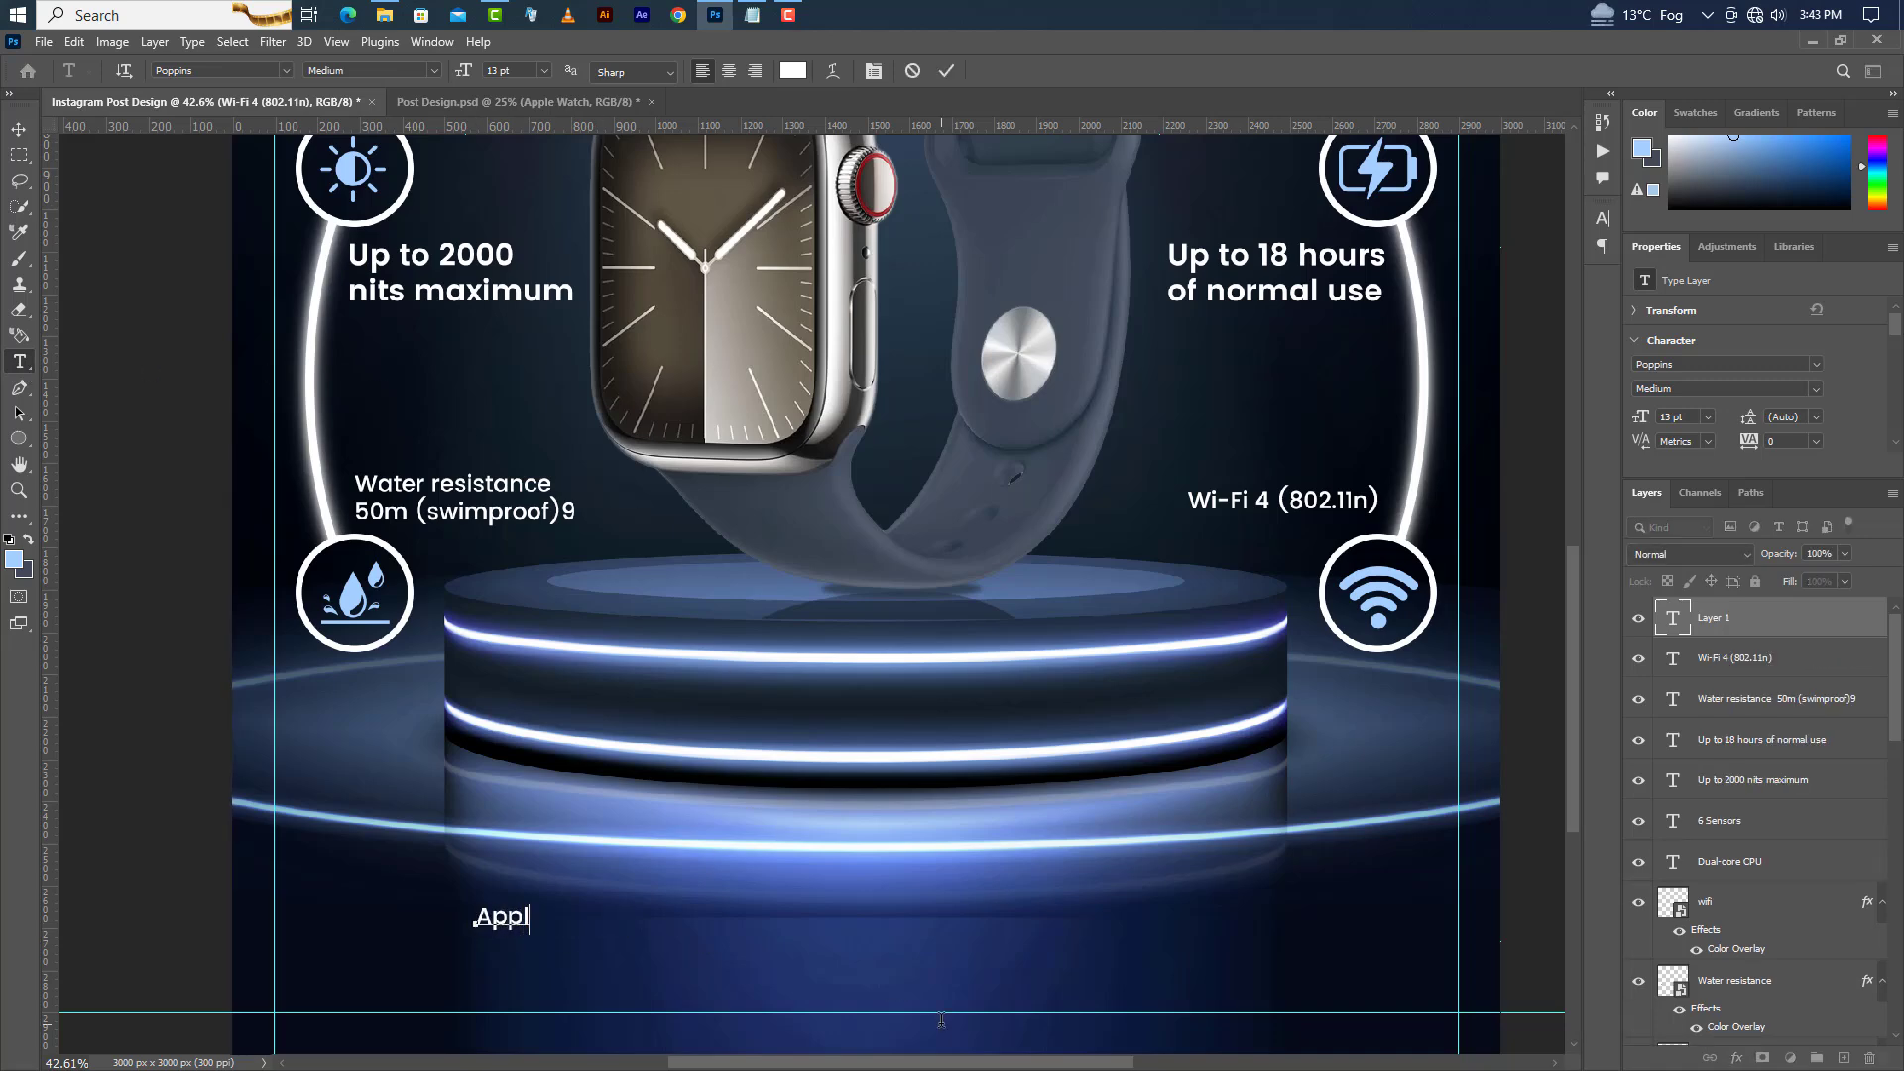
pyautogui.write('e Watch')
pyautogui.click(946, 70)
# Format the Apple Watch title in all caps, Bold weight, at 62 pt.
pyautogui.click(1609, 225)
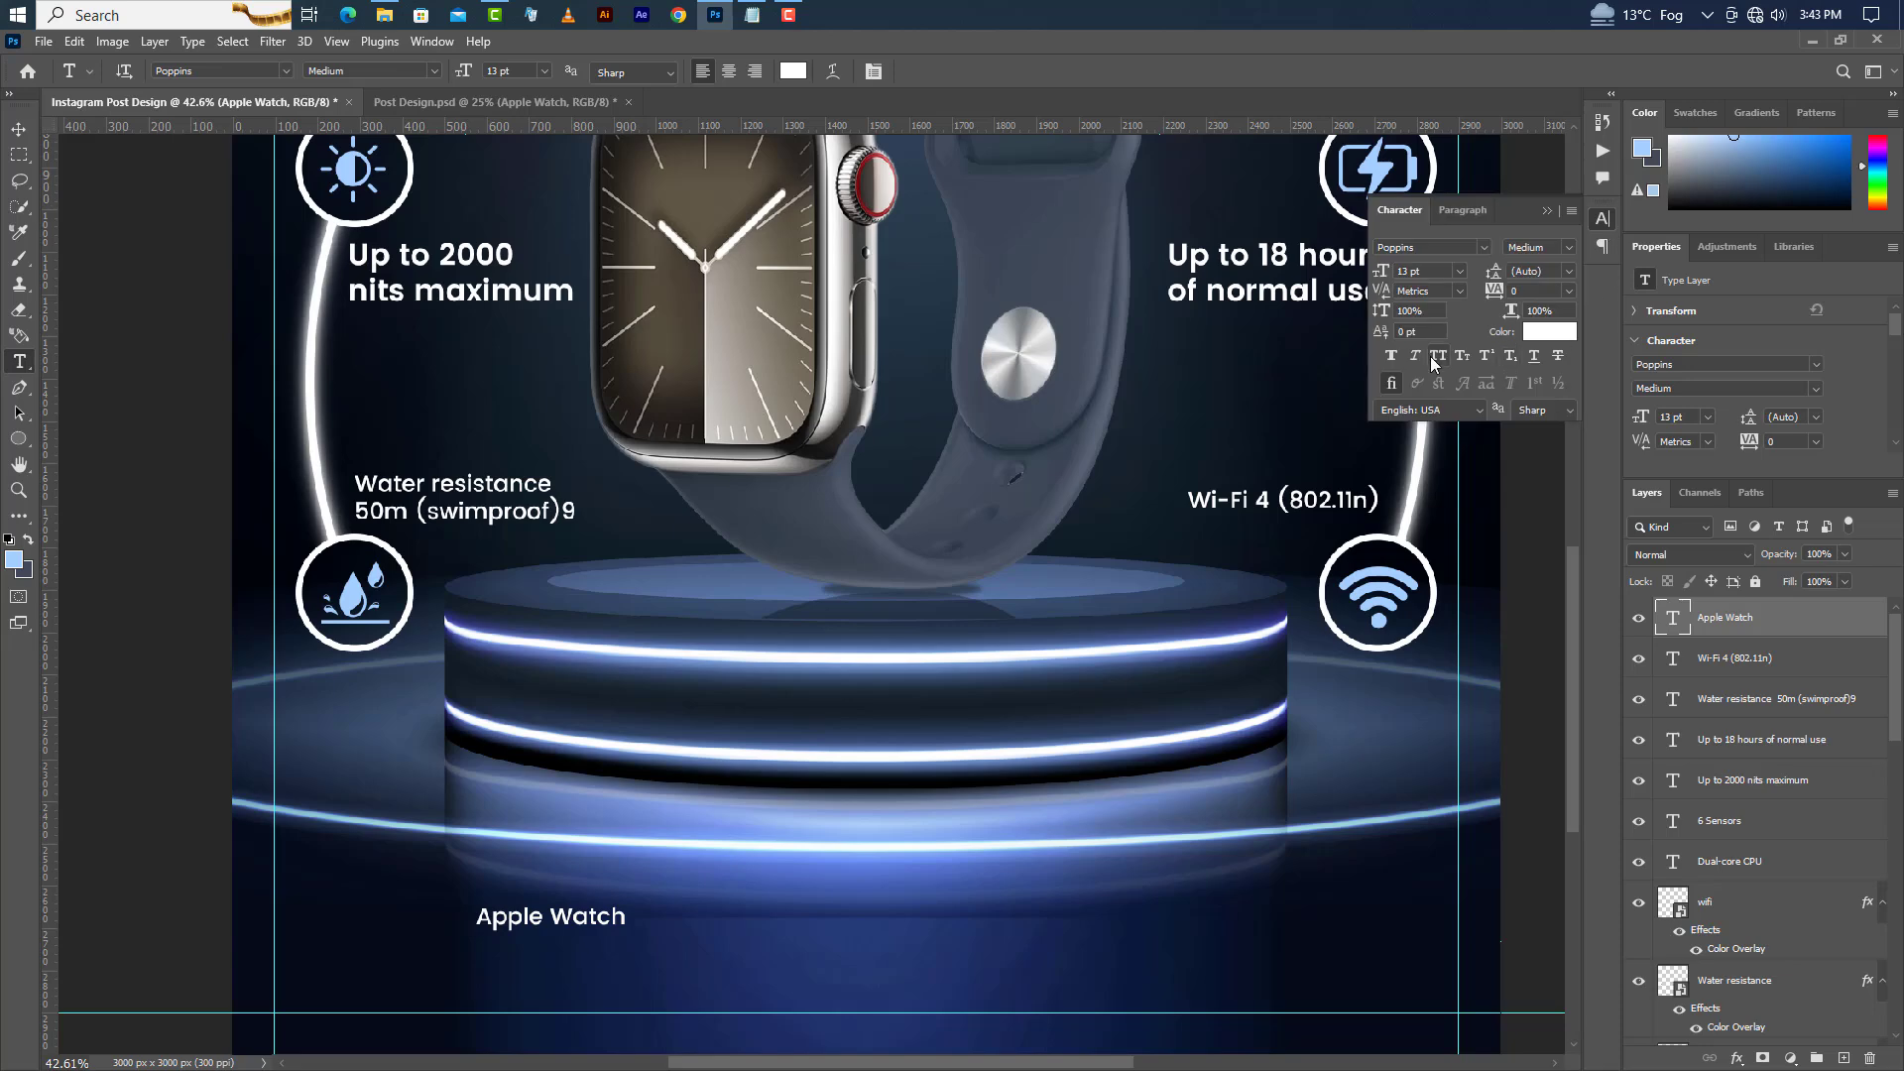
pyautogui.click(1440, 355)
pyautogui.click(1571, 246)
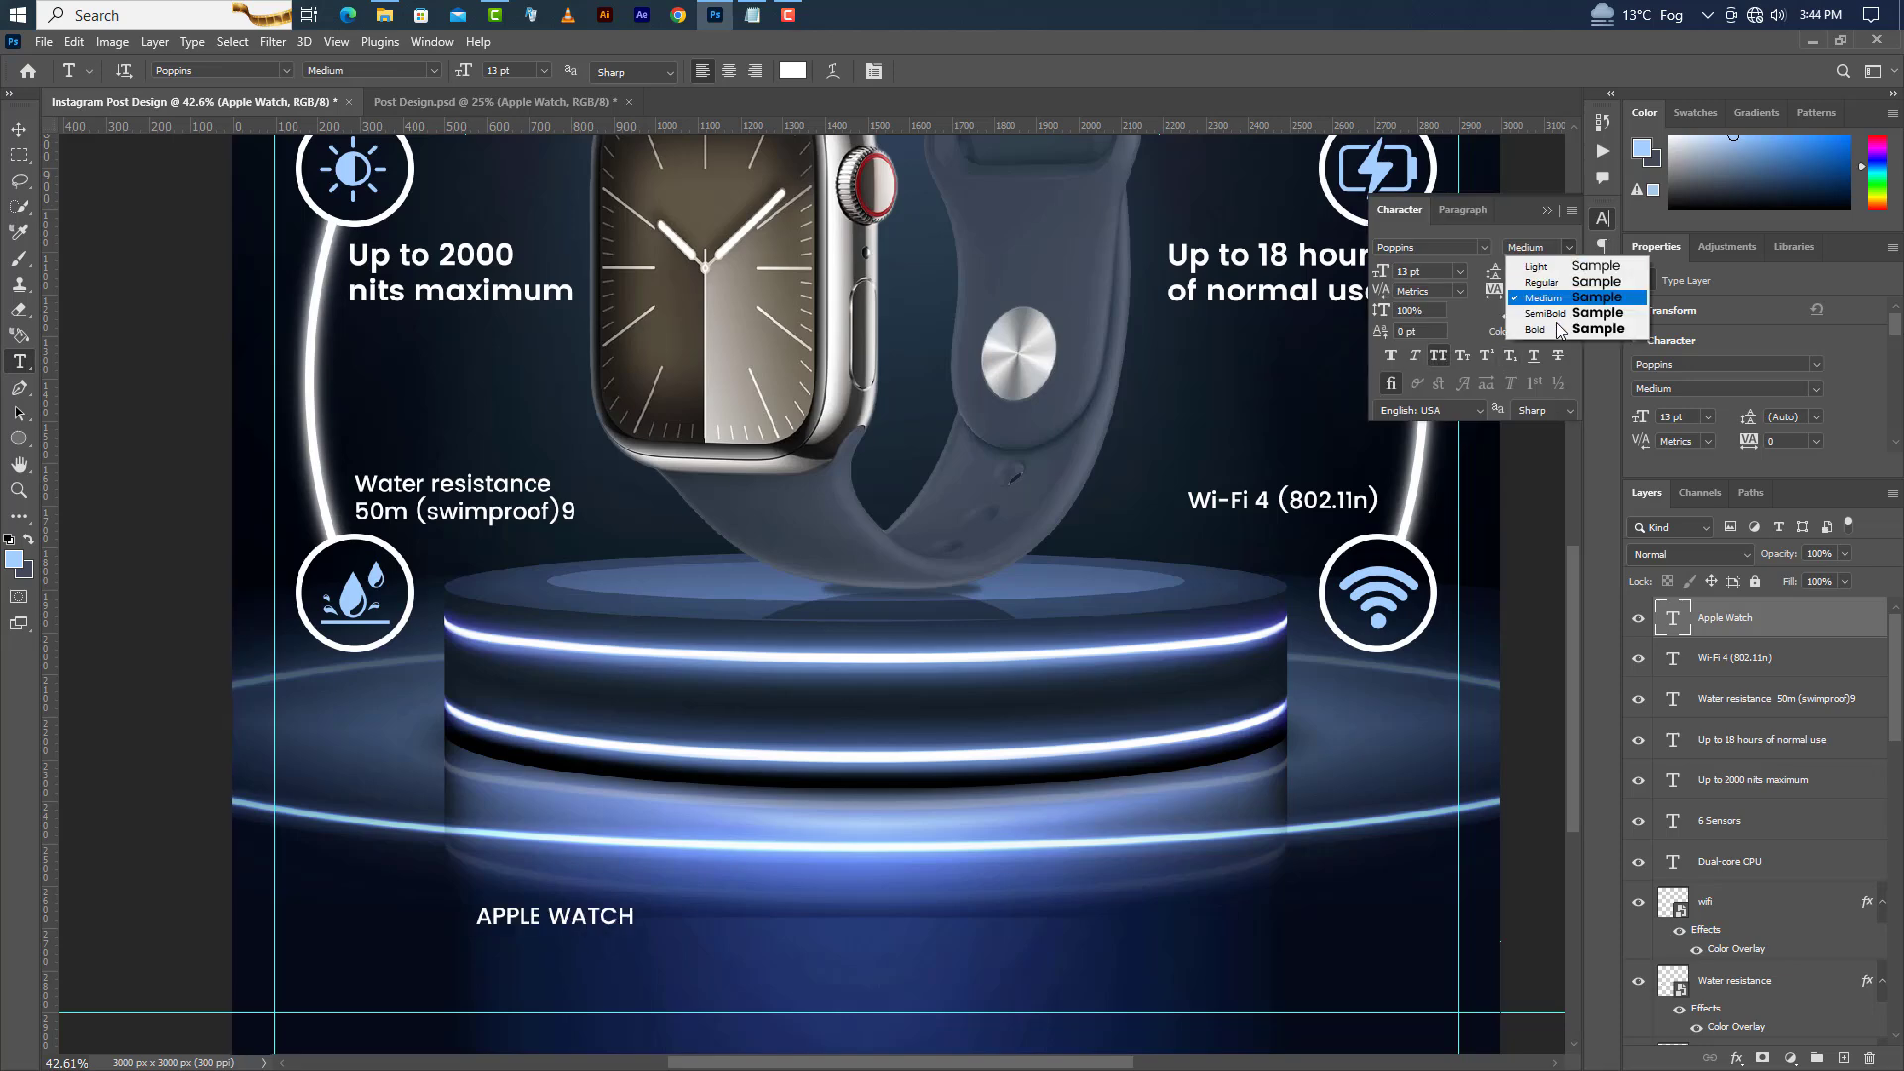
pyautogui.click(1555, 331)
pyautogui.click(1413, 272)
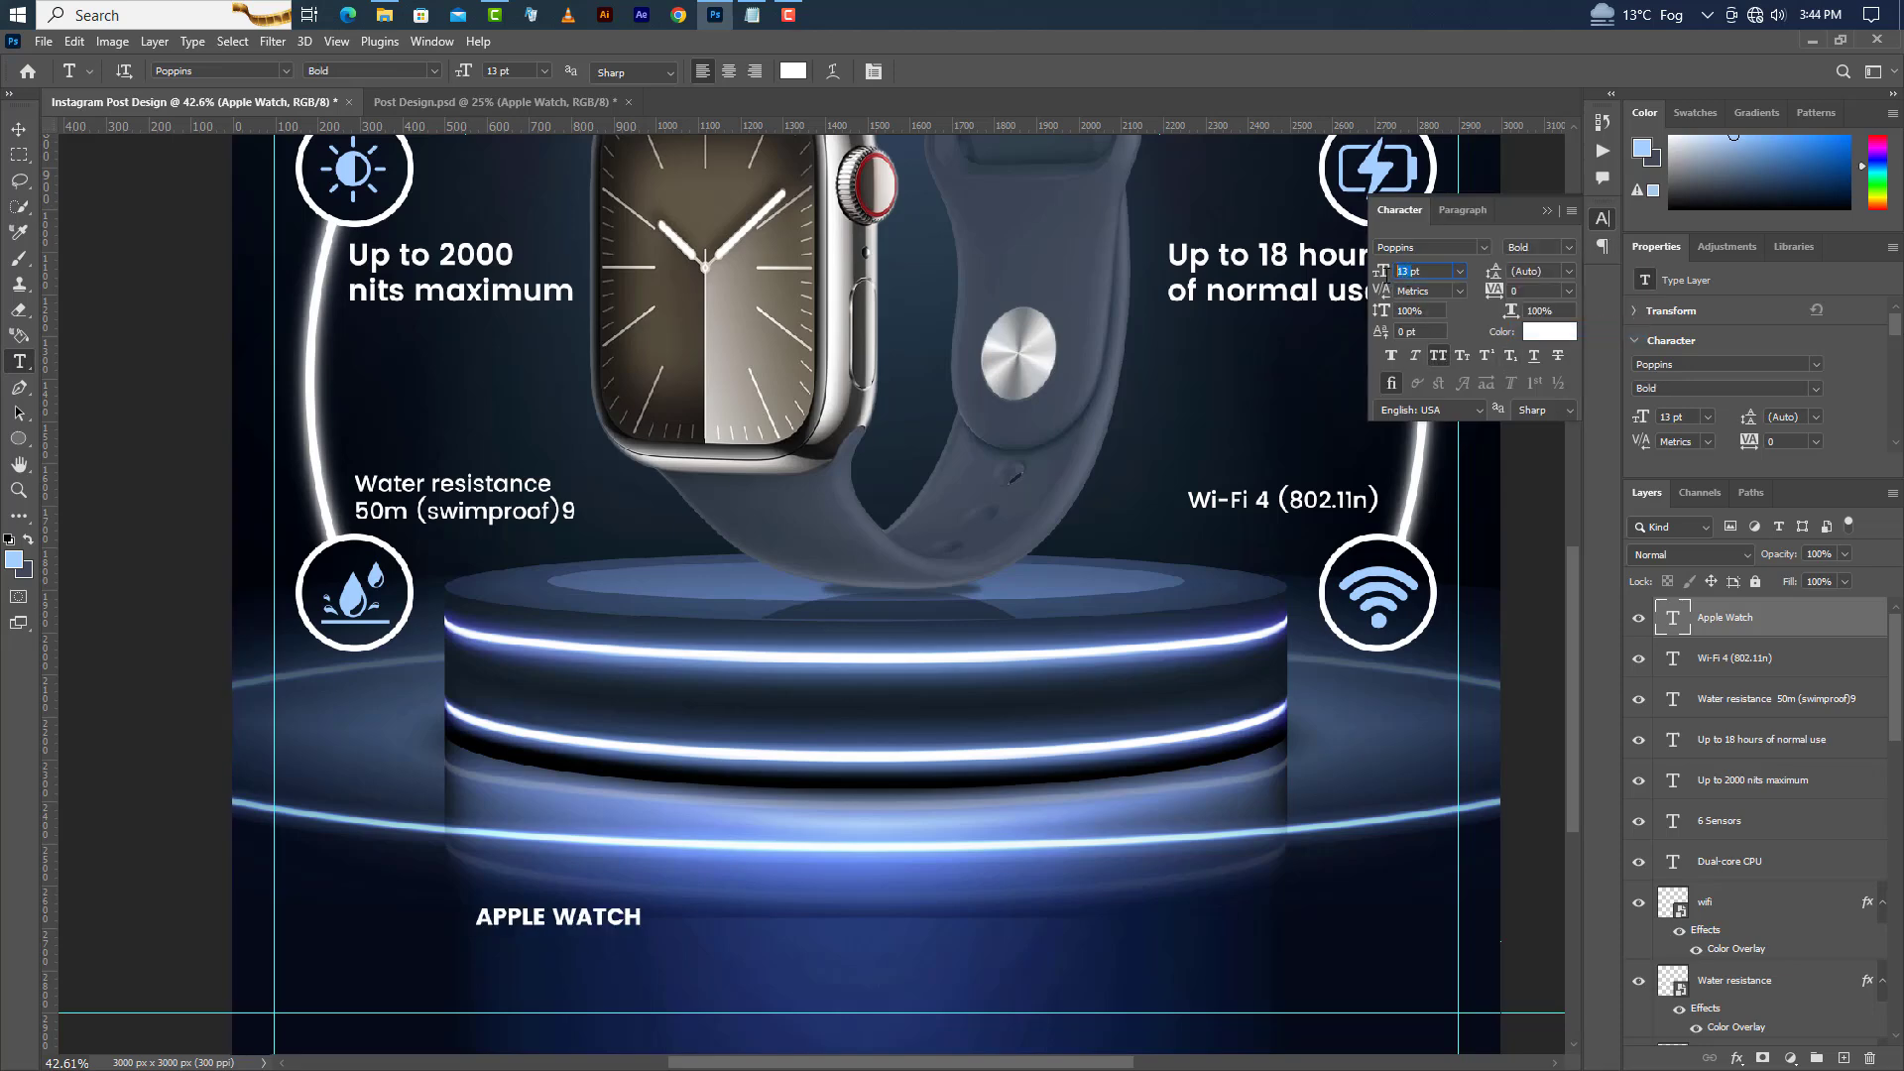
pyautogui.write('62')
pyautogui.press('Return')
pyautogui.click(1548, 212)
# Move the Apple Watch title slightly lower.
pyautogui.click(19, 129)
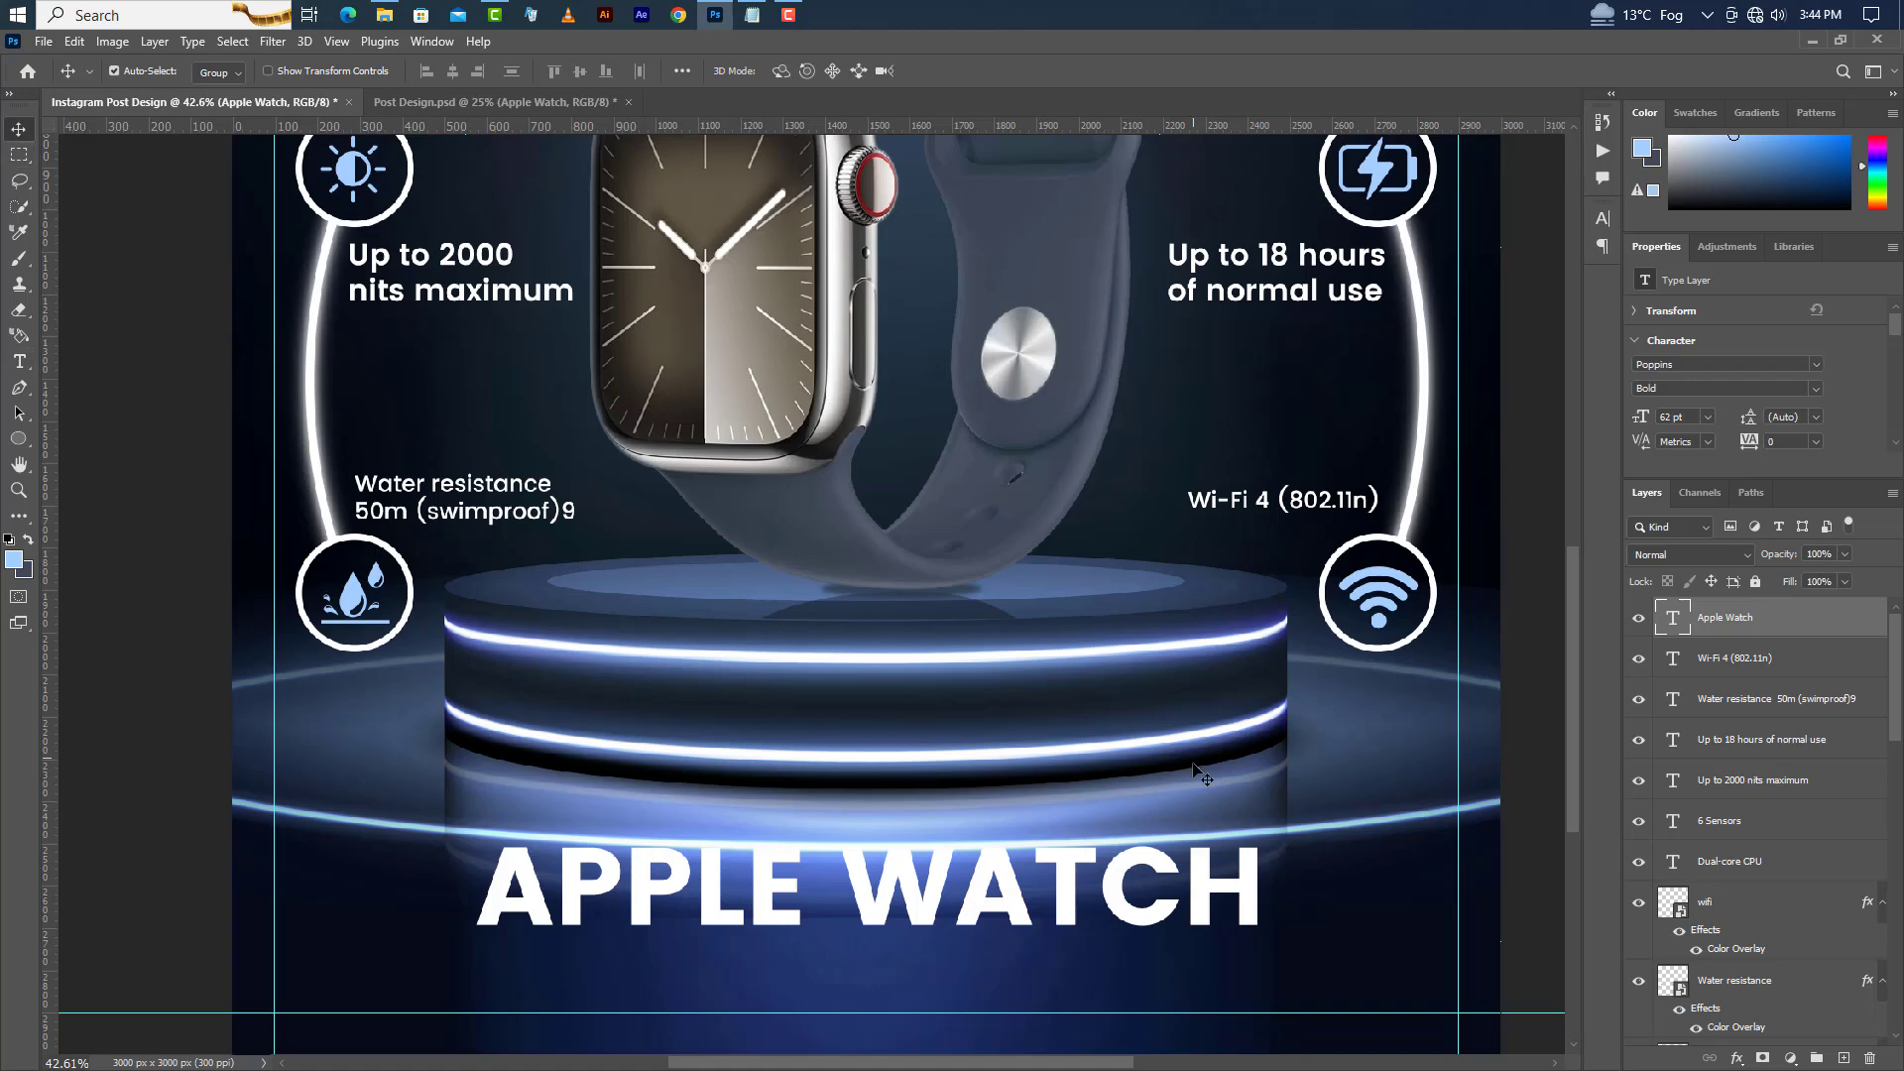
pyautogui.moveTo(1017, 918); pyautogui.dragTo(1013, 960)
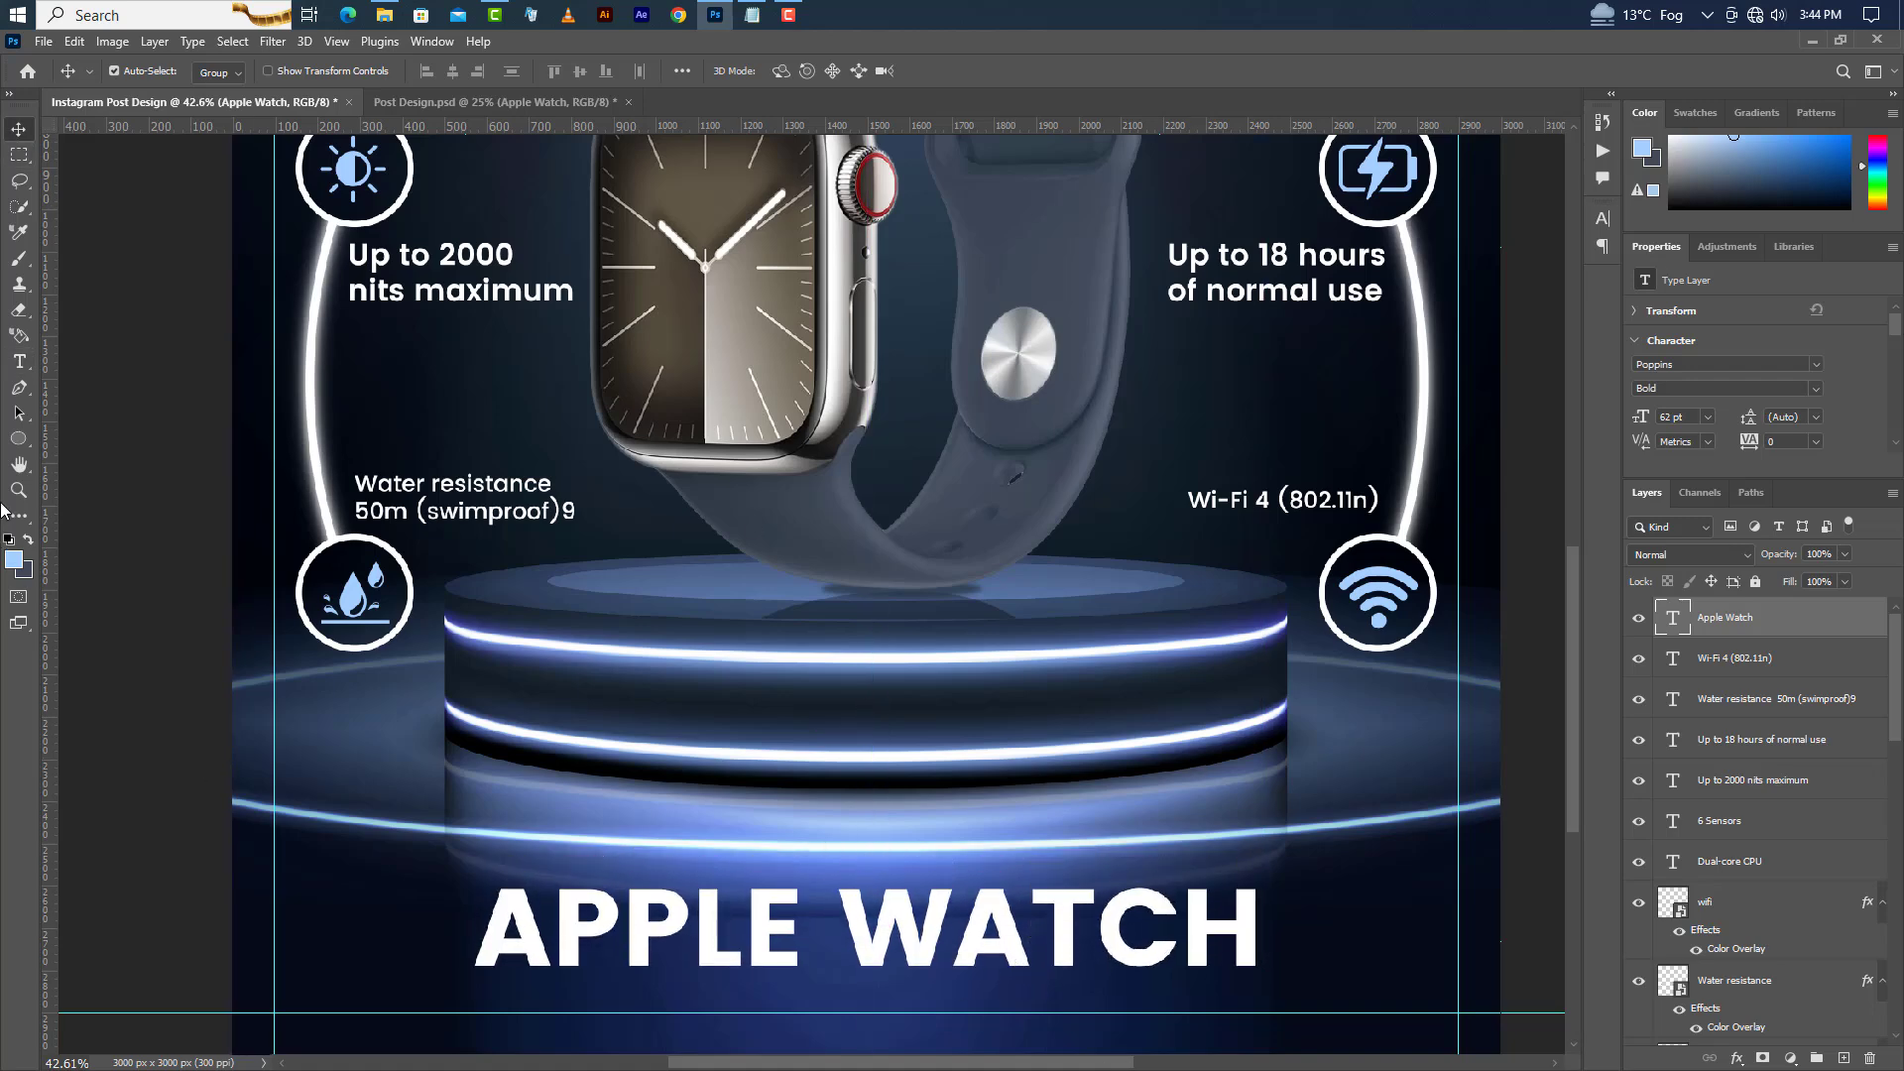
# Draw a light blue rectangle about 2173 × 546 px covering the lower part of the Apple Watch title.
pyautogui.click(15, 440)
pyautogui.click(103, 438)
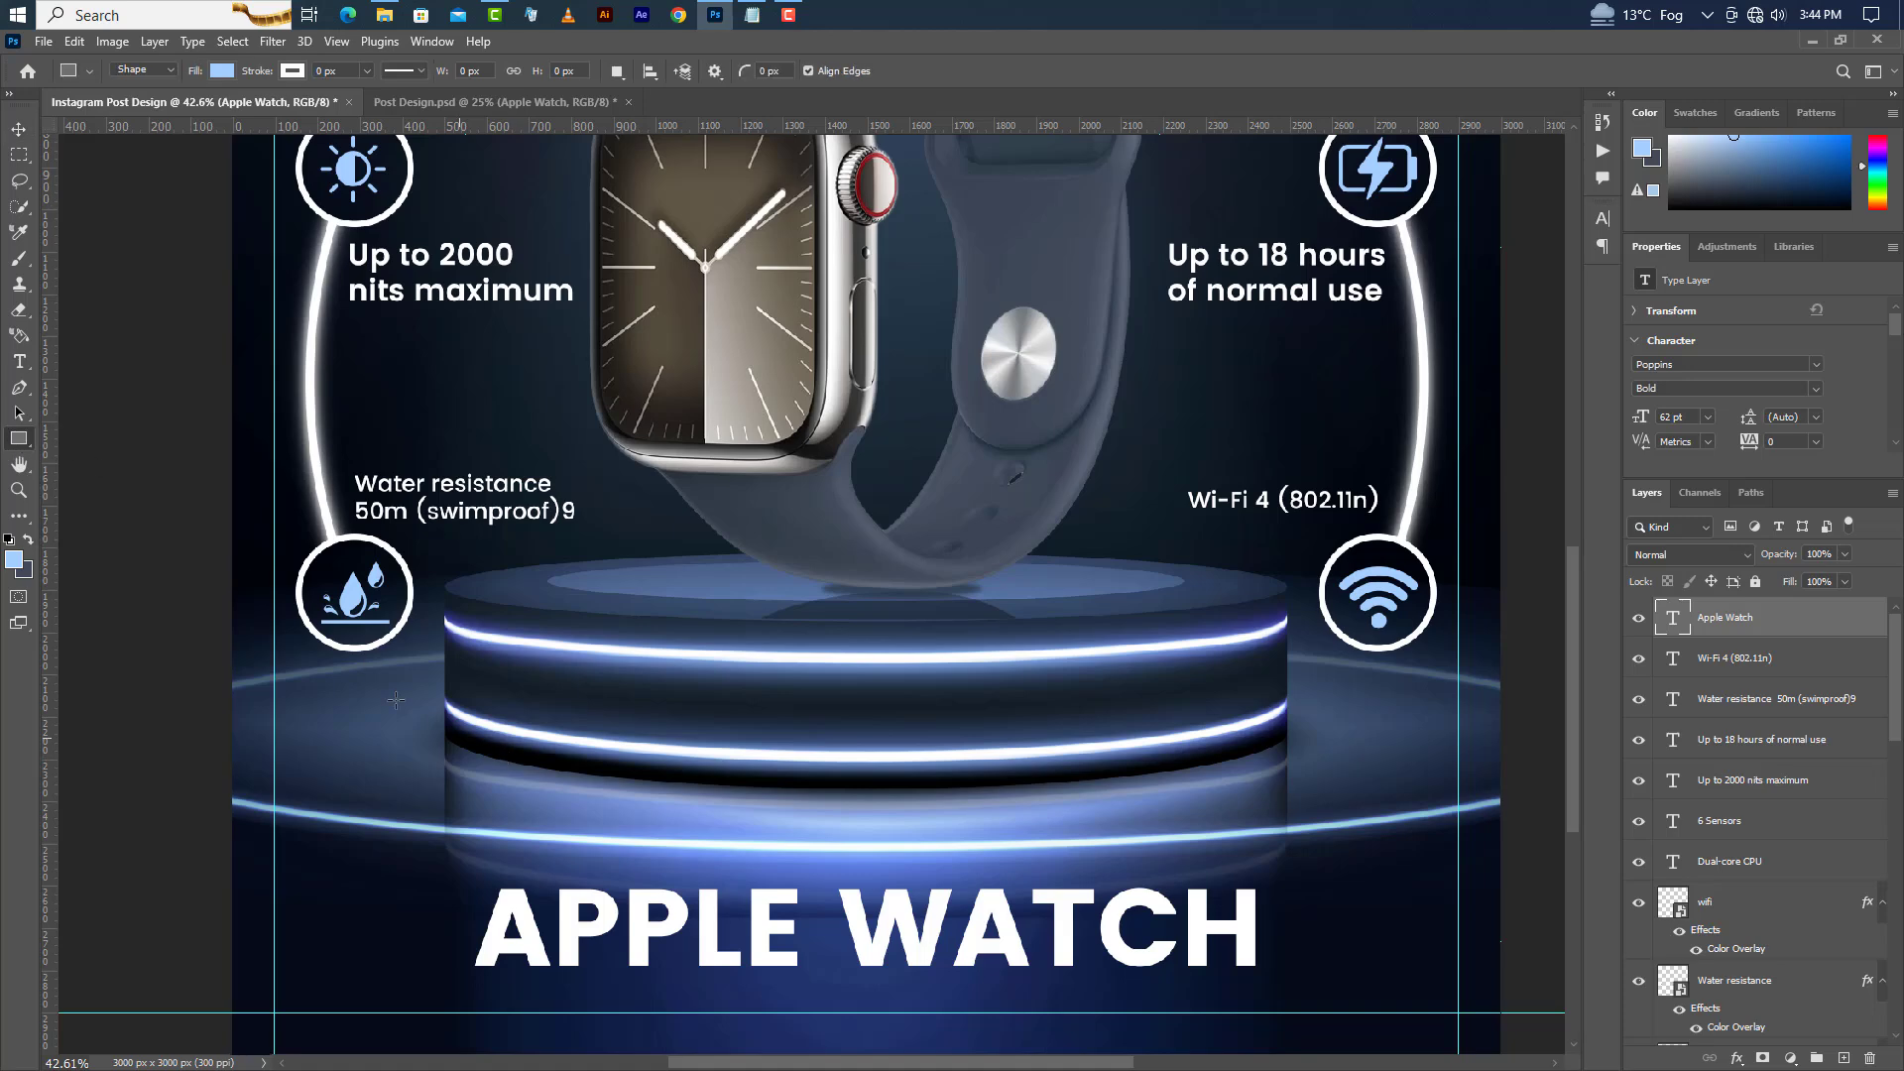
pyautogui.moveTo(388, 694); pyautogui.dragTo(1308, 925)
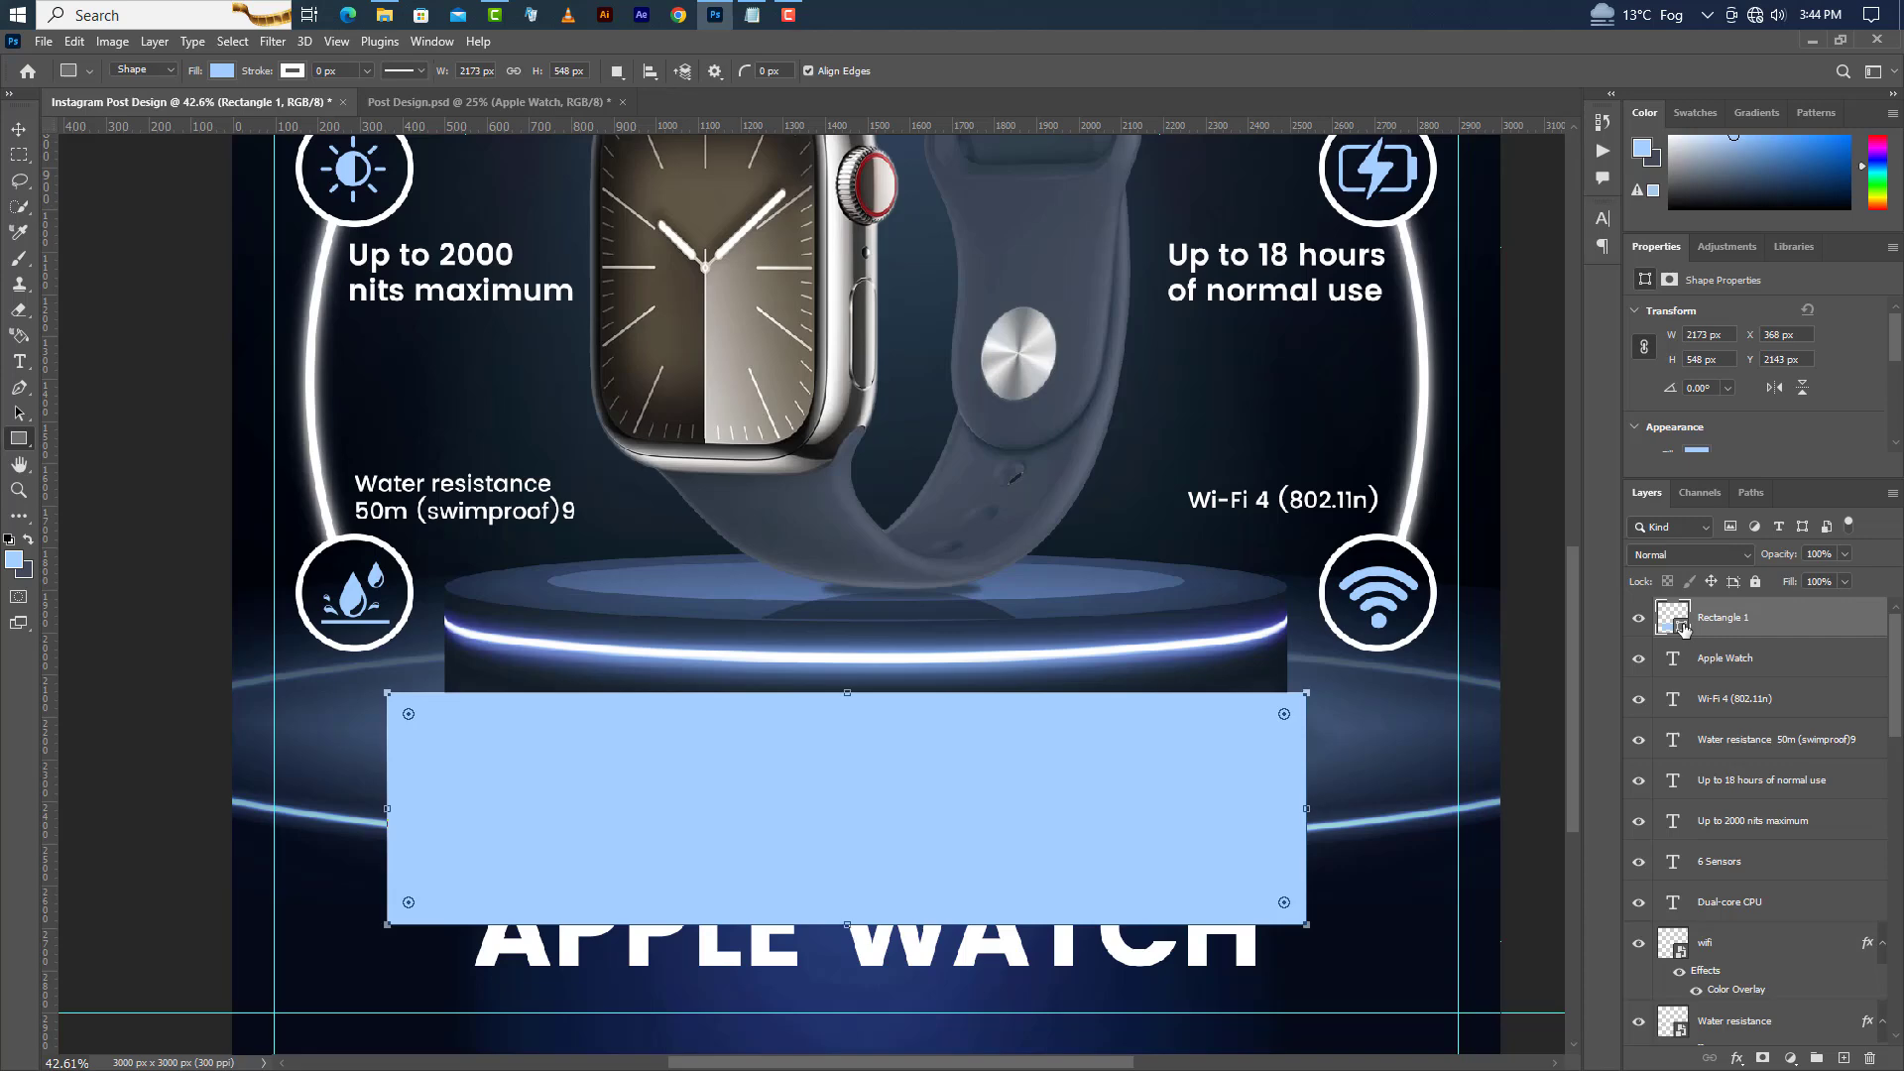
pyautogui.doubleClick(1682, 627)
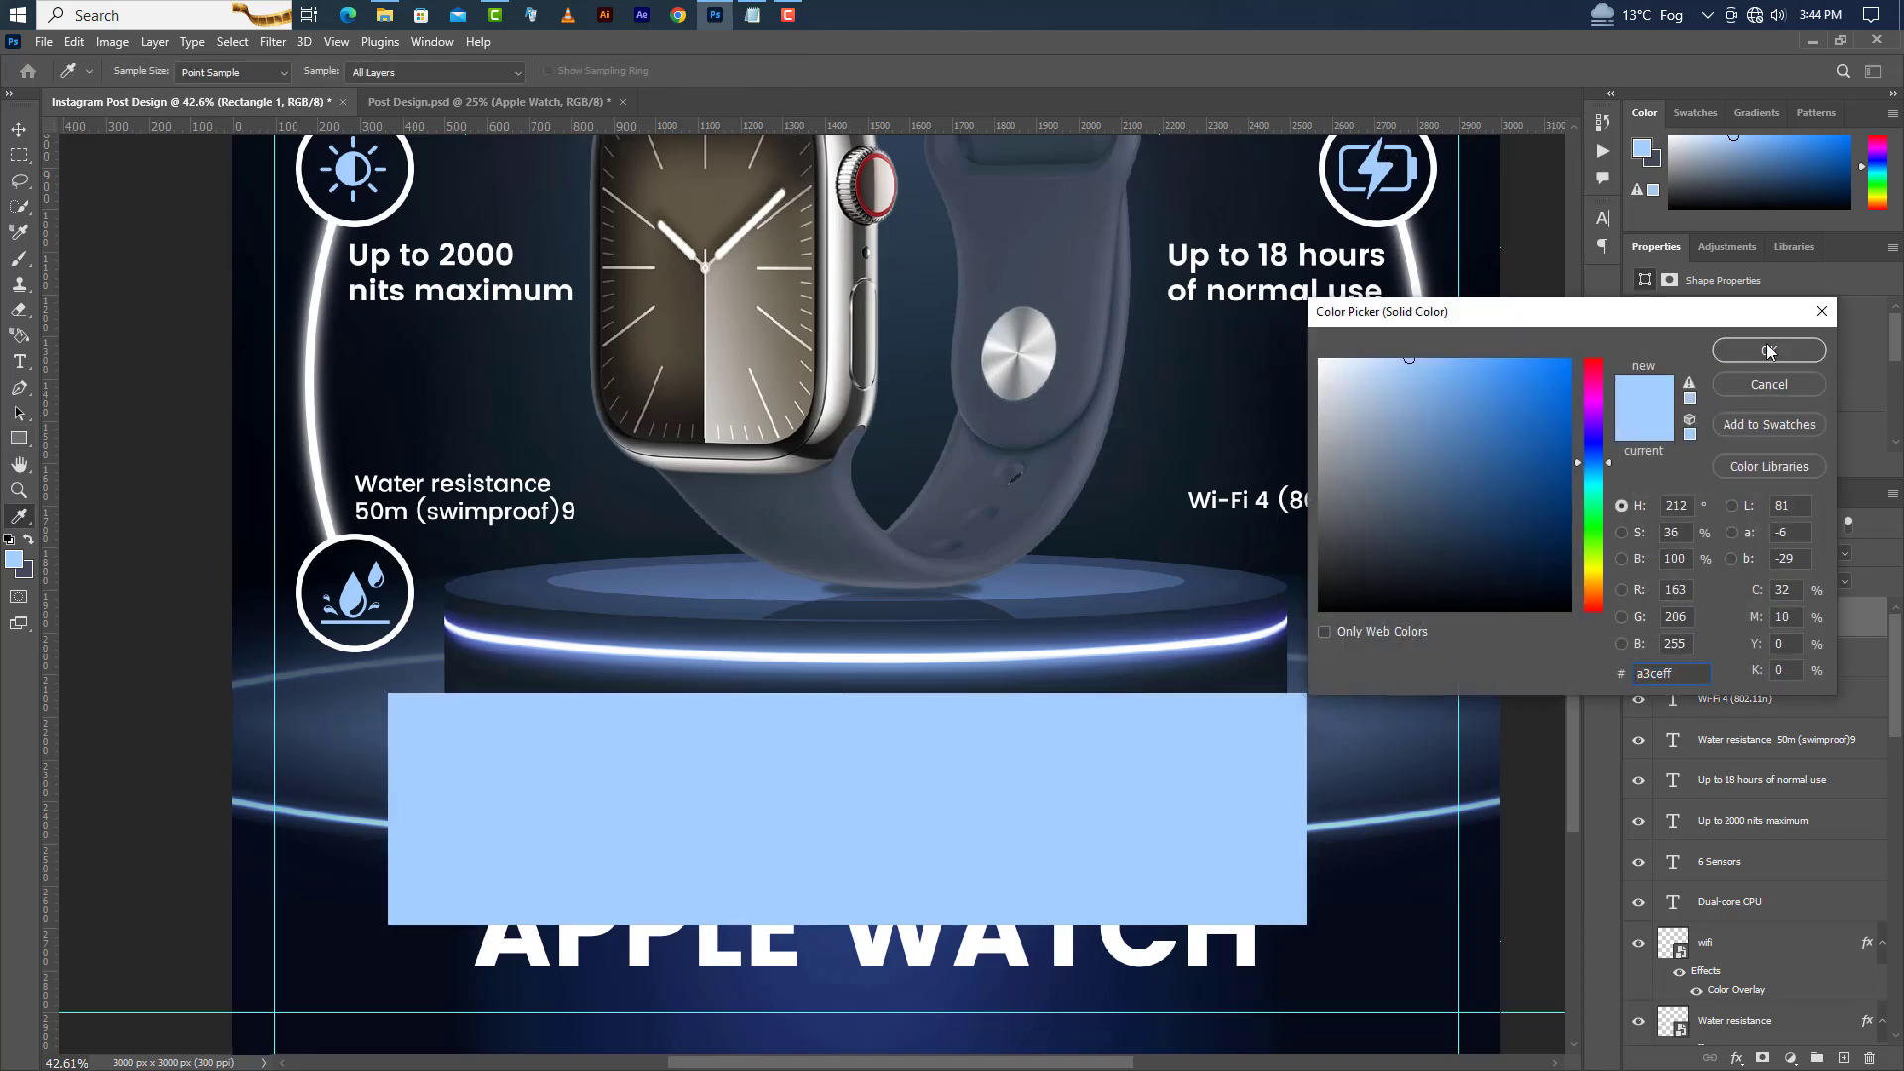
pyautogui.click(1768, 351)
# Move the rectangle down, tilt it about -5.7° with Free Transform, and clip it to the Apple Watch title.
pyautogui.scroll(-3, 991, 484)
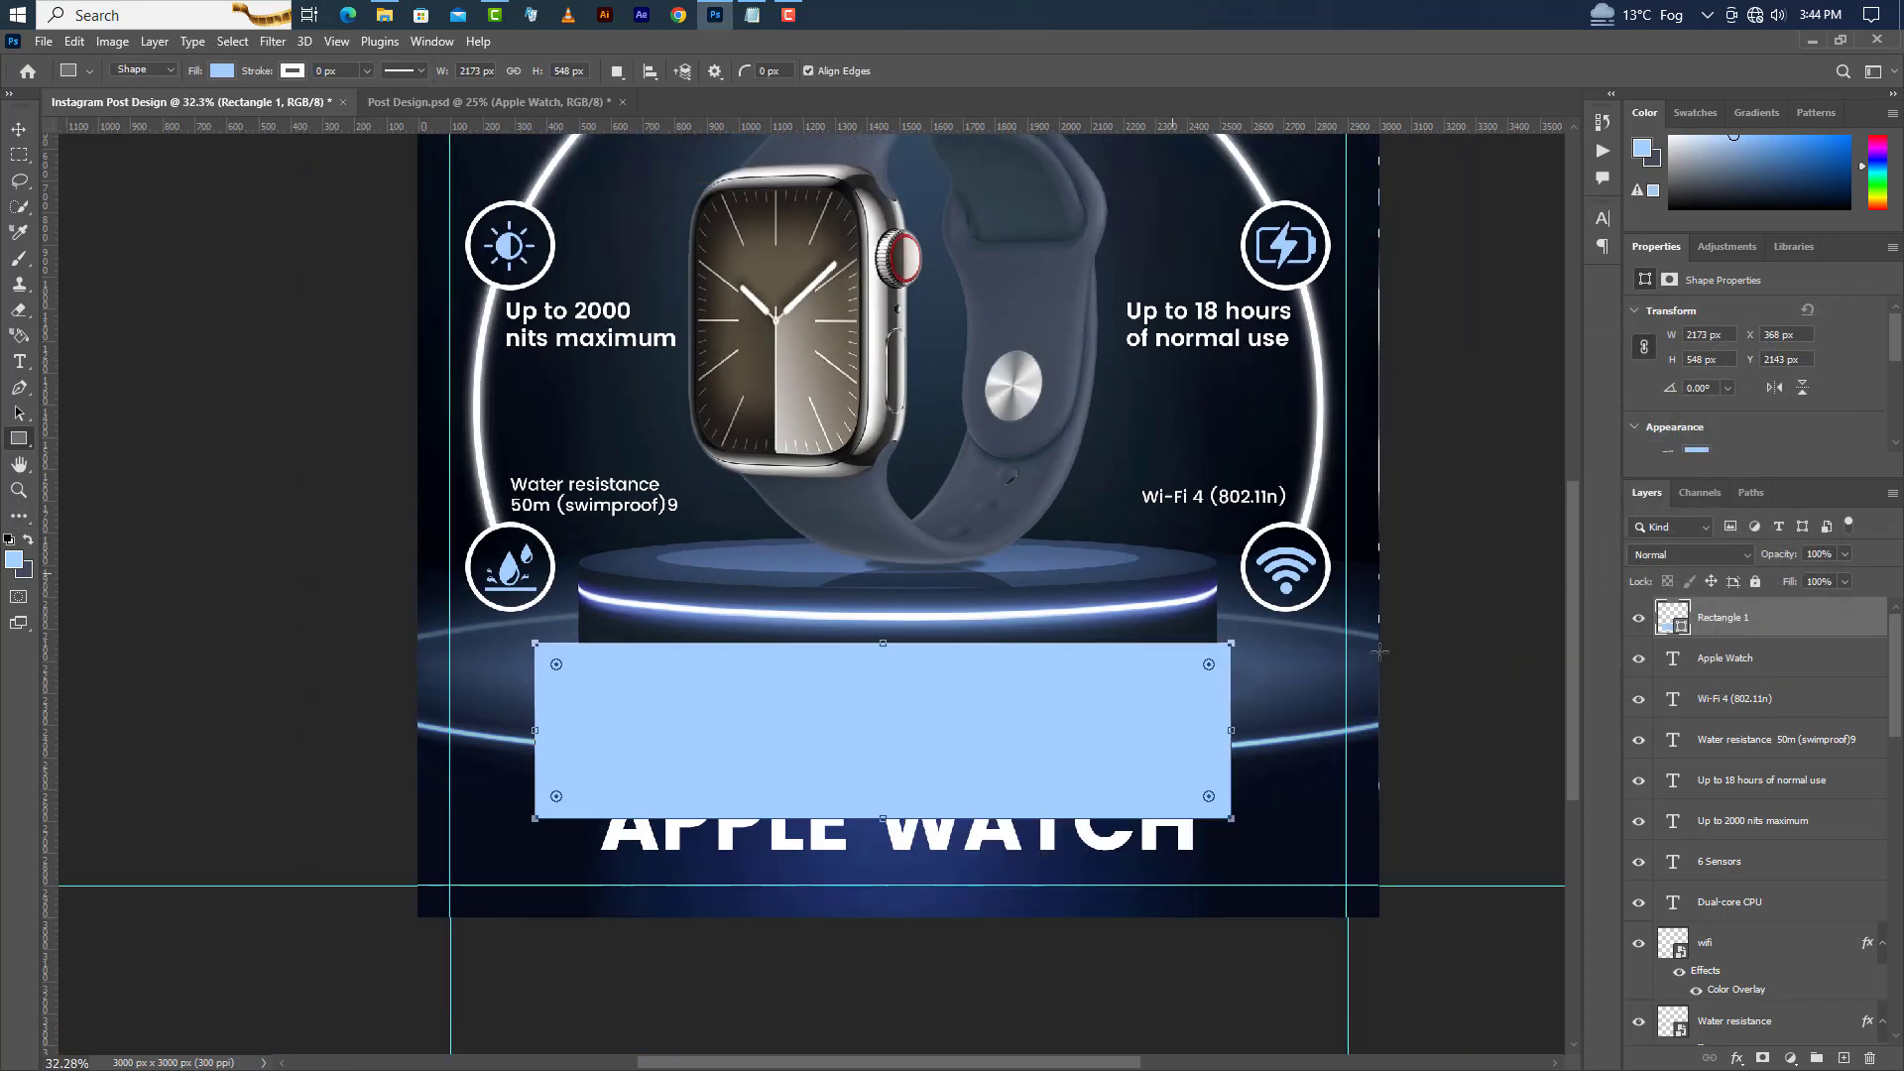
pyautogui.click(75, 42)
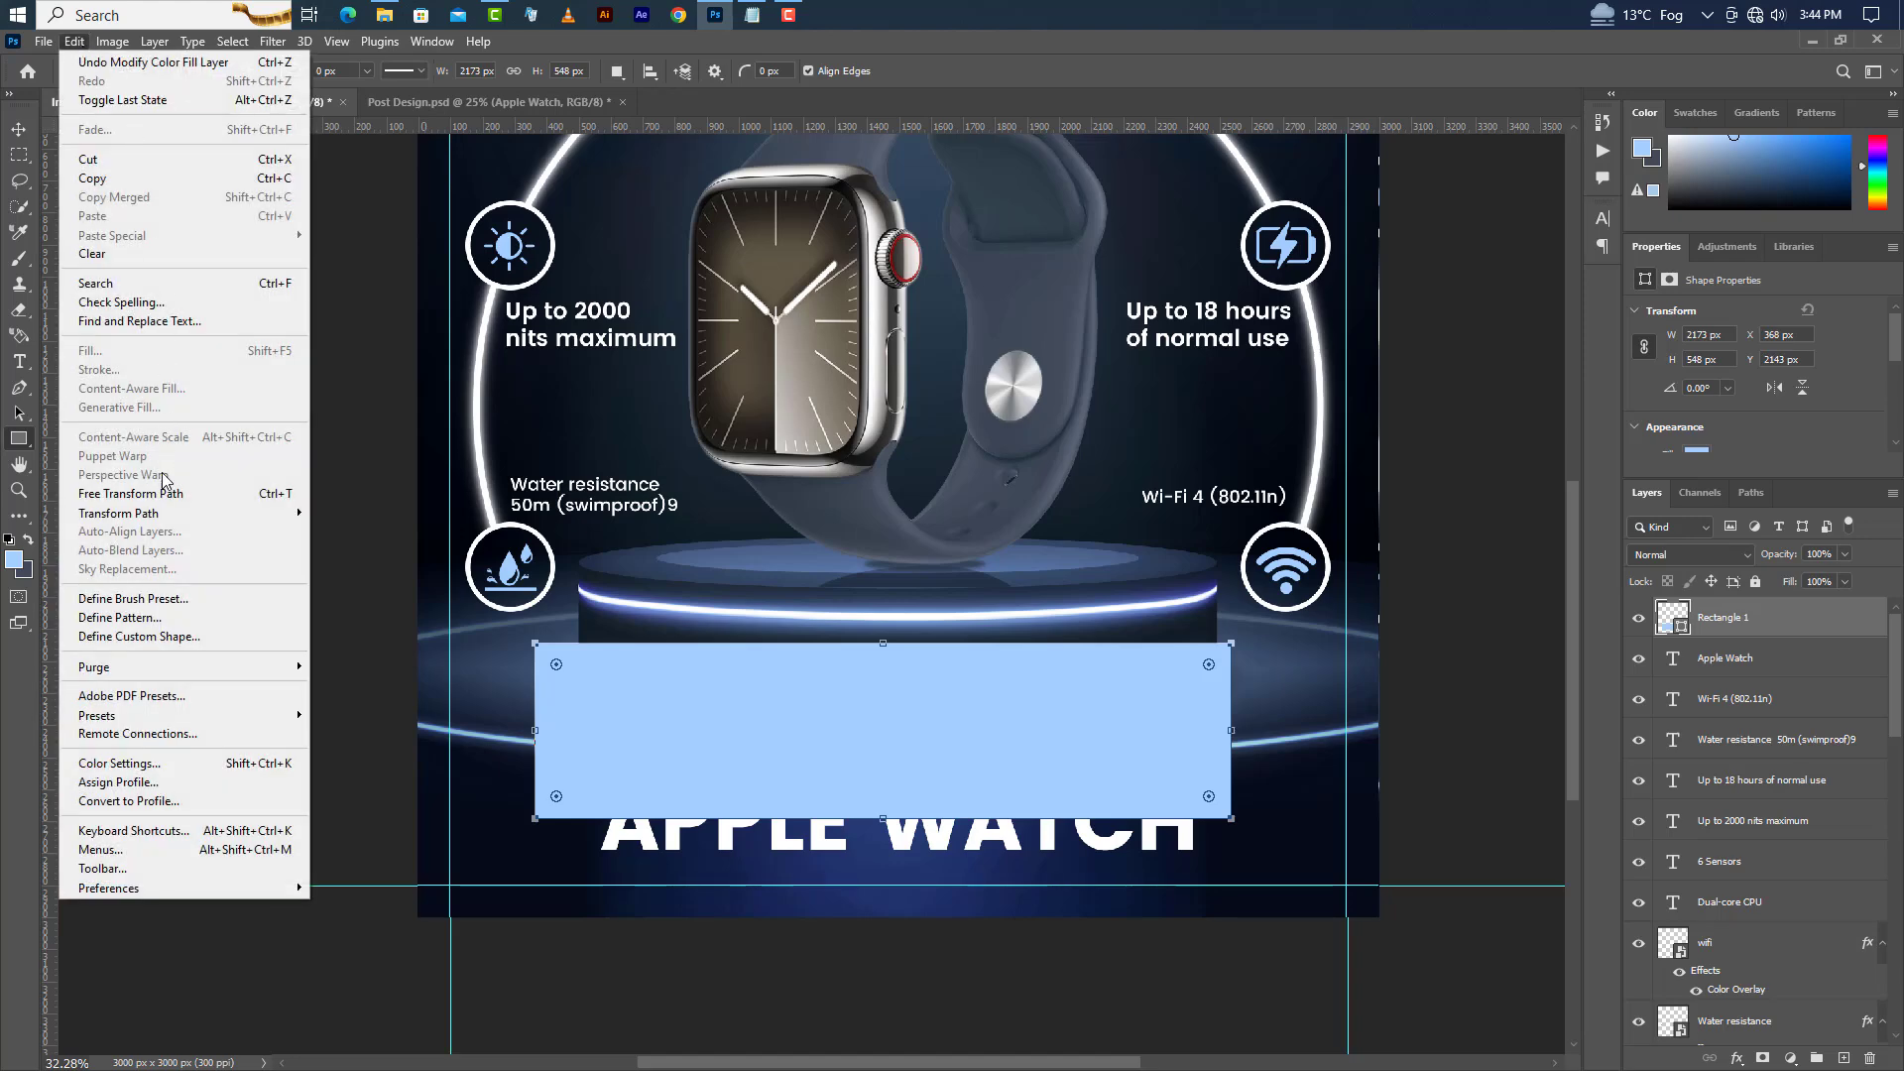
pyautogui.click(131, 493)
pyautogui.moveTo(997, 731); pyautogui.dragTo(1007, 896)
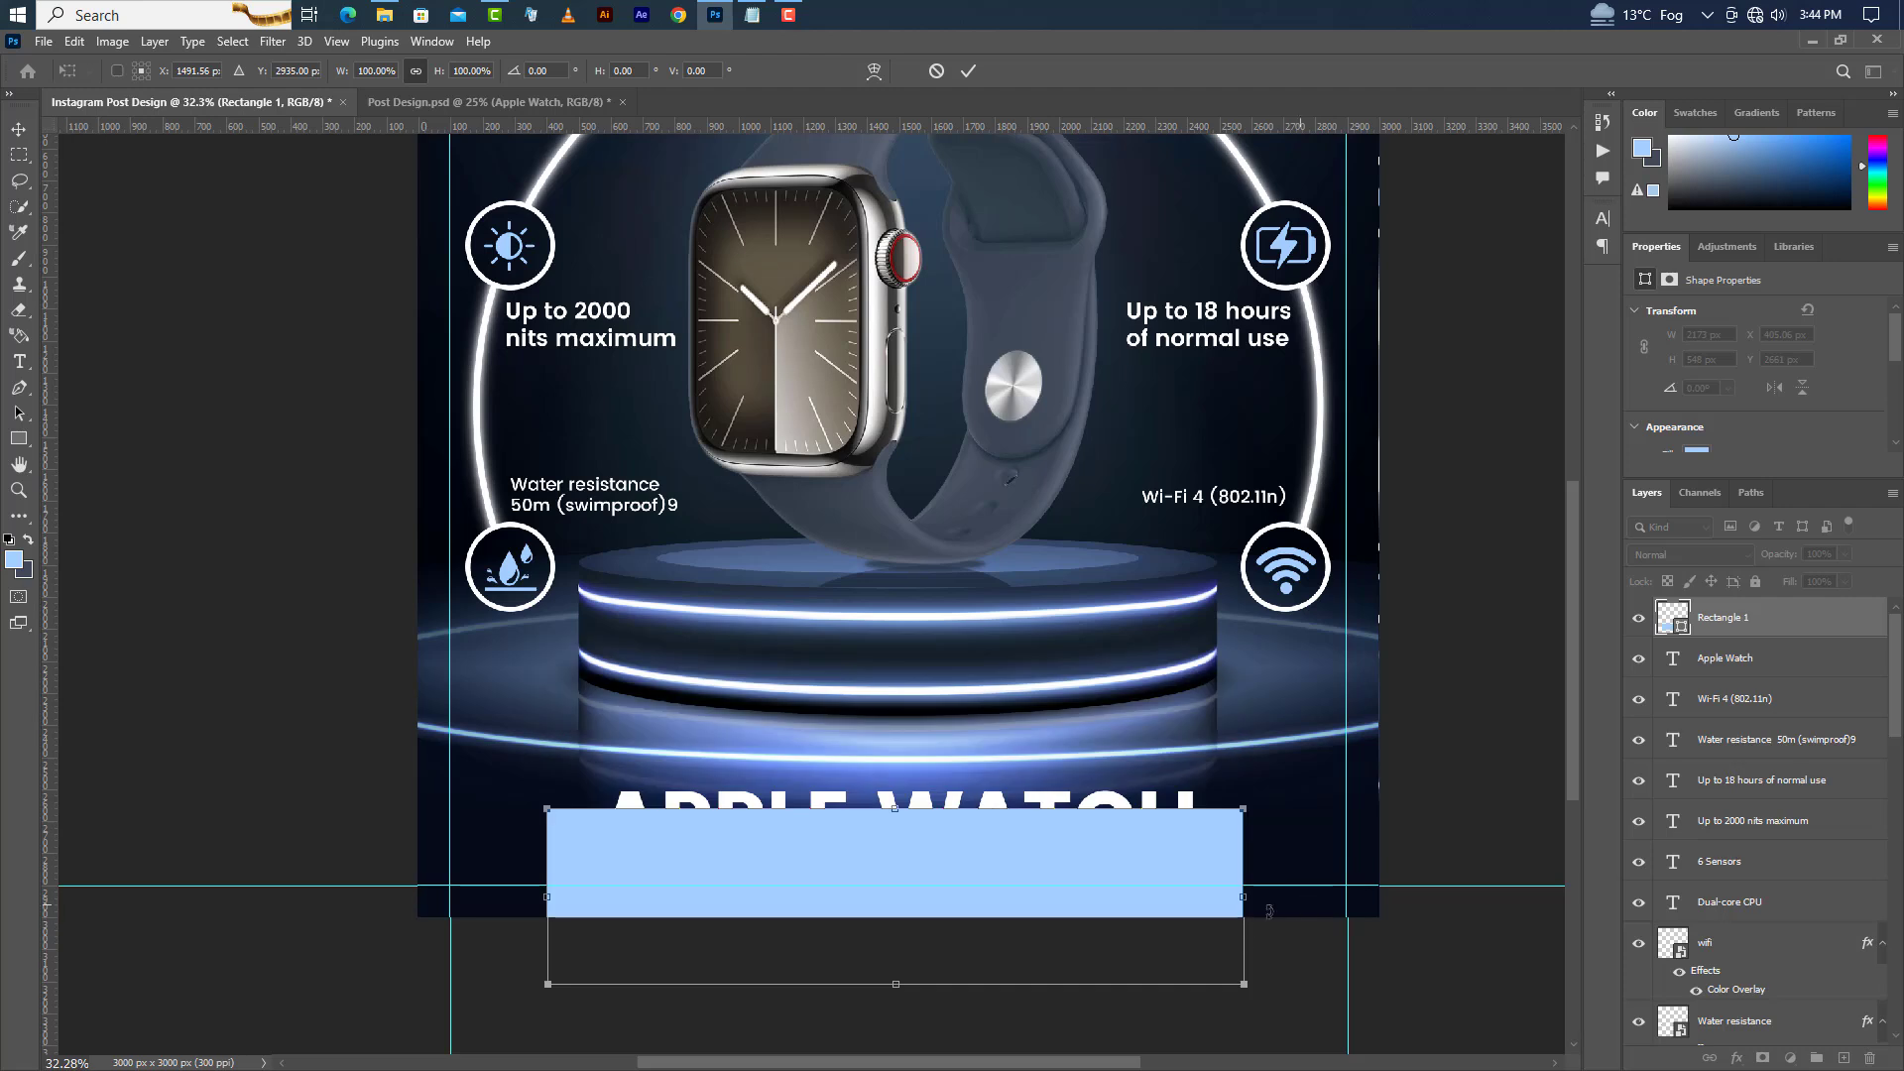
pyautogui.moveTo(1122, 859); pyautogui.dragTo(1122, 875)
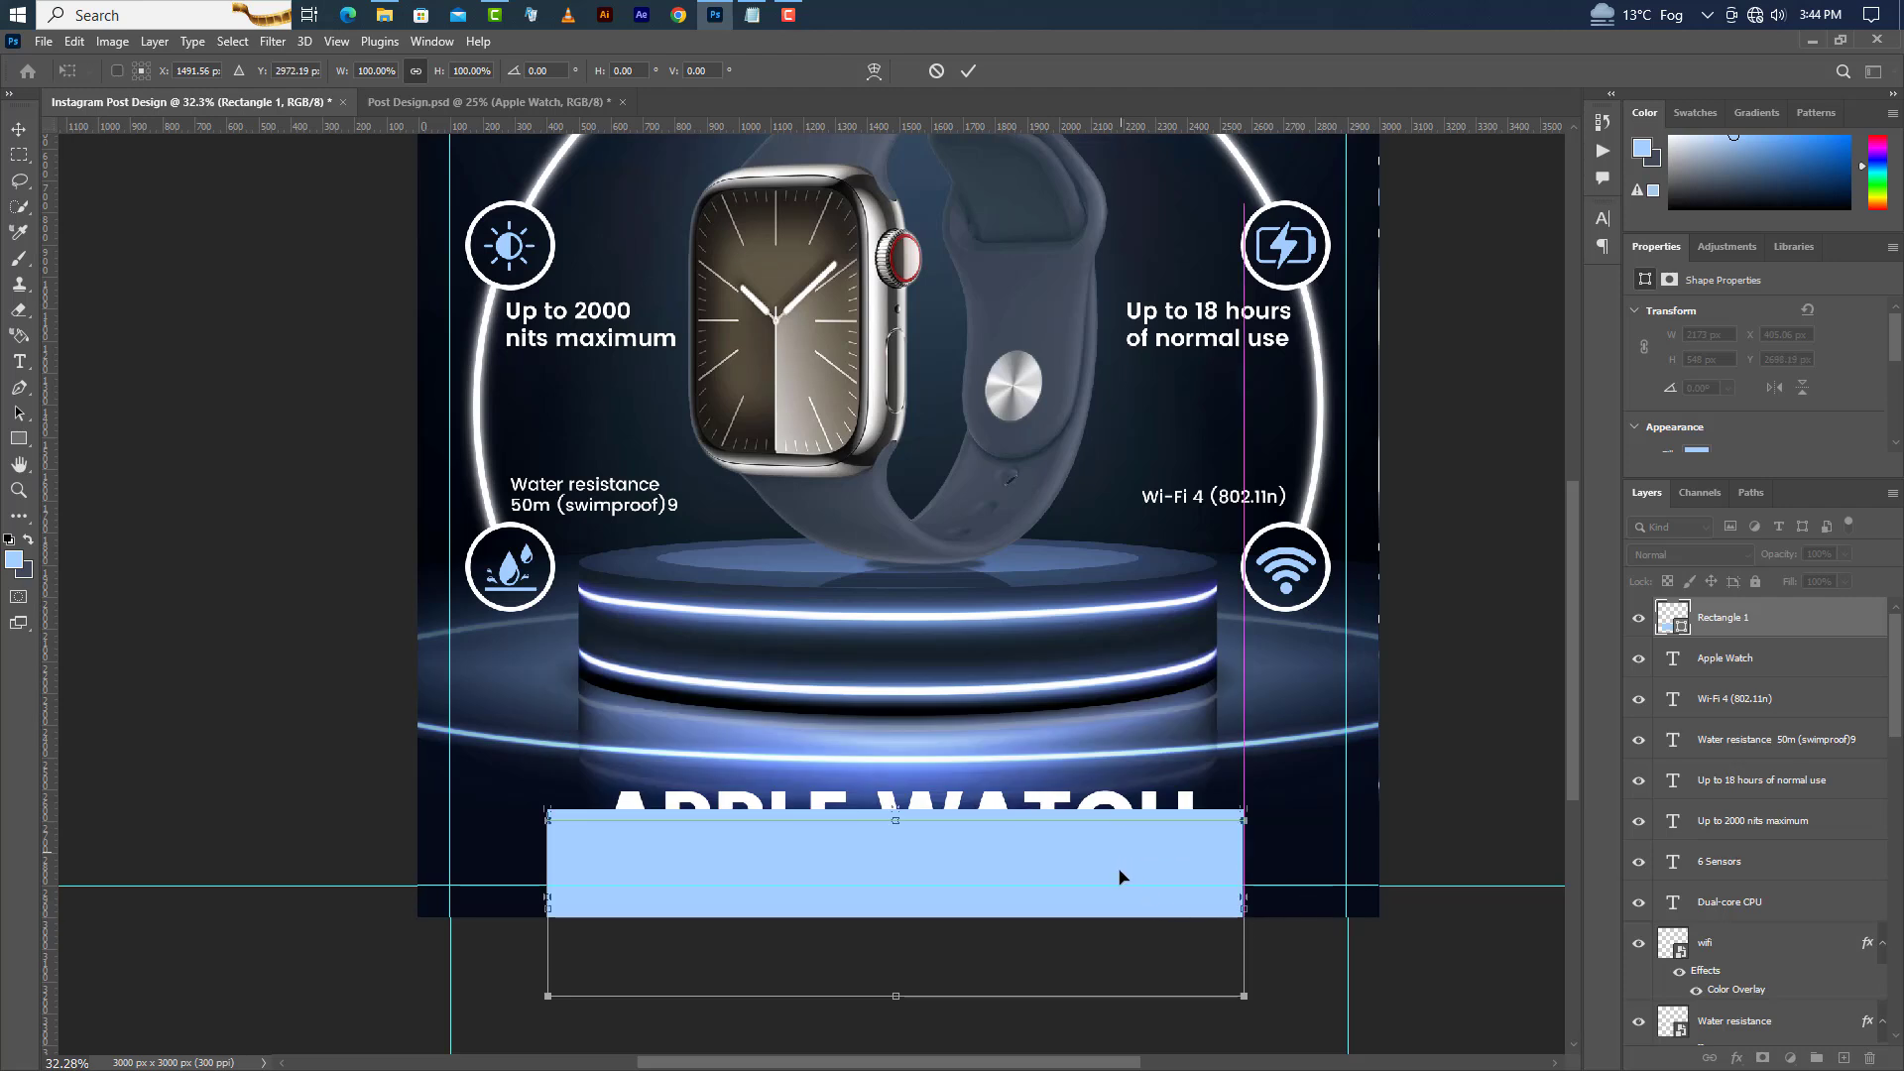
pyautogui.moveTo(1300, 861); pyautogui.dragTo(1335, 797)
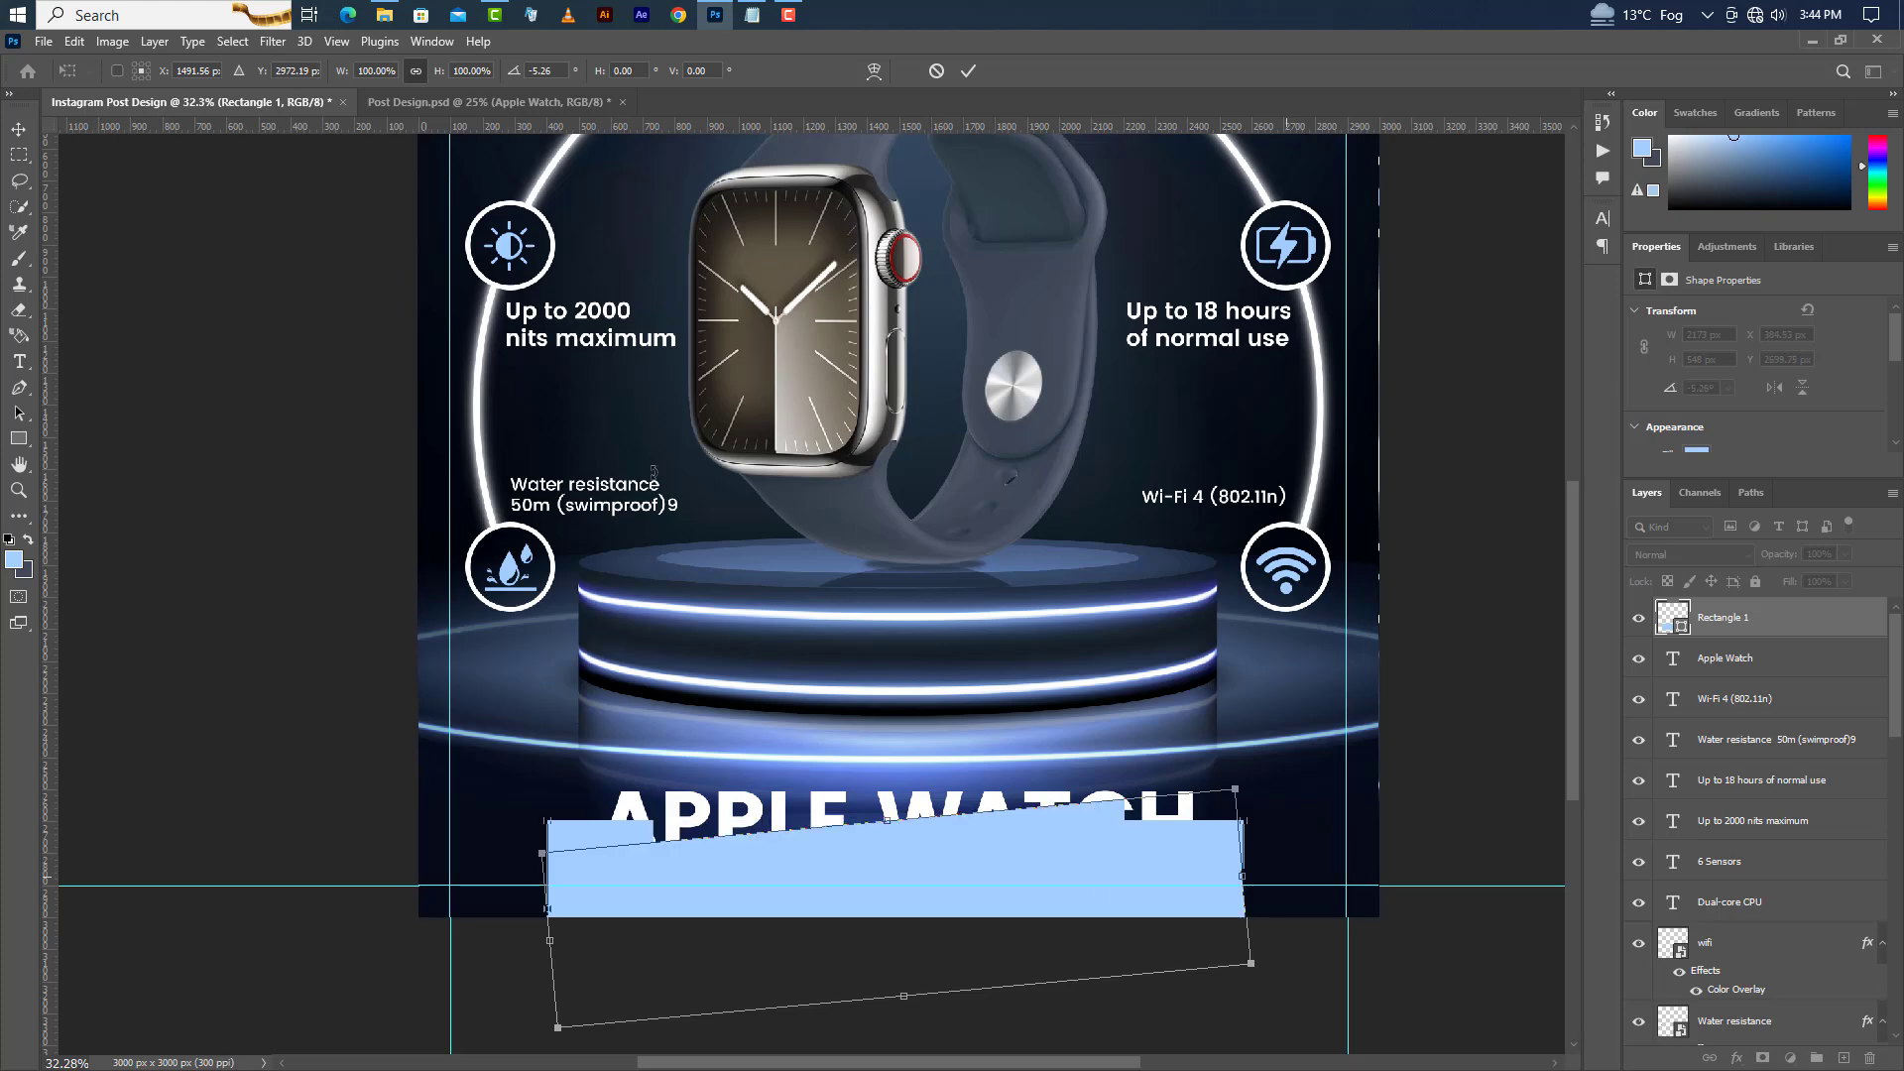
pyautogui.click(965, 71)
pyautogui.rightClick(1790, 620)
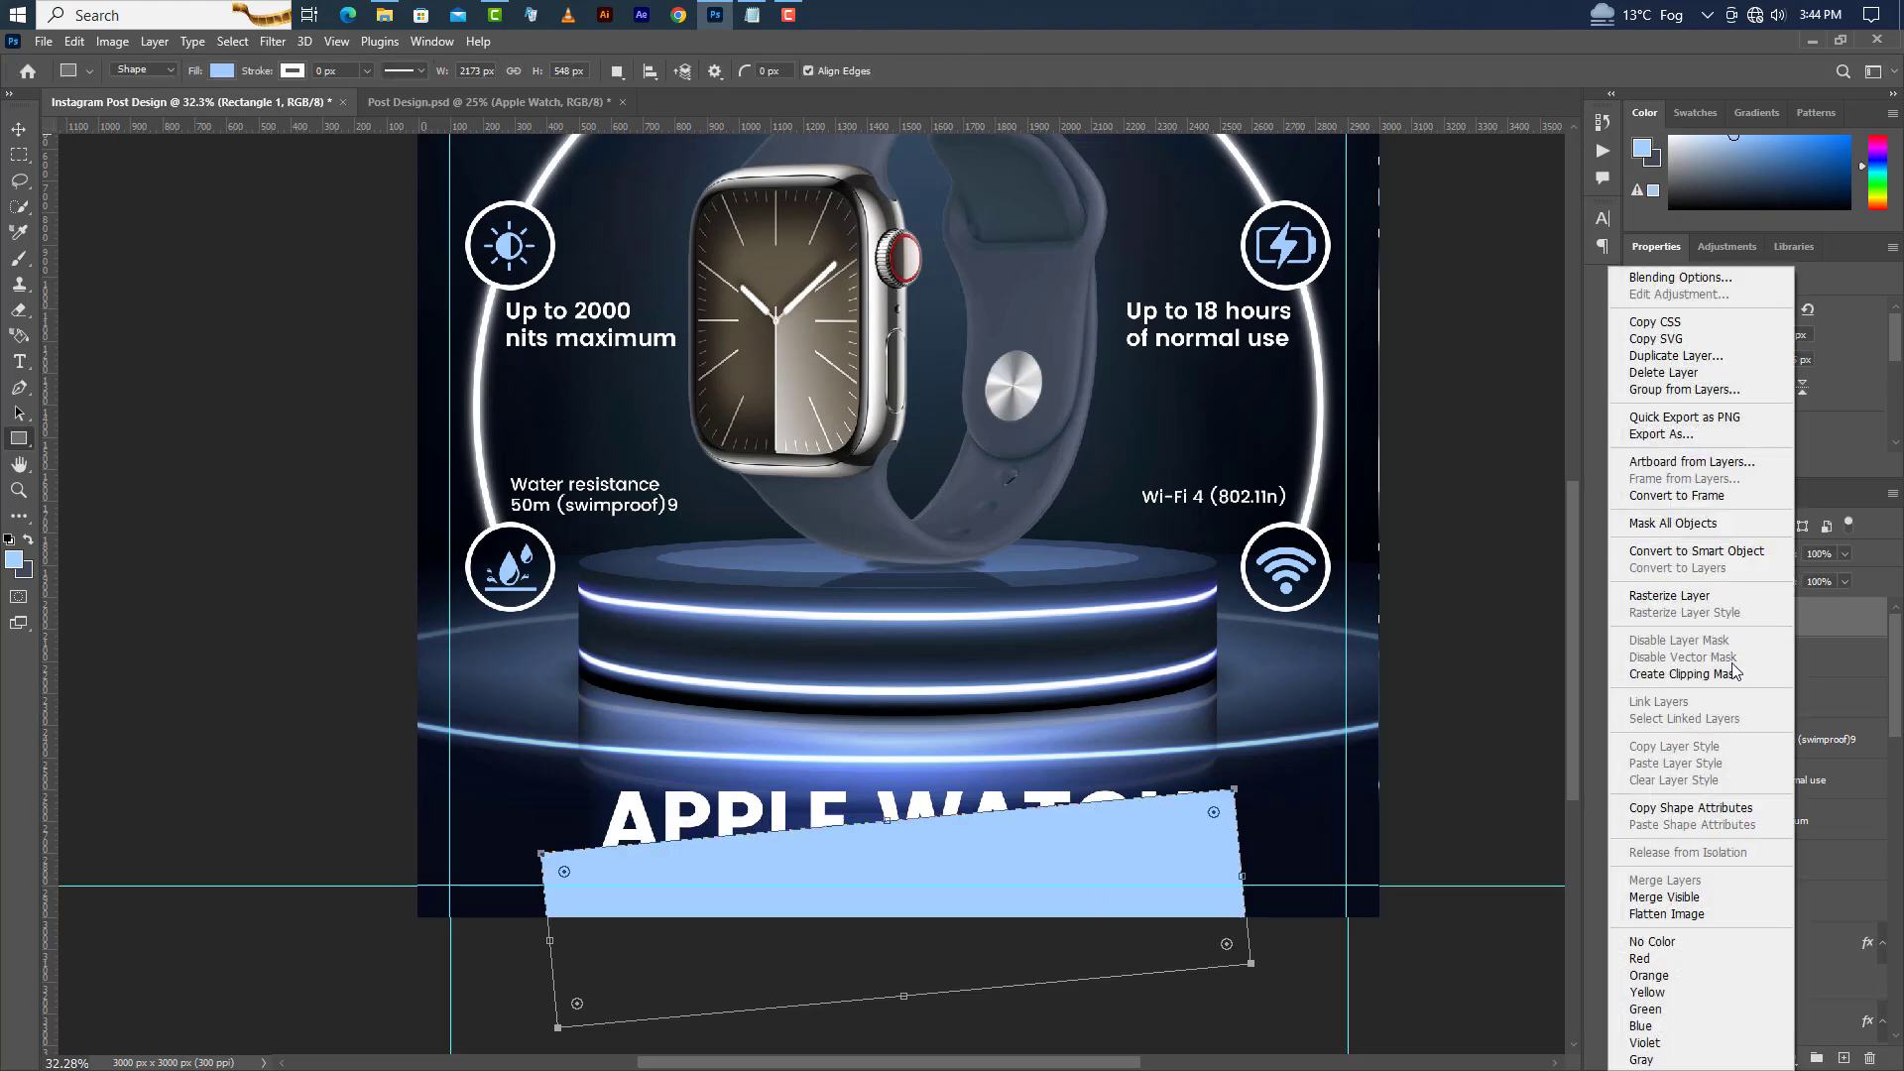
pyautogui.click(1732, 674)
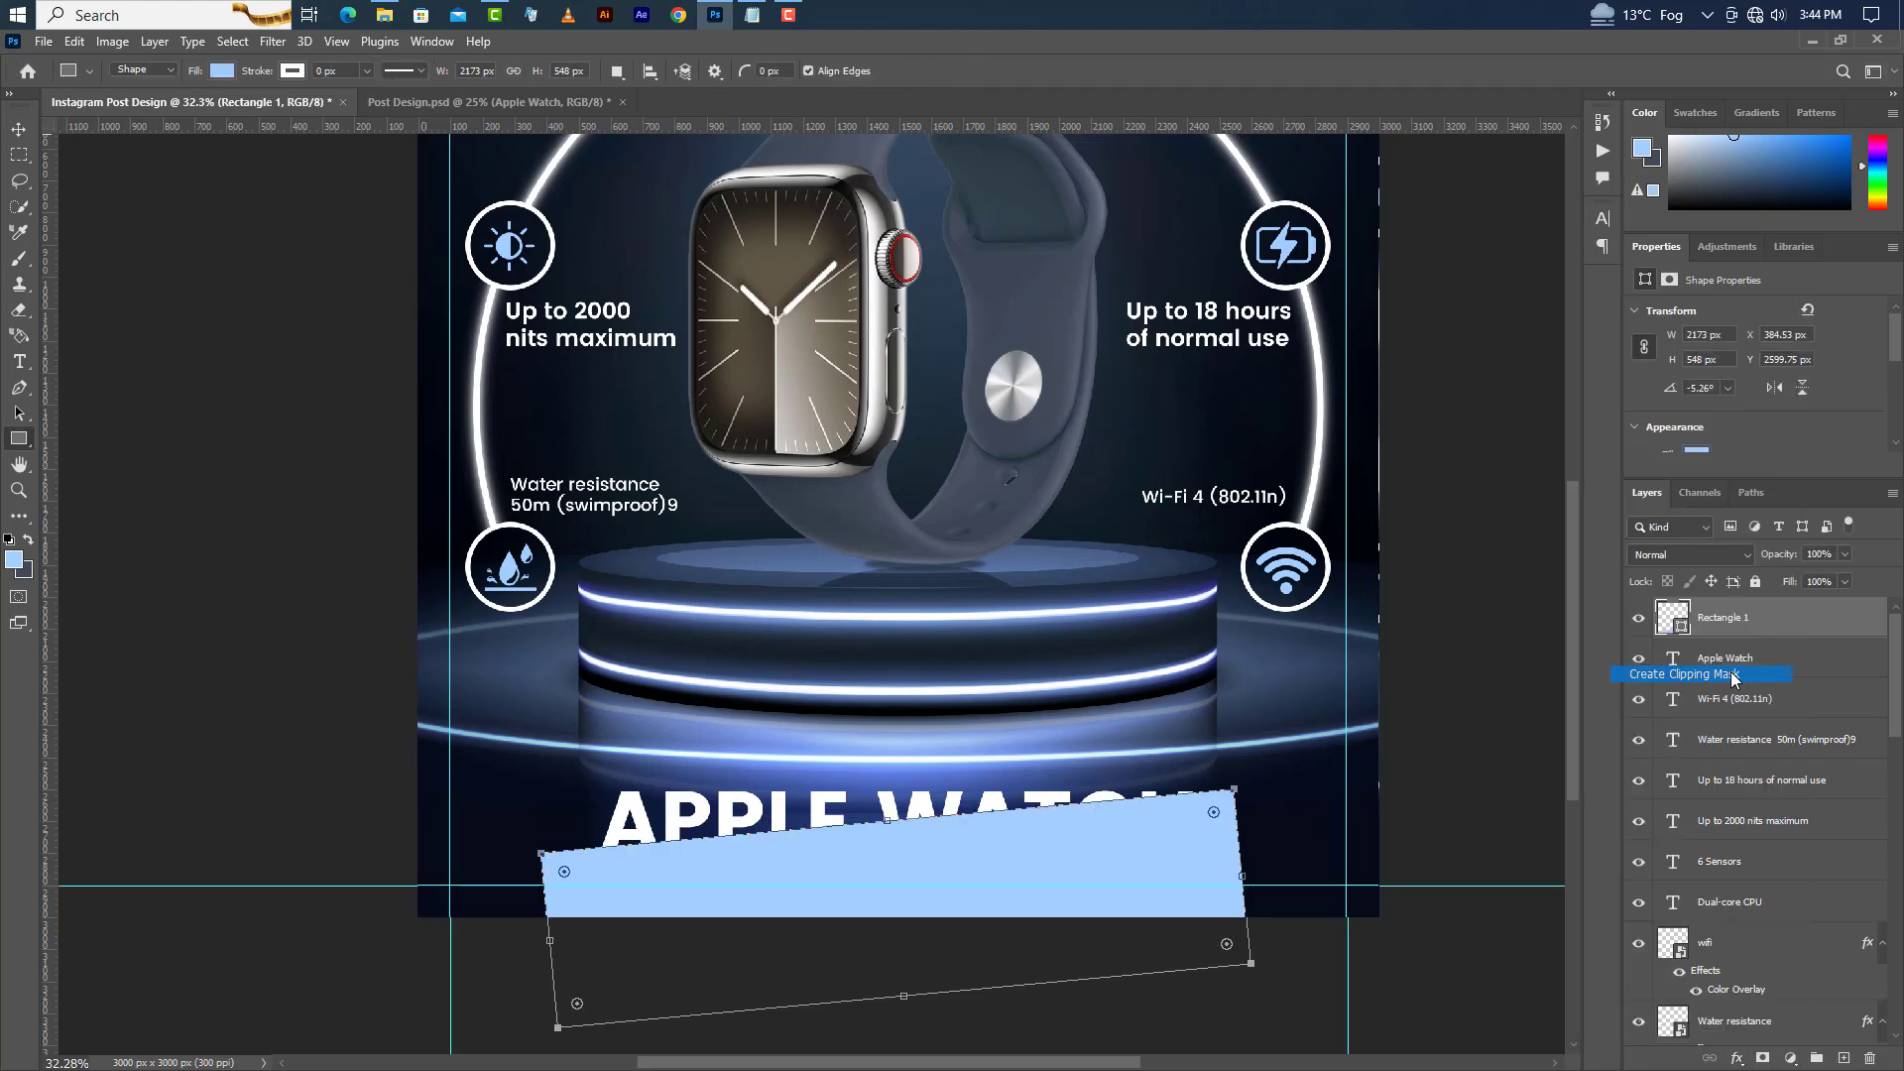
# Switch to Notepad and copy the line "Series 9 - Most Technical Specifications".
pyautogui.click(752, 14)
pyautogui.moveTo(246, 411); pyautogui.dragTo(565, 402)
pyautogui.rightClick(542, 411)
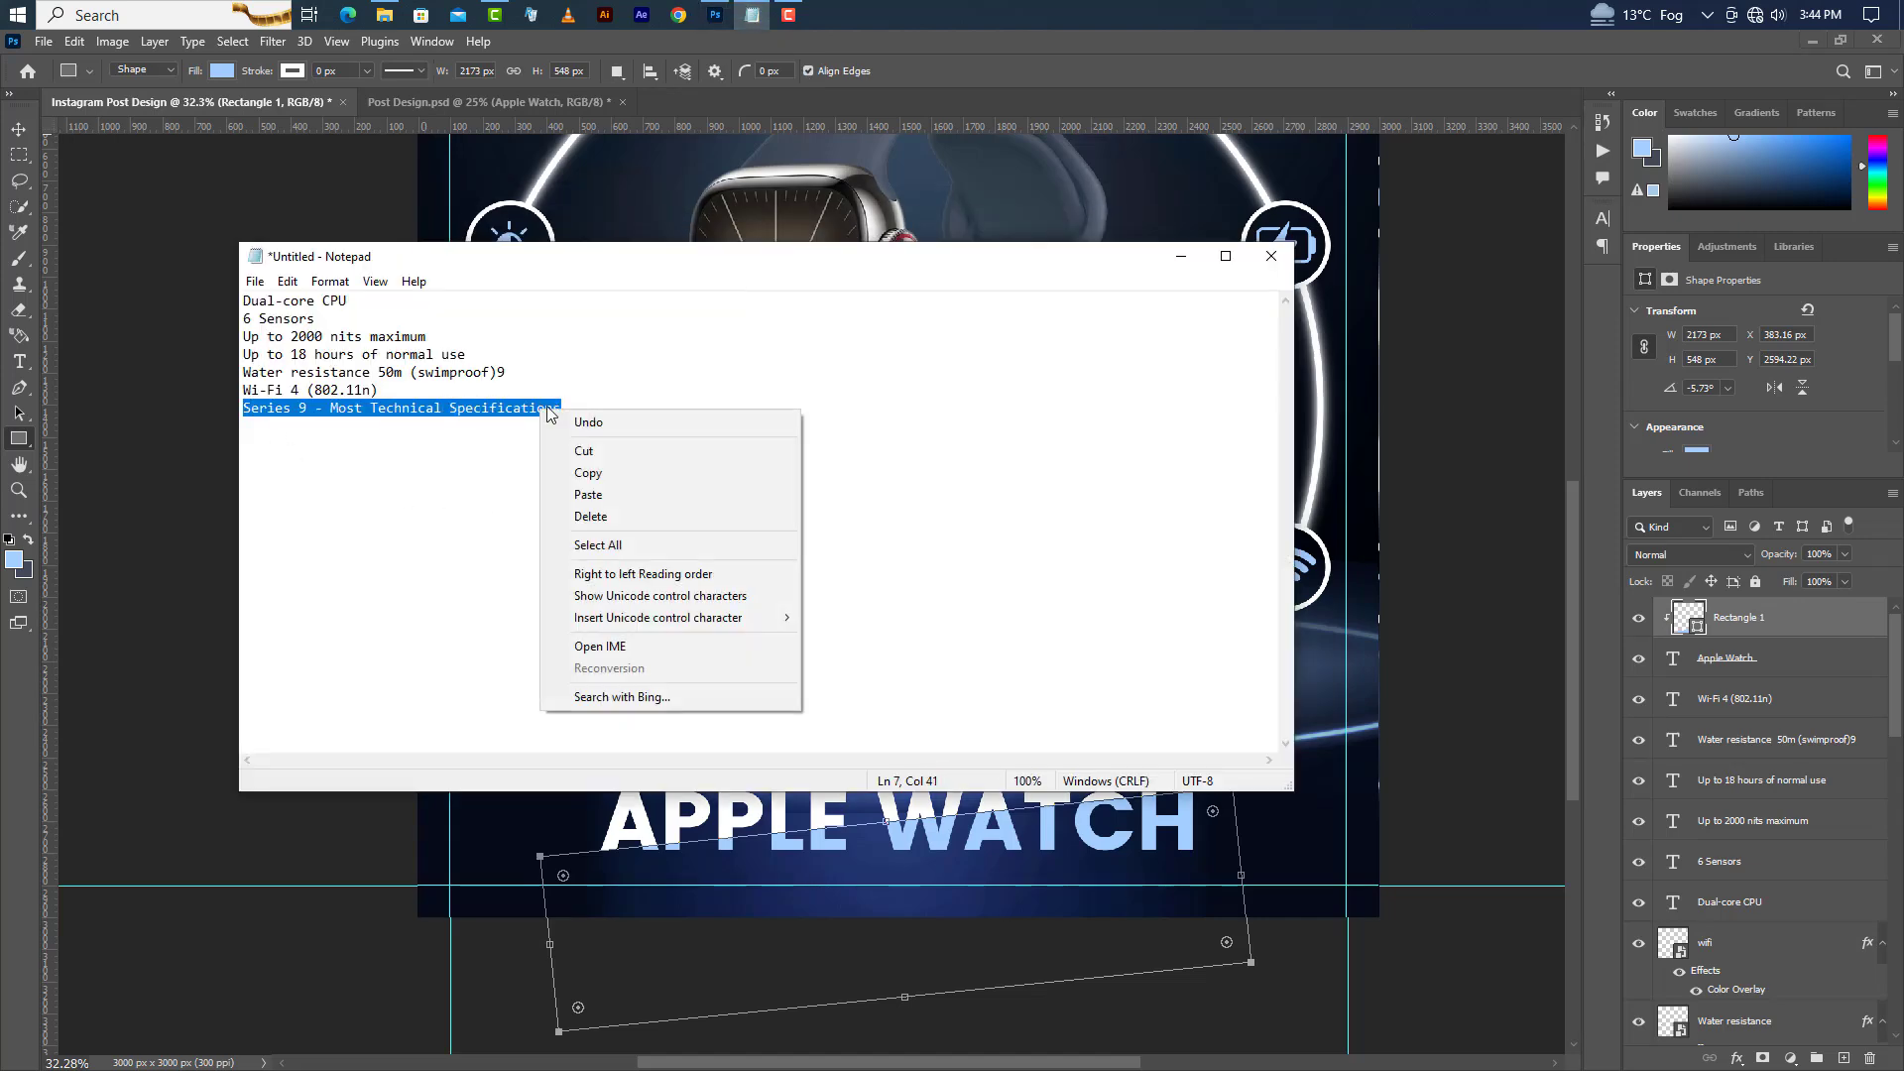
pyautogui.click(610, 470)
pyautogui.click(1193, 266)
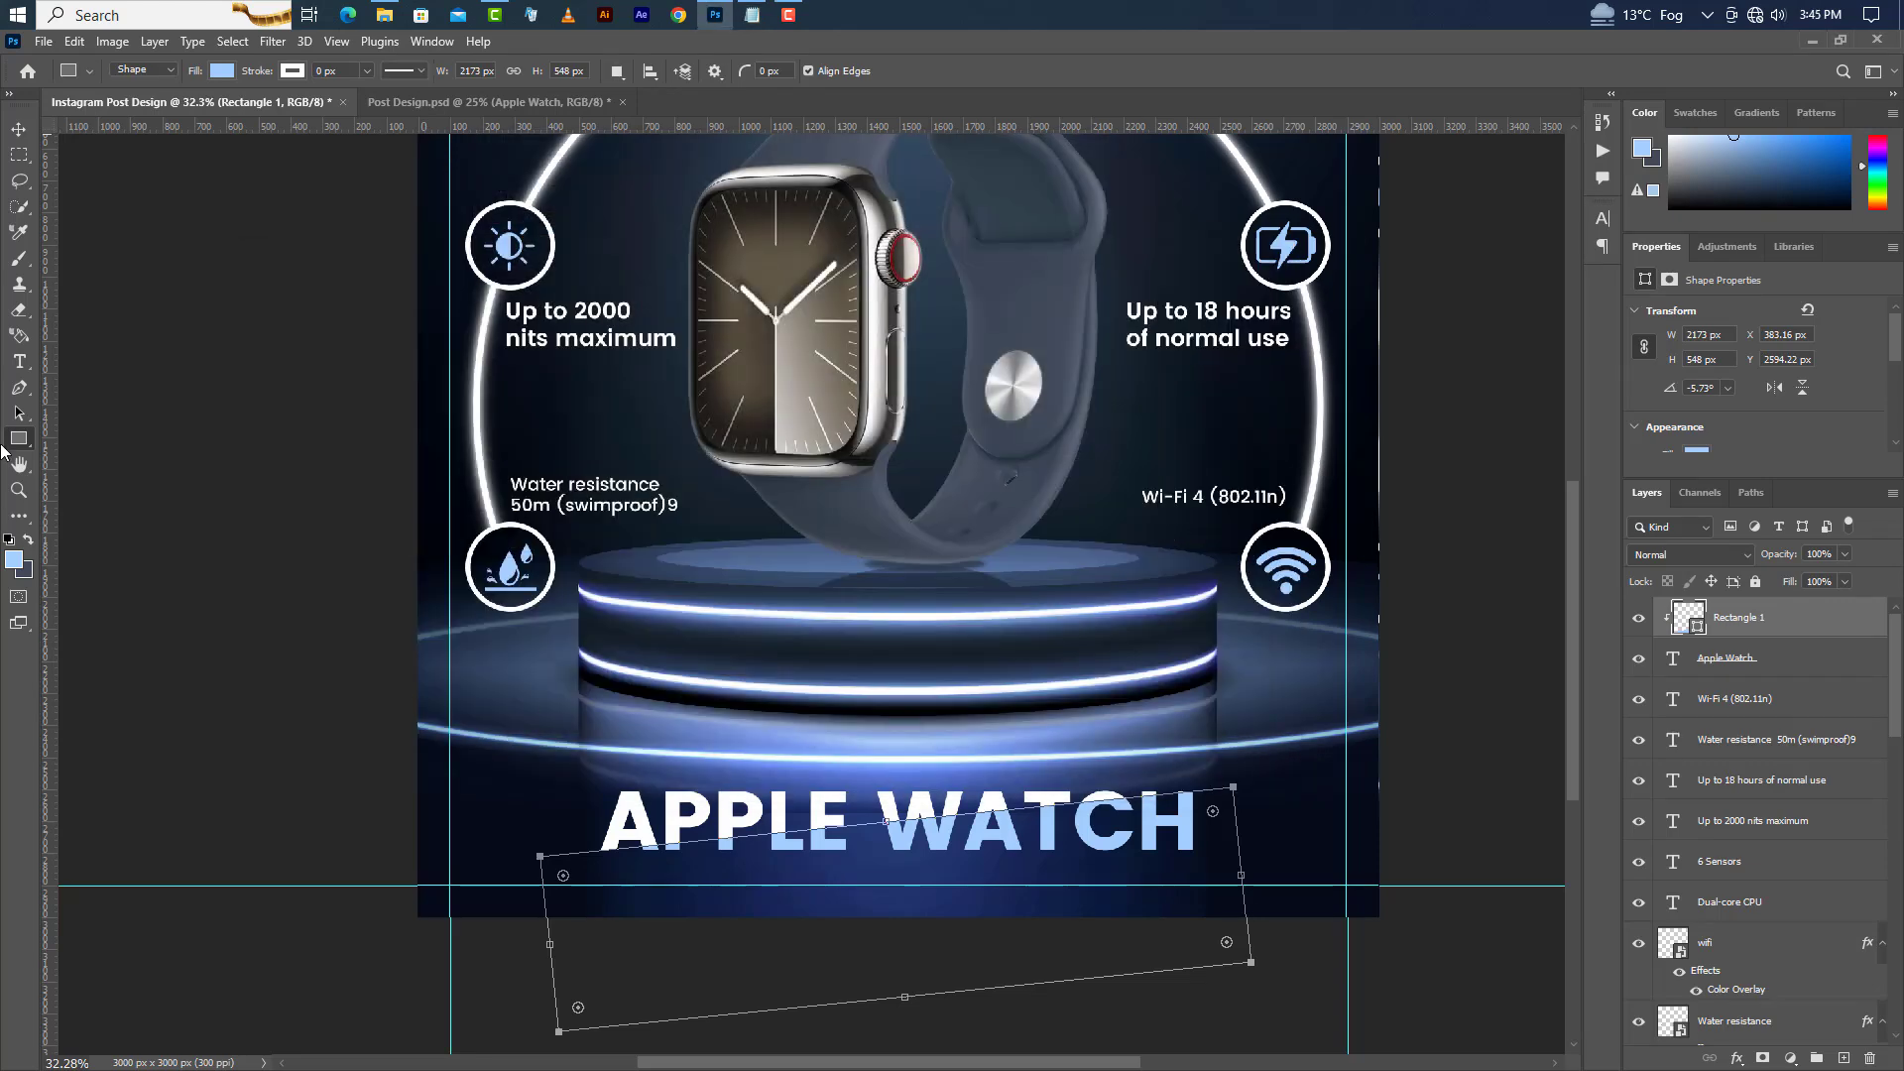
# Paste "Series 9 - Most Technical Specifications" as a new text line below the Apple Watch title.
pyautogui.click(18, 362)
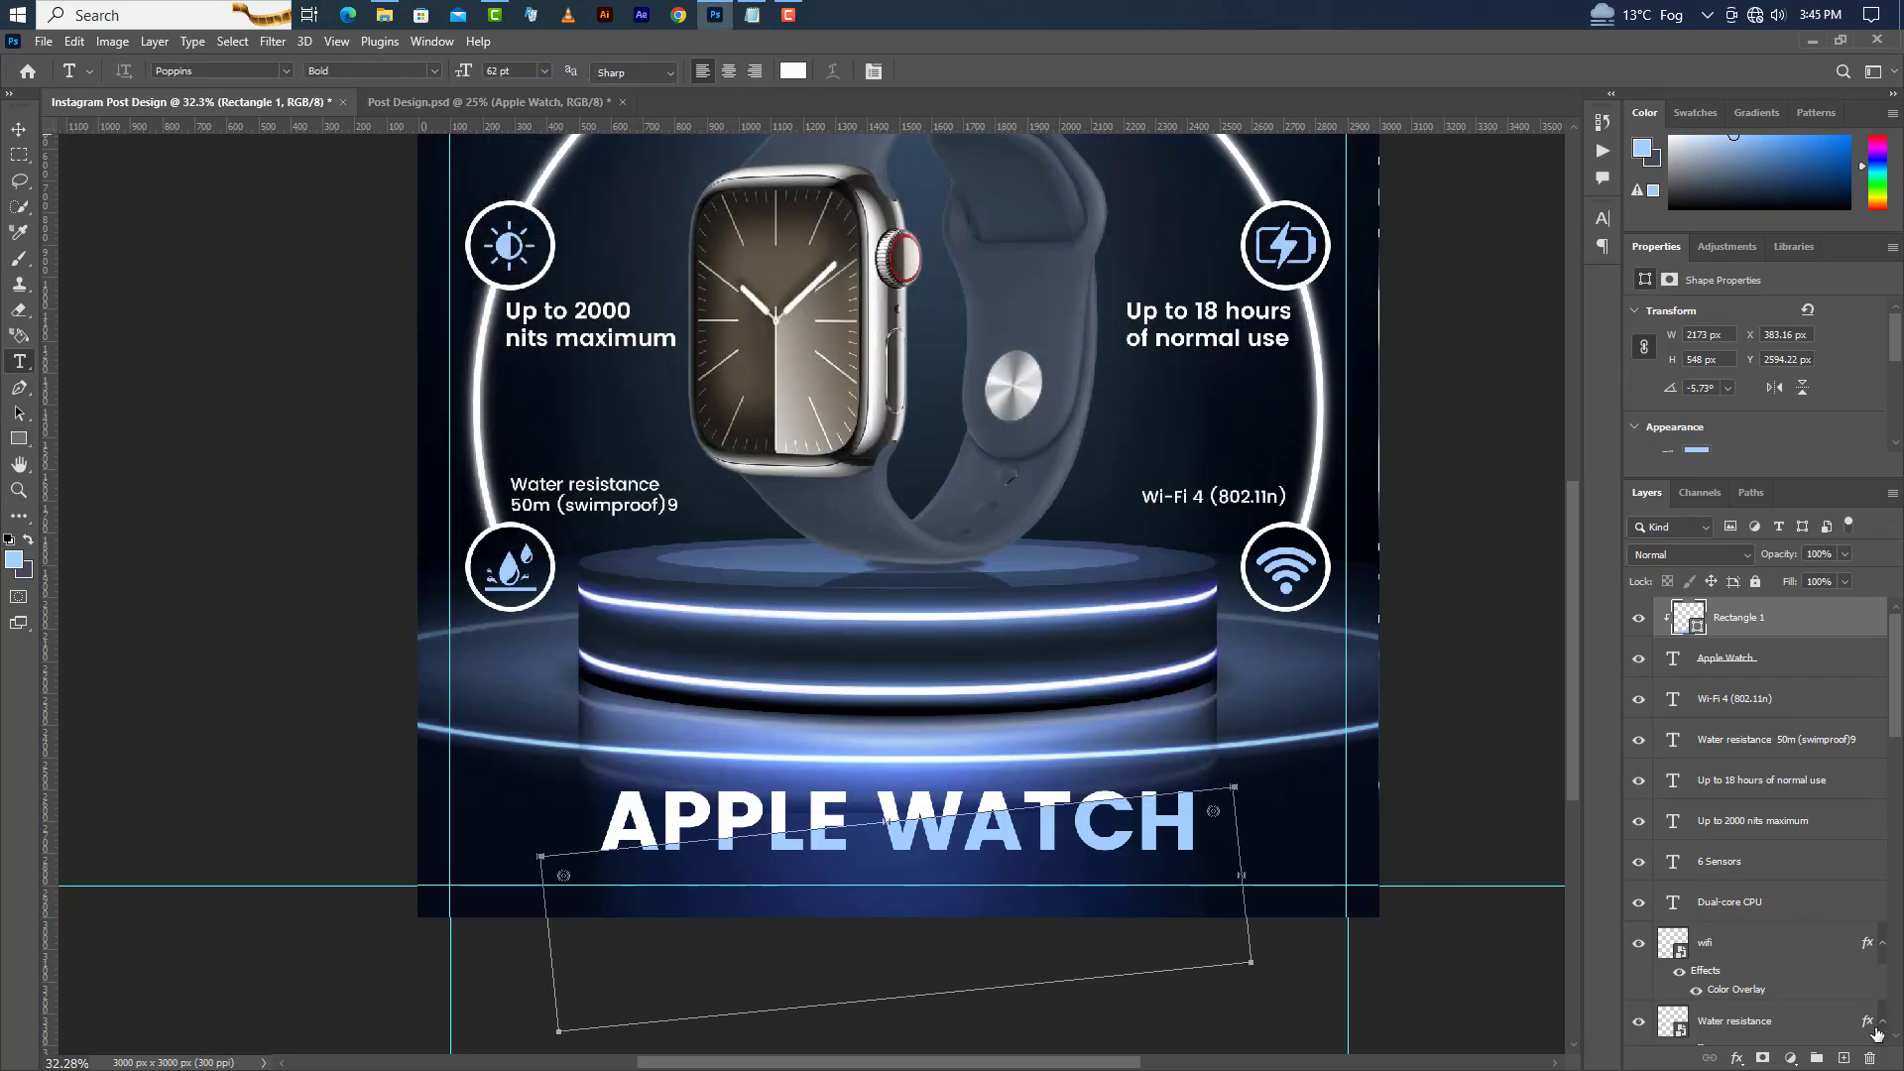
pyautogui.click(1844, 1059)
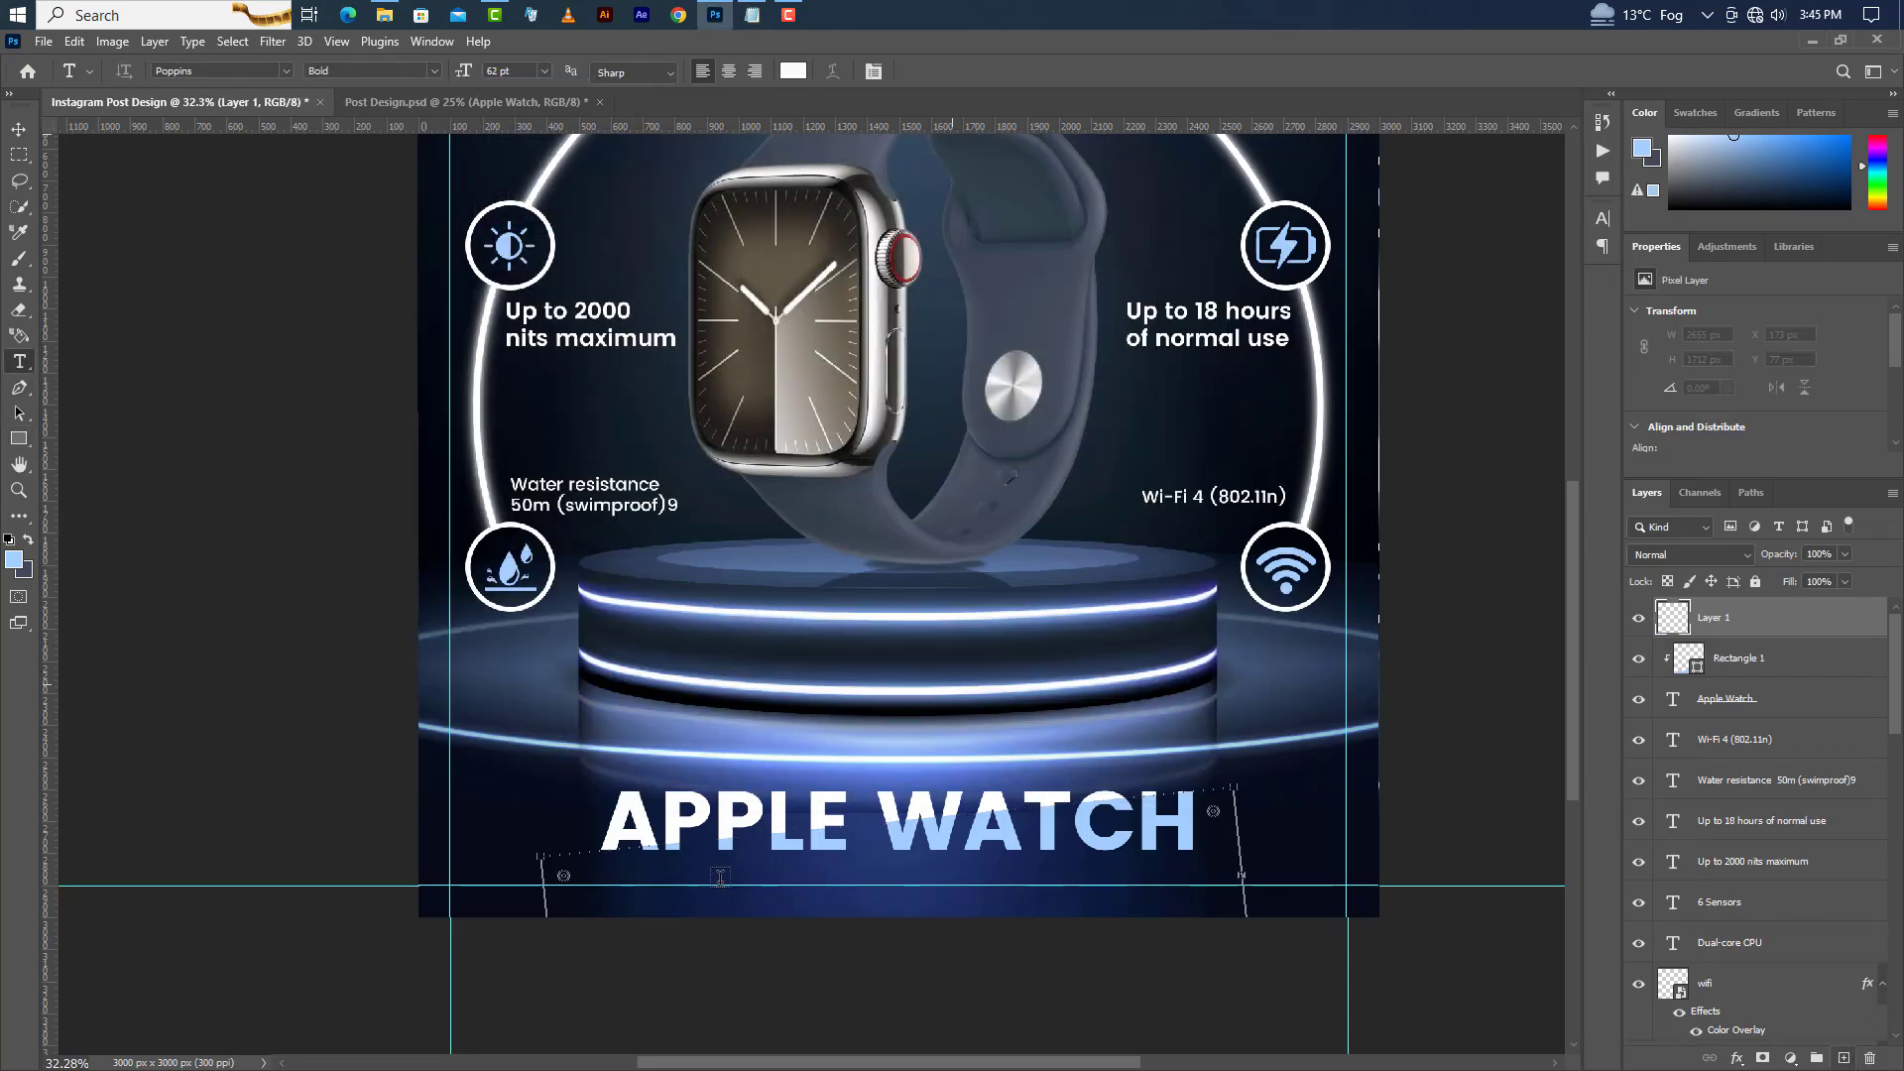
pyautogui.click(602, 902)
pyautogui.rightClick(883, 877)
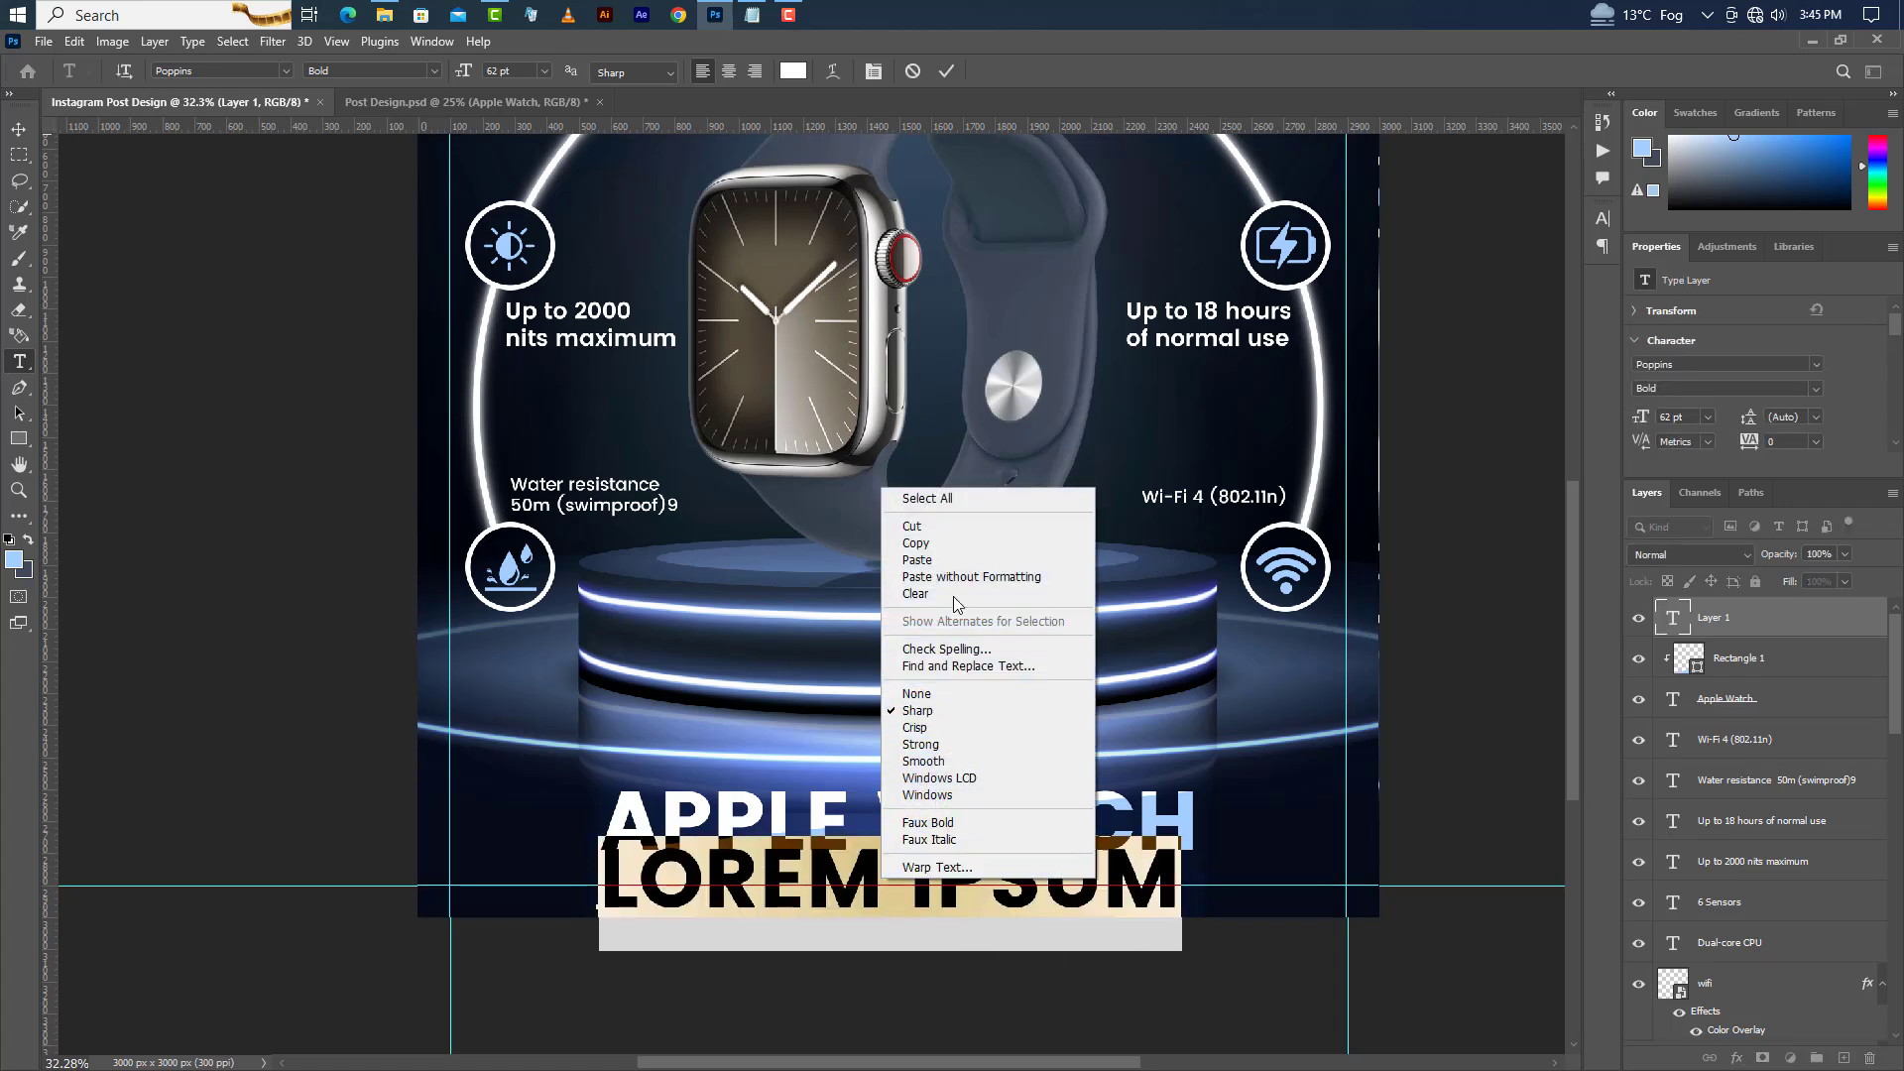
pyautogui.click(950, 559)
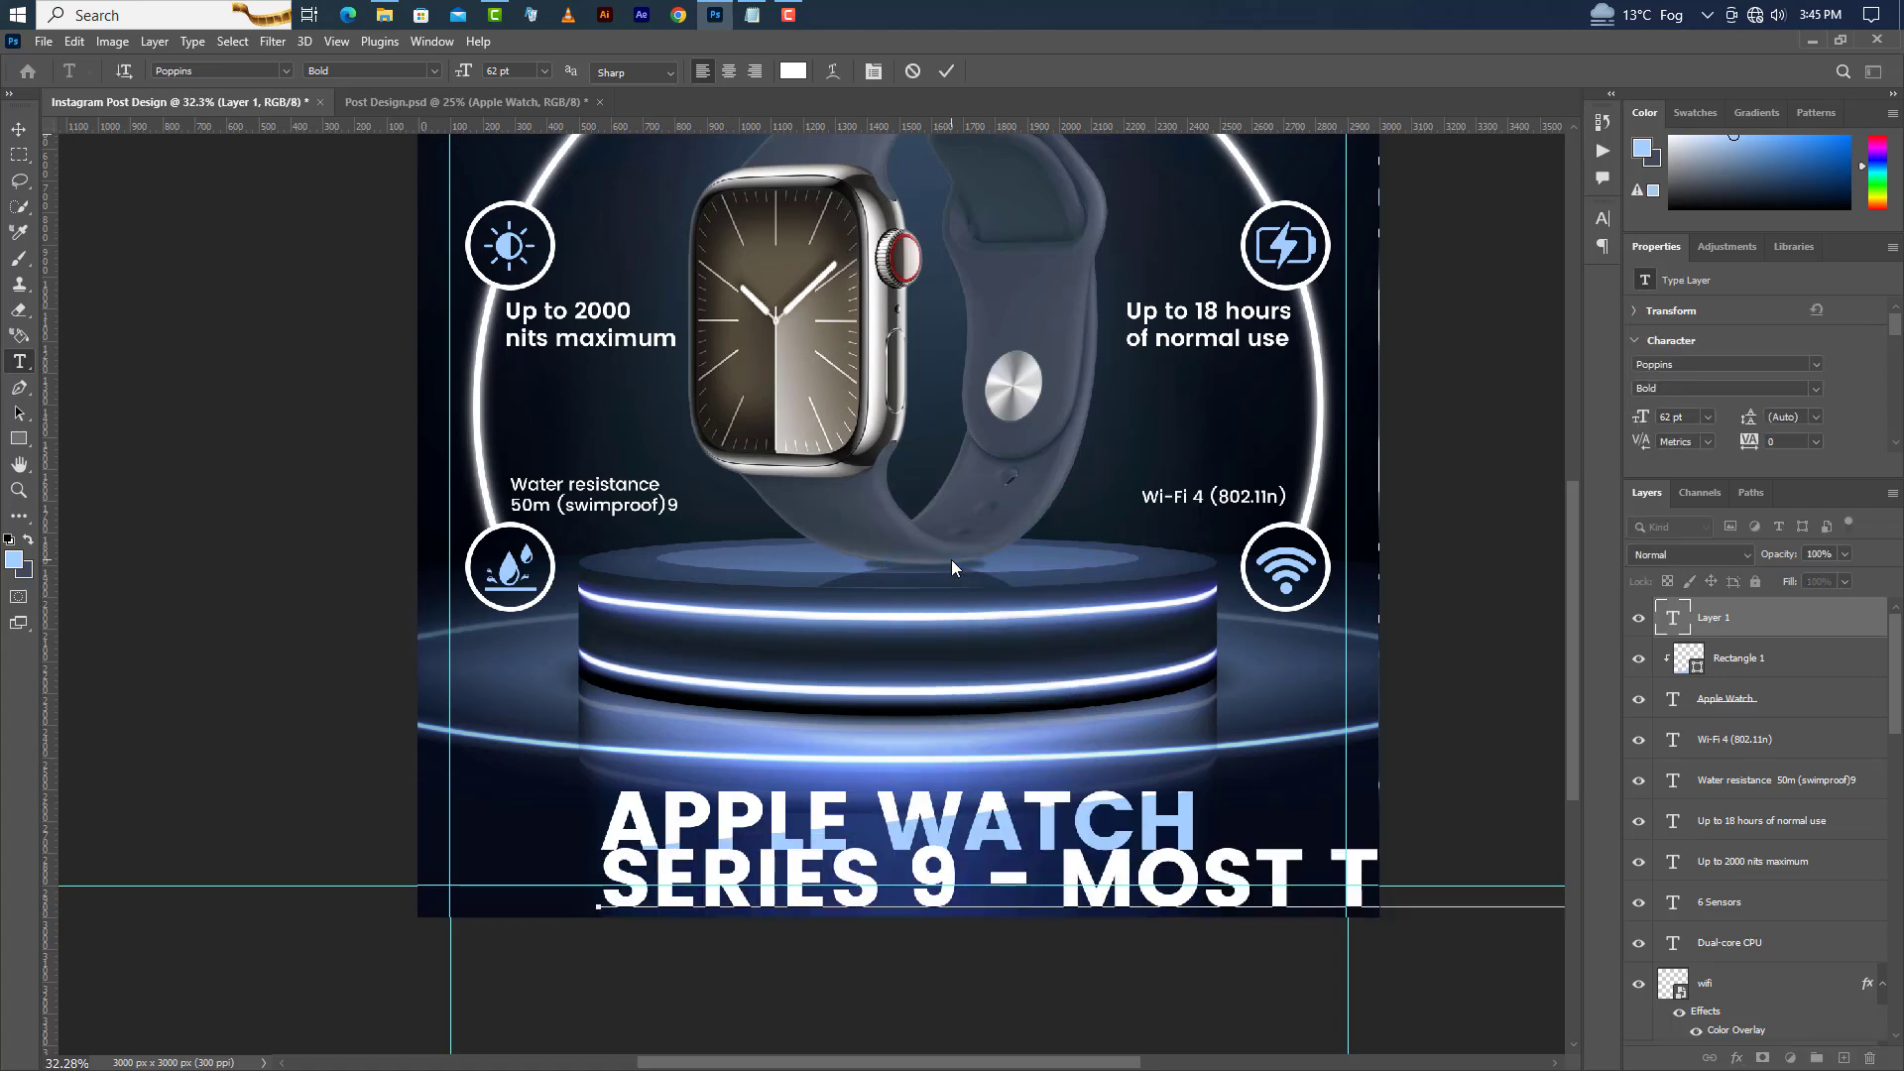
pyautogui.click(950, 67)
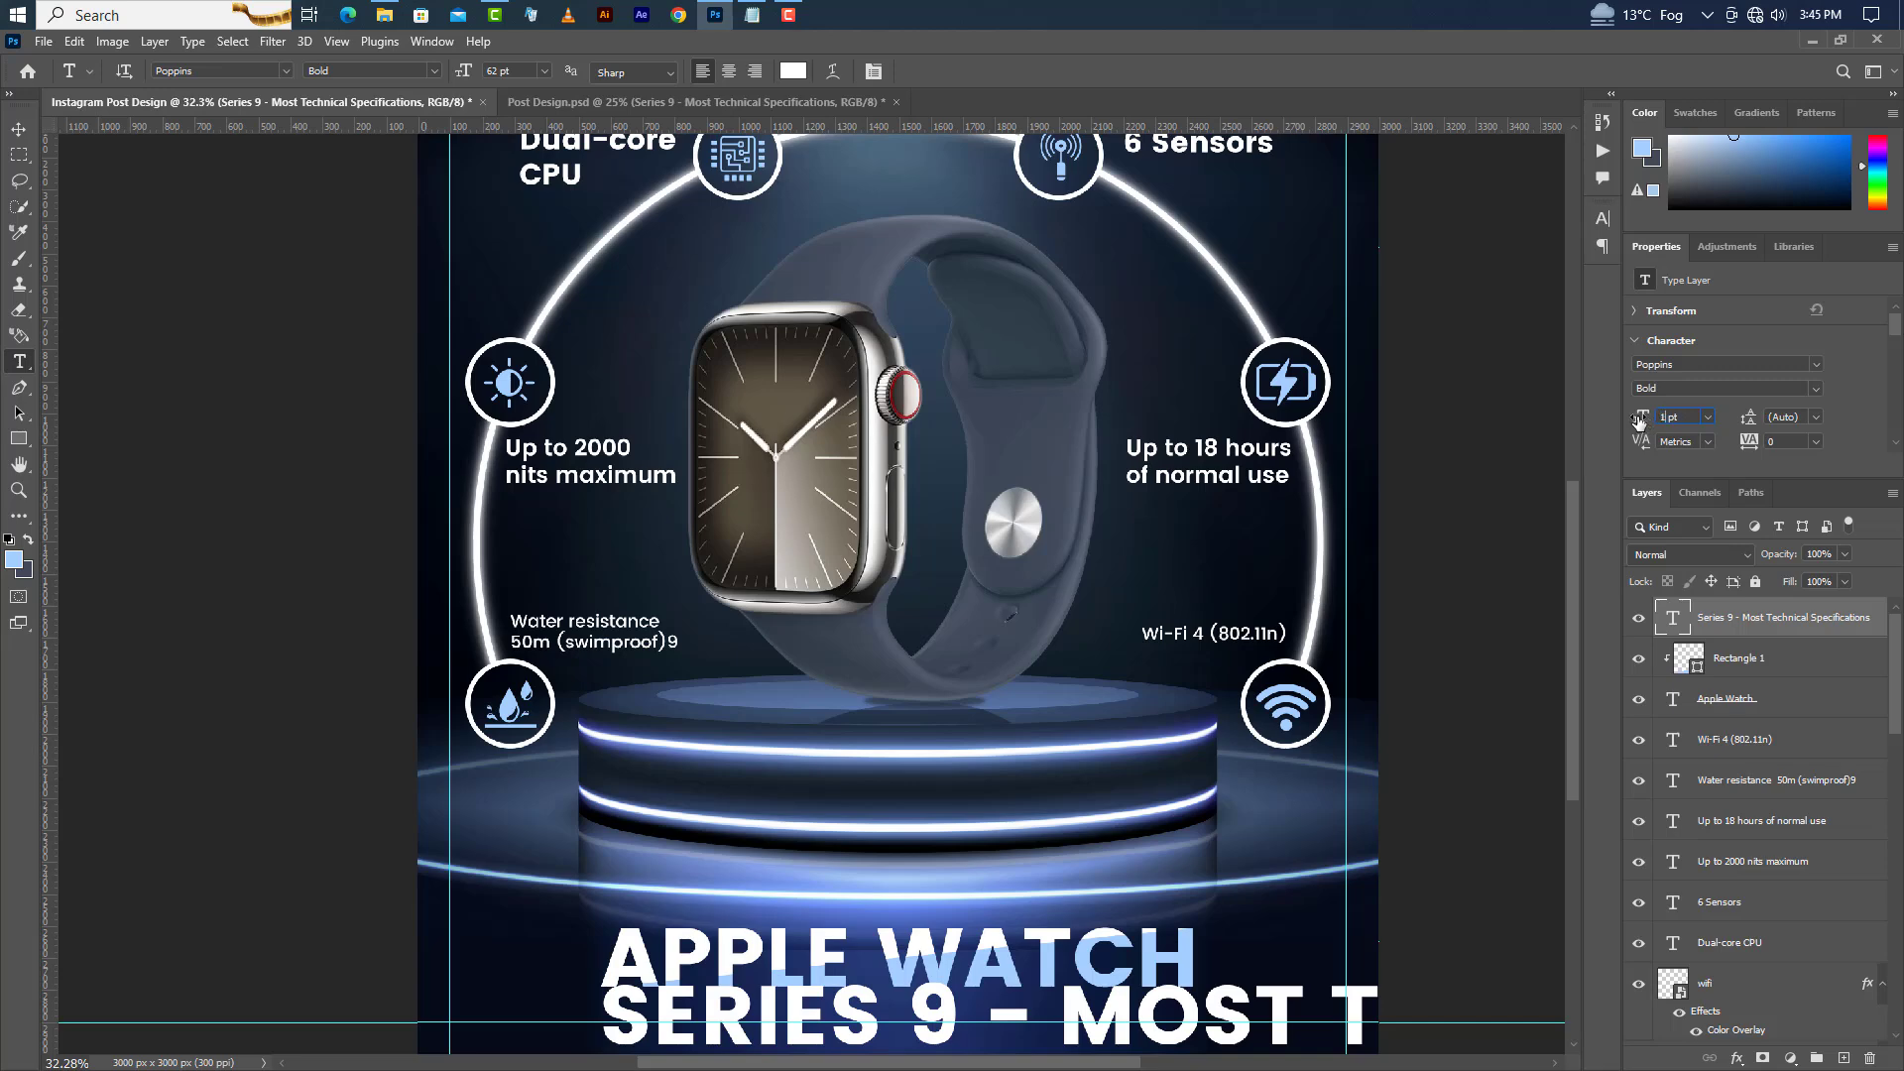
# Set the subtitle's font style to Regular and turn off All Caps so it reads in sentence case.
pyautogui.click(1816, 389)
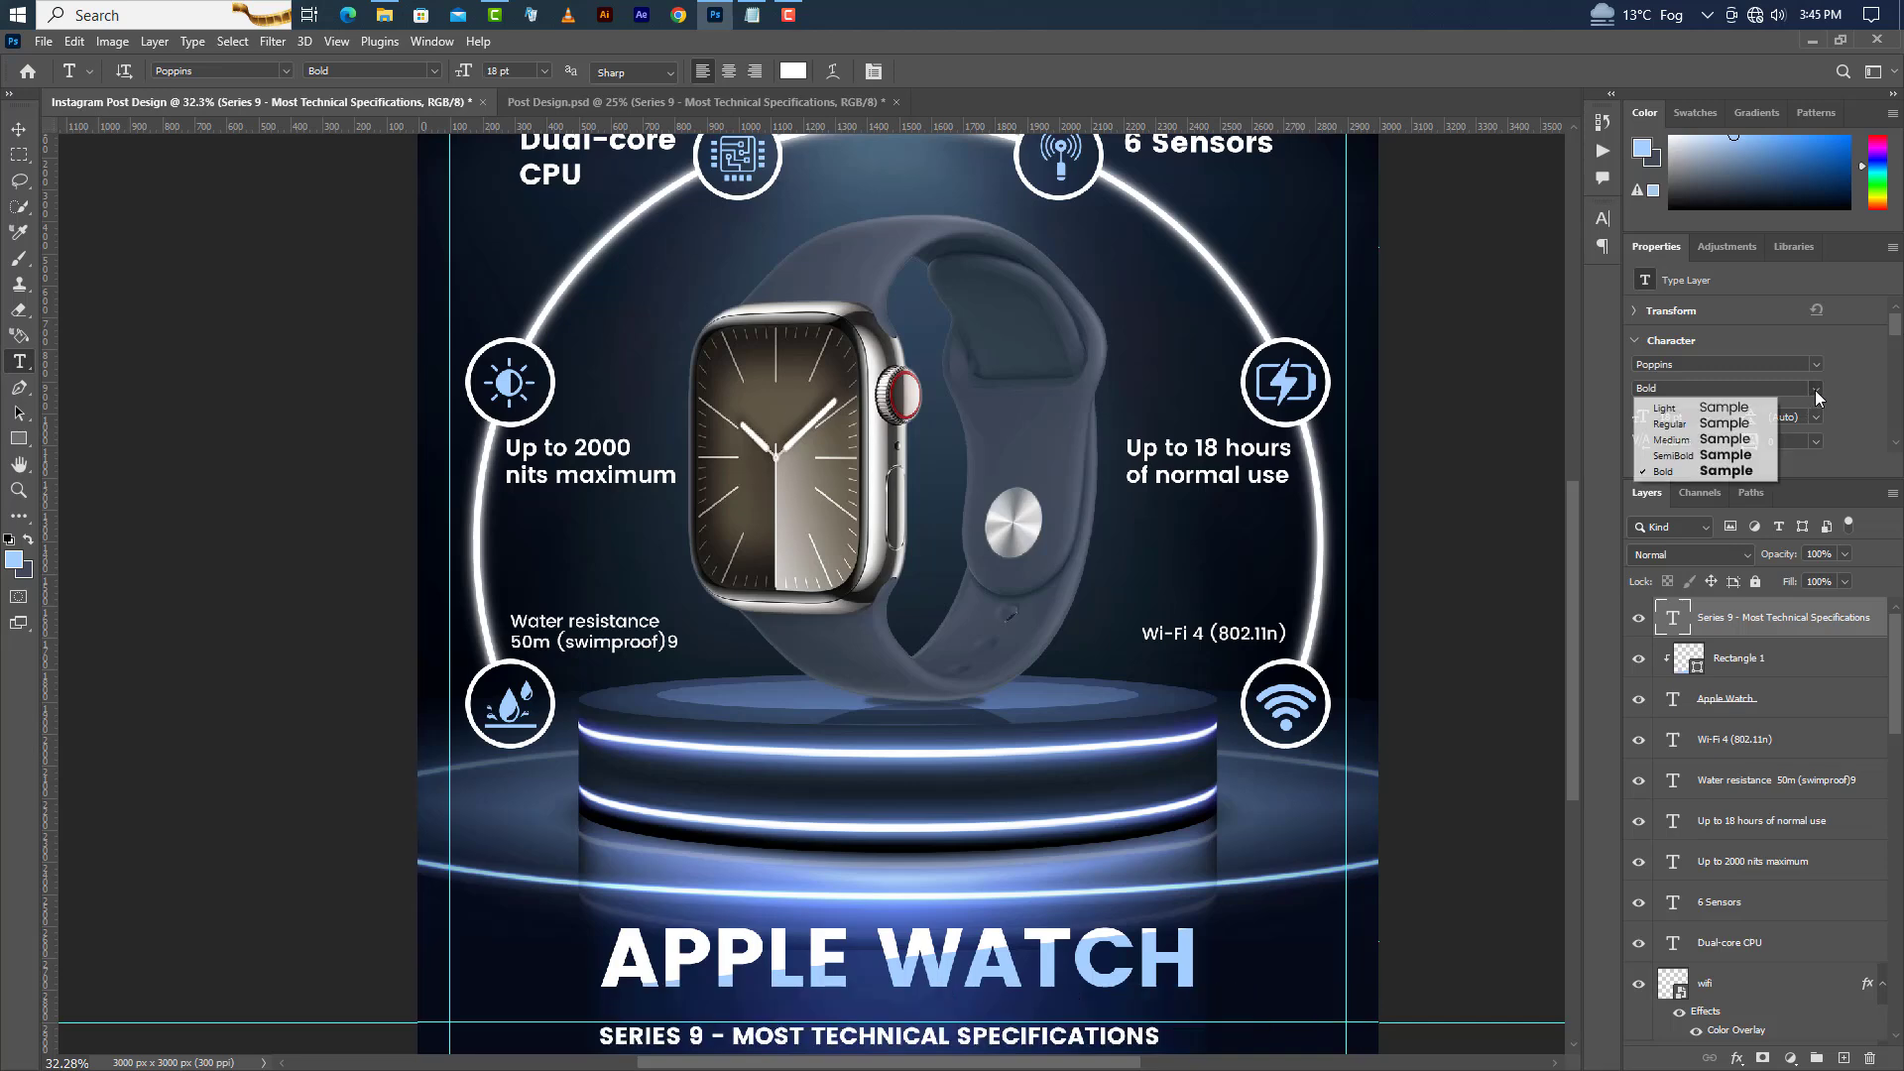
pyautogui.click(1664, 424)
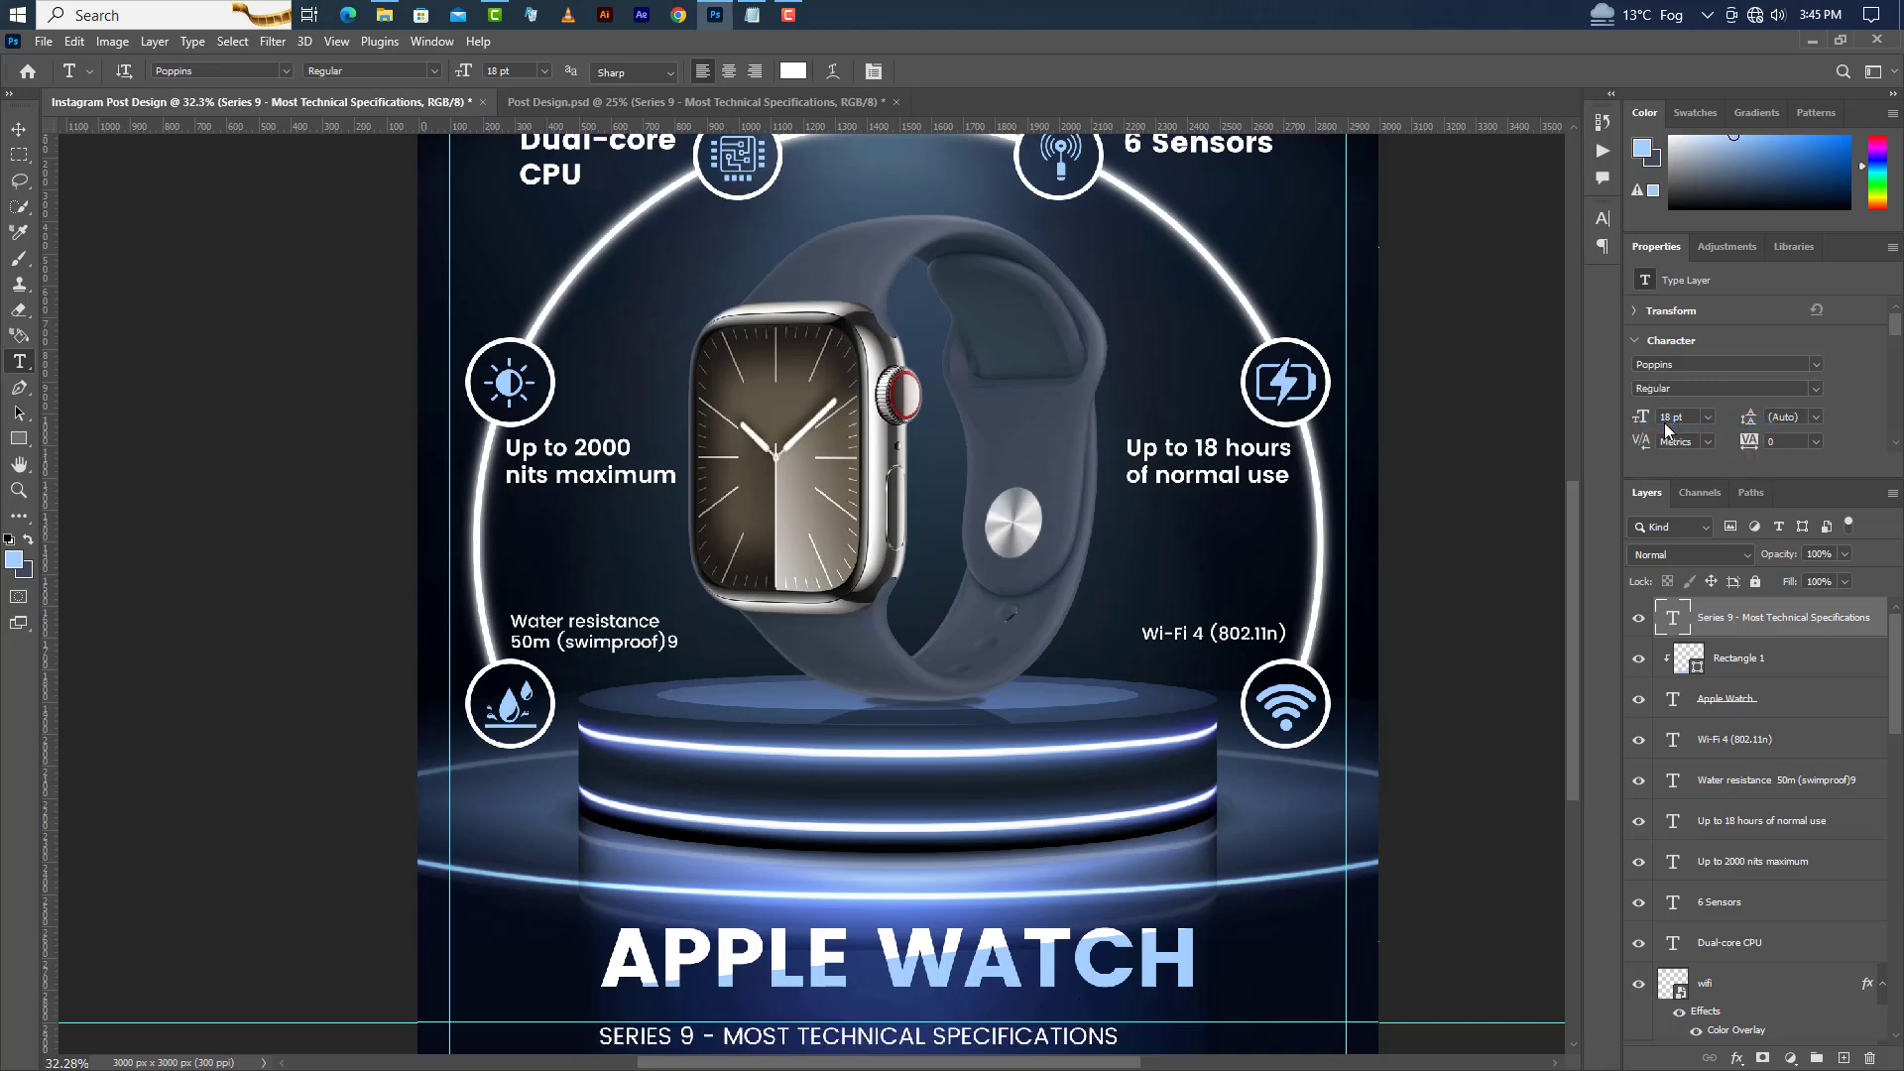
pyautogui.click(1603, 219)
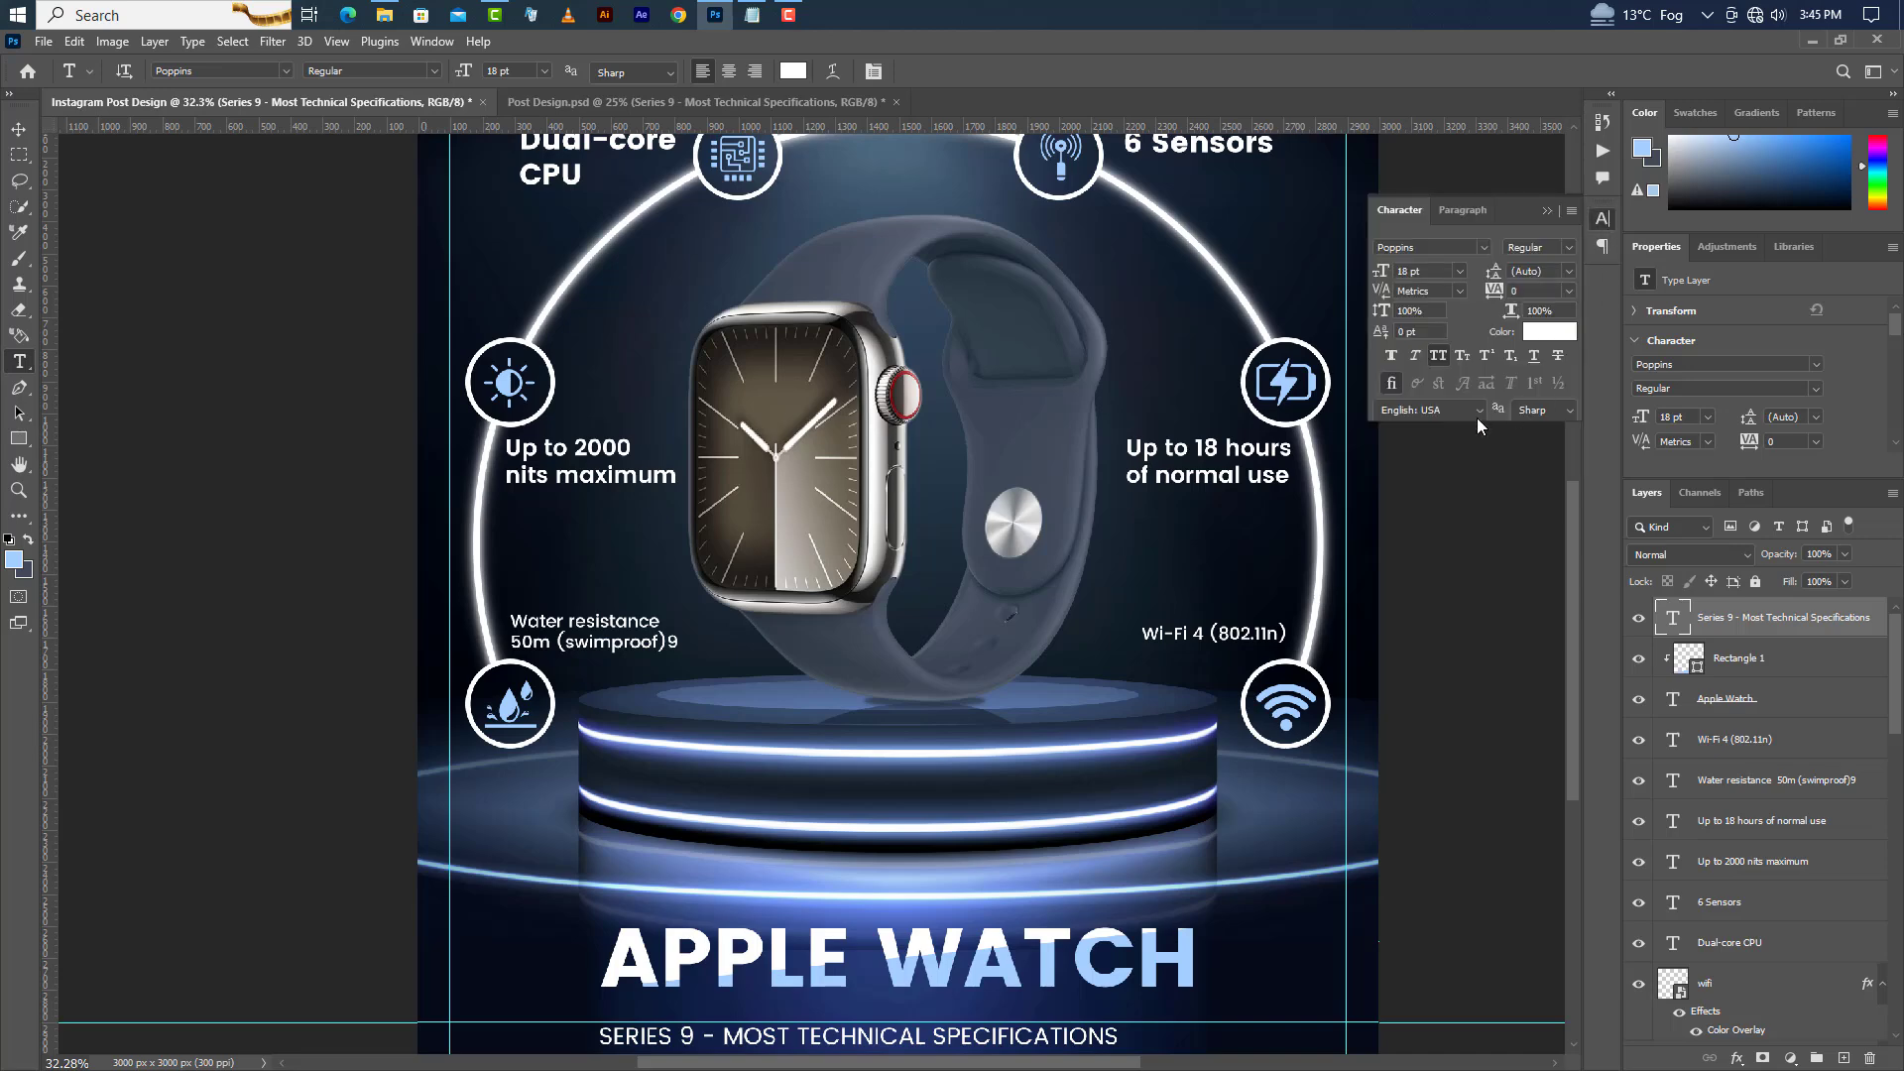
pyautogui.click(1439, 355)
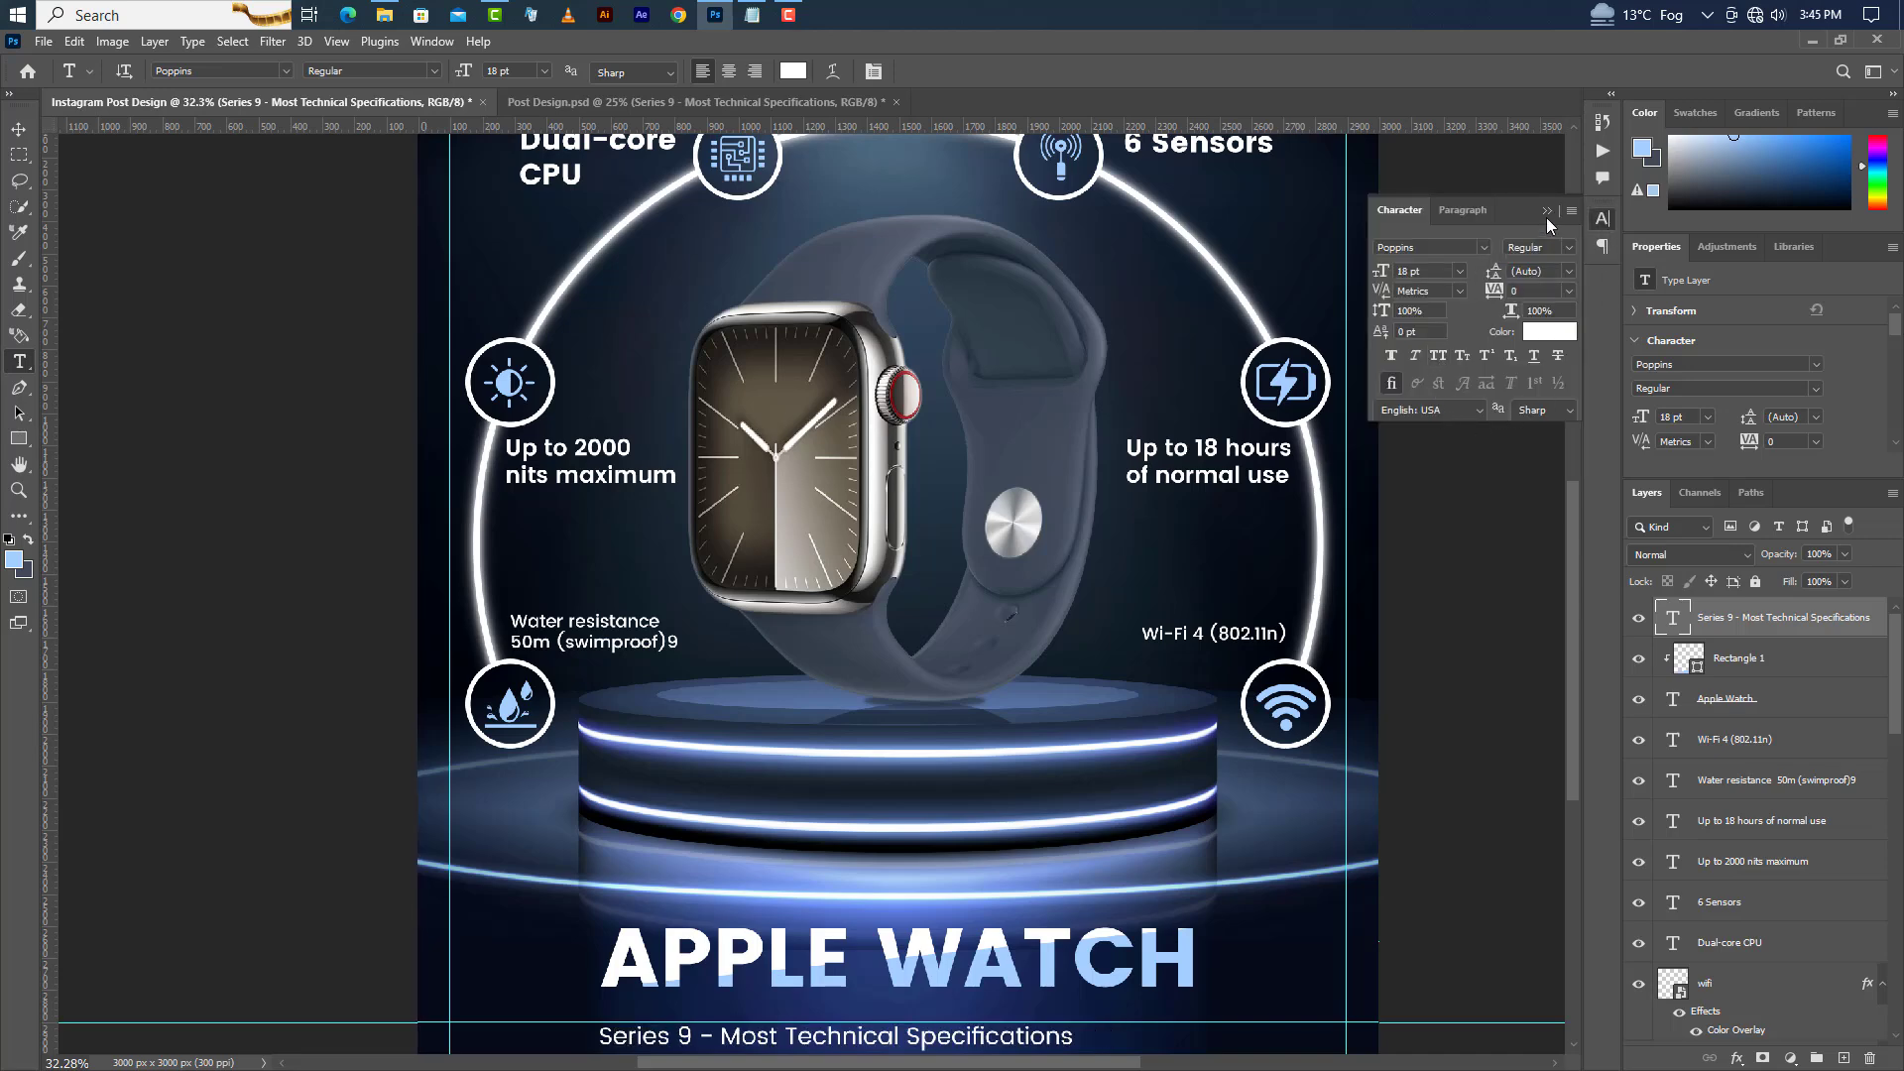
# Center the subtitle under the Apple Watch title and nudge it up closer to the title.
pyautogui.keyDown('ctrl'); pyautogui.click(1673, 700); pyautogui.keyUp('ctrl')
pyautogui.press('v')
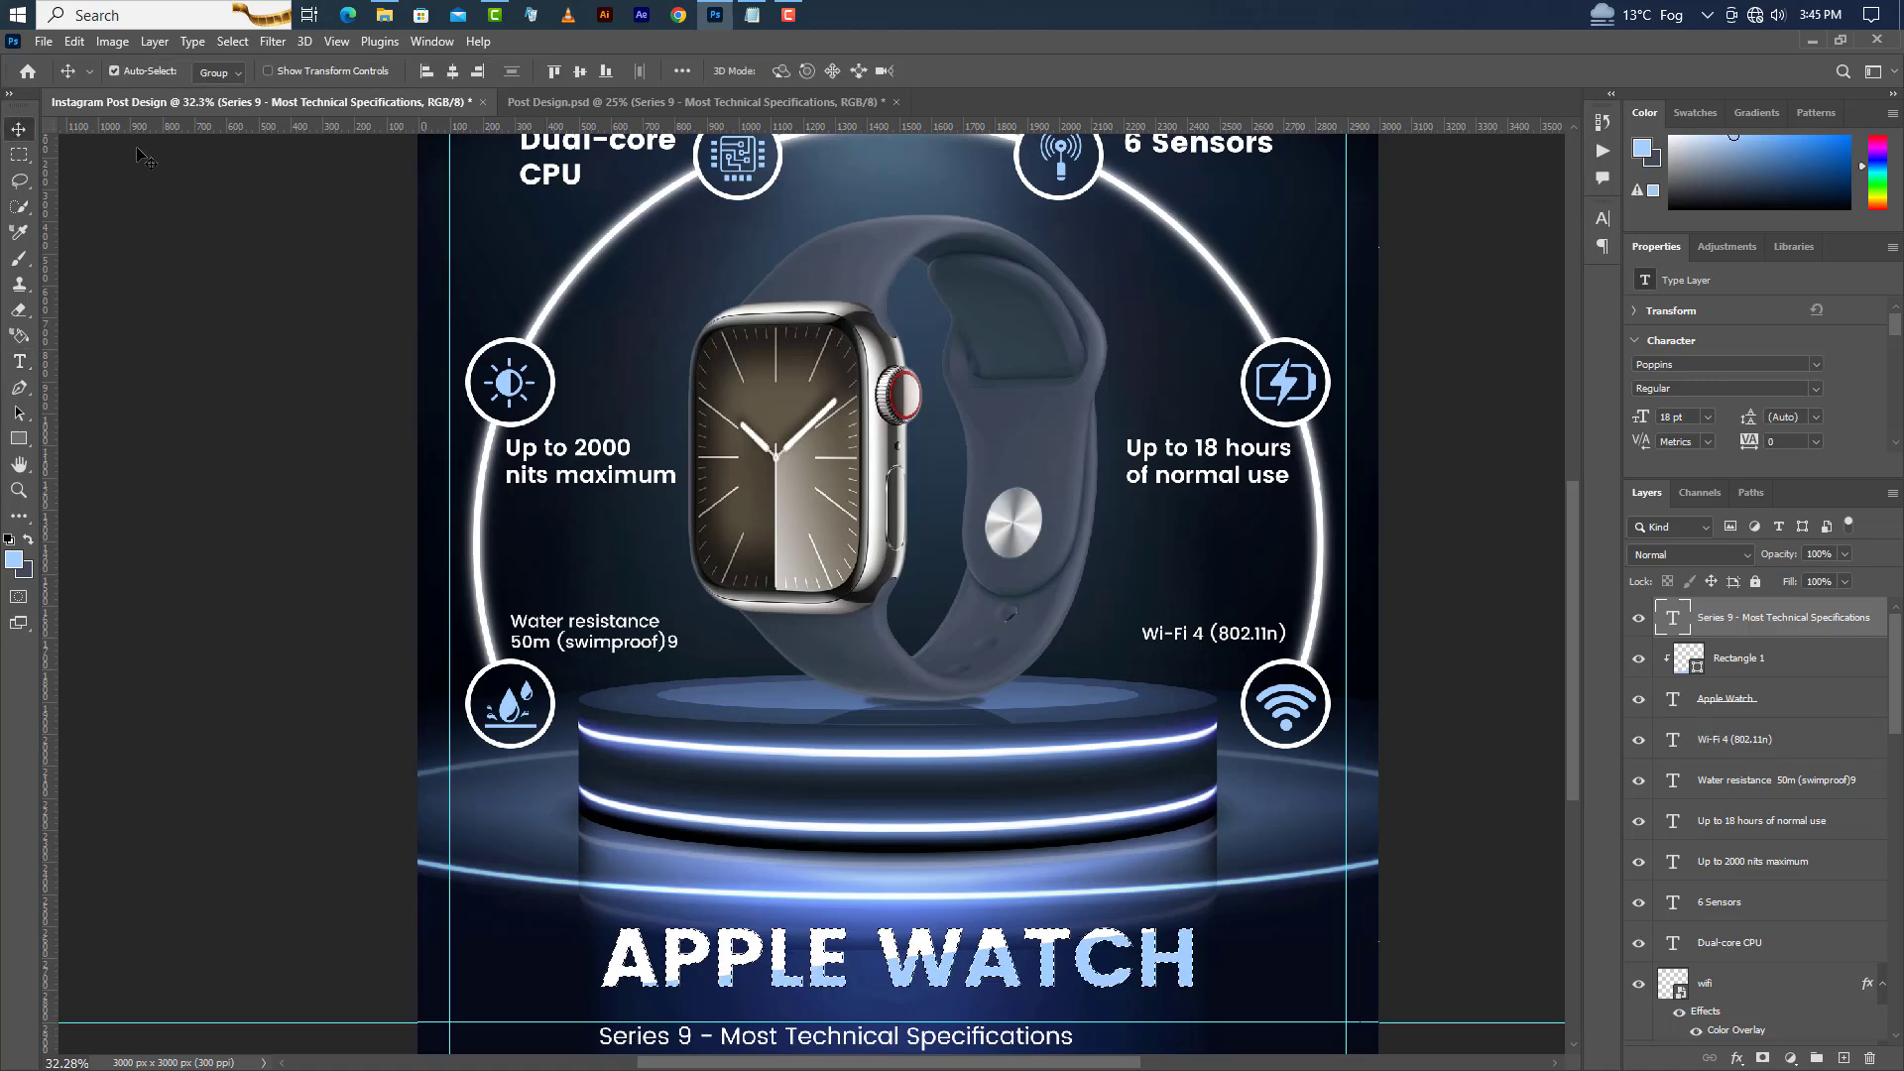
pyautogui.click(453, 71)
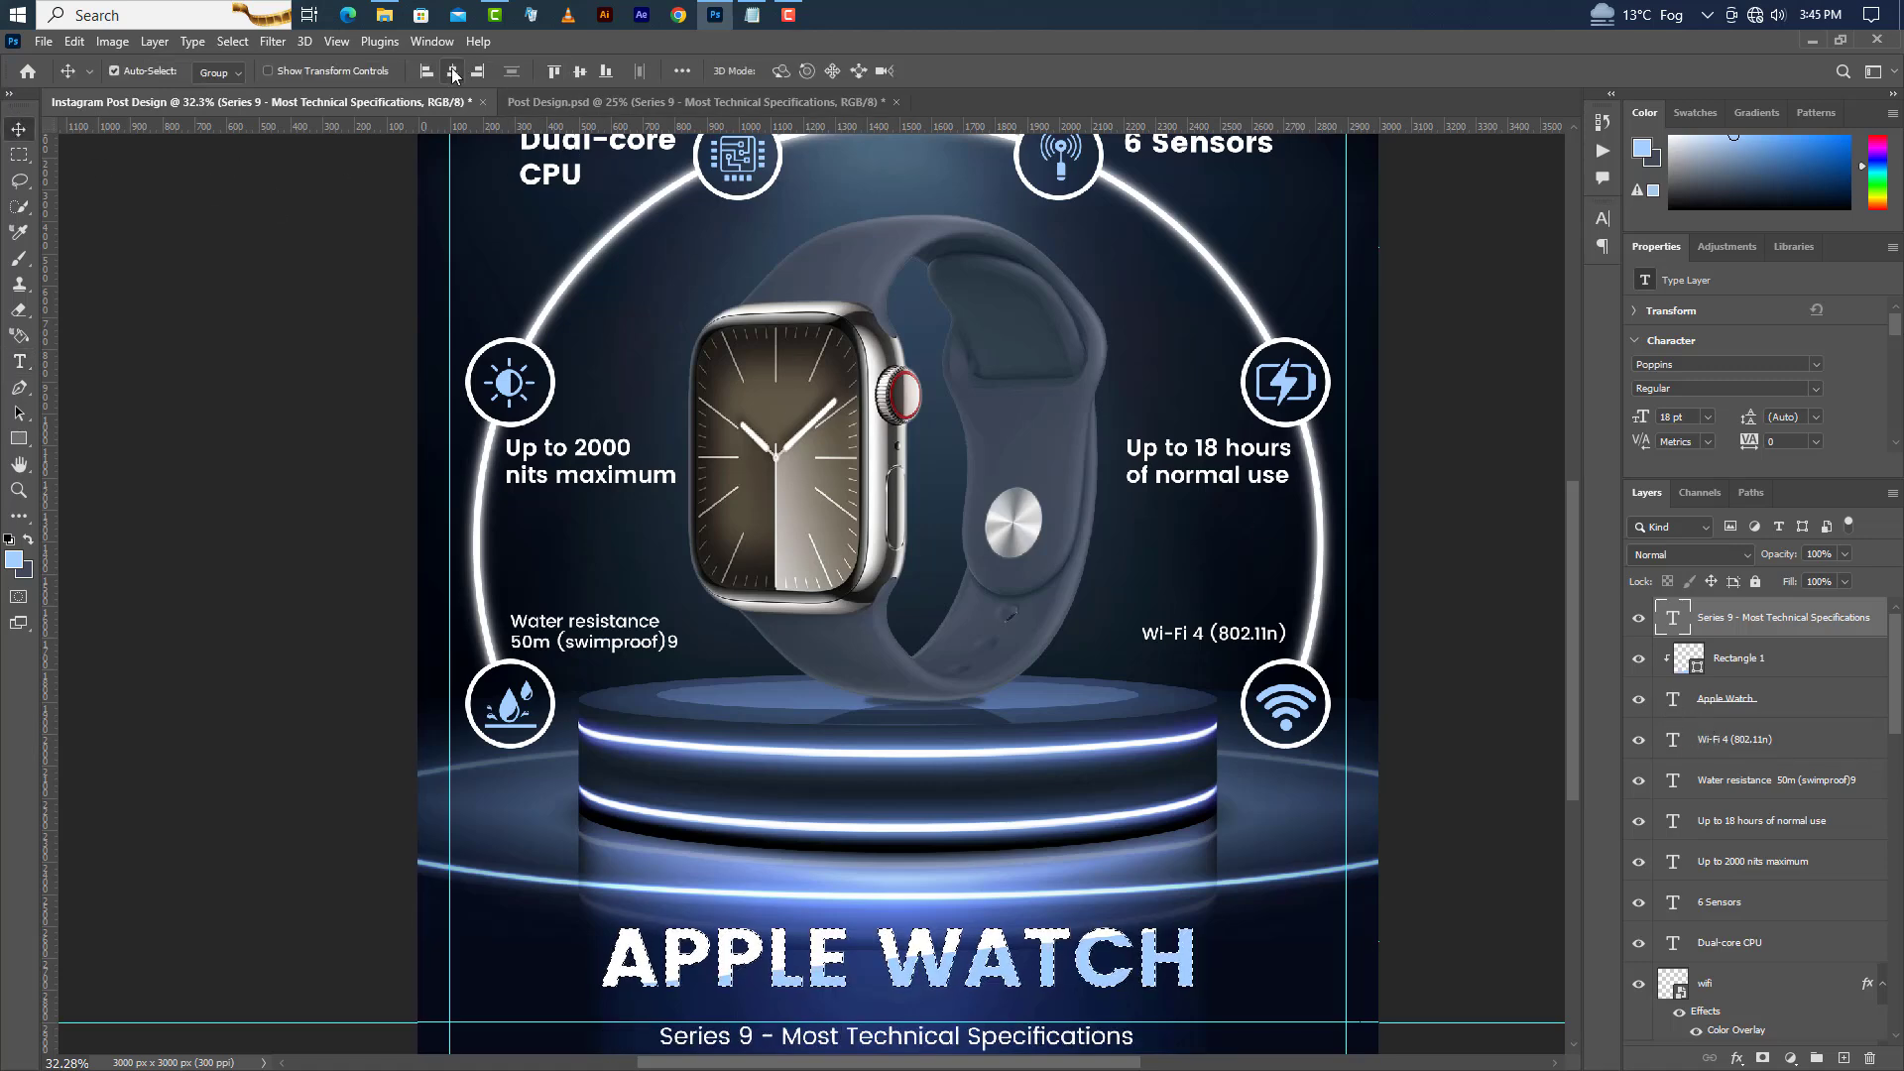
pyautogui.click(246, 41)
pyautogui.click(253, 77)
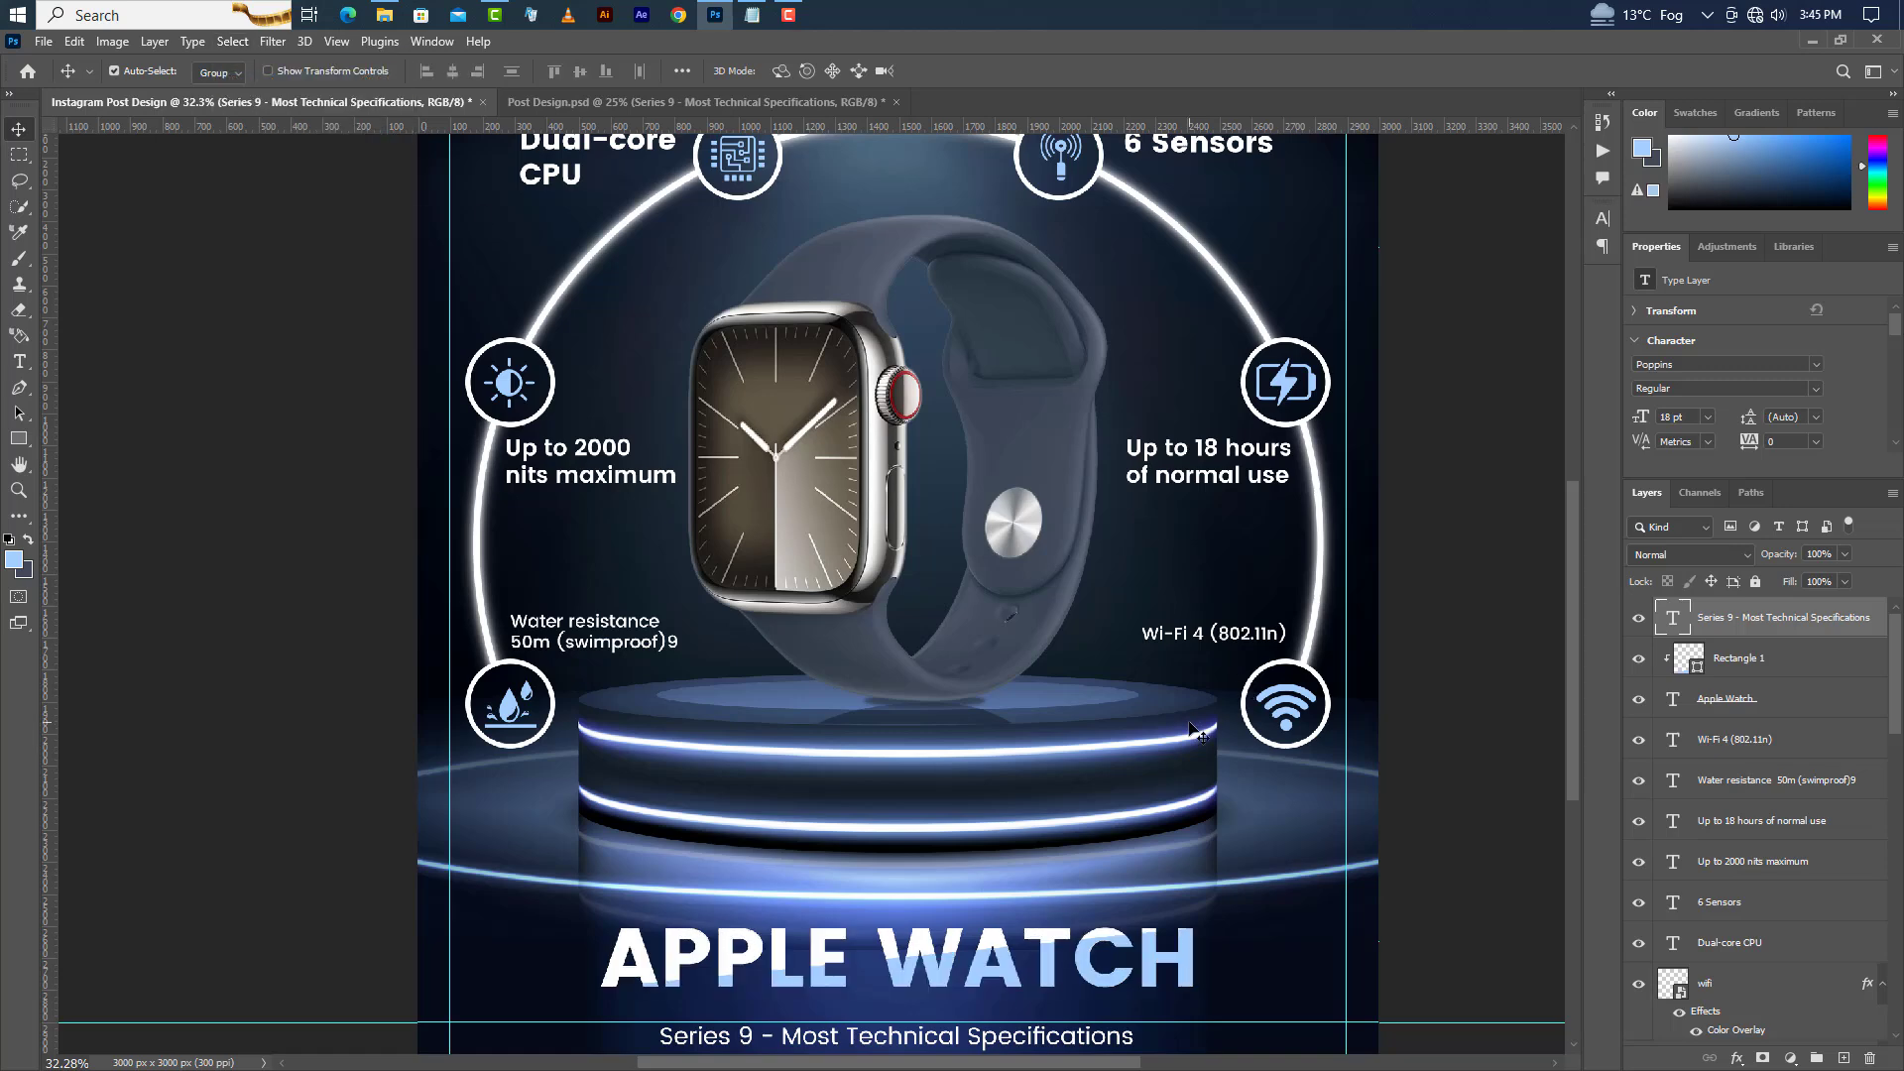
pyautogui.press('Up')
pyautogui.hotkey('shift', 'Up')
pyautogui.hotkey('shift', 'Up')
pyautogui.hotkey('shift', 'Up')
pyautogui.hotkey('shift', 'Up')
pyautogui.hotkey('shift', 'Up')
pyautogui.hotkey('shift', 'Up')
pyautogui.hotkey('shift', 'Up')
pyautogui.hotkey('shift', 'Up')
pyautogui.hotkey('shift', 'Up')
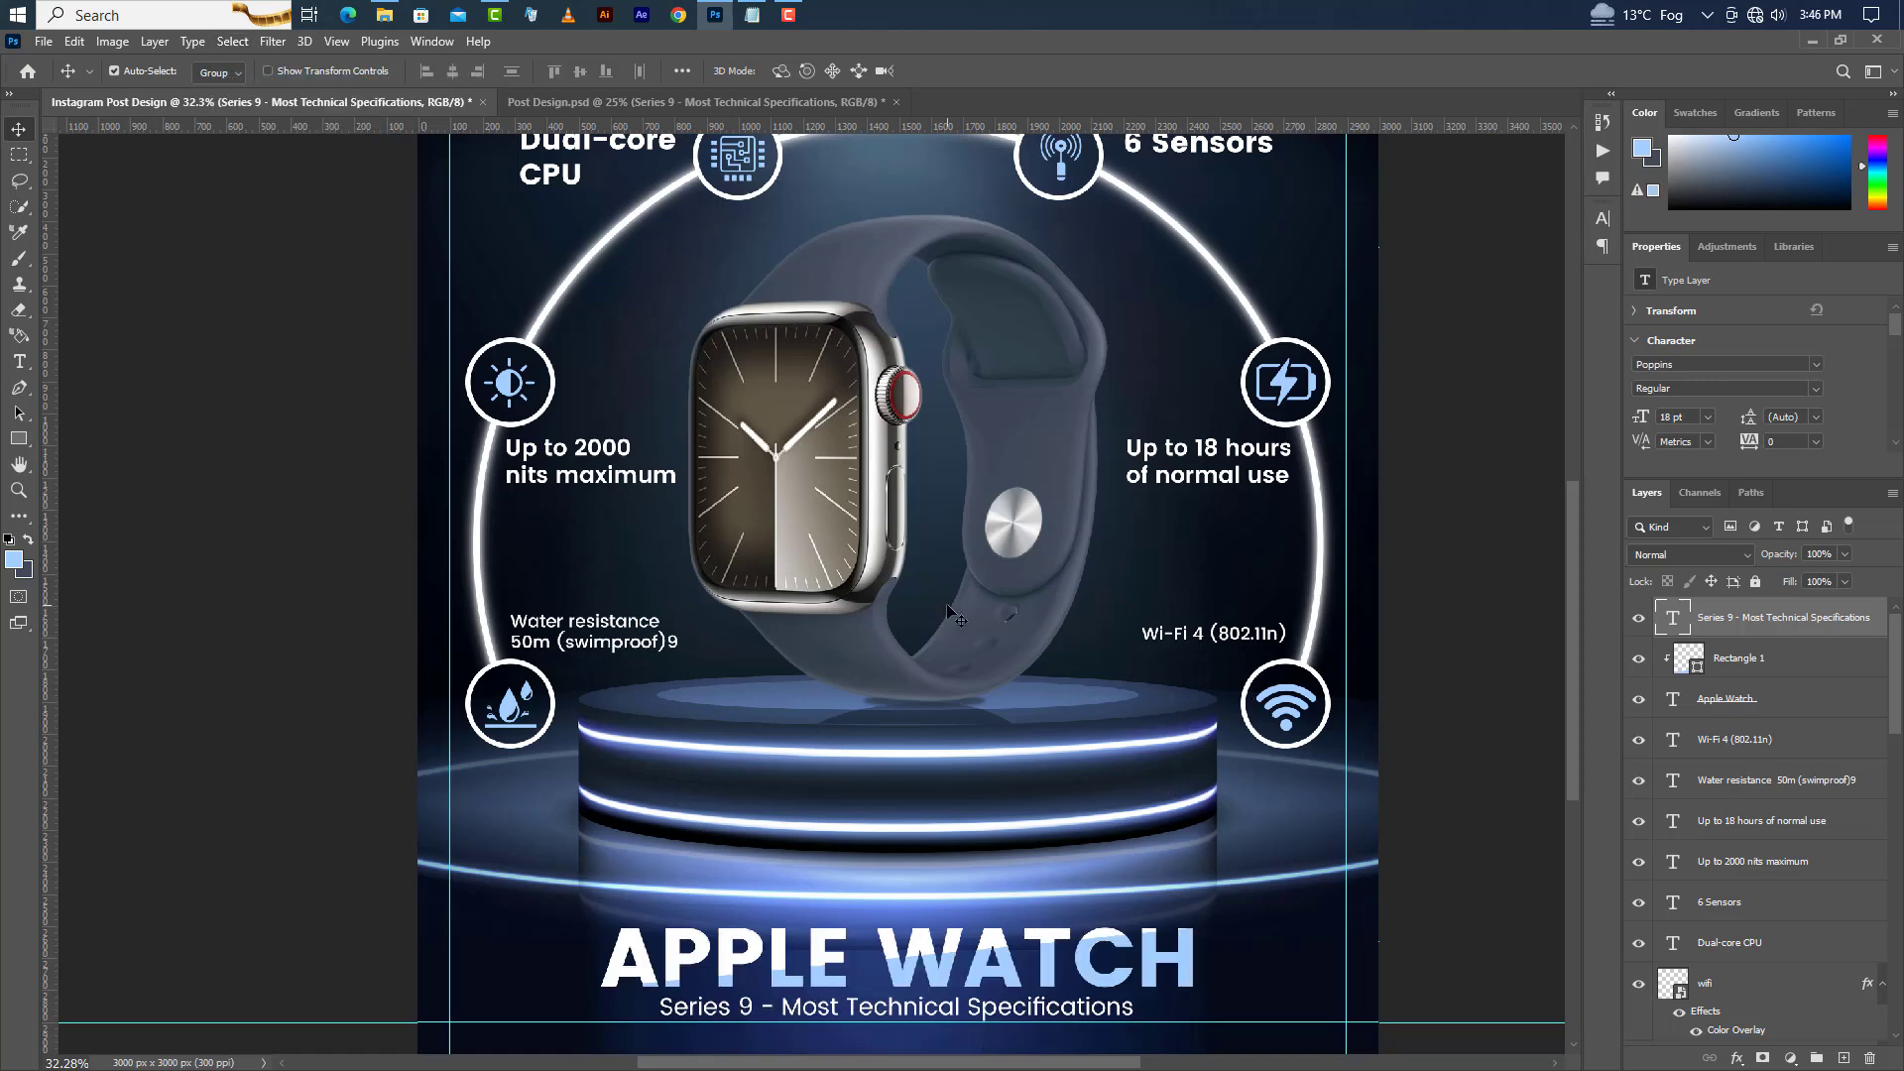
# Nudge the clipped light blue rectangle up slightly.
pyautogui.click(1771, 671)
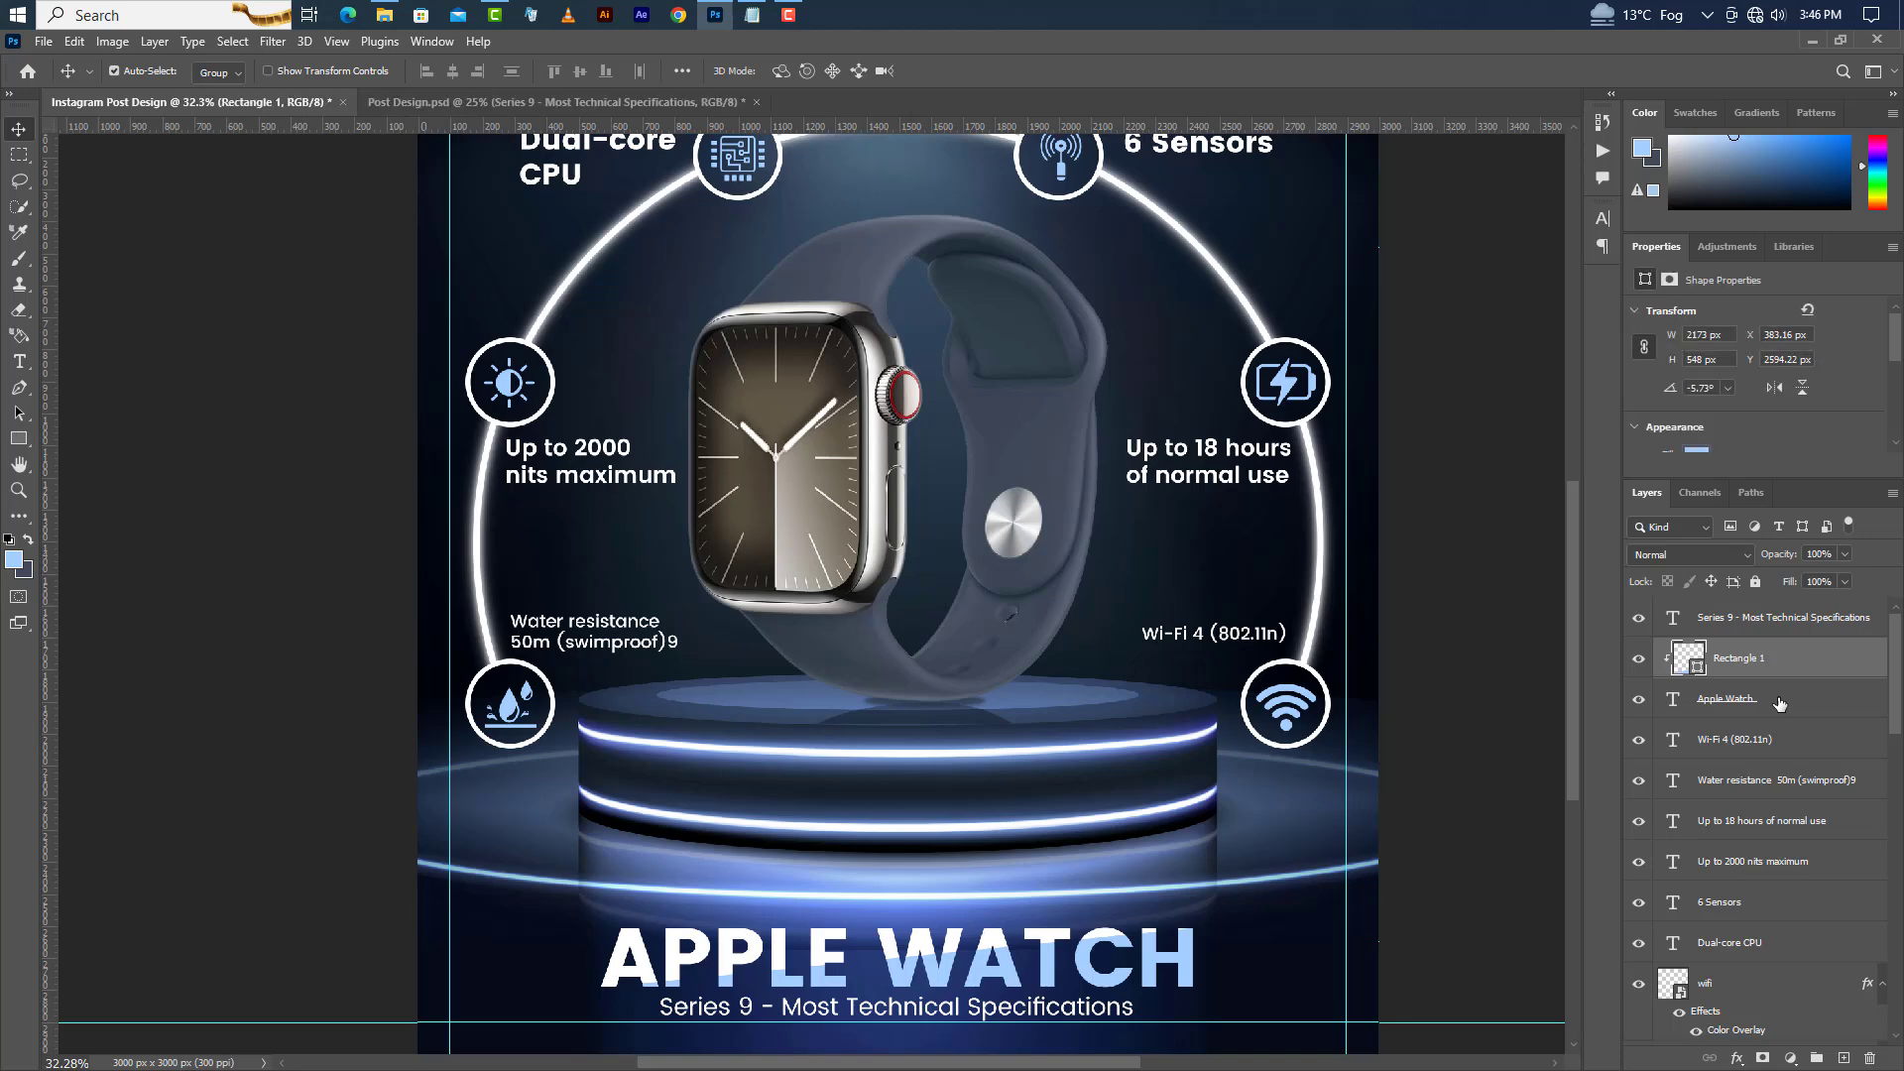
pyautogui.press('Up')
pyautogui.press('Up')
pyautogui.press('Up')
pyautogui.press('Up')
pyautogui.press('Up')
pyautogui.press('Up')
pyautogui.press('Up')
pyautogui.press('Up')
pyautogui.press('Up')
pyautogui.press('Up')
pyautogui.press('Up')
pyautogui.press('Up')
pyautogui.press('Up')
pyautogui.press('Up')
pyautogui.press('Up')
pyautogui.press('Up')
pyautogui.press('Up')
pyautogui.press('Up')
pyautogui.press('Up')
pyautogui.press('Up')
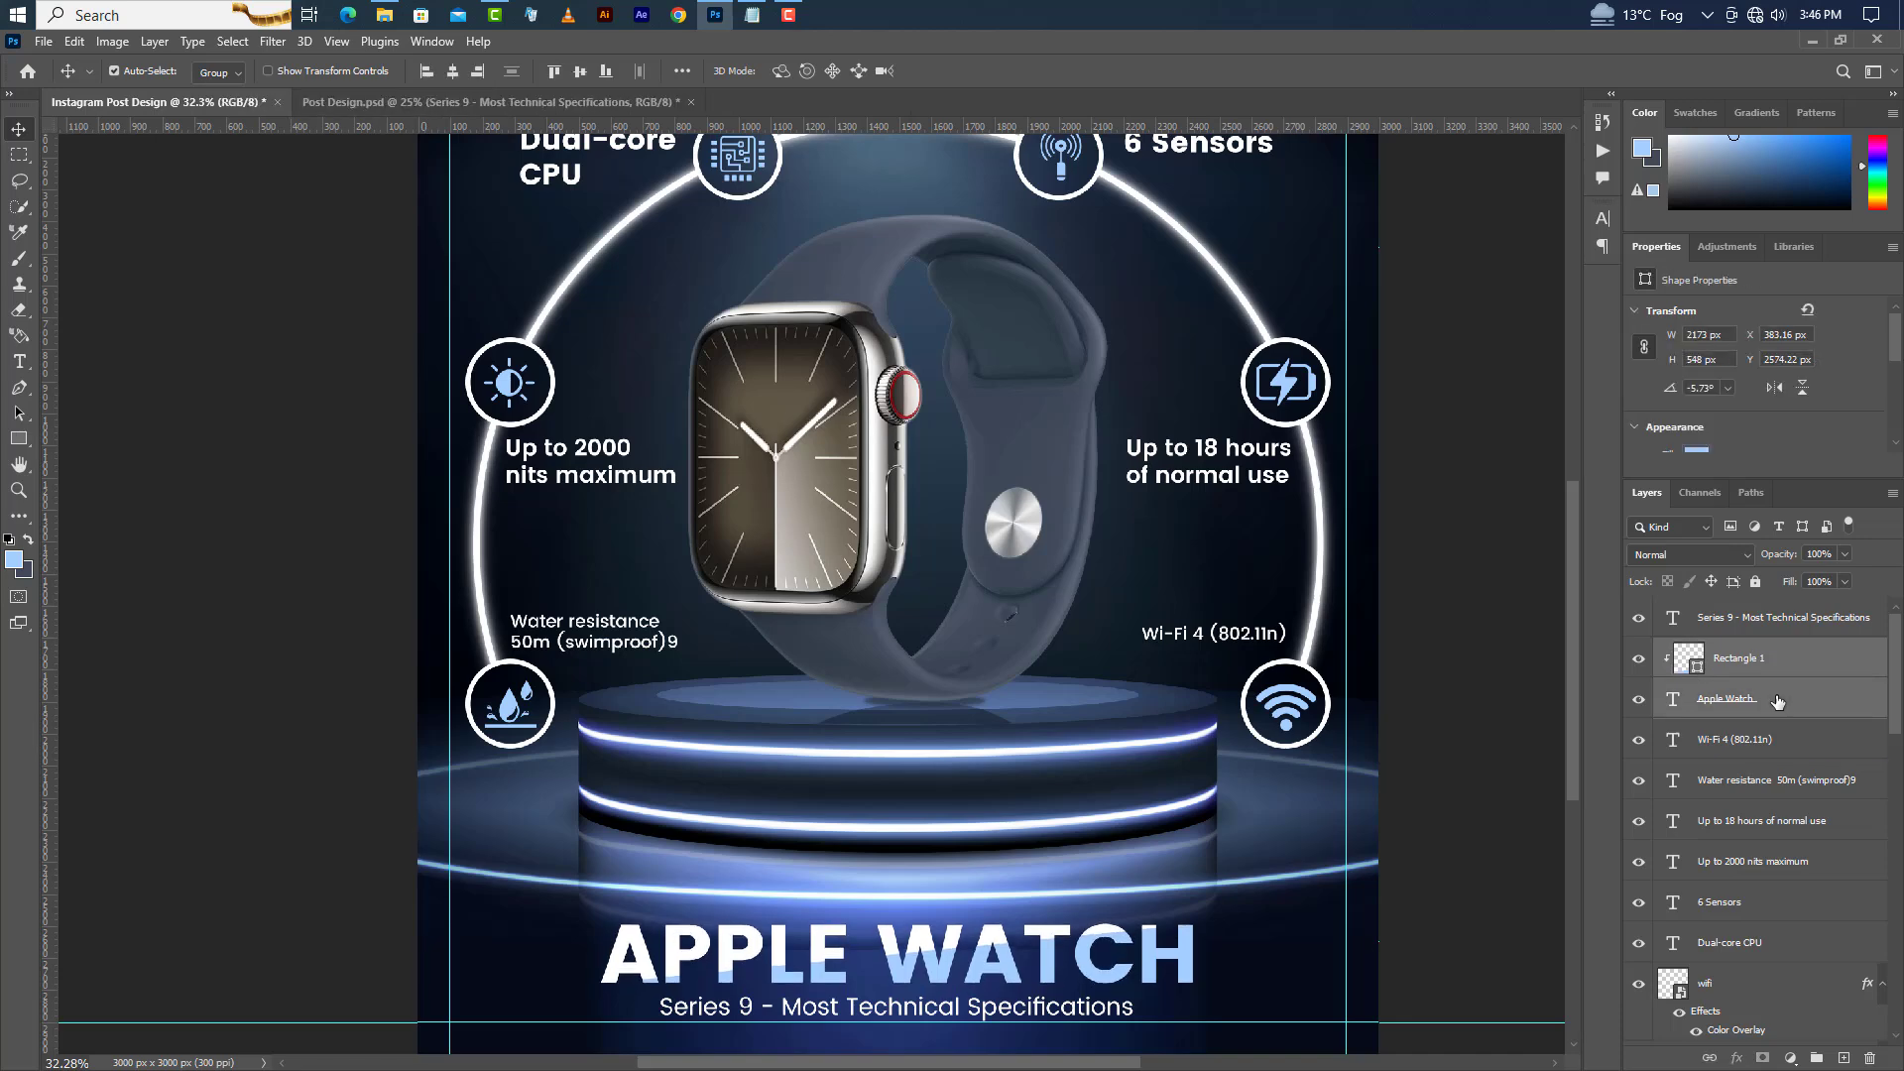
# Place android.png from the folder and scale it down into the lower-right corner of the post.
pyautogui.click(383, 14)
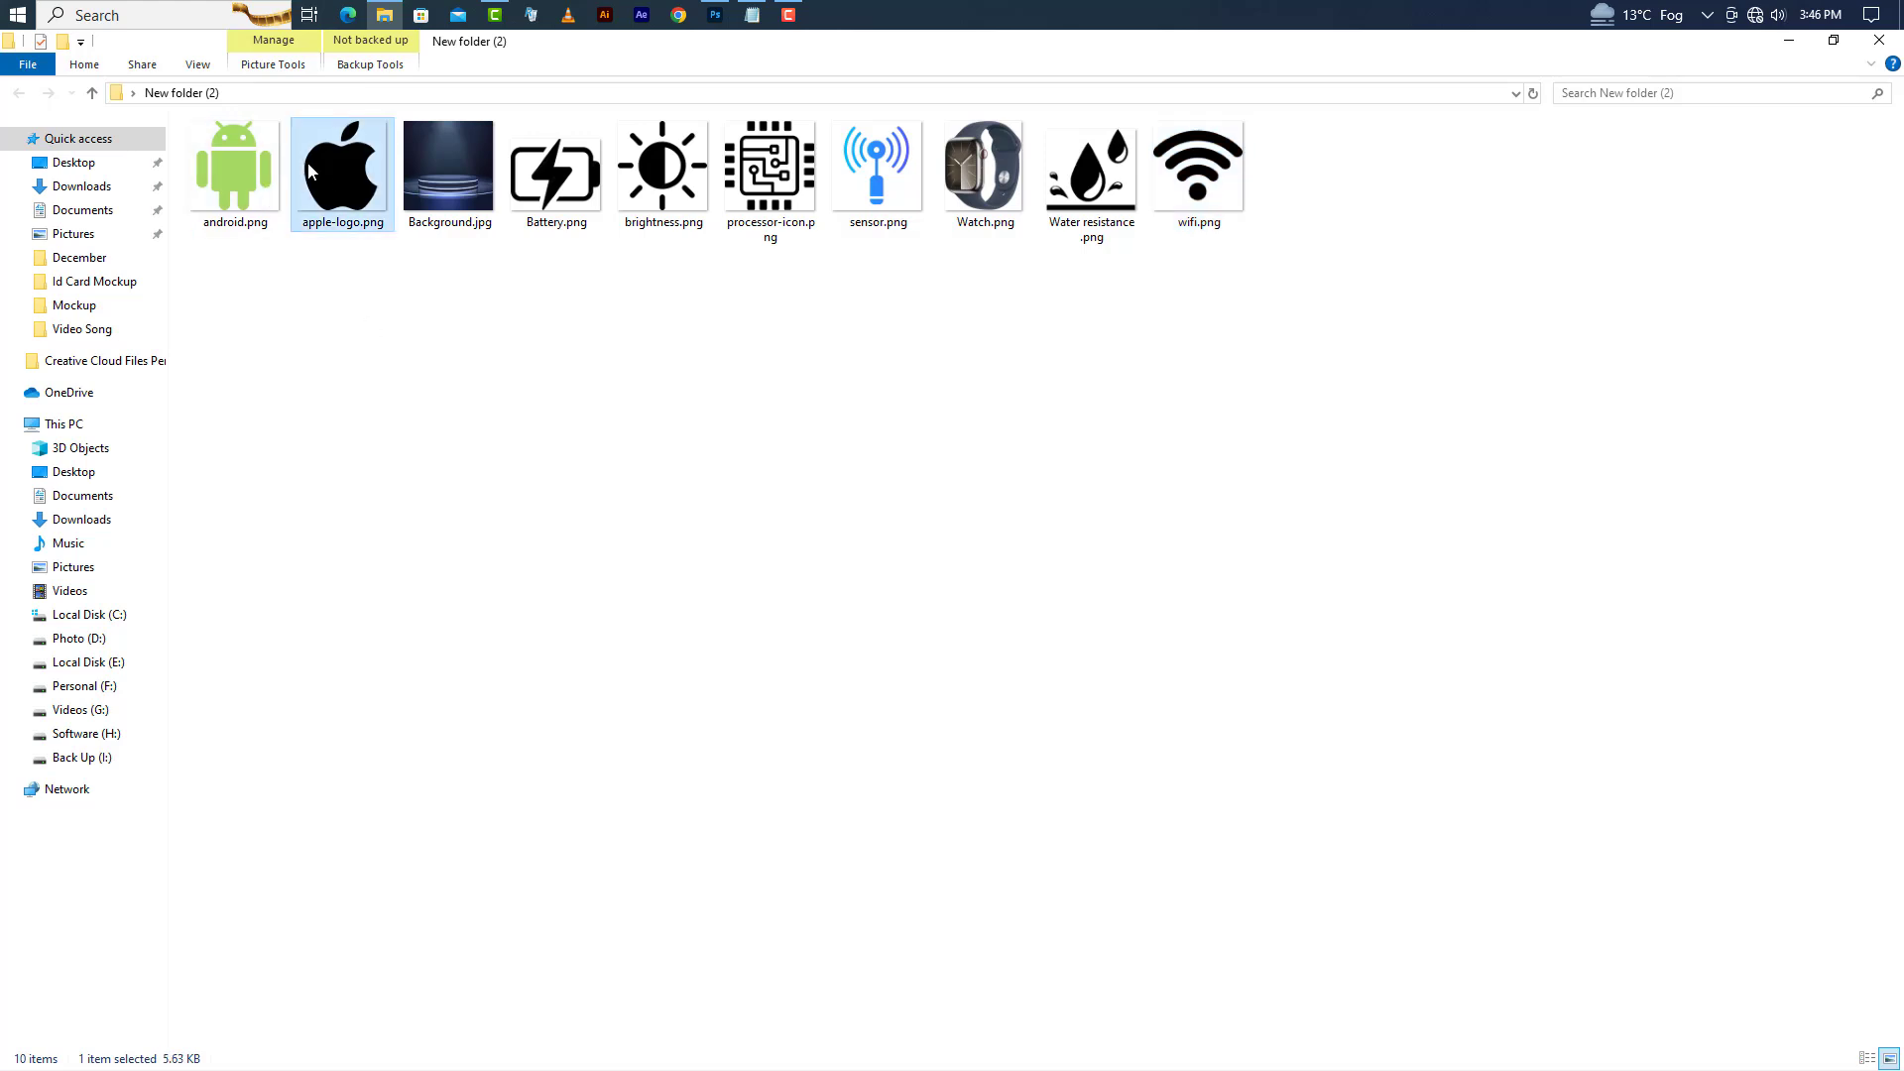
pyautogui.click(242, 159)
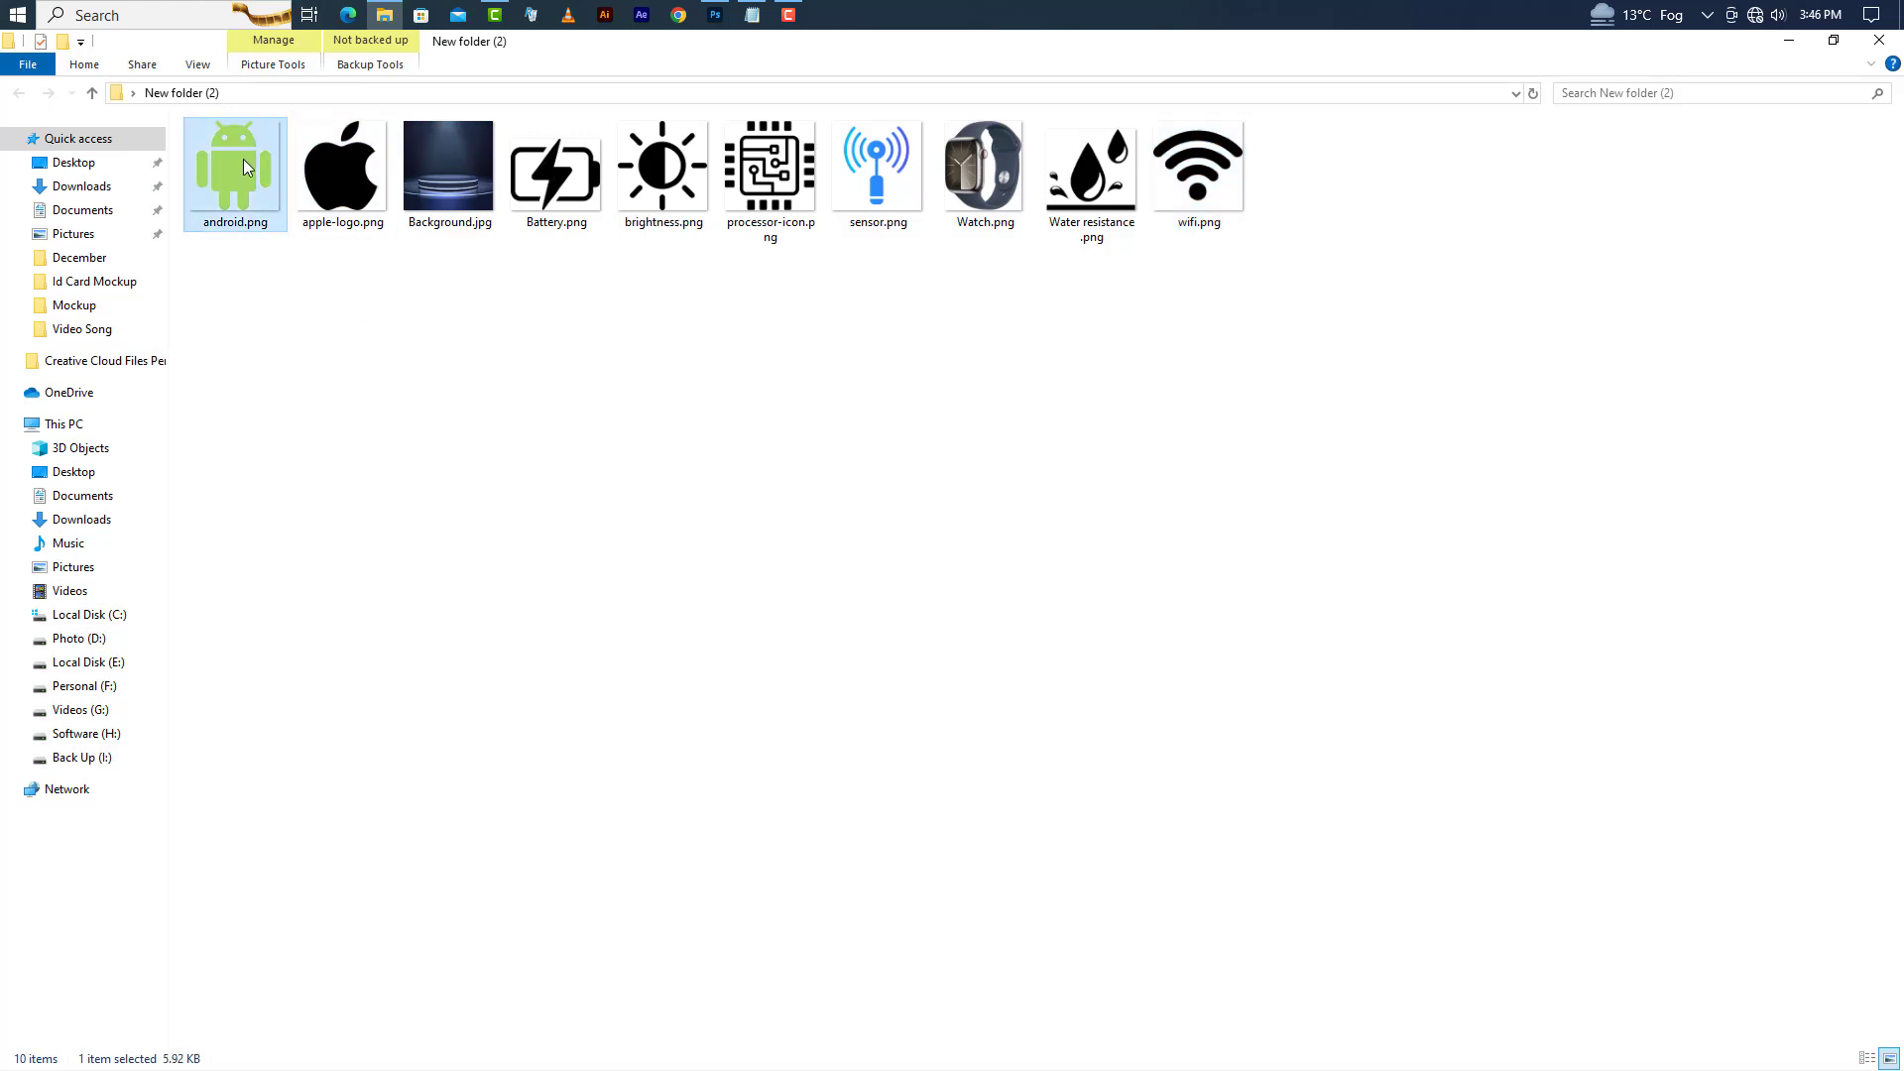
pyautogui.click(716, 14)
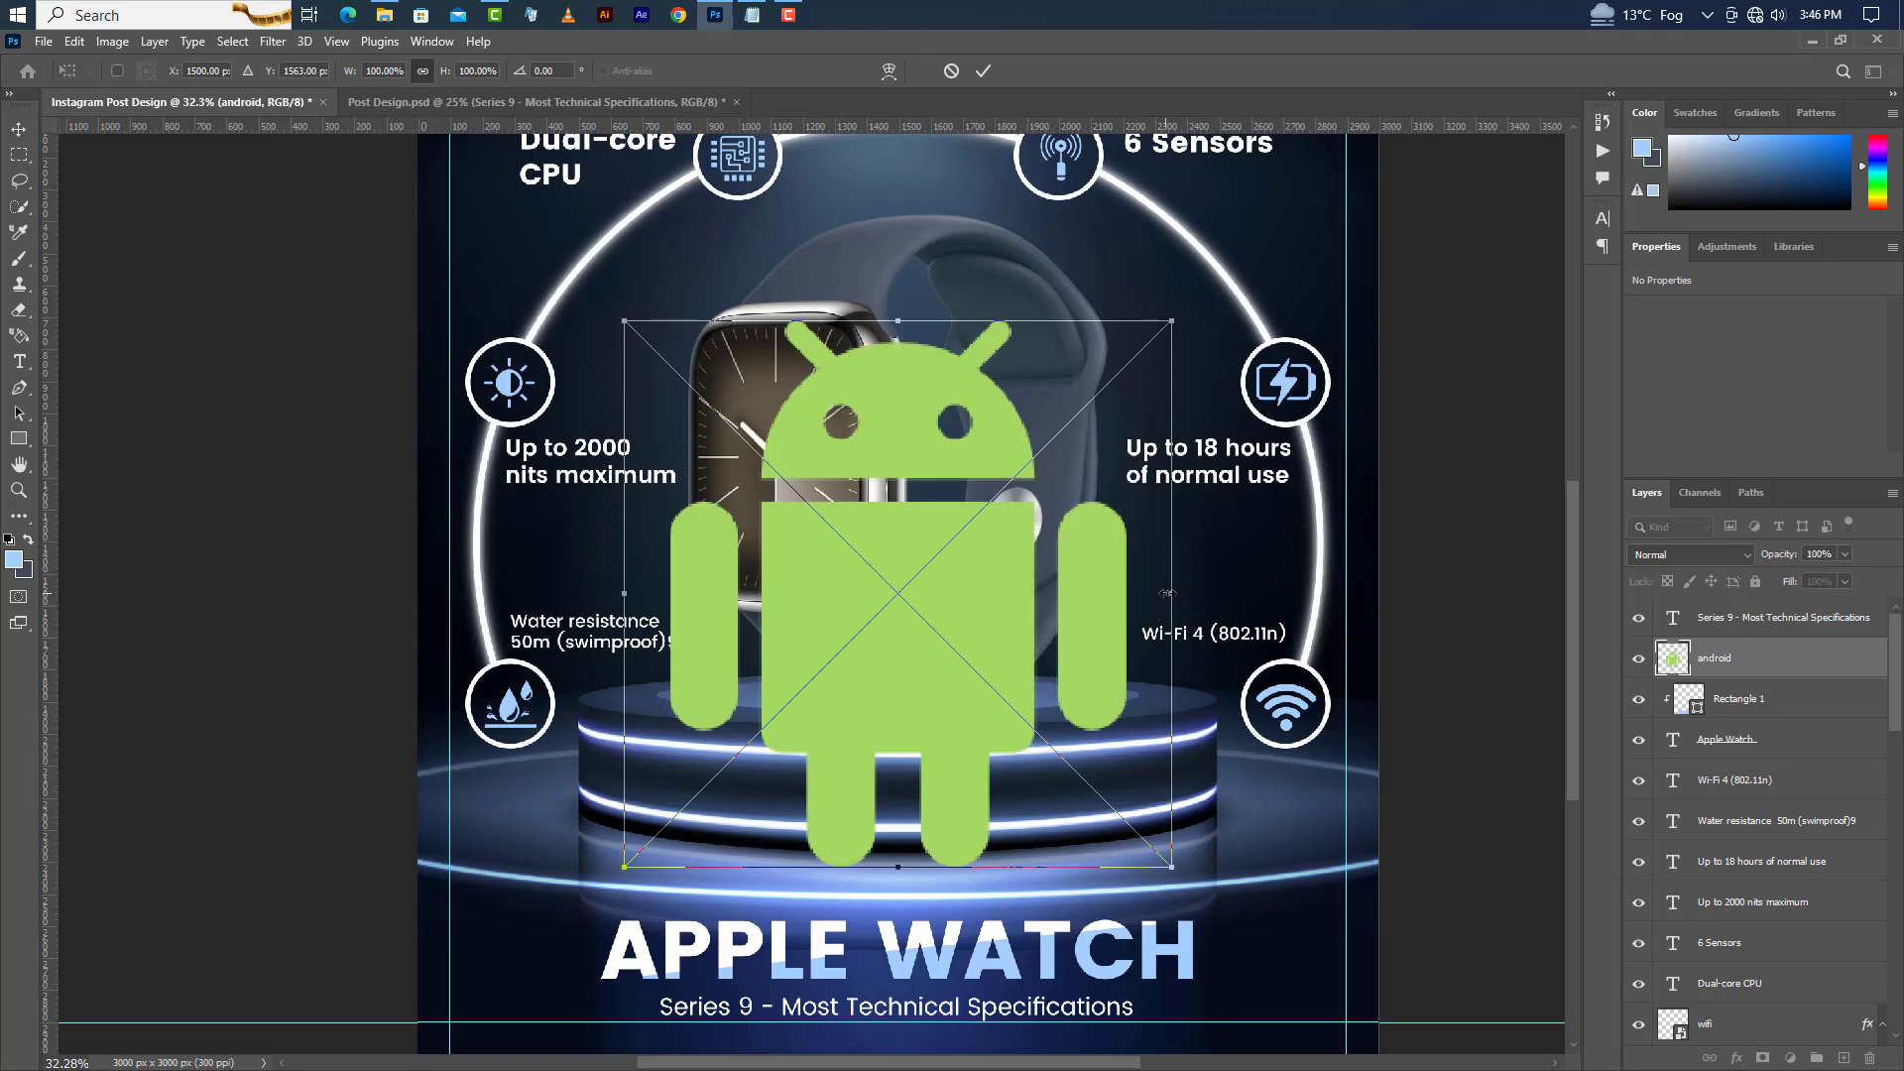
pyautogui.moveTo(1173, 594); pyautogui.dragTo(1307, 972)
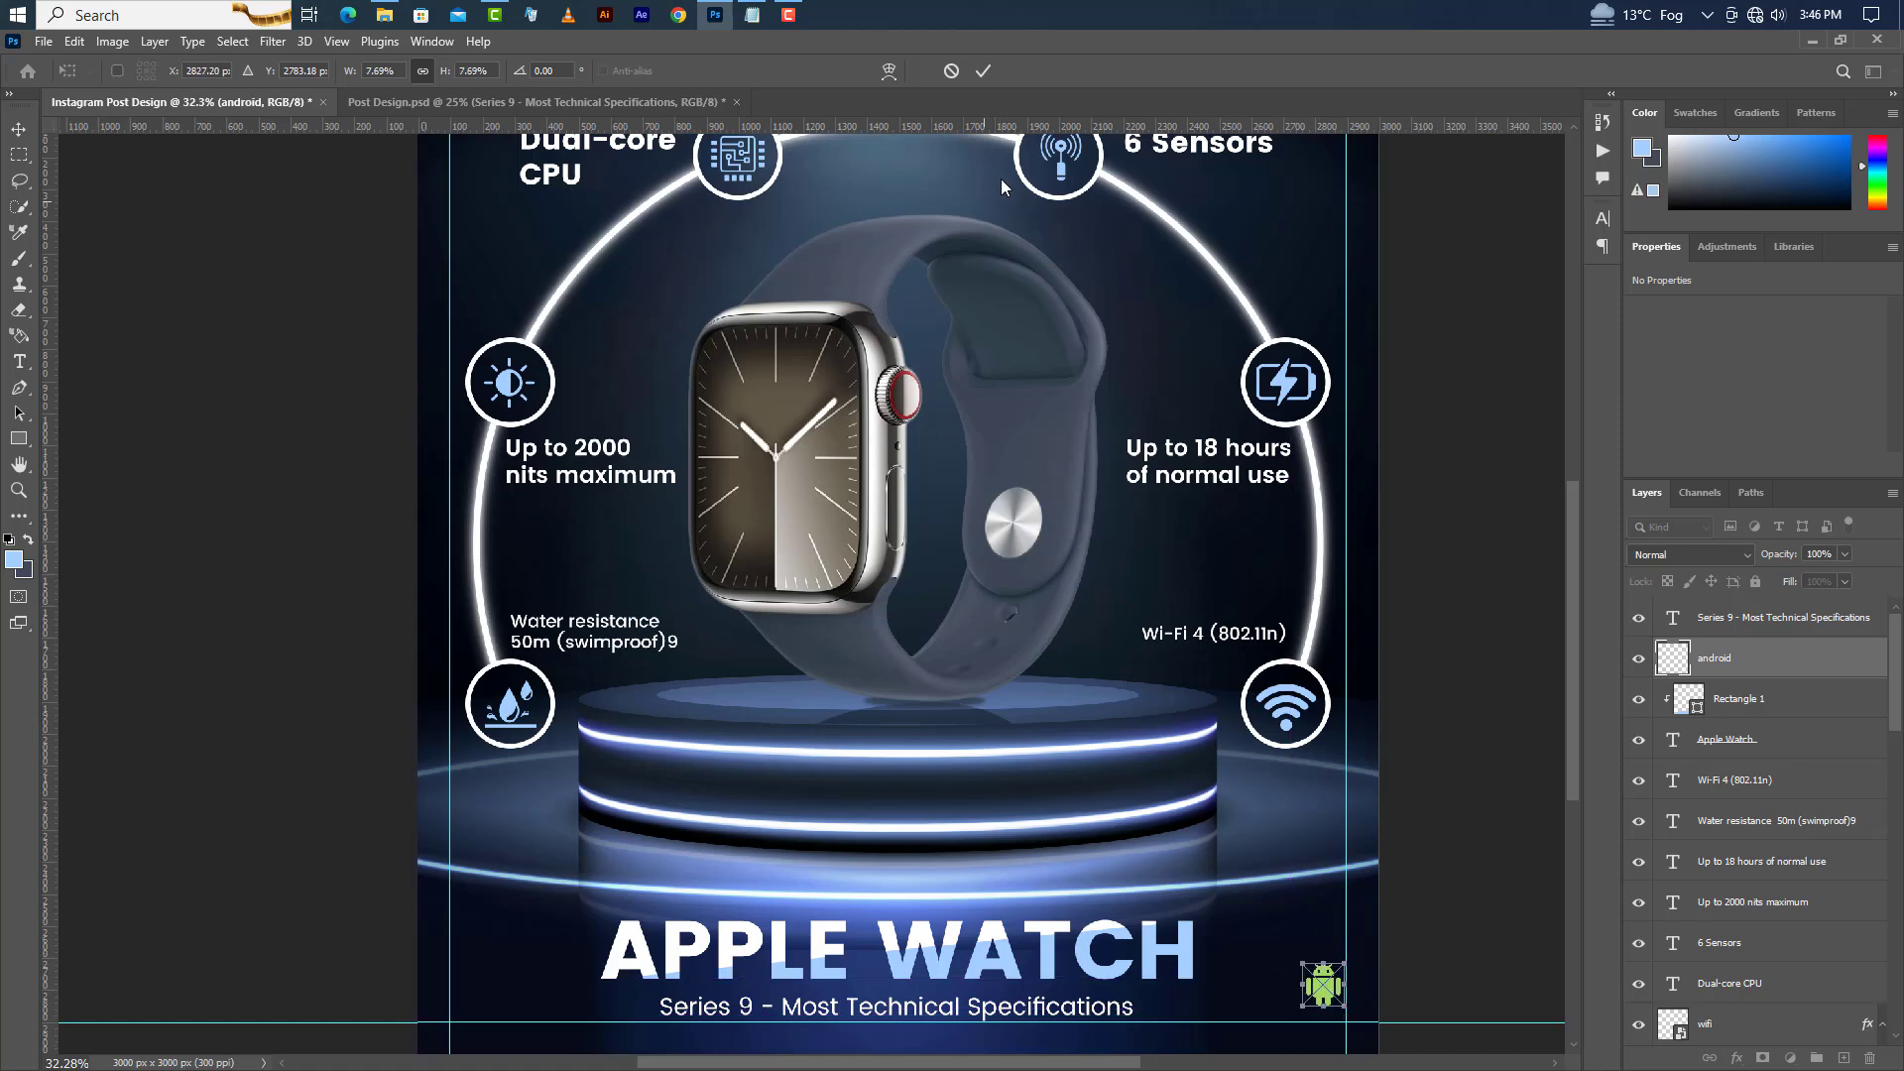
pyautogui.click(985, 71)
# Place apple-logo.png from the folder beside the Android icon at a similar small size.
pyautogui.click(715, 15)
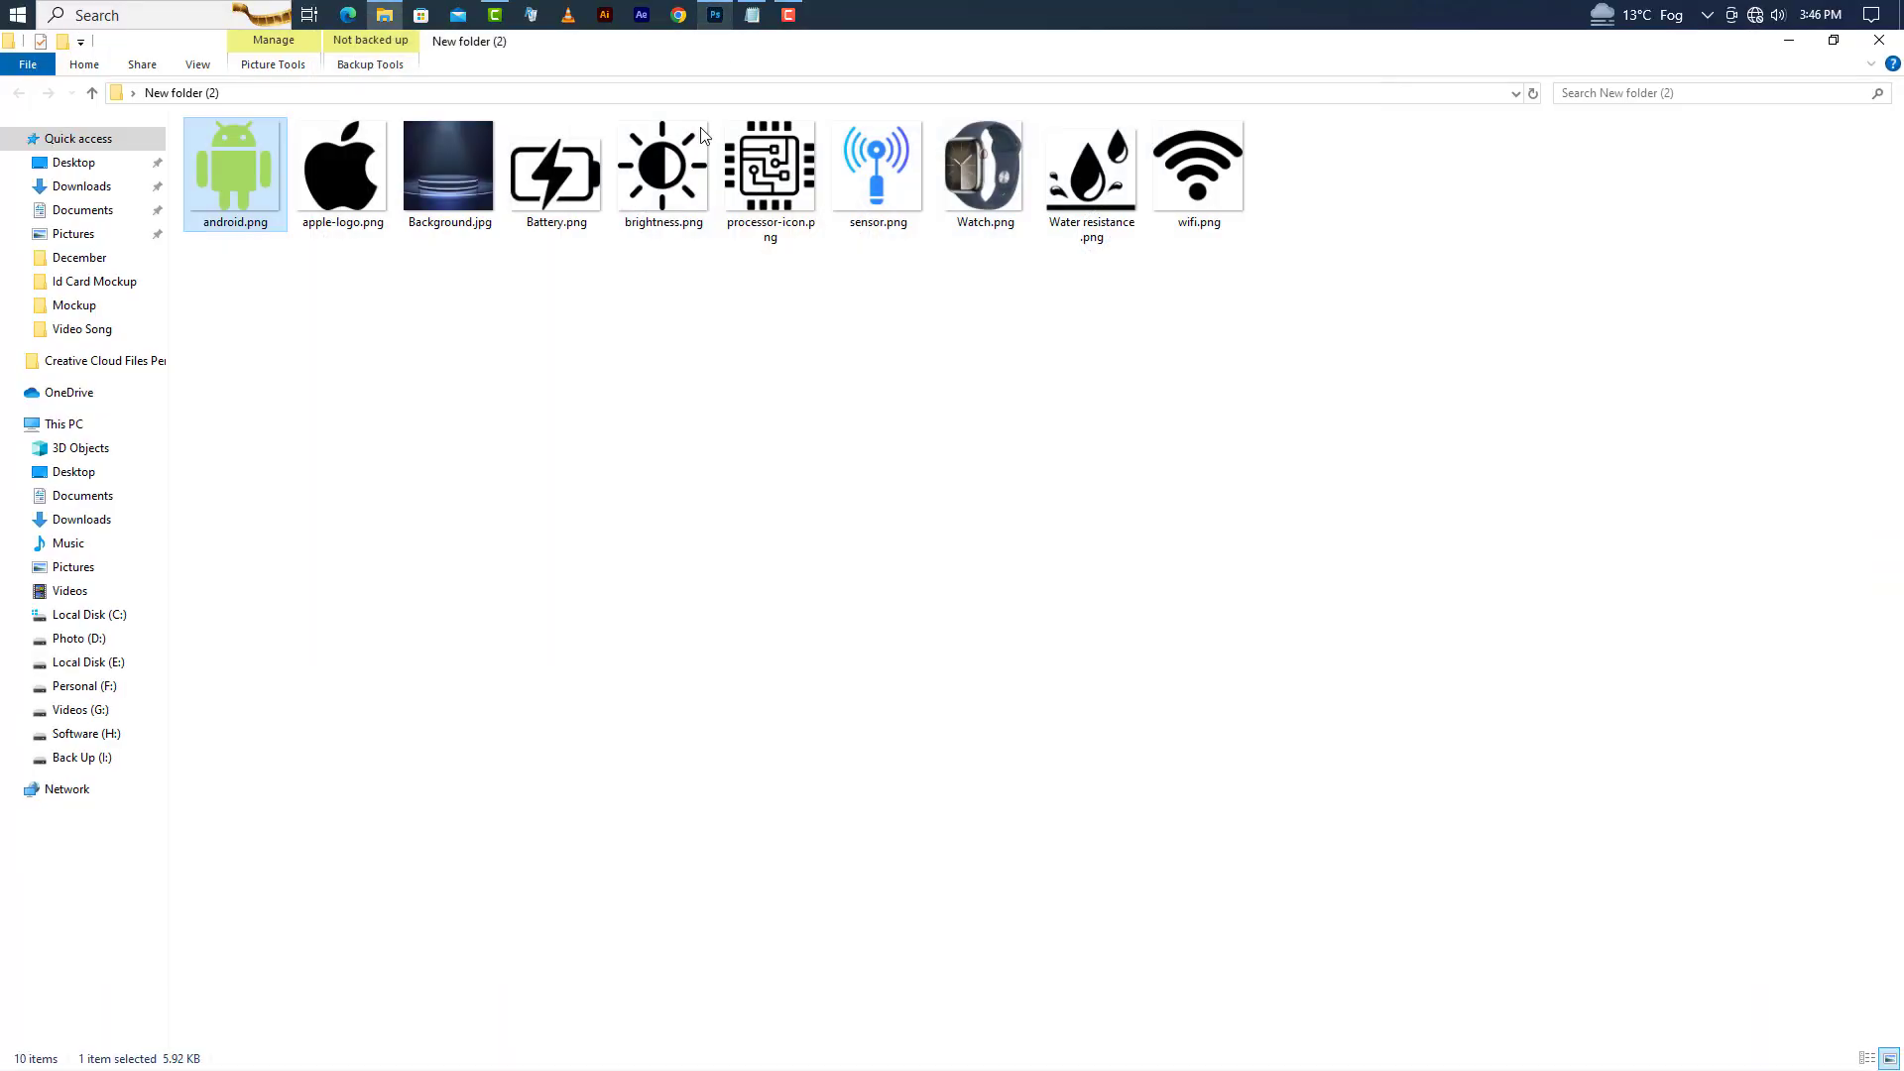
pyautogui.click(715, 15)
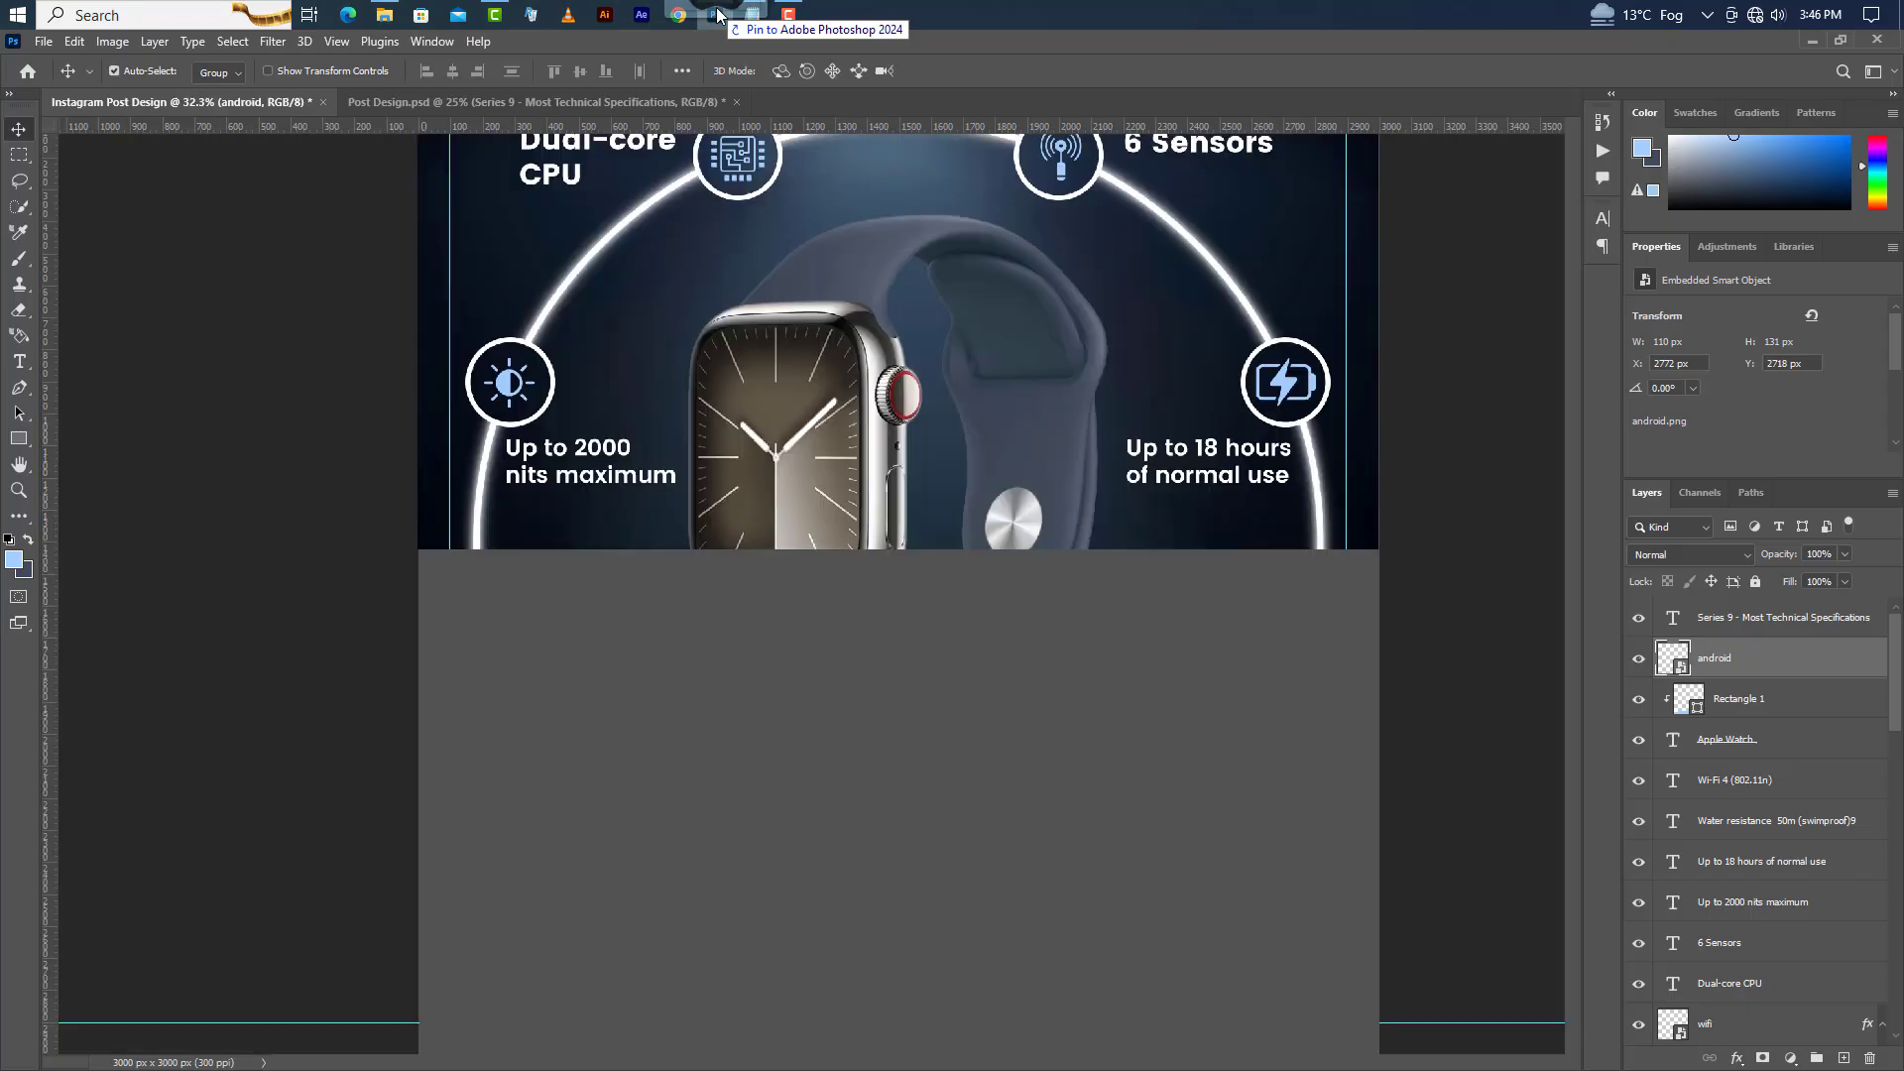
pyautogui.moveTo(718, 11); pyautogui.dragTo(1274, 965)
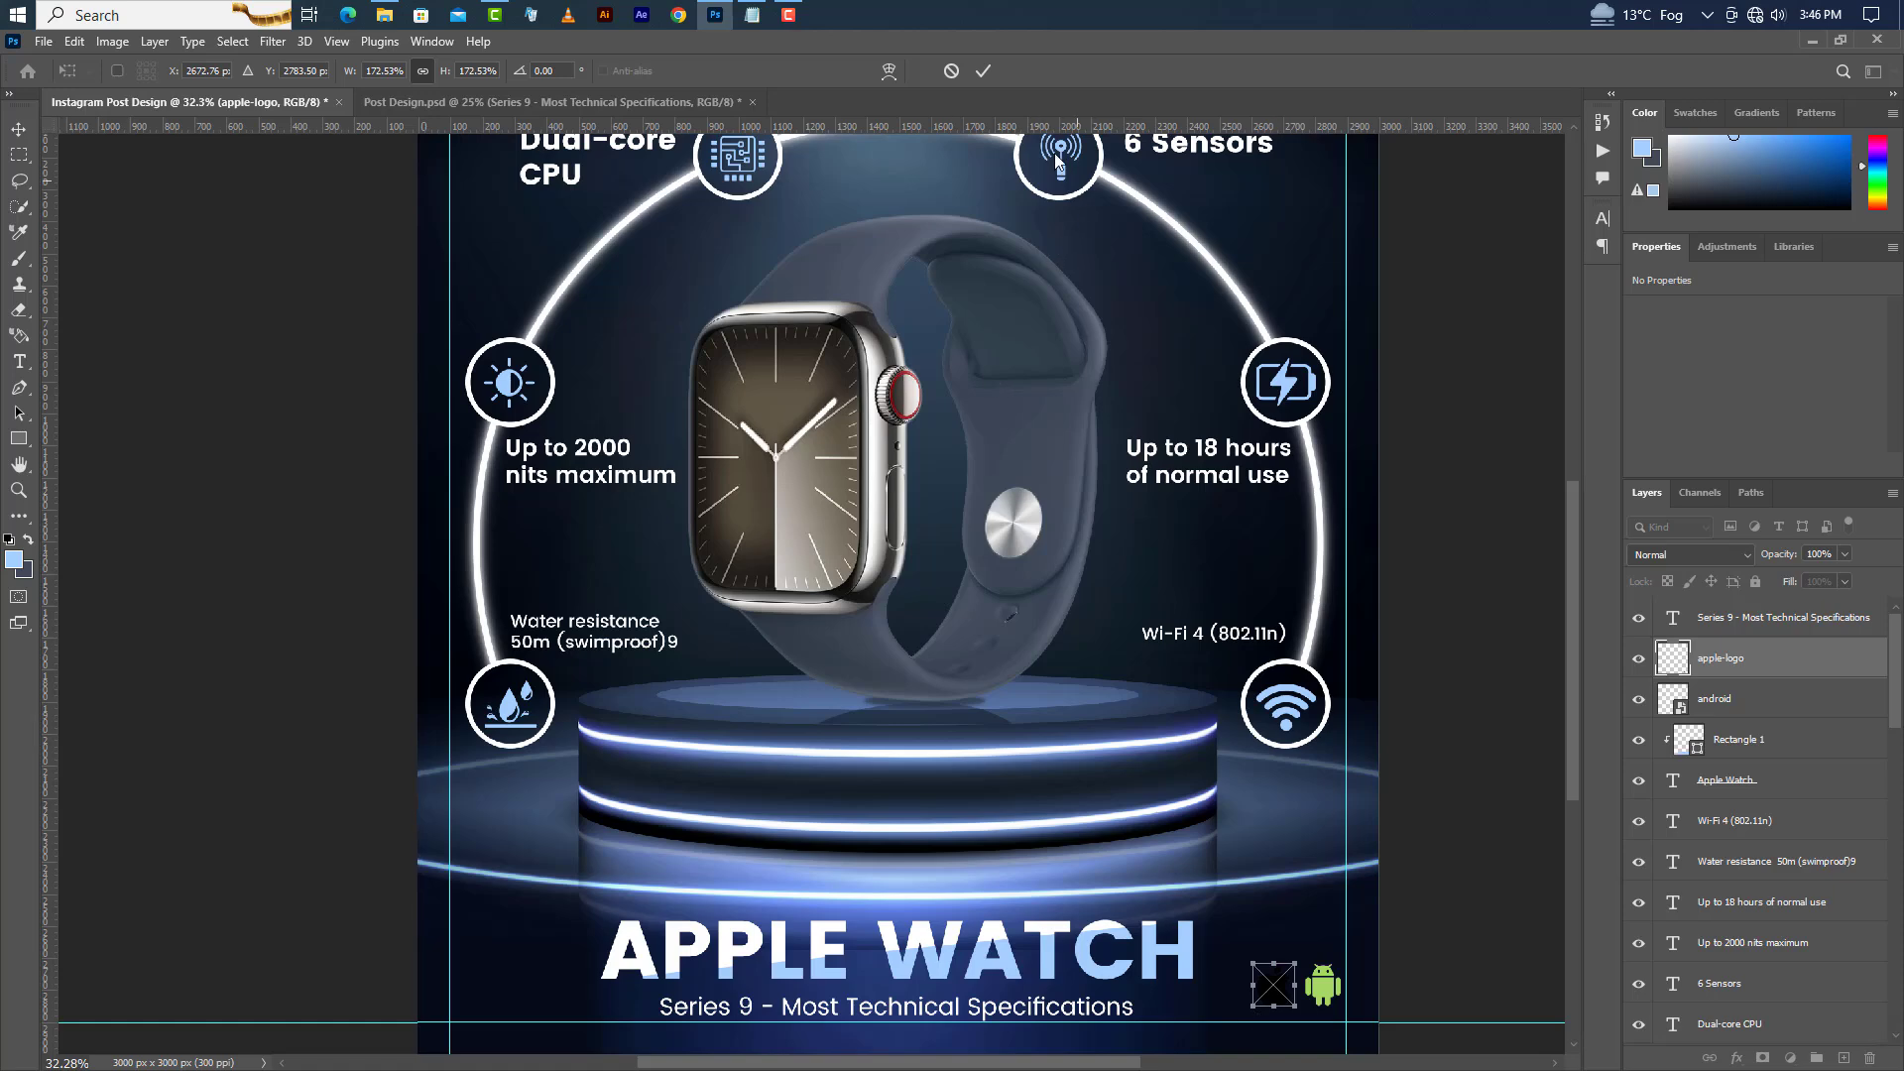
pyautogui.click(985, 71)
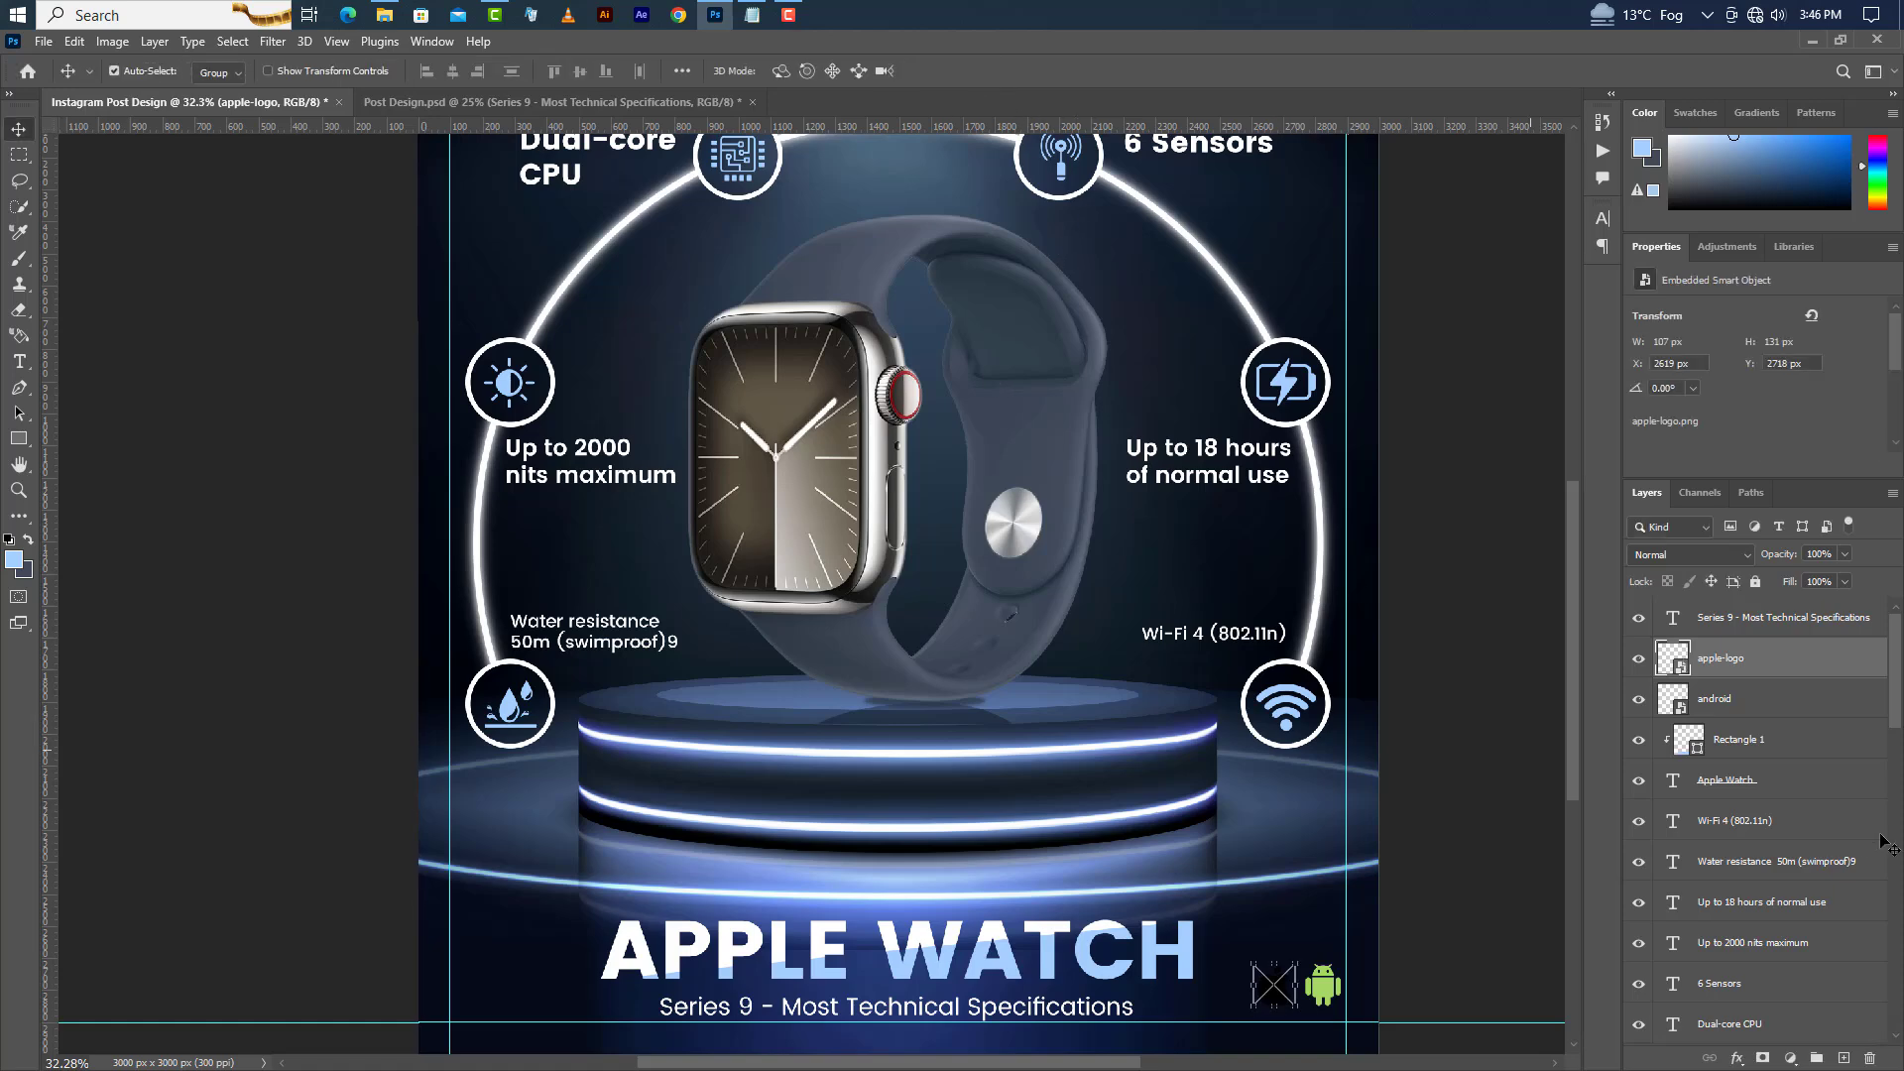
# Apply a Color Overlay to the Apple logo using the pasted green colour hex code.
pyautogui.doubleClick(1860, 673)
pyautogui.click(1226, 714)
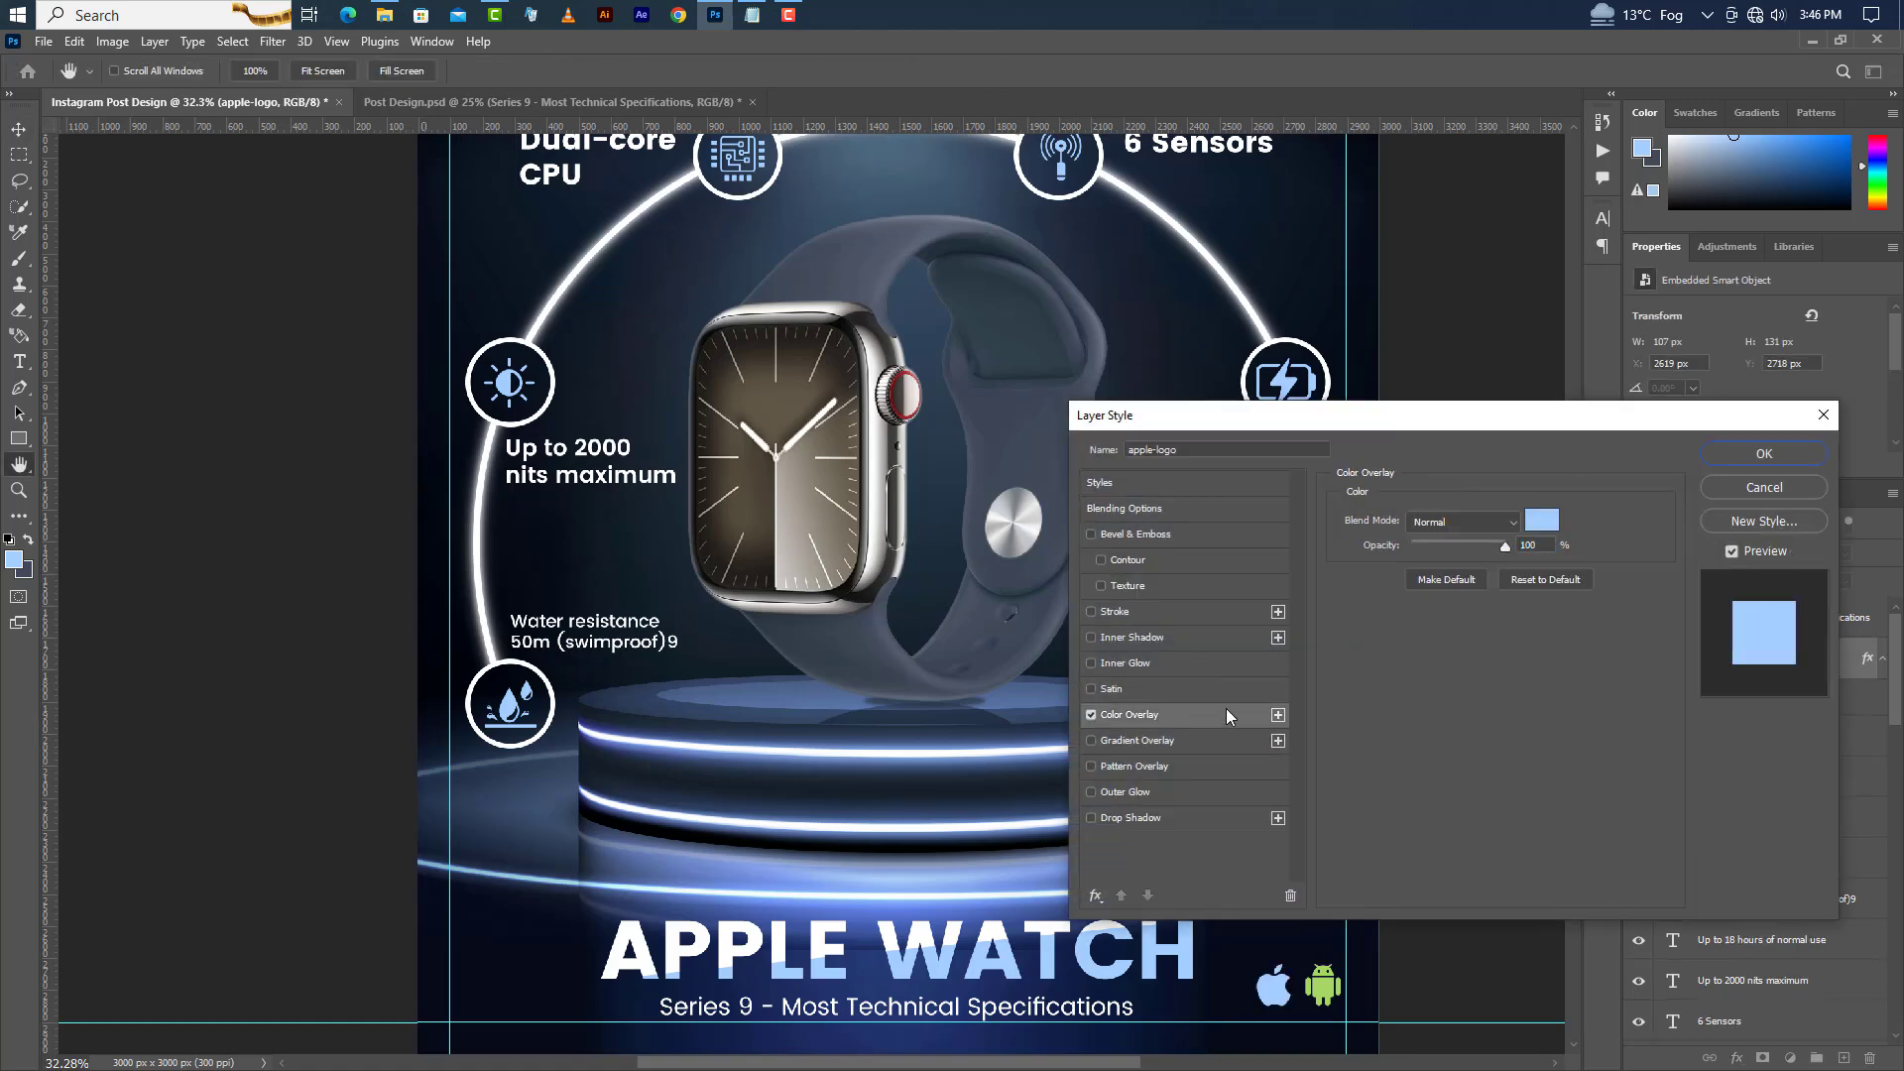
pyautogui.click(1544, 520)
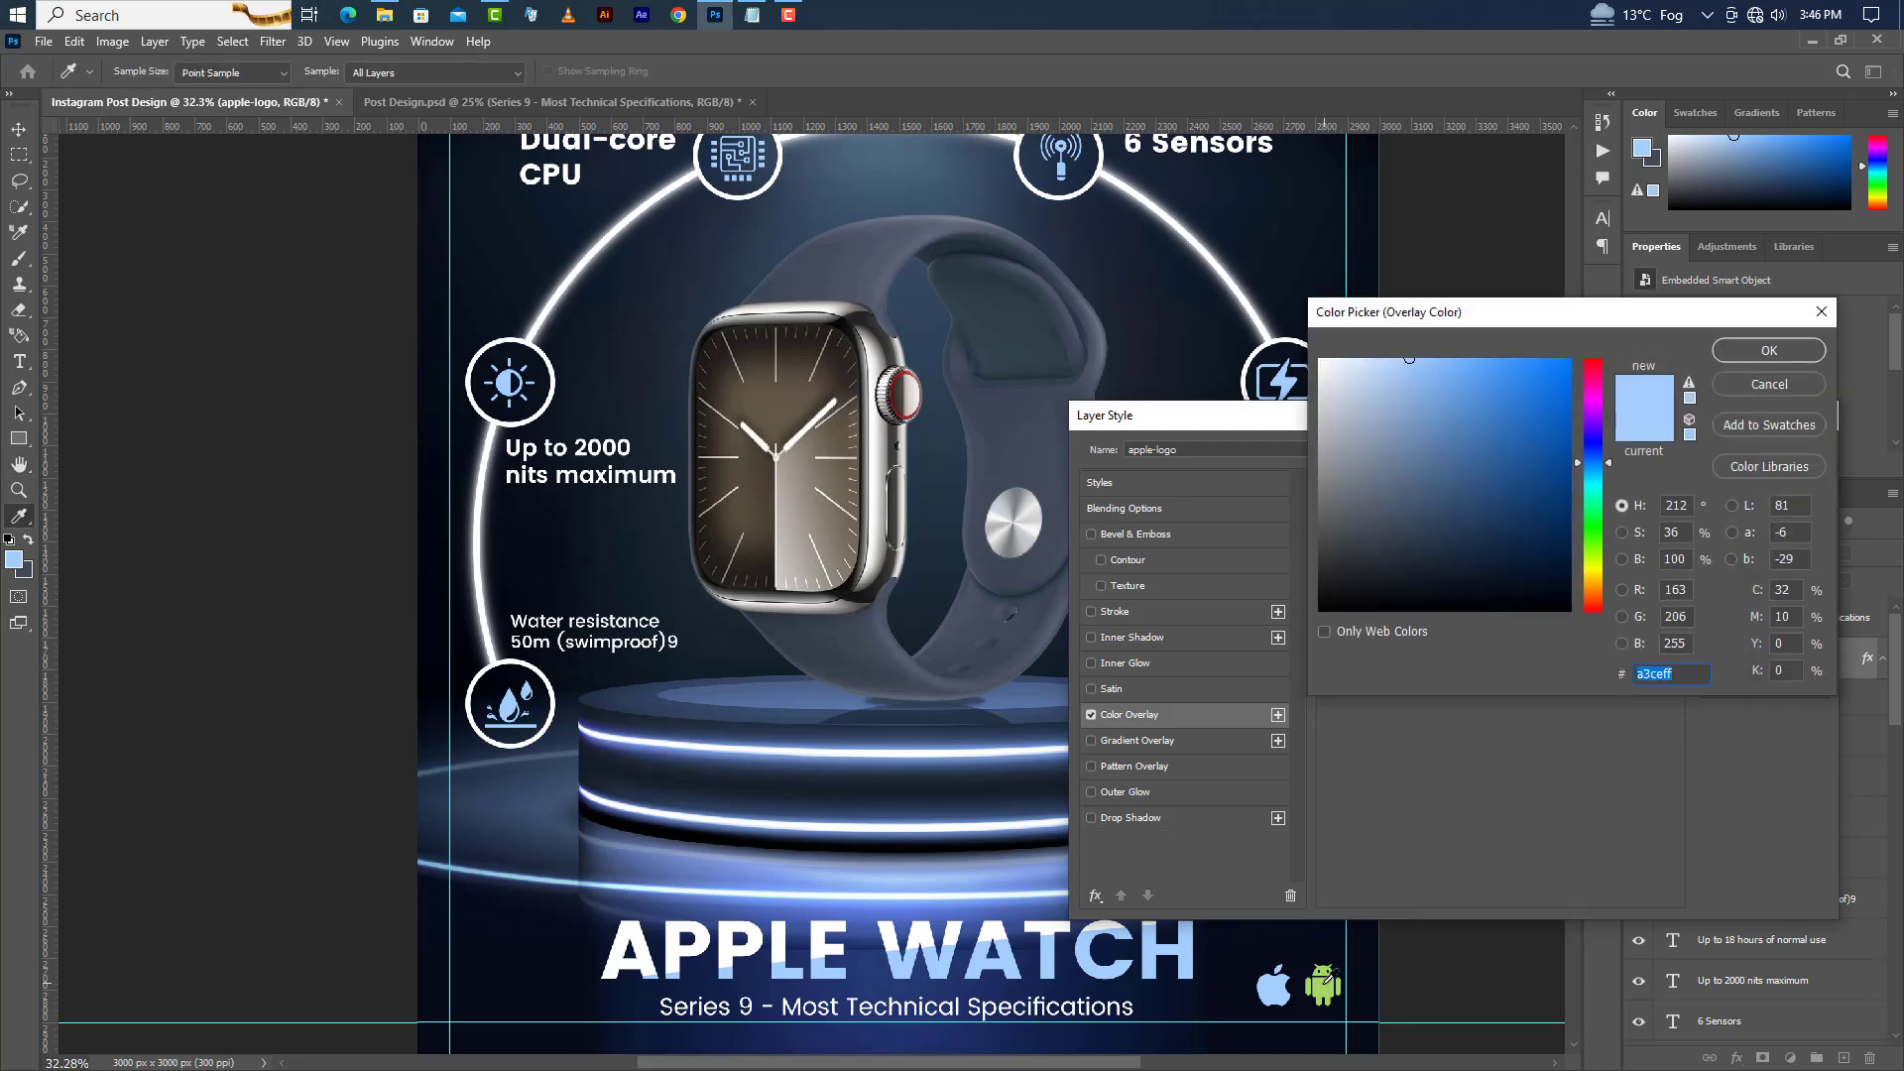
pyautogui.write('a6d864')
pyautogui.click(1764, 361)
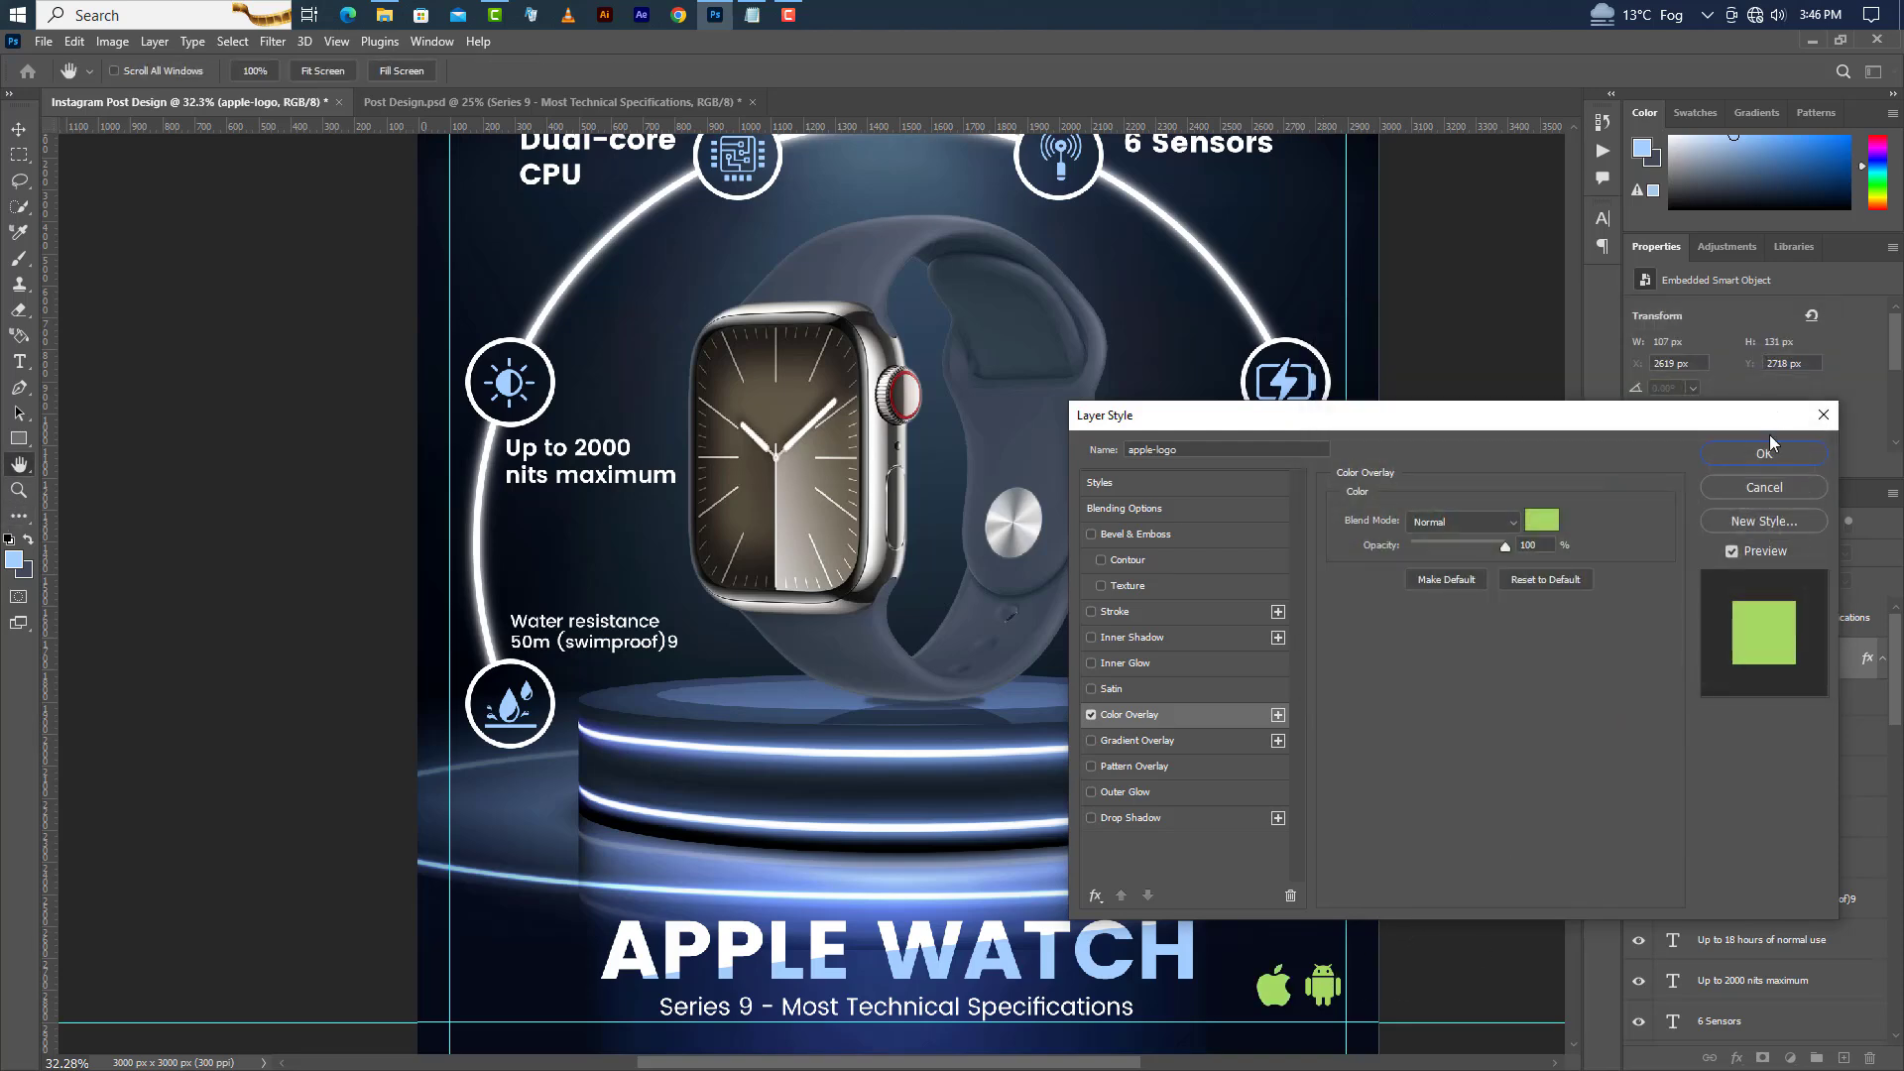
pyautogui.click(1766, 454)
# Add the price text "$400" in the lower-left corner of the post.
pyautogui.click(19, 361)
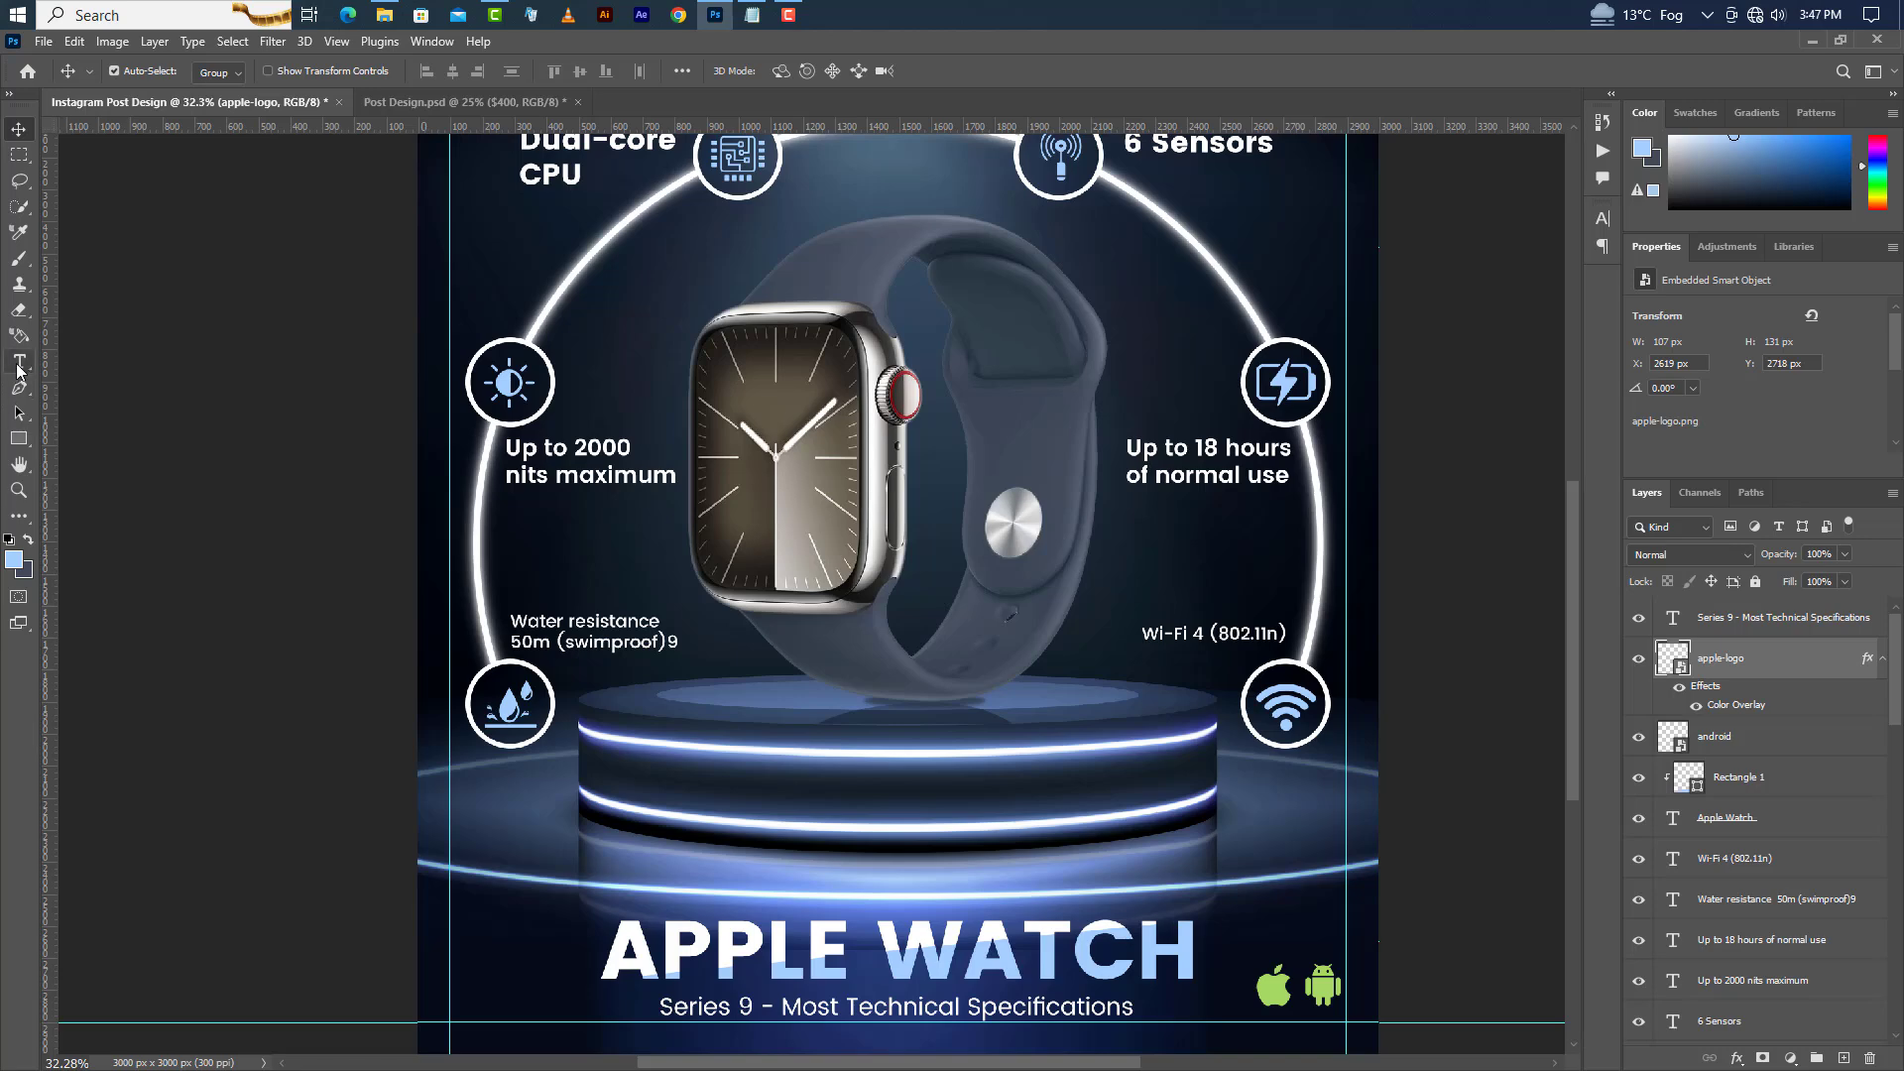
pyautogui.click(466, 1002)
pyautogui.write('$')
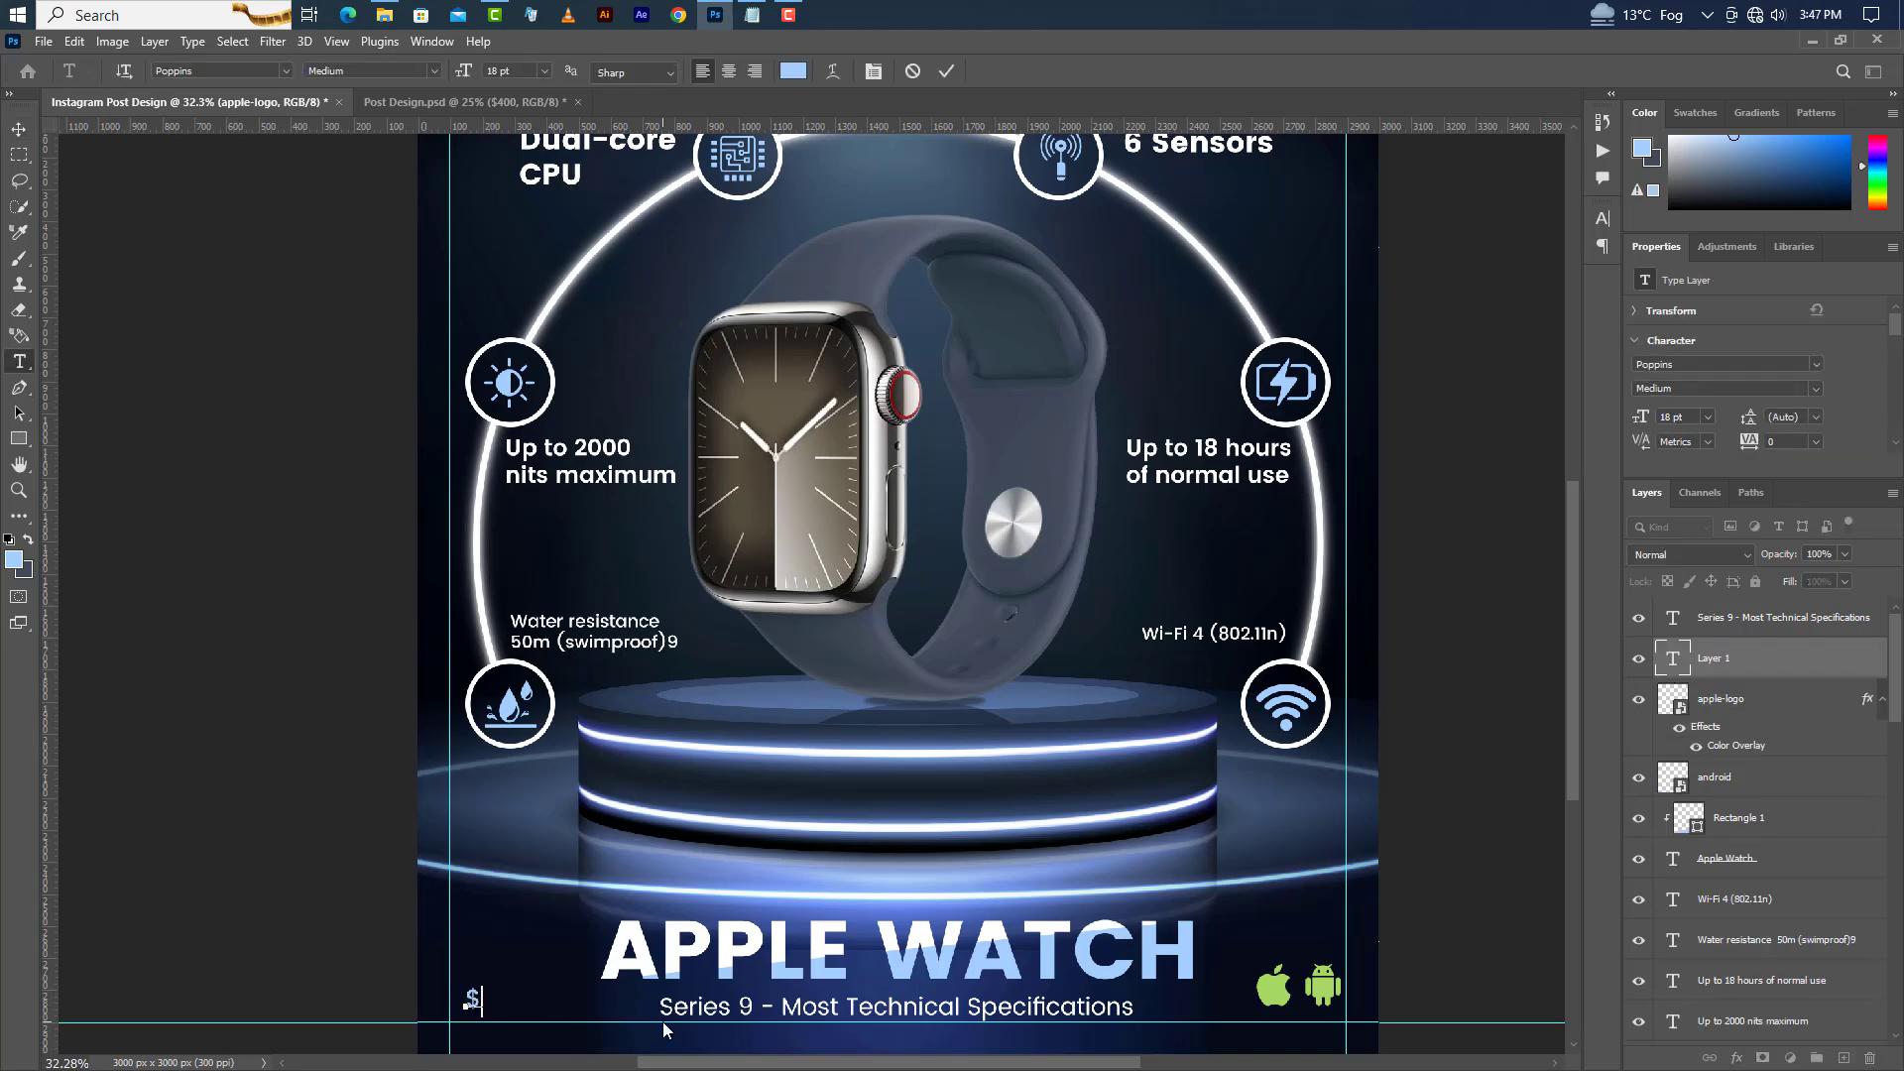
pyautogui.write('400')
pyautogui.click(948, 70)
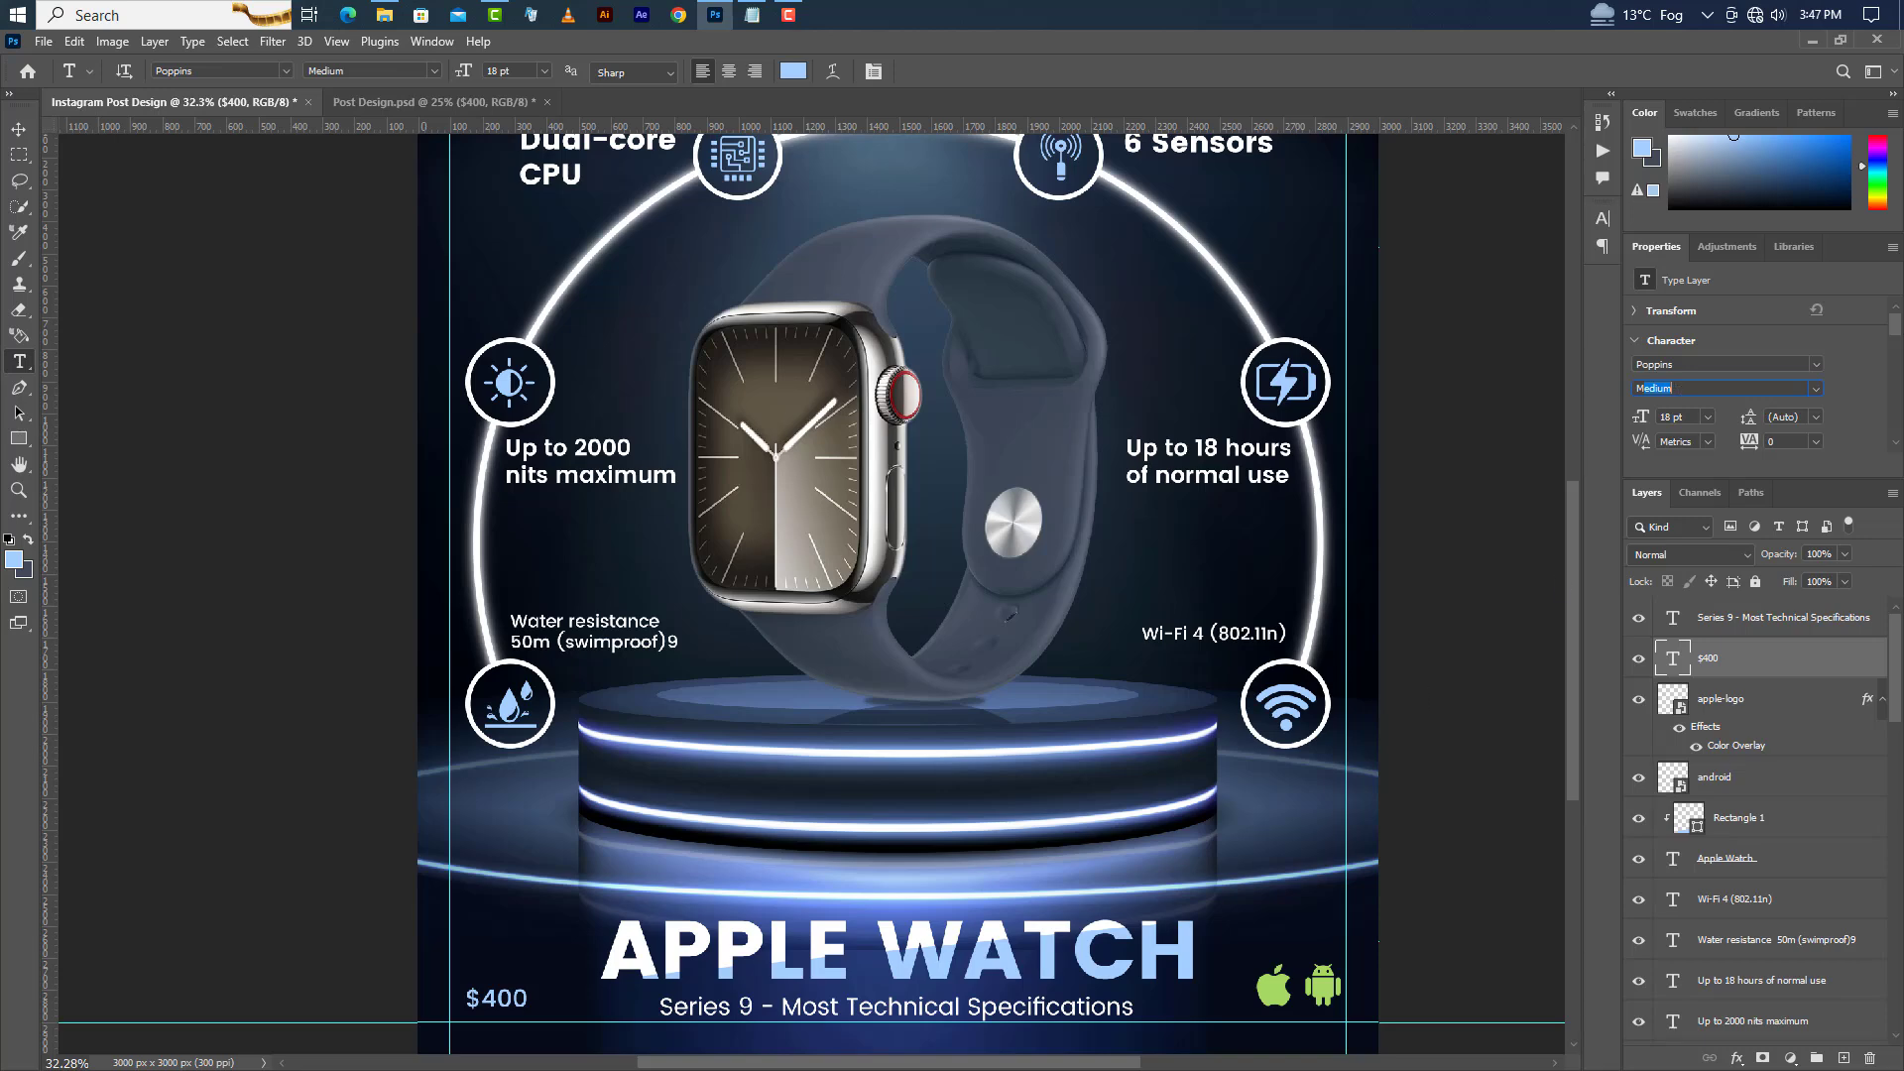
# Set the dollar sign's text colour to white.
pyautogui.moveTo(484, 999); pyautogui.dragTo(463, 1000)
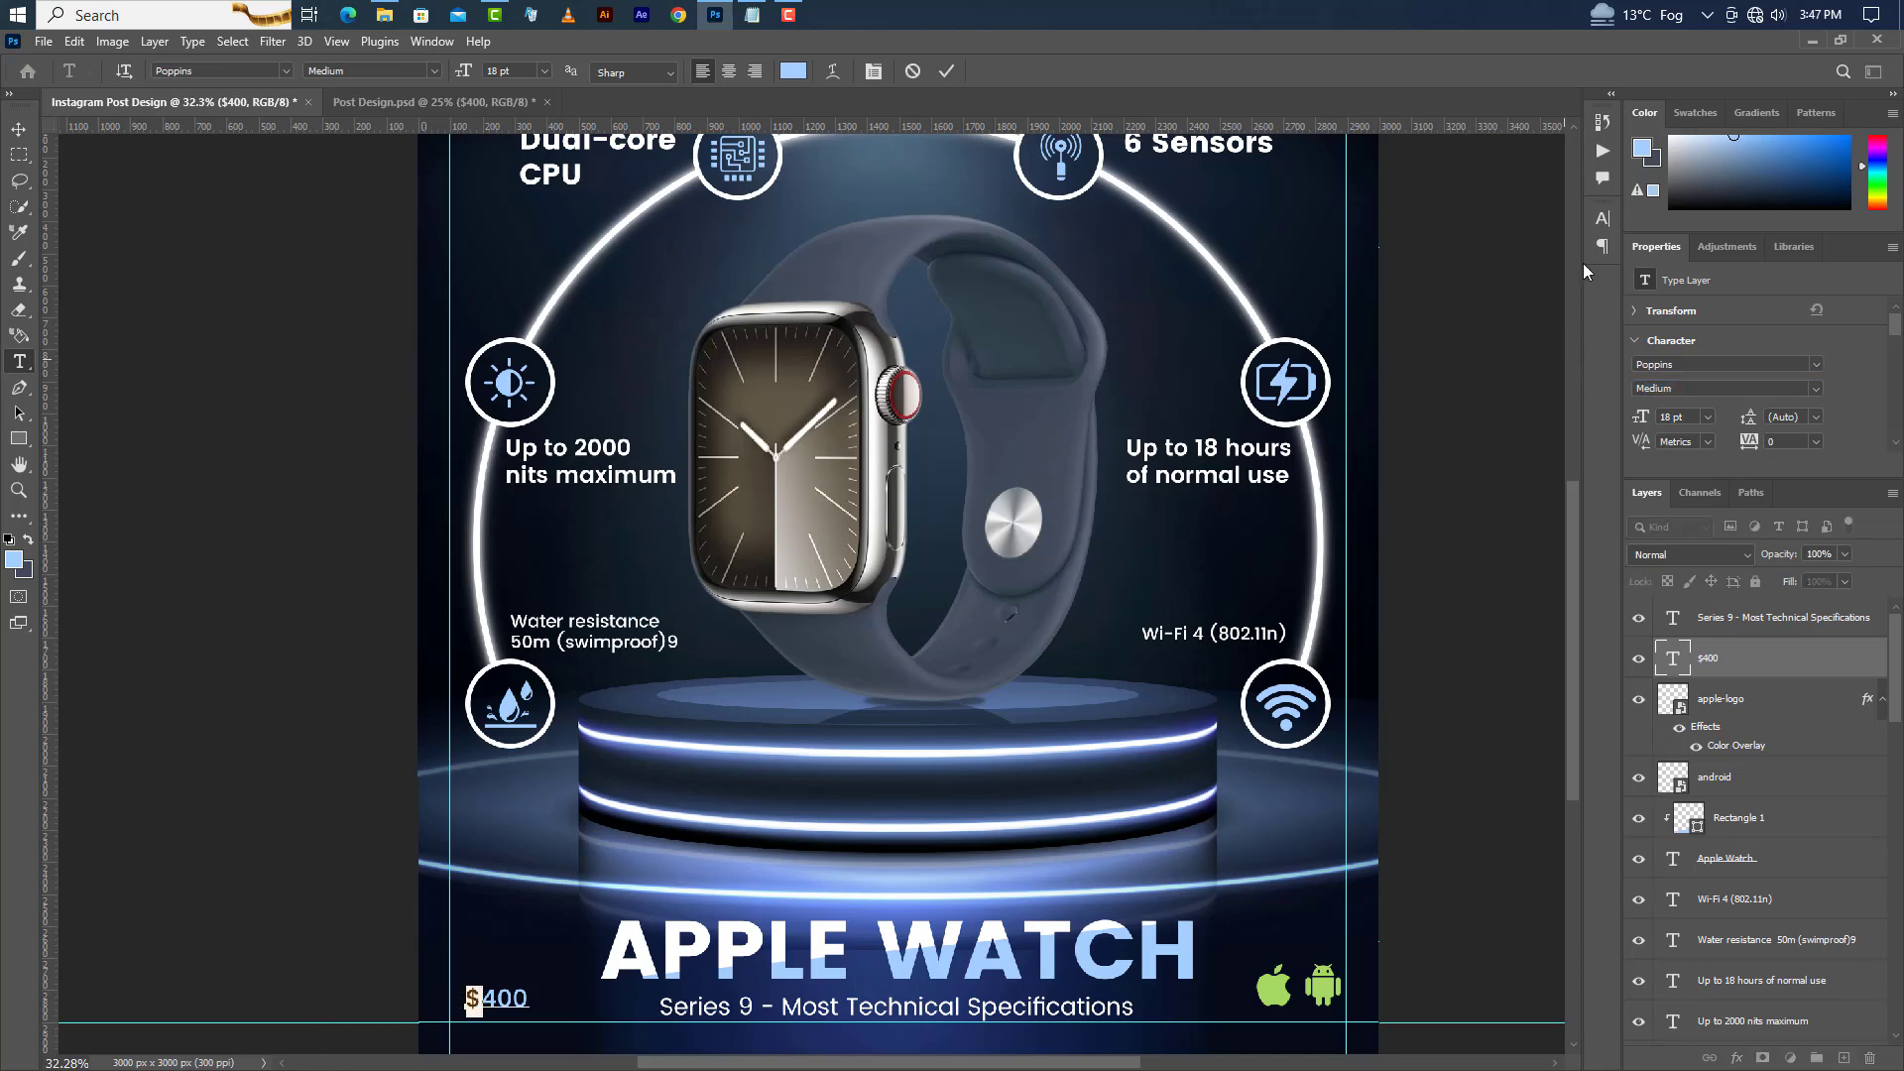
pyautogui.click(1601, 217)
pyautogui.click(1565, 335)
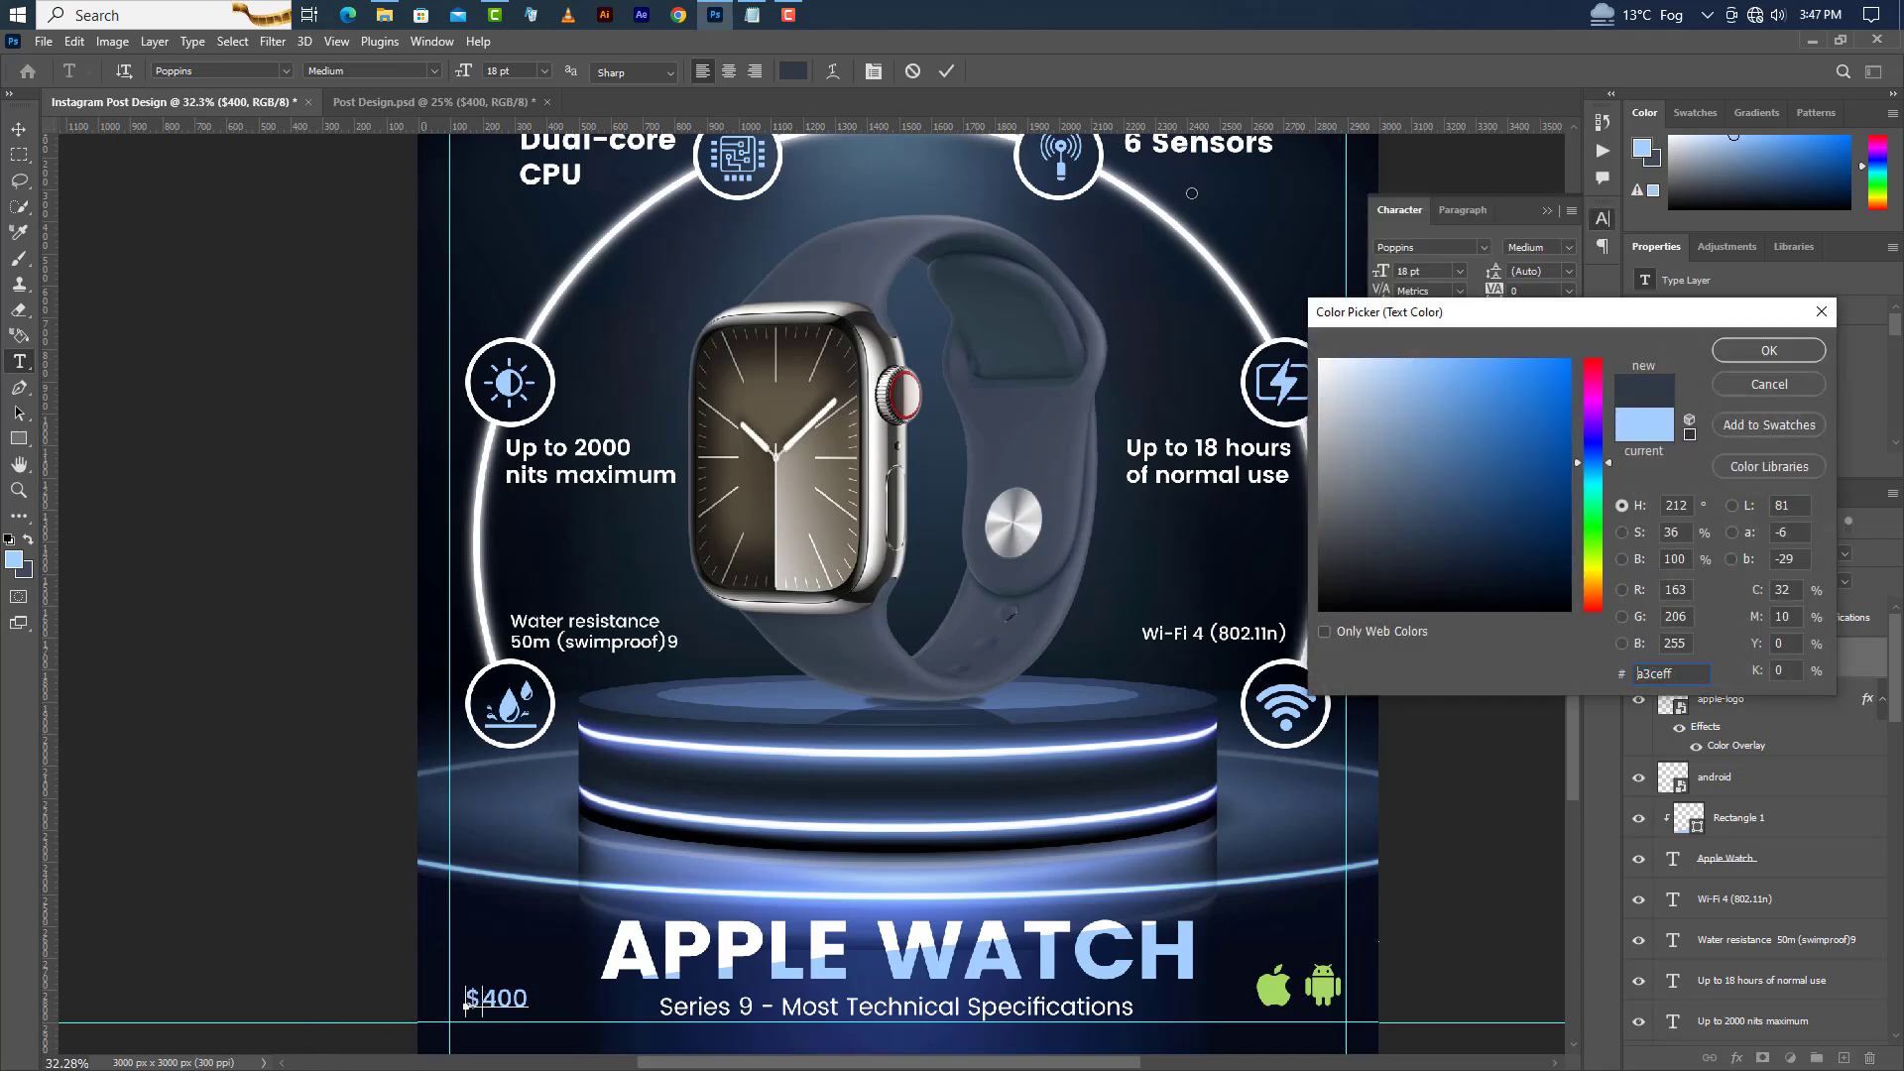
pyautogui.click(1322, 363)
pyautogui.click(1723, 354)
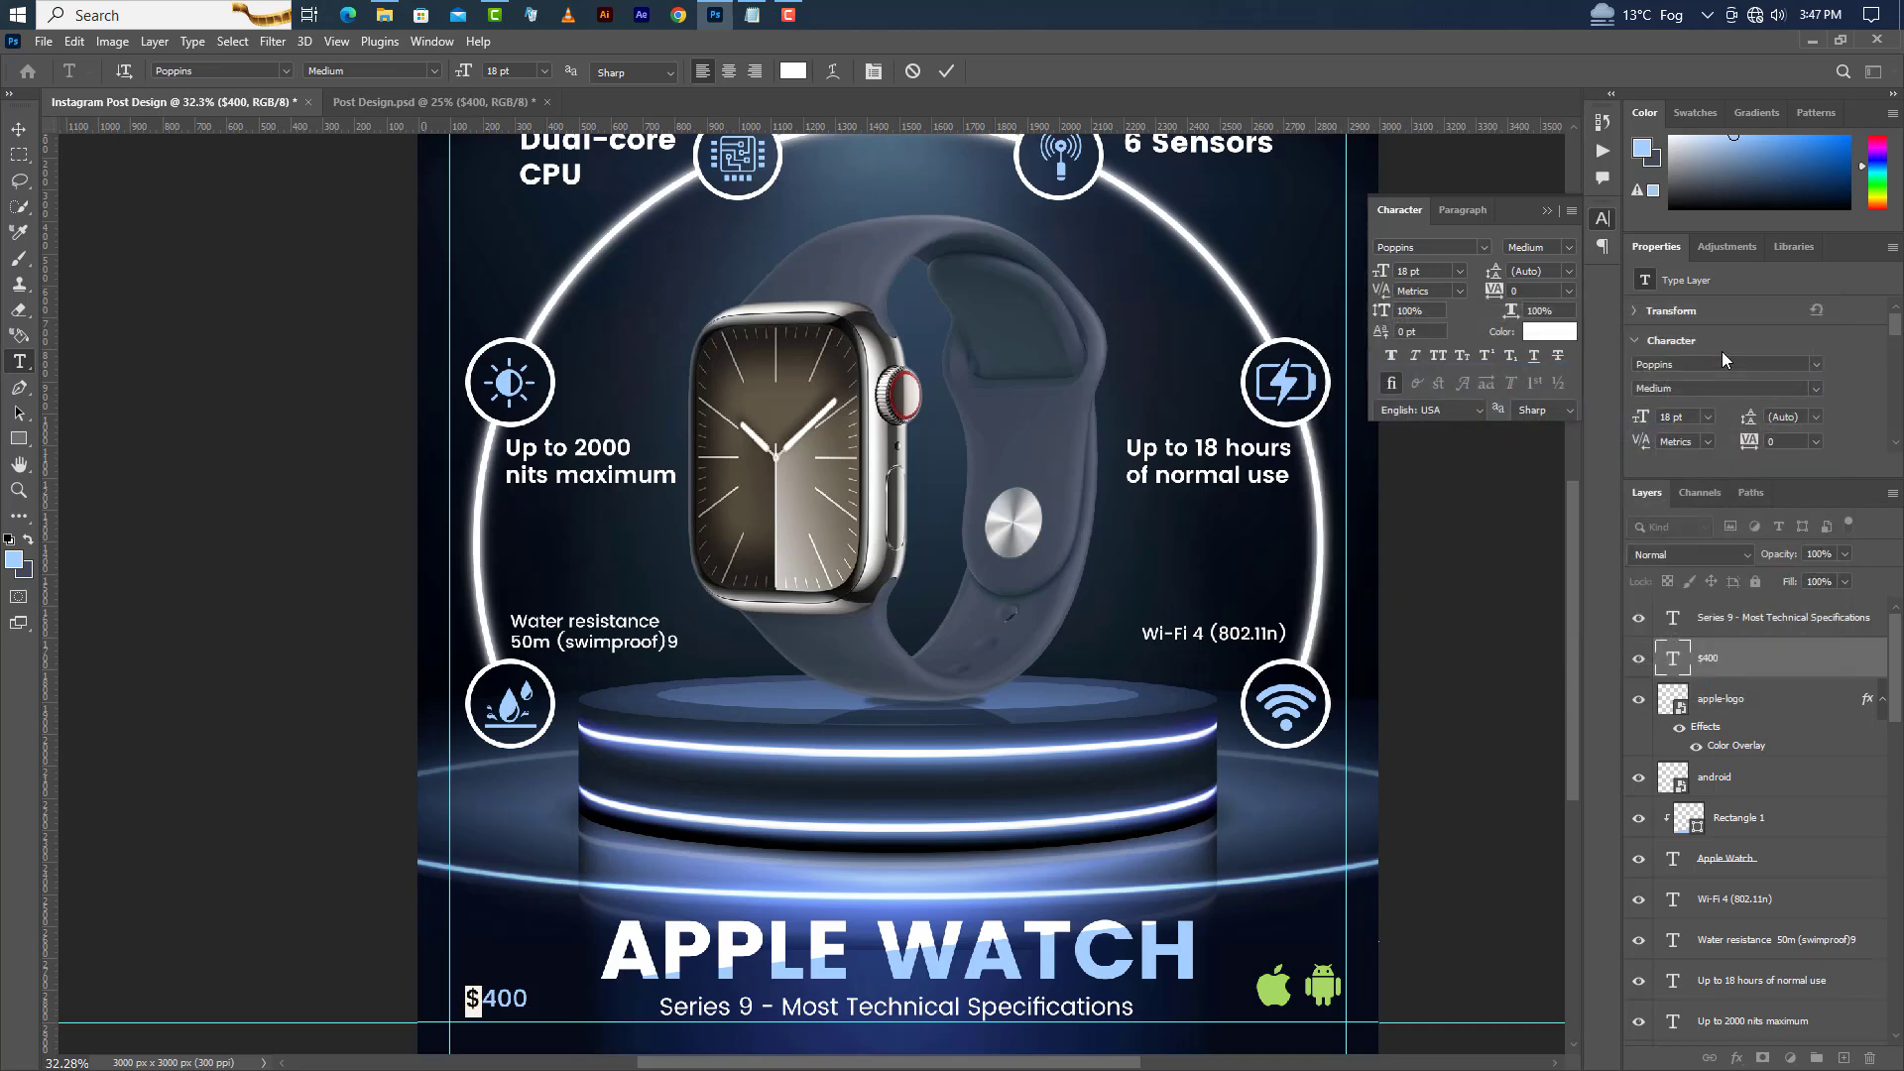
pyautogui.click(1547, 211)
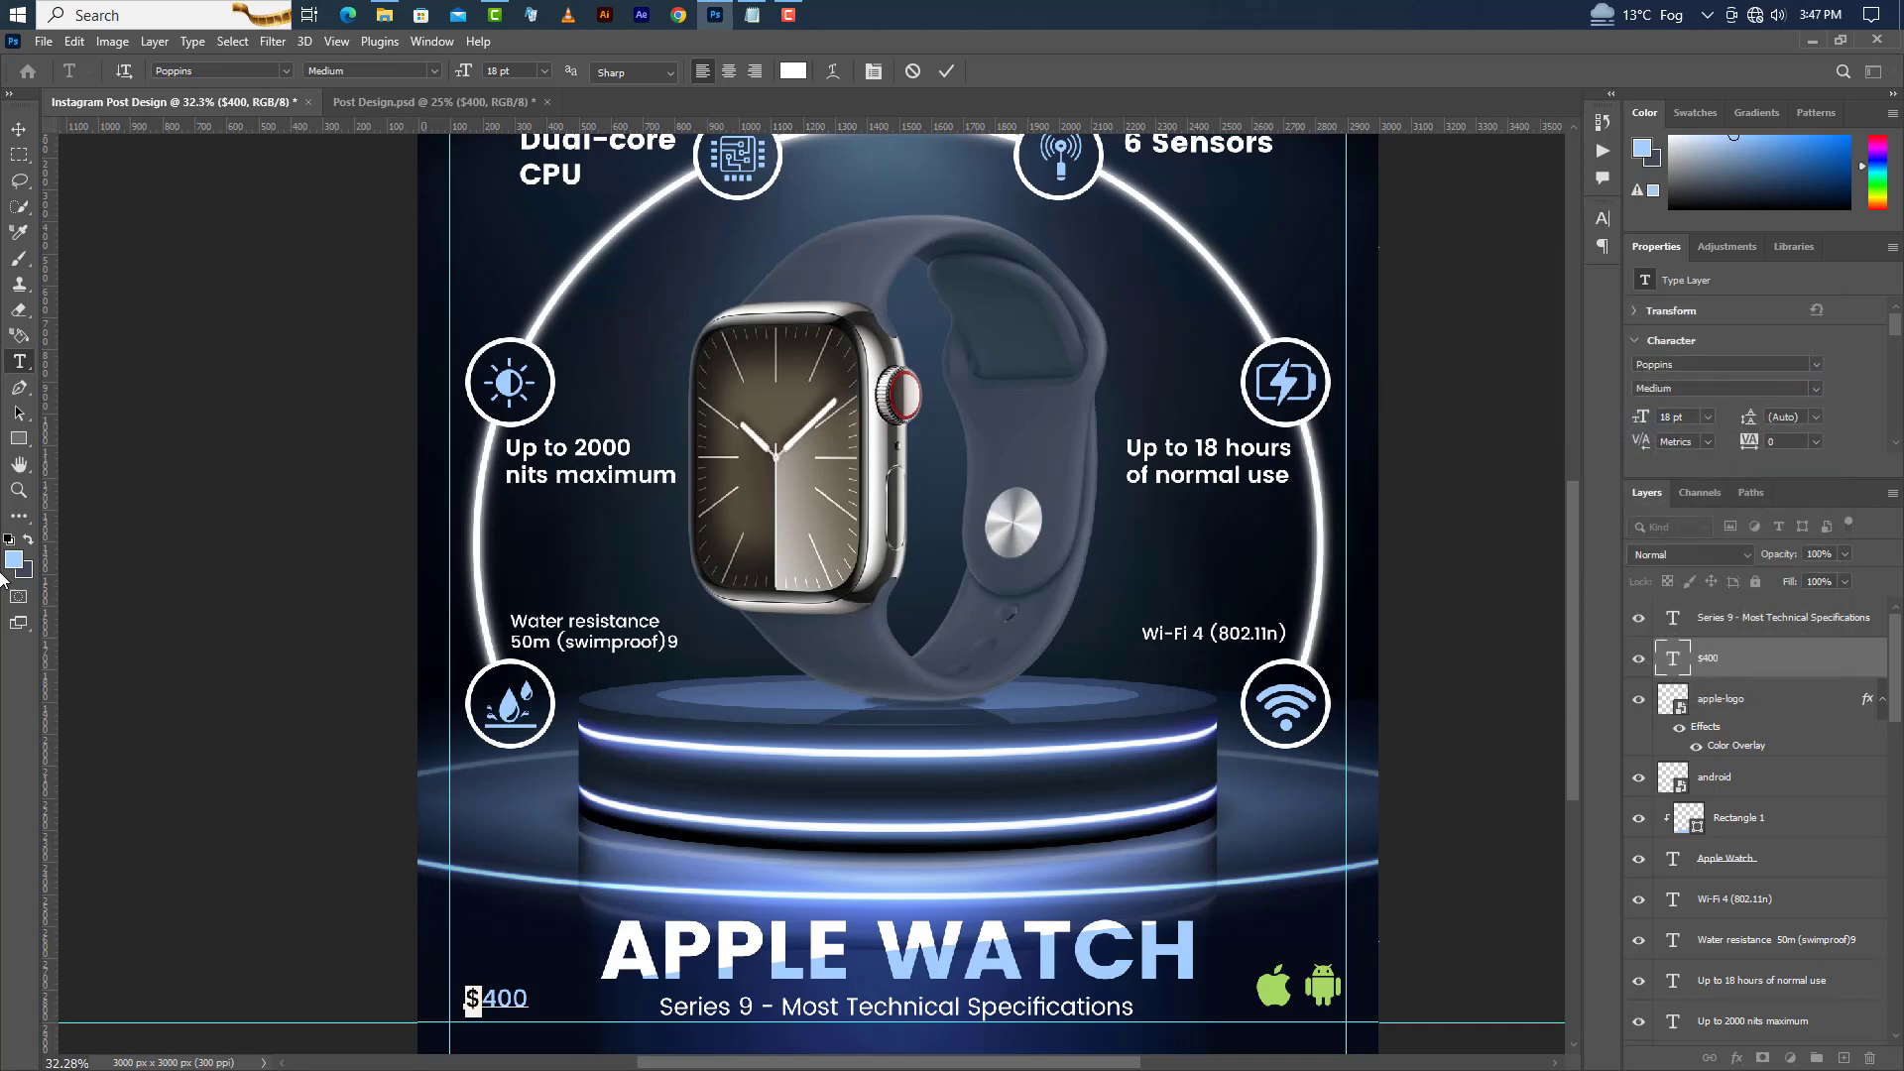
pyautogui.click(682, 788)
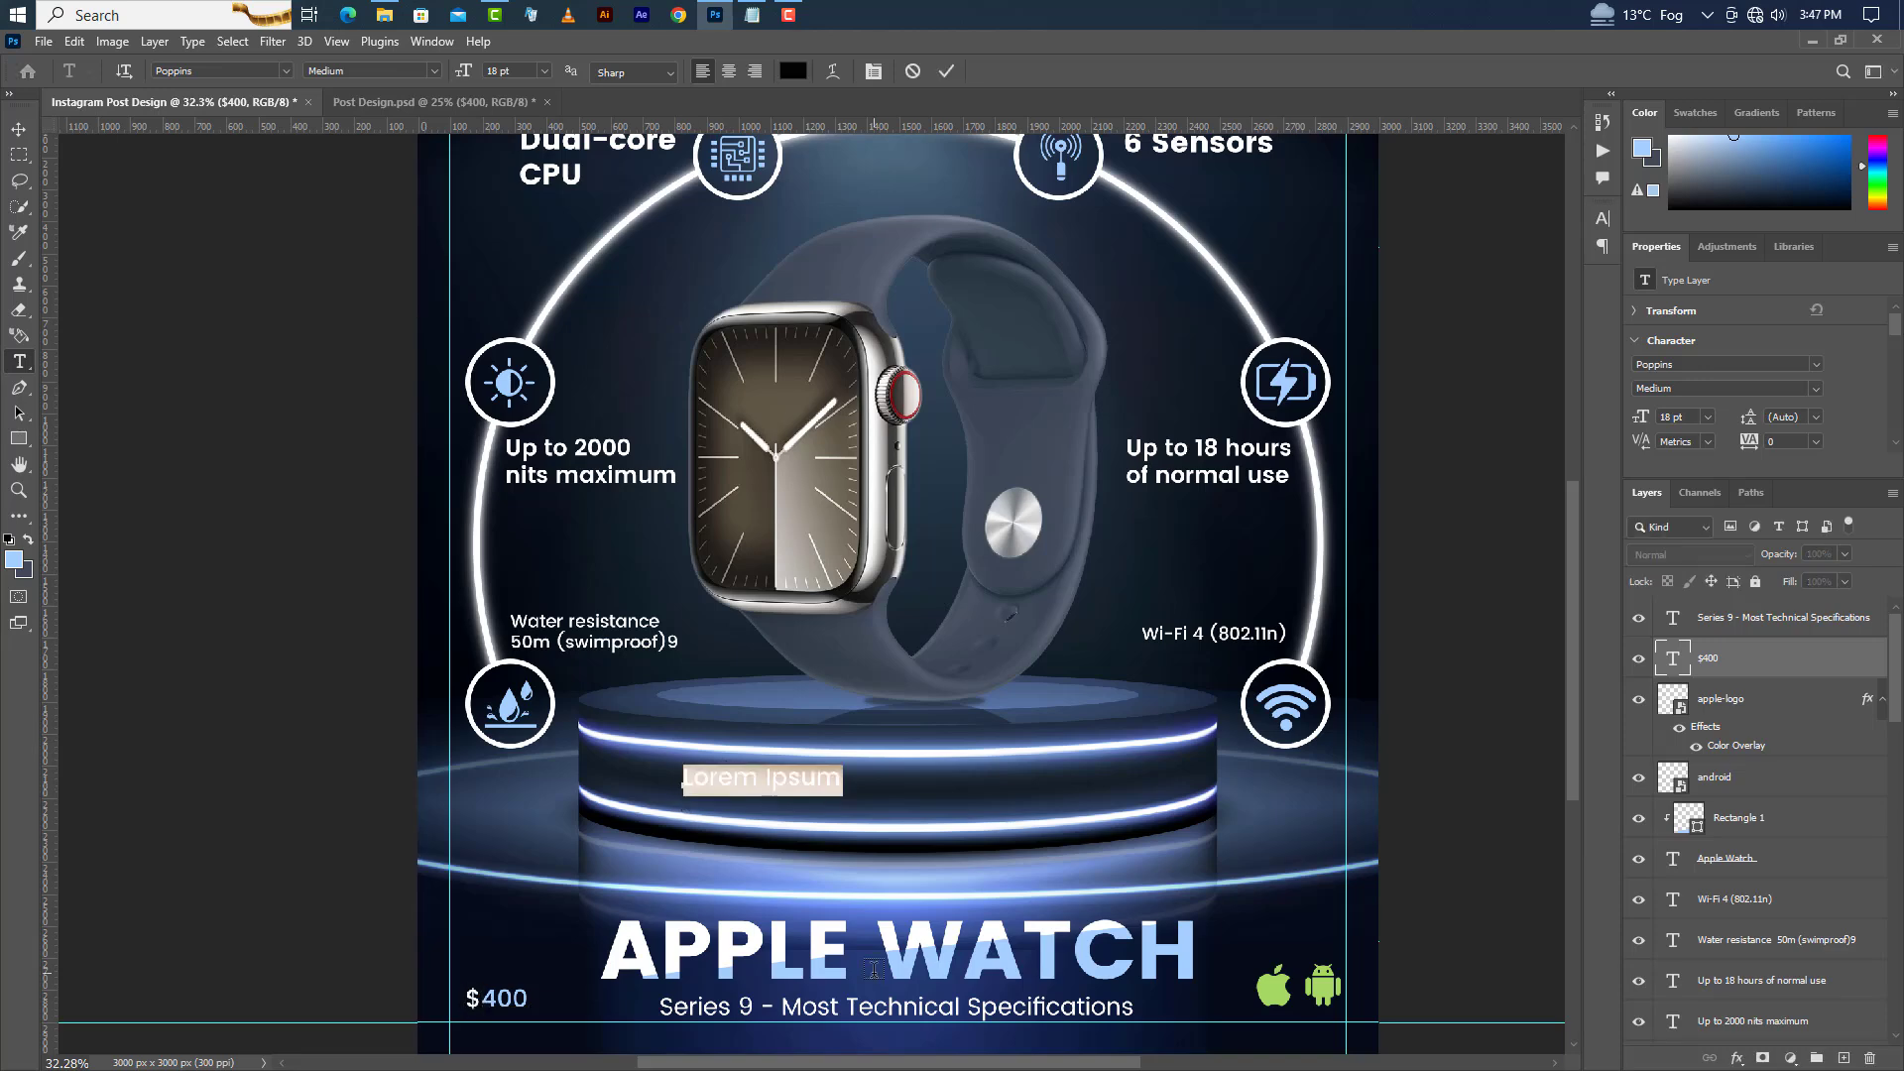
pyautogui.write('www.graphicsfamily.com')
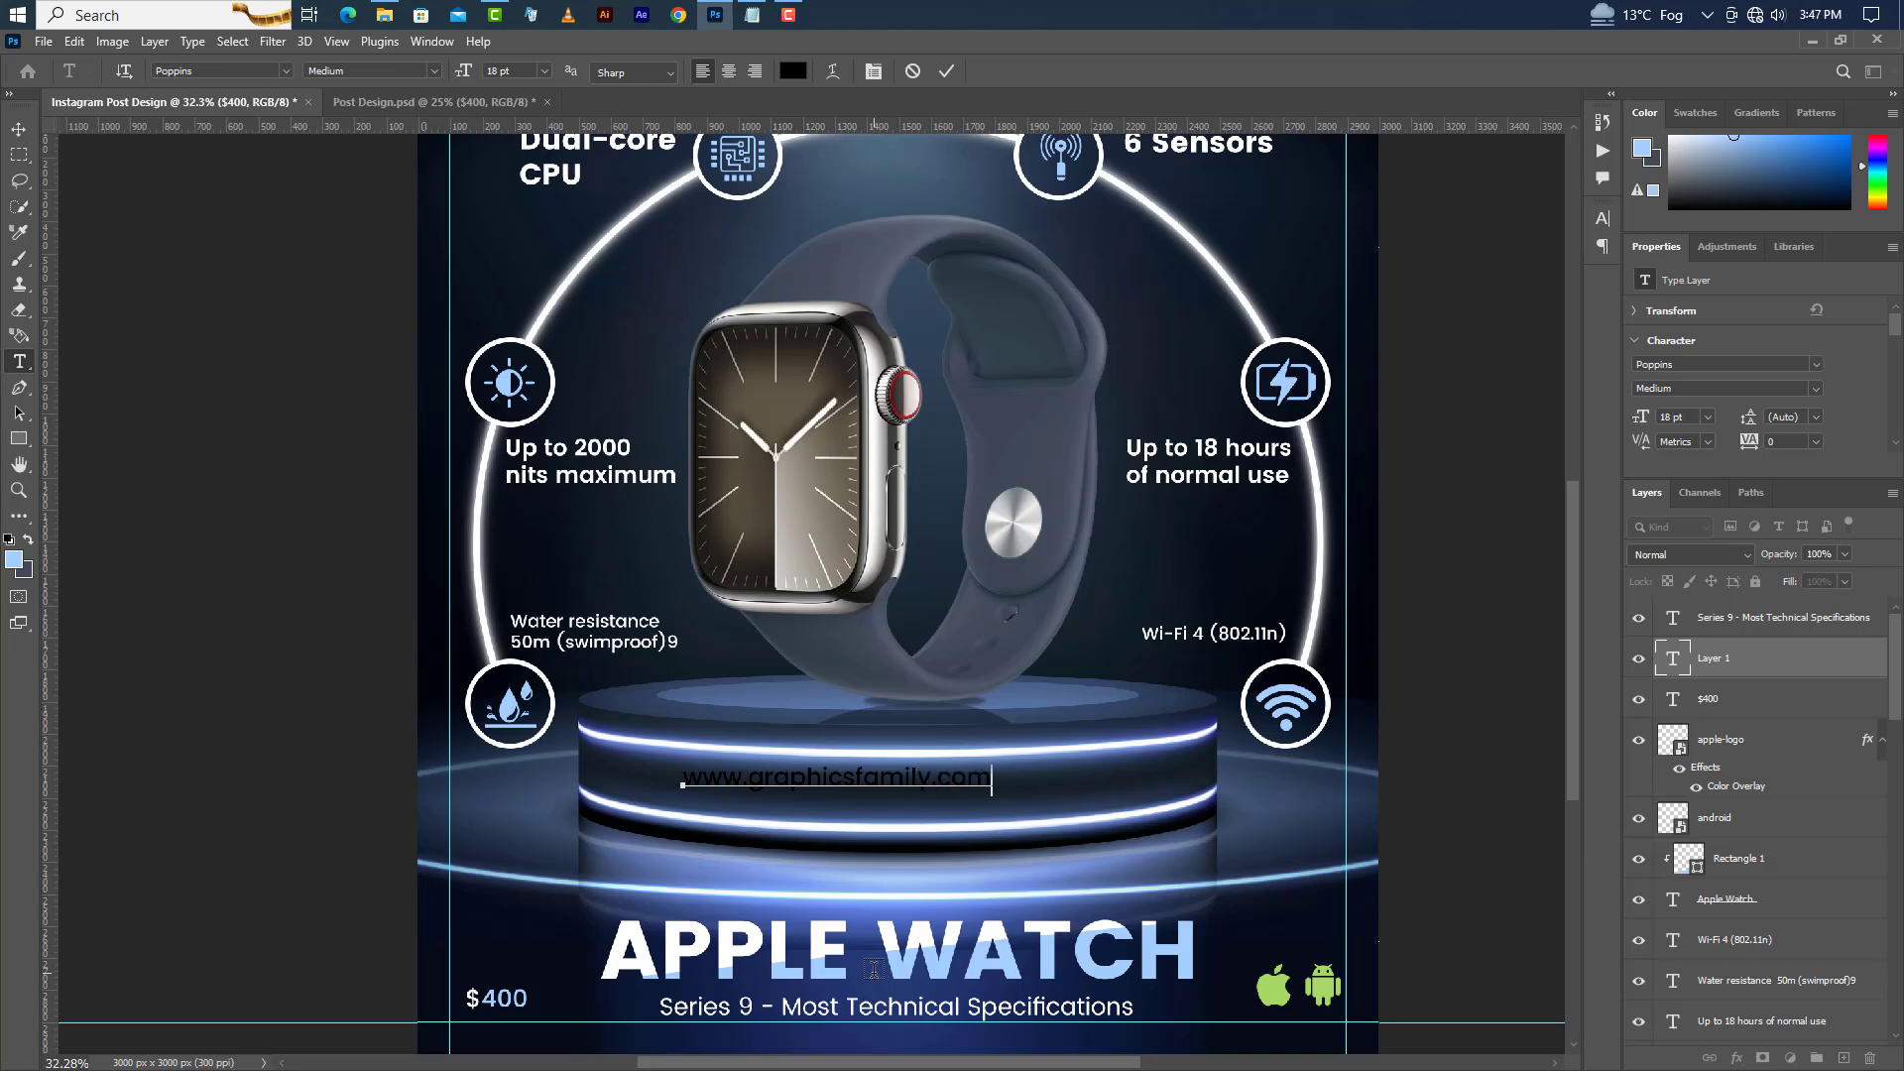
pyautogui.click(948, 70)
pyautogui.press('v')
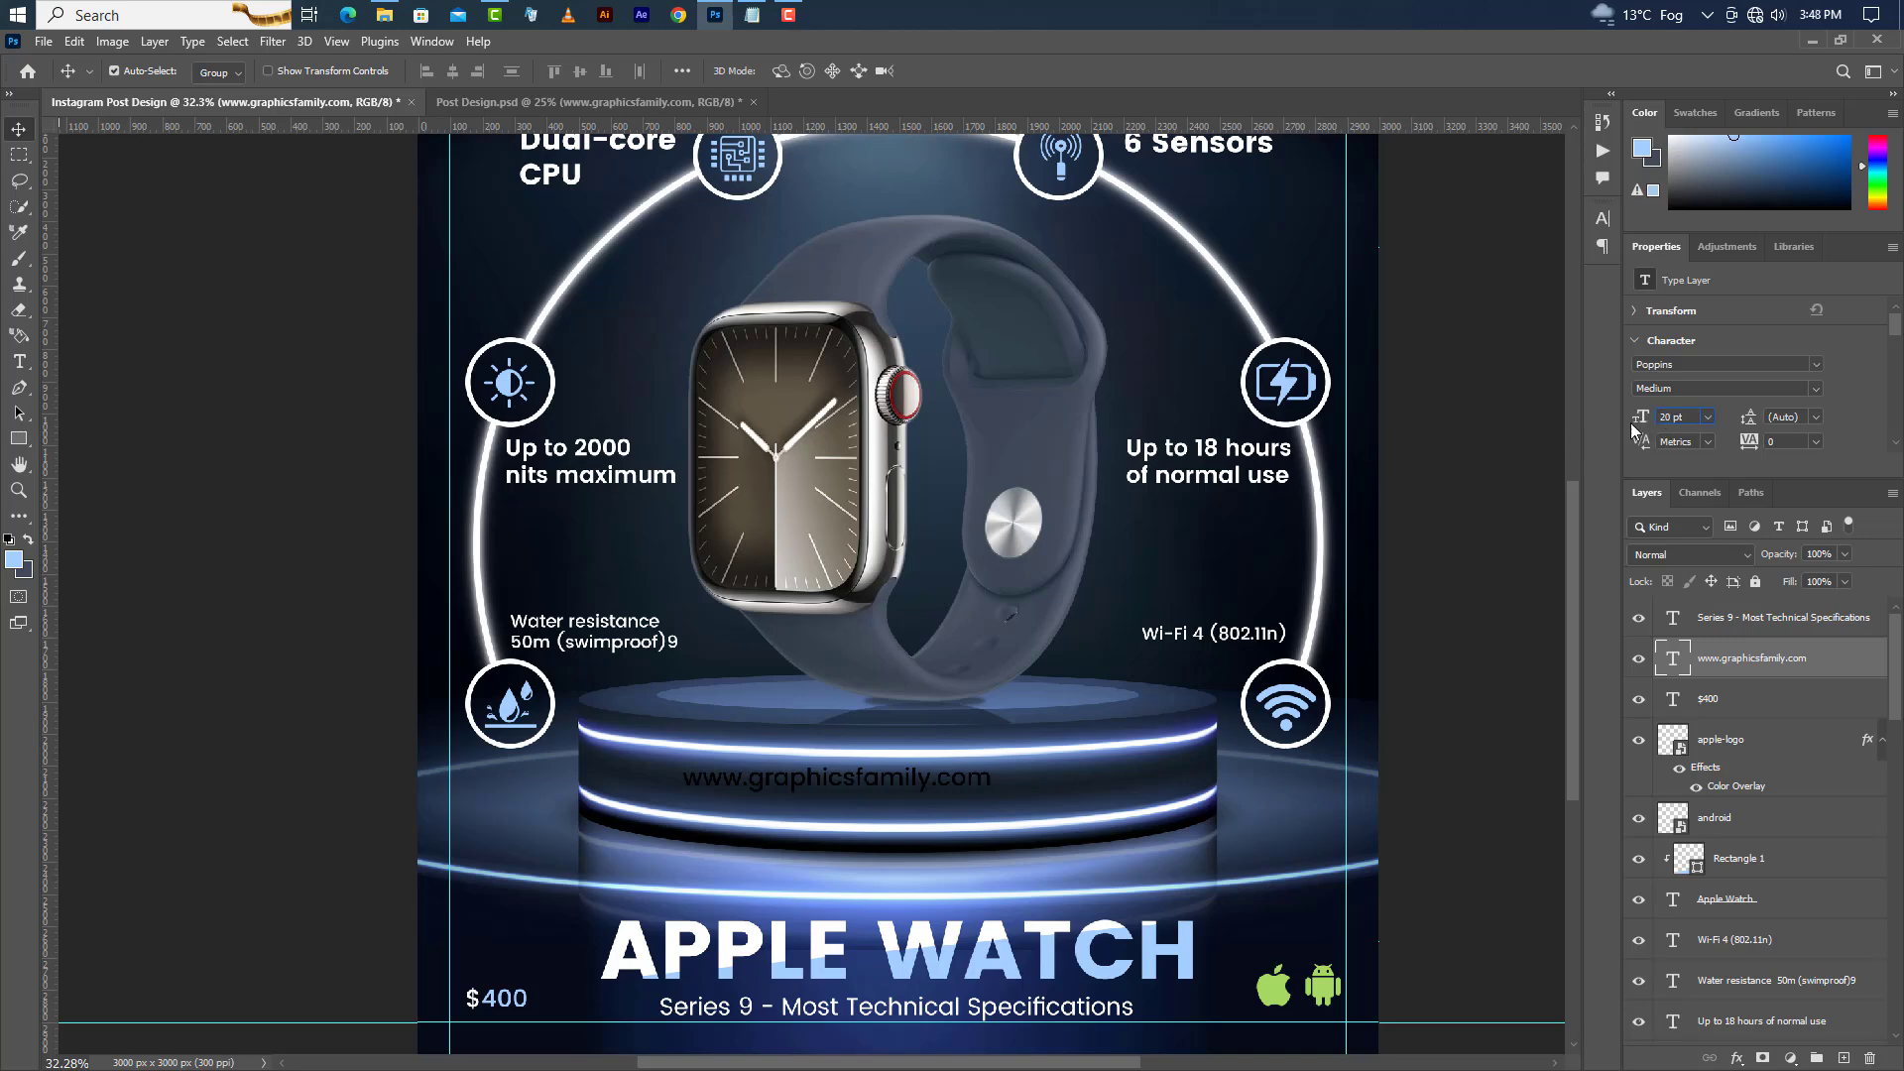
# Set the website text to Regular weight and colour ffffff.
pyautogui.click(1819, 389)
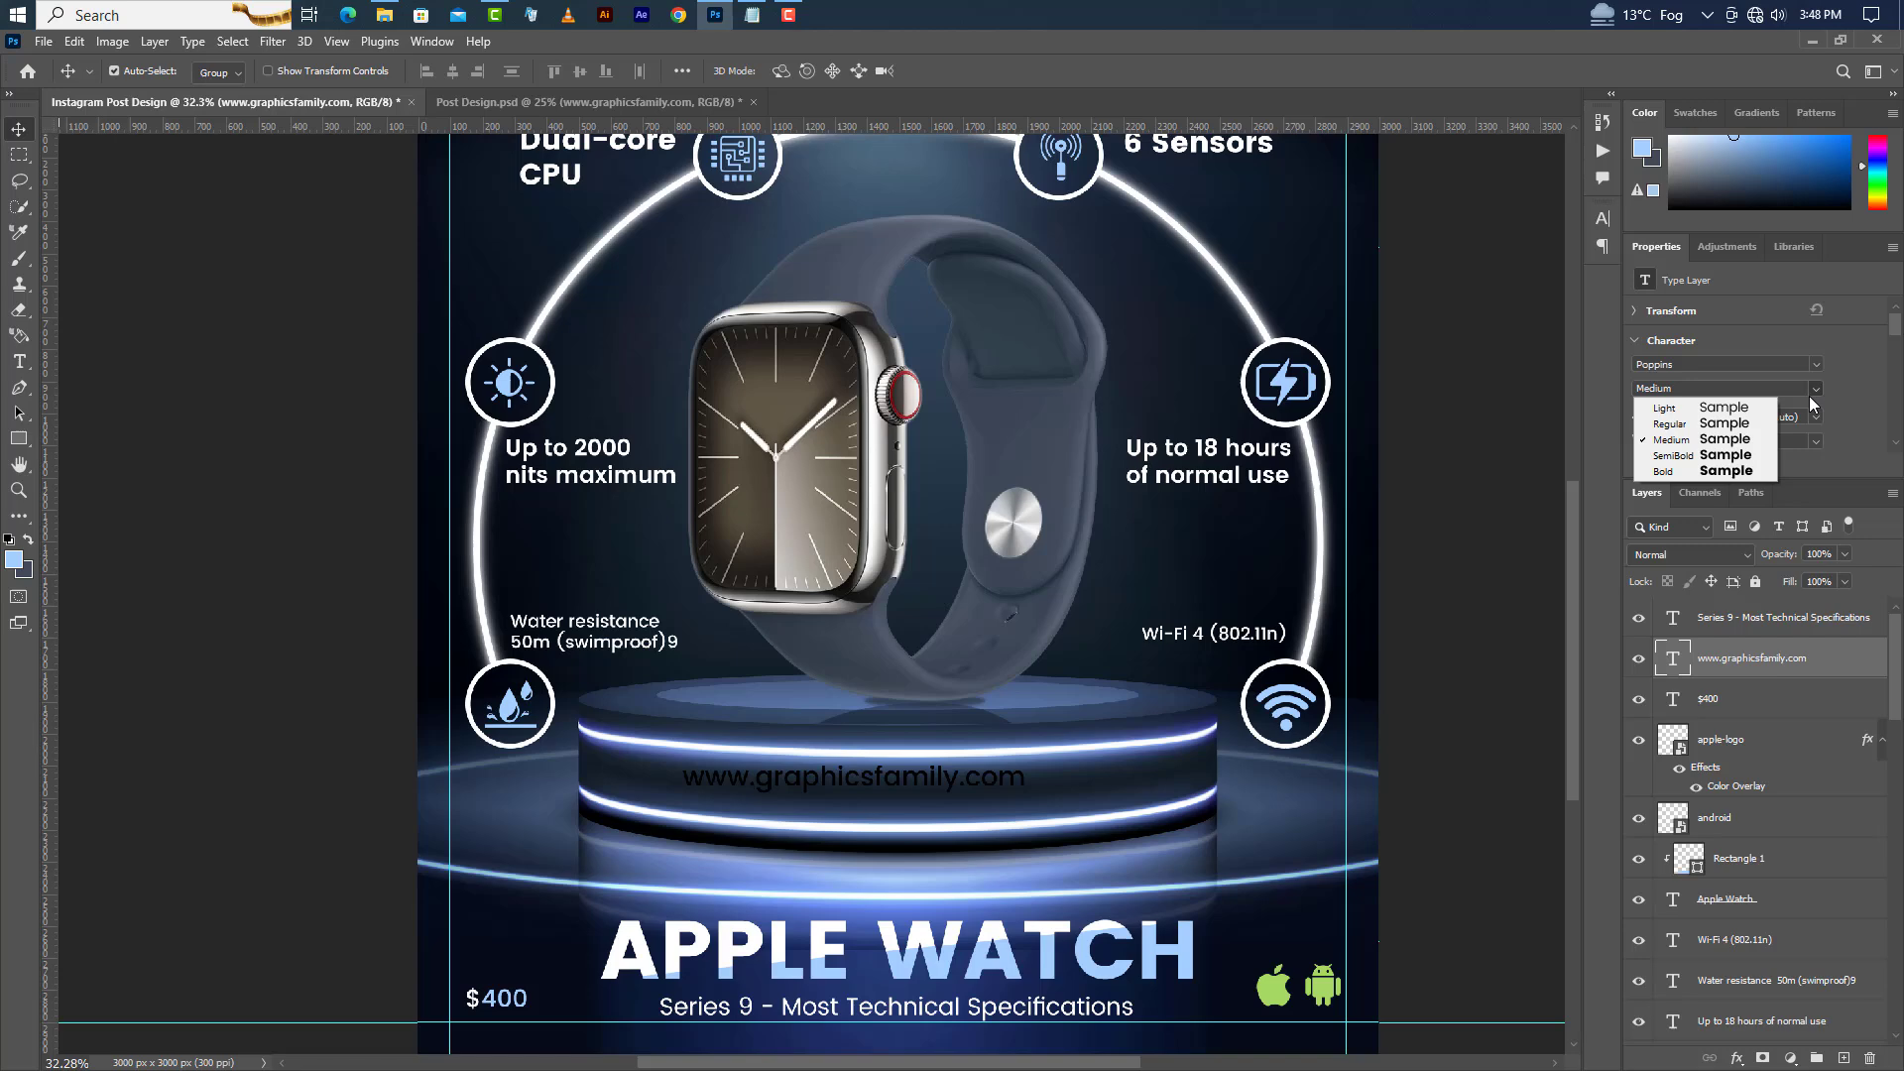
pyautogui.click(1684, 426)
pyautogui.click(1603, 220)
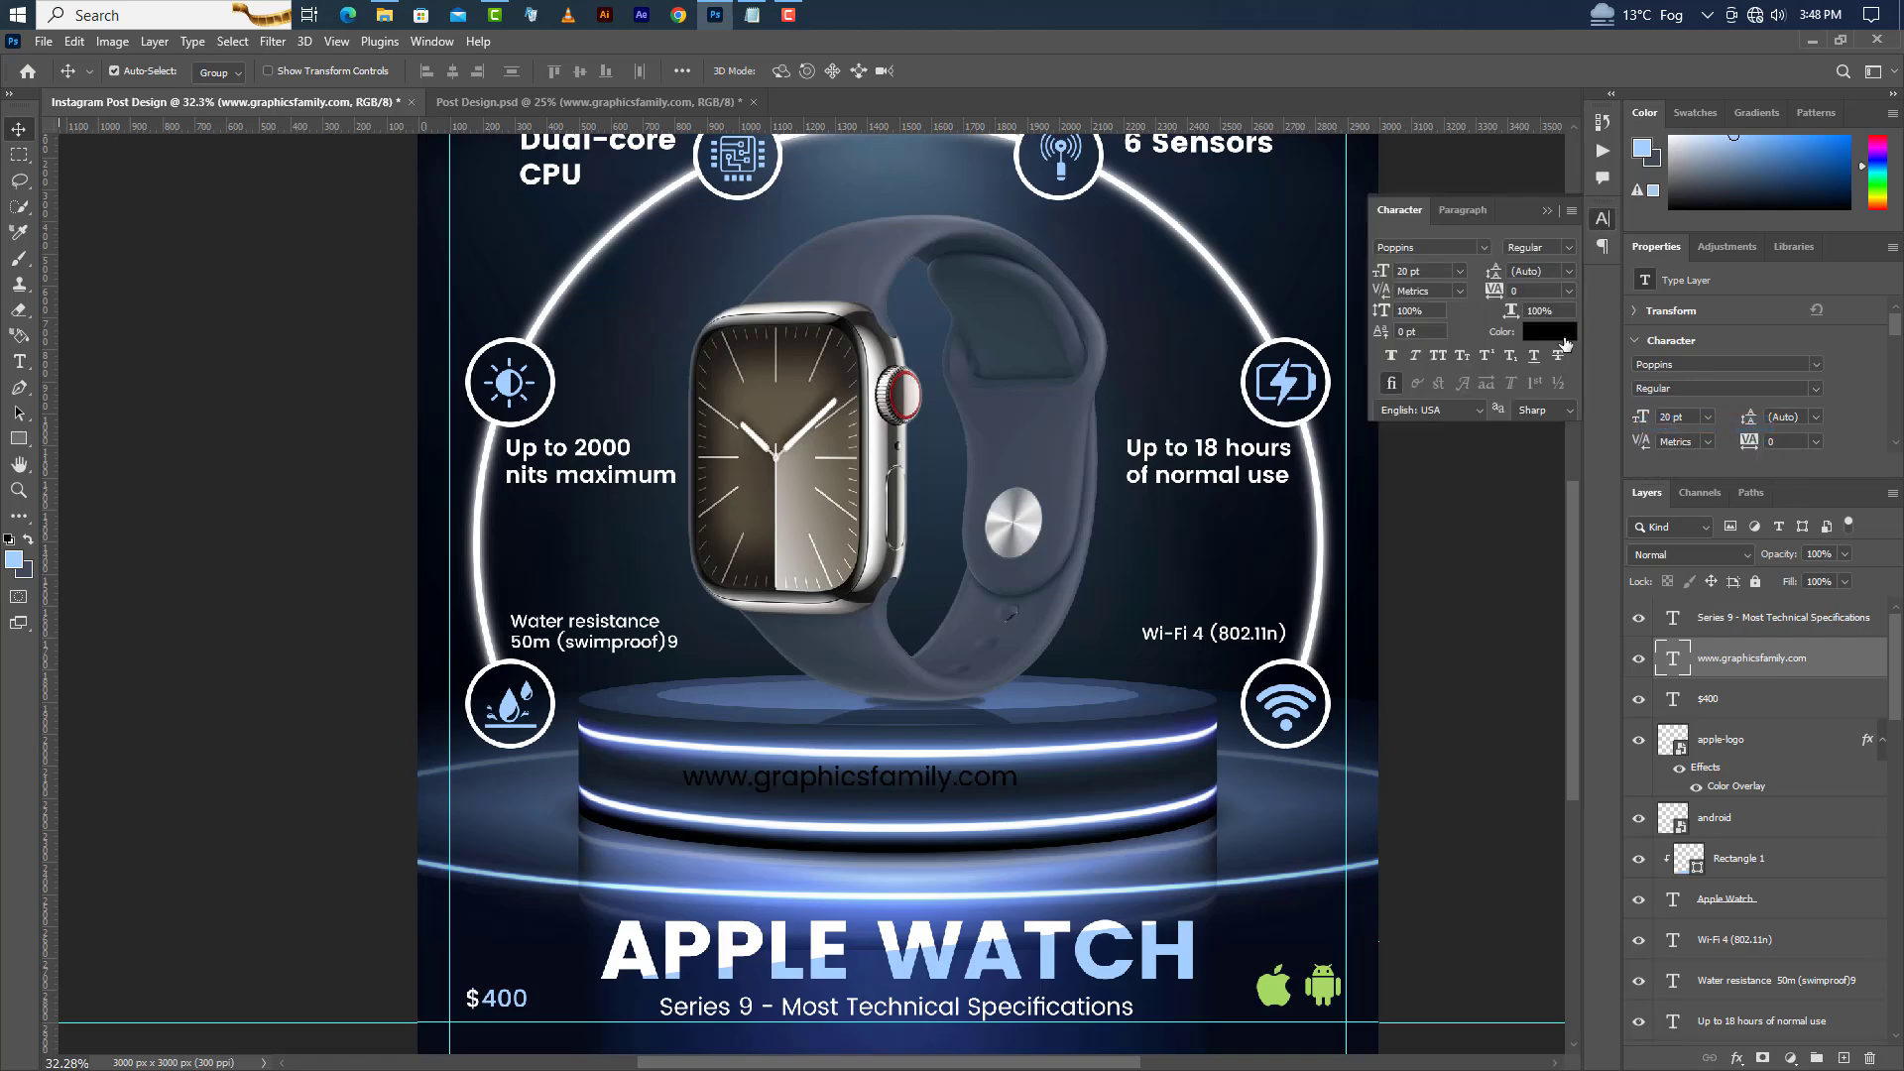
pyautogui.click(1549, 332)
pyautogui.write('ffffff')
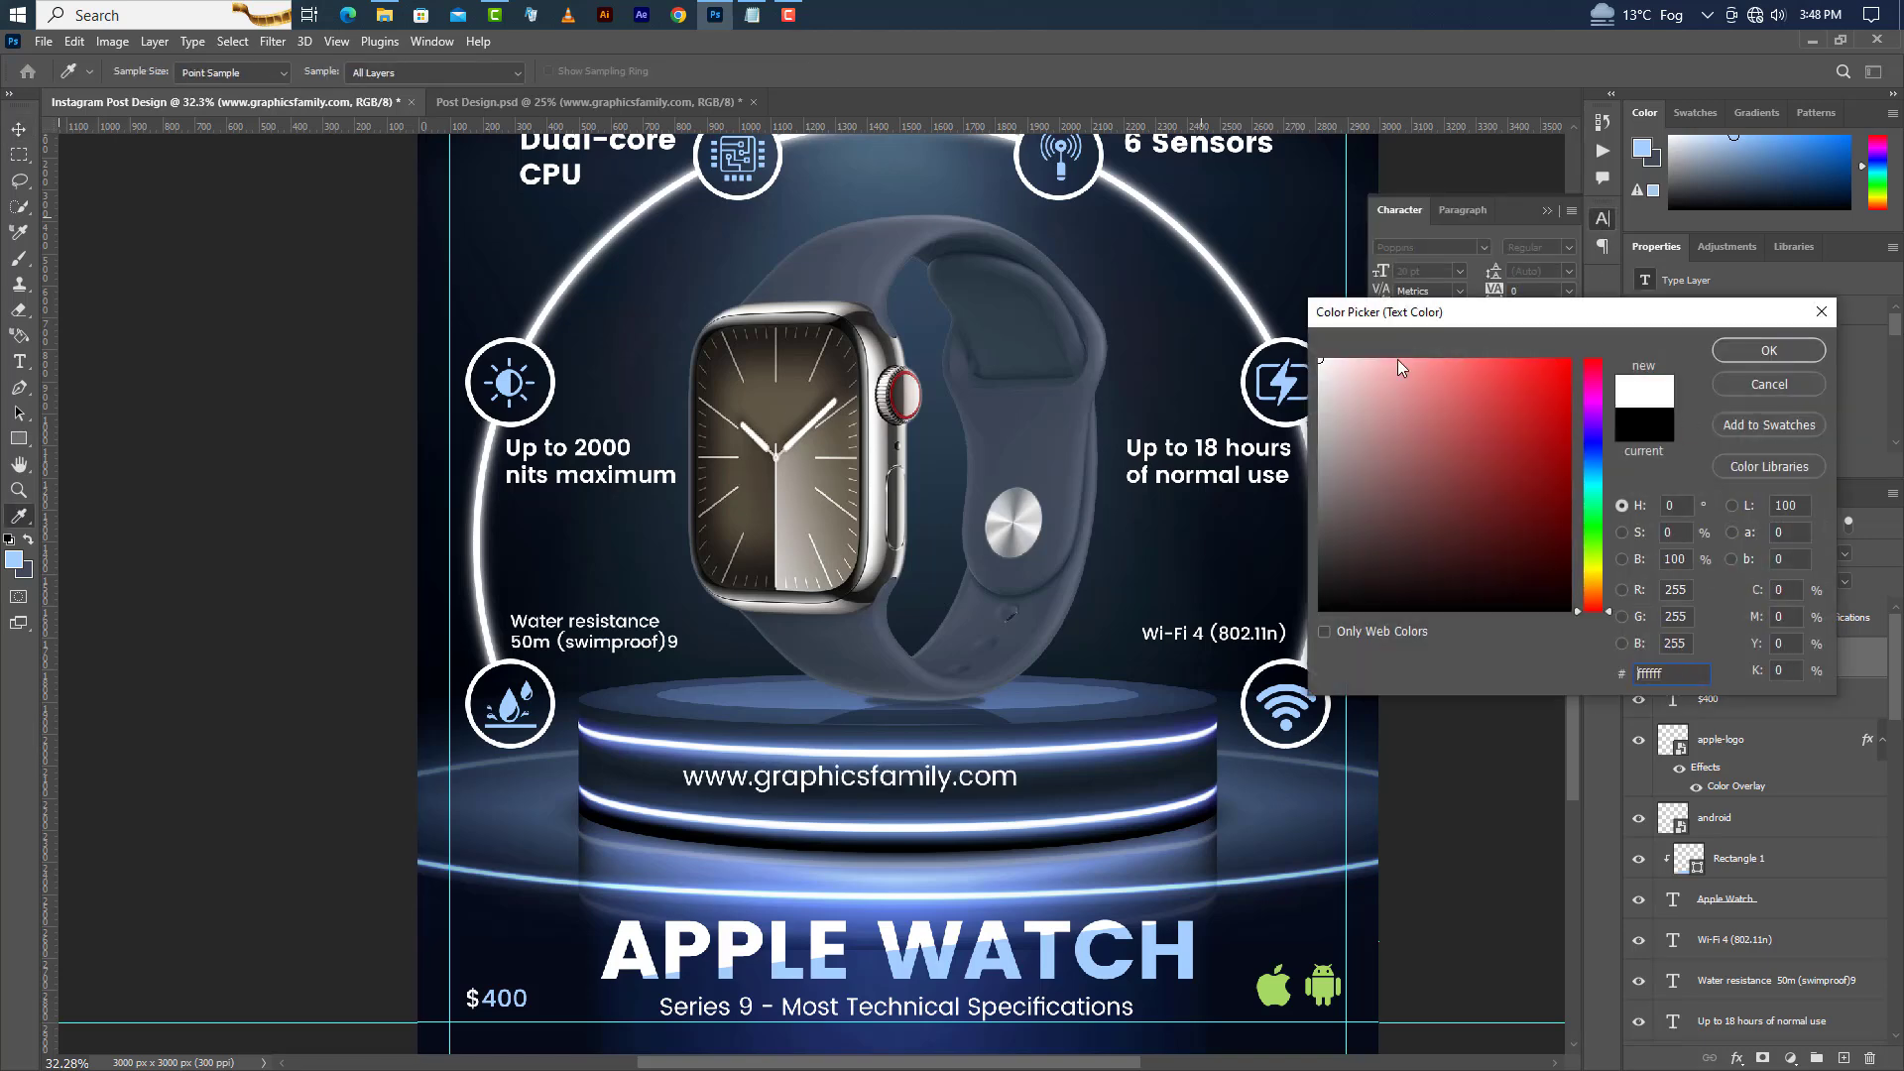
pyautogui.click(1753, 353)
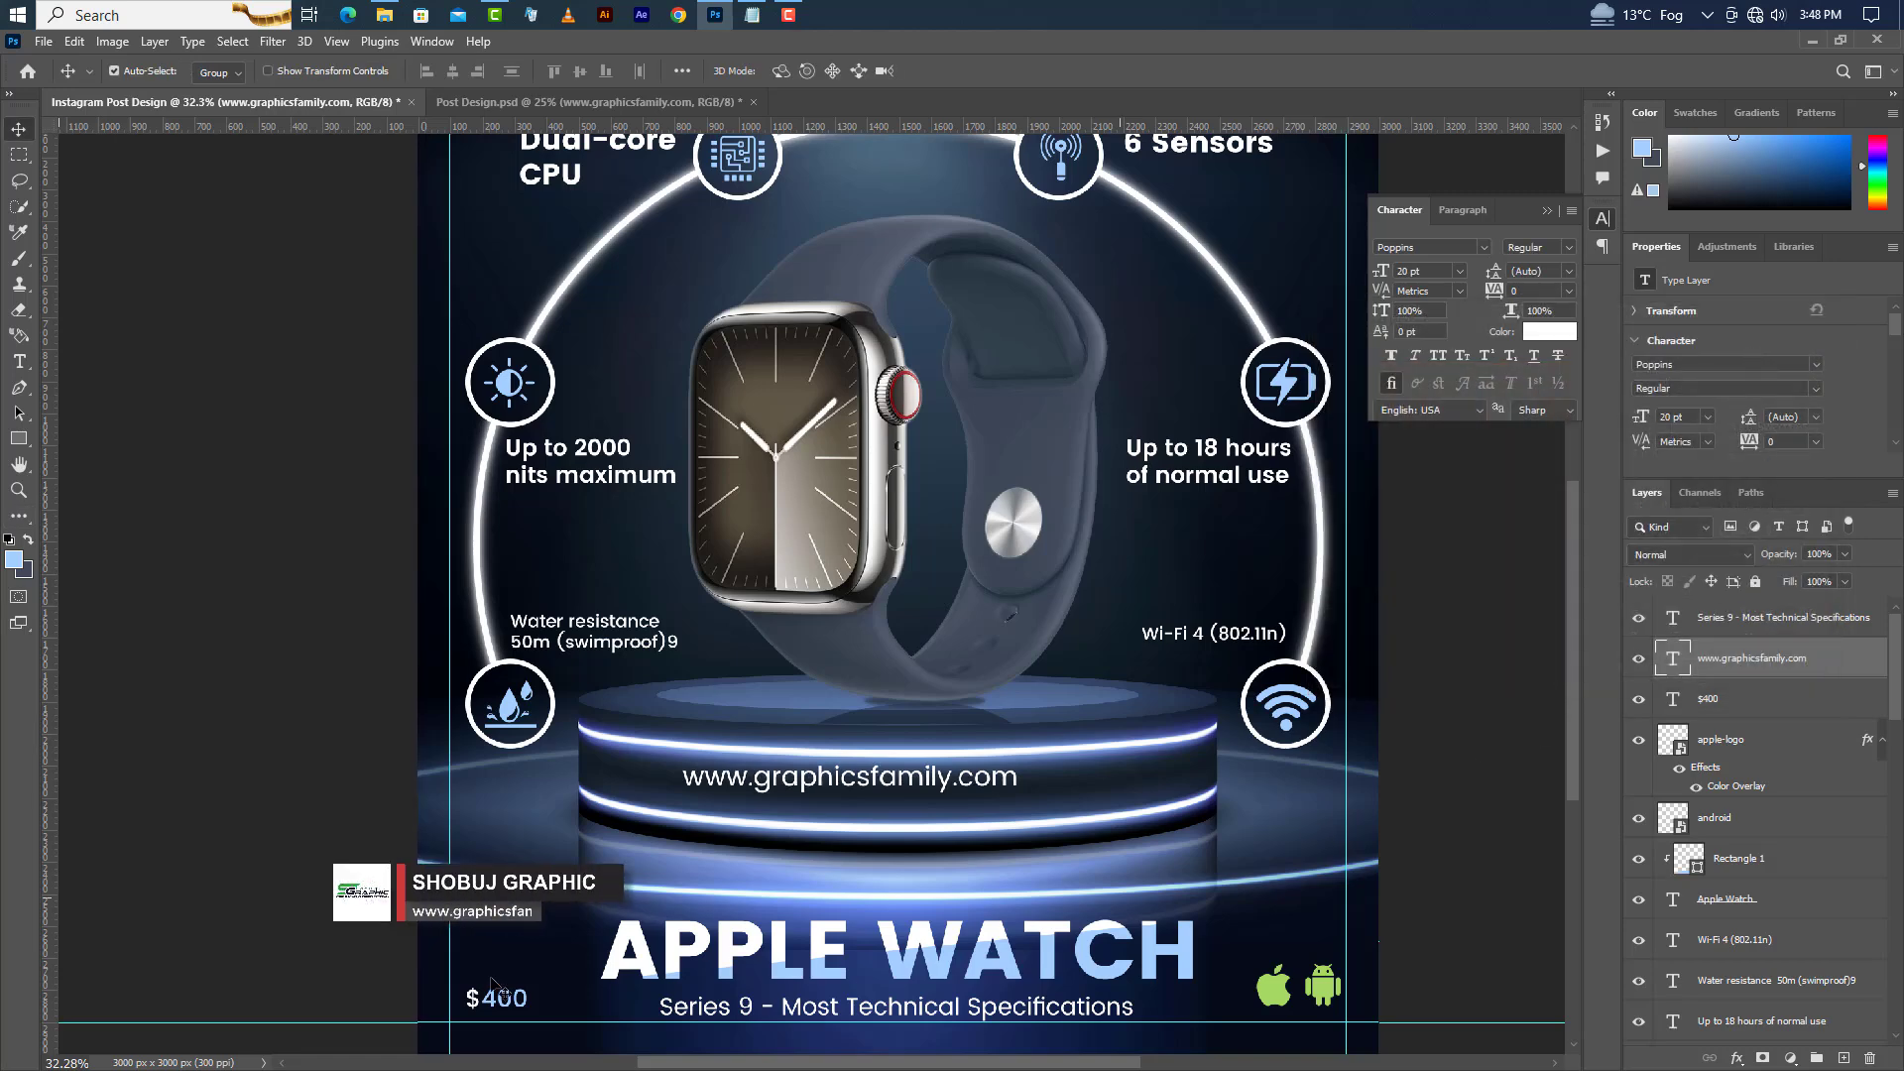
# Warp the website text with the Arch style at -4% bend and nudge it slightly lower on the podium face.
pyautogui.click(19, 361)
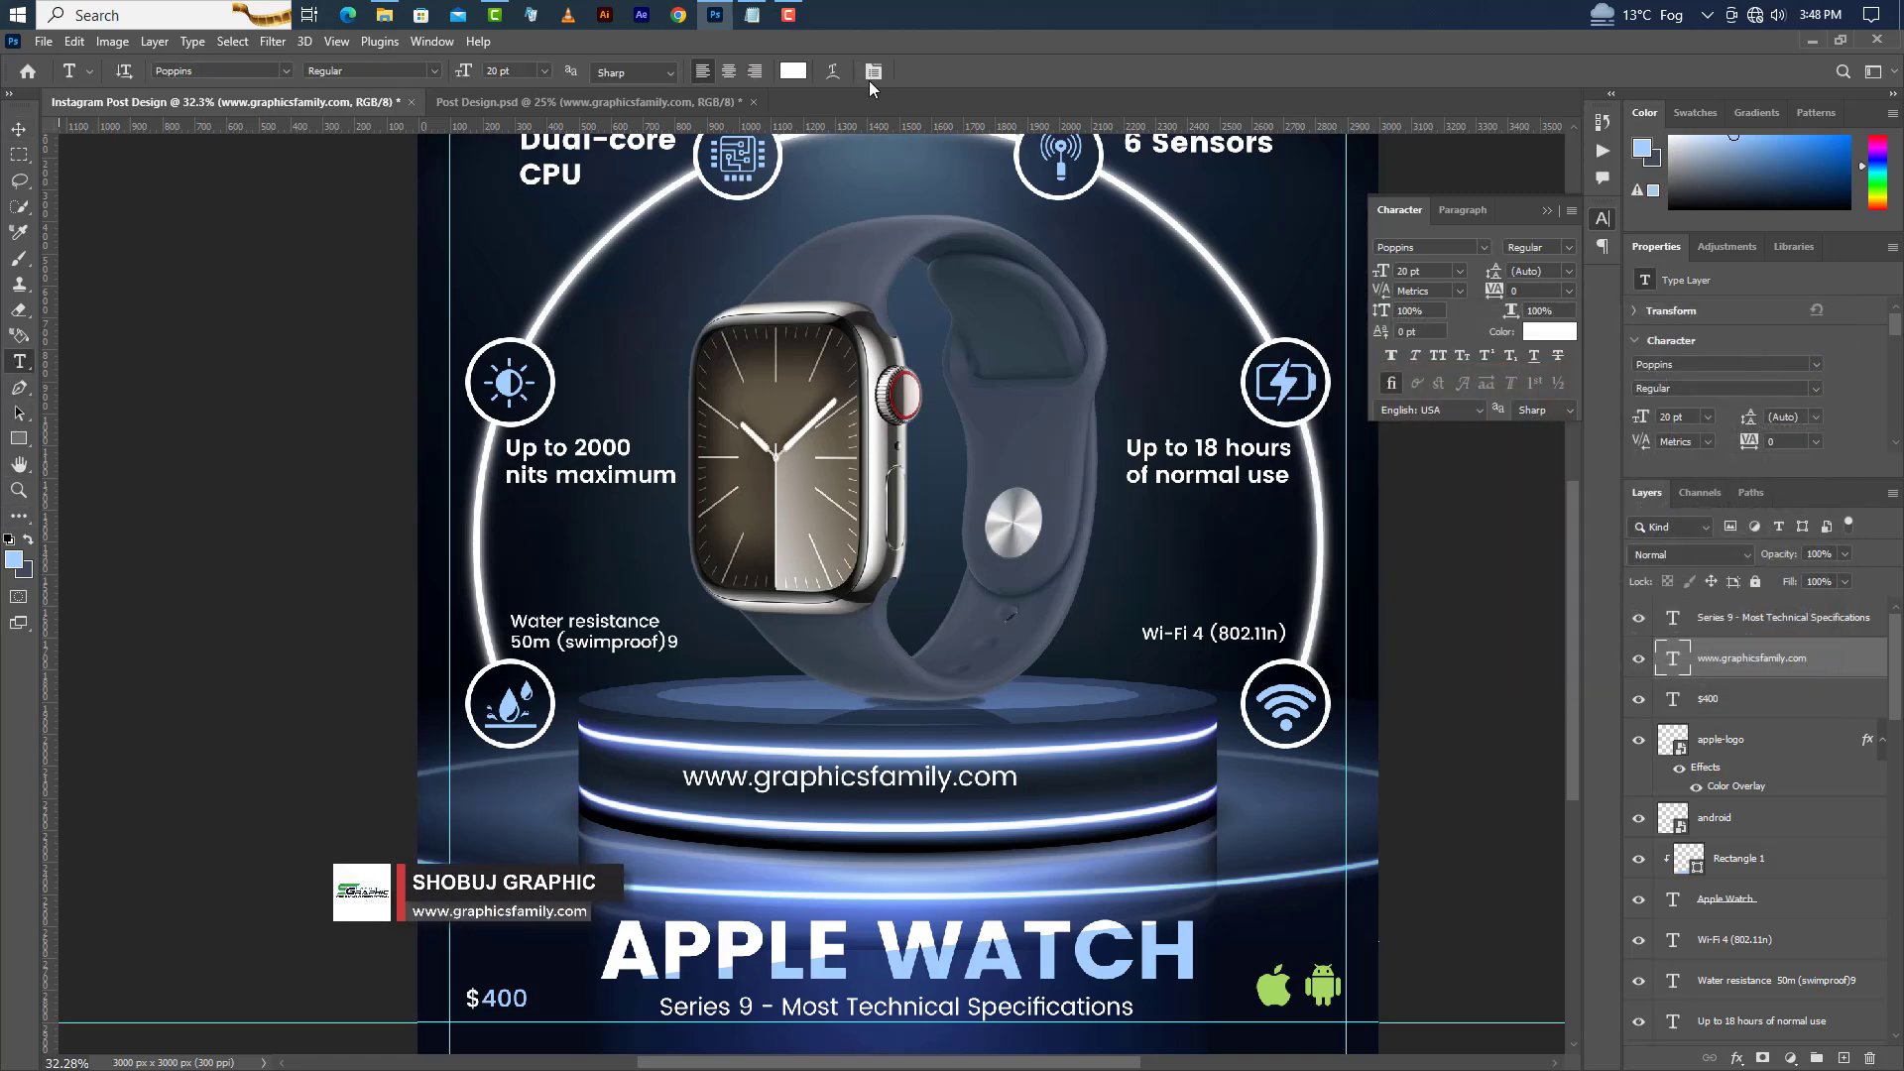
pyautogui.click(833, 71)
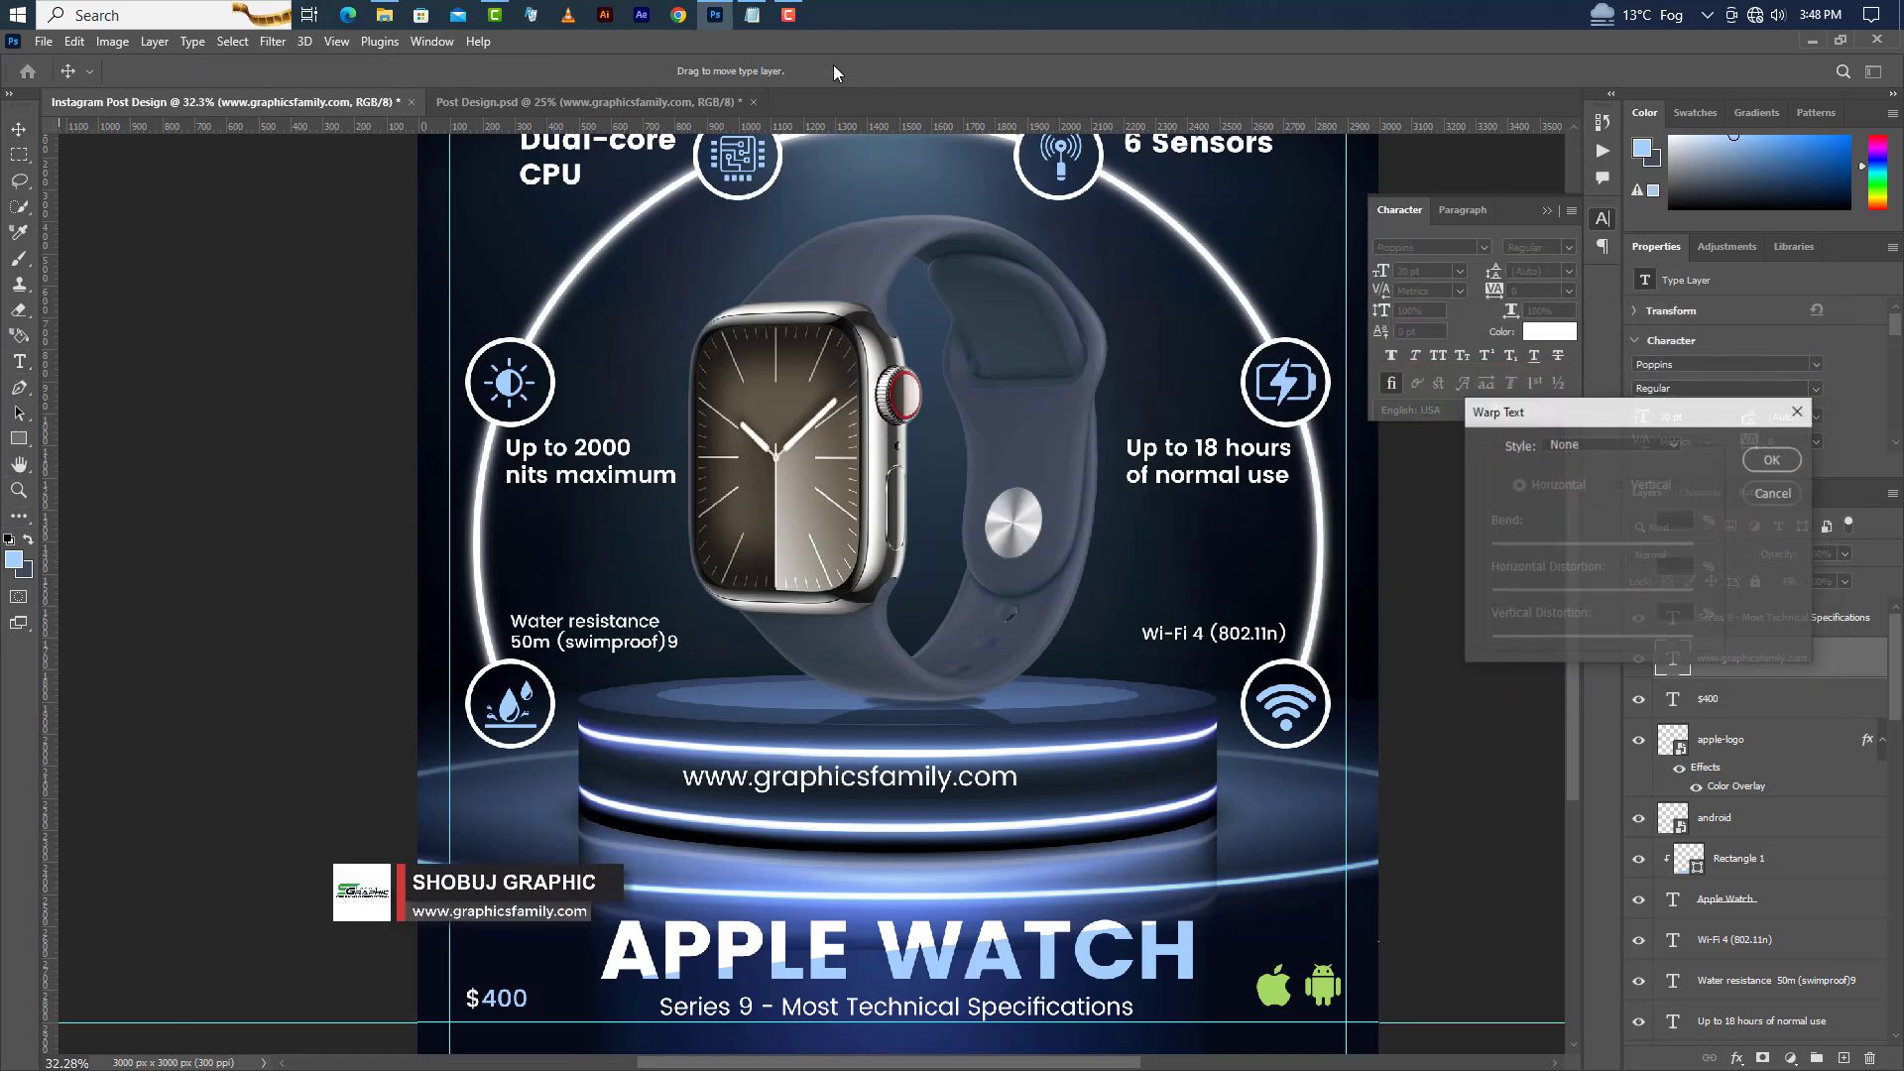
pyautogui.click(1601, 448)
pyautogui.click(1597, 552)
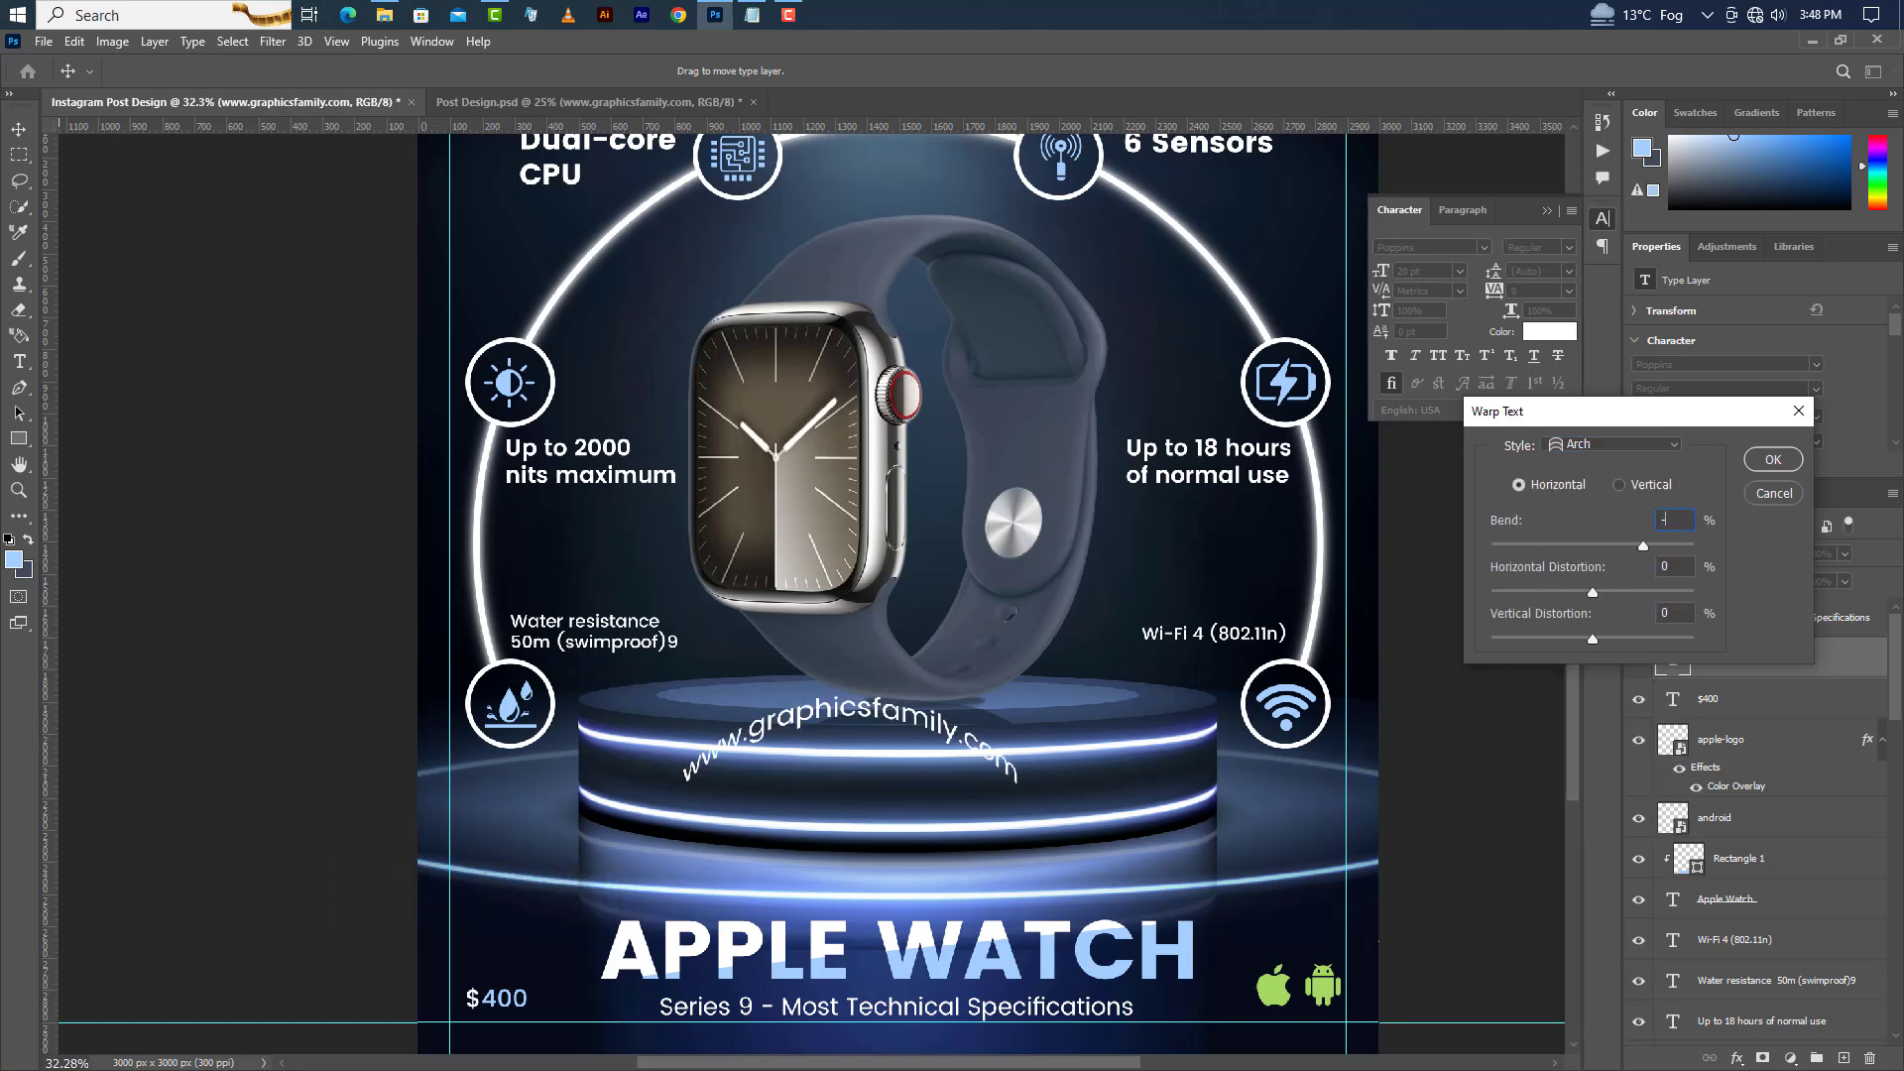
pyautogui.write('-4')
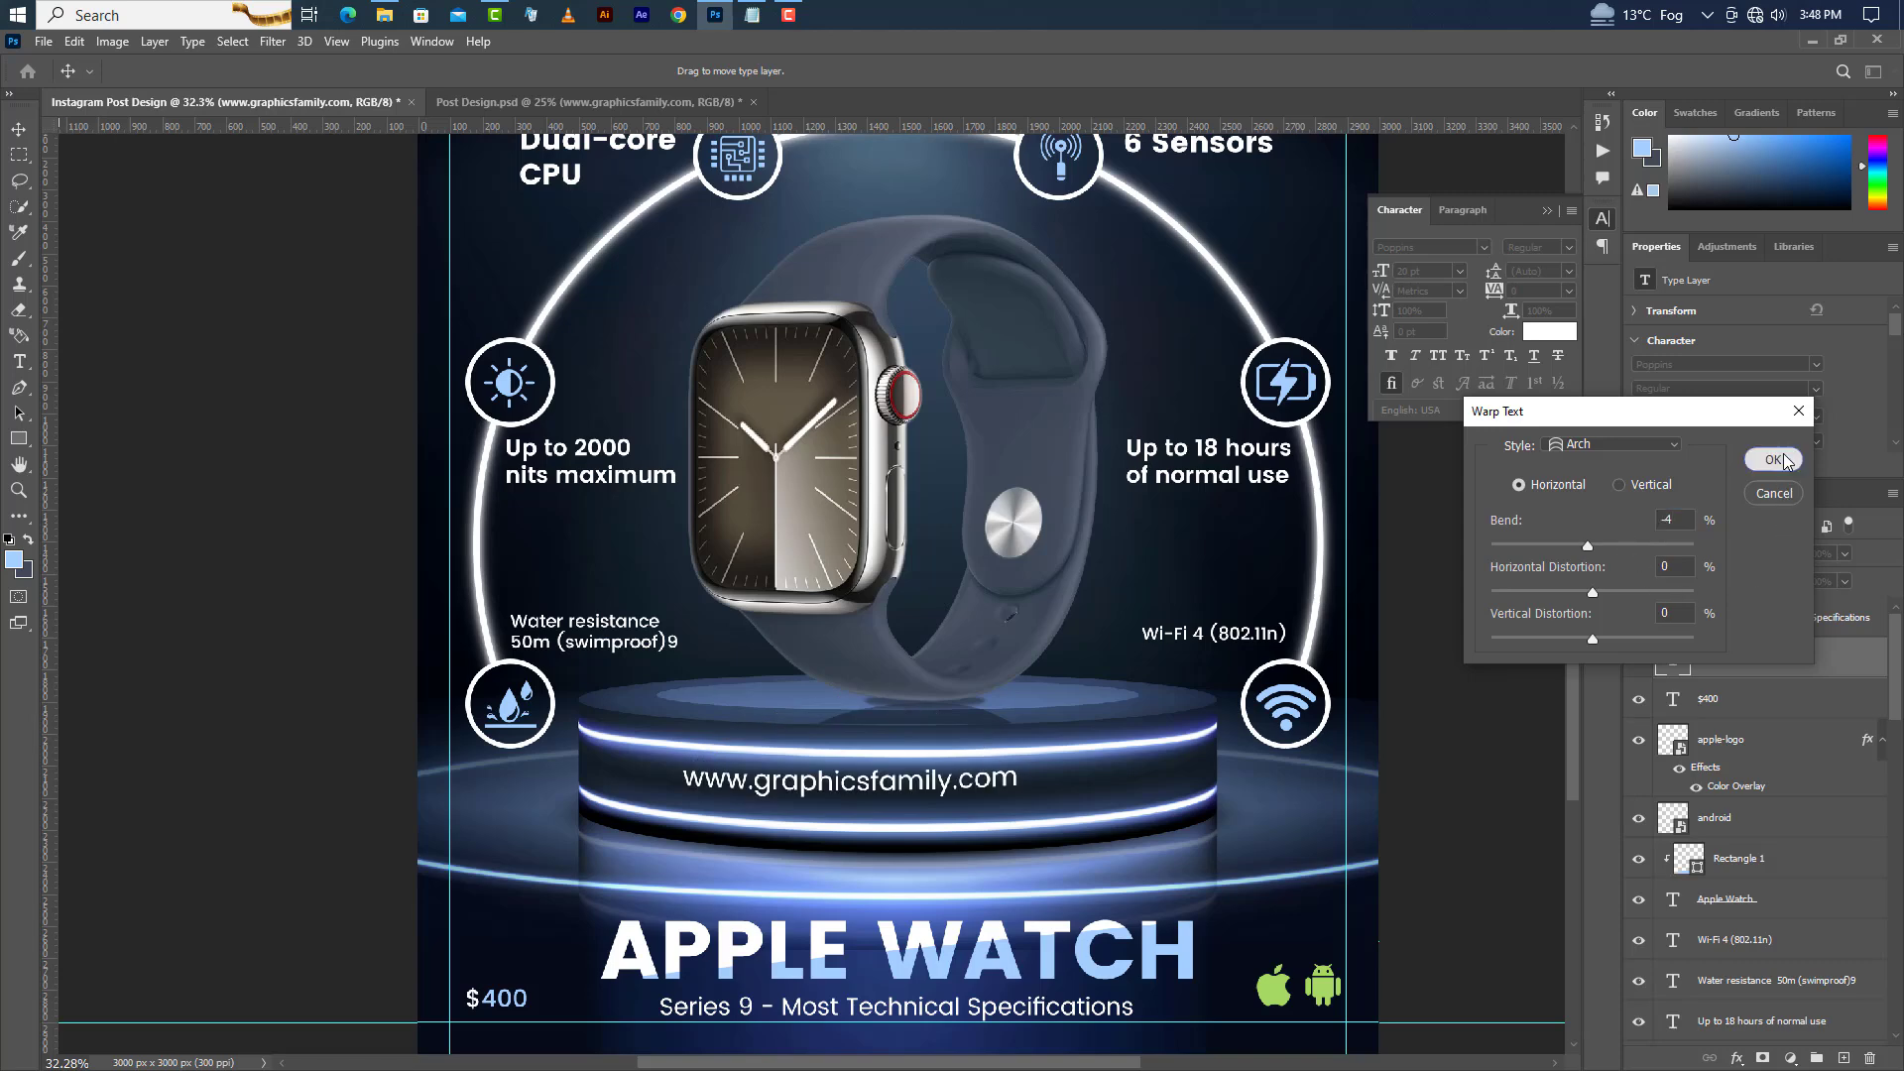
pyautogui.click(1785, 461)
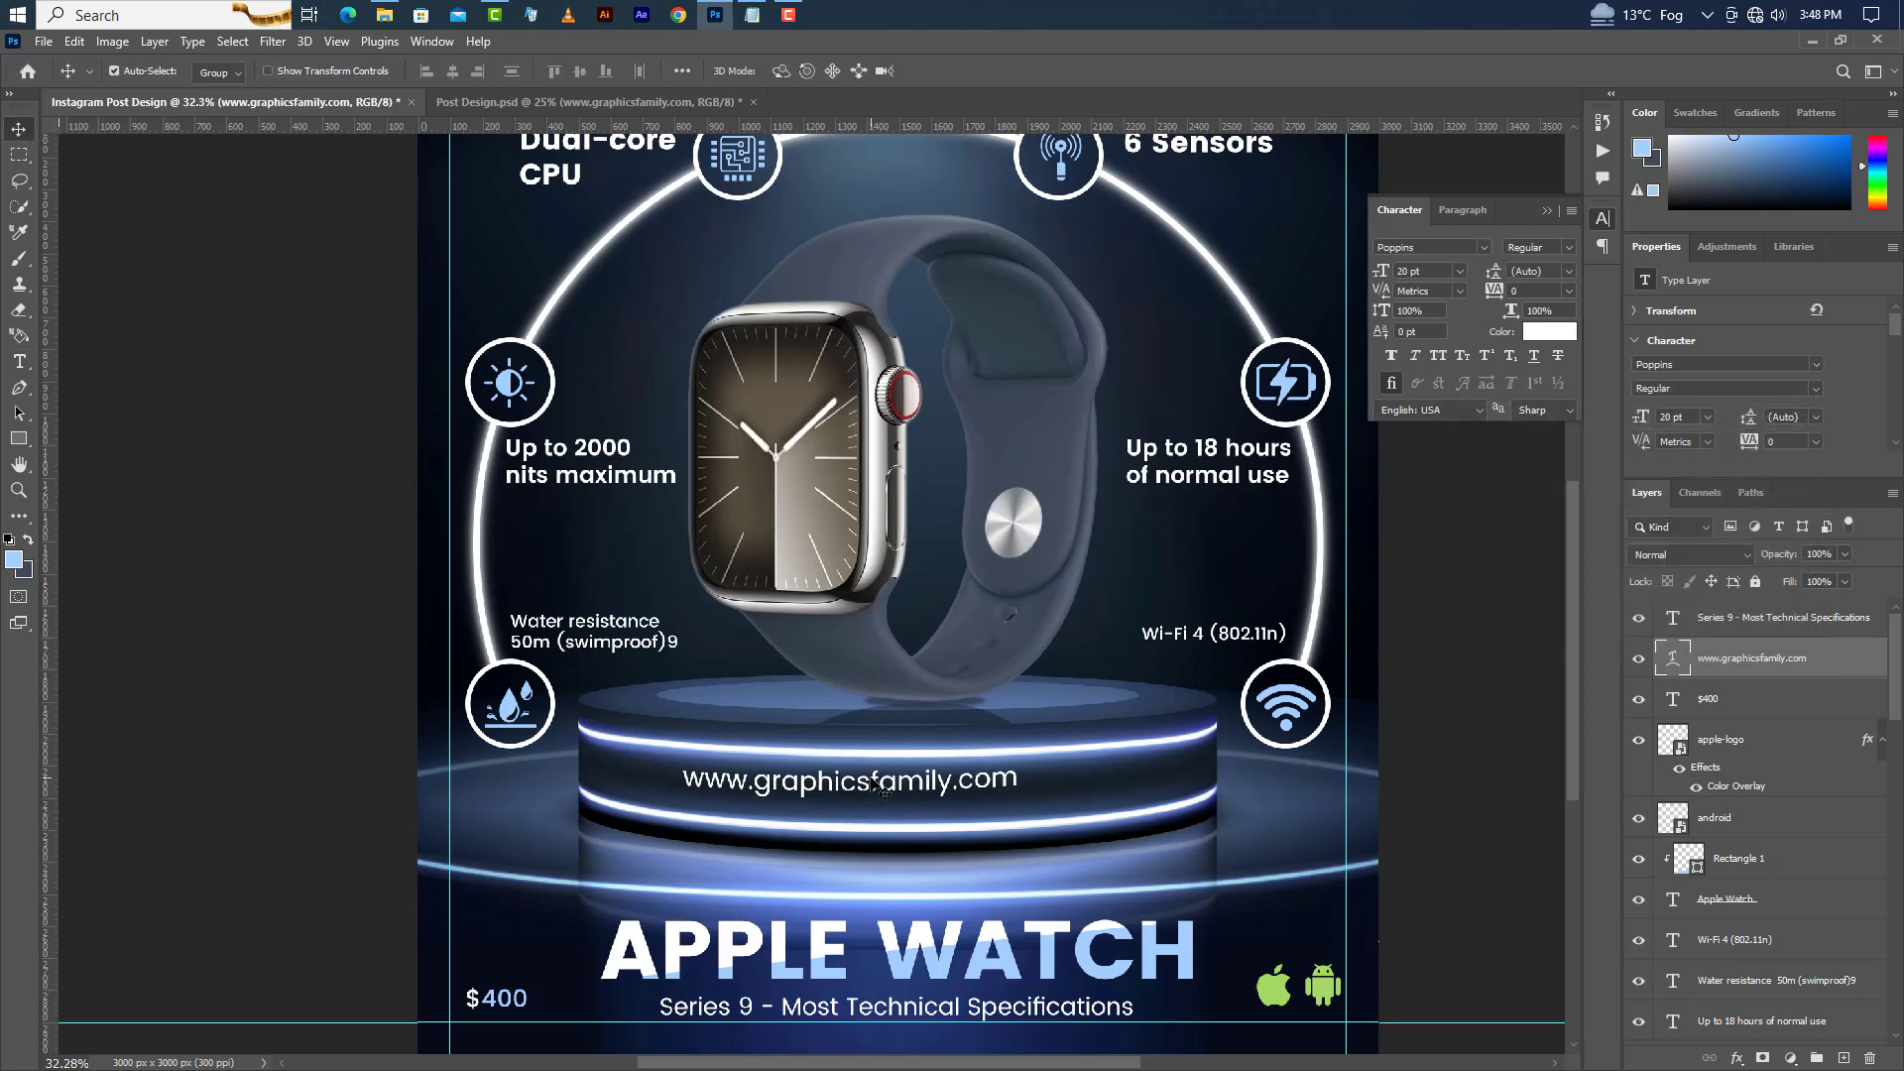
pyautogui.moveTo(878, 789); pyautogui.dragTo(1006, 773)
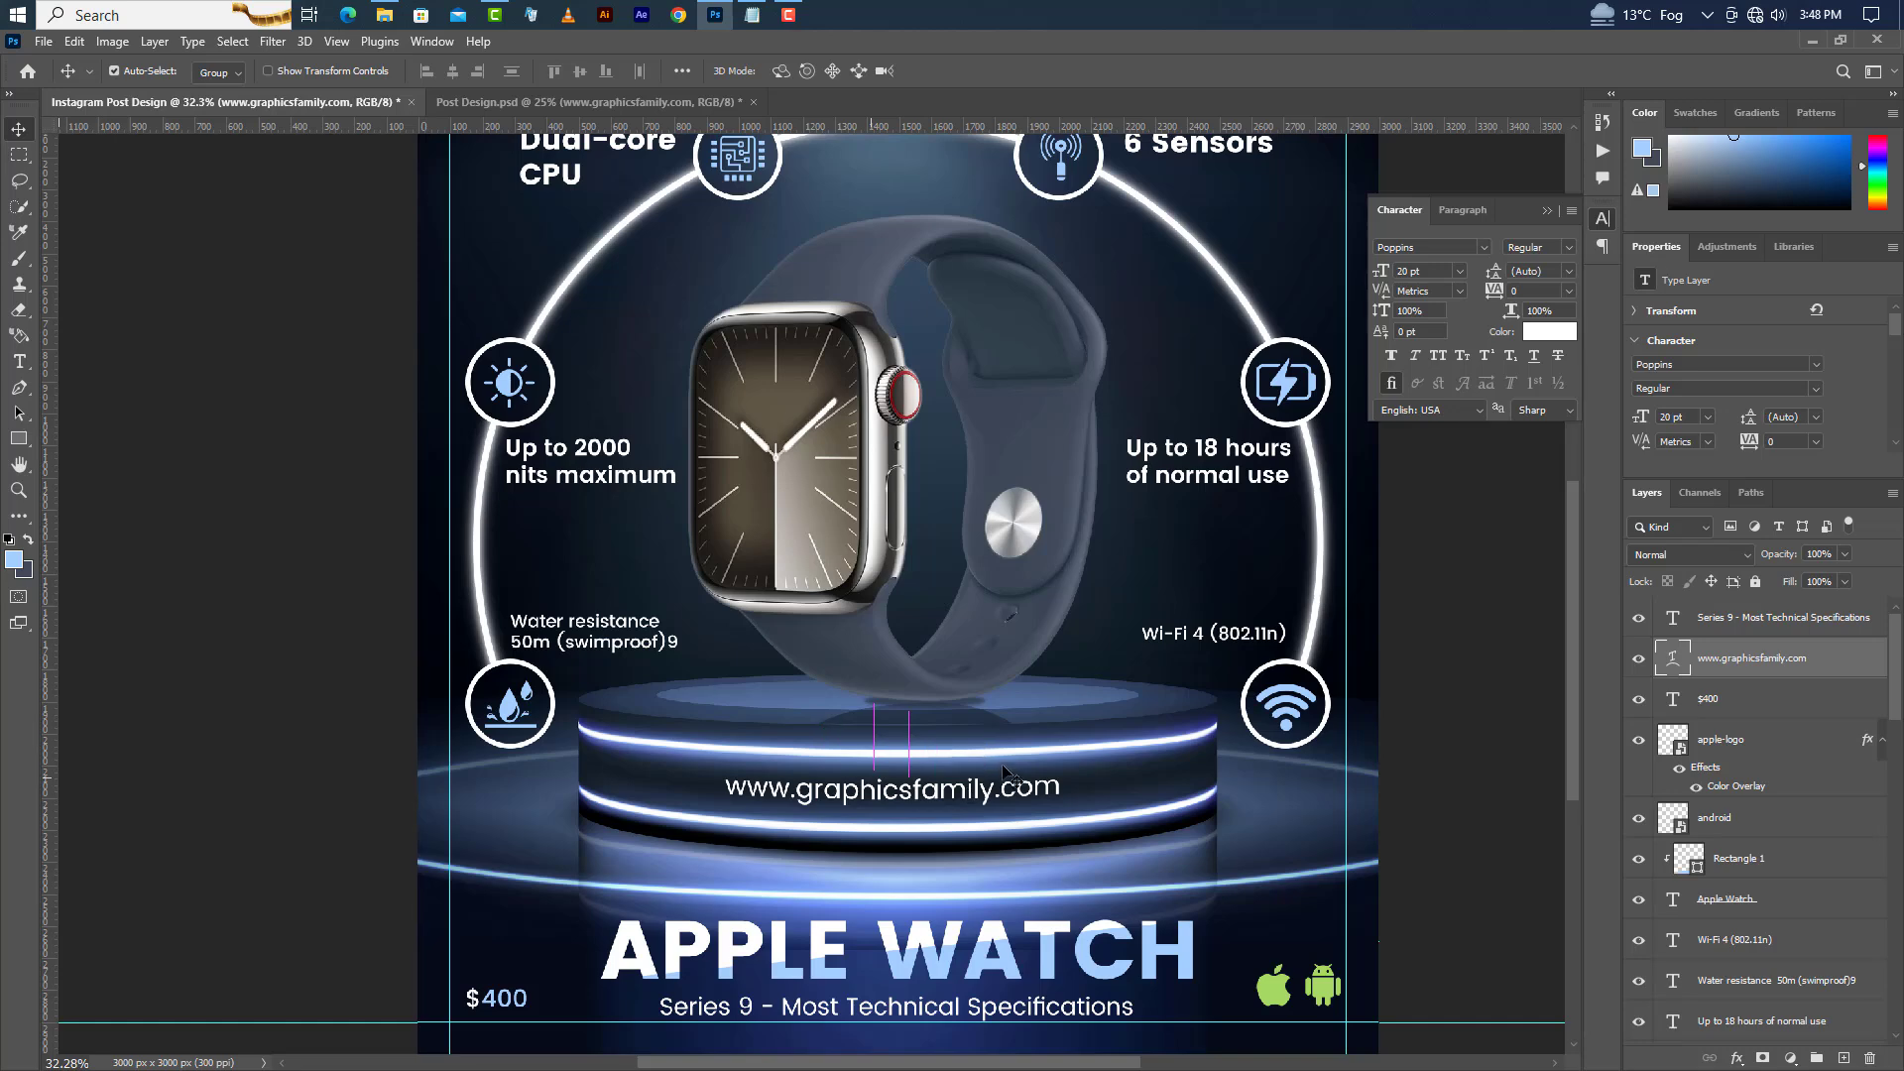
# Clear all guides from the canvas.
pyautogui.scroll(-1, 873, 744)
pyautogui.click(327, 45)
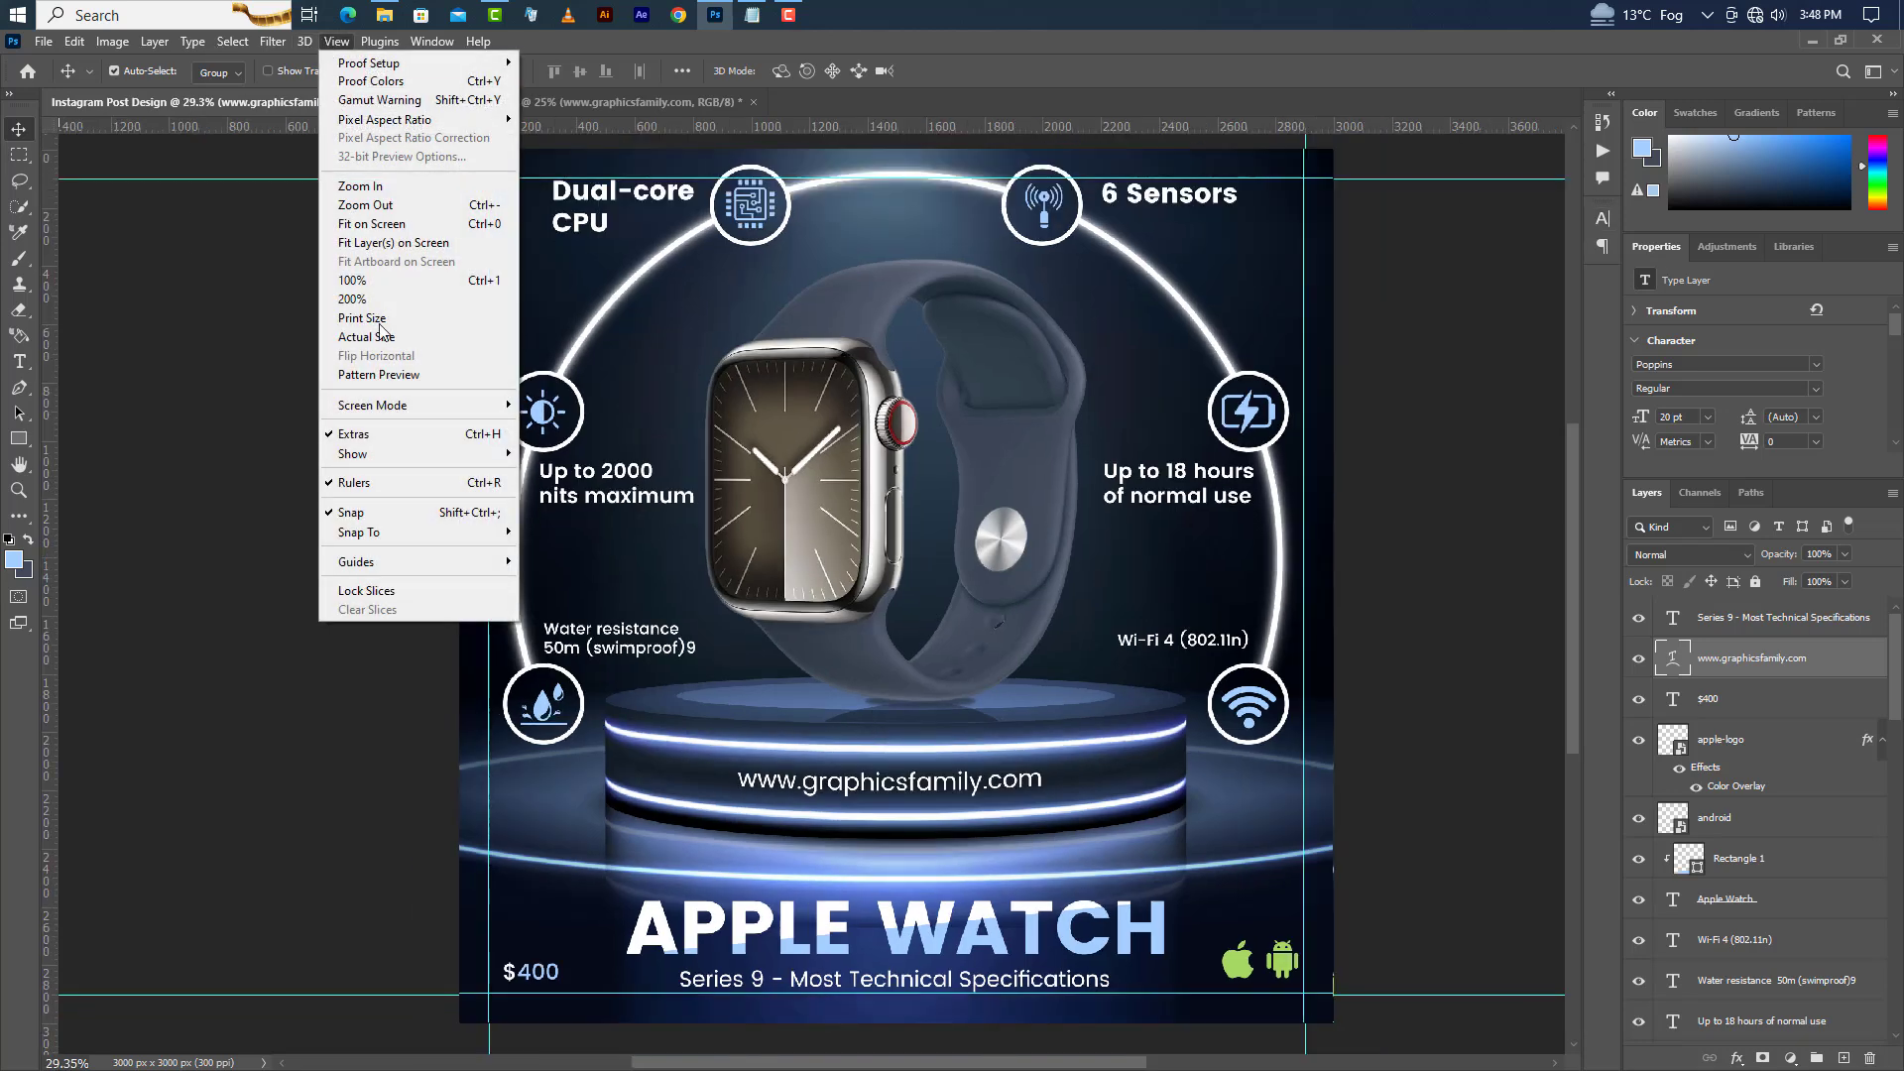
pyautogui.moveTo(407, 562)
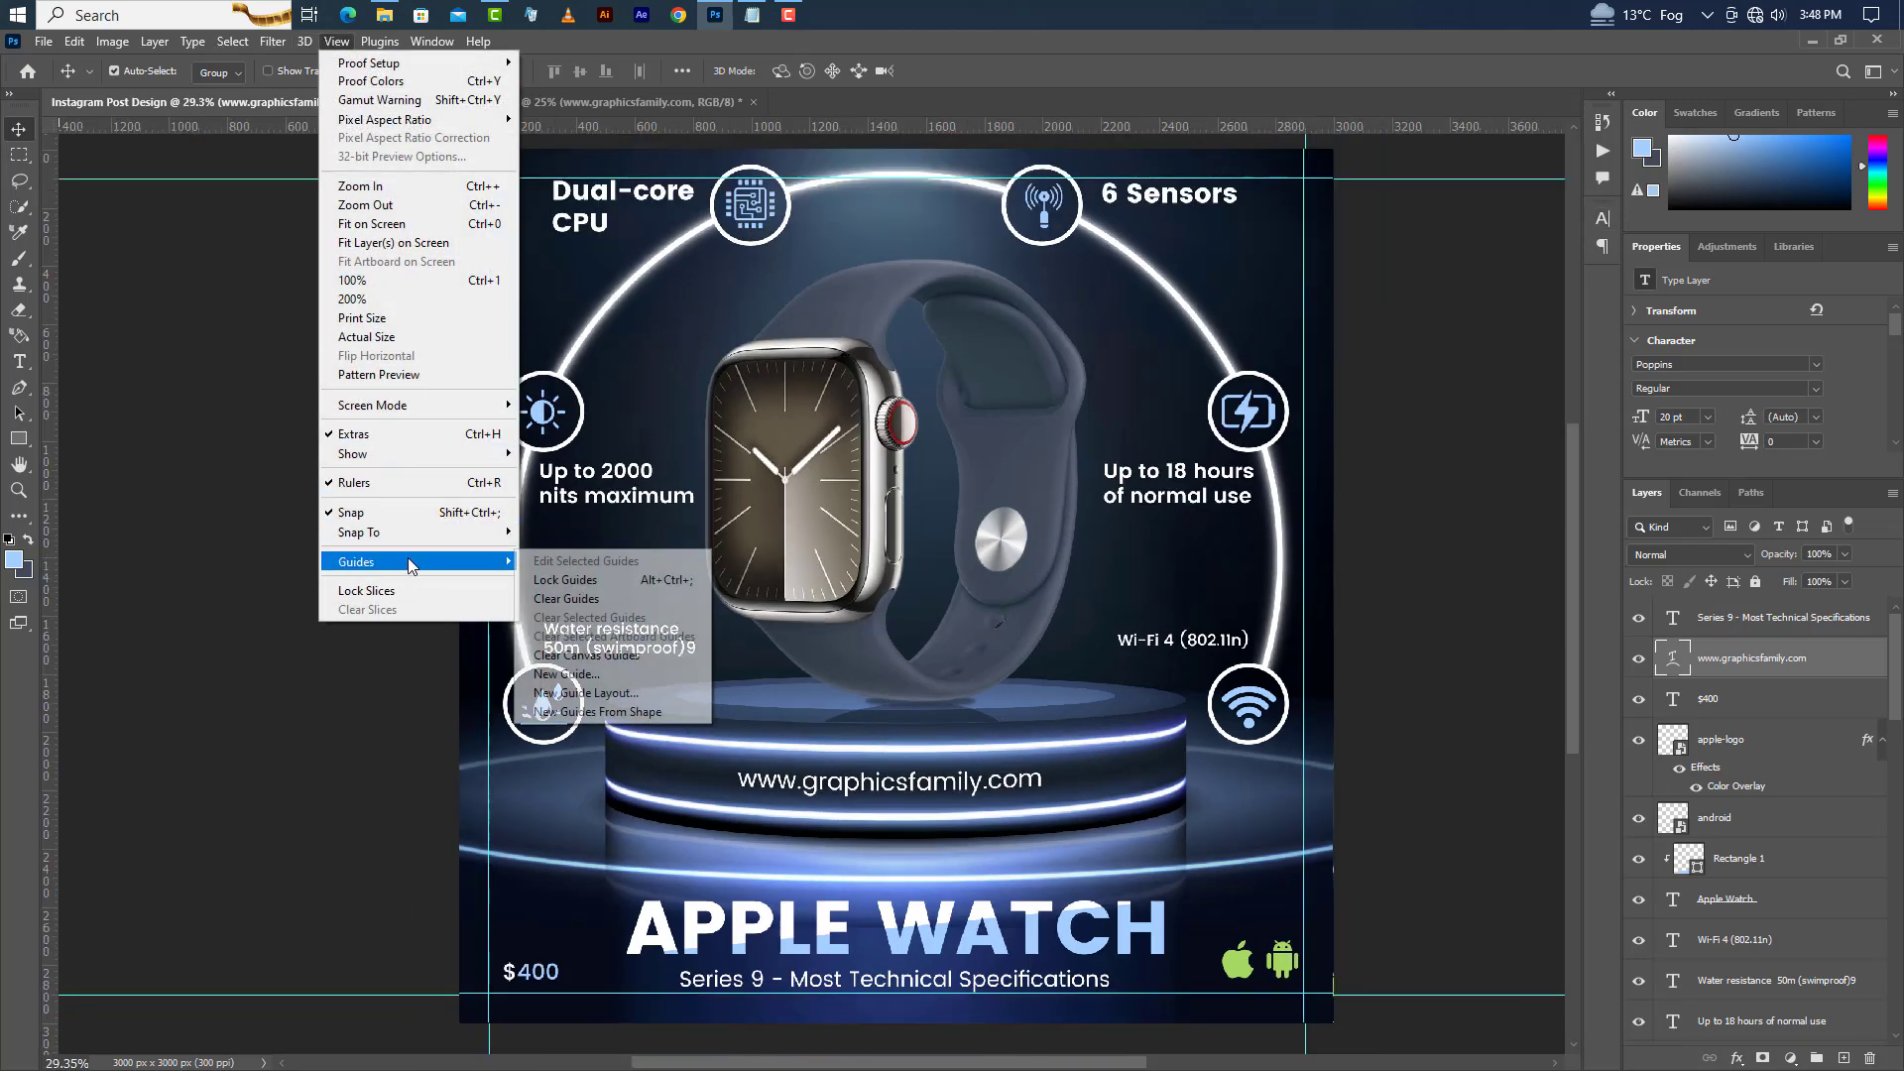
pyautogui.click(560, 585)
pyautogui.scroll(1, 992, 645)
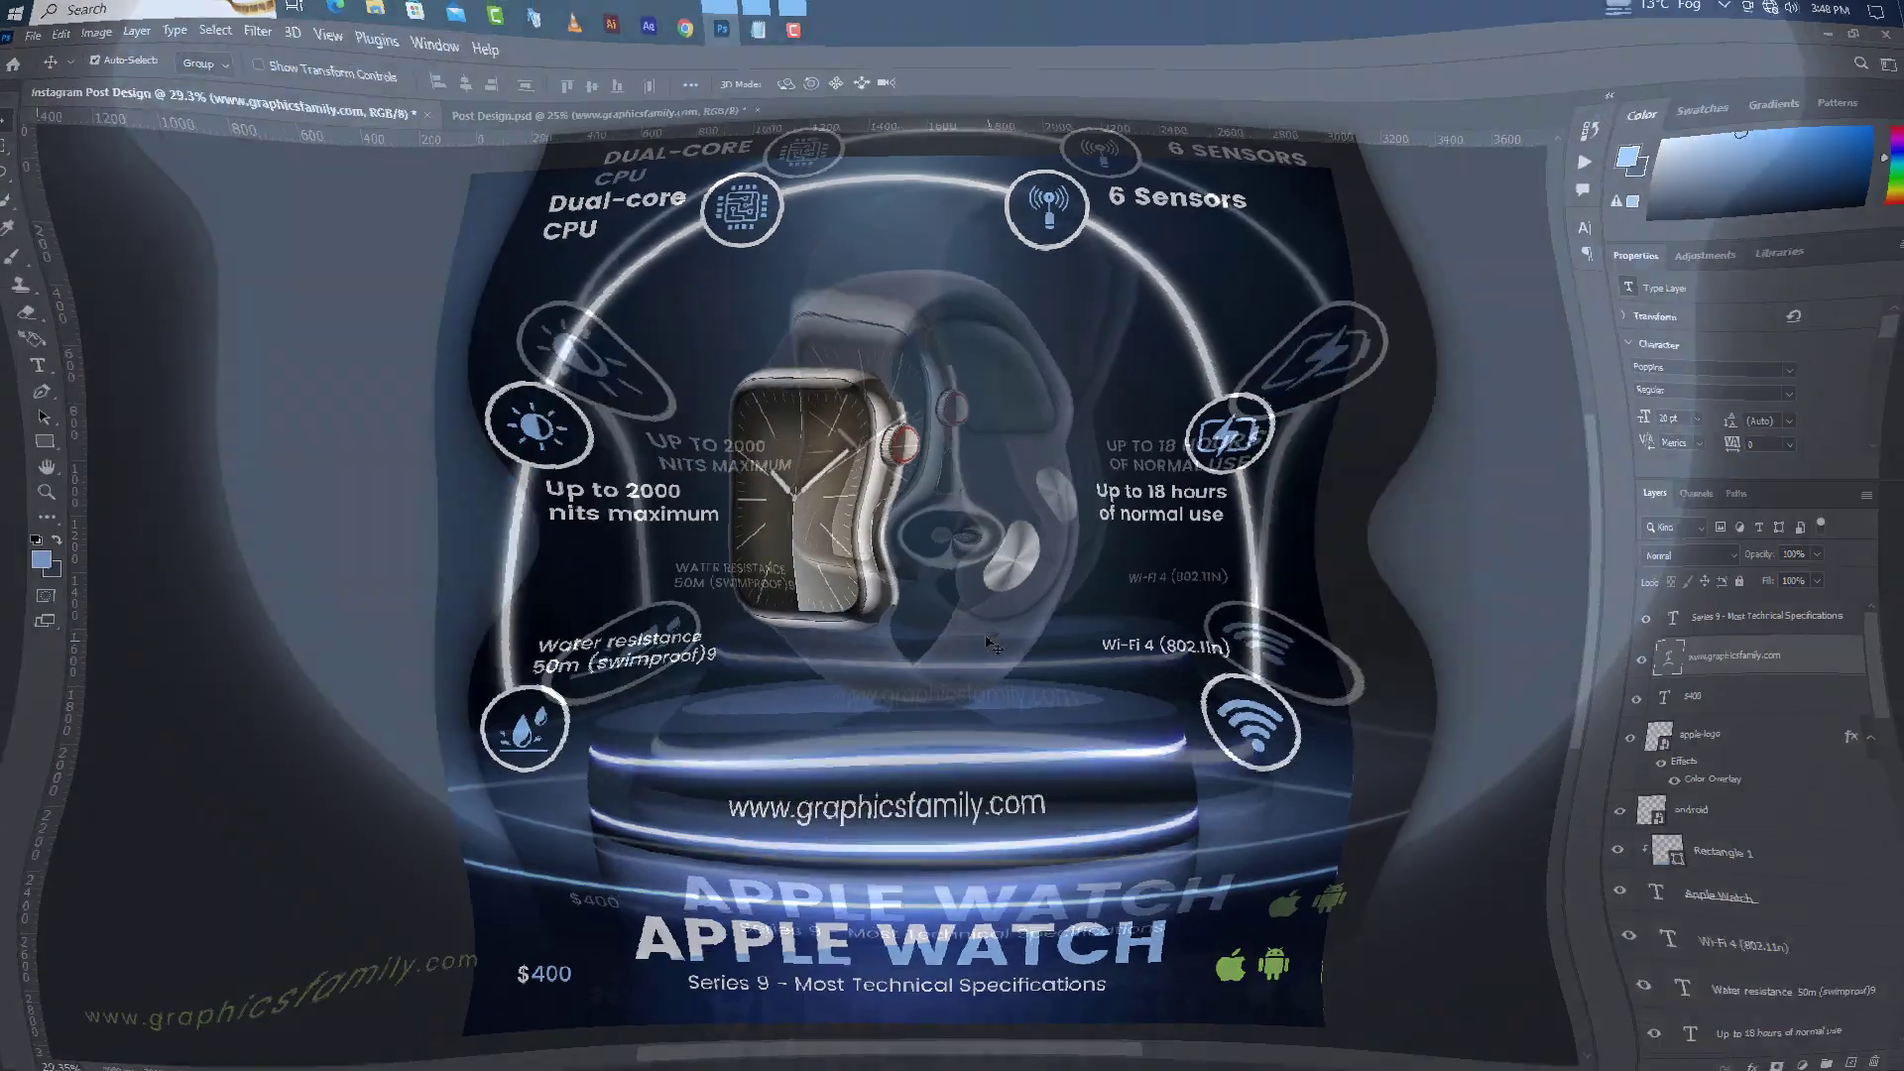